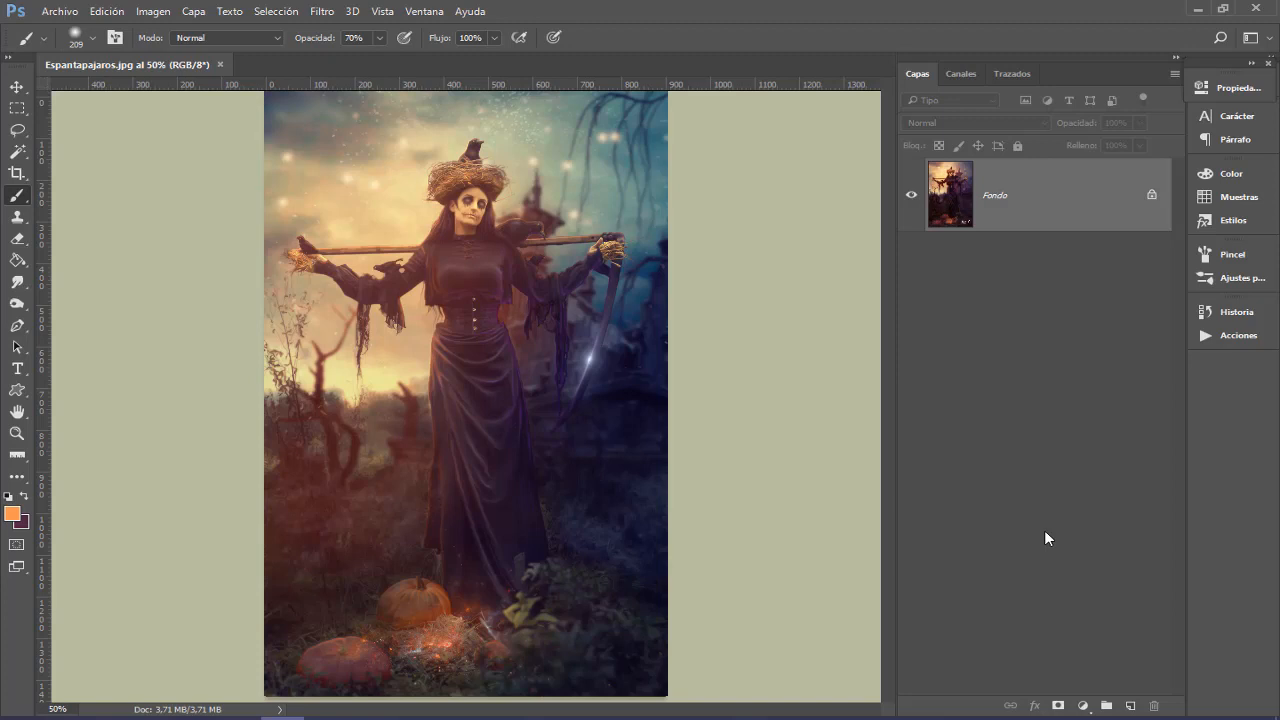
Step: Close the open image and create a new 900 × 1440 px document at 72 ppi with transparent background and sRGB profile
{"action": "key", "text": "ctrl+w"}
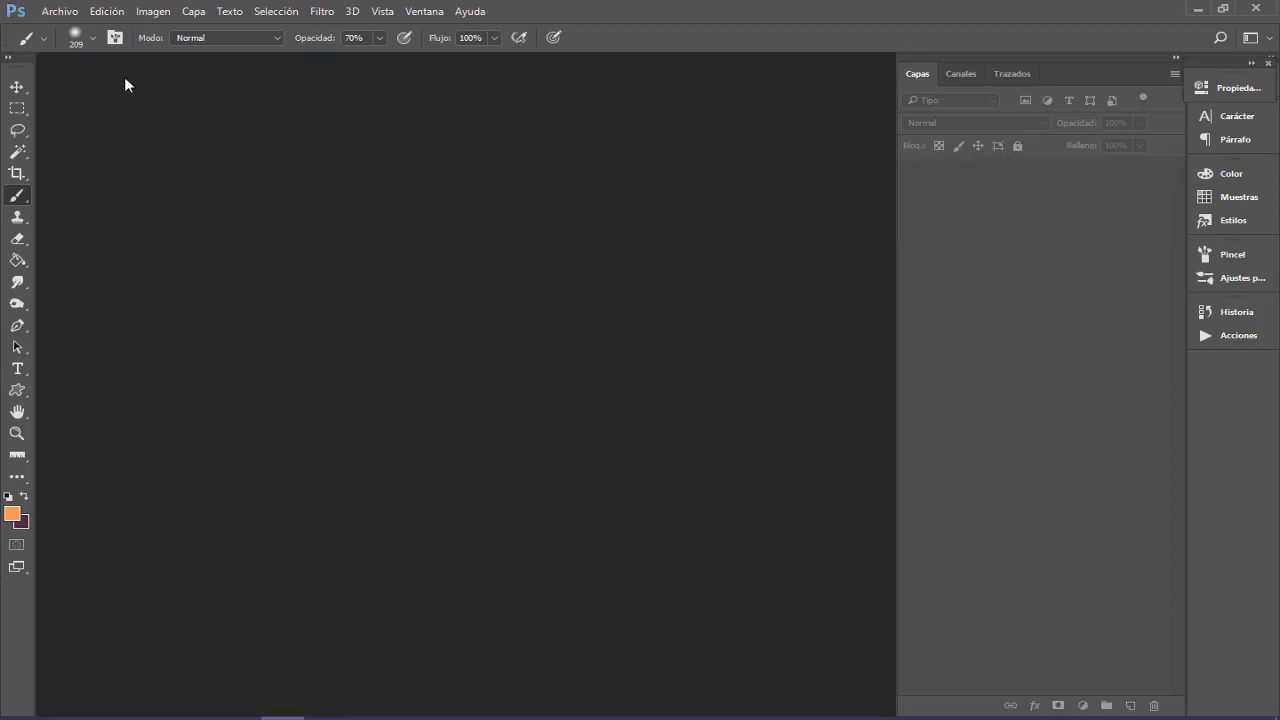
{"action": "left_click", "coordinate": [60, 11]}
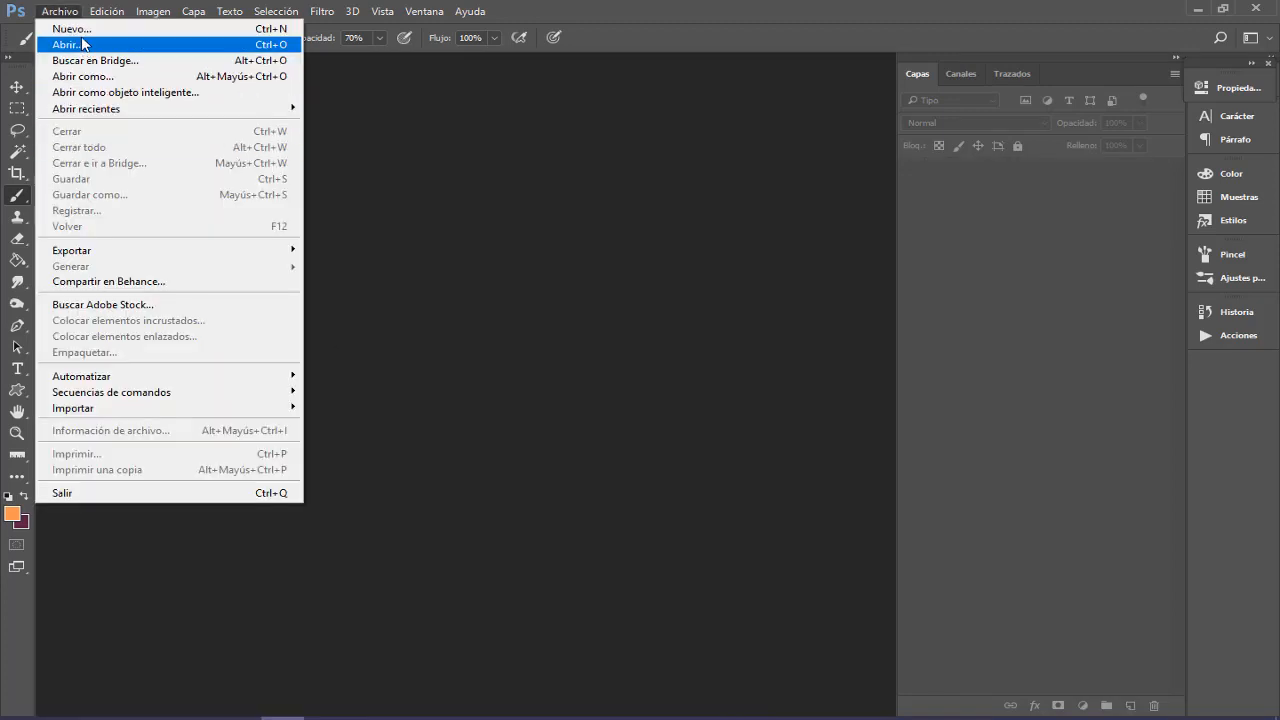
{"action": "left_click", "coordinate": [82, 30]}
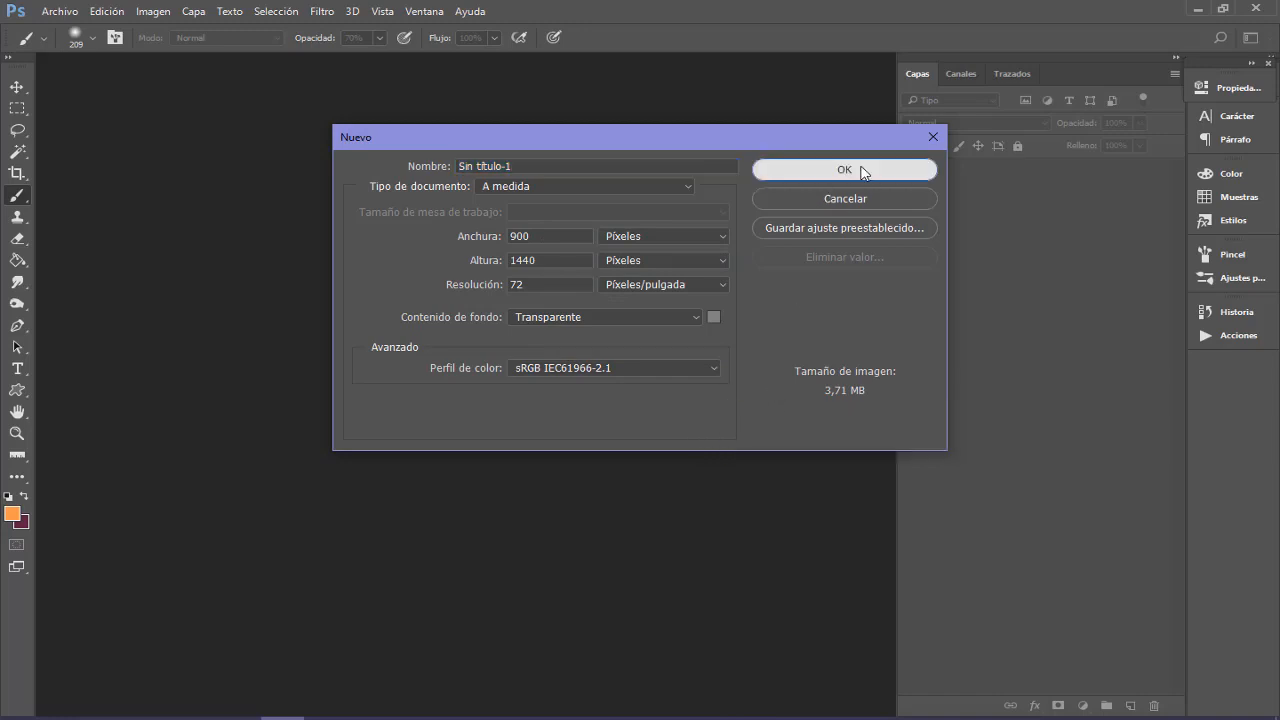
{"action": "left_click", "coordinate": [862, 170]}
Step: Place Fondo.jpg from the Materiales Espantapájaros folder as an embedded element
{"action": "left_click", "coordinate": [62, 12]}
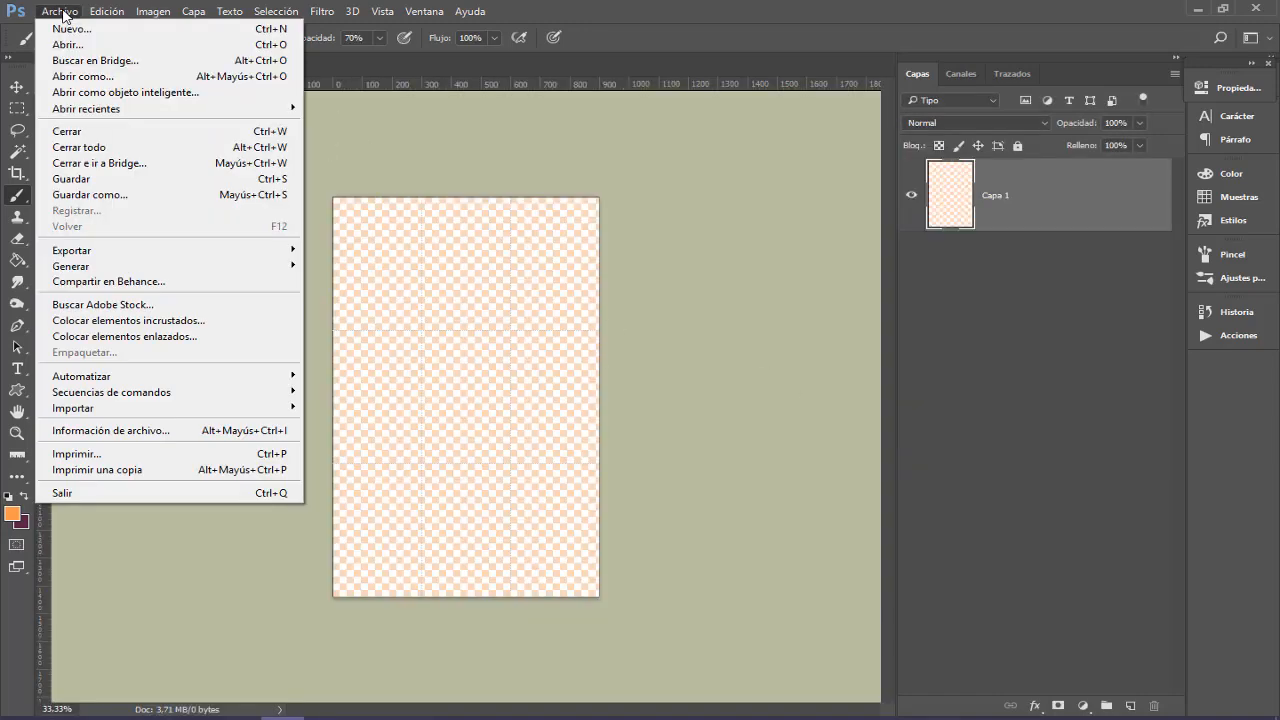
{"action": "left_click", "coordinate": [124, 321]}
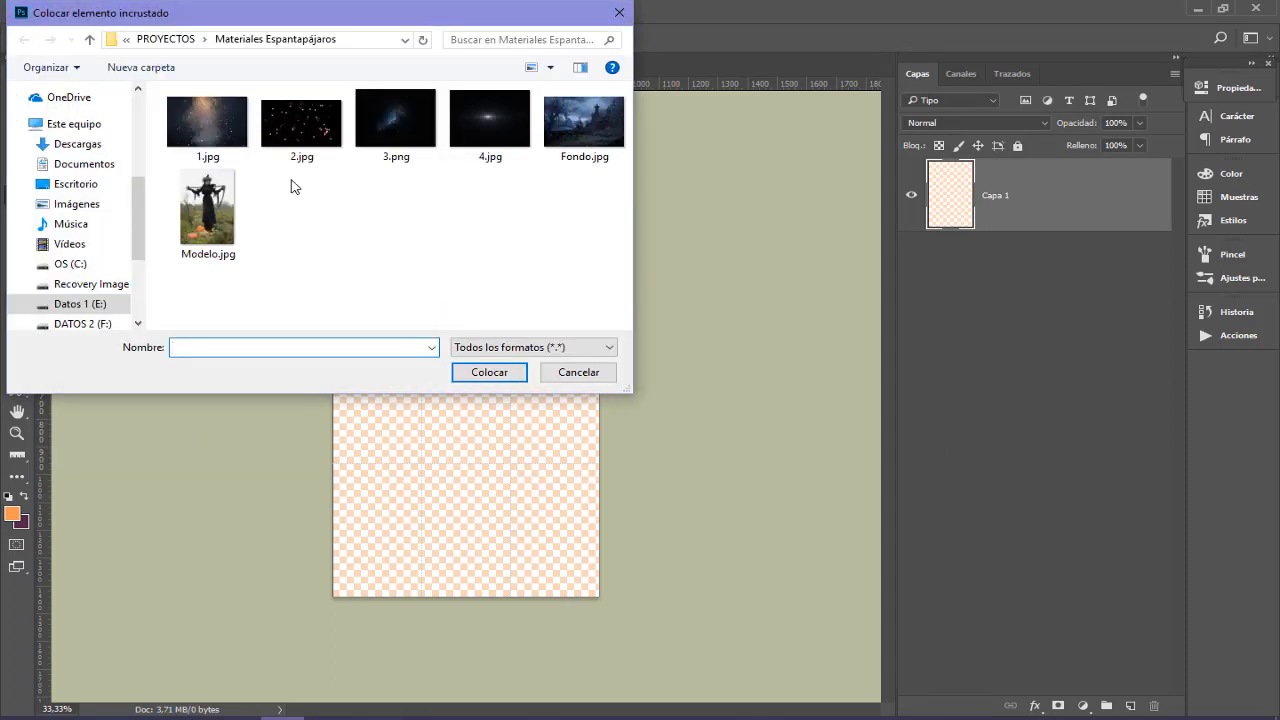
{"action": "left_click", "coordinate": [586, 140]}
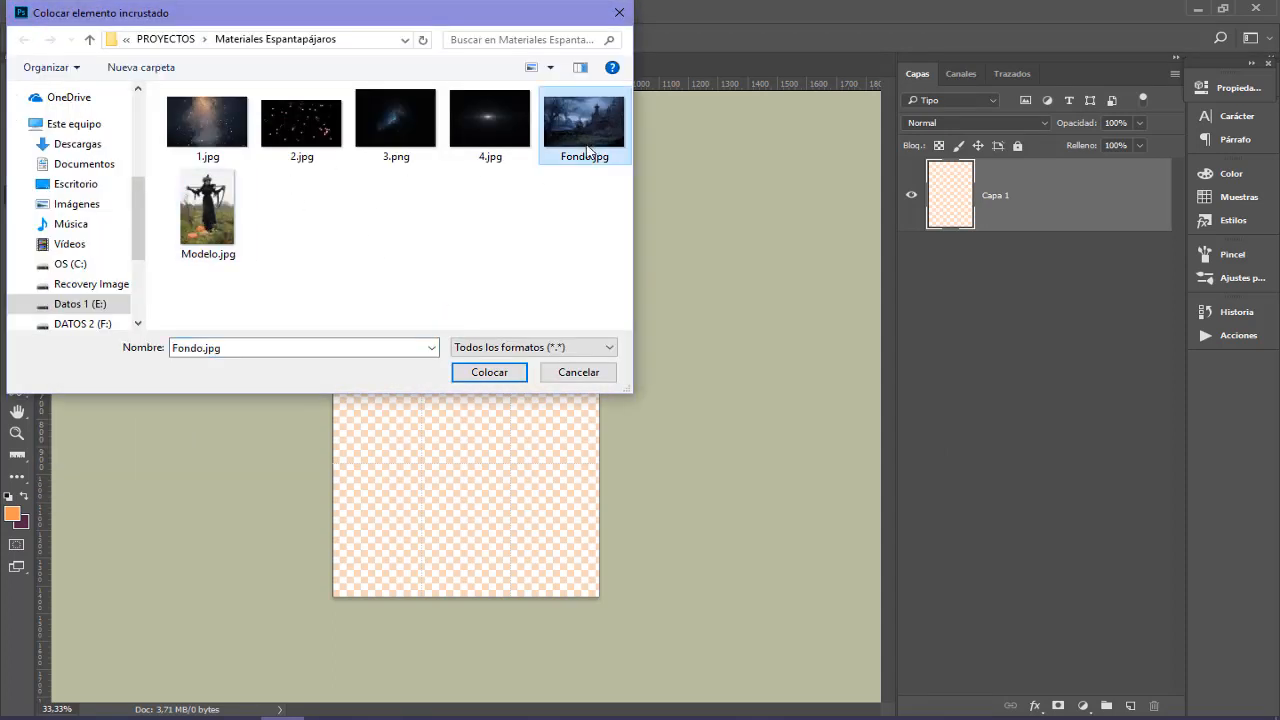
{"action": "left_click", "coordinate": [499, 377]}
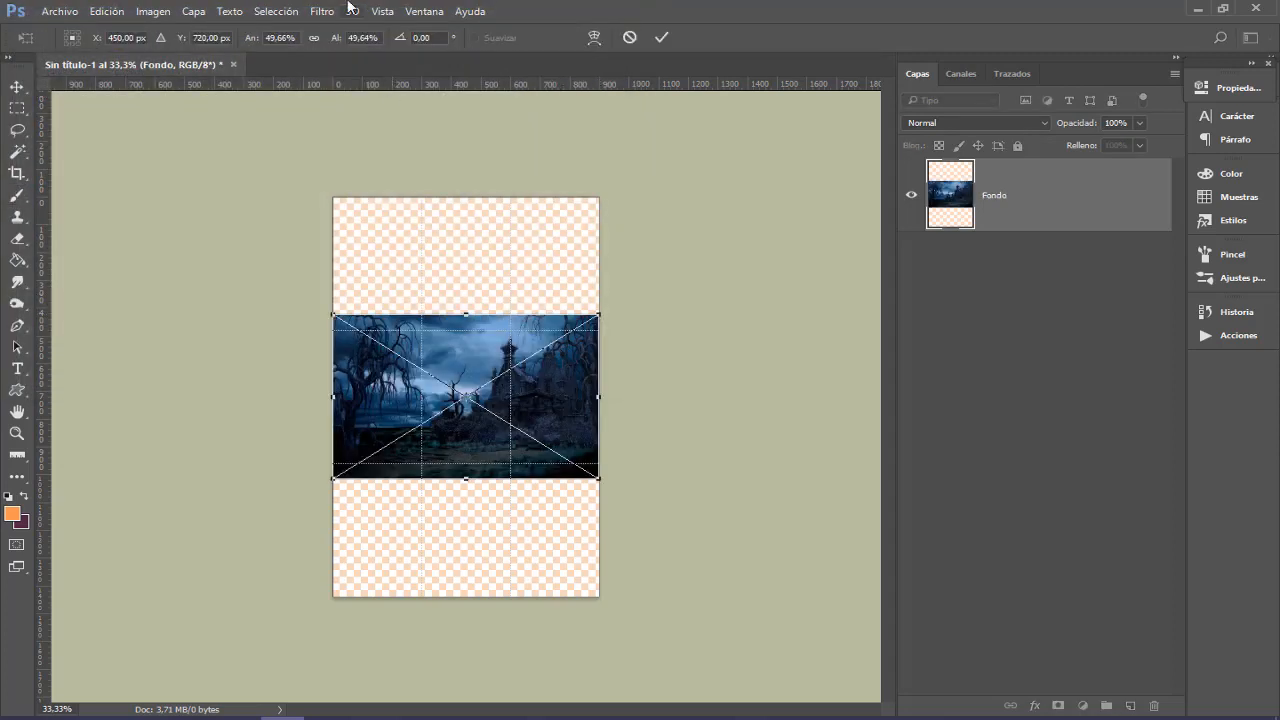
Step: Scale the placed background proportionally to about 123%, shift it left to about X 276 px, and commit the transformation
{"action": "left_click", "coordinate": [315, 38]}
{"action": "left_click_drag", "start_coordinate": [606, 306], "coordinate": [786, 174]}
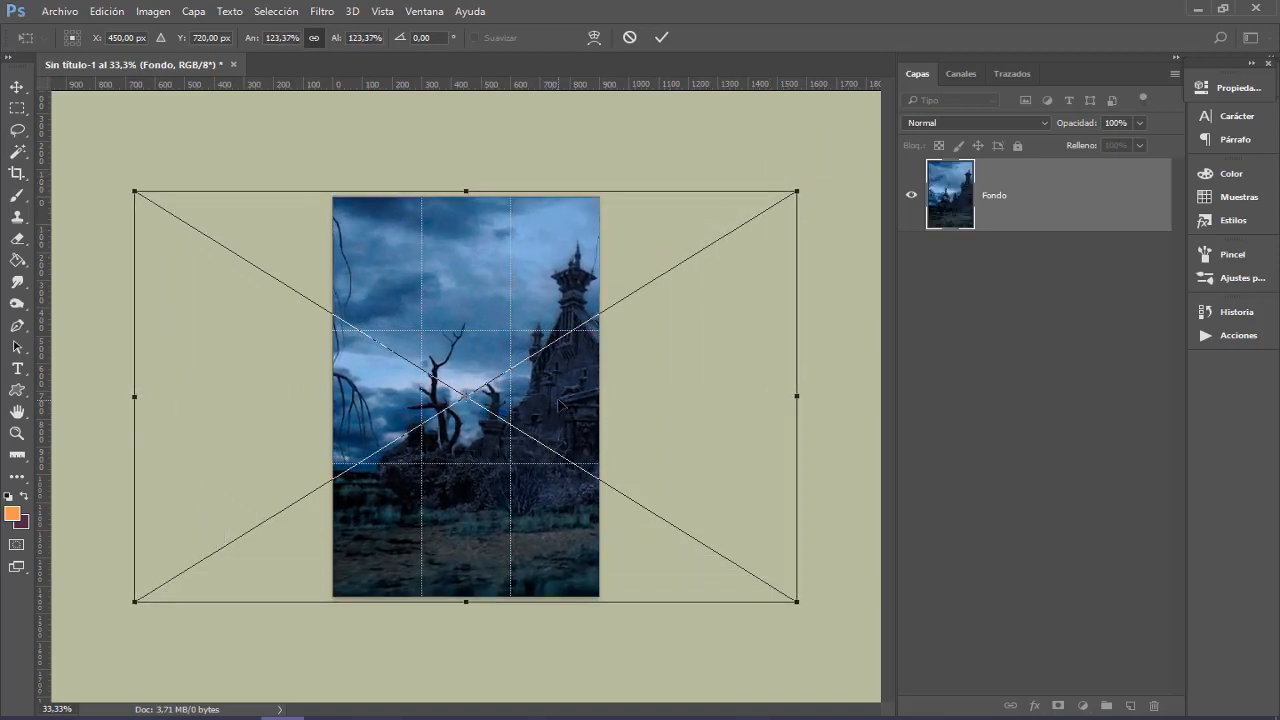
{"action": "left_click_drag", "start_coordinate": [560, 403], "coordinate": [511, 399]}
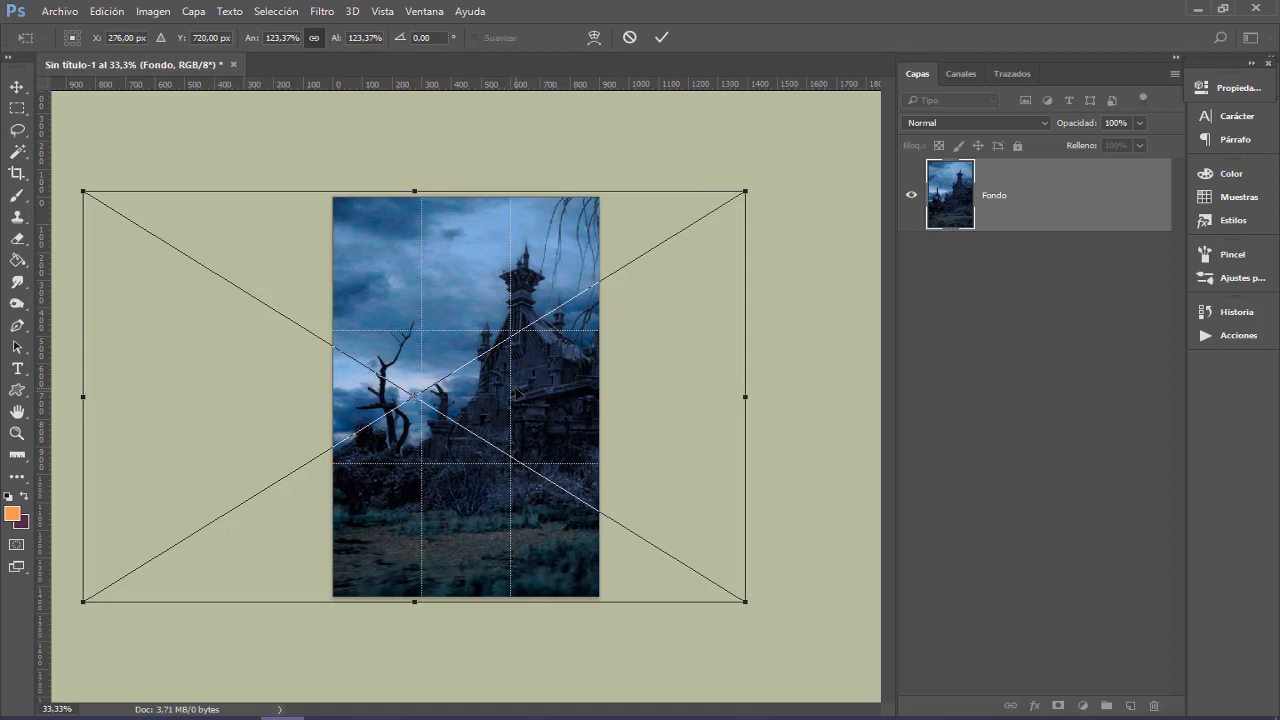
{"action": "key", "text": "Return"}
{"action": "key", "text": "b"}
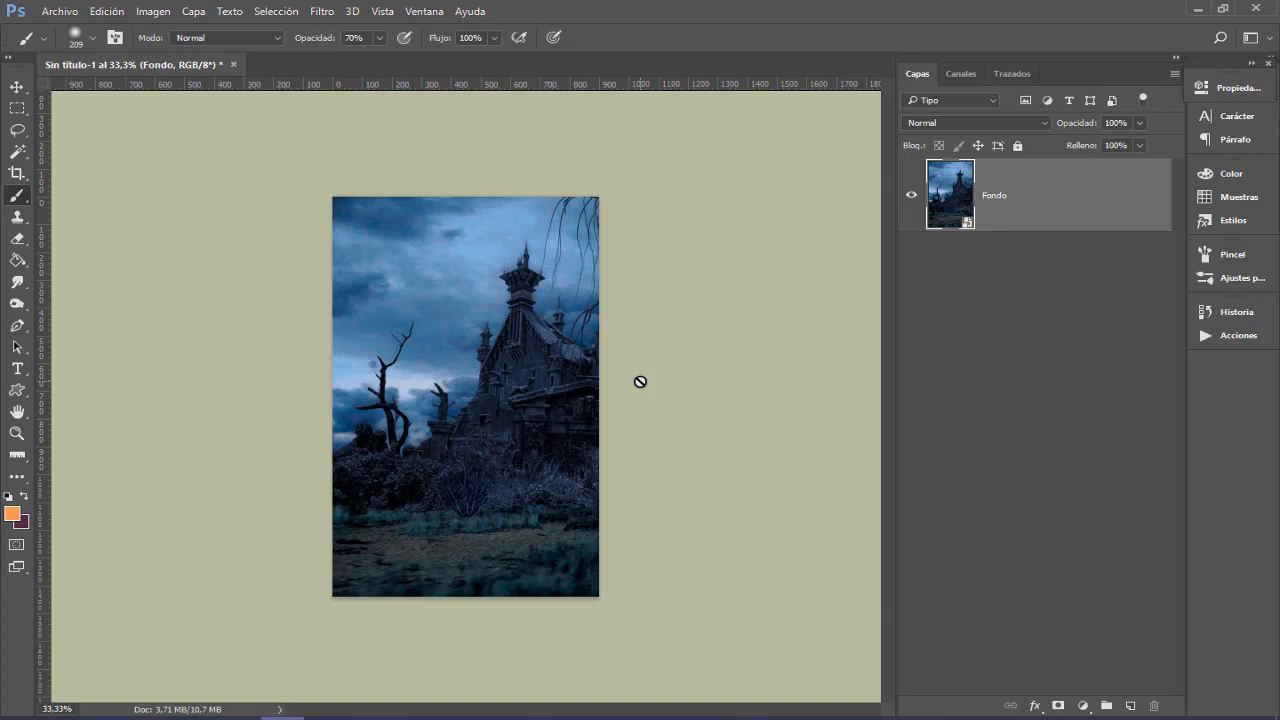
Step: Place Modelo.jpg as an embedded element and scale it to about 460% so it covers the canvas
{"action": "left_click", "coordinate": [62, 14]}
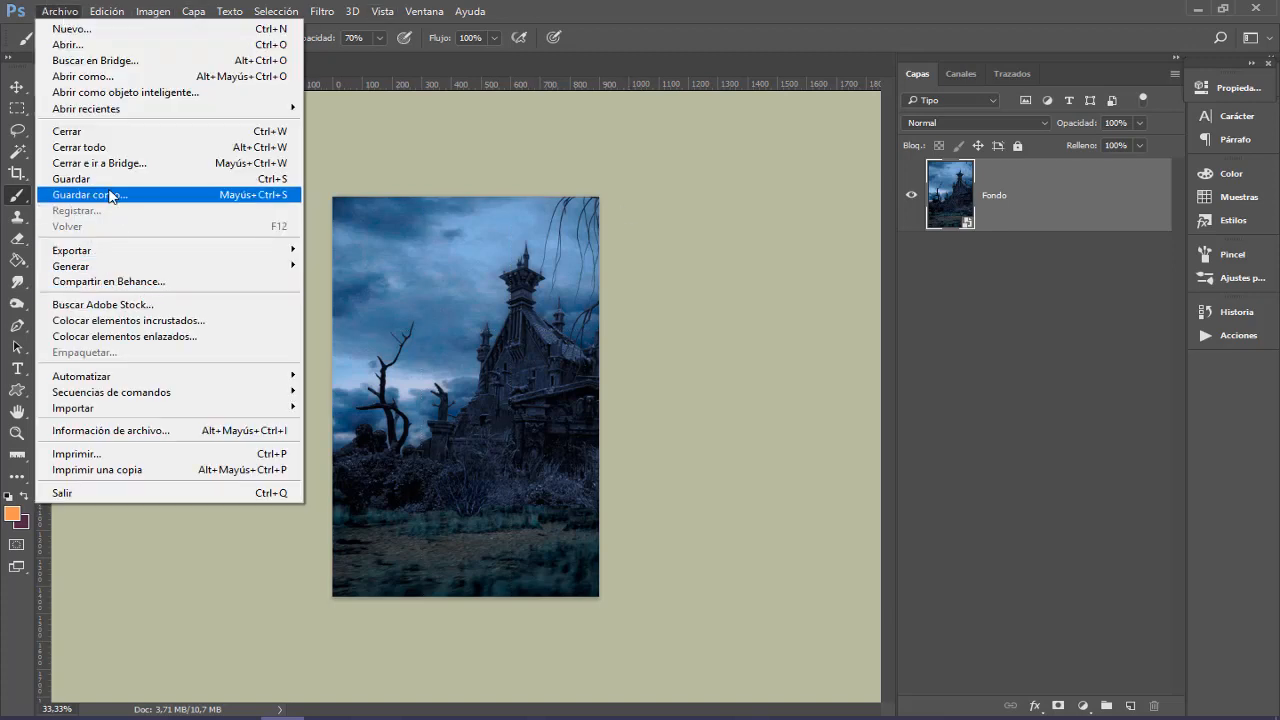
{"action": "left_click", "coordinate": [118, 321]}
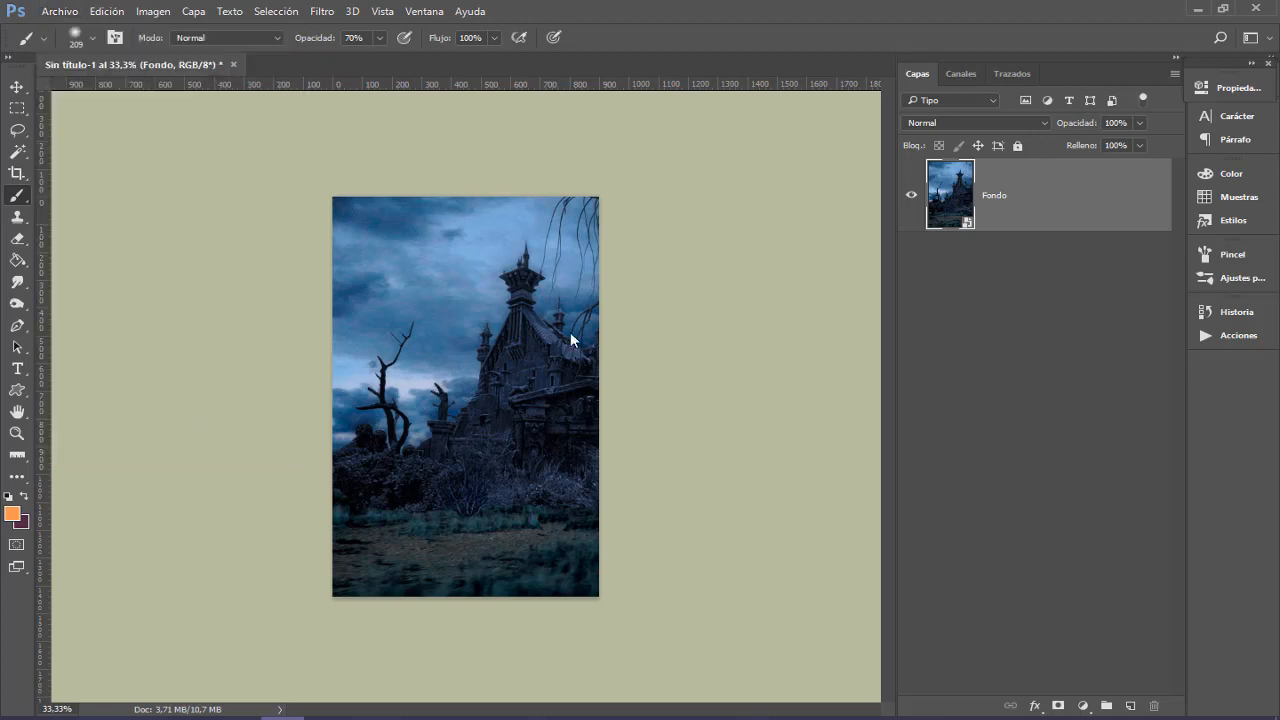
{"action": "left_click", "coordinate": [226, 228]}
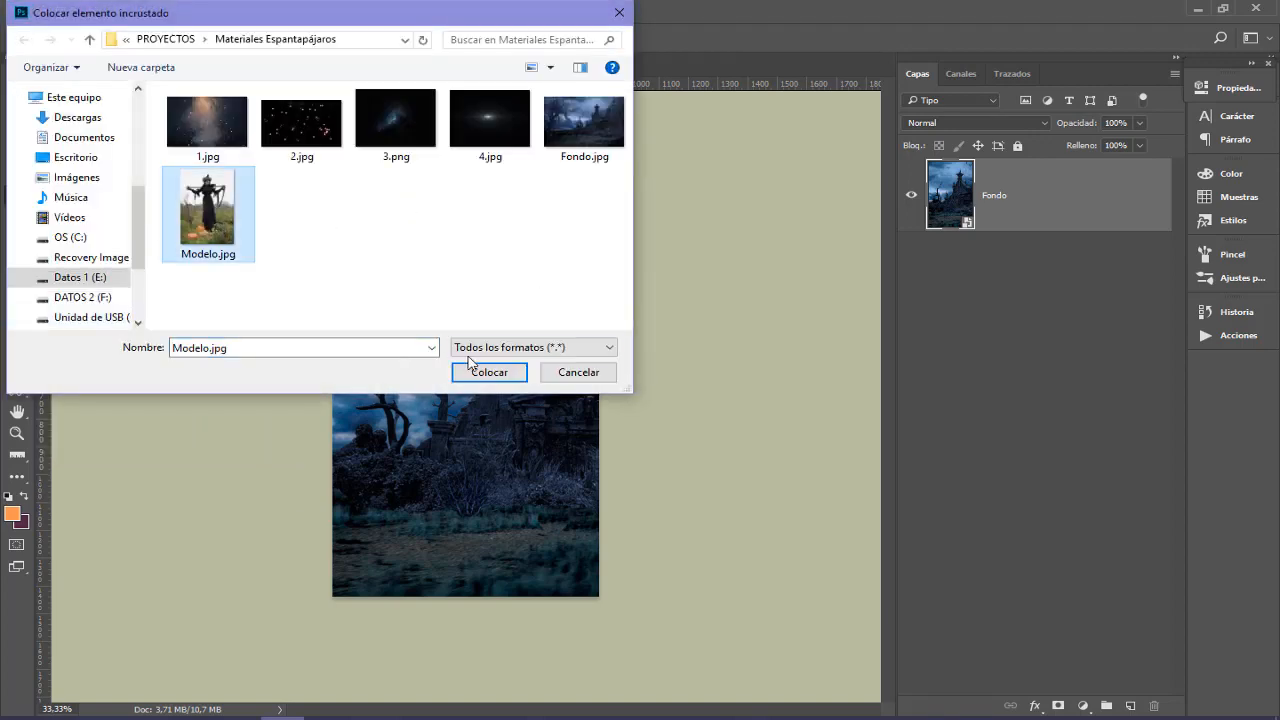
{"action": "left_click", "coordinate": [495, 372]}
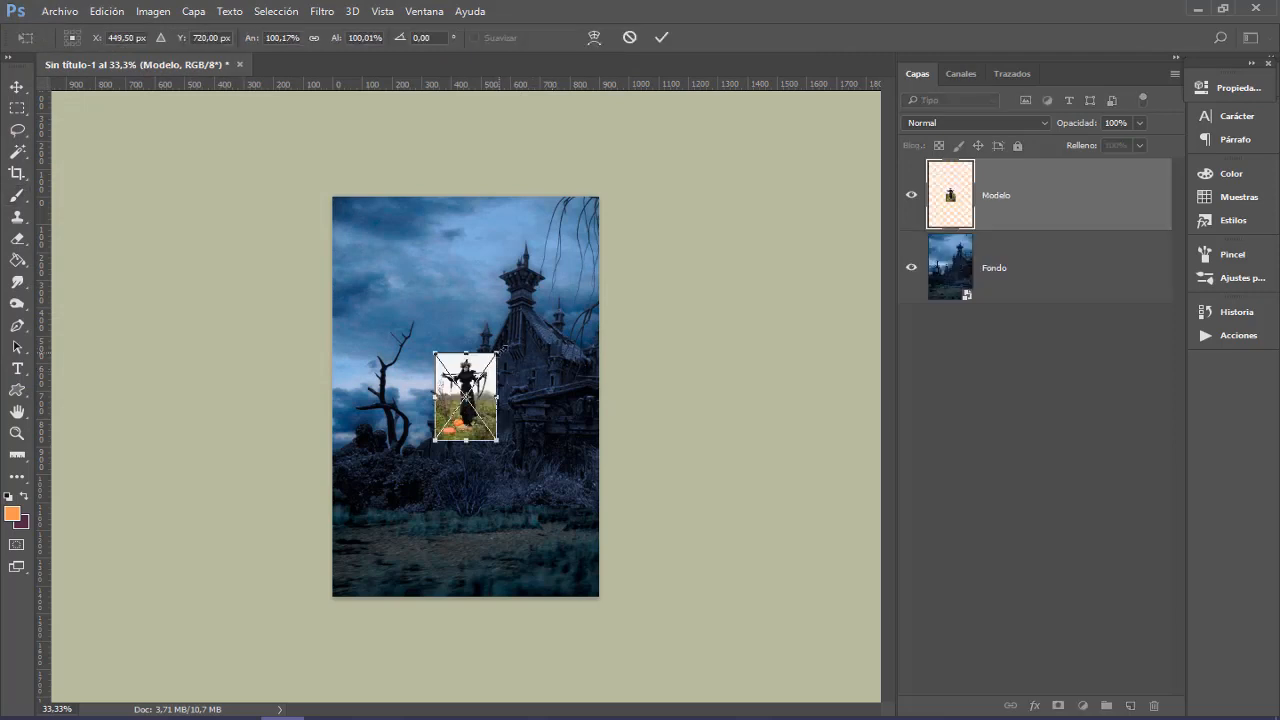
{"action": "left_click_drag", "start_coordinate": [500, 349], "coordinate": [659, 224]}
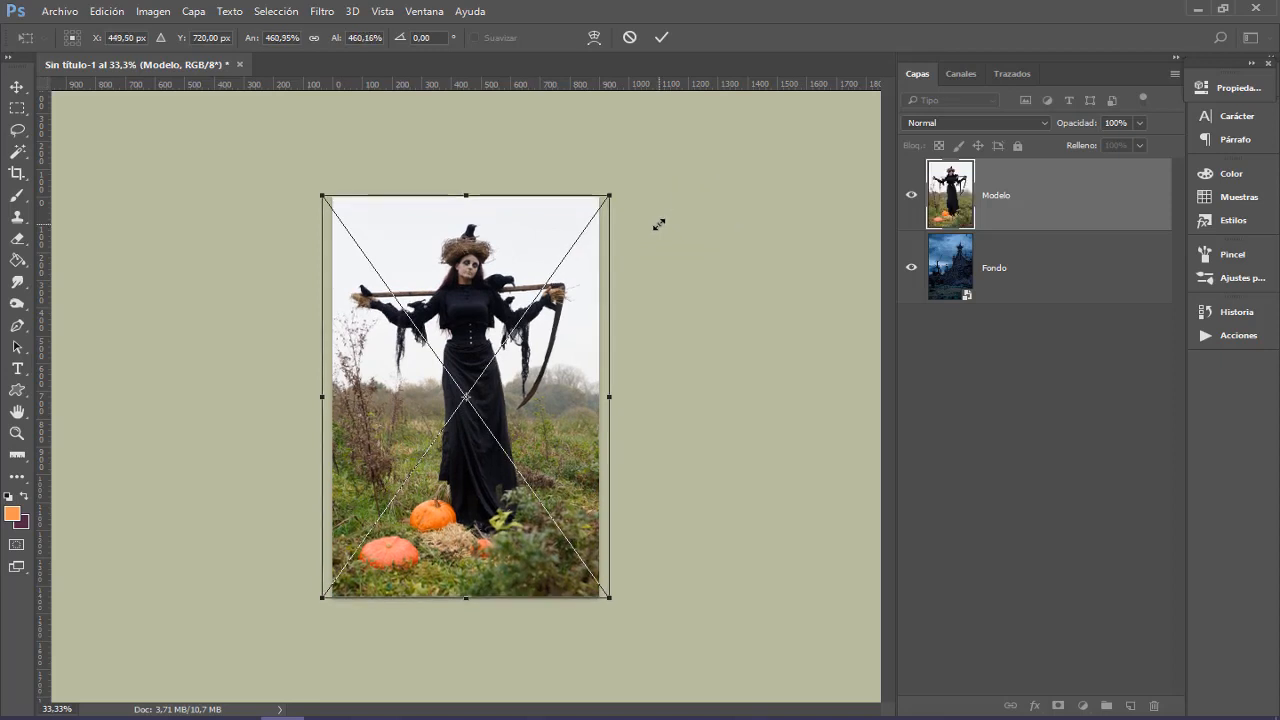
{"action": "key", "text": "Return"}
{"action": "key", "text": "b"}
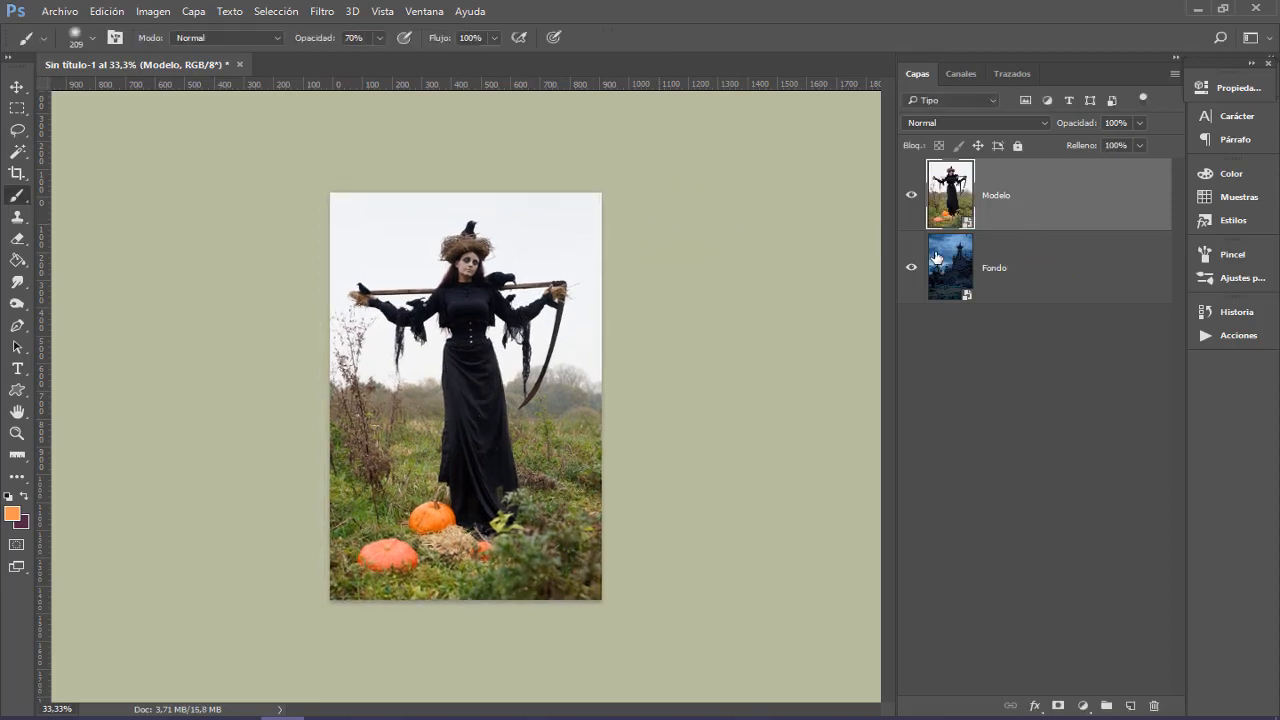
Step: Duplicate the Modelo layer and hide the copy
{"action": "key", "text": "ctrl+plus"}
{"action": "key", "text": "ctrl+plus"}
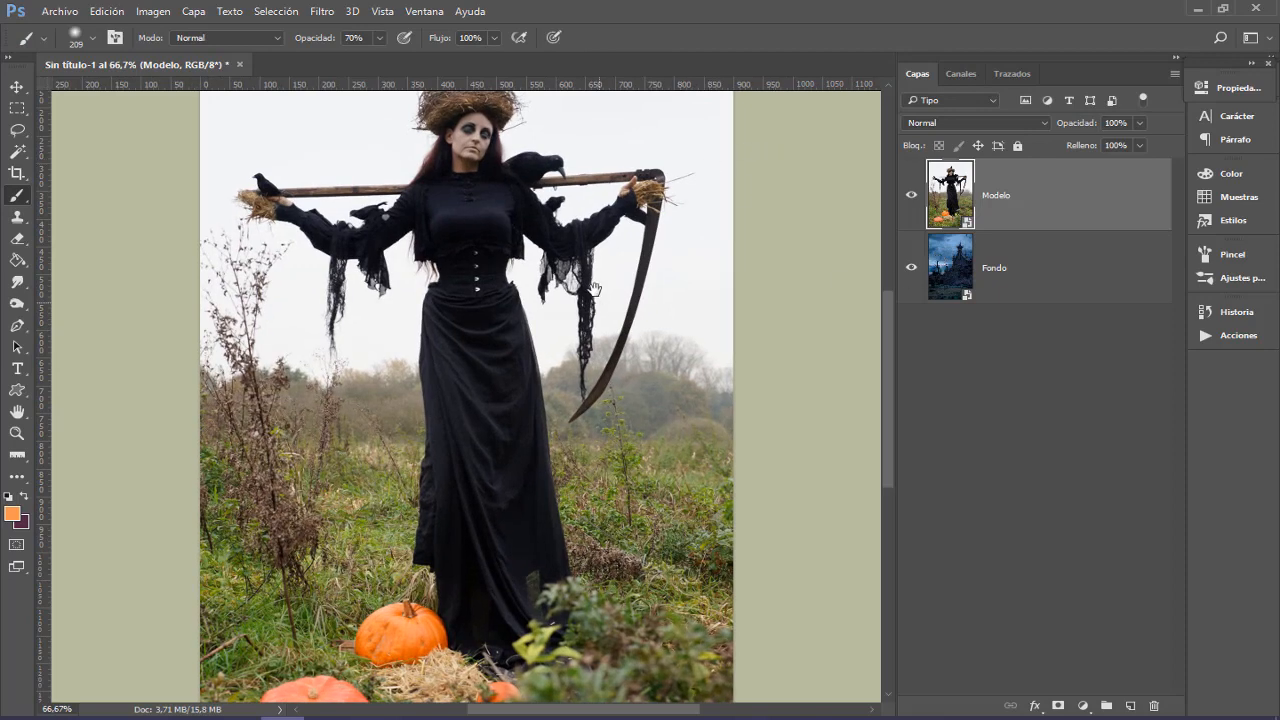
{"action": "left_click_drag", "start_coordinate": [594, 289], "coordinate": [601, 379]}
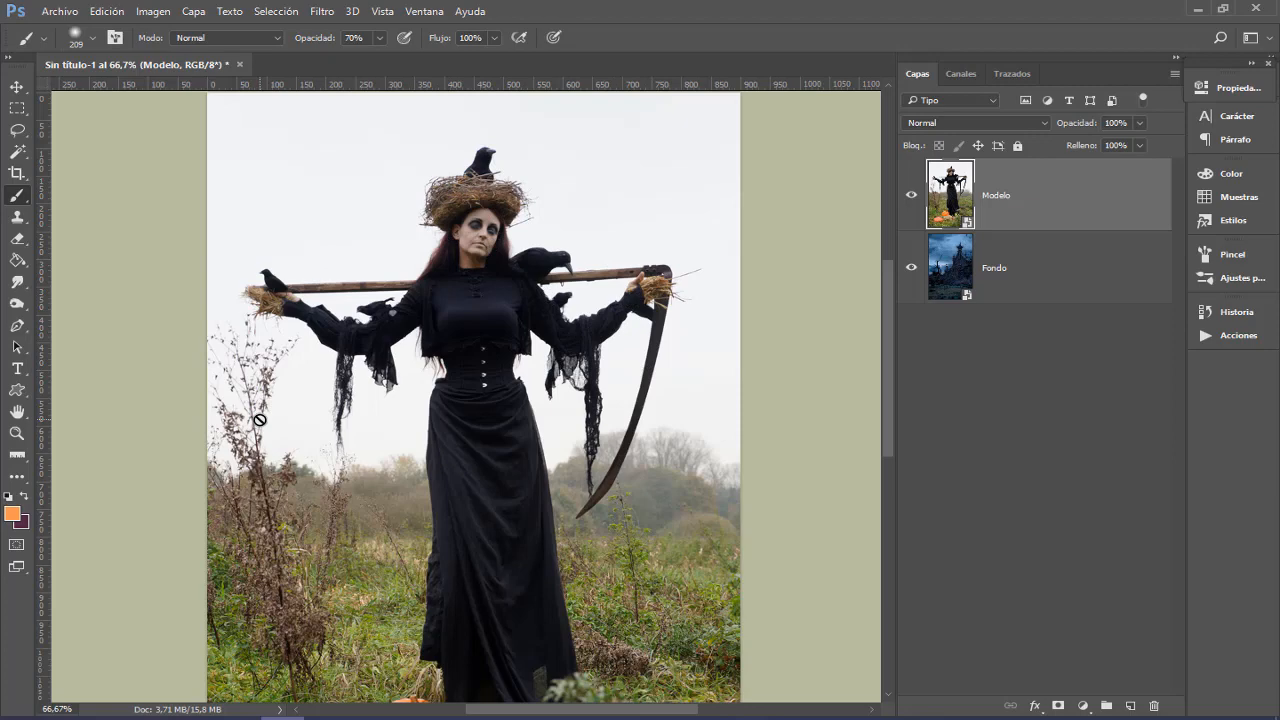
{"action": "scroll", "coordinate": [553, 355], "scroll_direction": "down", "scroll_amount": 1}
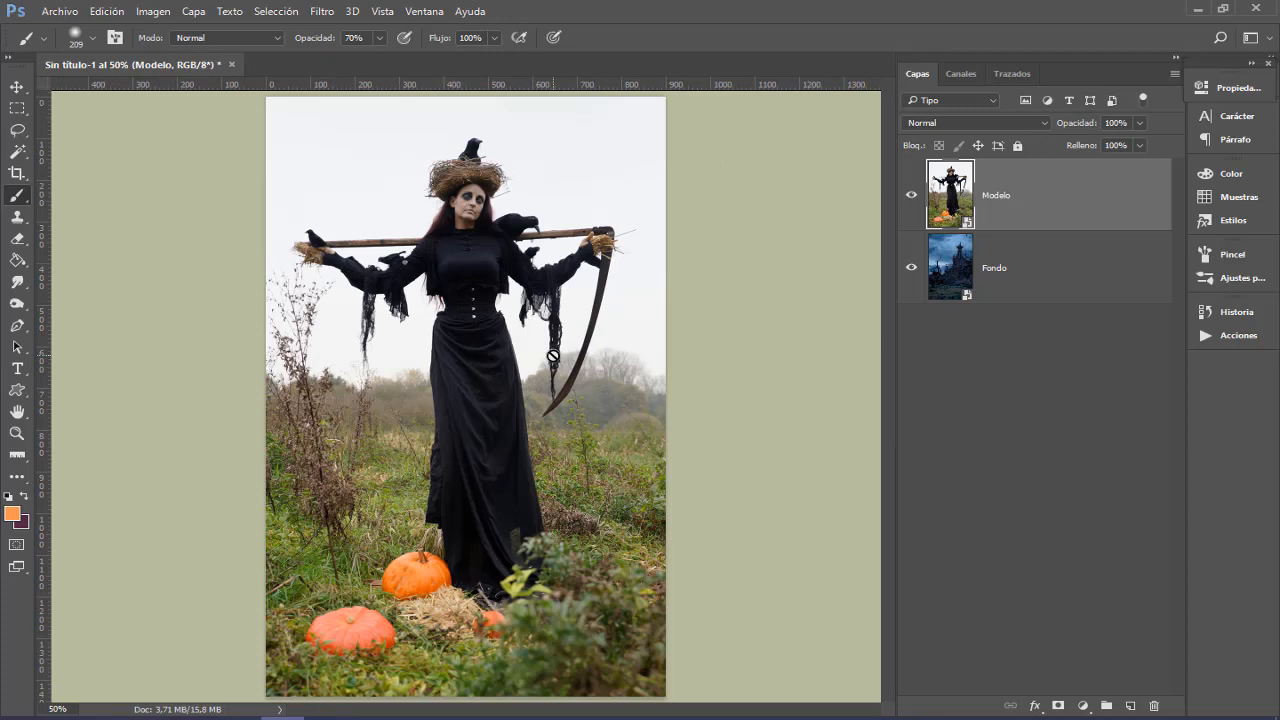
{"action": "key", "text": "ctrl+j"}
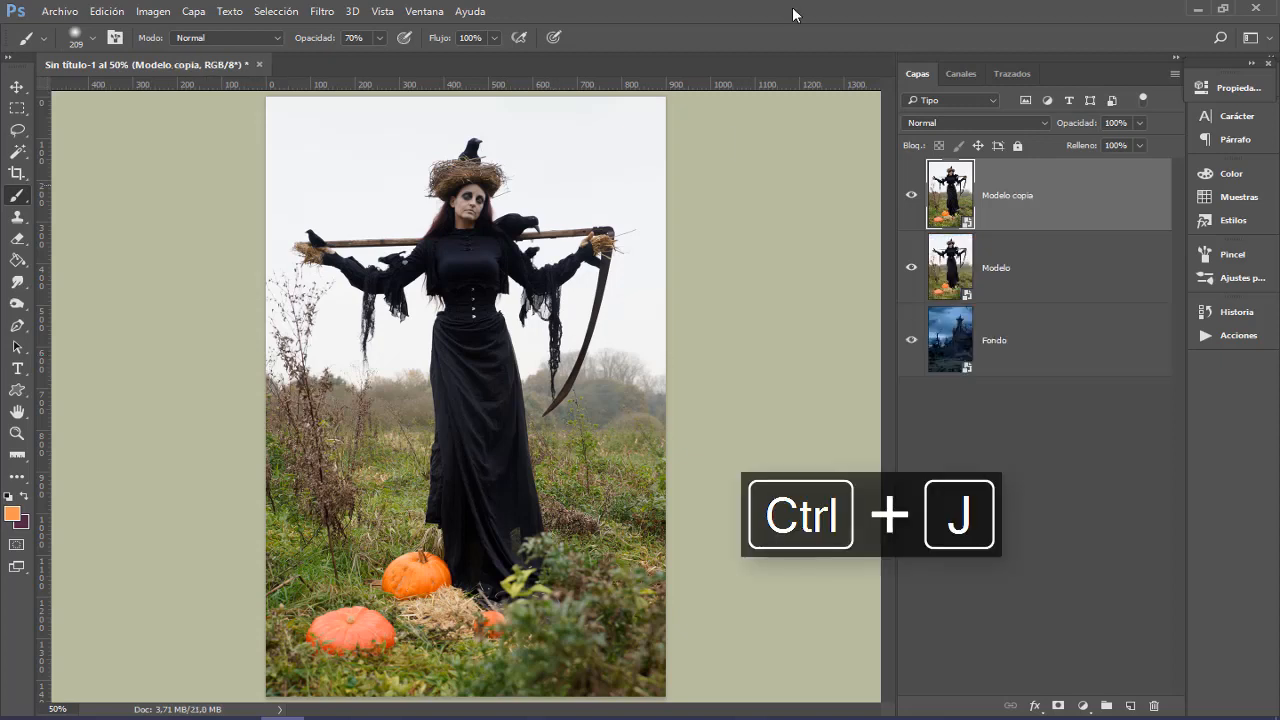
{"action": "left_click", "coordinate": [912, 197]}
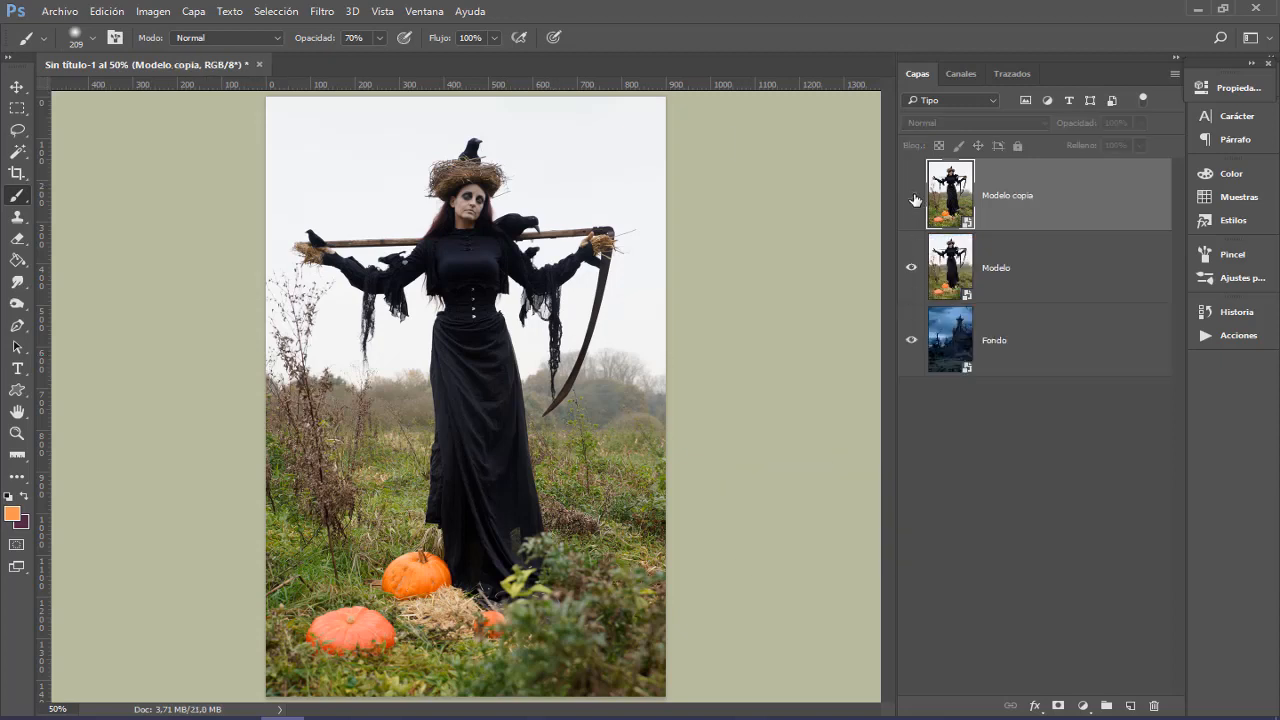
Step: Set the original Modelo layer's blending mode to Multiplicar
{"action": "left_click", "coordinate": [1014, 267]}
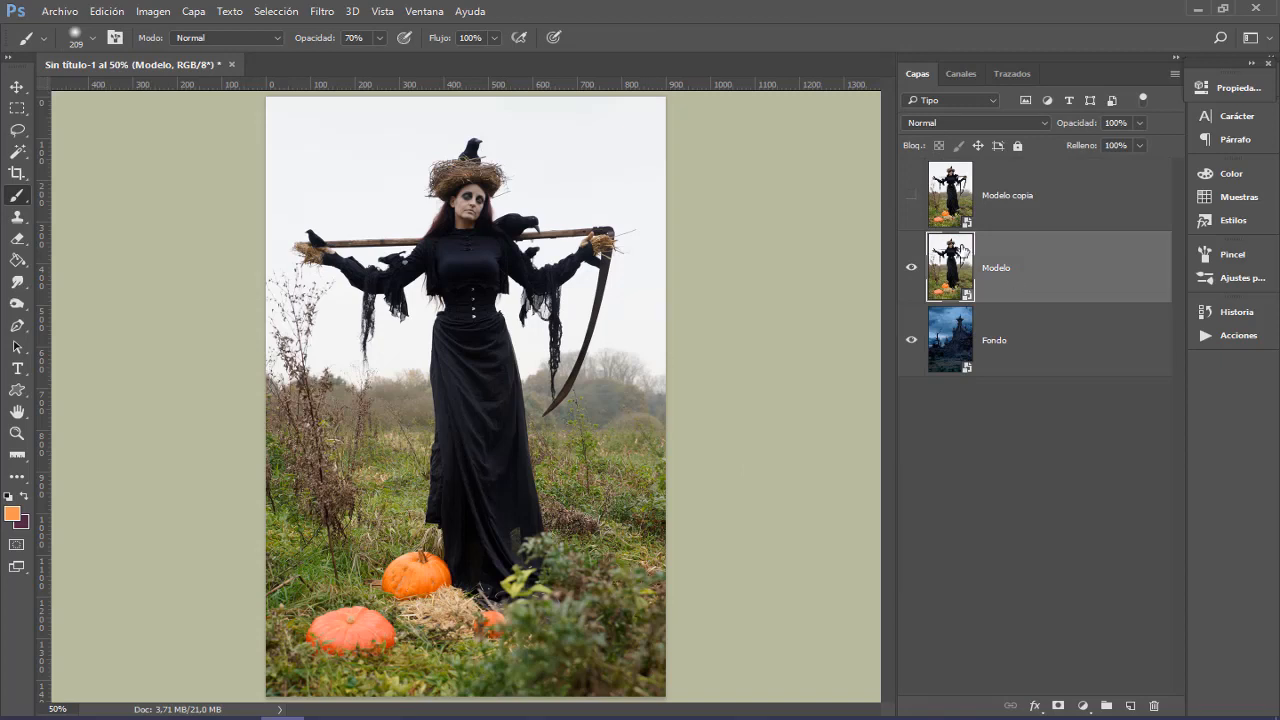
{"action": "left_click", "coordinate": [937, 128]}
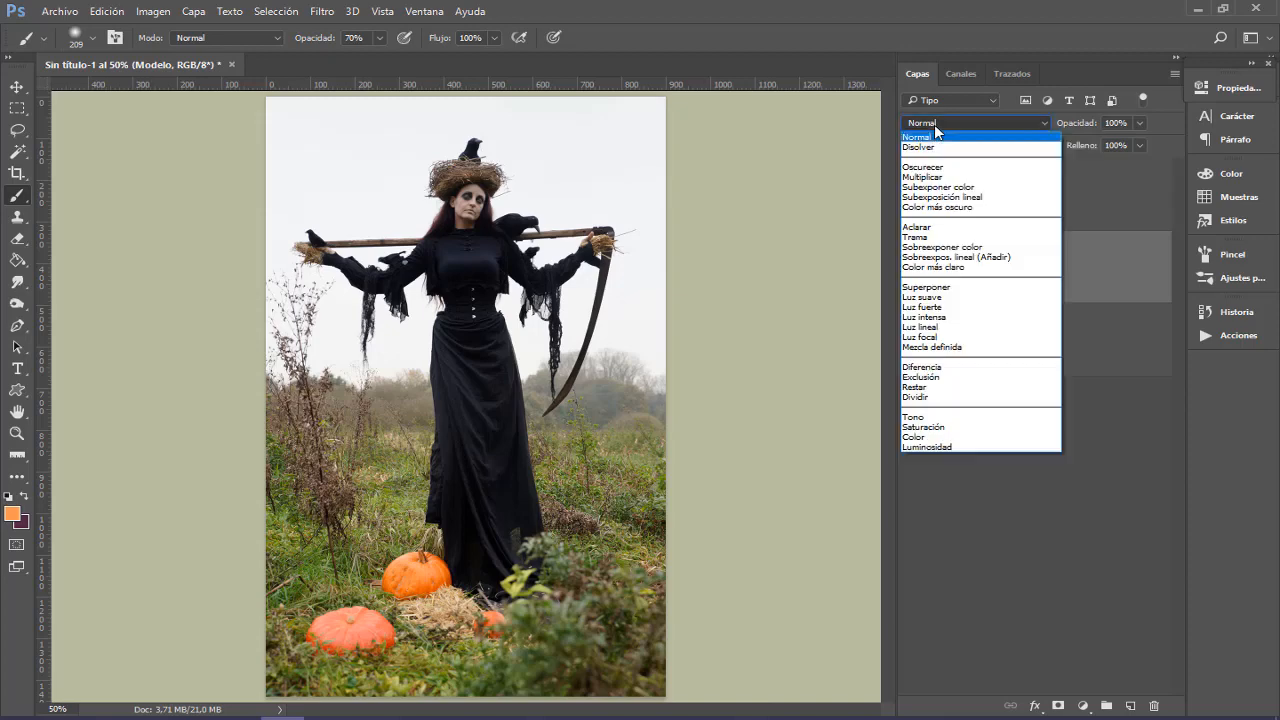
{"action": "left_click", "coordinate": [956, 178]}
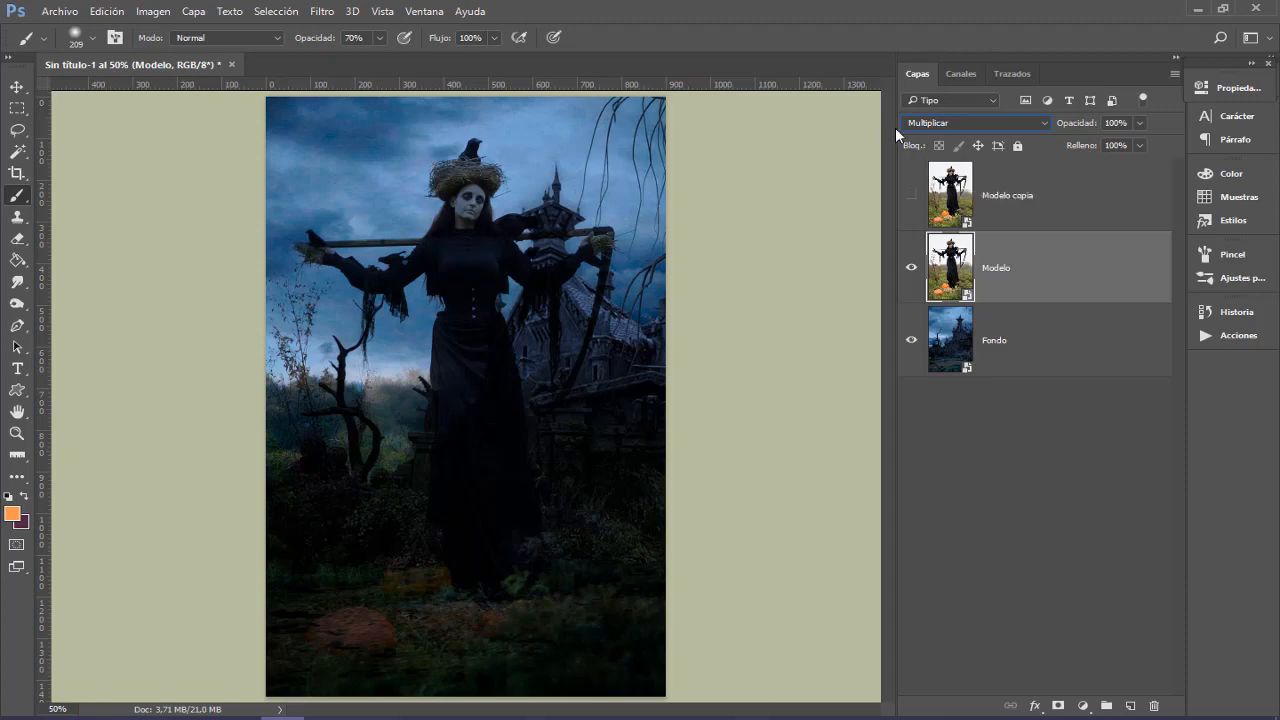
Step: Show the Modelo copia layer again and add a layer mask to it
{"action": "left_click", "coordinate": [910, 198]}
{"action": "left_click", "coordinate": [1037, 200]}
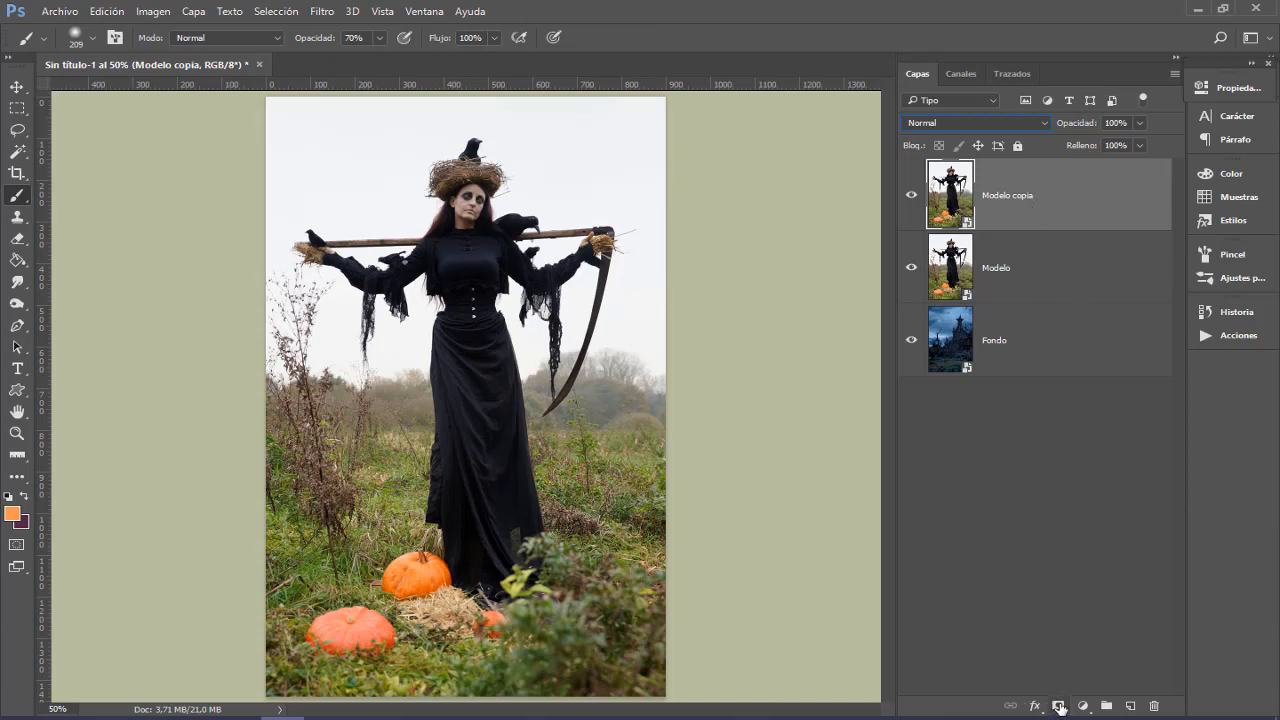
{"action": "left_click", "coordinate": [1059, 706]}
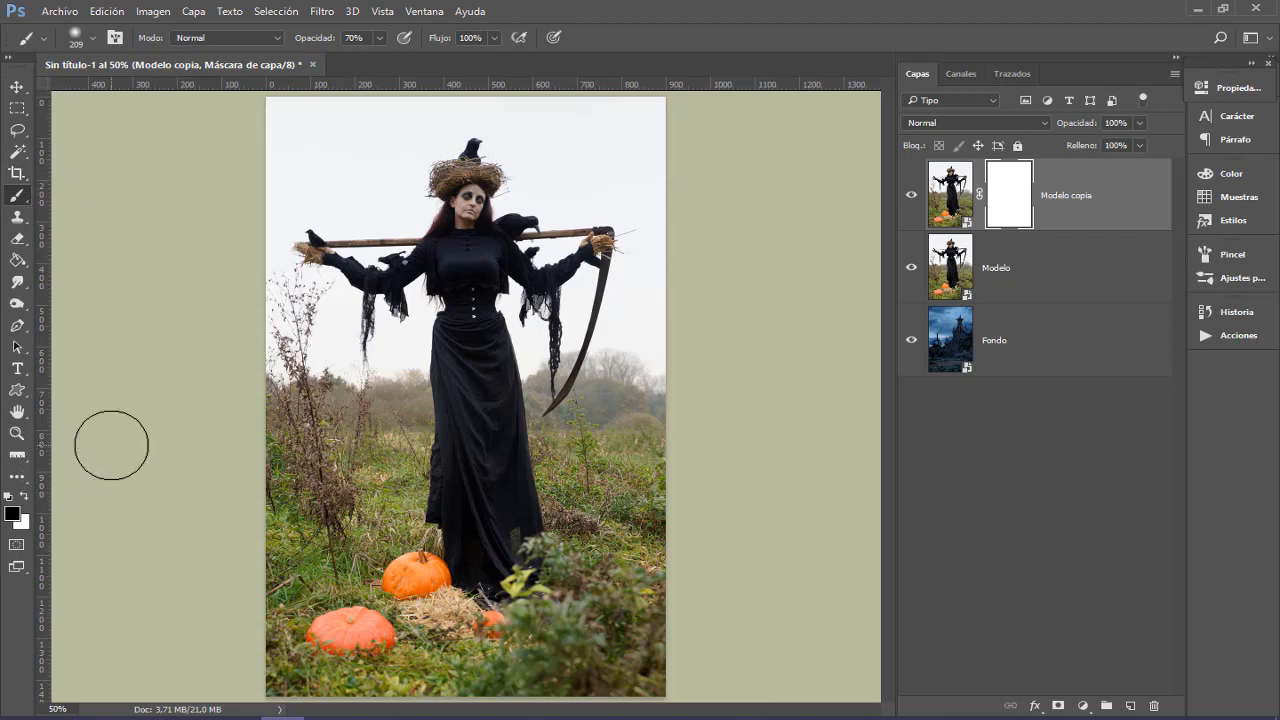
Step: Set the brush opacity to 100% and paint black on the mask over the outer sky and the area right of the scythe
{"action": "key", "text": "ctrl+plus"}
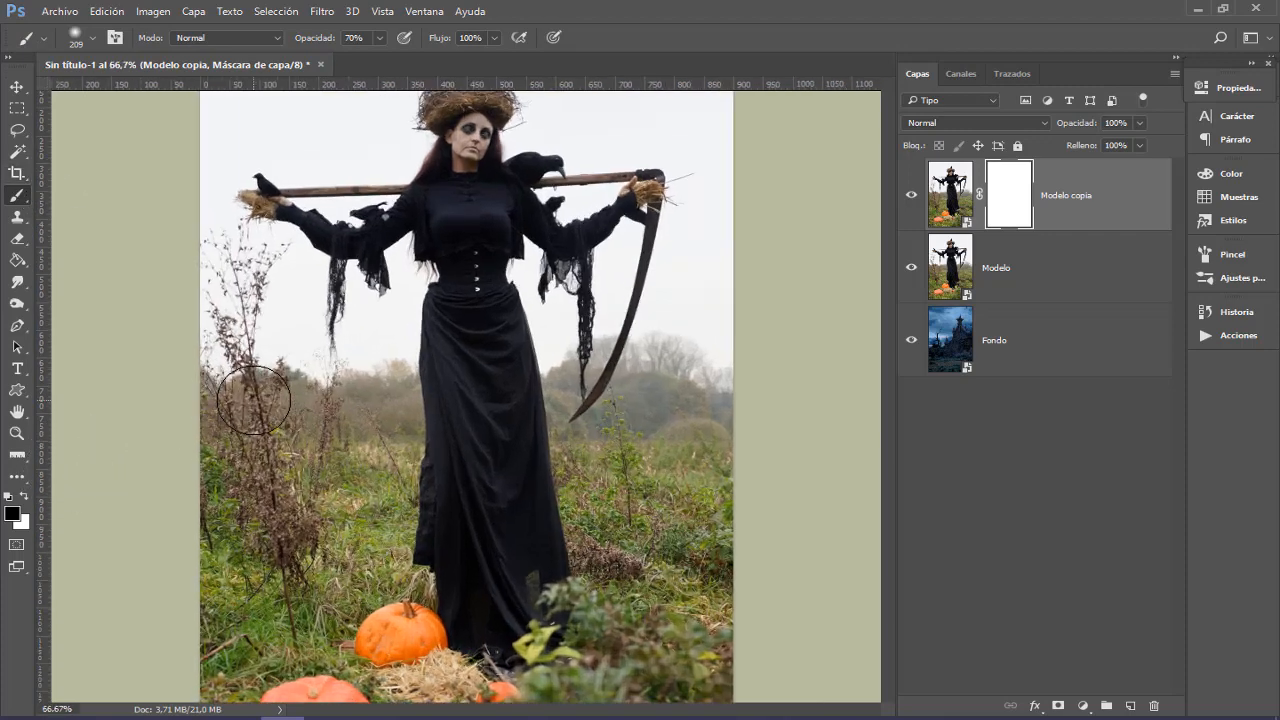
{"action": "left_click_drag", "start_coordinate": [405, 300], "coordinate": [396, 497]}
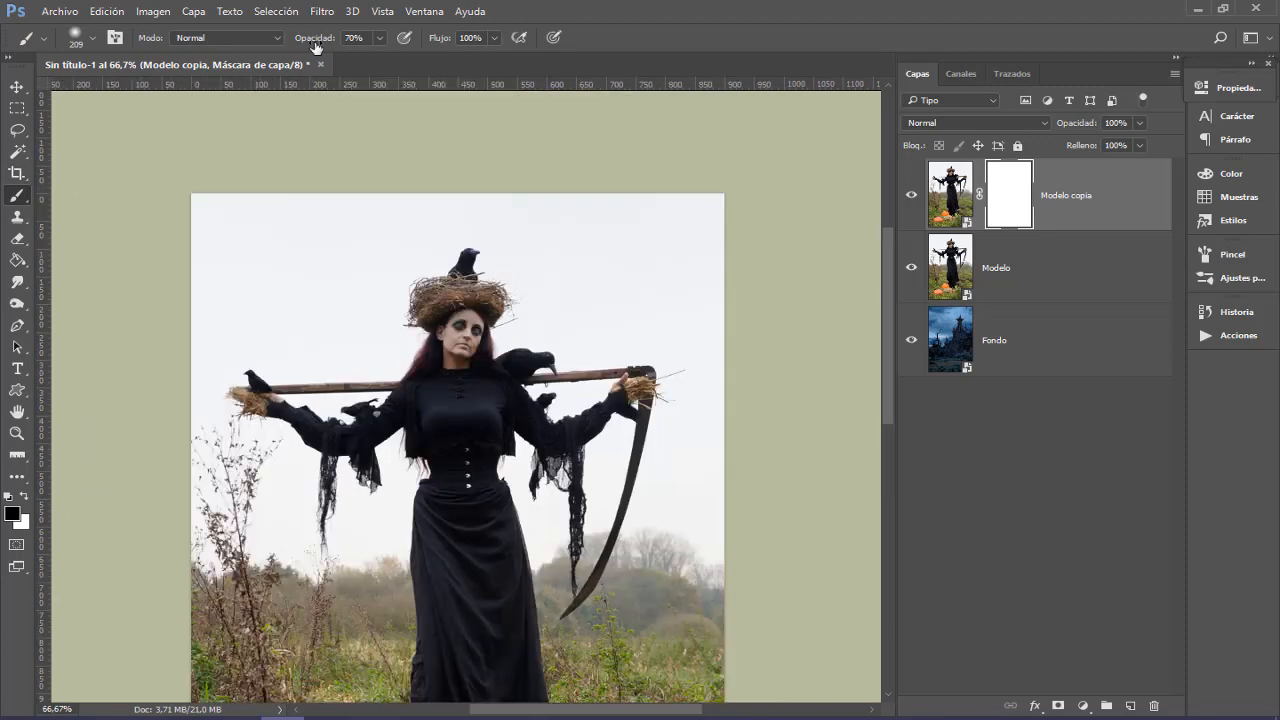
{"action": "left_click_drag", "start_coordinate": [316, 43], "coordinate": [436, 42]}
{"action": "left_click_drag", "start_coordinate": [237, 301], "coordinate": [271, 298]}
{"action": "mouse_move", "coordinate": [212, 208]}
{"action": "left_mouse_down"}
{"action": "mouse_move", "coordinate": [254, 227]}
{"action": "mouse_move", "coordinate": [183, 260]}
{"action": "mouse_move", "coordinate": [184, 300]}
{"action": "mouse_move", "coordinate": [347, 197]}
{"action": "mouse_move", "coordinate": [430, 177]}
{"action": "mouse_move", "coordinate": [598, 179]}
{"action": "mouse_move", "coordinate": [645, 276]}
{"action": "mouse_move", "coordinate": [709, 205]}
{"action": "mouse_move", "coordinate": [735, 385]}
{"action": "mouse_move", "coordinate": [714, 640]}
{"action": "mouse_move", "coordinate": [728, 525]}
{"action": "mouse_move", "coordinate": [709, 555]}
{"action": "mouse_move", "coordinate": [774, 366]}
{"action": "left_mouse_up"}
Step: Reduce the brush to 113 px, mask out the sky and horizon left of the figure, and check the Fondo layer alone
{"action": "right_click", "coordinate": [415, 395], "text": "alt"}
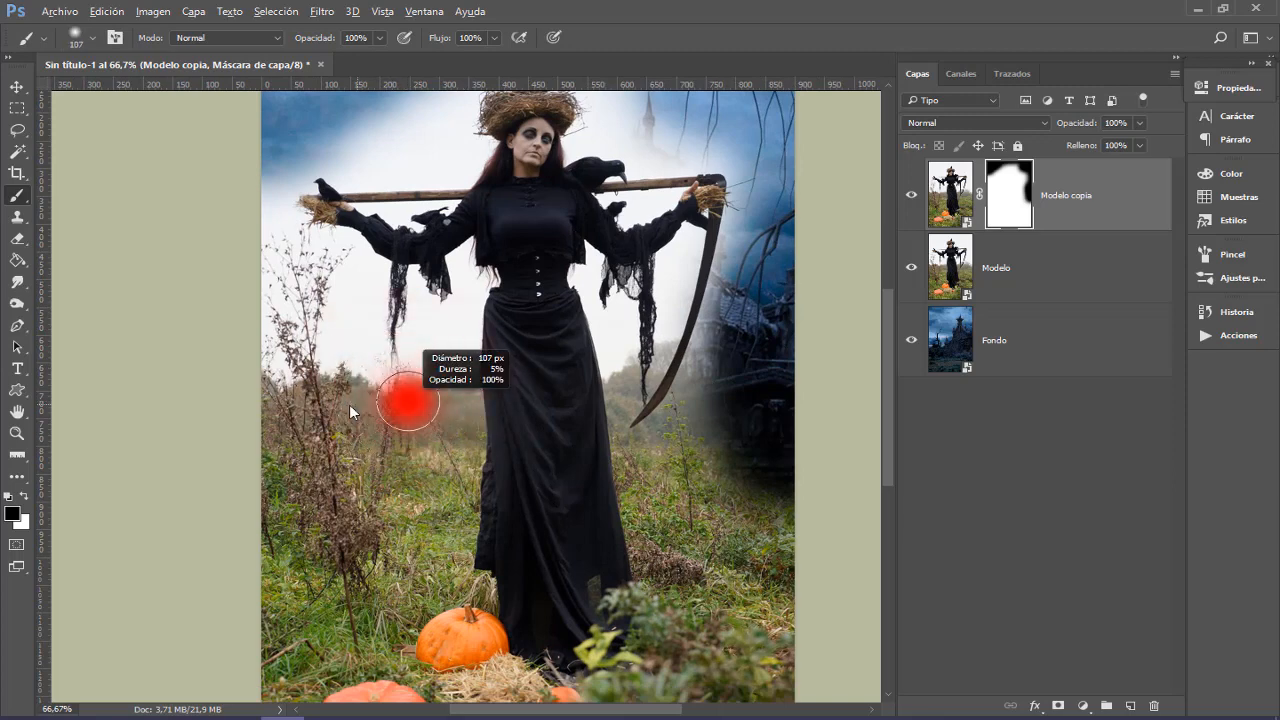
{"action": "mouse_move", "coordinate": [443, 434]}
{"action": "left_mouse_down"}
{"action": "mouse_move", "coordinate": [396, 398]}
{"action": "mouse_move", "coordinate": [390, 410]}
{"action": "mouse_move", "coordinate": [360, 398]}
{"action": "mouse_move", "coordinate": [344, 364]}
{"action": "mouse_move", "coordinate": [346, 384]}
{"action": "mouse_move", "coordinate": [334, 295]}
{"action": "mouse_move", "coordinate": [322, 262]}
{"action": "mouse_move", "coordinate": [280, 245]}
{"action": "mouse_move", "coordinate": [276, 182]}
{"action": "mouse_move", "coordinate": [275, 290]}
{"action": "mouse_move", "coordinate": [254, 292]}
{"action": "mouse_move", "coordinate": [280, 310]}
{"action": "mouse_move", "coordinate": [276, 360]}
{"action": "mouse_move", "coordinate": [300, 376]}
{"action": "mouse_move", "coordinate": [280, 400]}
{"action": "mouse_move", "coordinate": [292, 386]}
{"action": "left_mouse_up"}
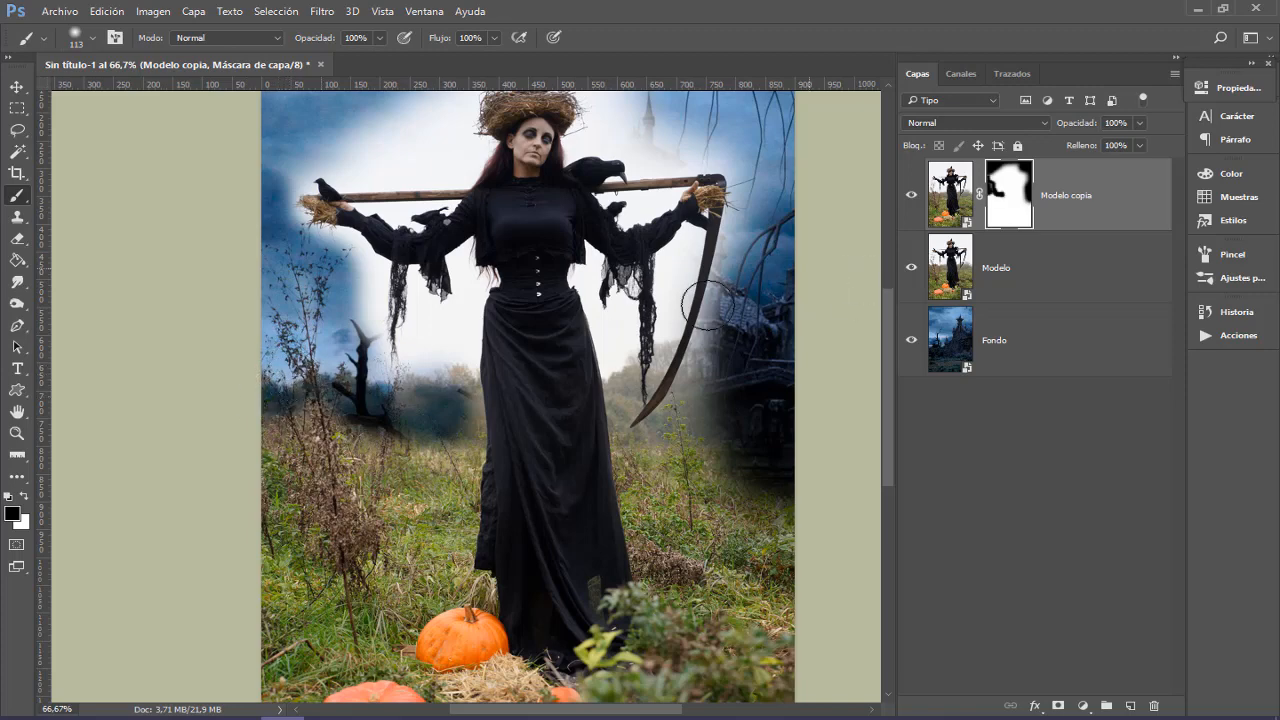
{"action": "left_click", "coordinate": [910, 342], "text": "alt"}
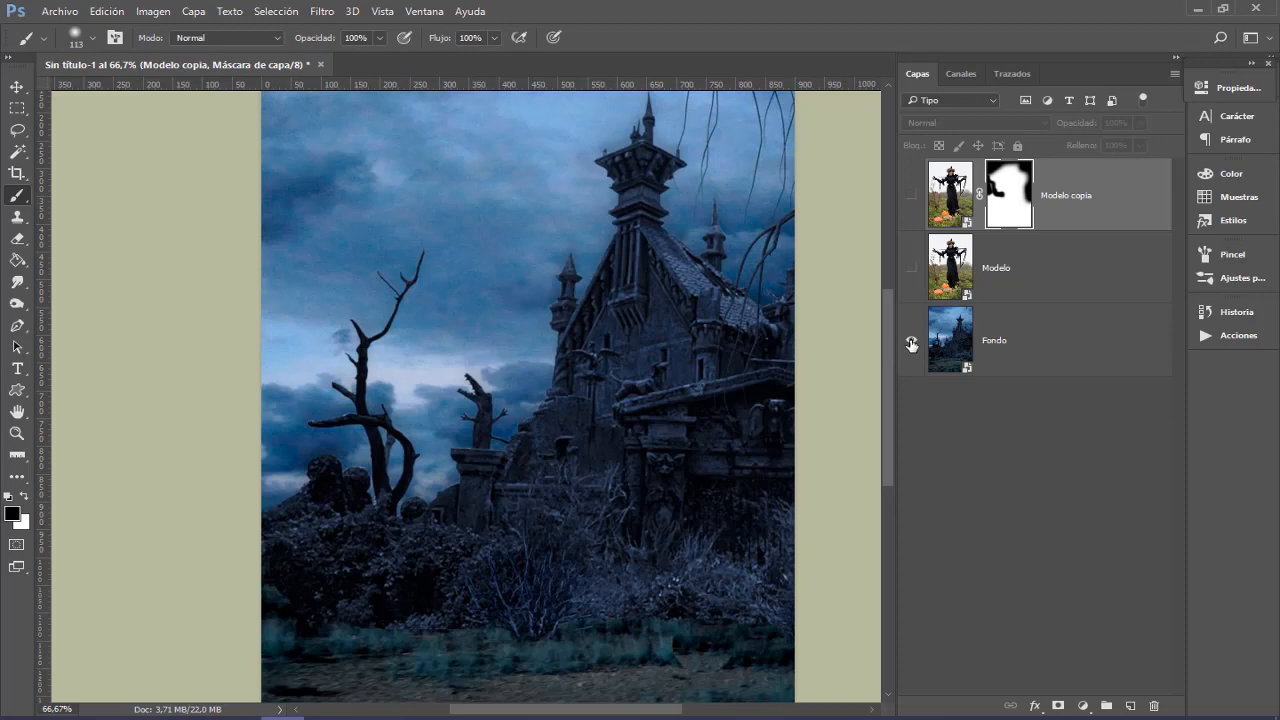
{"action": "left_click", "coordinate": [910, 342], "text": "alt"}
Step: Mask out the remaining white sky left of the straw hat and above the outstretched arm
{"action": "mouse_move", "coordinate": [300, 365]}
{"action": "left_mouse_down"}
{"action": "mouse_move", "coordinate": [290, 412]}
{"action": "mouse_move", "coordinate": [272, 408]}
{"action": "mouse_move", "coordinate": [280, 418]}
{"action": "mouse_move", "coordinate": [383, 384]}
{"action": "mouse_move", "coordinate": [343, 355]}
{"action": "mouse_move", "coordinate": [275, 221]}
{"action": "mouse_move", "coordinate": [273, 181]}
{"action": "mouse_move", "coordinate": [365, 195]}
{"action": "left_mouse_up"}
{"action": "left_click_drag", "start_coordinate": [335, 300], "coordinate": [260, 430]}
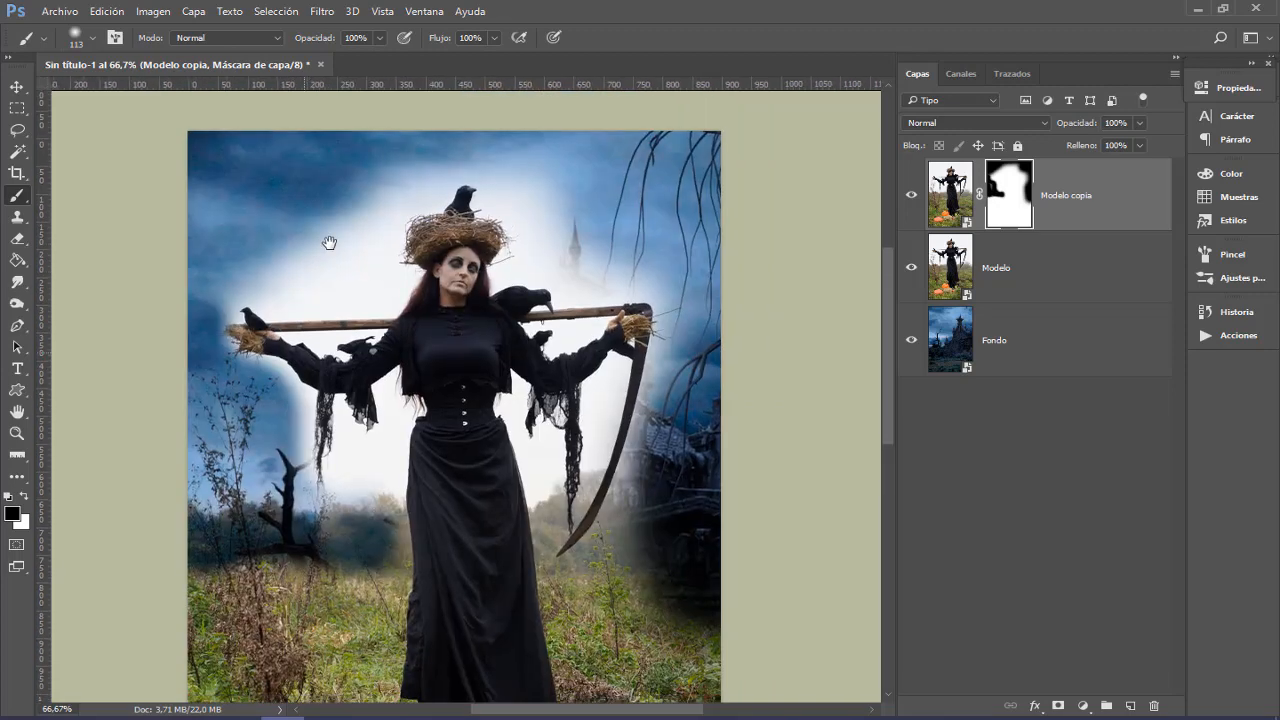
{"action": "mouse_move", "coordinate": [360, 274]}
{"action": "left_mouse_down"}
{"action": "mouse_move", "coordinate": [256, 268]}
{"action": "mouse_move", "coordinate": [370, 277]}
{"action": "mouse_move", "coordinate": [348, 249]}
{"action": "mouse_move", "coordinate": [311, 252]}
{"action": "mouse_move", "coordinate": [300, 238]}
{"action": "mouse_move", "coordinate": [375, 197]}
{"action": "mouse_move", "coordinate": [369, 230]}
{"action": "mouse_move", "coordinate": [411, 177]}
{"action": "mouse_move", "coordinate": [384, 197]}
{"action": "mouse_move", "coordinate": [368, 255]}
{"action": "mouse_move", "coordinate": [385, 276]}
{"action": "mouse_move", "coordinate": [376, 290]}
{"action": "mouse_move", "coordinate": [254, 266]}
{"action": "left_mouse_up"}
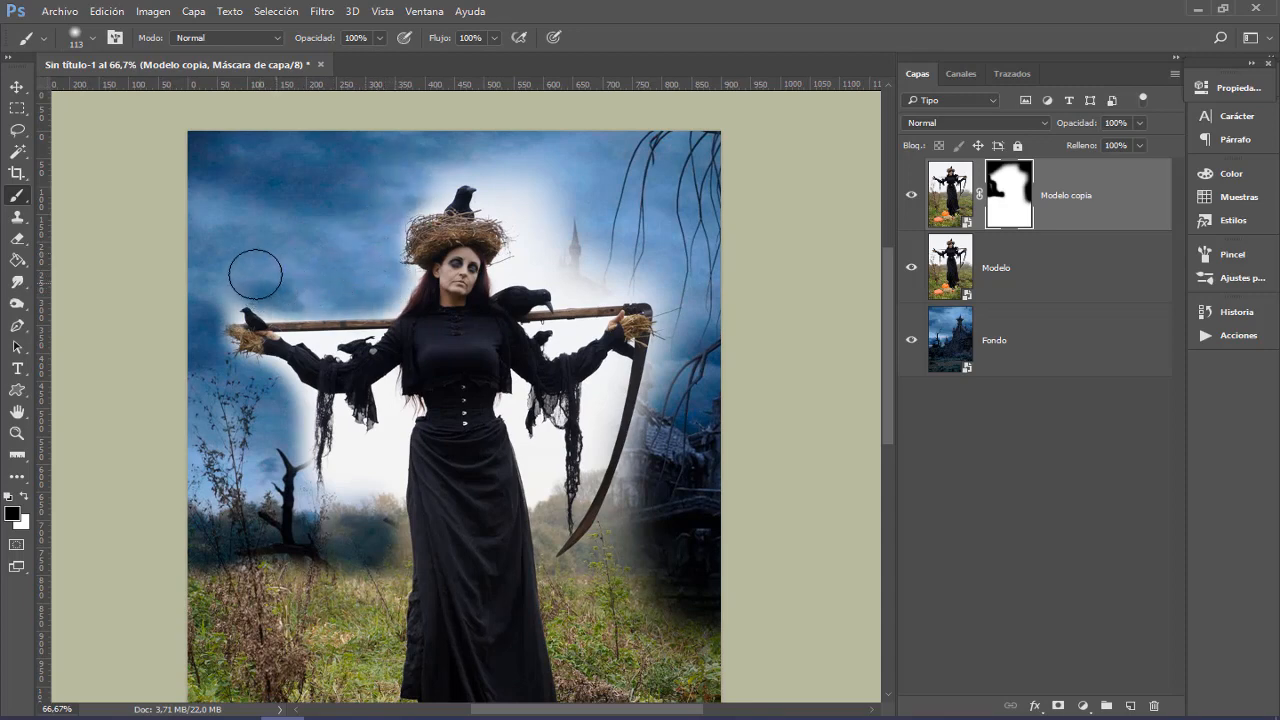
Step: Mask out the white sky around the castle tower and, with a 44 px brush, the gaps beneath both arms beside the torso
{"action": "mouse_move", "coordinate": [514, 286]}
{"action": "left_mouse_down"}
{"action": "mouse_move", "coordinate": [492, 163]}
{"action": "mouse_move", "coordinate": [530, 250]}
{"action": "mouse_move", "coordinate": [609, 276]}
{"action": "left_mouse_up"}
{"action": "left_click_drag", "start_coordinate": [590, 354], "coordinate": [552, 354]}
{"action": "mouse_move", "coordinate": [590, 481]}
{"action": "left_mouse_down"}
{"action": "mouse_move", "coordinate": [593, 406]}
{"action": "mouse_move", "coordinate": [613, 364]}
{"action": "mouse_move", "coordinate": [591, 459]}
{"action": "mouse_move", "coordinate": [539, 472]}
{"action": "mouse_move", "coordinate": [534, 502]}
{"action": "mouse_move", "coordinate": [555, 478]}
{"action": "mouse_move", "coordinate": [554, 439]}
{"action": "mouse_move", "coordinate": [534, 437]}
{"action": "mouse_move", "coordinate": [530, 471]}
{"action": "mouse_move", "coordinate": [521, 387]}
{"action": "left_mouse_up"}
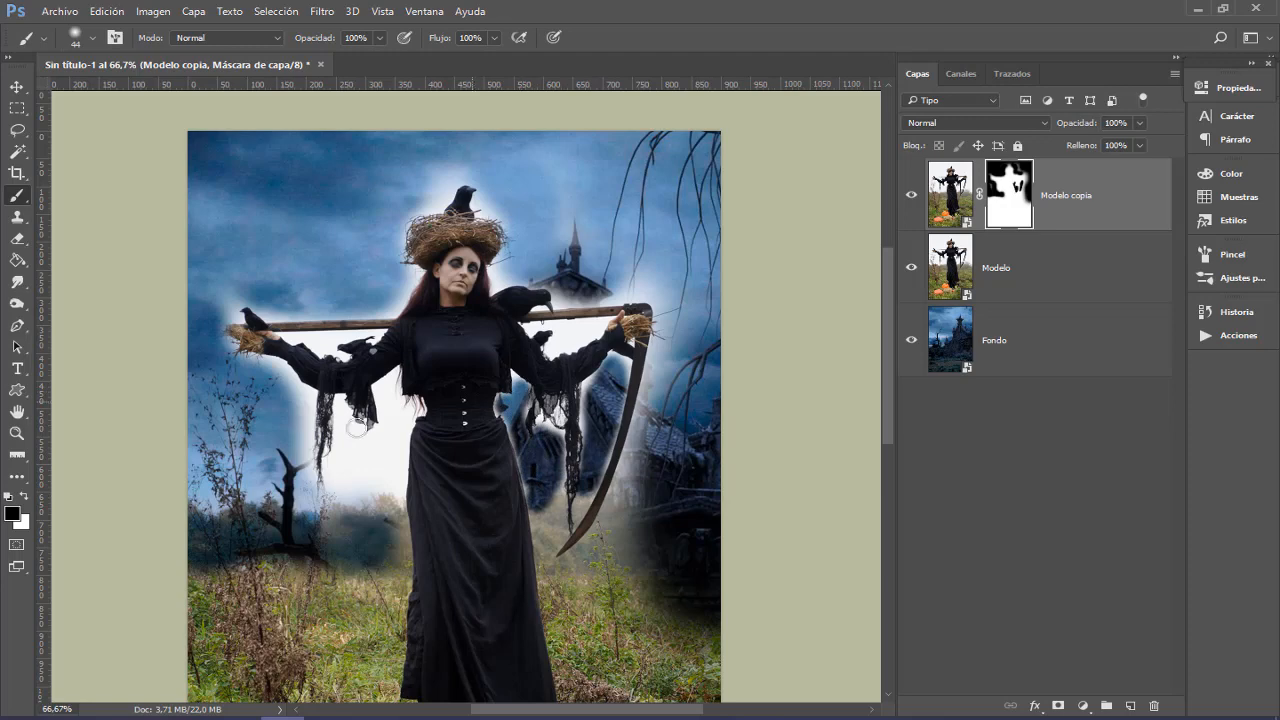
{"action": "mouse_move", "coordinate": [383, 385]}
{"action": "left_mouse_down"}
{"action": "mouse_move", "coordinate": [403, 419]}
{"action": "mouse_move", "coordinate": [387, 447]}
{"action": "mouse_move", "coordinate": [386, 424]}
{"action": "mouse_move", "coordinate": [365, 436]}
{"action": "mouse_move", "coordinate": [355, 423]}
{"action": "mouse_move", "coordinate": [328, 506]}
{"action": "mouse_move", "coordinate": [368, 480]}
{"action": "mouse_move", "coordinate": [390, 492]}
{"action": "mouse_move", "coordinate": [394, 429]}
{"action": "mouse_move", "coordinate": [364, 435]}
{"action": "left_mouse_up"}
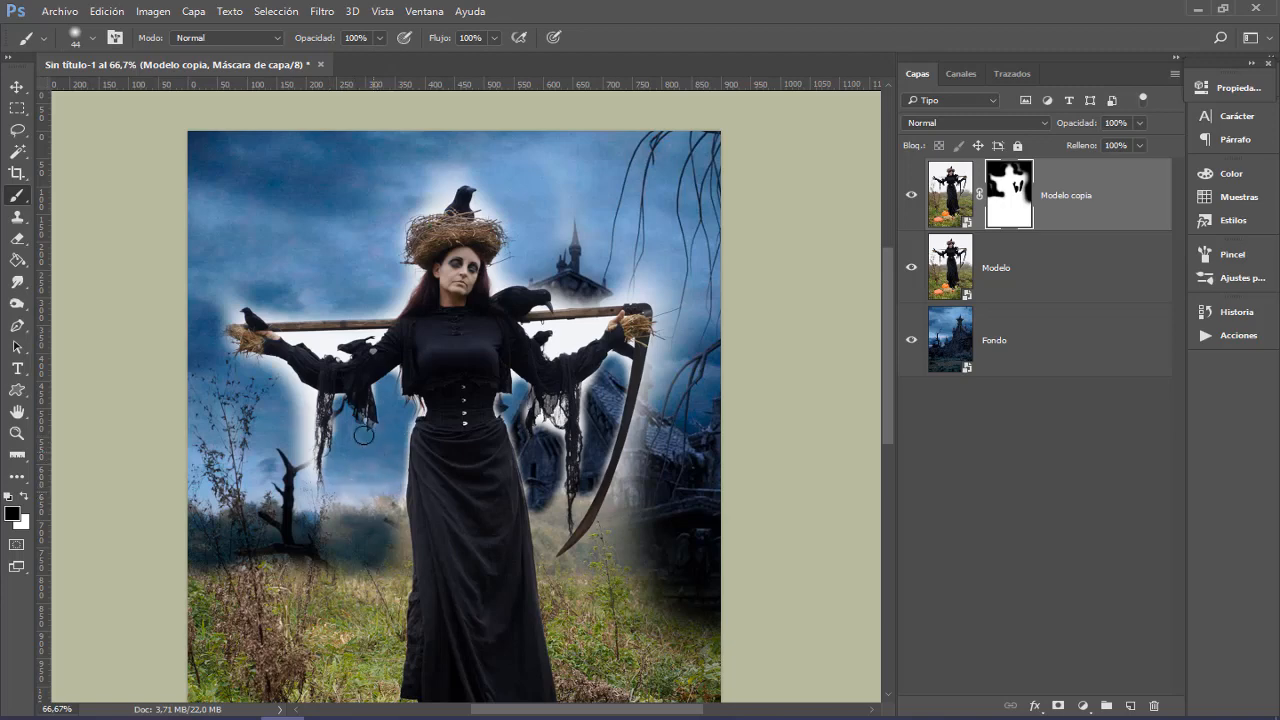
Step: With an 18 px brush at 70% opacity, mask out the white halo beneath the crow-side arm and around its hanging lace
{"action": "mouse_move", "coordinate": [303, 477]}
{"action": "left_mouse_down"}
{"action": "mouse_move", "coordinate": [305, 425]}
{"action": "mouse_move", "coordinate": [293, 448]}
{"action": "mouse_move", "coordinate": [293, 405]}
{"action": "mouse_move", "coordinate": [264, 374]}
{"action": "left_mouse_up"}
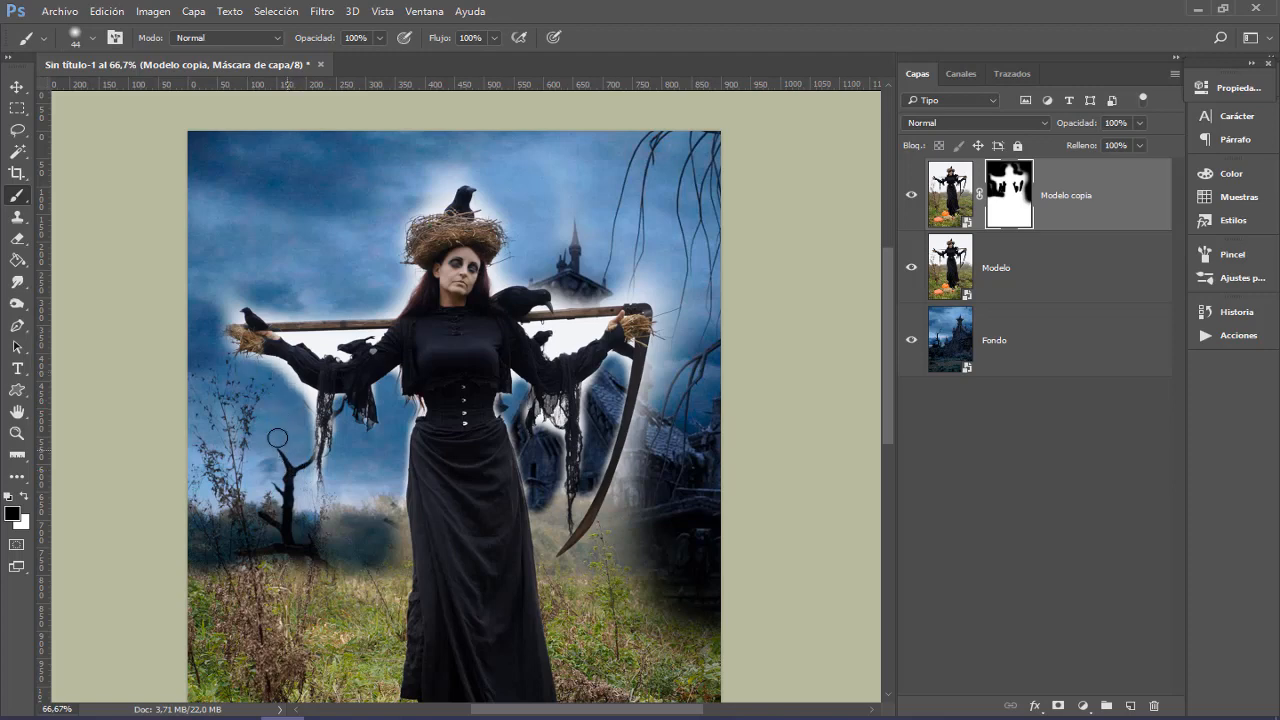
{"action": "key", "text": "ctrl+plus"}
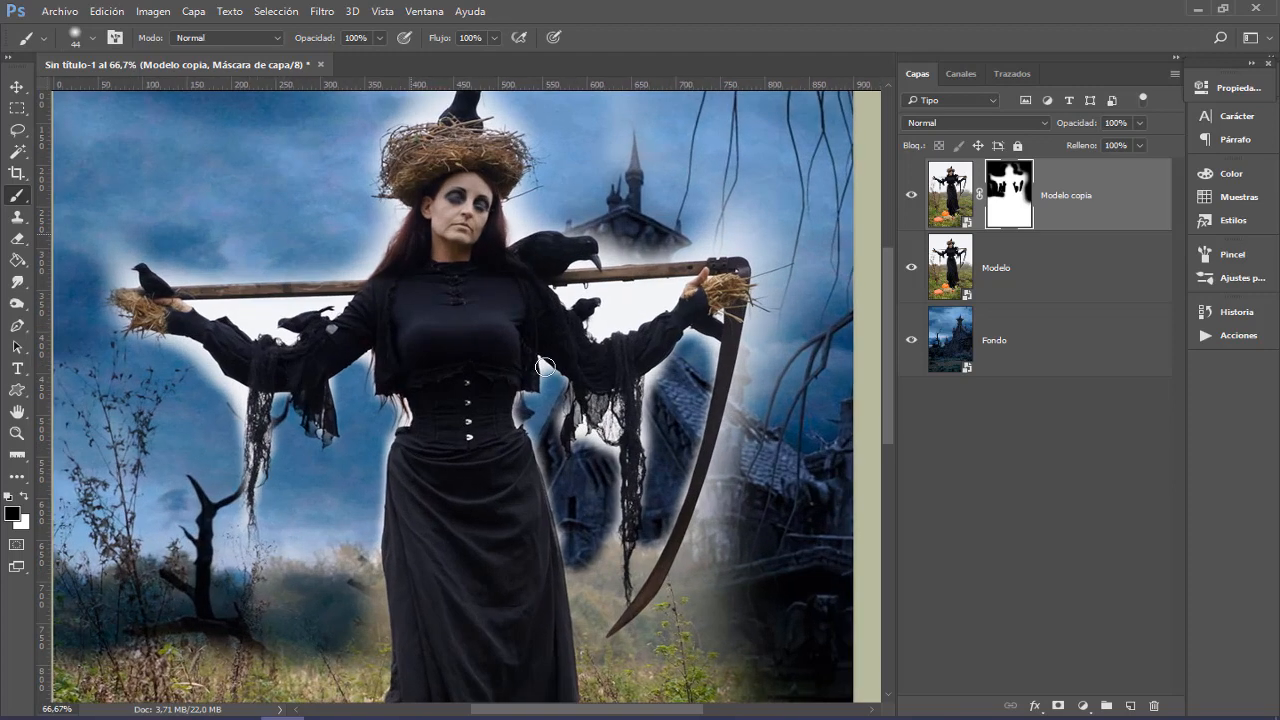
{"action": "key", "text": "ctrl+plus"}
{"action": "left_click_drag", "start_coordinate": [316, 347], "coordinate": [563, 223]}
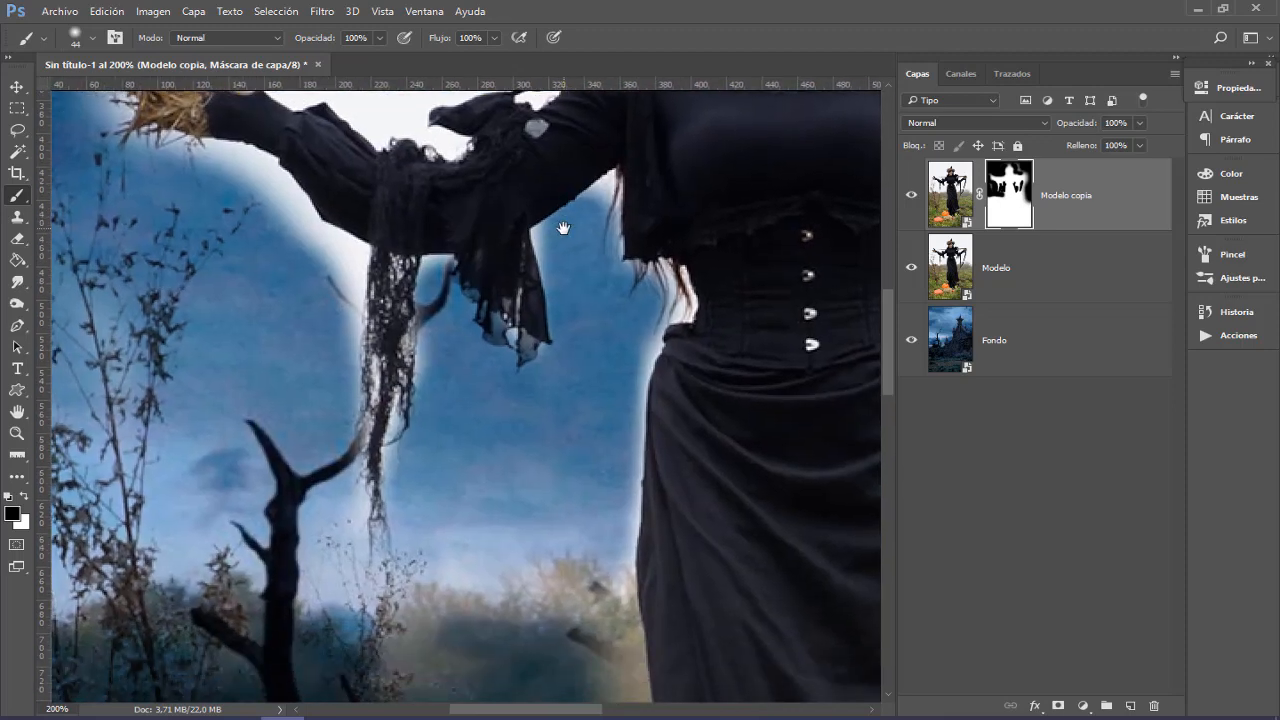
{"action": "right_click", "coordinate": [320, 510], "text": "alt"}
{"action": "mouse_move", "coordinate": [363, 552]}
{"action": "left_mouse_down"}
{"action": "mouse_move", "coordinate": [352, 433]}
{"action": "mouse_move", "coordinate": [359, 420]}
{"action": "mouse_move", "coordinate": [353, 478]}
{"action": "mouse_move", "coordinate": [365, 477]}
{"action": "mouse_move", "coordinate": [391, 451]}
{"action": "mouse_move", "coordinate": [416, 374]}
{"action": "mouse_move", "coordinate": [425, 268]}
{"action": "mouse_move", "coordinate": [444, 265]}
{"action": "mouse_move", "coordinate": [426, 264]}
{"action": "mouse_move", "coordinate": [366, 416]}
{"action": "mouse_move", "coordinate": [363, 310]}
{"action": "mouse_move", "coordinate": [343, 334]}
{"action": "mouse_move", "coordinate": [343, 321]}
{"action": "mouse_move", "coordinate": [357, 368]}
{"action": "mouse_move", "coordinate": [366, 259]}
{"action": "mouse_move", "coordinate": [322, 231]}
{"action": "mouse_move", "coordinate": [365, 255]}
{"action": "mouse_move", "coordinate": [308, 232]}
{"action": "mouse_move", "coordinate": [358, 302]}
{"action": "mouse_move", "coordinate": [336, 293]}
{"action": "mouse_move", "coordinate": [332, 270]}
{"action": "mouse_move", "coordinate": [326, 308]}
{"action": "mouse_move", "coordinate": [351, 316]}
{"action": "mouse_move", "coordinate": [341, 302]}
{"action": "mouse_move", "coordinate": [349, 362]}
{"action": "mouse_move", "coordinate": [359, 253]}
{"action": "mouse_move", "coordinate": [306, 232]}
{"action": "mouse_move", "coordinate": [339, 273]}
{"action": "mouse_move", "coordinate": [358, 251]}
{"action": "mouse_move", "coordinate": [296, 216]}
{"action": "mouse_move", "coordinate": [326, 259]}
{"action": "left_mouse_up"}
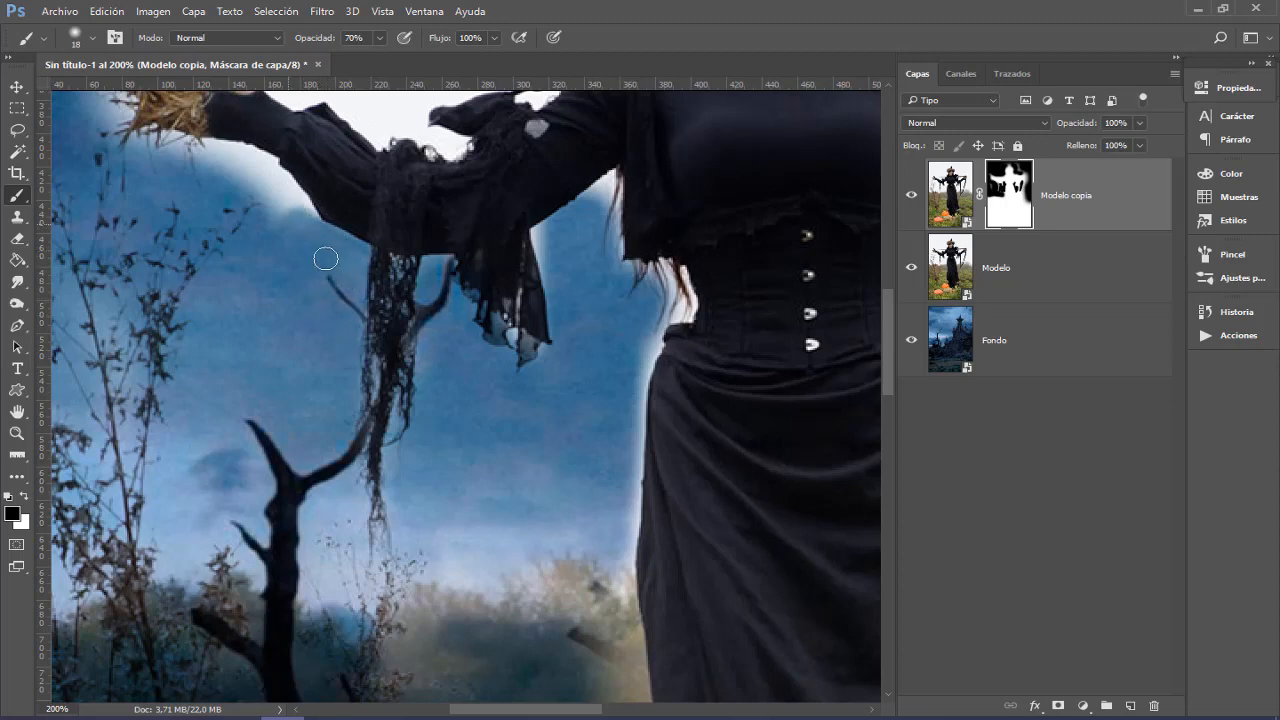
{"action": "left_click_drag", "start_coordinate": [271, 199], "coordinate": [255, 182]}
Step: Clean the halo under the forearm and between the hanging lace threads, and check the Modelo copia layer alone
{"action": "key", "text": "space"}
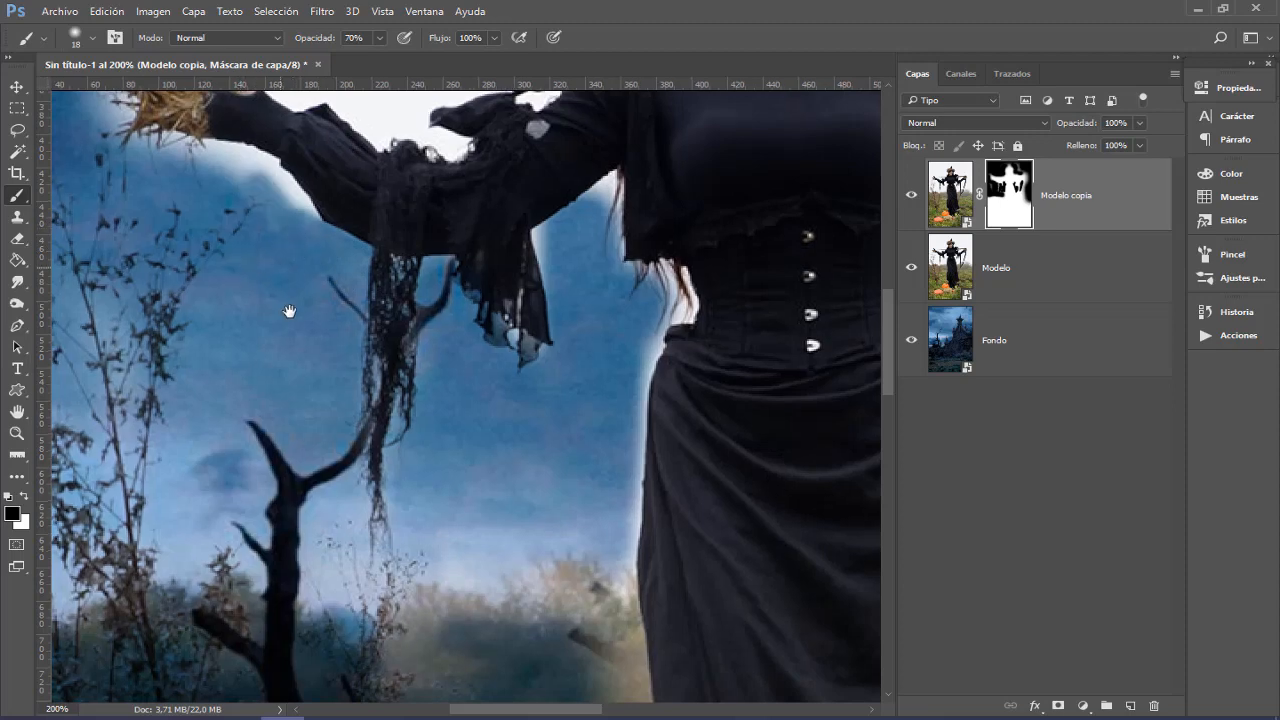
{"action": "left_click_drag", "start_coordinate": [289, 311], "coordinate": [339, 355]}
{"action": "mouse_move", "coordinate": [292, 217]}
{"action": "left_mouse_down"}
{"action": "mouse_move", "coordinate": [335, 279]}
{"action": "mouse_move", "coordinate": [346, 251]}
{"action": "mouse_move", "coordinate": [320, 214]}
{"action": "mouse_move", "coordinate": [190, 183]}
{"action": "mouse_move", "coordinate": [310, 210]}
{"action": "left_mouse_up"}
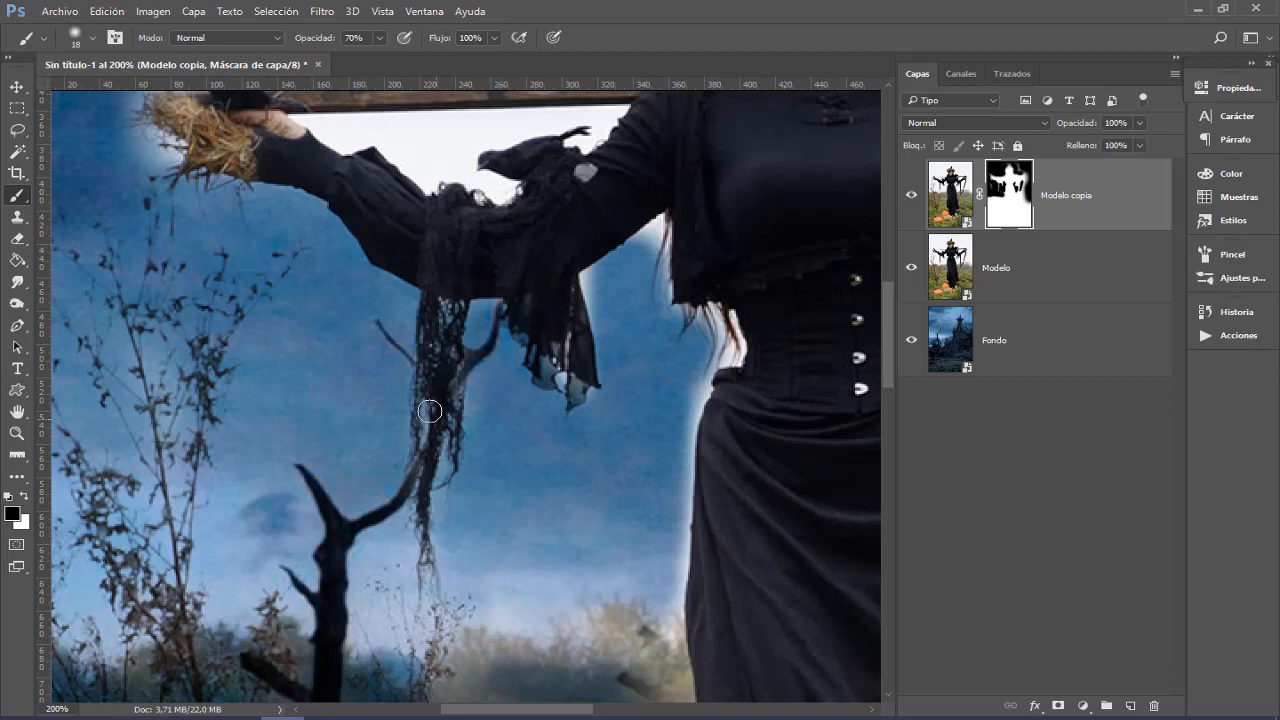
{"action": "left_click_drag", "start_coordinate": [429, 411], "coordinate": [441, 497]}
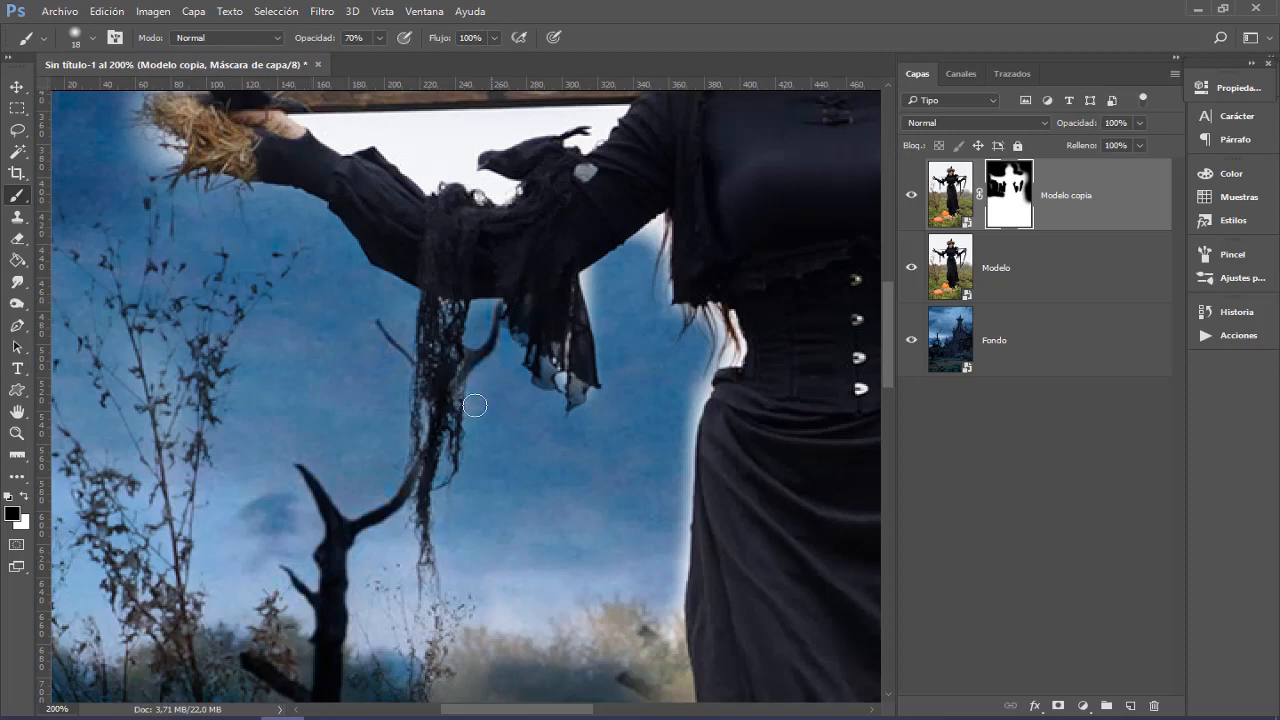
{"action": "left_click", "coordinate": [911, 199], "text": "alt"}
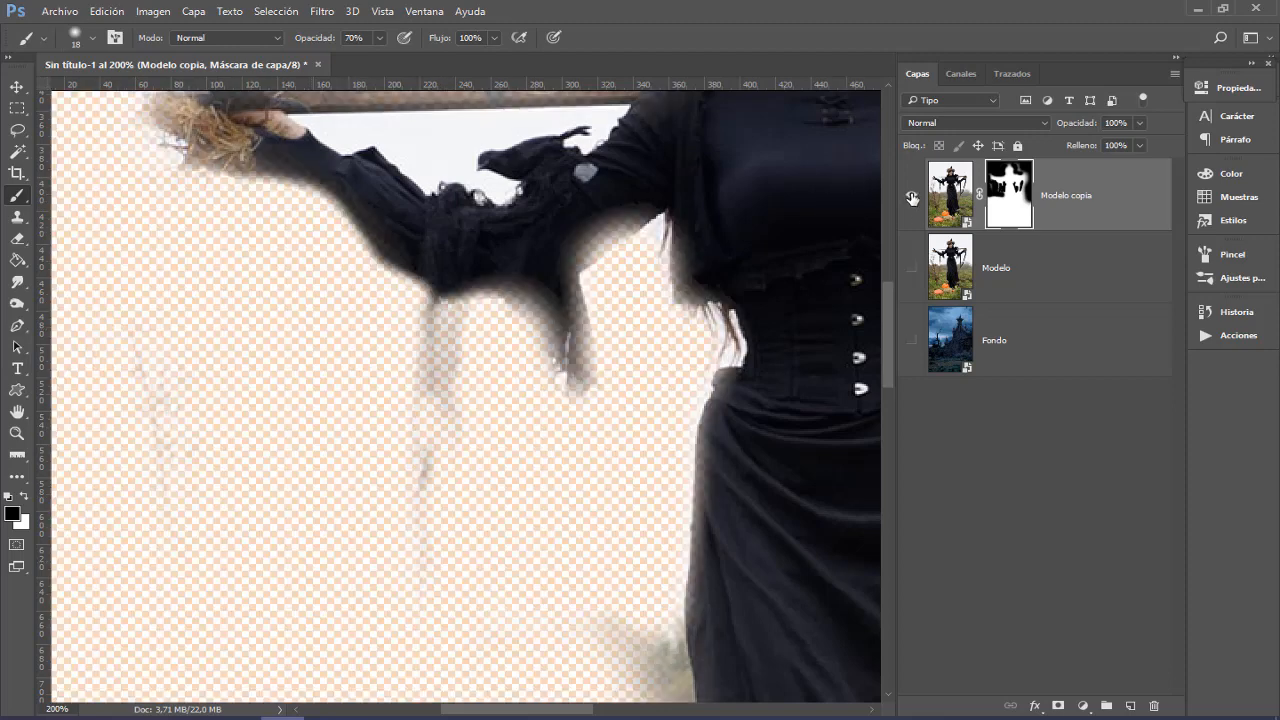
{"action": "left_click", "coordinate": [911, 199], "text": "alt"}
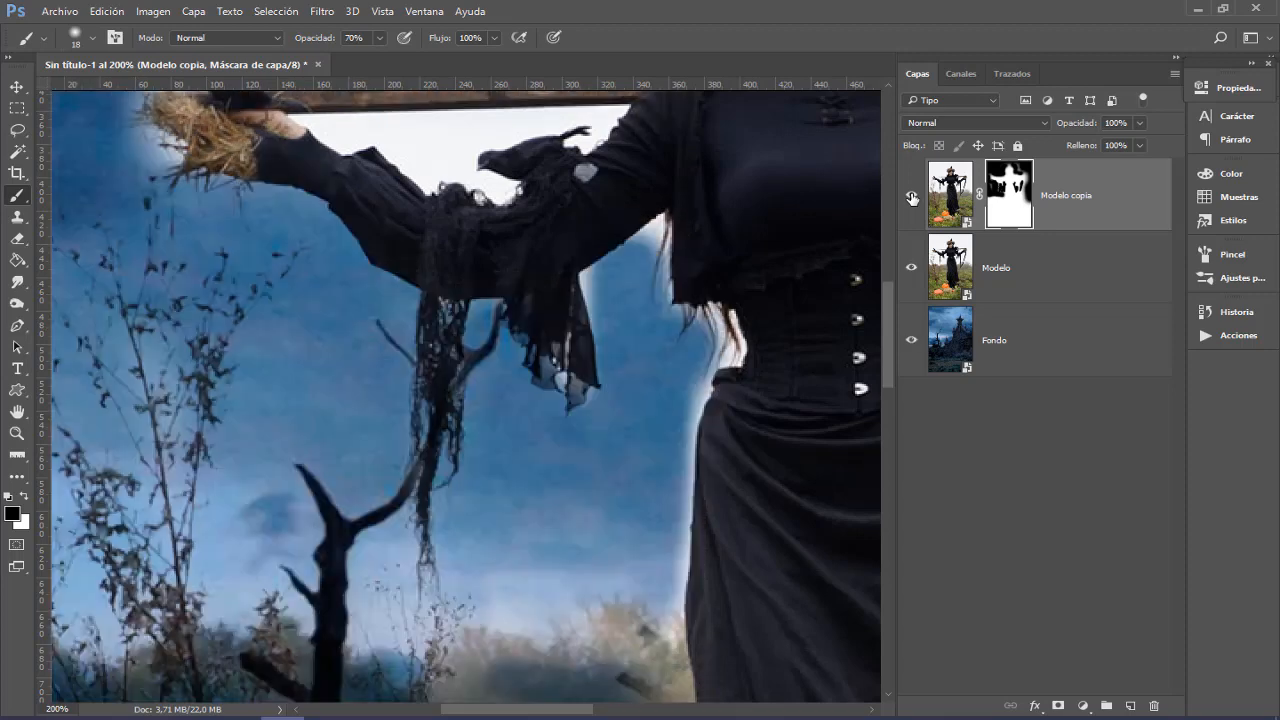
Step: Mask out the halo around the torn sleeve, under the armpit and down the adjoining side of the waist and skirt
{"action": "mouse_move", "coordinate": [546, 406]}
{"action": "left_mouse_down"}
{"action": "mouse_move", "coordinate": [471, 443]}
{"action": "mouse_move", "coordinate": [424, 434]}
{"action": "left_mouse_up"}
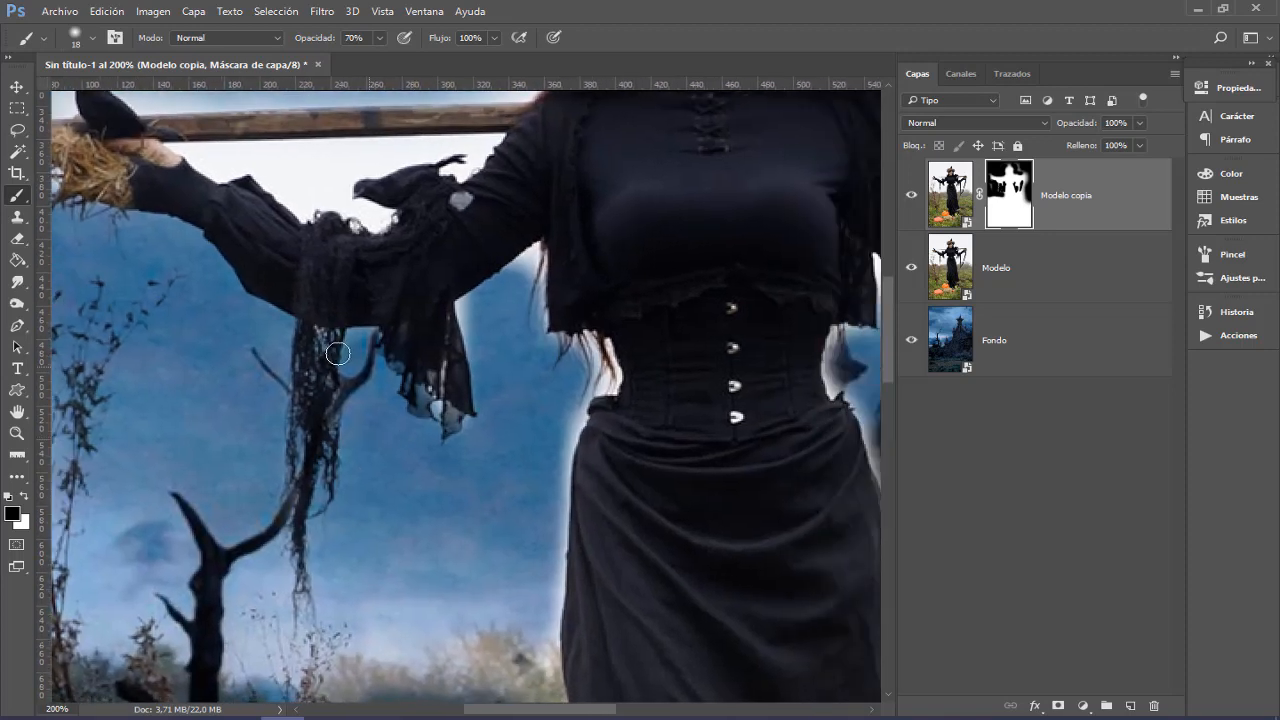
{"action": "mouse_move", "coordinate": [322, 333]}
{"action": "left_mouse_down"}
{"action": "mouse_move", "coordinate": [399, 334]}
{"action": "mouse_move", "coordinate": [417, 405]}
{"action": "mouse_move", "coordinate": [464, 430]}
{"action": "mouse_move", "coordinate": [432, 359]}
{"action": "mouse_move", "coordinate": [473, 410]}
{"action": "mouse_move", "coordinate": [463, 308]}
{"action": "mouse_move", "coordinate": [488, 383]}
{"action": "mouse_move", "coordinate": [475, 307]}
{"action": "mouse_move", "coordinate": [464, 315]}
{"action": "mouse_move", "coordinate": [539, 271]}
{"action": "left_mouse_up"}
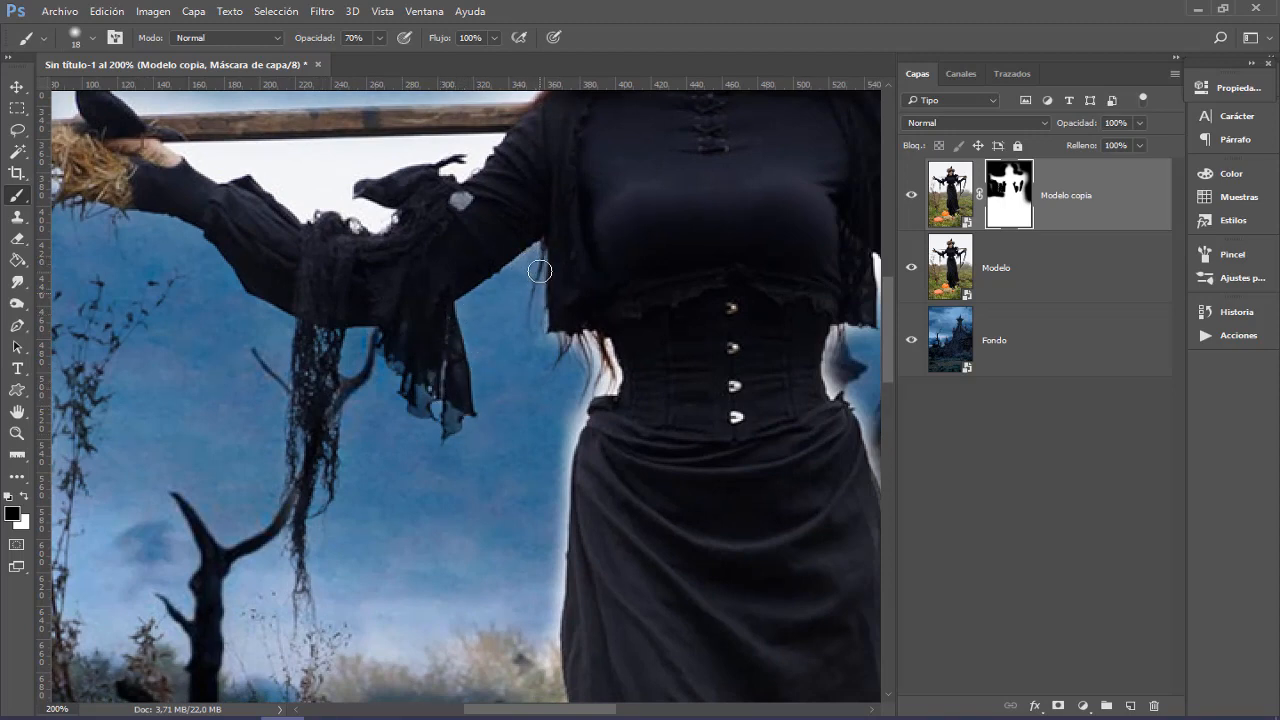
{"action": "mouse_move", "coordinate": [550, 352]}
{"action": "left_mouse_down"}
{"action": "mouse_move", "coordinate": [588, 358]}
{"action": "mouse_move", "coordinate": [559, 350]}
{"action": "mouse_move", "coordinate": [602, 360]}
{"action": "mouse_move", "coordinate": [592, 342]}
{"action": "mouse_move", "coordinate": [610, 357]}
{"action": "mouse_move", "coordinate": [600, 388]}
{"action": "mouse_move", "coordinate": [615, 383]}
{"action": "mouse_move", "coordinate": [574, 417]}
{"action": "mouse_move", "coordinate": [584, 413]}
{"action": "mouse_move", "coordinate": [560, 533]}
{"action": "left_mouse_up"}
{"action": "left_click_drag", "start_coordinate": [555, 479], "coordinate": [534, 320]}
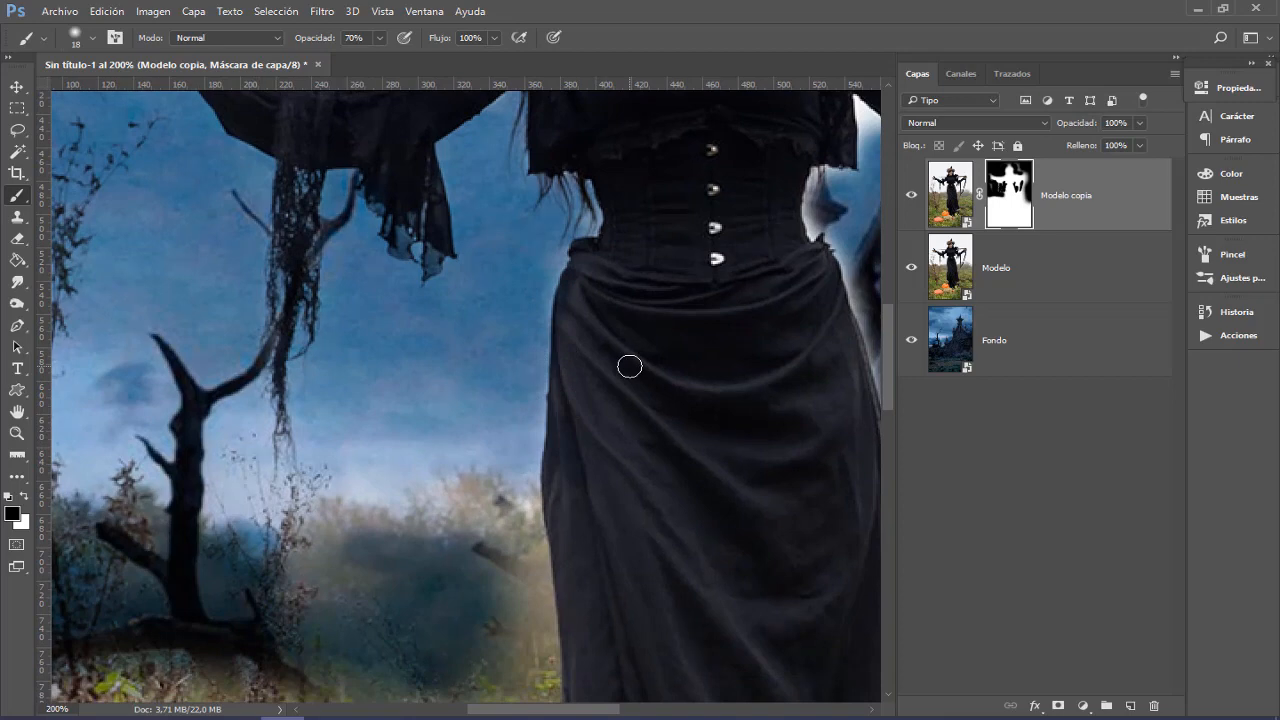
{"action": "left_click_drag", "start_coordinate": [532, 368], "coordinate": [514, 478]}
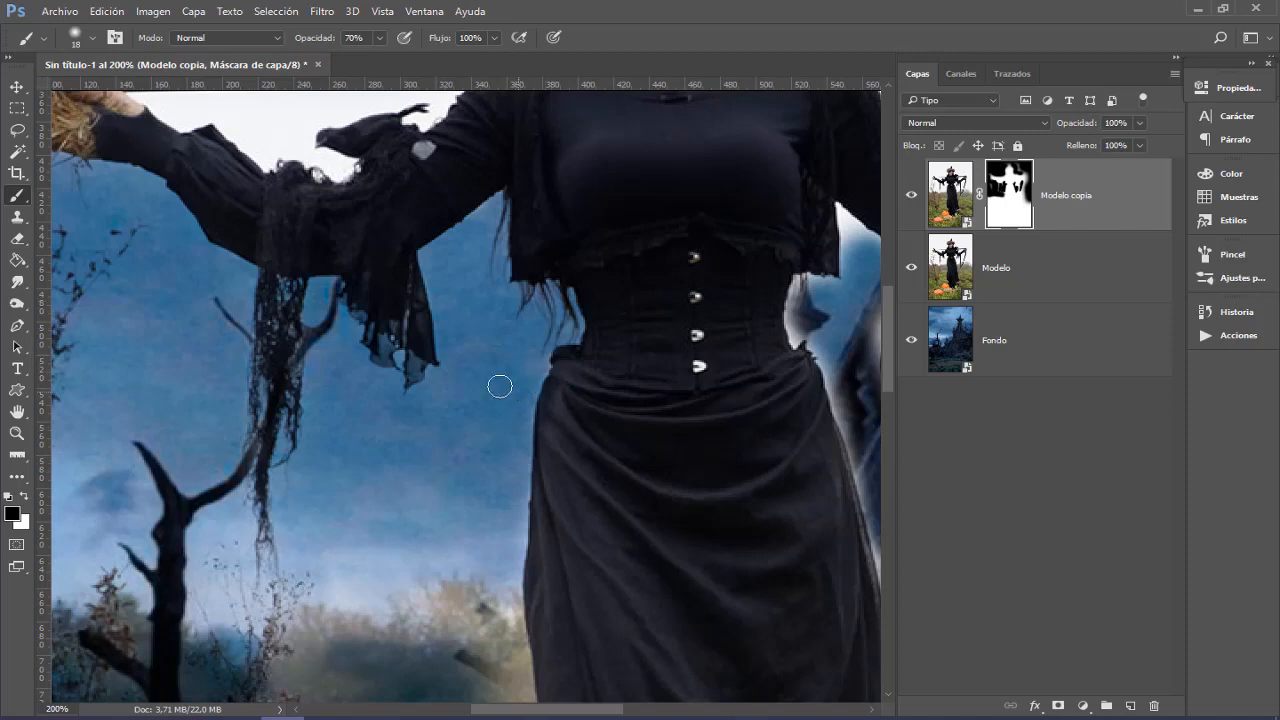
Step: Mask out the halo around the crow on the straw-wrapped hand and along the pole's upper edge with straight strokes
{"action": "left_click_drag", "start_coordinate": [500, 386], "coordinate": [477, 559]}
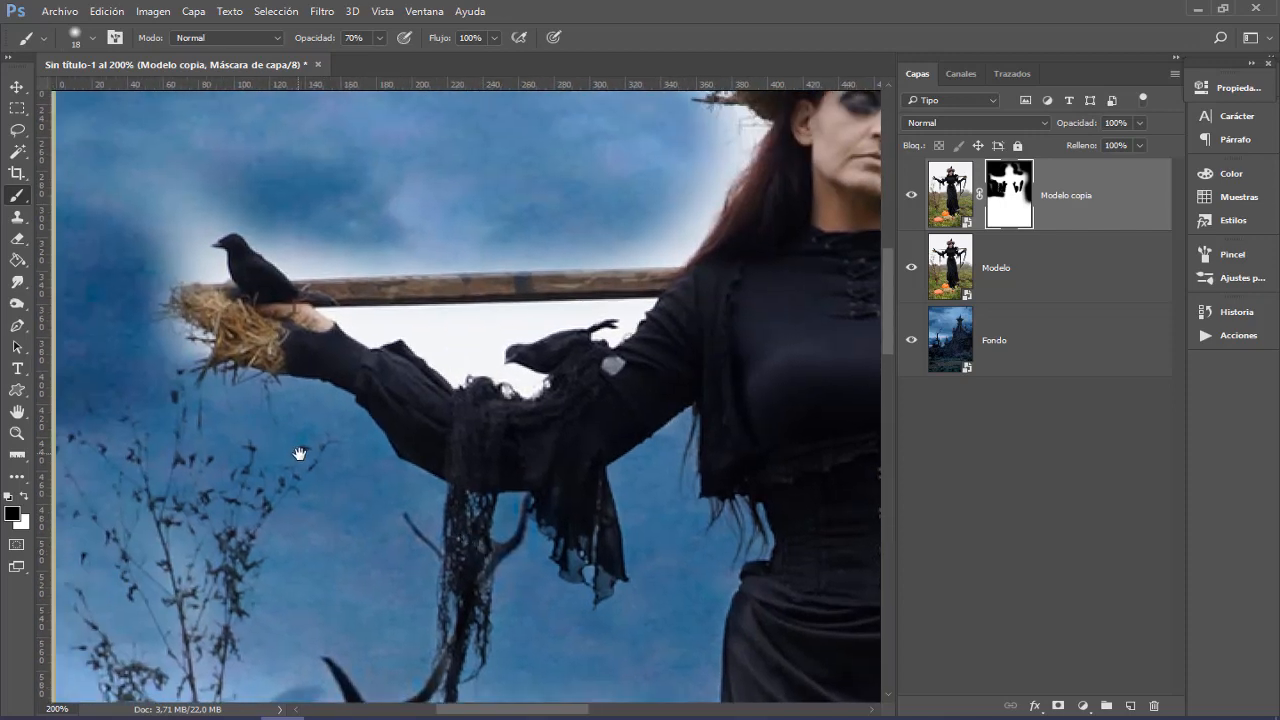
{"action": "left_click_drag", "start_coordinate": [299, 454], "coordinate": [386, 509]}
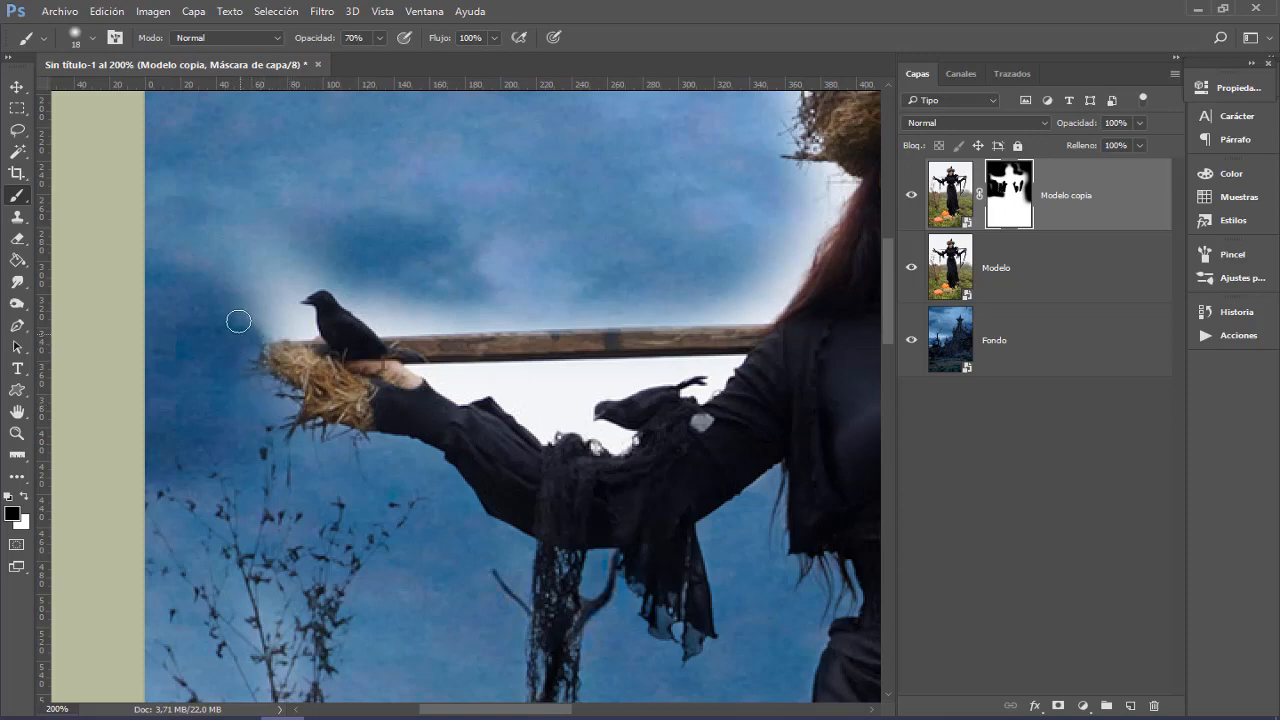
{"action": "mouse_move", "coordinate": [211, 263]}
{"action": "left_mouse_down"}
{"action": "mouse_move", "coordinate": [272, 327]}
{"action": "mouse_move", "coordinate": [237, 326]}
{"action": "mouse_move", "coordinate": [243, 307]}
{"action": "mouse_move", "coordinate": [208, 245]}
{"action": "mouse_move", "coordinate": [221, 245]}
{"action": "mouse_move", "coordinate": [207, 241]}
{"action": "mouse_move", "coordinate": [248, 267]}
{"action": "mouse_move", "coordinate": [282, 205]}
{"action": "mouse_move", "coordinate": [249, 206]}
{"action": "mouse_move", "coordinate": [277, 187]}
{"action": "mouse_move", "coordinate": [336, 227]}
{"action": "mouse_move", "coordinate": [256, 293]}
{"action": "mouse_move", "coordinate": [292, 320]}
{"action": "mouse_move", "coordinate": [282, 308]}
{"action": "mouse_move", "coordinate": [260, 316]}
{"action": "mouse_move", "coordinate": [272, 319]}
{"action": "mouse_move", "coordinate": [265, 331]}
{"action": "mouse_move", "coordinate": [314, 335]}
{"action": "mouse_move", "coordinate": [297, 310]}
{"action": "mouse_move", "coordinate": [310, 279]}
{"action": "mouse_move", "coordinate": [328, 280]}
{"action": "mouse_move", "coordinate": [295, 286]}
{"action": "mouse_move", "coordinate": [317, 281]}
{"action": "mouse_move", "coordinate": [290, 307]}
{"action": "mouse_move", "coordinate": [310, 312]}
{"action": "mouse_move", "coordinate": [338, 282]}
{"action": "mouse_move", "coordinate": [392, 326]}
{"action": "left_mouse_up"}
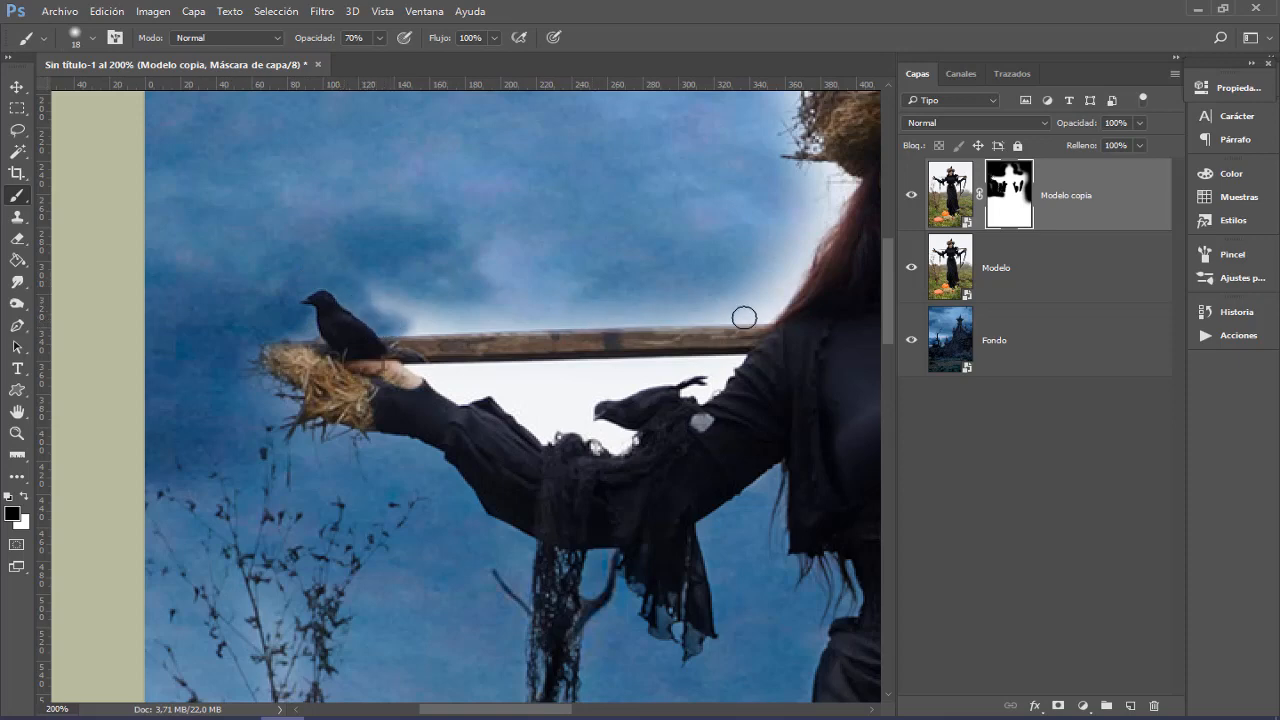
{"action": "left_click_drag", "start_coordinate": [770, 312], "coordinate": [470, 327]}
{"action": "left_click", "coordinate": [391, 326], "text": "shift"}
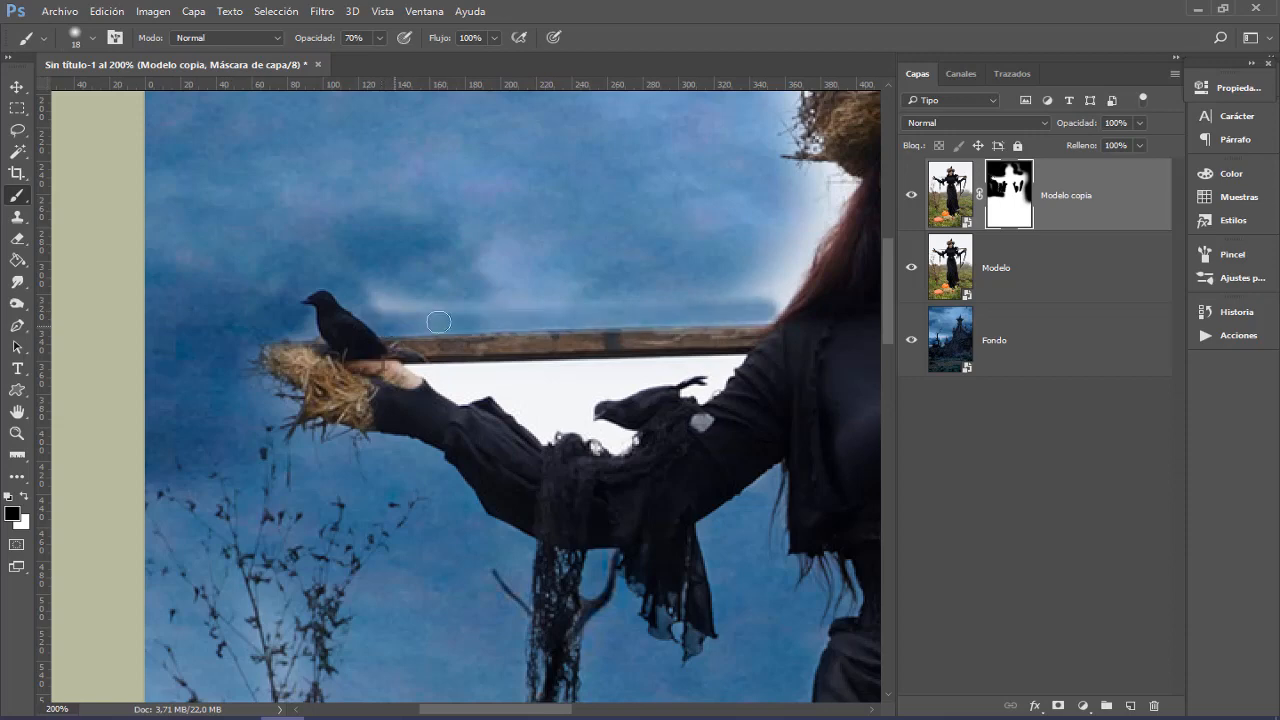
{"action": "left_click", "coordinate": [770, 312], "text": "shift"}
{"action": "left_click", "coordinate": [378, 296]}
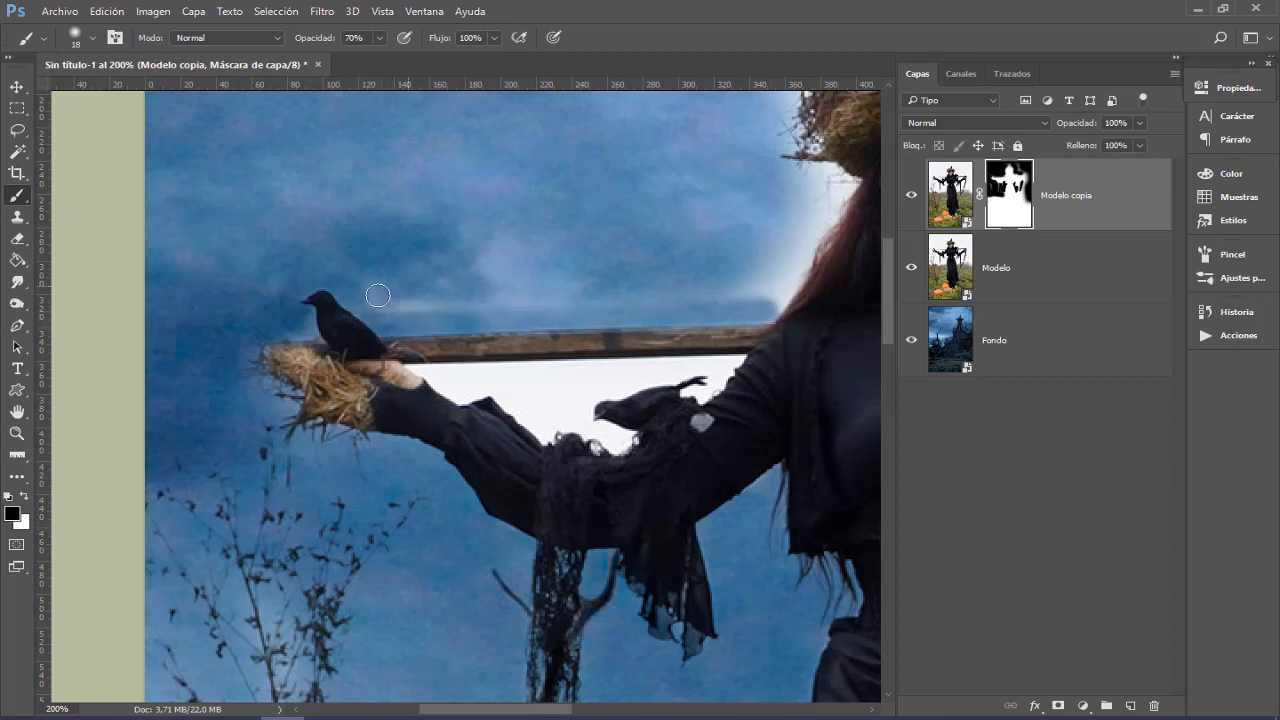
Step: Set the brush to 28 px and 100% opacity and mask out the remaining pale band above the pole
{"action": "left_click_drag", "start_coordinate": [434, 248], "coordinate": [446, 249]}
{"action": "left_click_drag", "start_coordinate": [314, 44], "coordinate": [405, 42]}
{"action": "left_click_drag", "start_coordinate": [389, 297], "coordinate": [721, 292]}
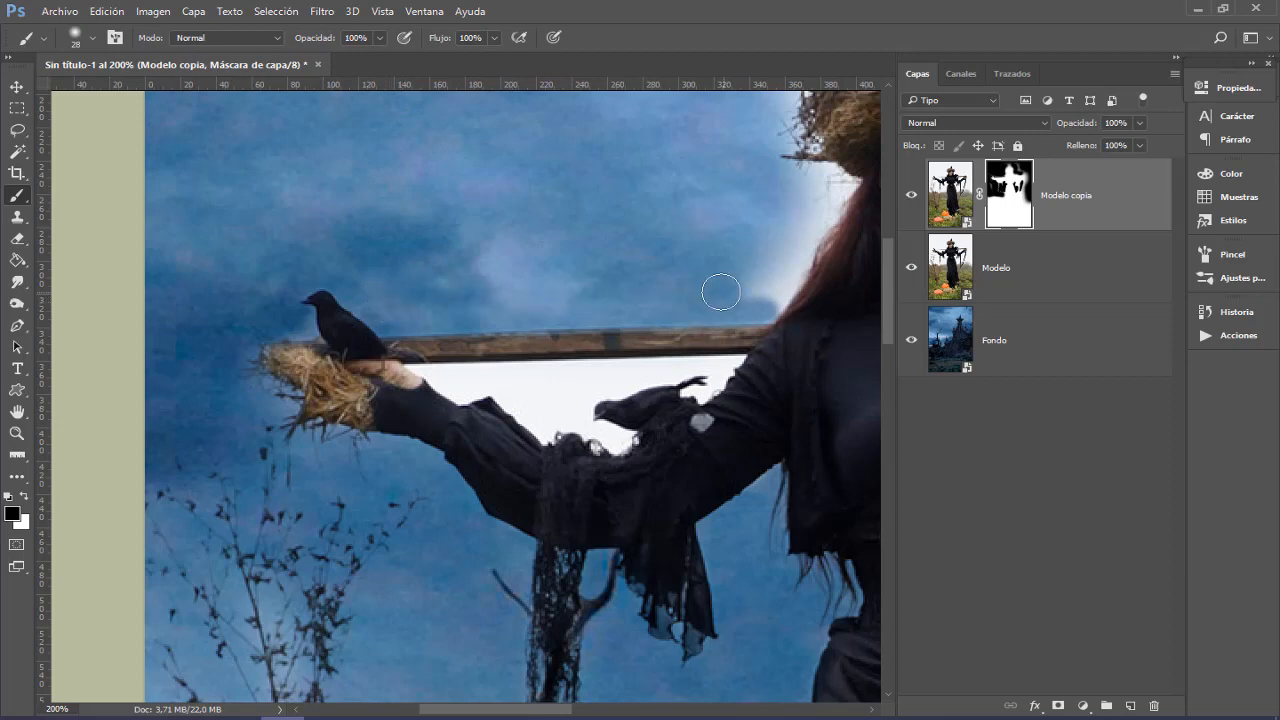
{"action": "left_click_drag", "start_coordinate": [586, 257], "coordinate": [363, 300]}
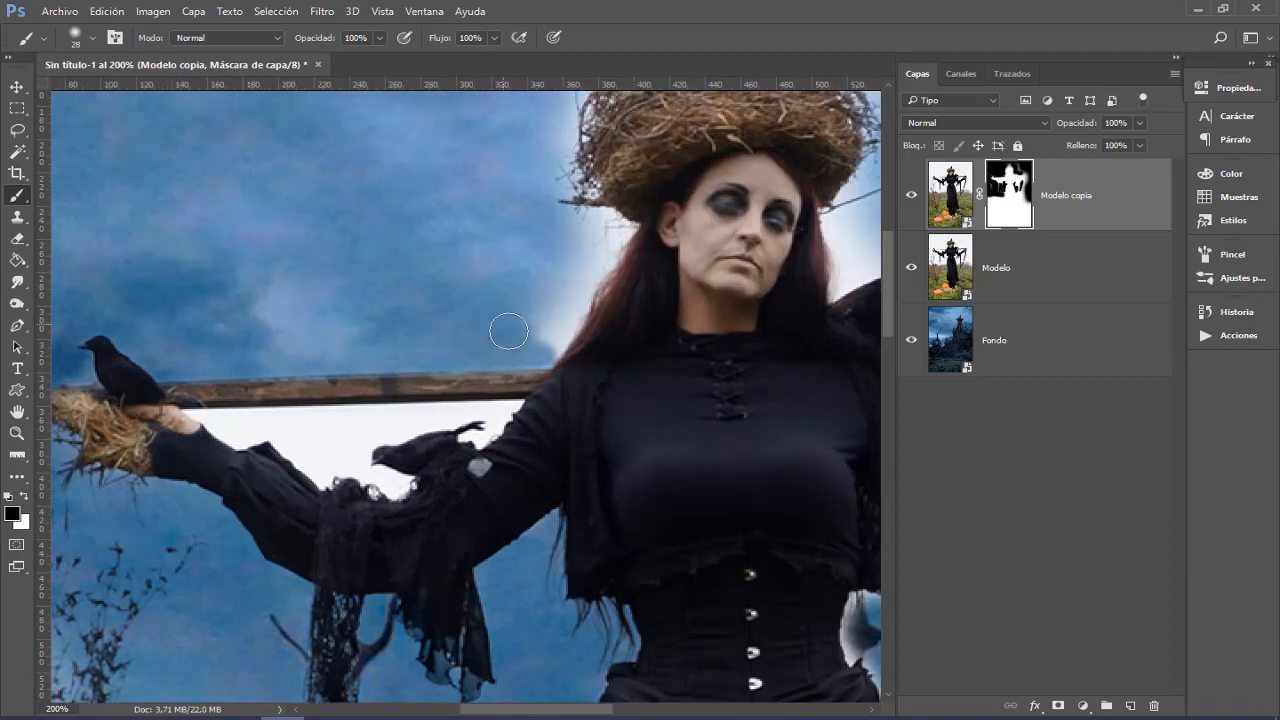
Step: Mask out the white halo beside the hair and straw hat, and reduce the brush to 13 px
{"action": "mouse_move", "coordinate": [508, 331]}
{"action": "left_mouse_down"}
{"action": "mouse_move", "coordinate": [548, 346]}
{"action": "mouse_move", "coordinate": [566, 305]}
{"action": "mouse_move", "coordinate": [547, 284]}
{"action": "mouse_move", "coordinate": [575, 288]}
{"action": "mouse_move", "coordinate": [569, 309]}
{"action": "mouse_move", "coordinate": [617, 226]}
{"action": "mouse_move", "coordinate": [568, 228]}
{"action": "mouse_move", "coordinate": [549, 189]}
{"action": "left_mouse_up"}
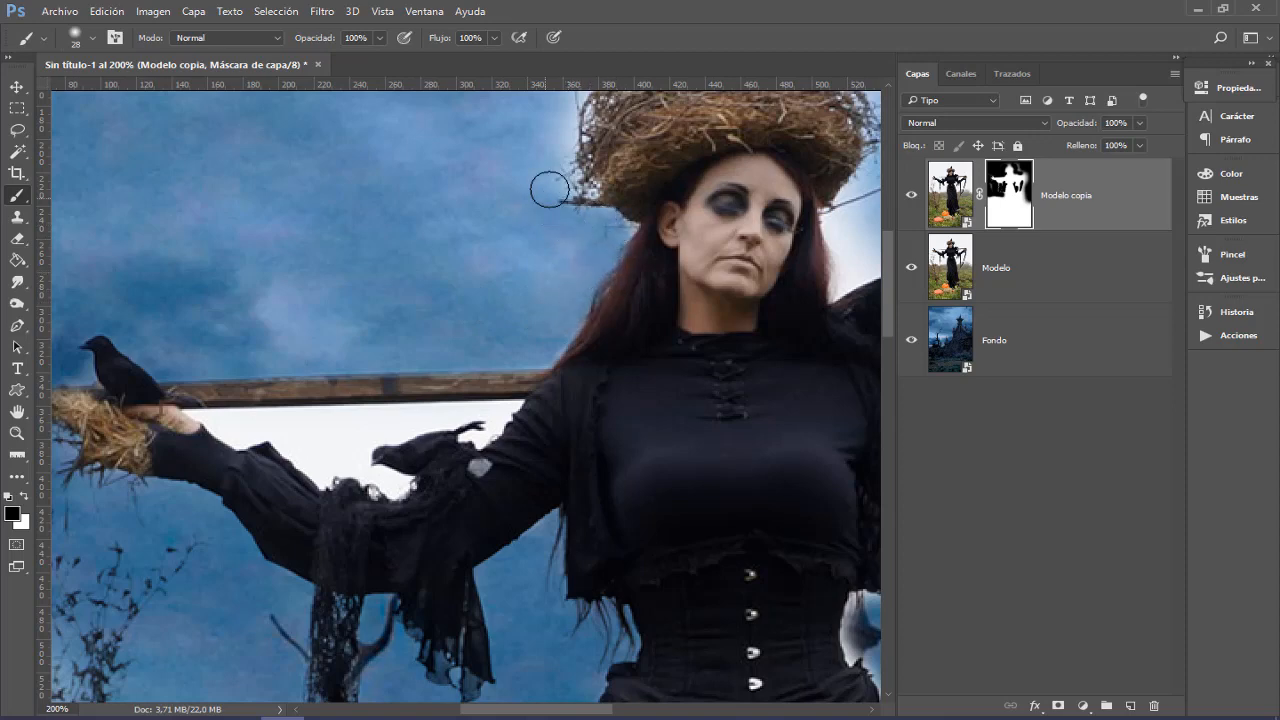
{"action": "scroll", "coordinate": [536, 250], "scroll_direction": "up", "scroll_amount": 3}
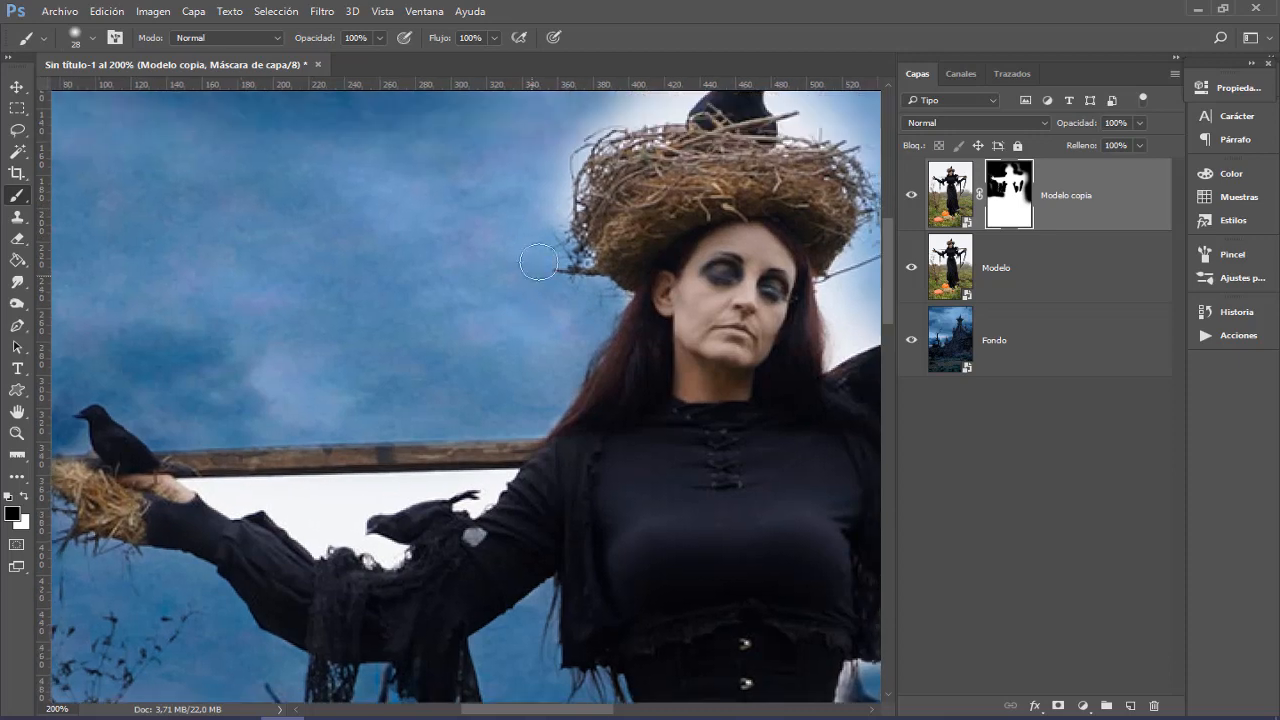
{"action": "mouse_move", "coordinate": [550, 242]}
{"action": "left_mouse_down"}
{"action": "mouse_move", "coordinate": [552, 203]}
{"action": "mouse_move", "coordinate": [537, 220]}
{"action": "left_mouse_up"}
{"action": "left_click_drag", "start_coordinate": [368, 339], "coordinate": [357, 340]}
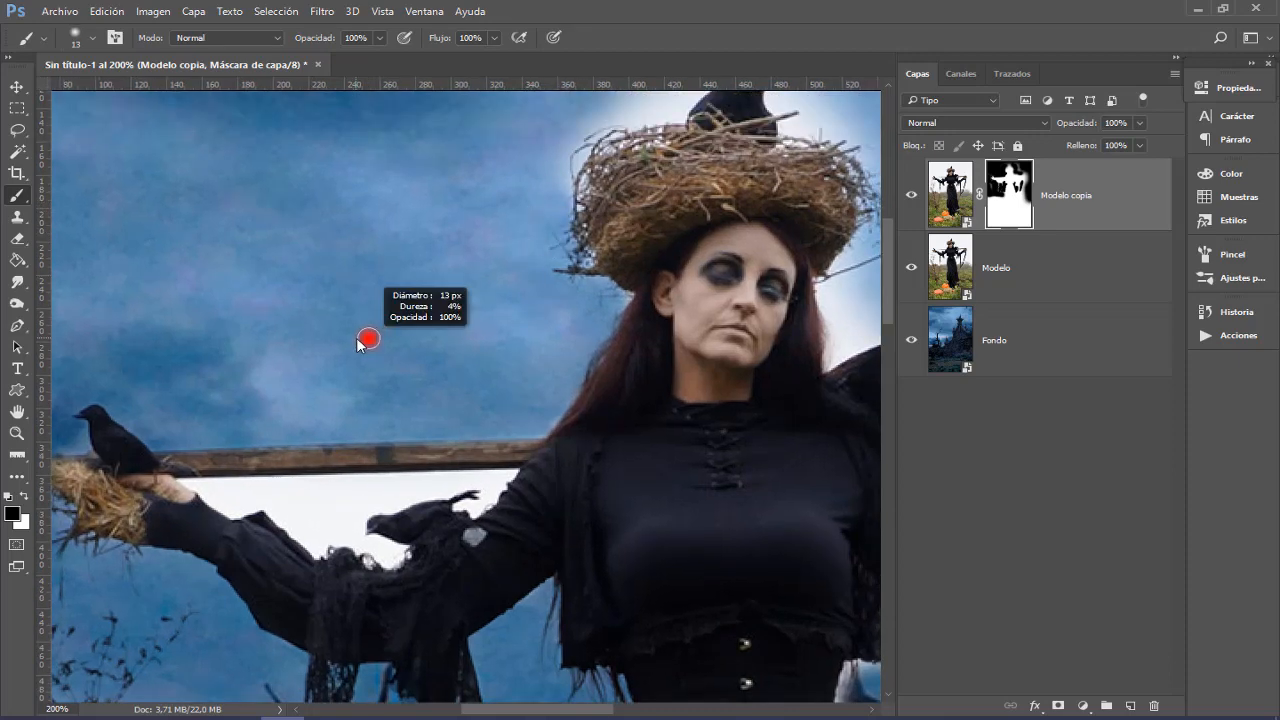
Step: Review the whole montage and view the Modelo copia and Modelo layer masks on their own
{"action": "key", "text": "ctrl+minus"}
{"action": "key", "text": "ctrl+plus"}
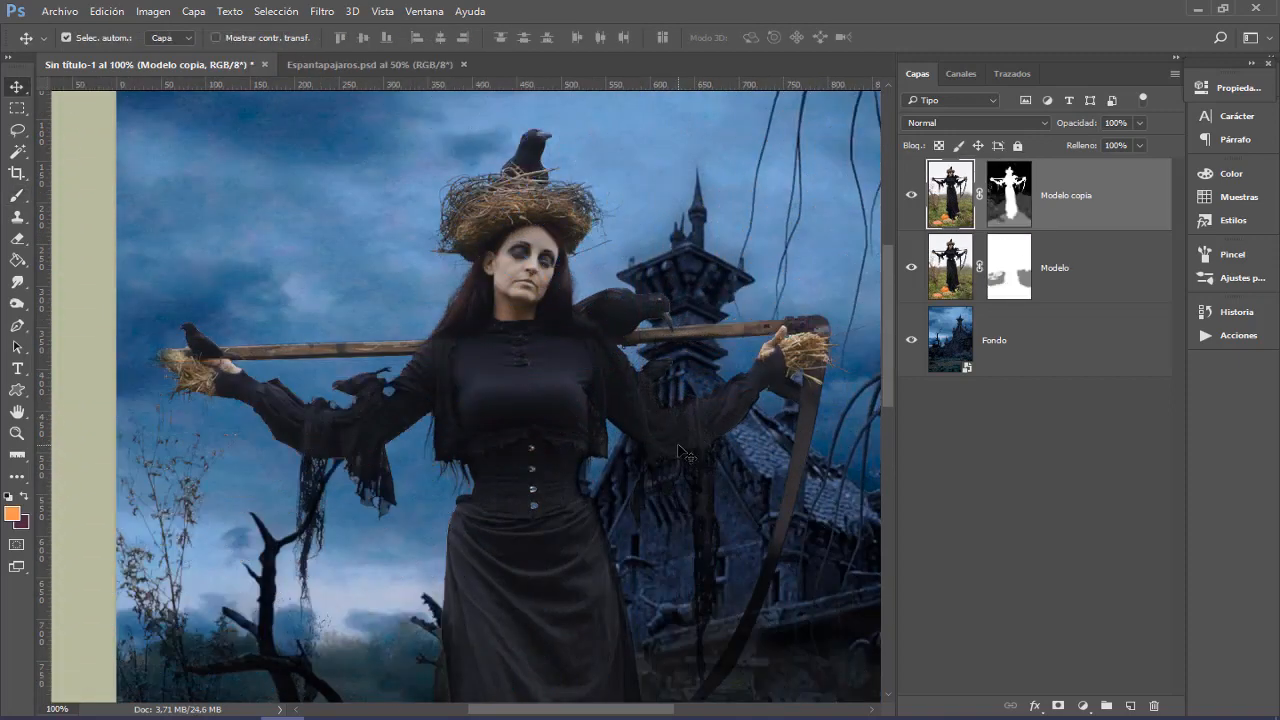
{"action": "key", "text": "ctrl+minus"}
{"action": "key", "text": "ctrl+minus"}
{"action": "key", "text": "ctrl+minus"}
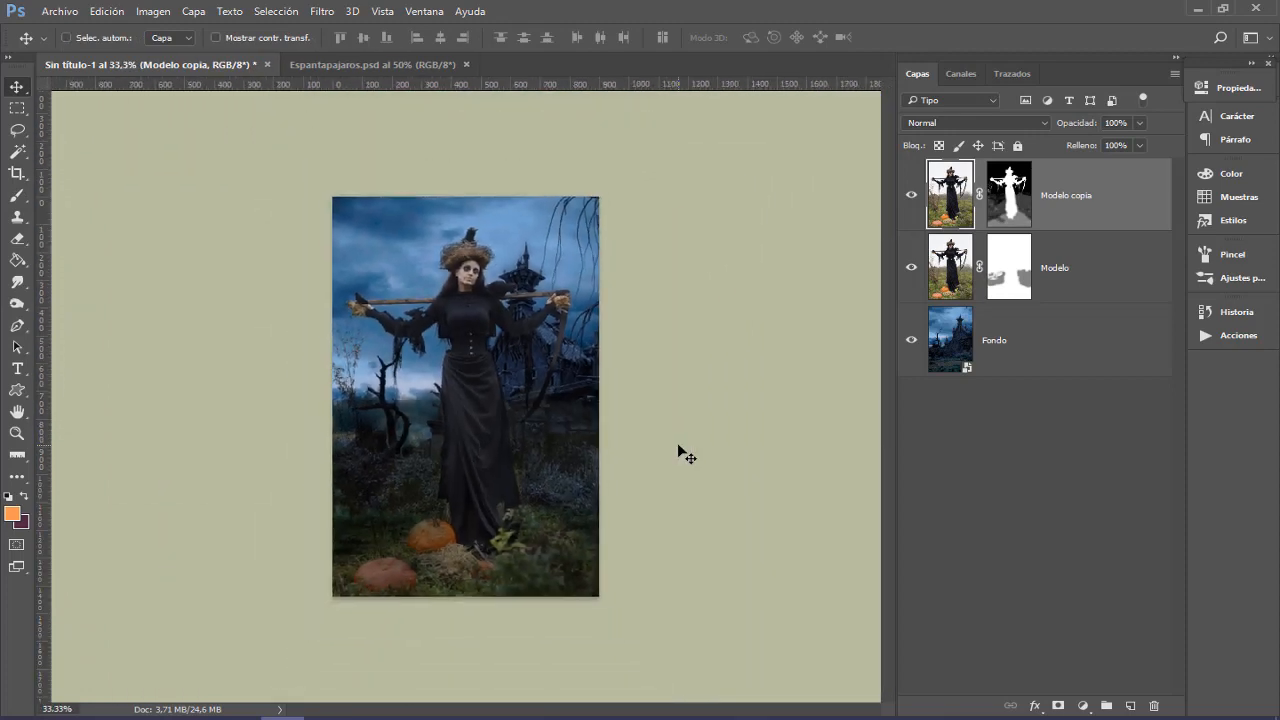
{"action": "left_click", "coordinate": [1015, 205], "text": "alt"}
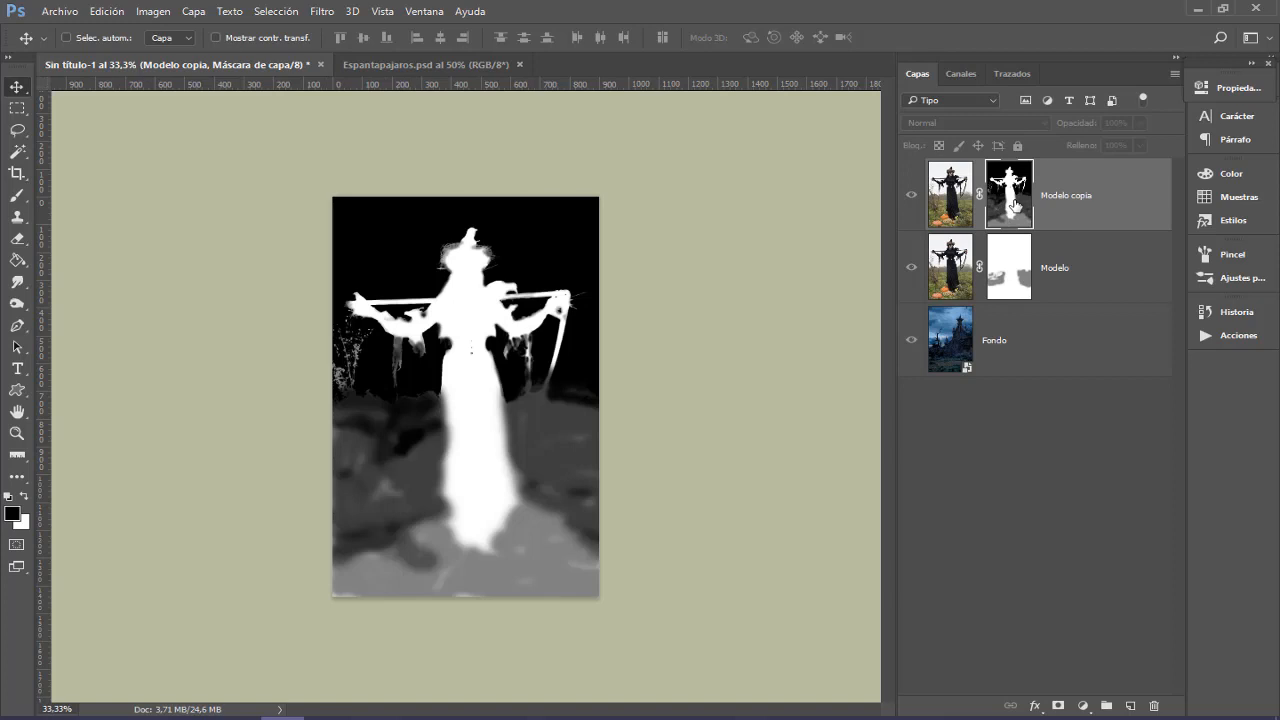
{"action": "left_click", "coordinate": [1015, 205], "text": "alt"}
{"action": "left_click", "coordinate": [1016, 280], "text": "alt"}
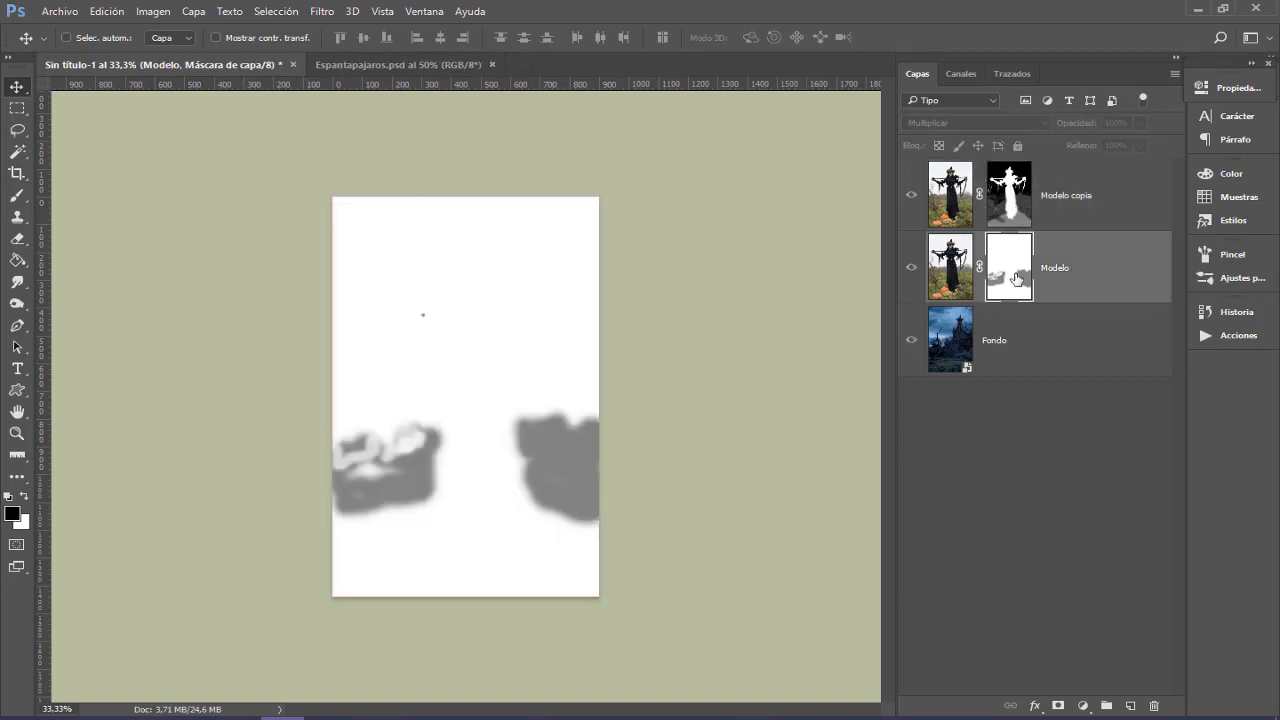
{"action": "left_click", "coordinate": [1016, 280], "text": "alt"}
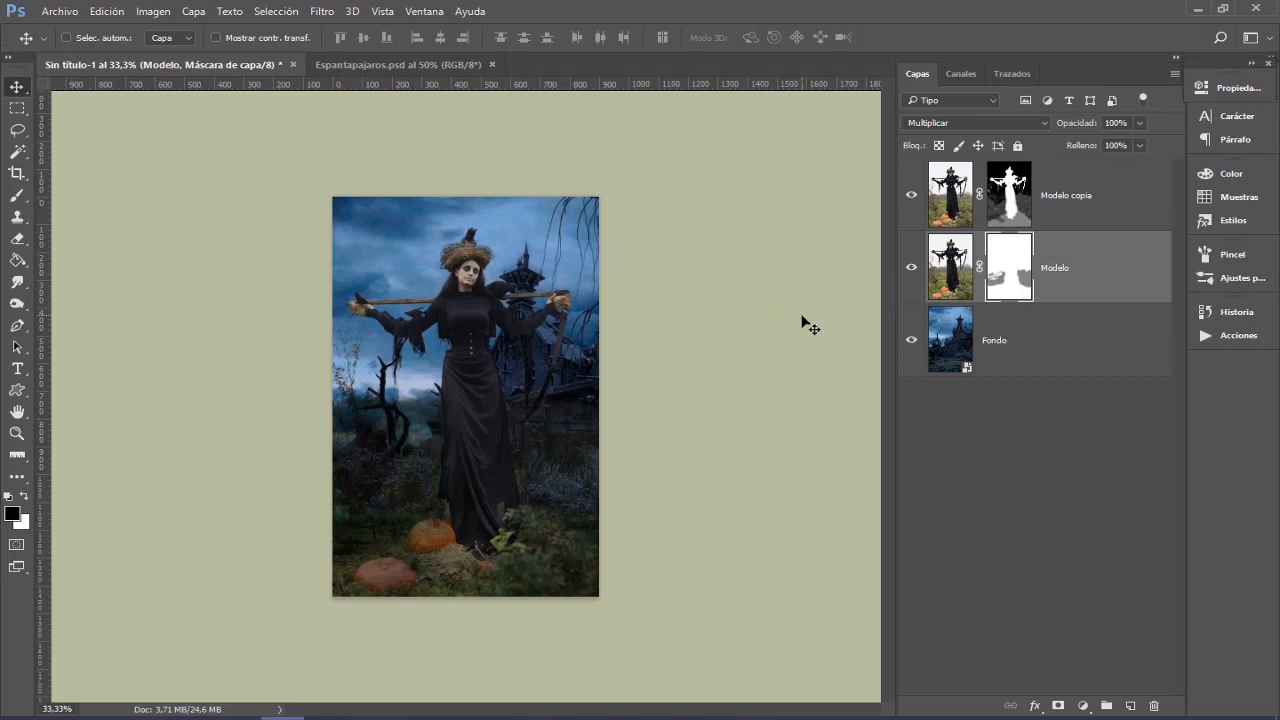
Step: Examine the Modelo copia mask around the skirt and ground, and compare the image with the Modelo copia and Modelo layers hidden
{"action": "key", "text": "ctrl+plus"}
{"action": "key", "text": "ctrl+plus"}
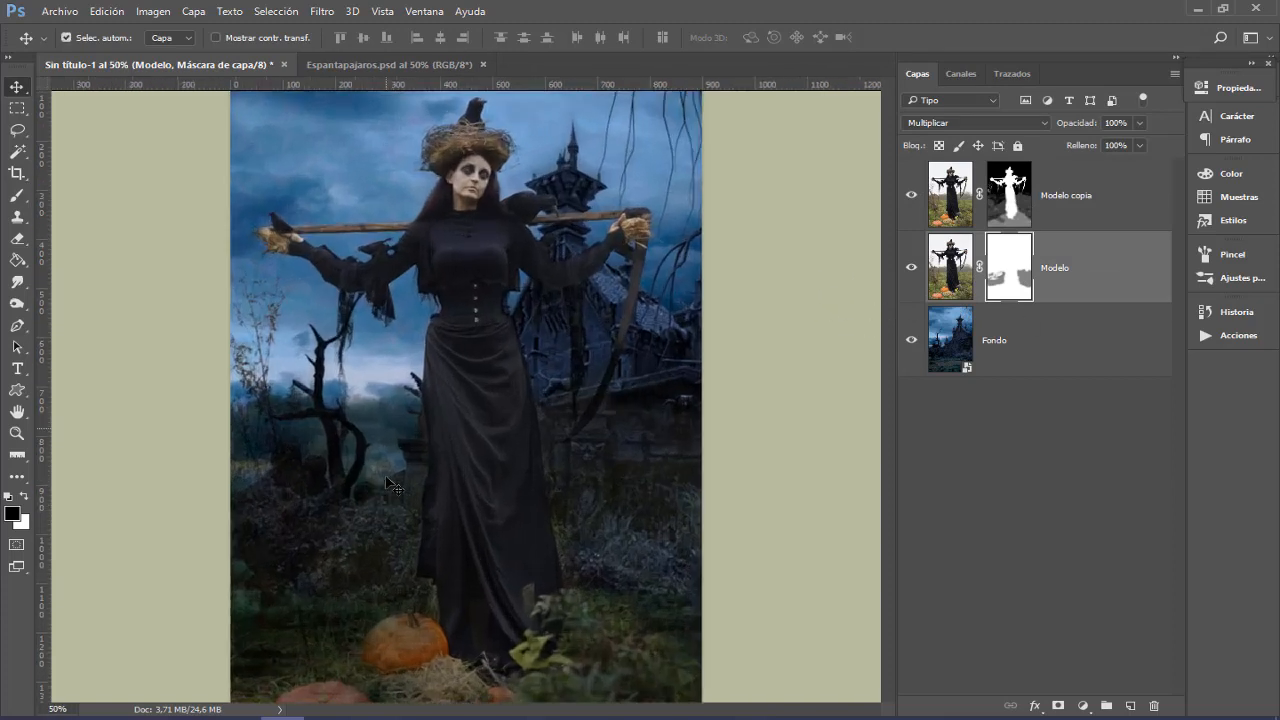
{"action": "left_click_drag", "start_coordinate": [380, 531], "coordinate": [407, 357]}
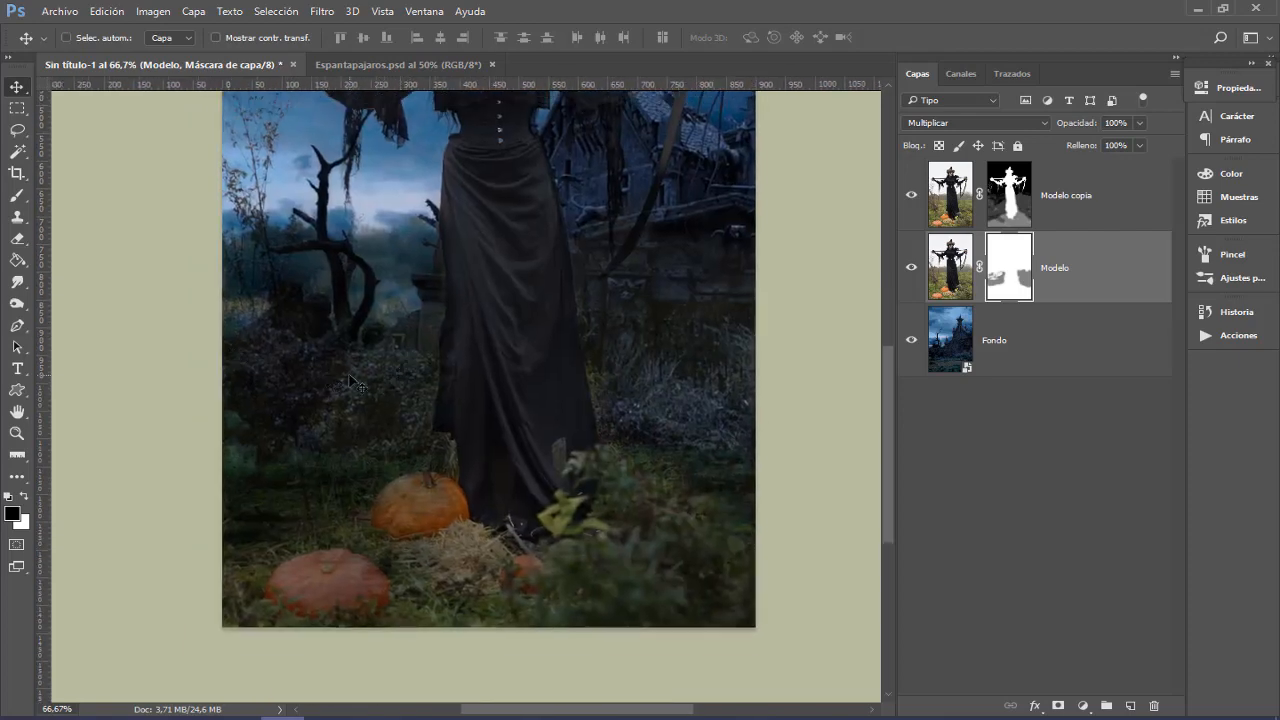
{"action": "left_click", "coordinate": [1010, 212], "text": "alt"}
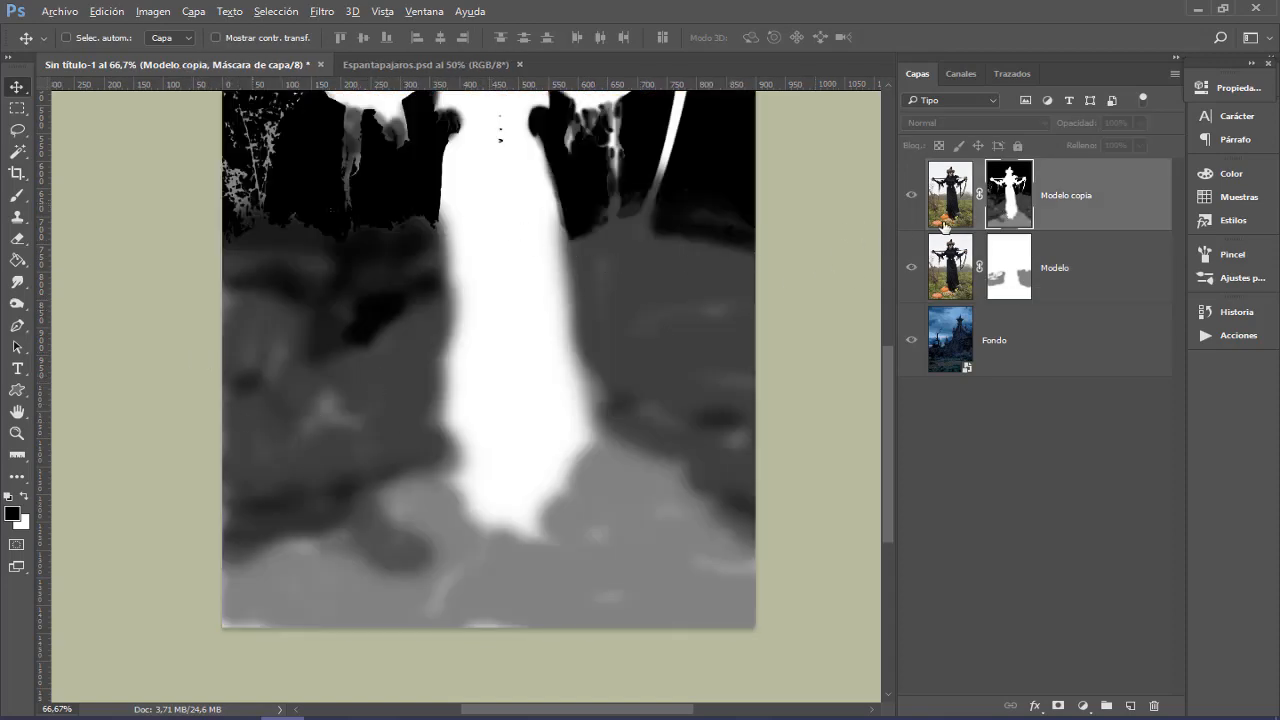
{"action": "left_click", "coordinate": [1013, 205], "text": "alt"}
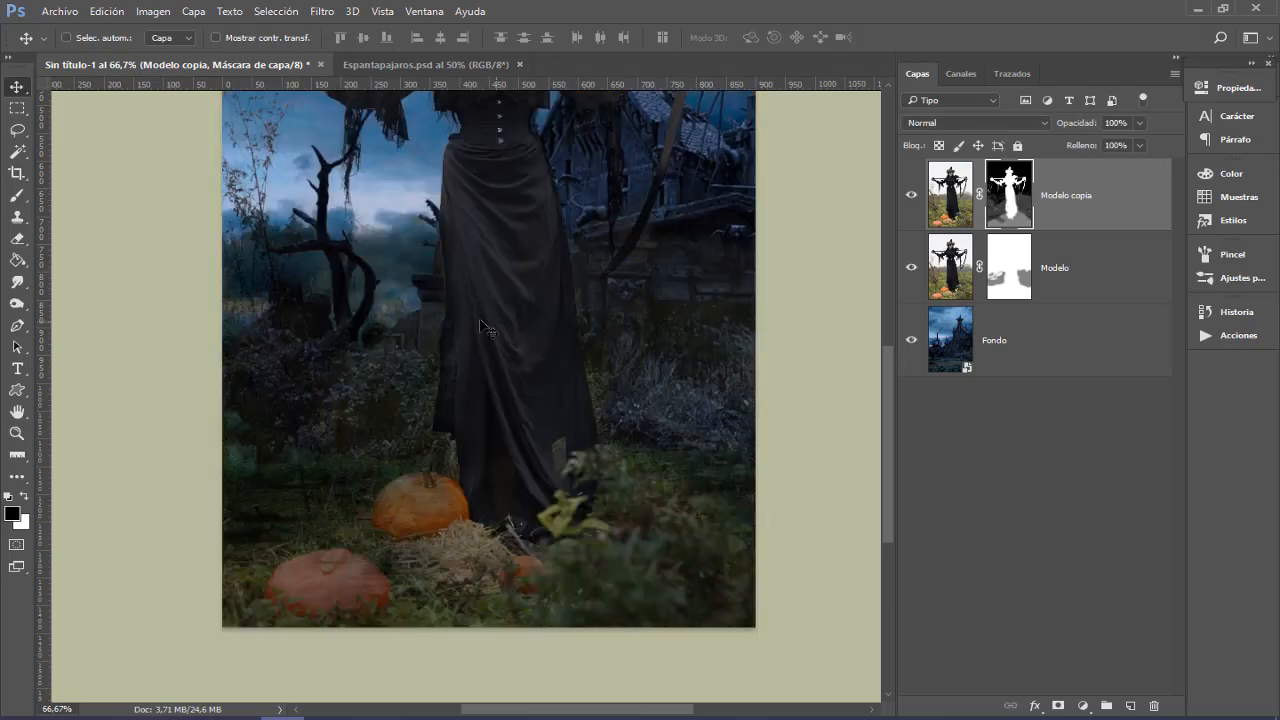
{"action": "left_click", "coordinate": [914, 198]}
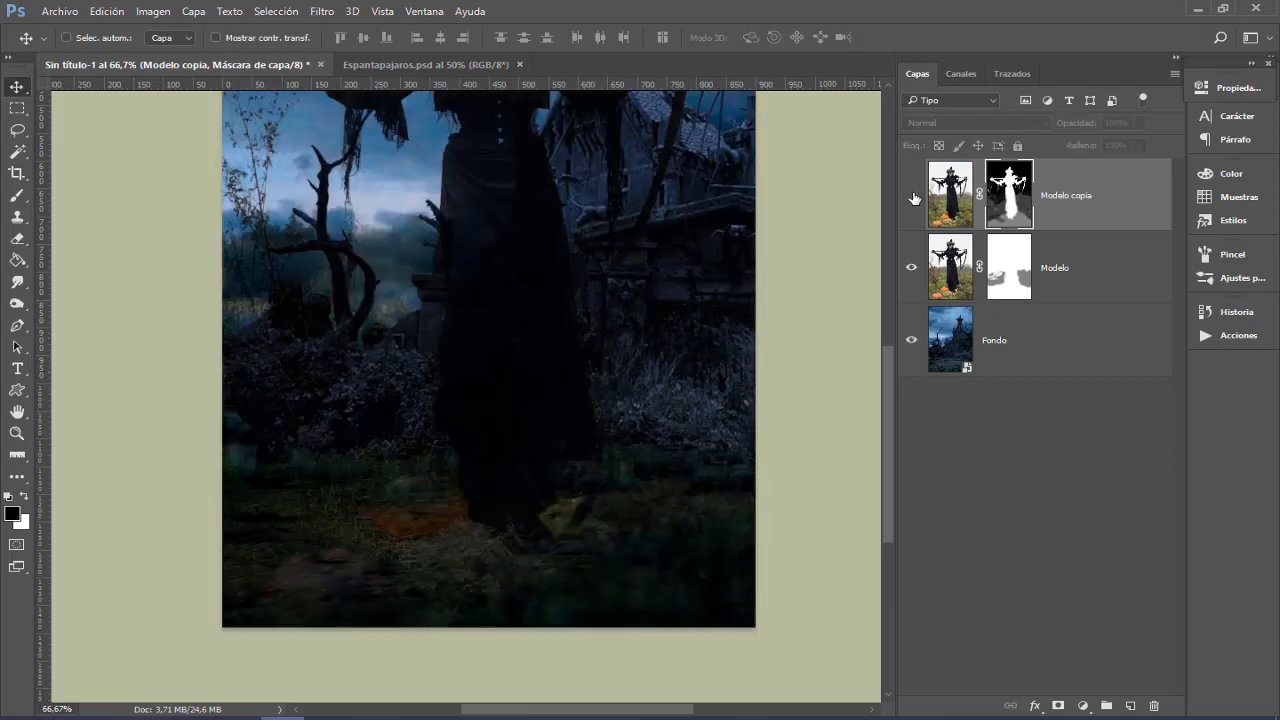
{"action": "left_click", "coordinate": [910, 270]}
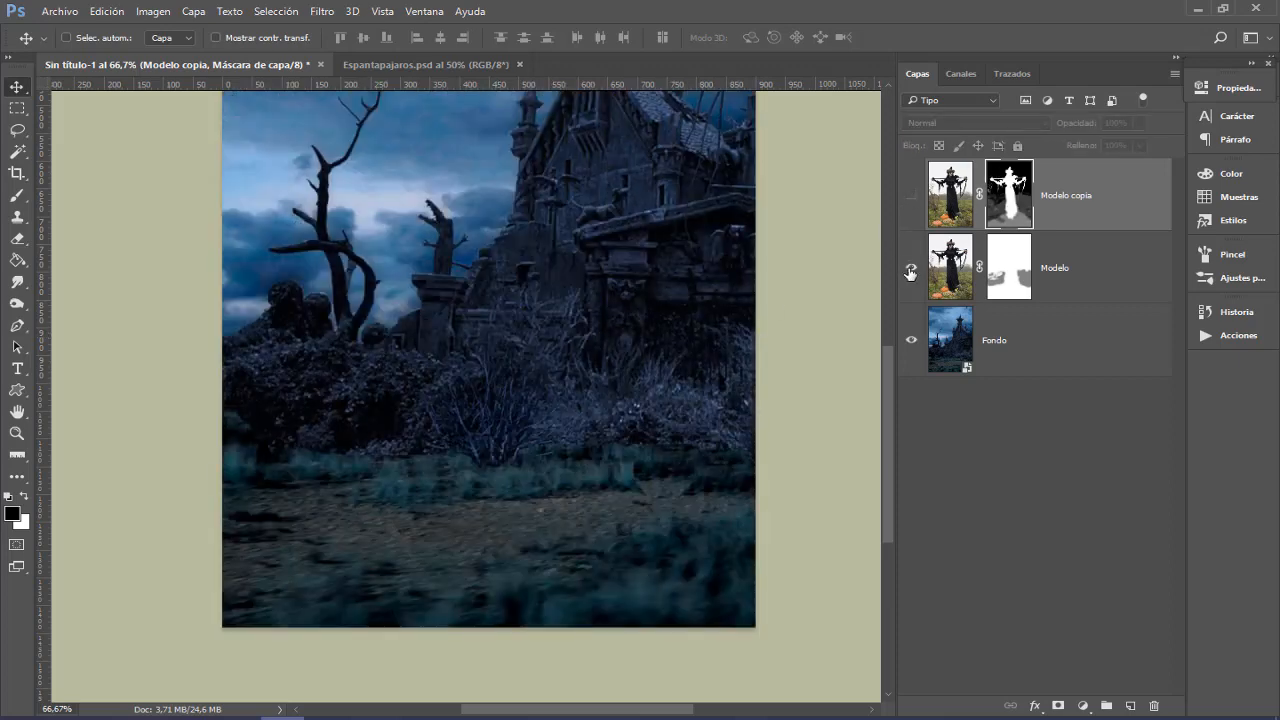
{"action": "left_click", "coordinate": [910, 270]}
{"action": "left_click", "coordinate": [911, 197]}
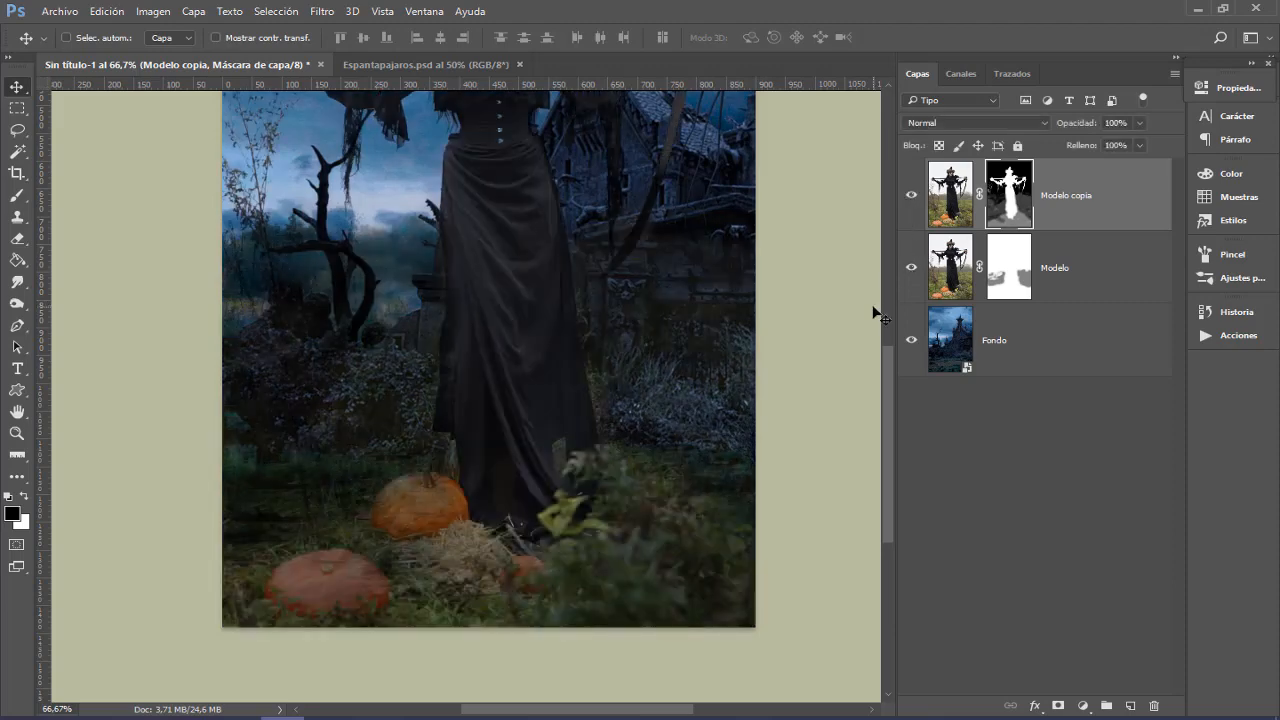
Step: Review the whole montage and examine the model's figure, face and straw hat up close
{"action": "key", "text": "ctrl+minus"}
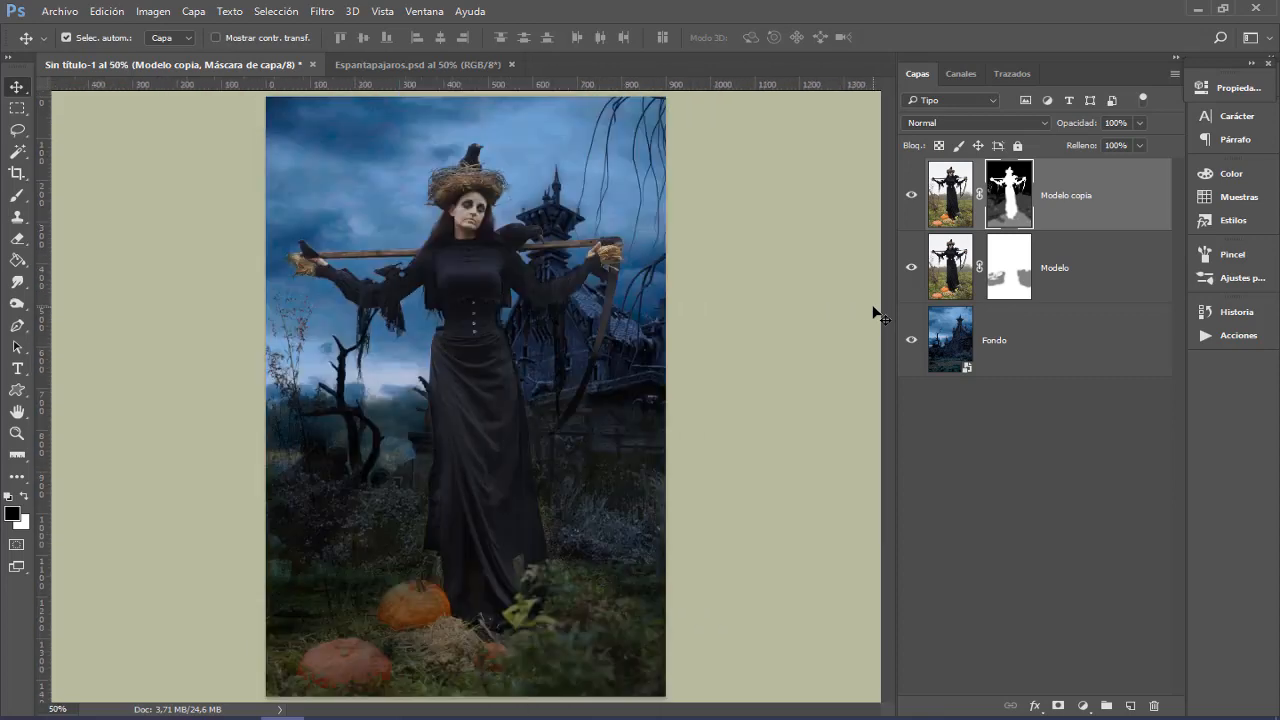
{"action": "key", "text": "ctrl+minus"}
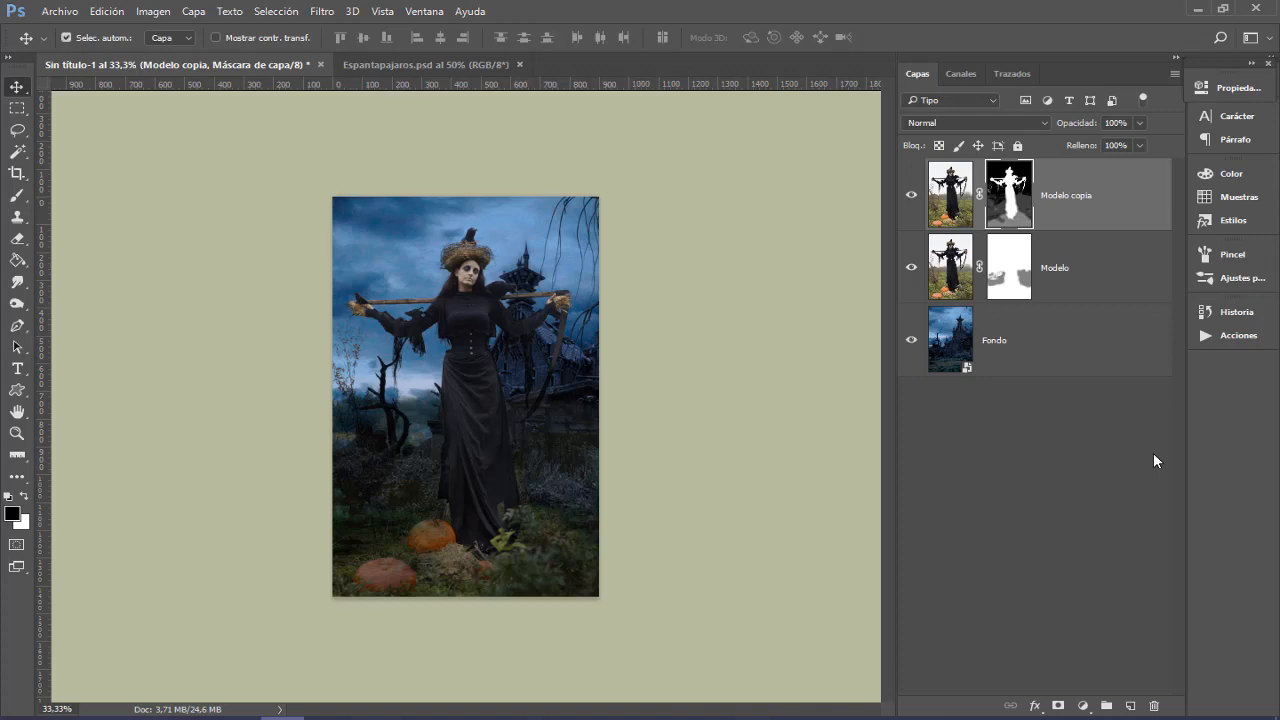
{"action": "key", "text": "ctrl+1"}
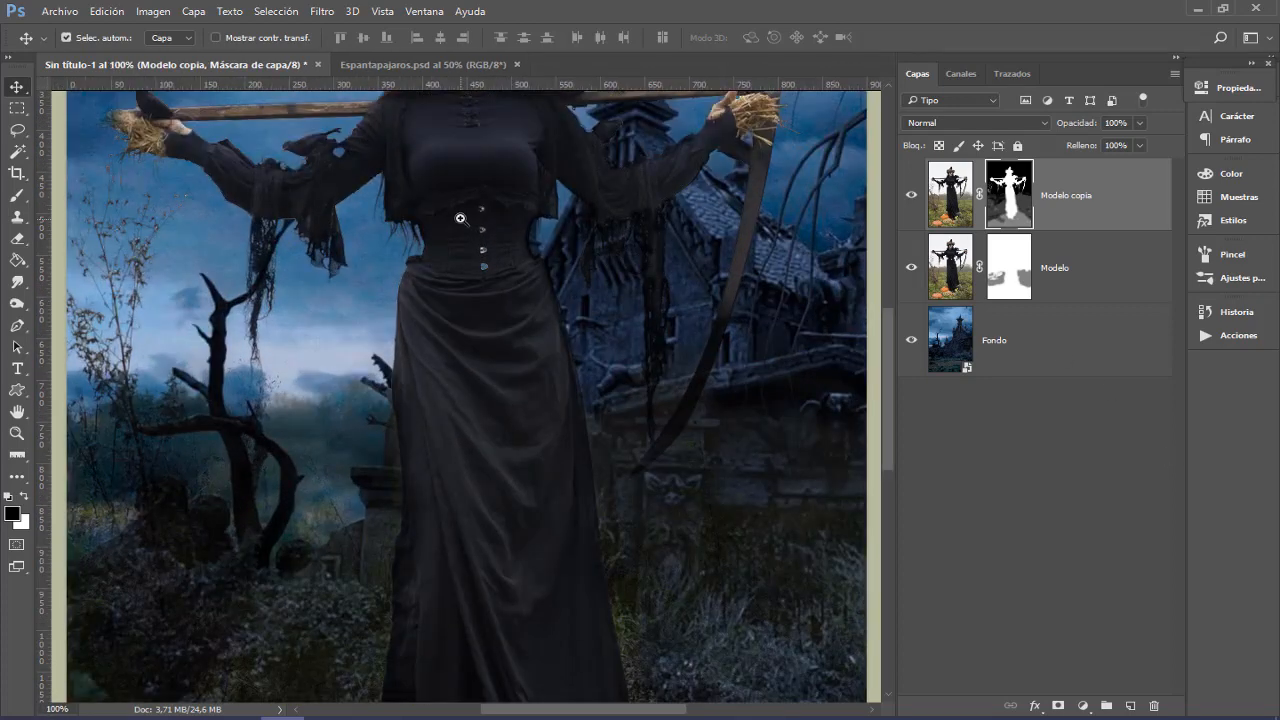
{"action": "left_click_drag", "start_coordinate": [471, 262], "coordinate": [471, 477]}
{"action": "left_click_drag", "start_coordinate": [479, 248], "coordinate": [477, 438]}
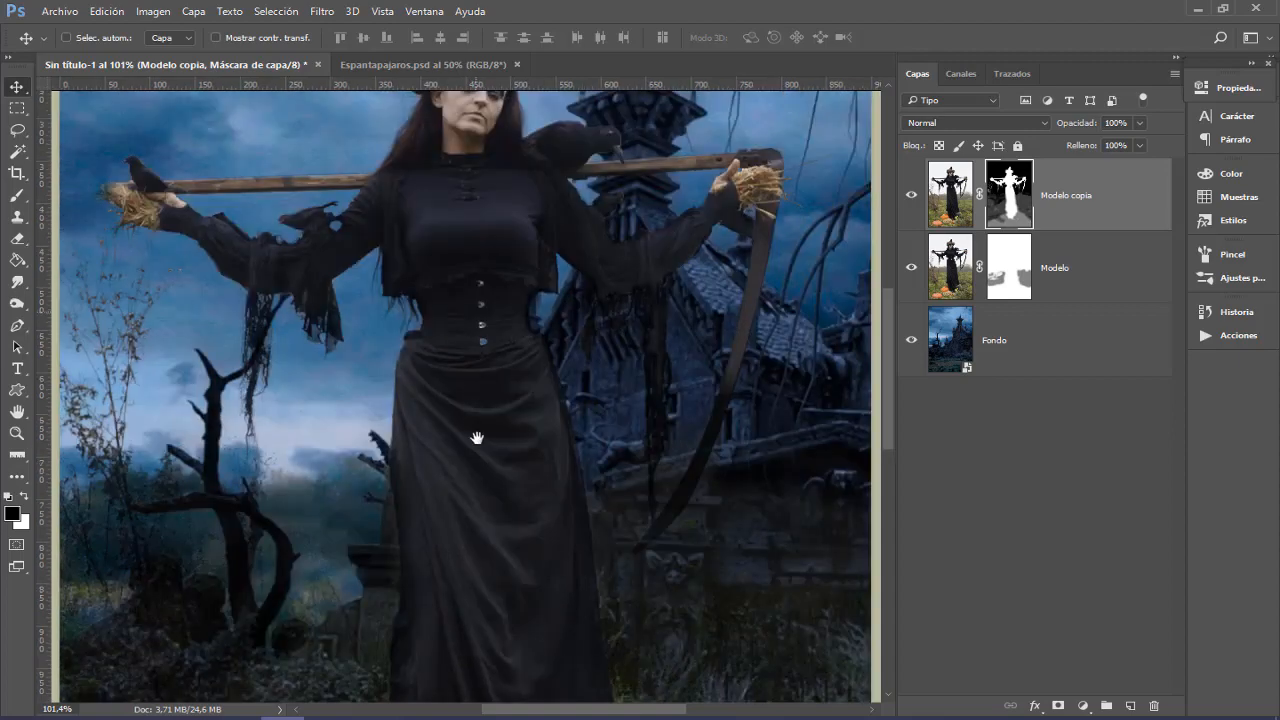
{"action": "left_click_drag", "start_coordinate": [477, 308], "coordinate": [477, 534]}
{"action": "key", "text": "ctrl+plus"}
{"action": "key", "text": "ctrl+plus"}
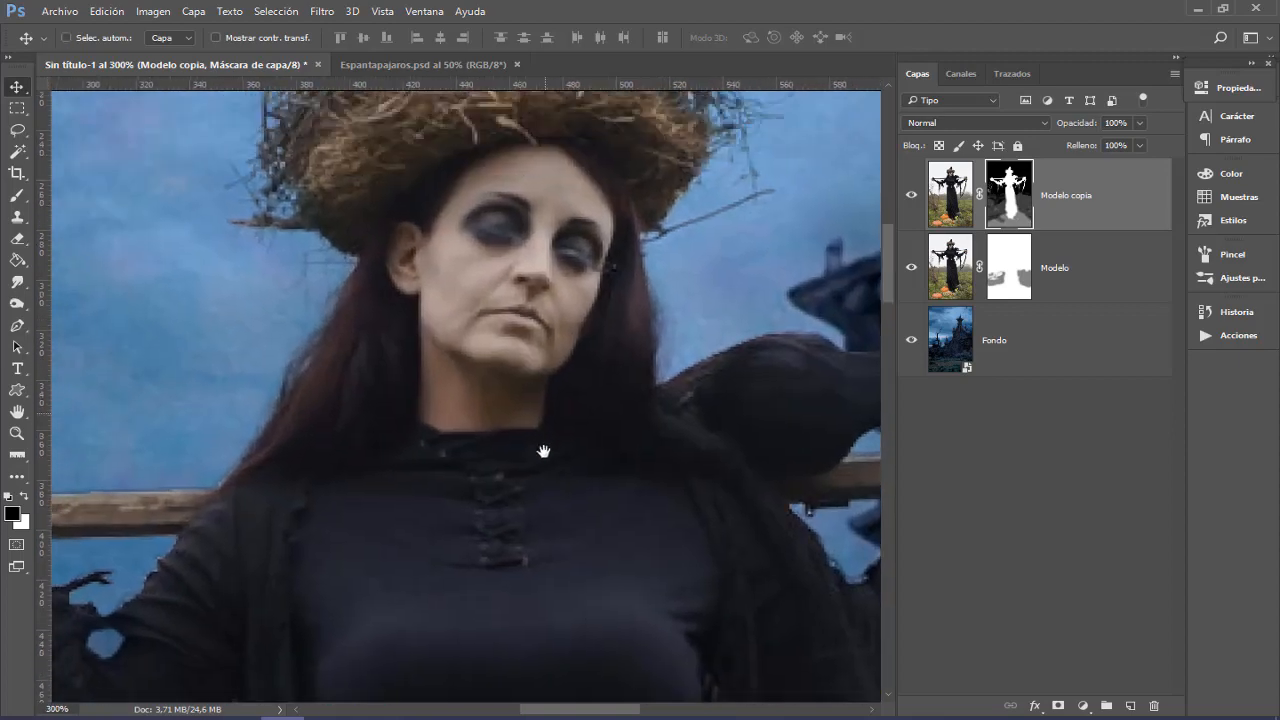
{"action": "left_click_drag", "start_coordinate": [543, 451], "coordinate": [531, 471]}
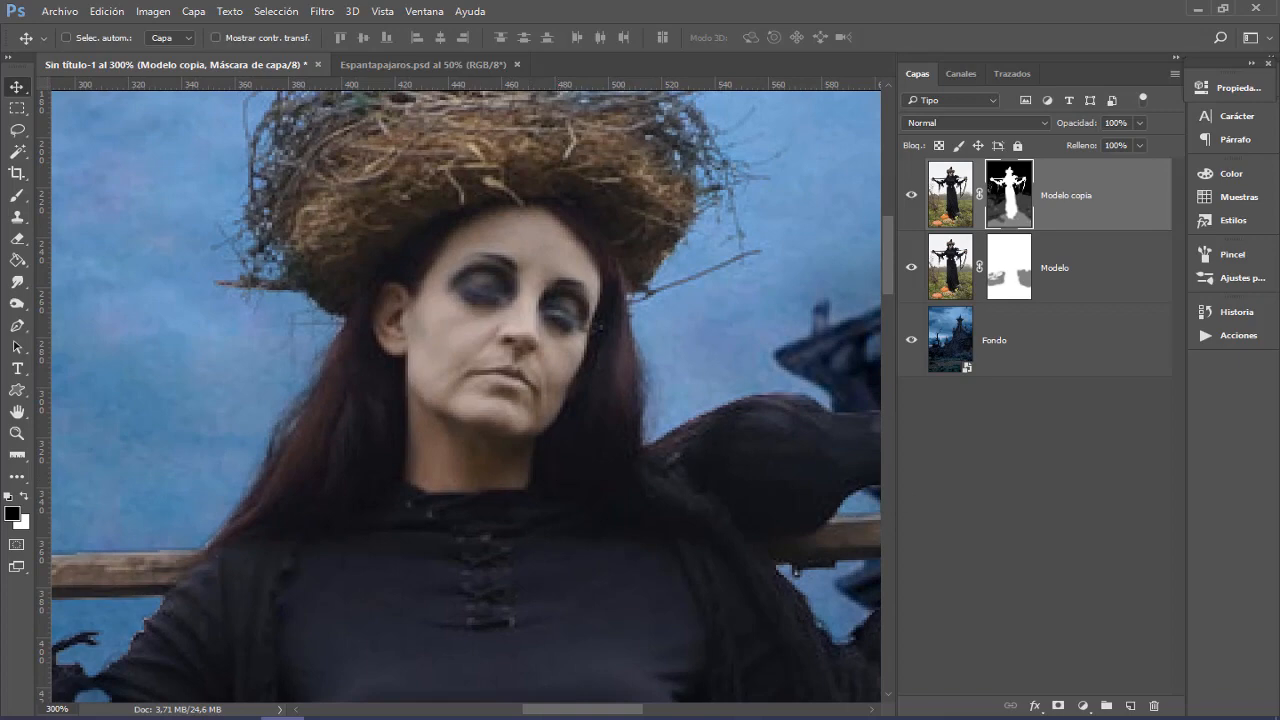
Step: Add a new layer above Modelo copia and name it "Pincel m."
{"action": "left_click", "coordinate": [1130, 706]}
{"action": "double_click", "coordinate": [1005, 198]}
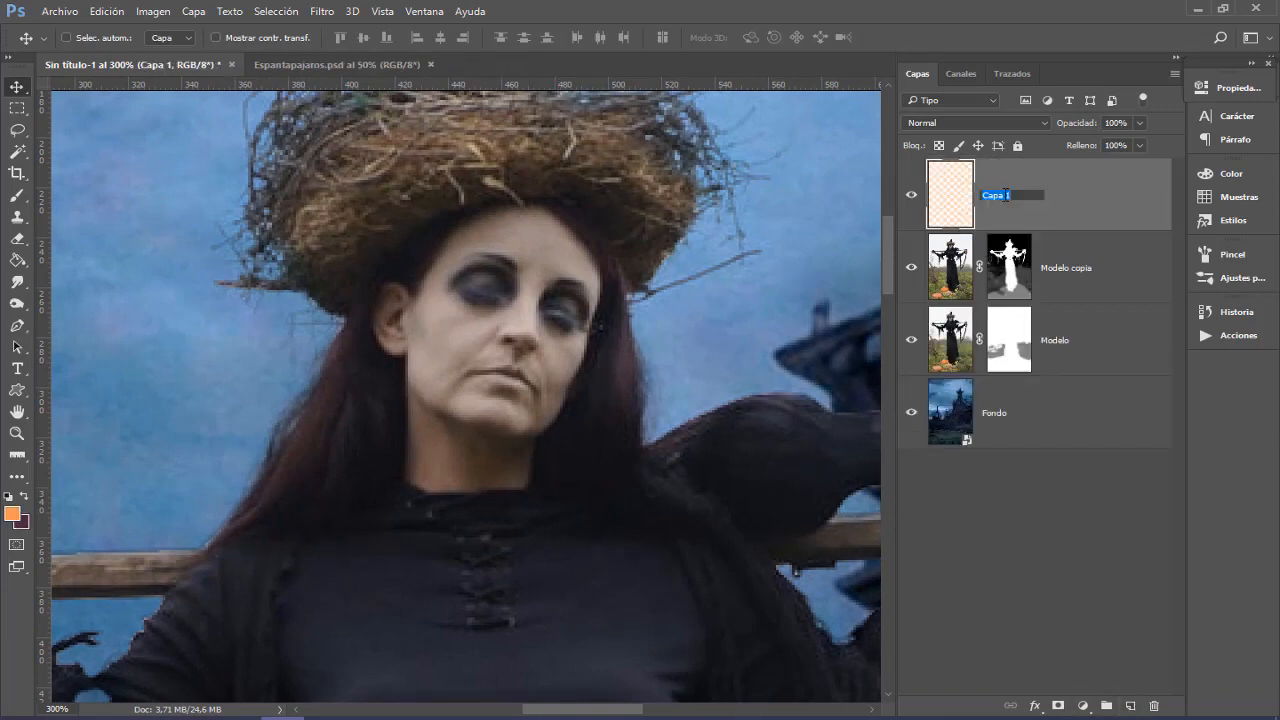
{"action": "type", "text": "Pincel m."}
{"action": "key", "text": "Return"}
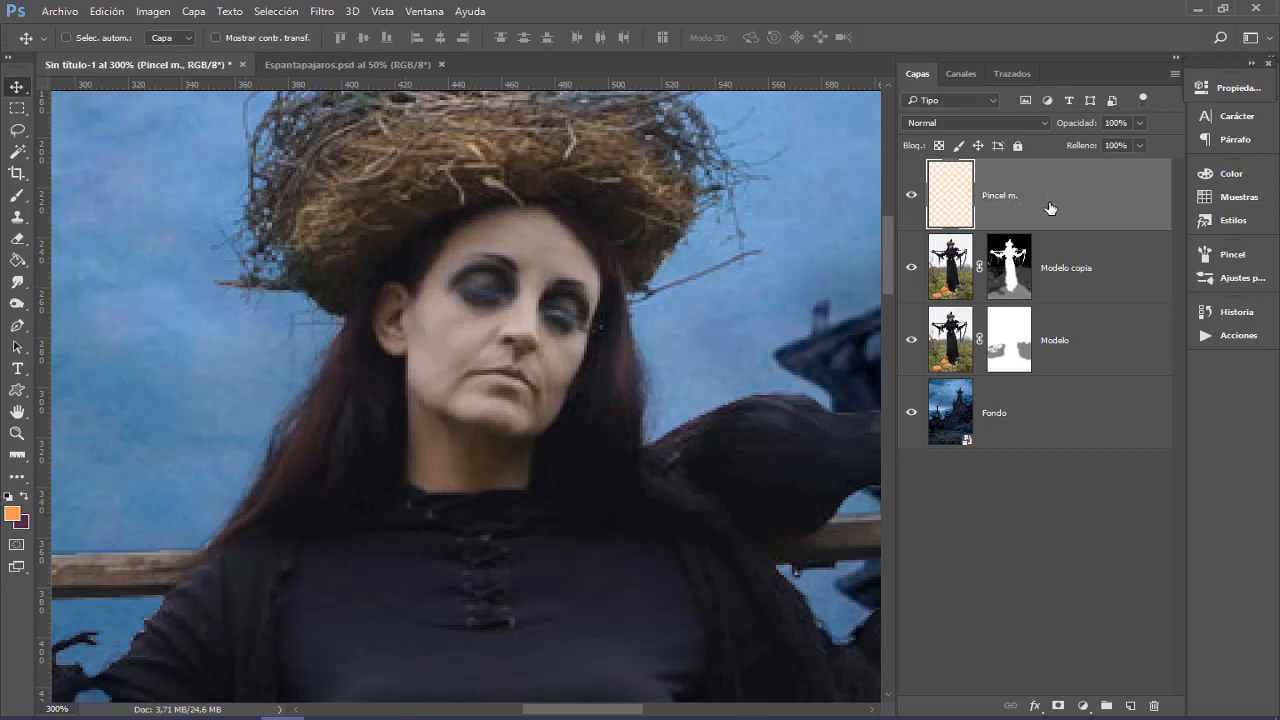
Step: Set up the Mixer Brush with the Húmedo preset and a 4 px tip for retouching the face
{"action": "left_click", "coordinate": [19, 199]}
{"action": "right_click", "coordinate": [21, 203]}
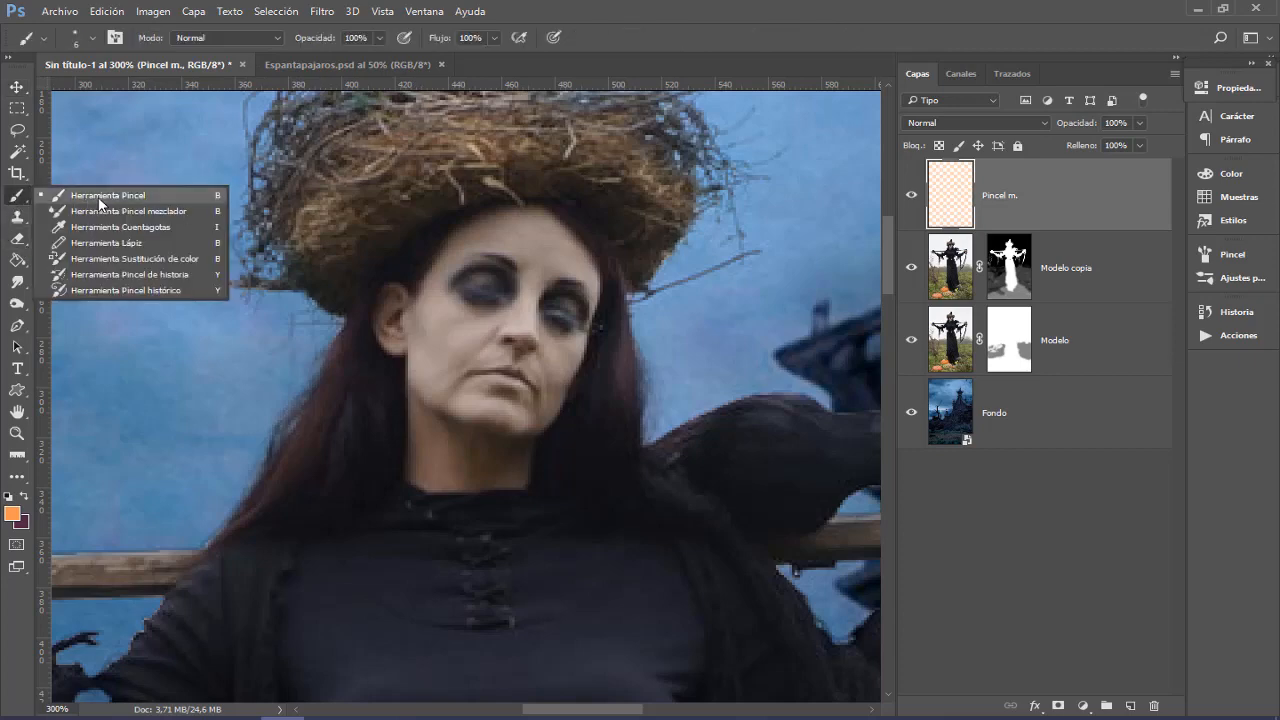
{"action": "left_click", "coordinate": [168, 214]}
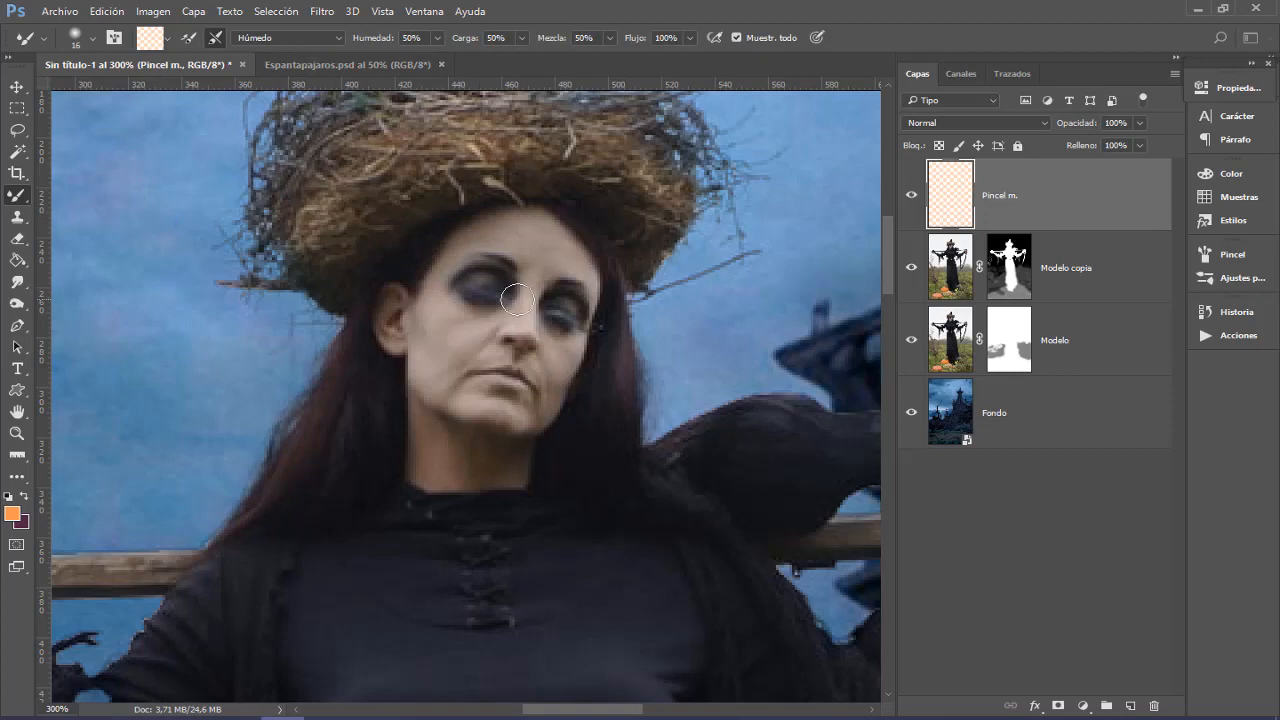
{"action": "left_click", "coordinate": [337, 38]}
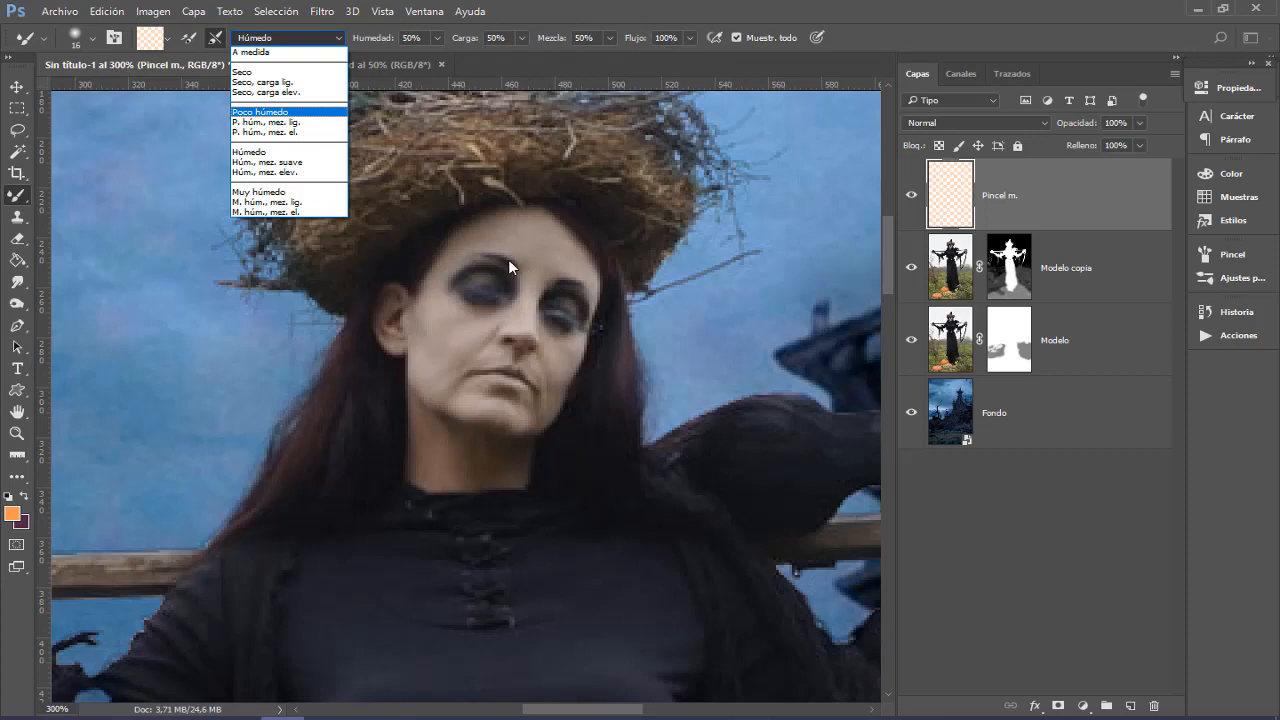
{"action": "left_click", "coordinate": [276, 152]}
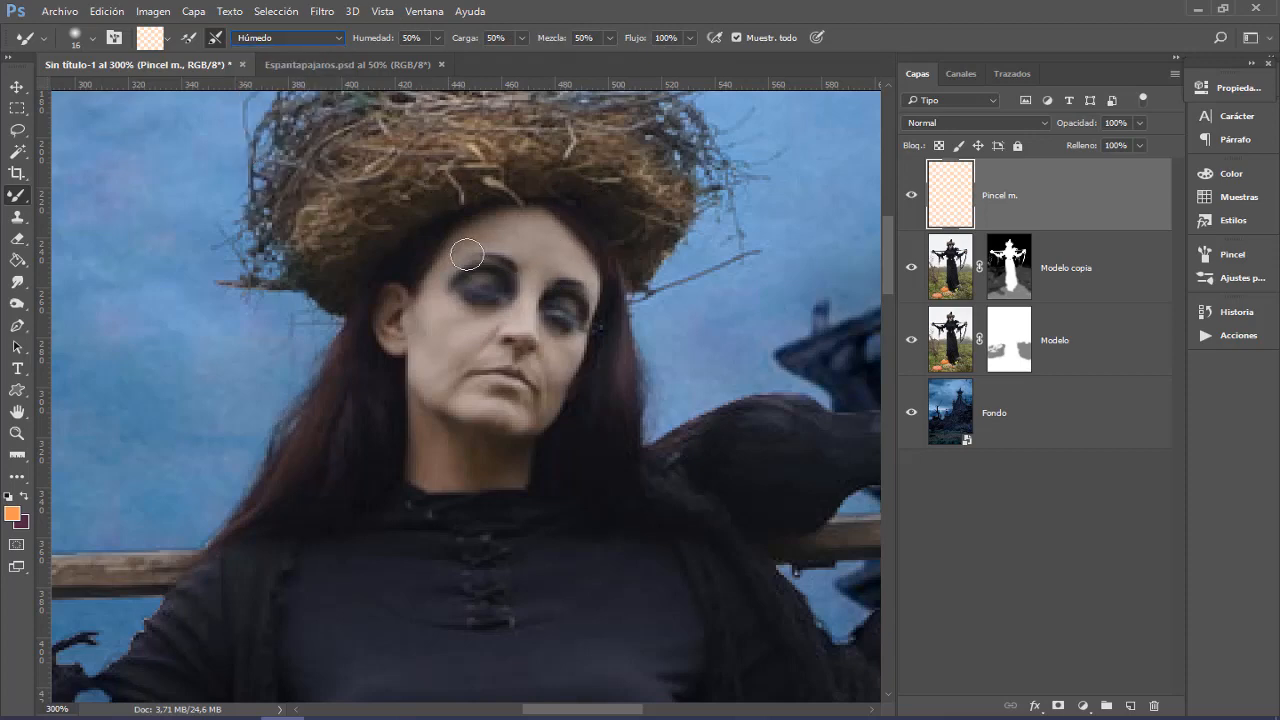
{"action": "right_click", "coordinate": [490, 248], "text": "alt"}
{"action": "left_click_drag", "start_coordinate": [490, 248], "coordinate": [470, 247]}
{"action": "scroll", "coordinate": [505, 375], "scroll_direction": "down", "scroll_amount": 1}
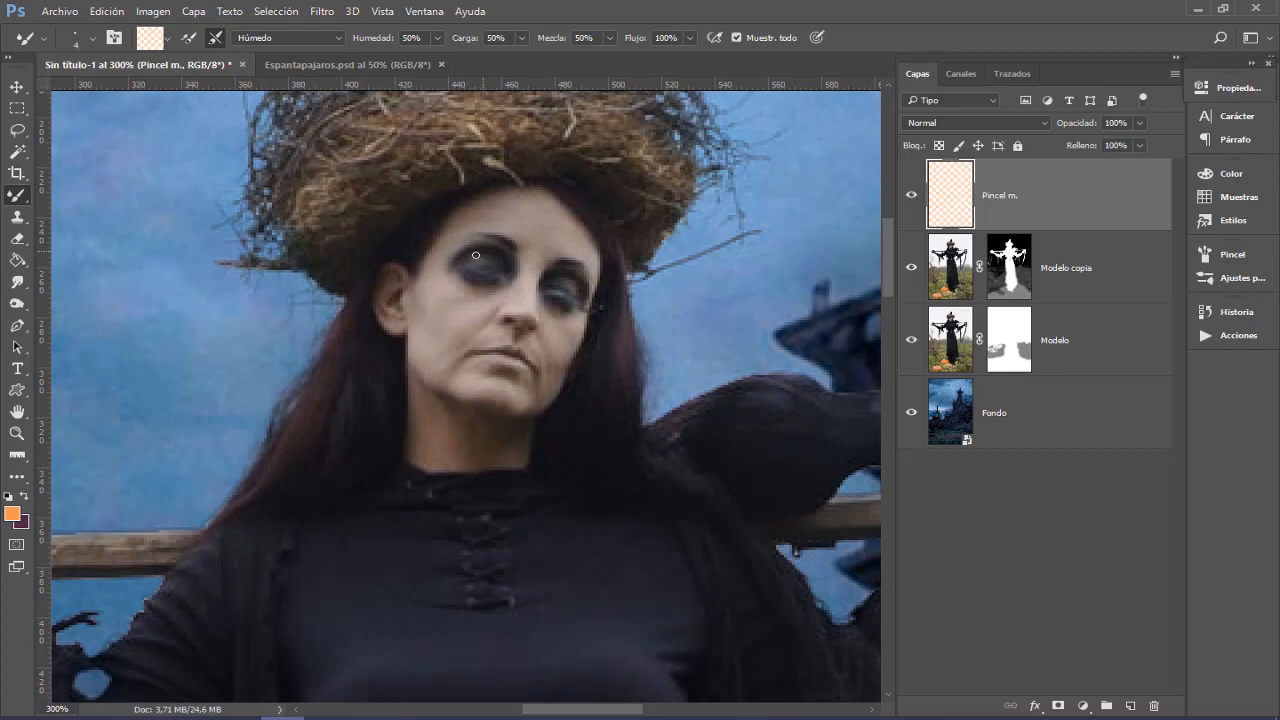
Step: Smear the dark makeup over both eyes and eyebrows with the Mixer Brush to form hollow, blackened sockets
{"action": "left_click_drag", "start_coordinate": [467, 258], "coordinate": [469, 264]}
{"action": "key", "text": "ctrl+minus"}
{"action": "key", "text": "ctrl+plus"}
{"action": "key", "text": "ctrl+plus"}
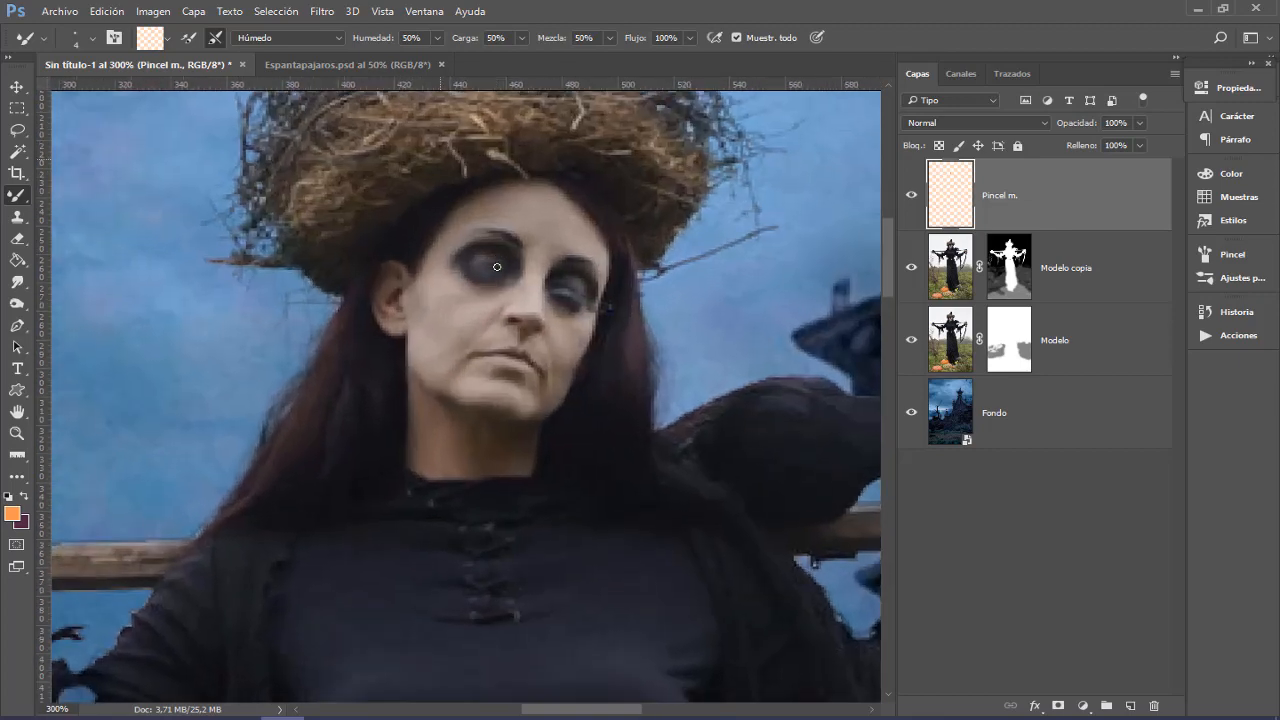
{"action": "left_click_drag", "start_coordinate": [586, 337], "coordinate": [523, 371]}
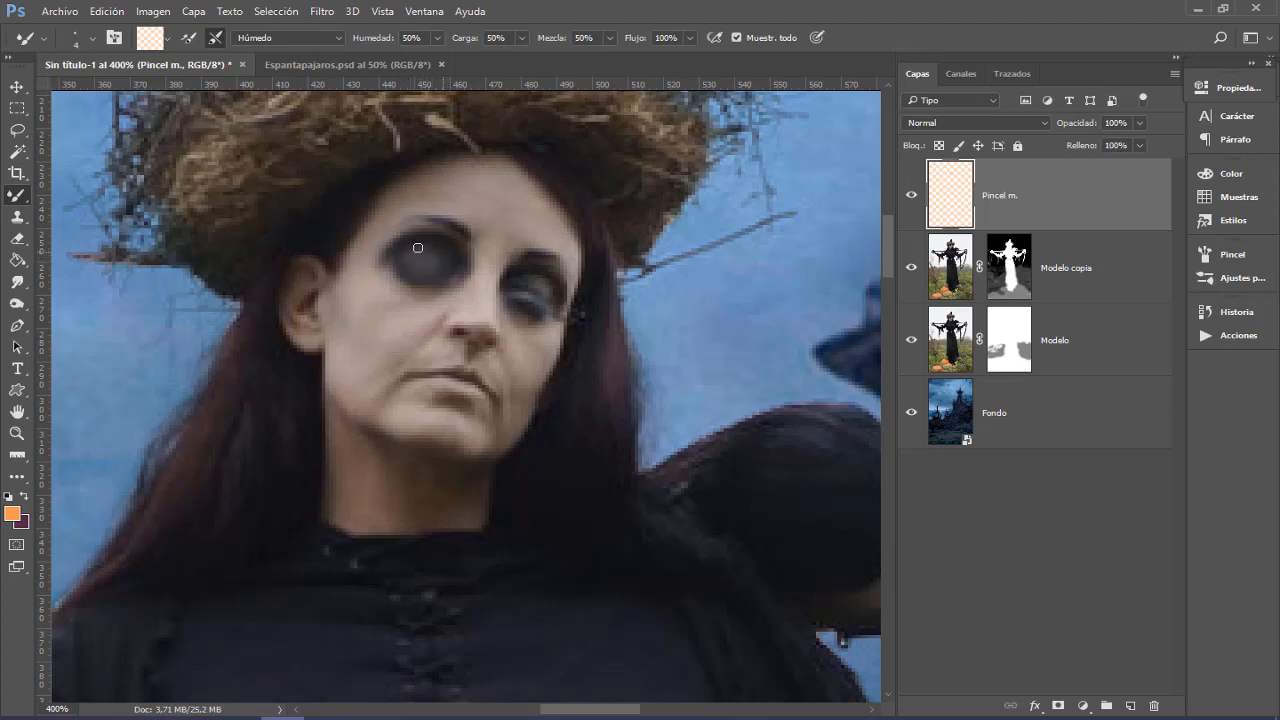
{"action": "mouse_move", "coordinate": [407, 246]}
{"action": "left_mouse_down"}
{"action": "mouse_move", "coordinate": [393, 254]}
{"action": "mouse_move", "coordinate": [400, 268]}
{"action": "left_mouse_up"}
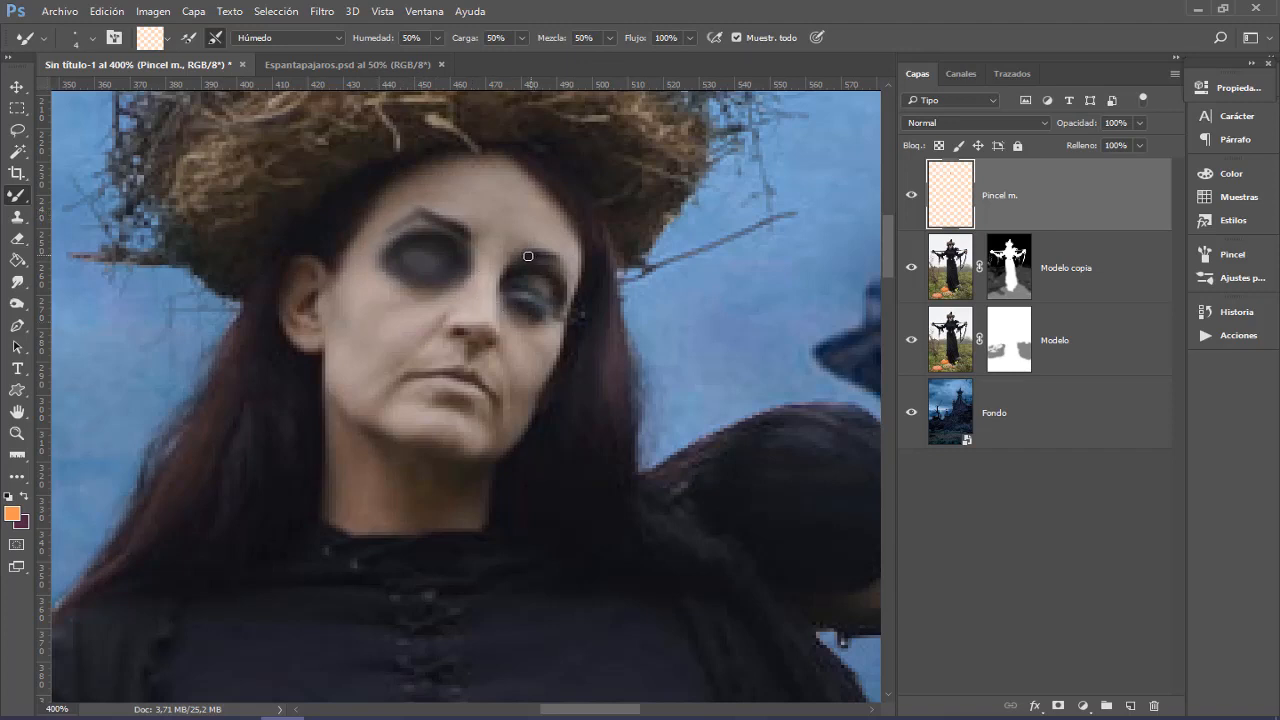
{"action": "left_click_drag", "start_coordinate": [526, 257], "coordinate": [560, 254]}
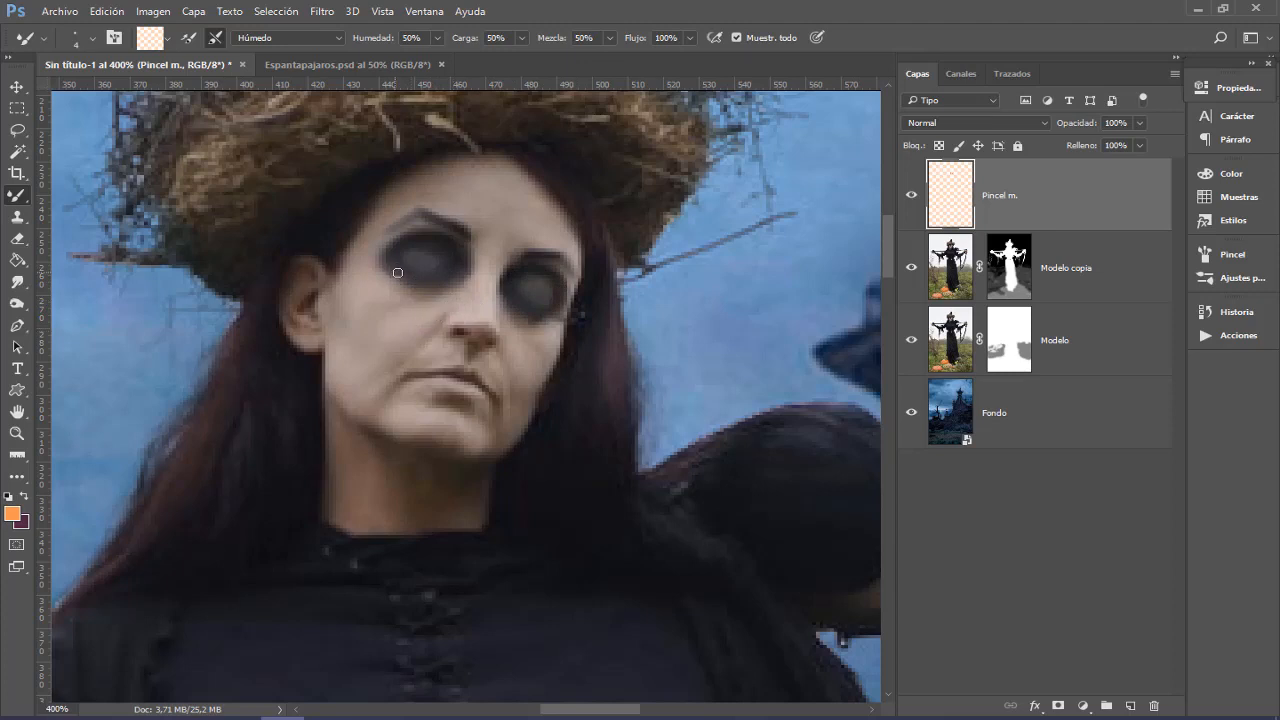
Step: Pull dark drips down from both eye sockets and extend the corners of the mouth into thin lines across the cheeks
{"action": "left_click_drag", "start_coordinate": [398, 272], "coordinate": [397, 302]}
{"action": "mouse_move", "coordinate": [400, 305]}
{"action": "left_mouse_down"}
{"action": "mouse_move", "coordinate": [414, 265]}
{"action": "mouse_move", "coordinate": [423, 304]}
{"action": "left_mouse_up"}
{"action": "mouse_move", "coordinate": [410, 286]}
{"action": "left_mouse_down"}
{"action": "mouse_move", "coordinate": [405, 327]}
{"action": "mouse_move", "coordinate": [442, 302]}
{"action": "left_mouse_up"}
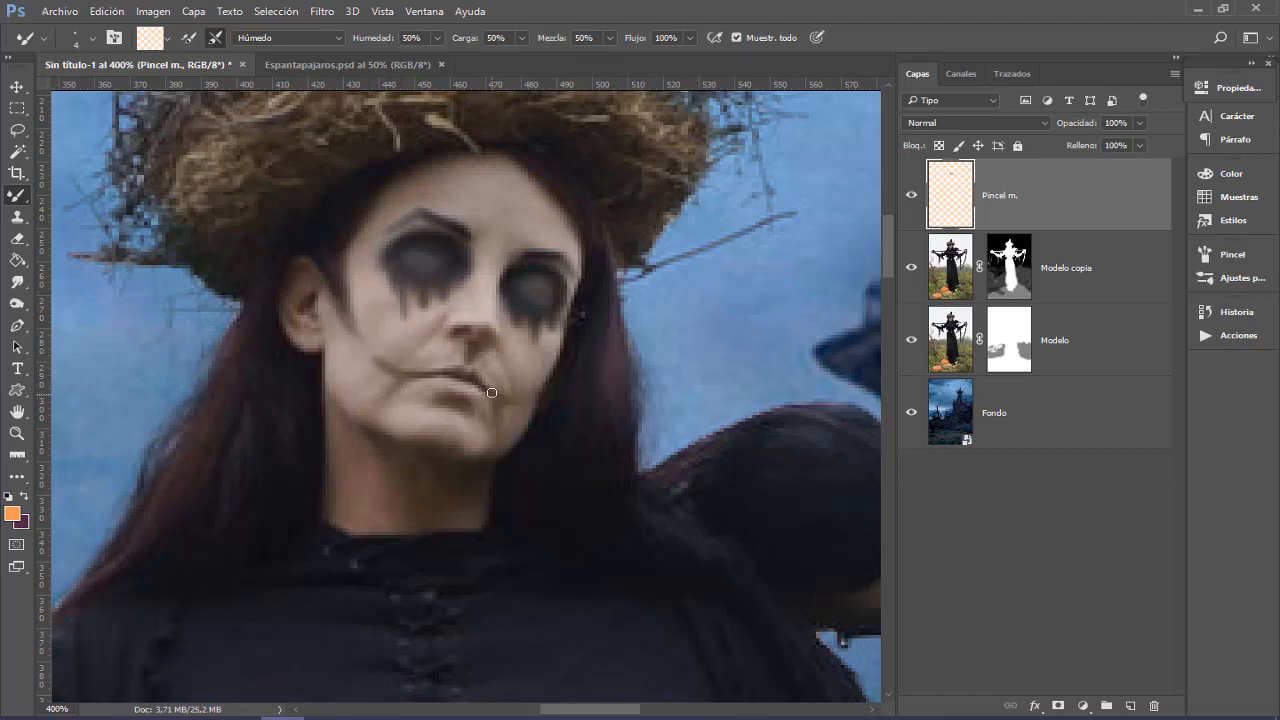
{"action": "left_click_drag", "start_coordinate": [495, 393], "coordinate": [525, 397]}
{"action": "left_click_drag", "start_coordinate": [490, 392], "coordinate": [506, 402]}
Step: Sample the dark lip colour with the normal Brush and paint stitches across the mouth at 2 px and 48% opacity
{"action": "right_click", "coordinate": [20, 200]}
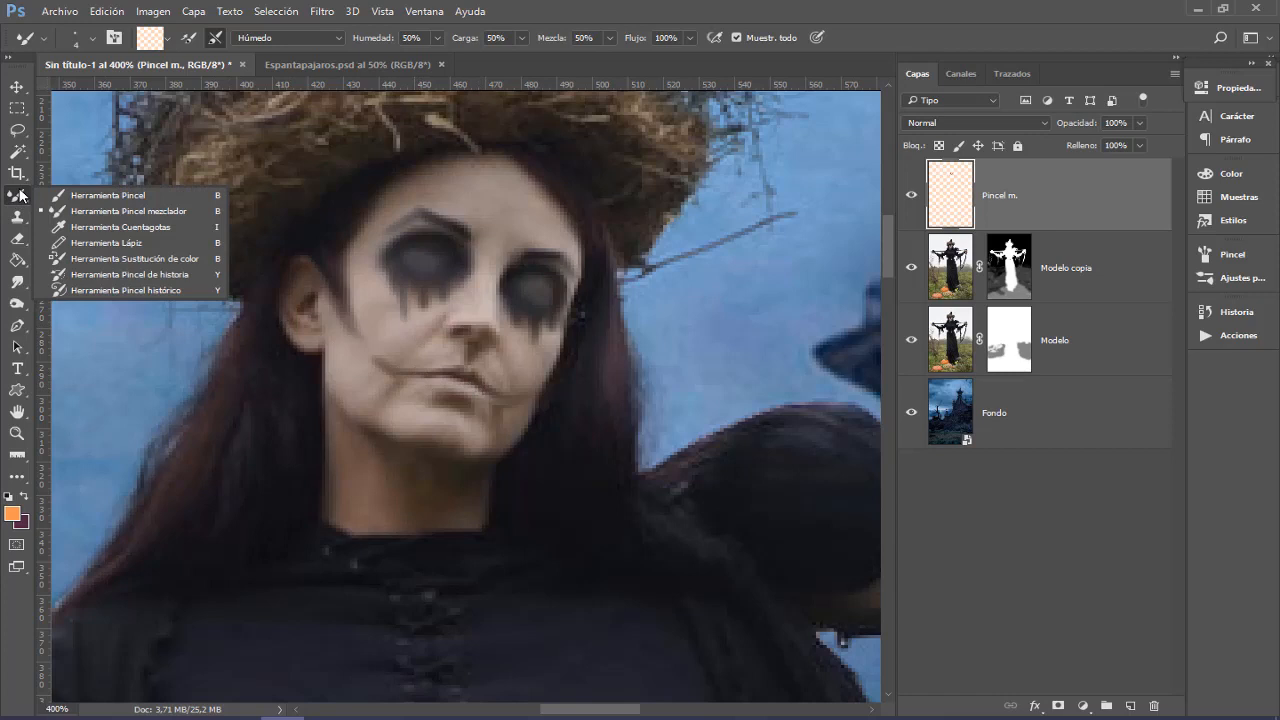
{"action": "left_click", "coordinate": [85, 198]}
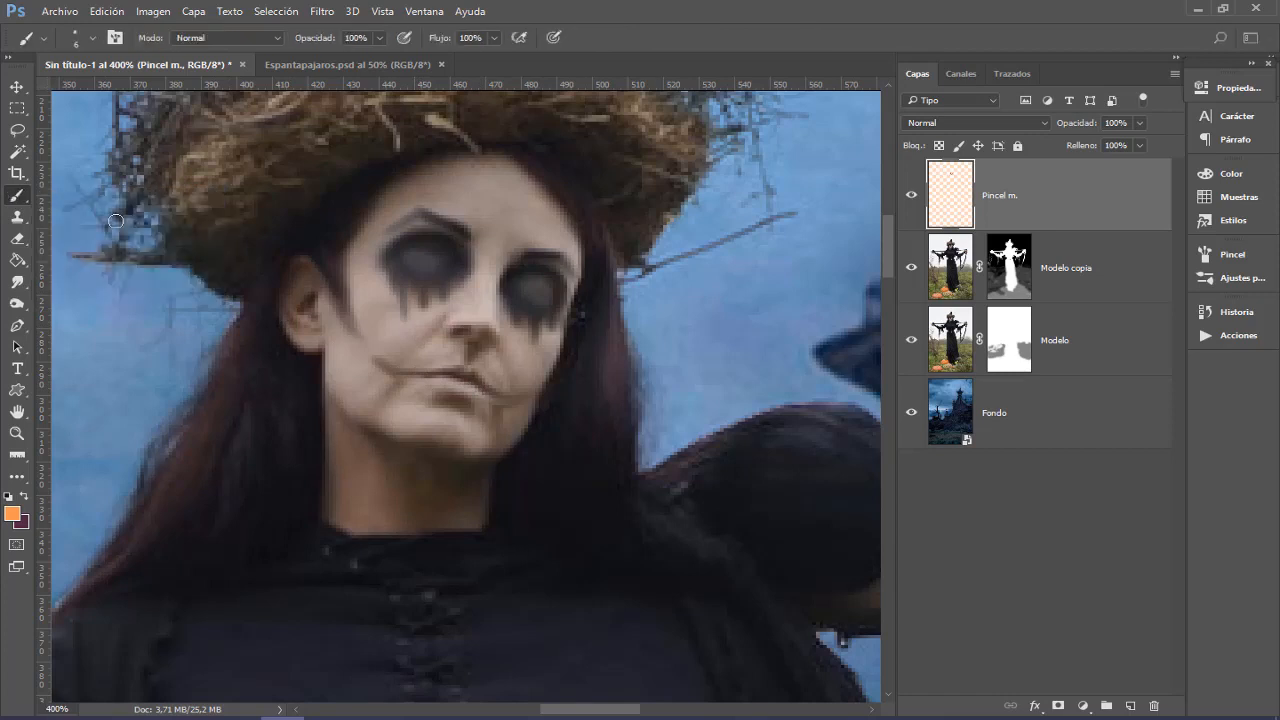
{"action": "left_click", "coordinate": [464, 369], "text": "alt"}
{"action": "left_click_drag", "start_coordinate": [414, 379], "coordinate": [404, 377]}
{"action": "left_click_drag", "start_coordinate": [421, 374], "coordinate": [382, 360]}
{"action": "key", "text": "ctrl+z"}
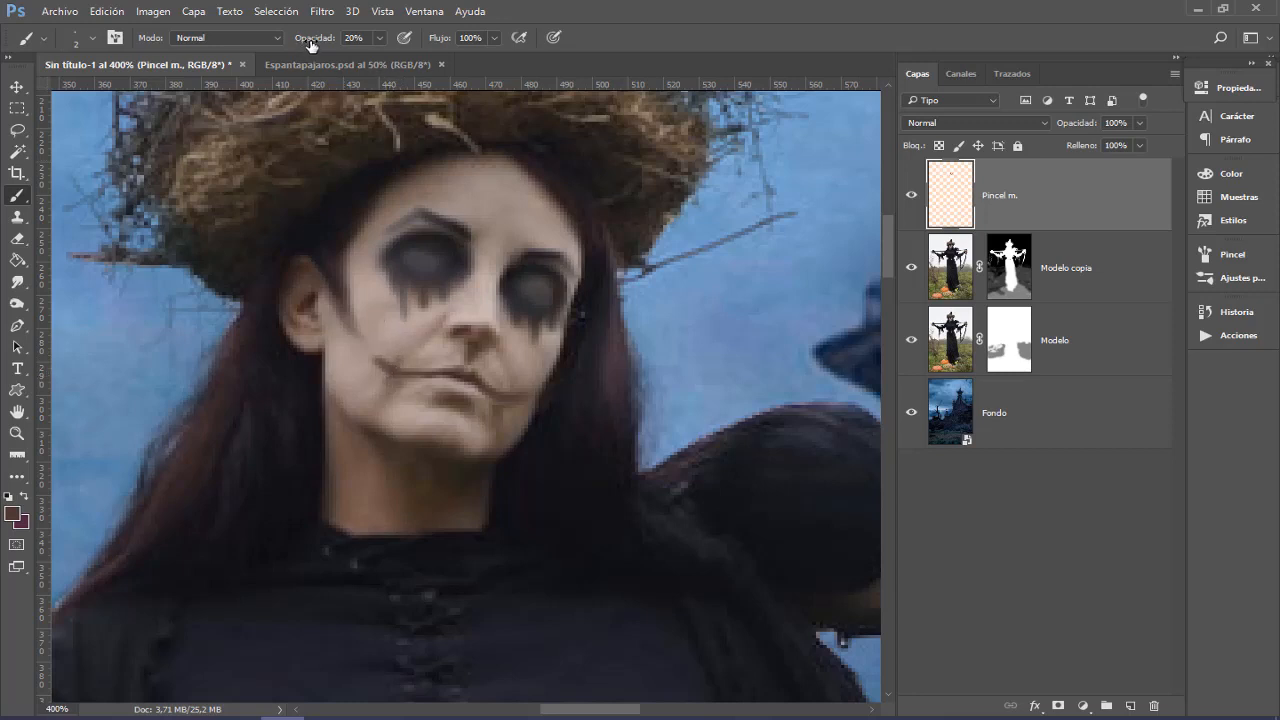
{"action": "left_click_drag", "start_coordinate": [310, 45], "coordinate": [337, 45]}
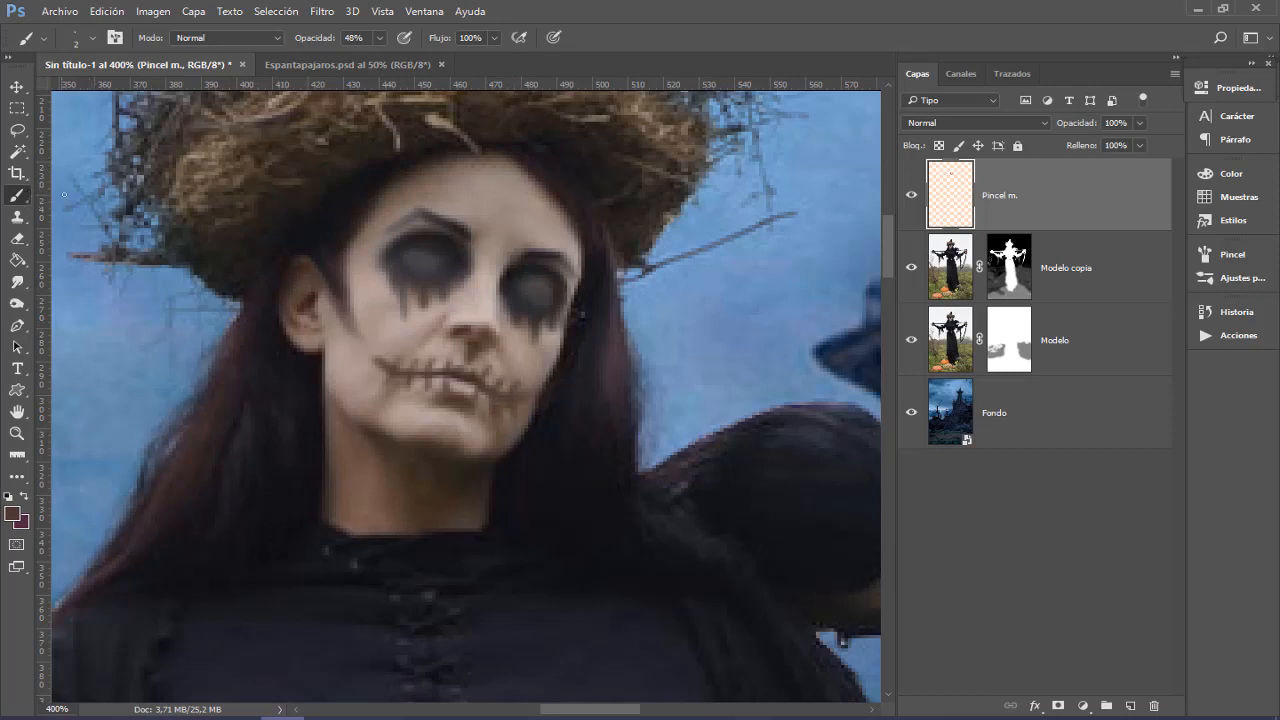
Step: Smooth the skin around the stitched mouth and chin with the Mixer Brush at 8 px
{"action": "right_click", "coordinate": [22, 198]}
{"action": "left_click", "coordinate": [80, 212]}
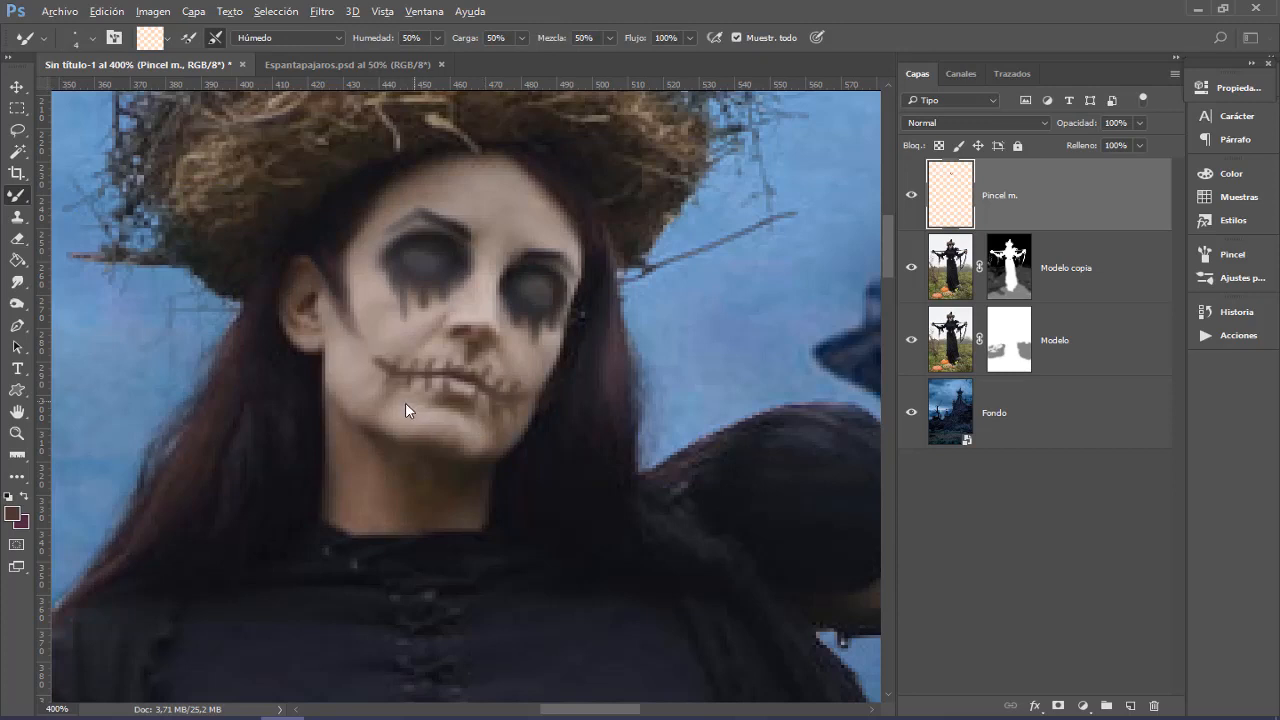
{"action": "left_click_drag", "start_coordinate": [414, 402], "coordinate": [406, 411]}
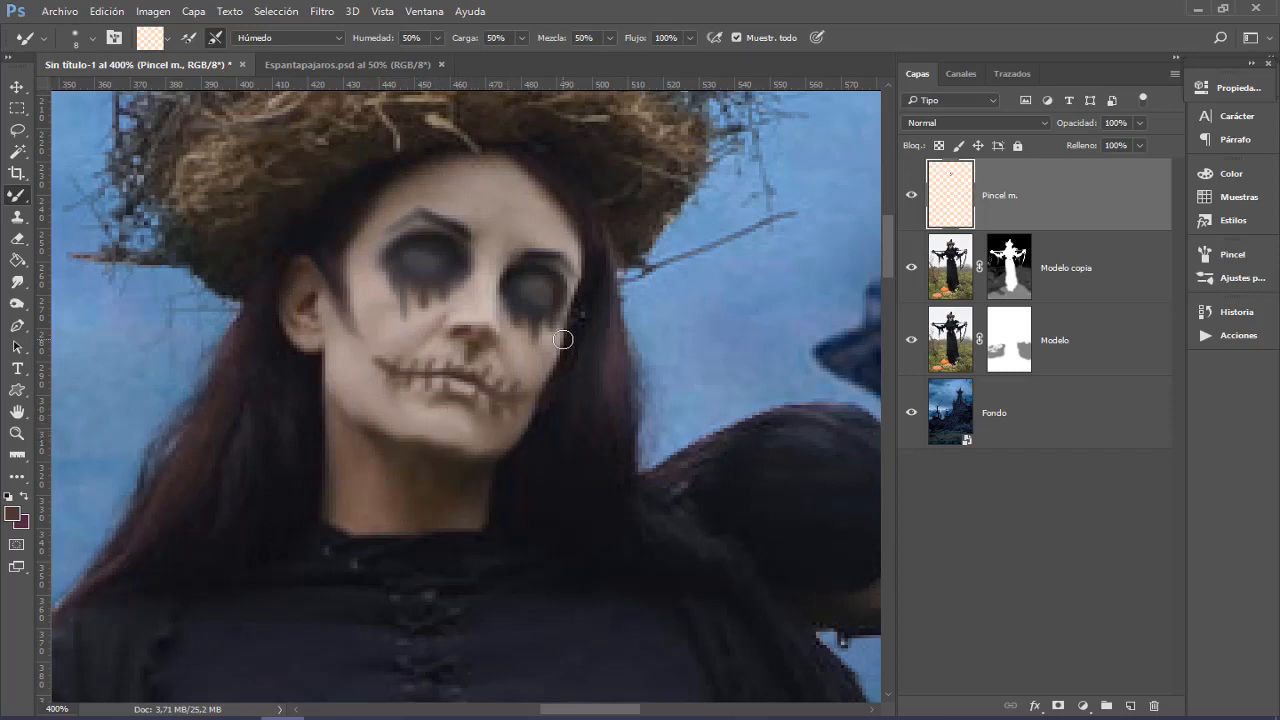
Step: Compare the face with and without the Pincel m. layer
{"action": "key", "text": "ctrl+minus"}
{"action": "key", "text": "ctrl+minus"}
{"action": "key", "text": "ctrl+minus"}
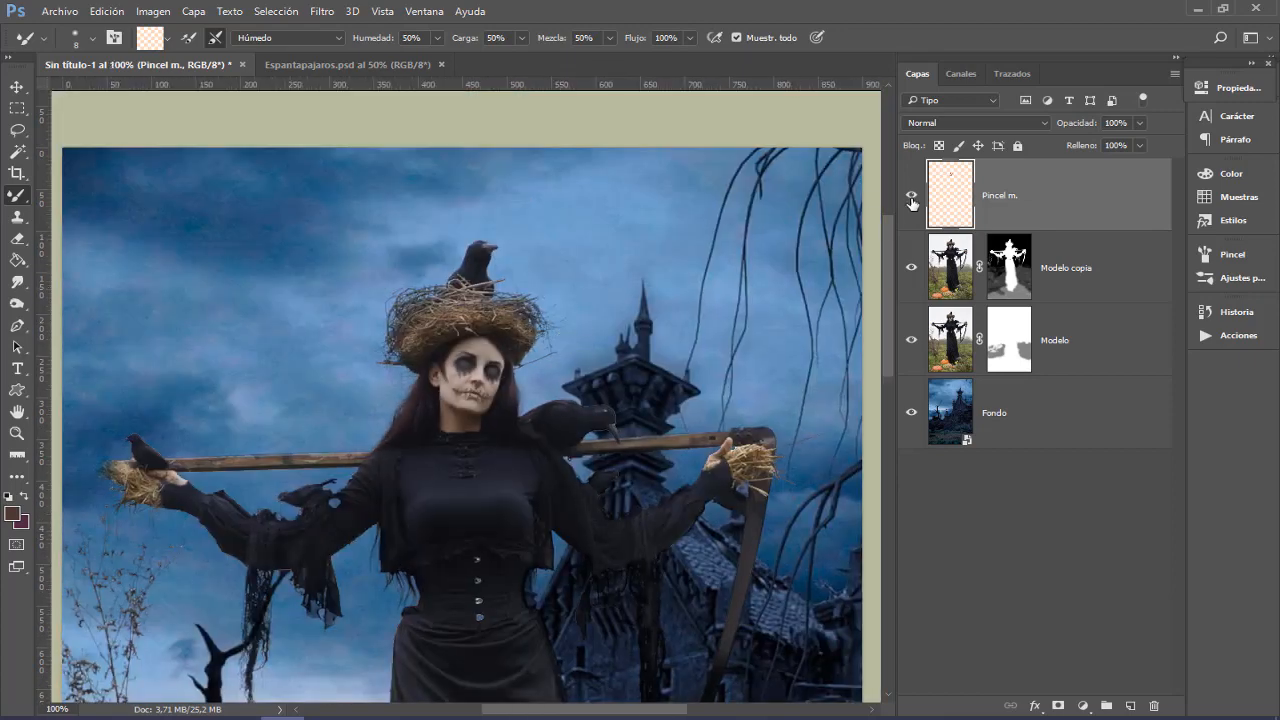
{"action": "left_click", "coordinate": [911, 196]}
{"action": "left_click", "coordinate": [911, 196]}
{"action": "left_click", "coordinate": [911, 196]}
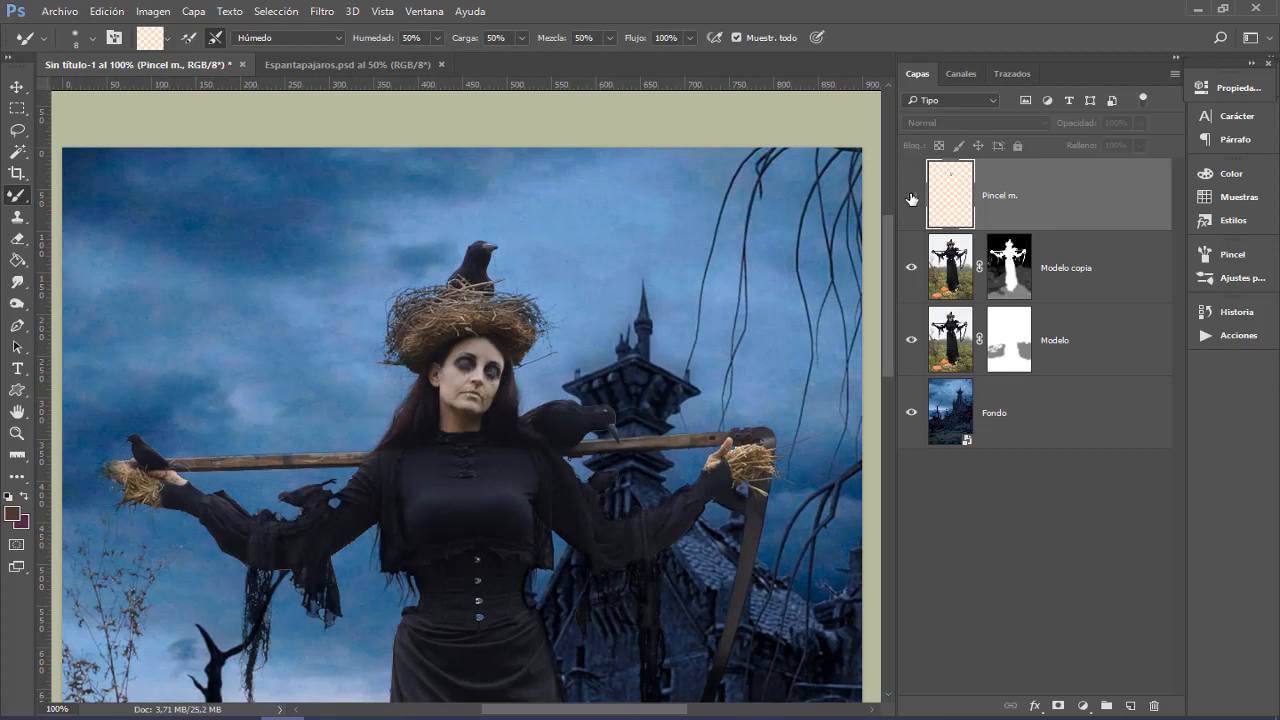
{"action": "left_click", "coordinate": [911, 196]}
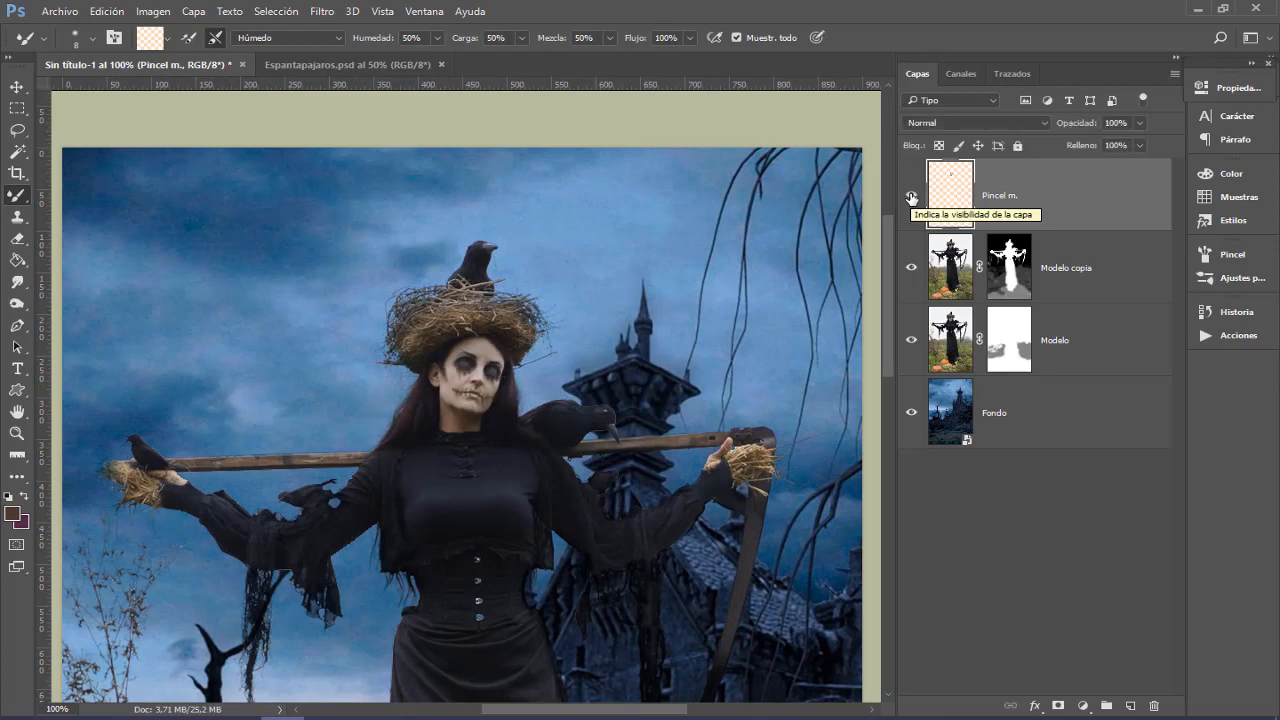
Step: Set the Mixer Brush to 17 px and blend the folds of the black skirt from the hips down to the hem
{"action": "left_click_drag", "start_coordinate": [500, 468], "coordinate": [468, 252]}
{"action": "mouse_move", "coordinate": [474, 452]}
{"action": "left_mouse_down"}
{"action": "mouse_move", "coordinate": [505, 357]}
{"action": "mouse_move", "coordinate": [474, 297]}
{"action": "mouse_move", "coordinate": [460, 303]}
{"action": "left_mouse_up"}
{"action": "left_click_drag", "start_coordinate": [471, 460], "coordinate": [474, 443]}
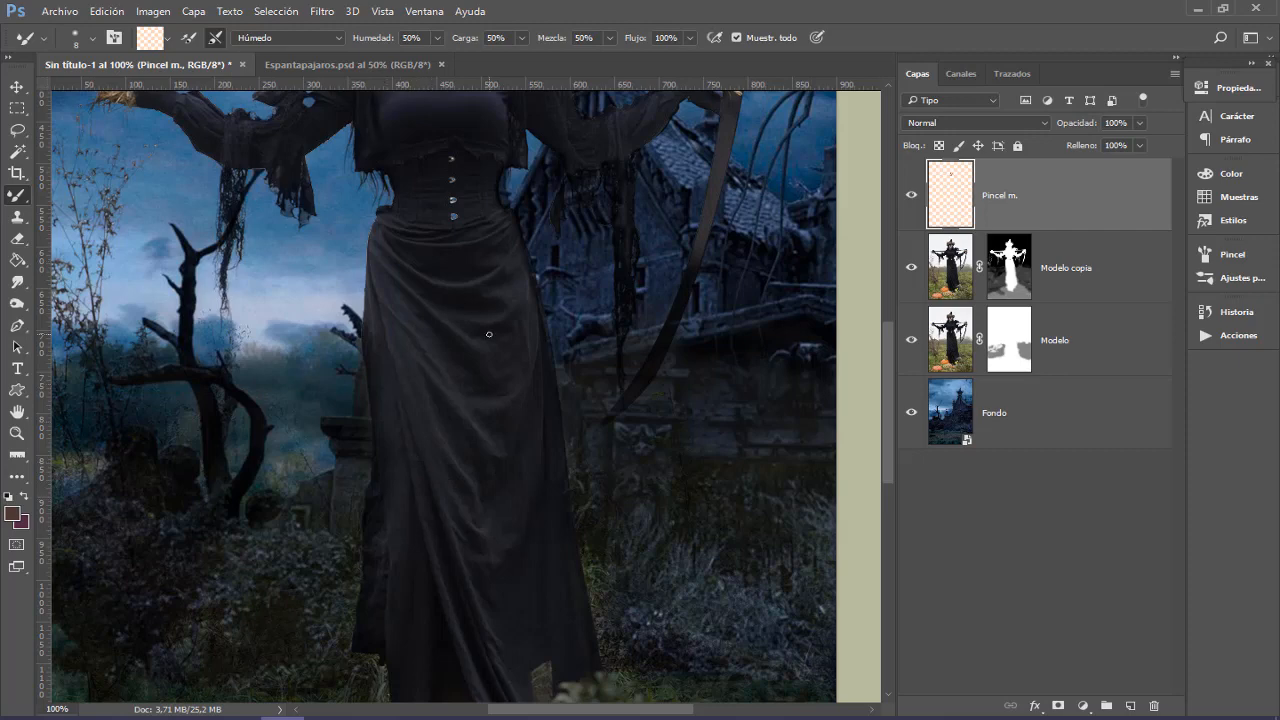
{"action": "key", "text": "ctrl+plus"}
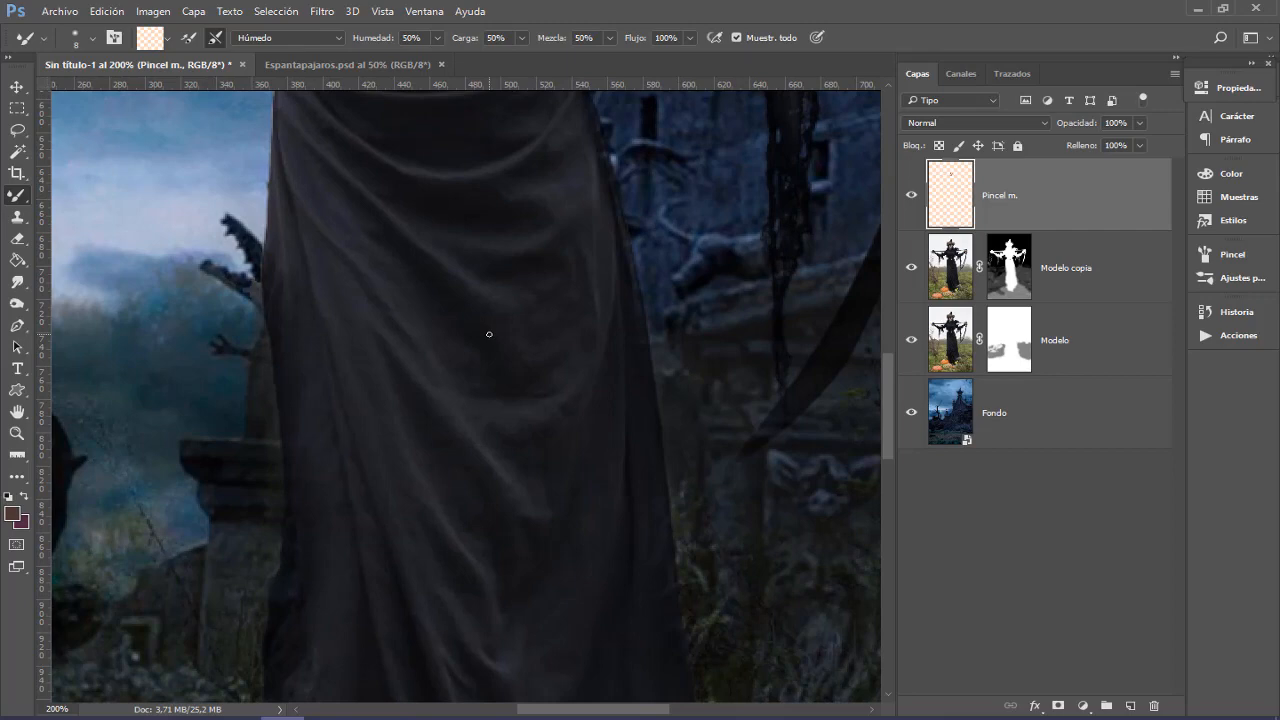
{"action": "right_click", "coordinate": [391, 401], "text": "alt"}
{"action": "mouse_move", "coordinate": [415, 390]}
{"action": "left_mouse_down"}
{"action": "mouse_move", "coordinate": [420, 381]}
{"action": "mouse_move", "coordinate": [487, 523]}
{"action": "left_mouse_up"}
{"action": "left_click_drag", "start_coordinate": [430, 428], "coordinate": [511, 545]}
{"action": "left_click_drag", "start_coordinate": [446, 537], "coordinate": [373, 400]}
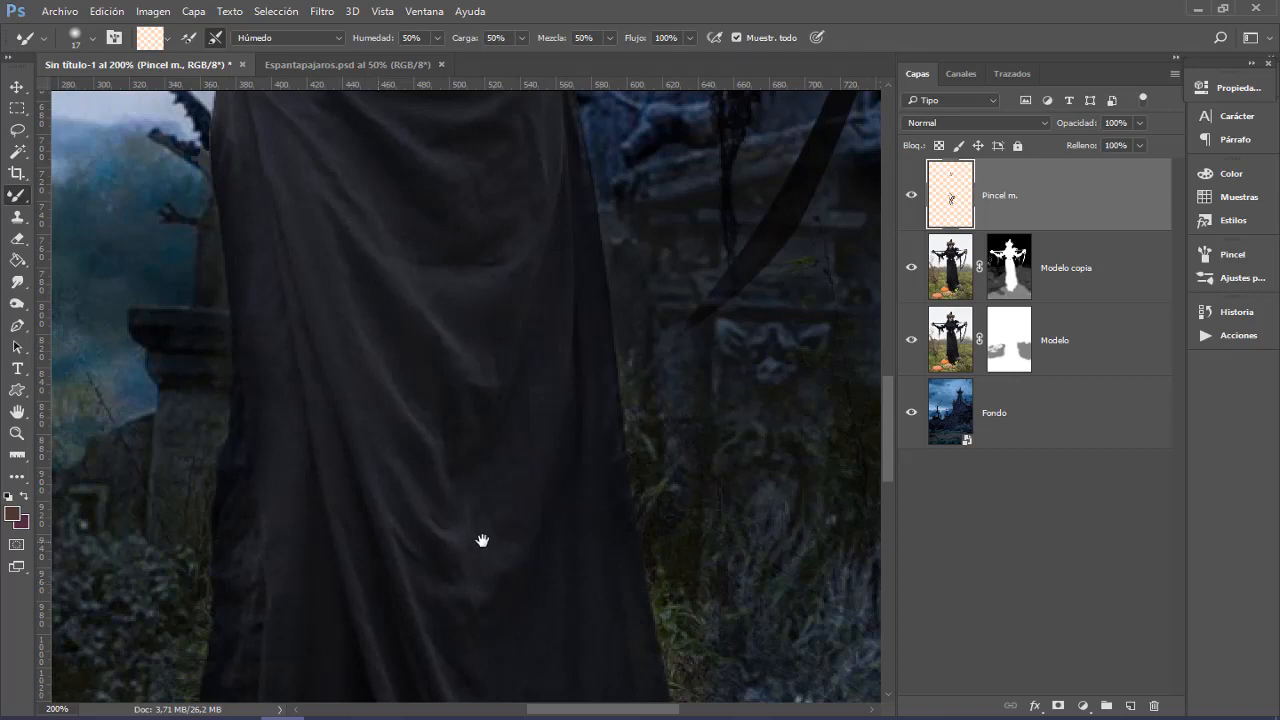
{"action": "left_click_drag", "start_coordinate": [483, 537], "coordinate": [447, 463]}
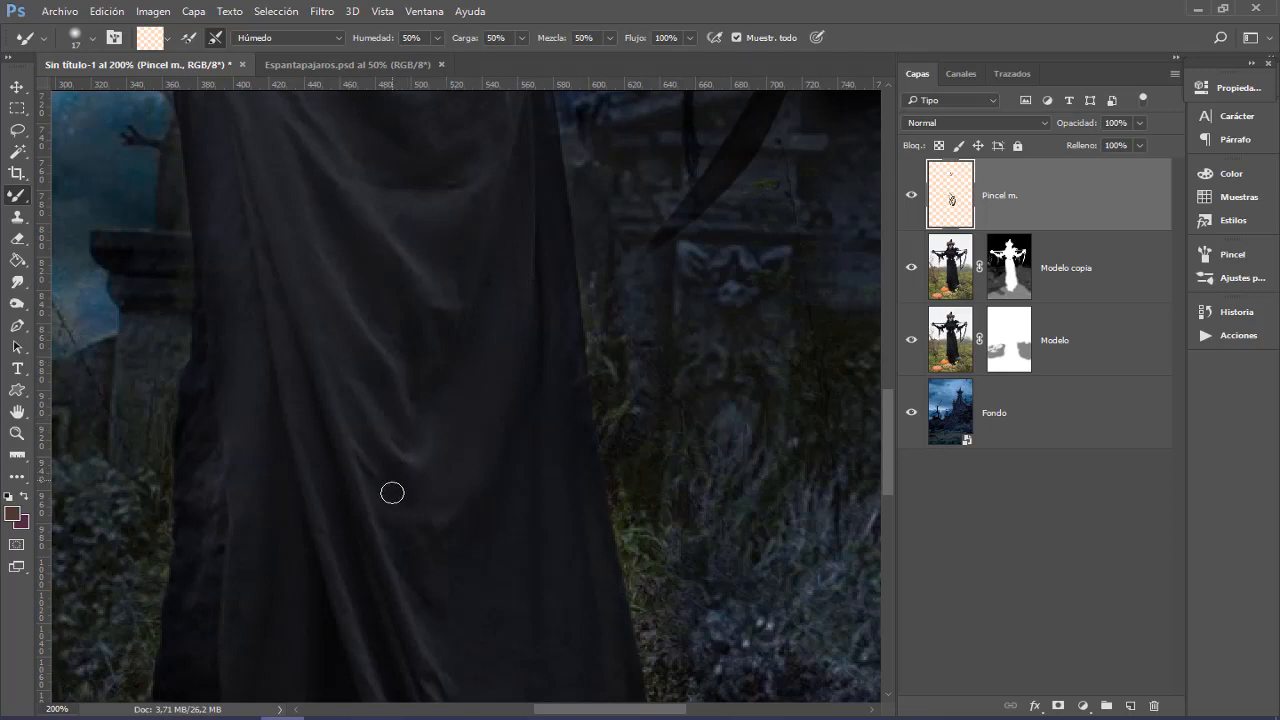
{"action": "mouse_move", "coordinate": [466, 554]}
{"action": "left_mouse_down"}
{"action": "mouse_move", "coordinate": [494, 532]}
{"action": "mouse_move", "coordinate": [417, 443]}
{"action": "left_mouse_up"}
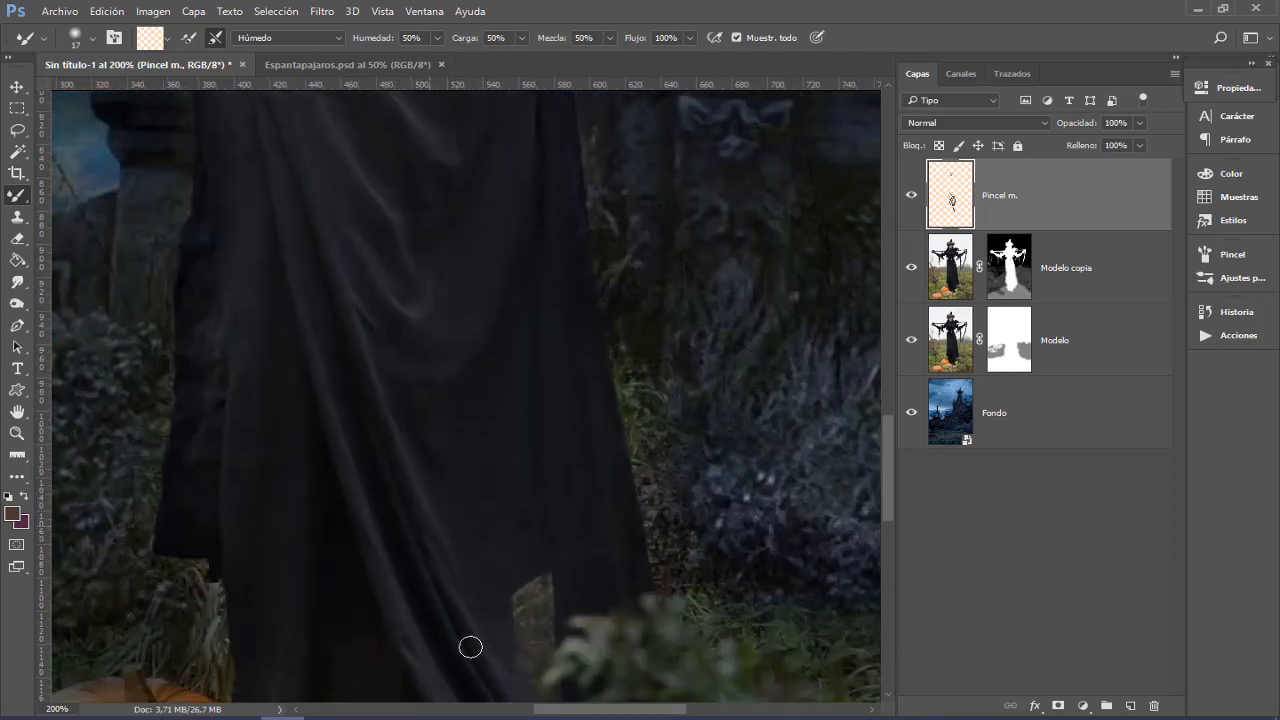
Step: Add a Color Balance adjustment layer above Pincel m. with midtones at Cyan-Red -19, Magenta-Green -2 and Yellow-Blue +30
{"action": "key", "text": "ctrl+minus"}
{"action": "key", "text": "ctrl+minus"}
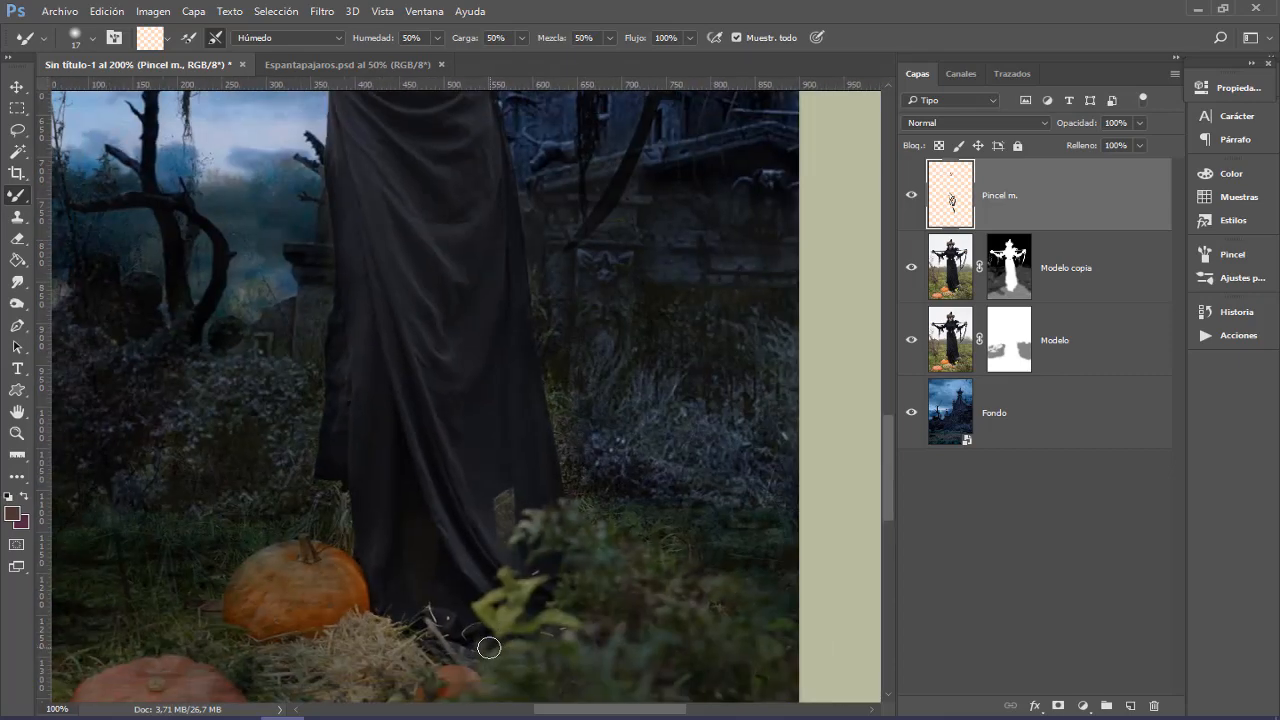
{"action": "key", "text": "ctrl+0"}
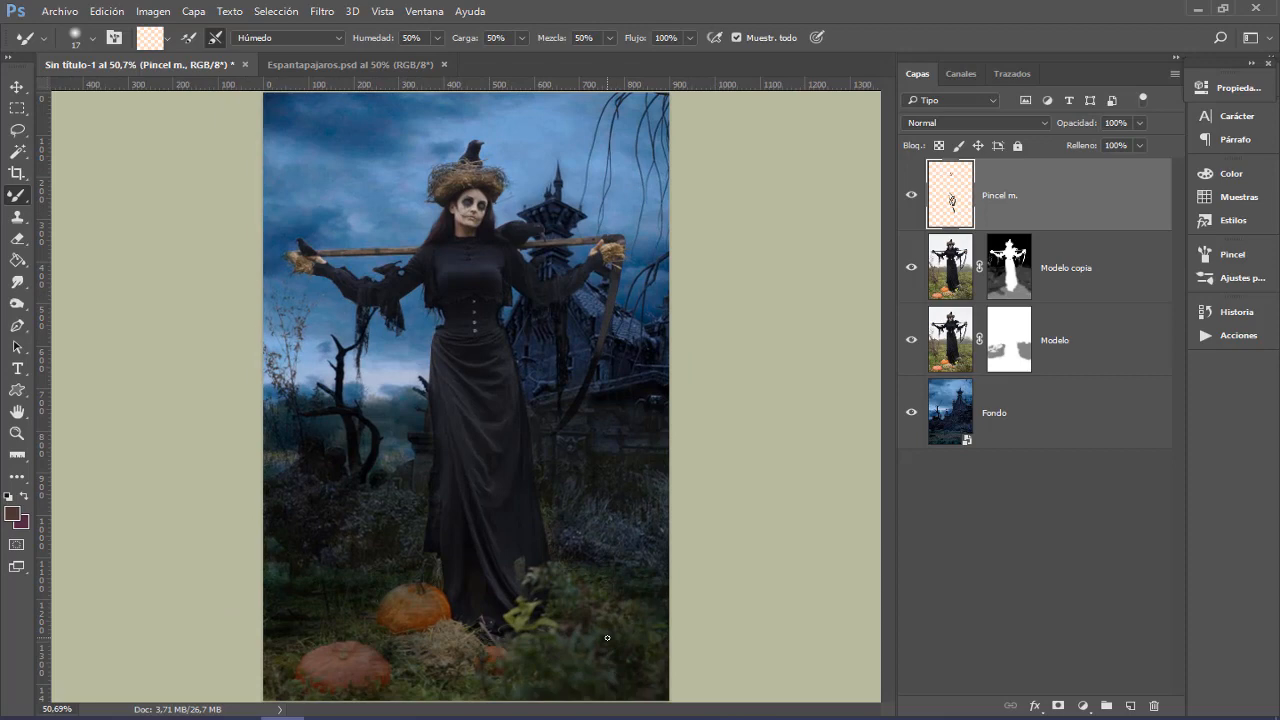
{"action": "left_click", "coordinate": [1083, 707]}
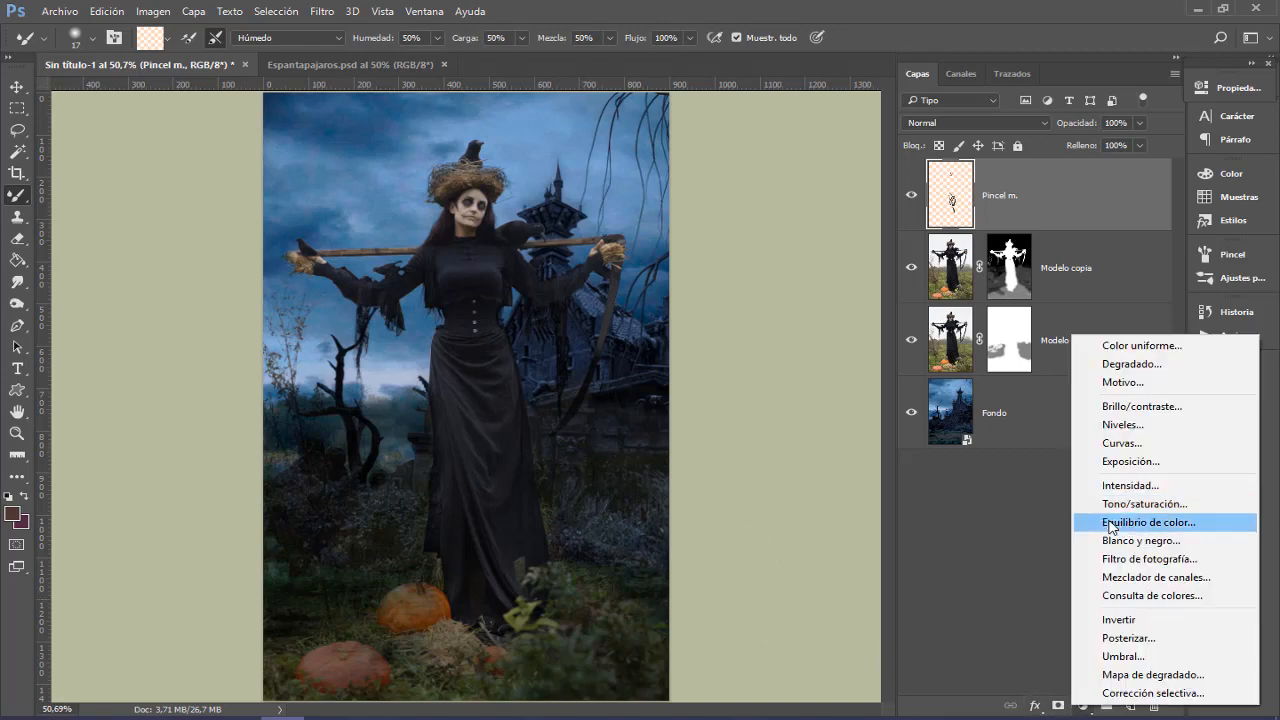
{"action": "left_click", "coordinate": [1123, 526]}
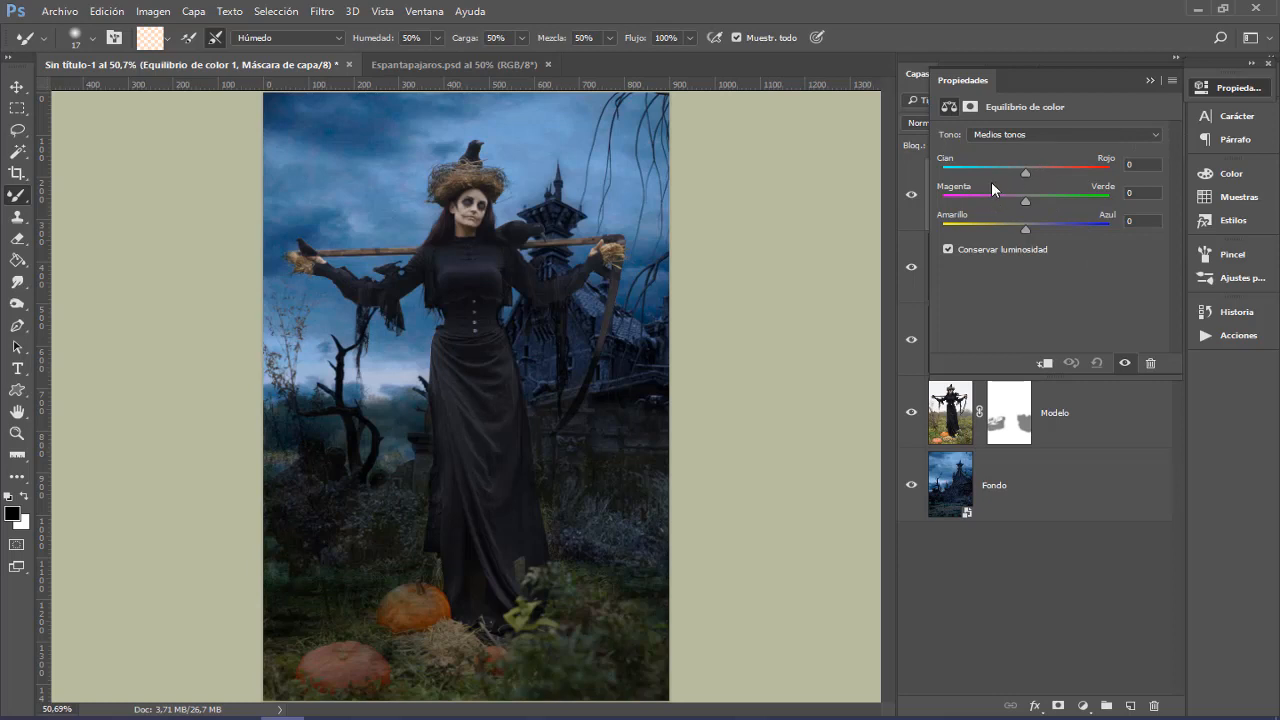
{"action": "left_click_drag", "start_coordinate": [1027, 177], "coordinate": [1010, 178]}
{"action": "left_click_drag", "start_coordinate": [1025, 201], "coordinate": [1025, 203]}
{"action": "left_click_drag", "start_coordinate": [1027, 227], "coordinate": [1047, 229]}
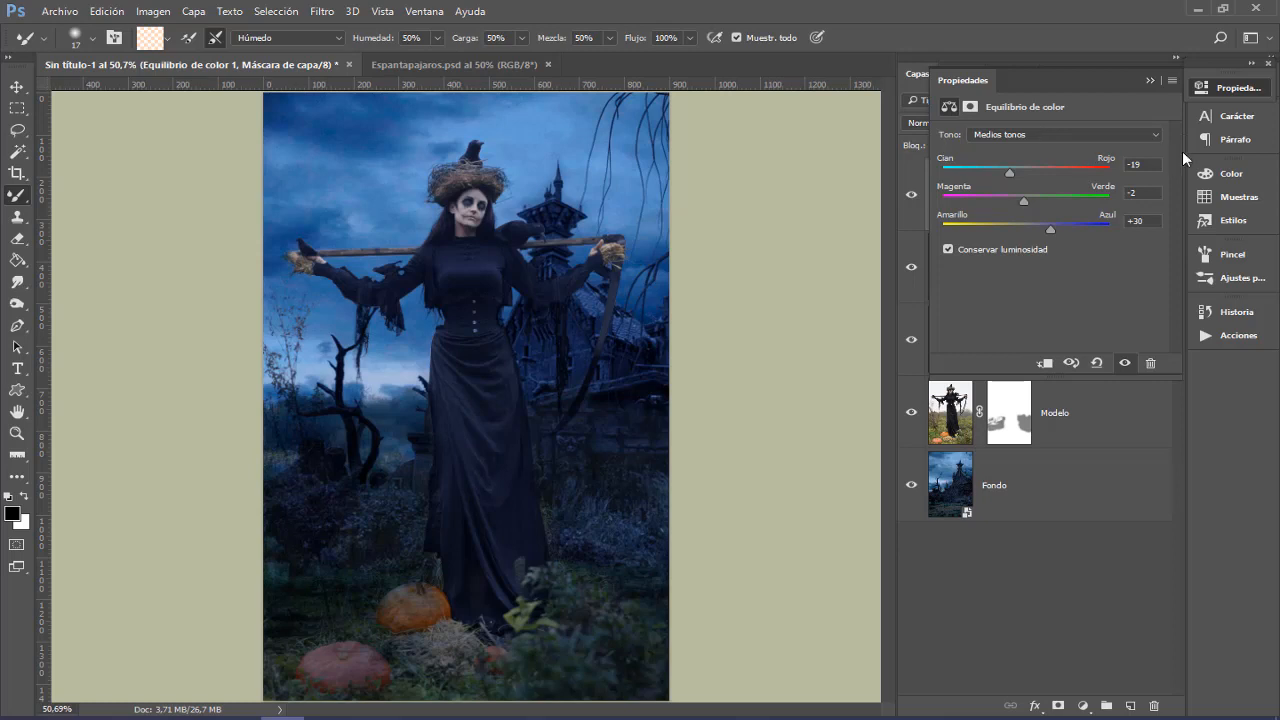
{"action": "left_click", "coordinate": [1241, 90]}
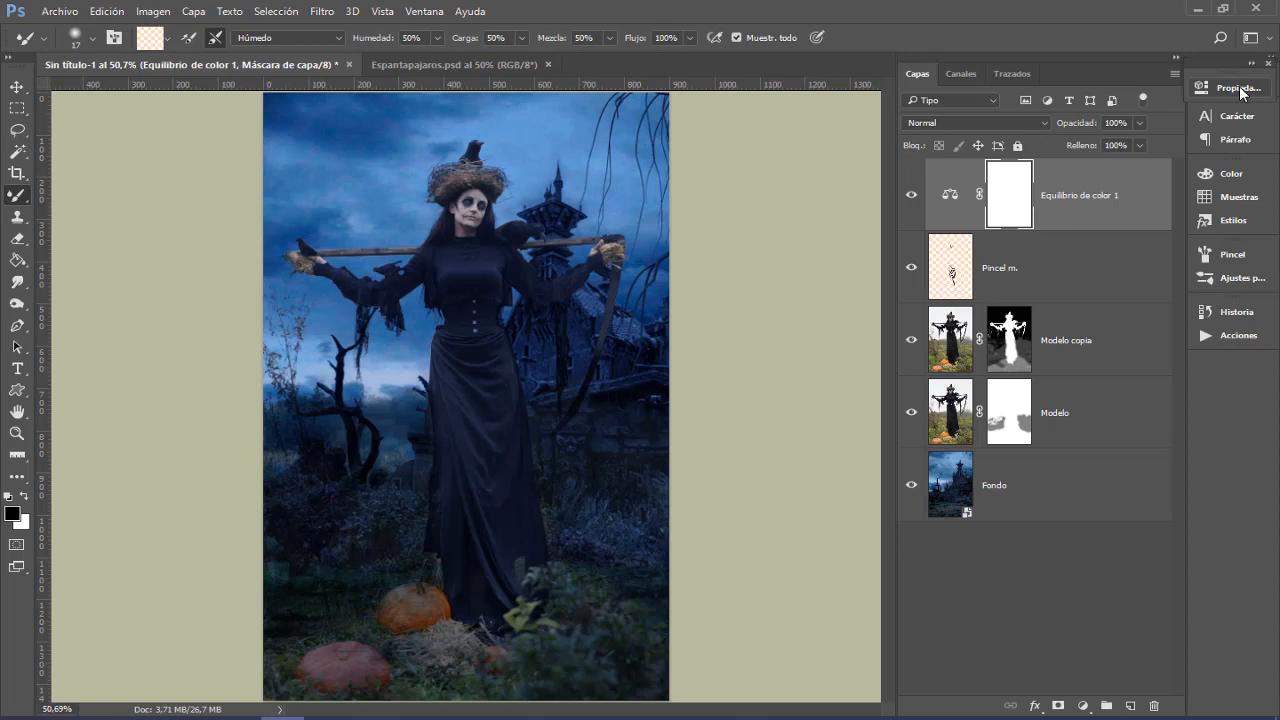
Step: Set the Color Balance shadows to Cyan-Red -9, Magenta-Green -6 and Yellow-Blue -6
{"action": "left_click", "coordinate": [1241, 90]}
{"action": "left_click", "coordinate": [1015, 138]}
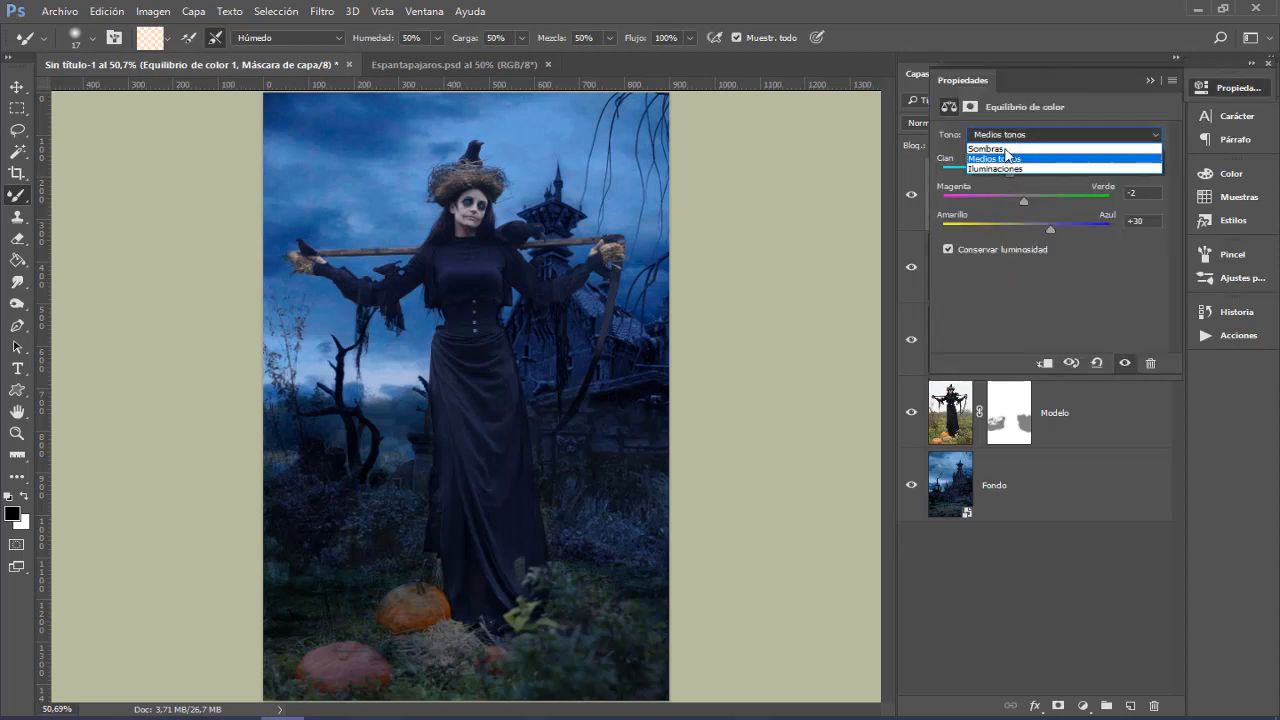
{"action": "left_click", "coordinate": [995, 146]}
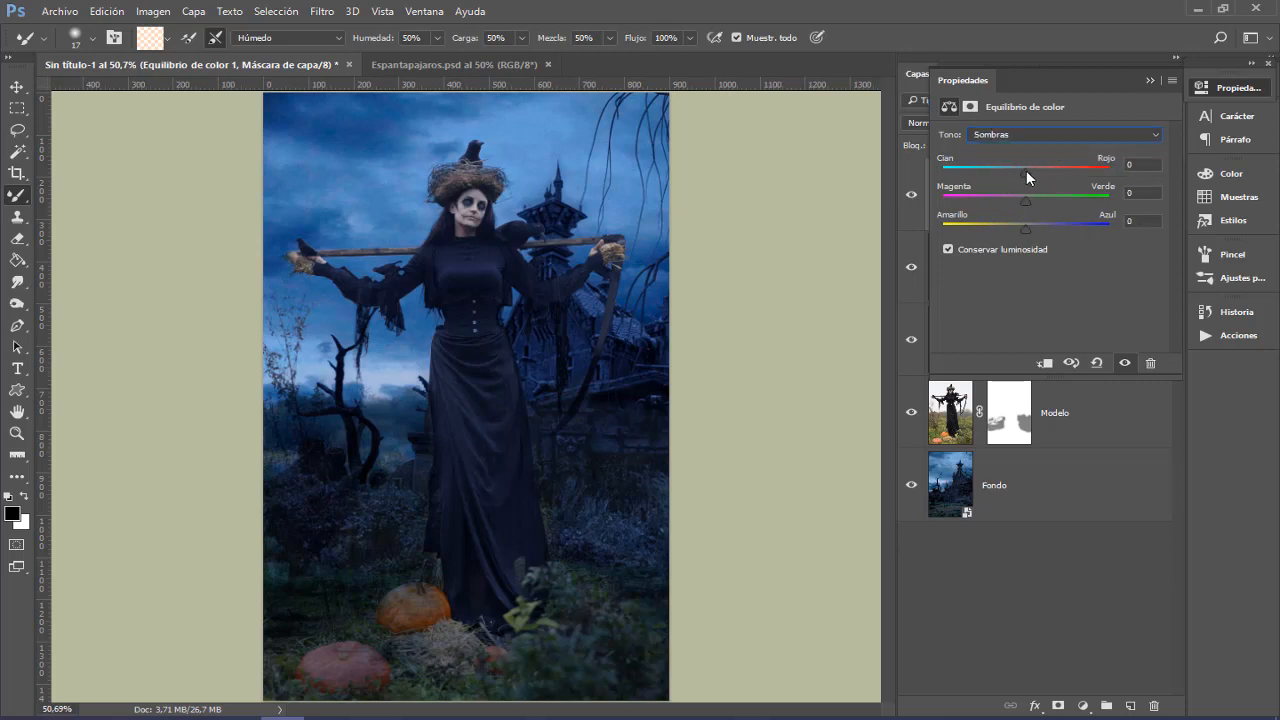
{"action": "left_click_drag", "start_coordinate": [1026, 171], "coordinate": [1019, 170]}
{"action": "left_click_drag", "start_coordinate": [1028, 199], "coordinate": [1014, 205]}
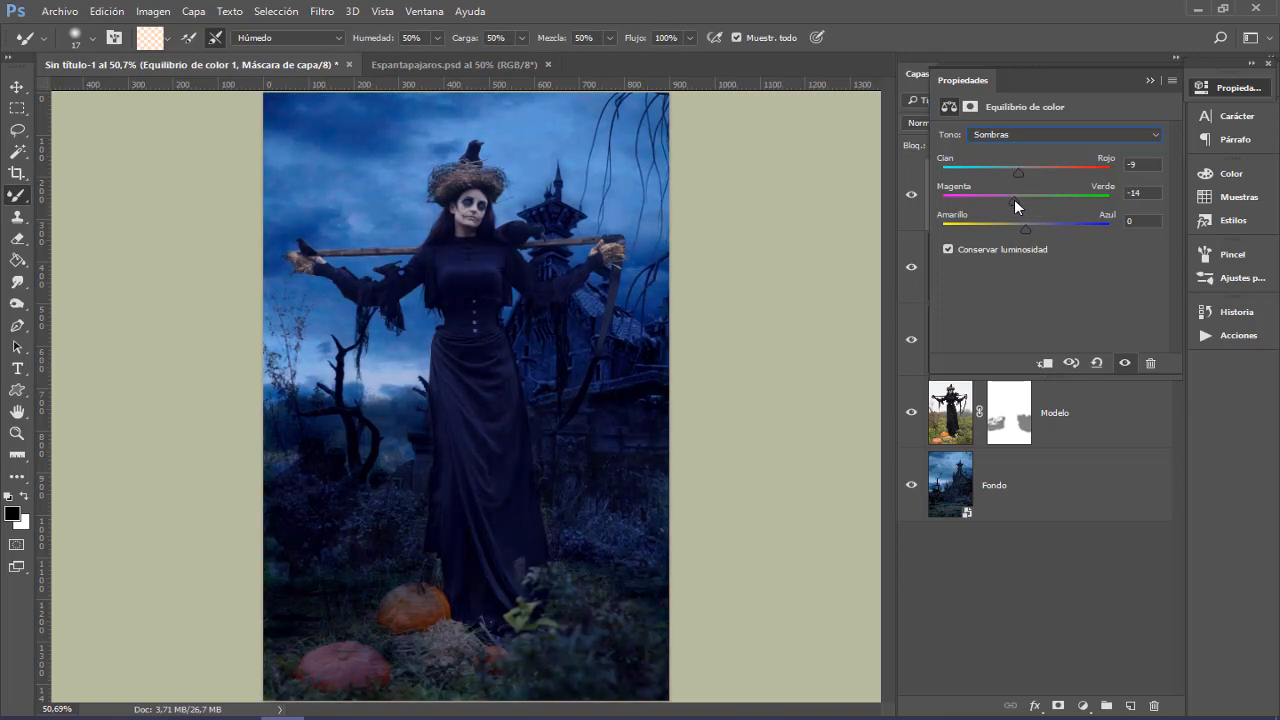
{"action": "left_click_drag", "start_coordinate": [1014, 200], "coordinate": [1021, 200]}
{"action": "mouse_move", "coordinate": [1030, 228]}
{"action": "left_mouse_down"}
{"action": "mouse_move", "coordinate": [1046, 227]}
{"action": "mouse_move", "coordinate": [1020, 229]}
{"action": "left_mouse_up"}
Step: Set the Color Balance highlights to Cyan-Red +10, Magenta-Green 0 and Yellow-Blue +13
{"action": "left_click", "coordinate": [1042, 133]}
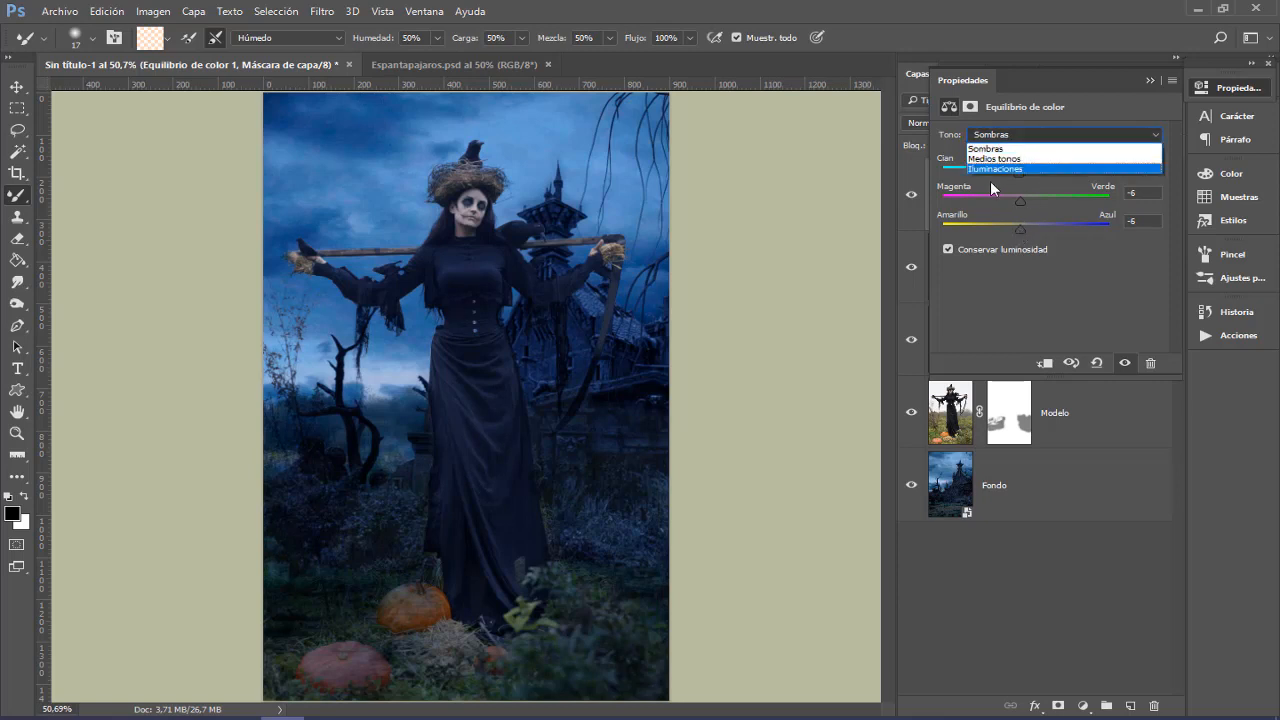
{"action": "left_click", "coordinate": [997, 169]}
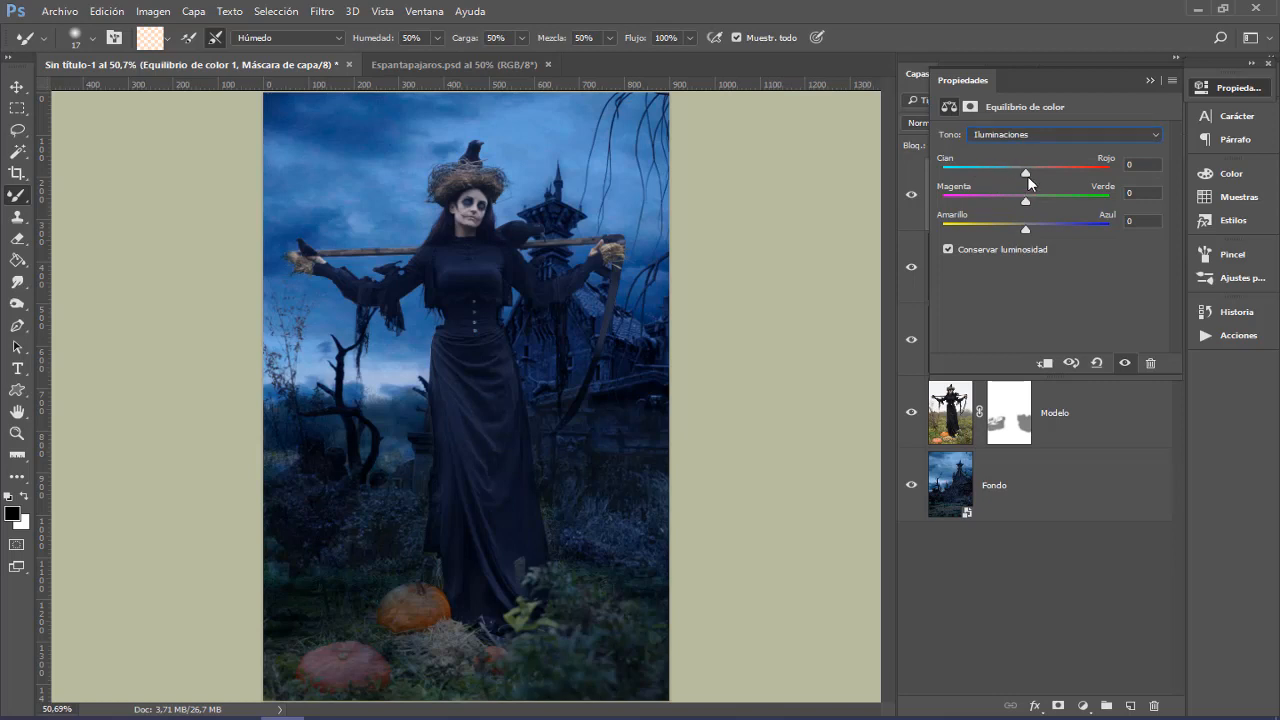
{"action": "left_click_drag", "start_coordinate": [1025, 177], "coordinate": [1040, 205]}
{"action": "left_click", "coordinate": [1145, 193]}
{"action": "type", "text": "0"}
{"action": "left_click_drag", "start_coordinate": [1024, 229], "coordinate": [1038, 237]}
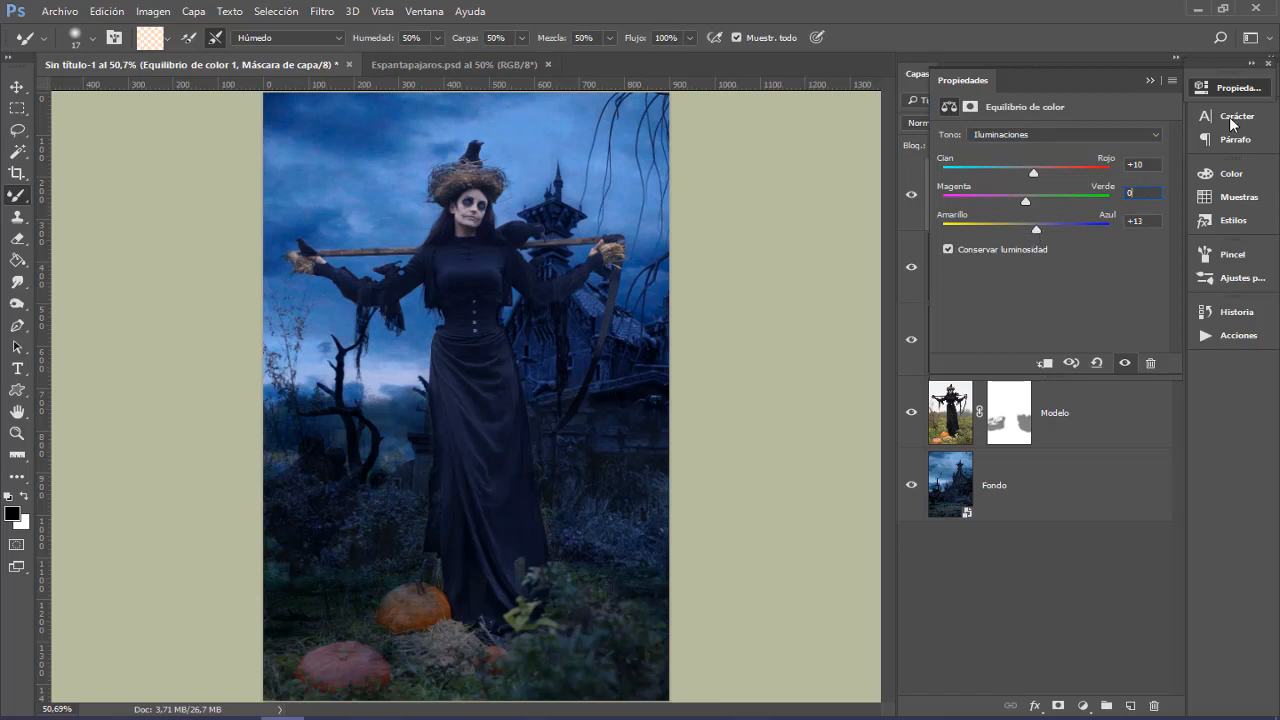
{"action": "left_click", "coordinate": [1240, 90]}
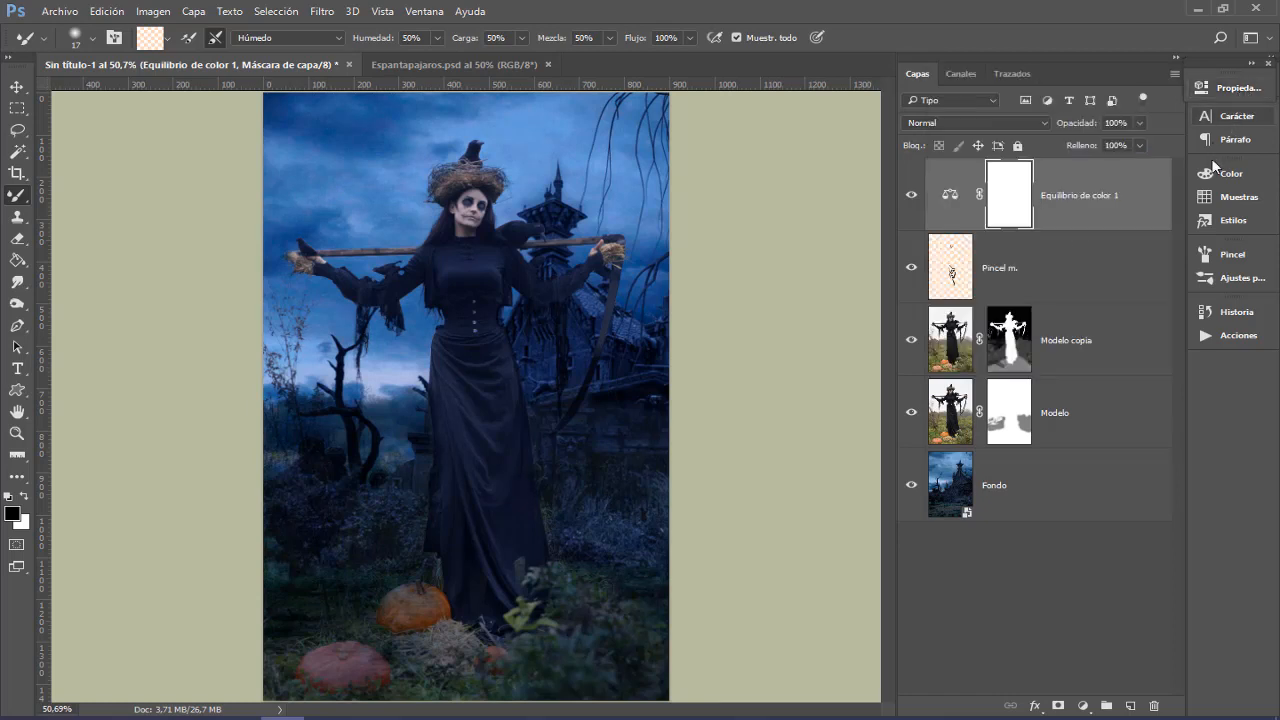
Step: Compare the image with and without the Color Balance adjustment
{"action": "left_click", "coordinate": [913, 195]}
{"action": "left_click", "coordinate": [913, 195]}
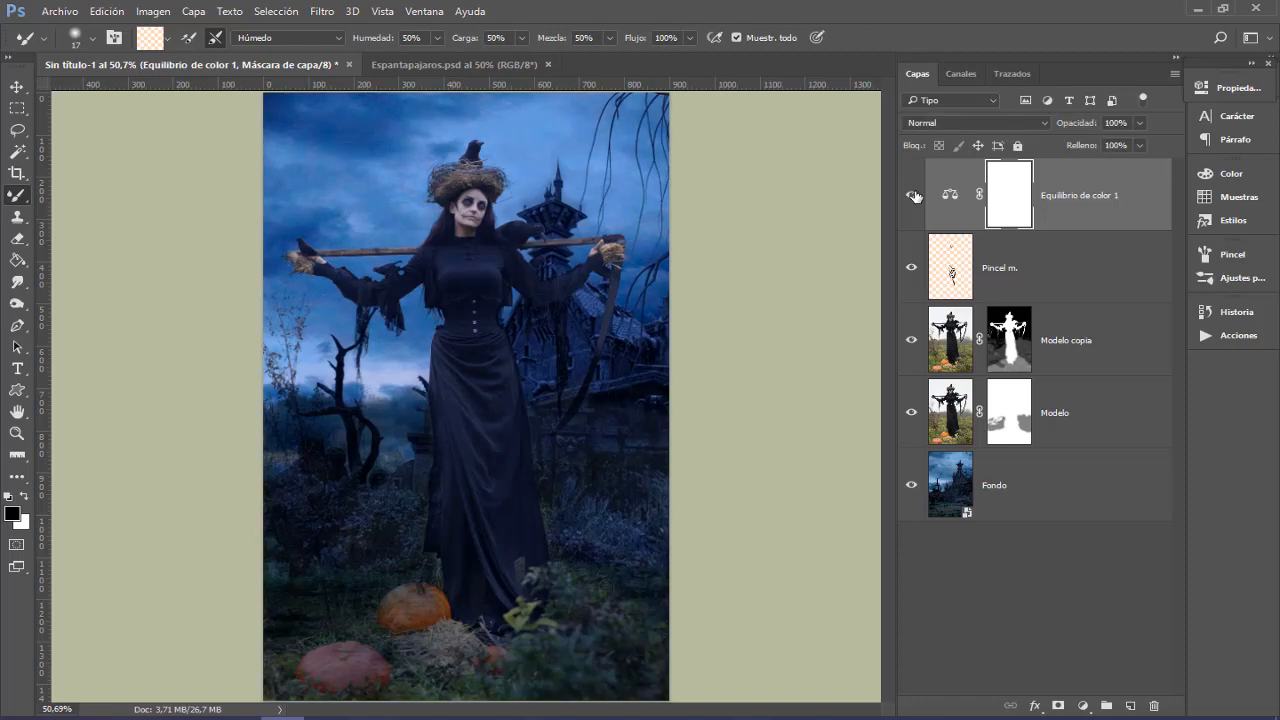
{"action": "left_click", "coordinate": [913, 195]}
{"action": "left_click", "coordinate": [913, 195]}
Step: Add a solid colour fill layer in dark violet-blue #170449 above the Color Balance layer
{"action": "left_click", "coordinate": [1083, 706]}
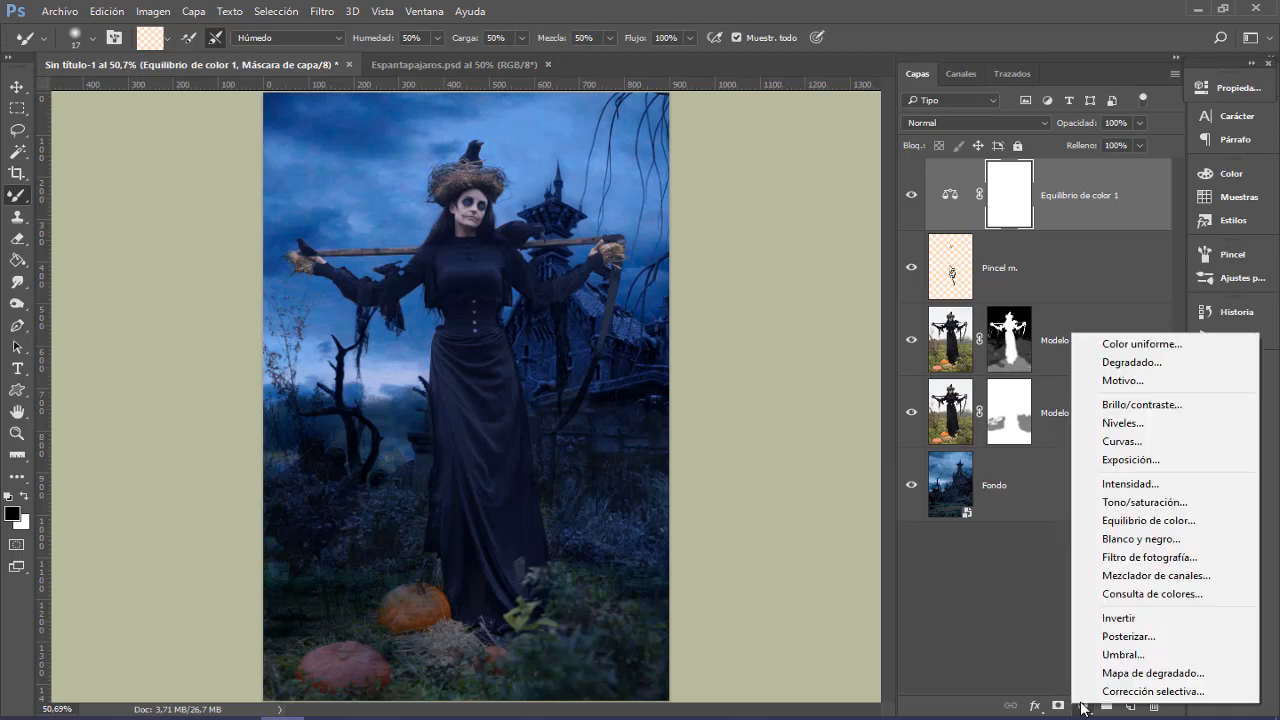
{"action": "left_click", "coordinate": [1126, 343]}
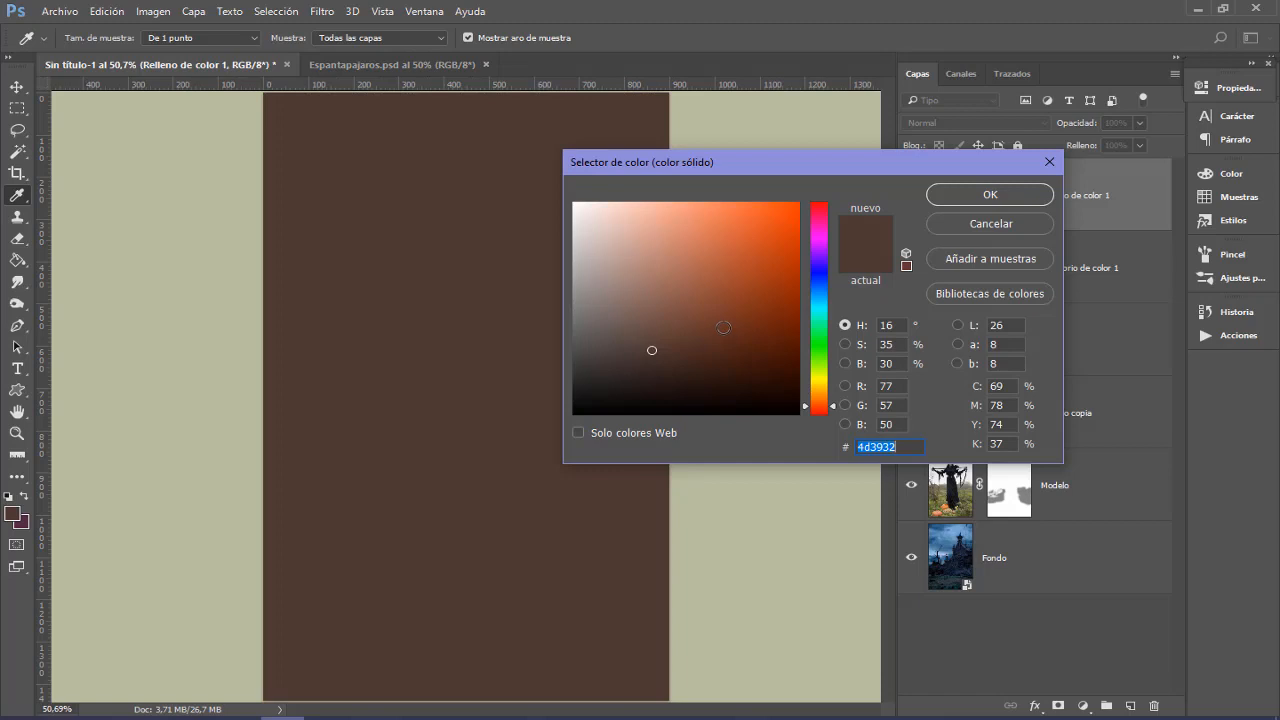
{"action": "left_click_drag", "start_coordinate": [824, 290], "coordinate": [826, 270]}
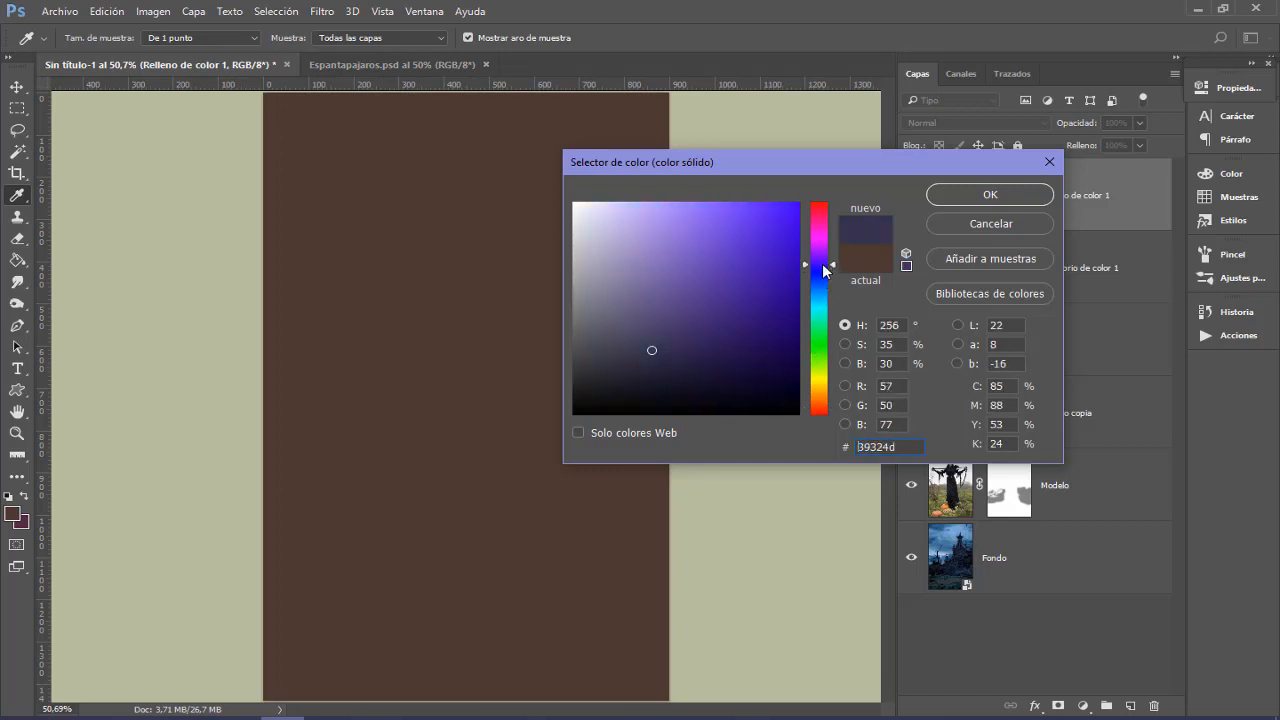
{"action": "mouse_move", "coordinate": [752, 305]}
{"action": "left_mouse_down"}
{"action": "mouse_move", "coordinate": [740, 294]}
{"action": "mouse_move", "coordinate": [734, 308]}
{"action": "left_mouse_up"}
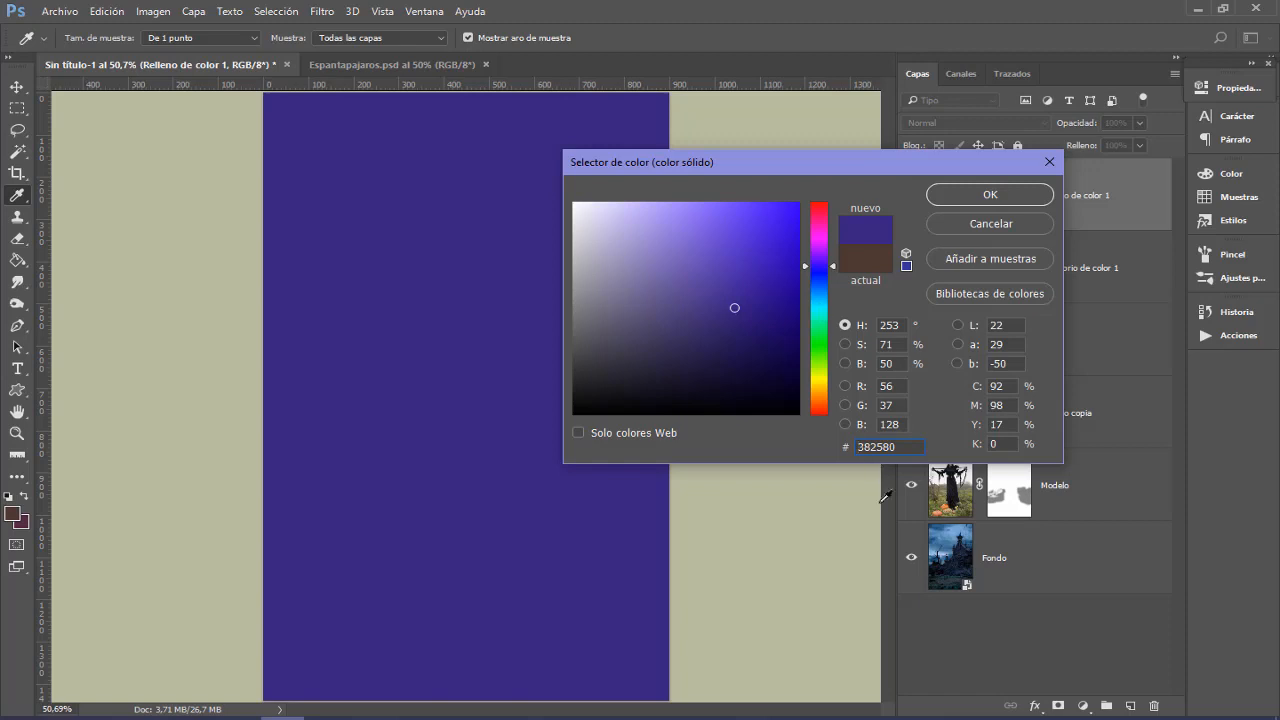
{"action": "left_click_drag", "start_coordinate": [898, 446], "coordinate": [834, 443]}
{"action": "type", "text": "17"}
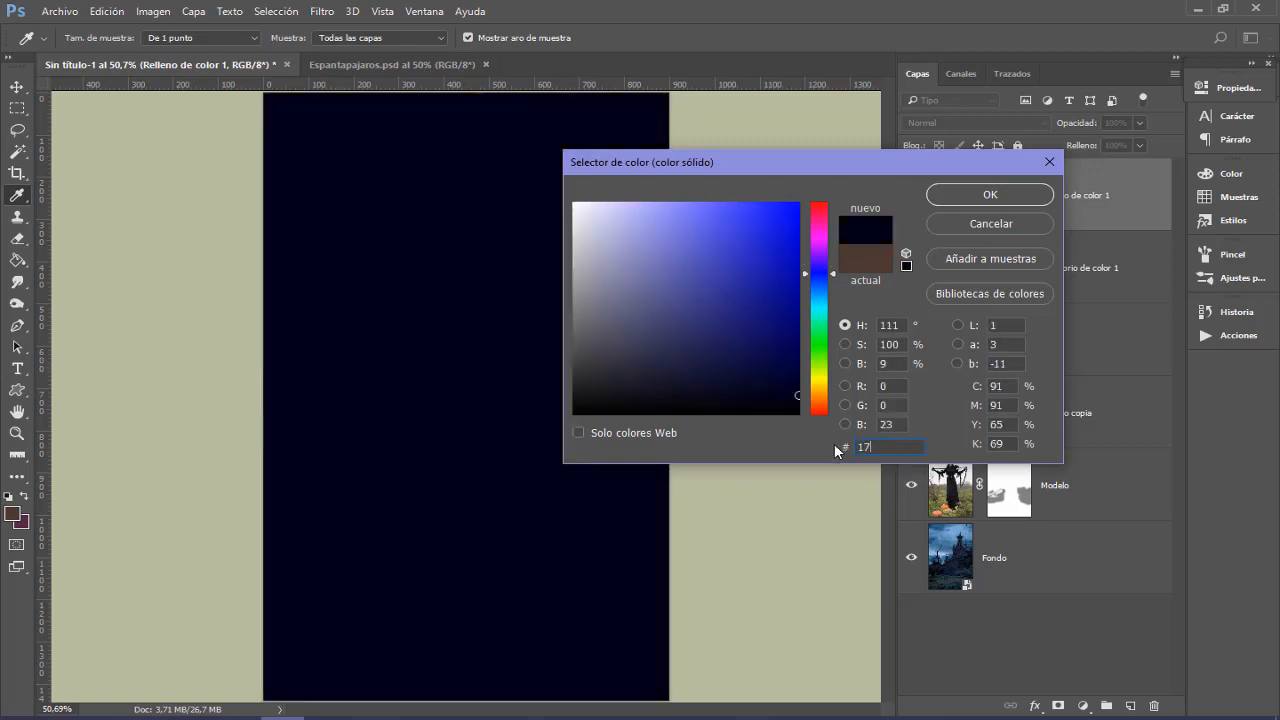
{"action": "type", "text": "0449"}
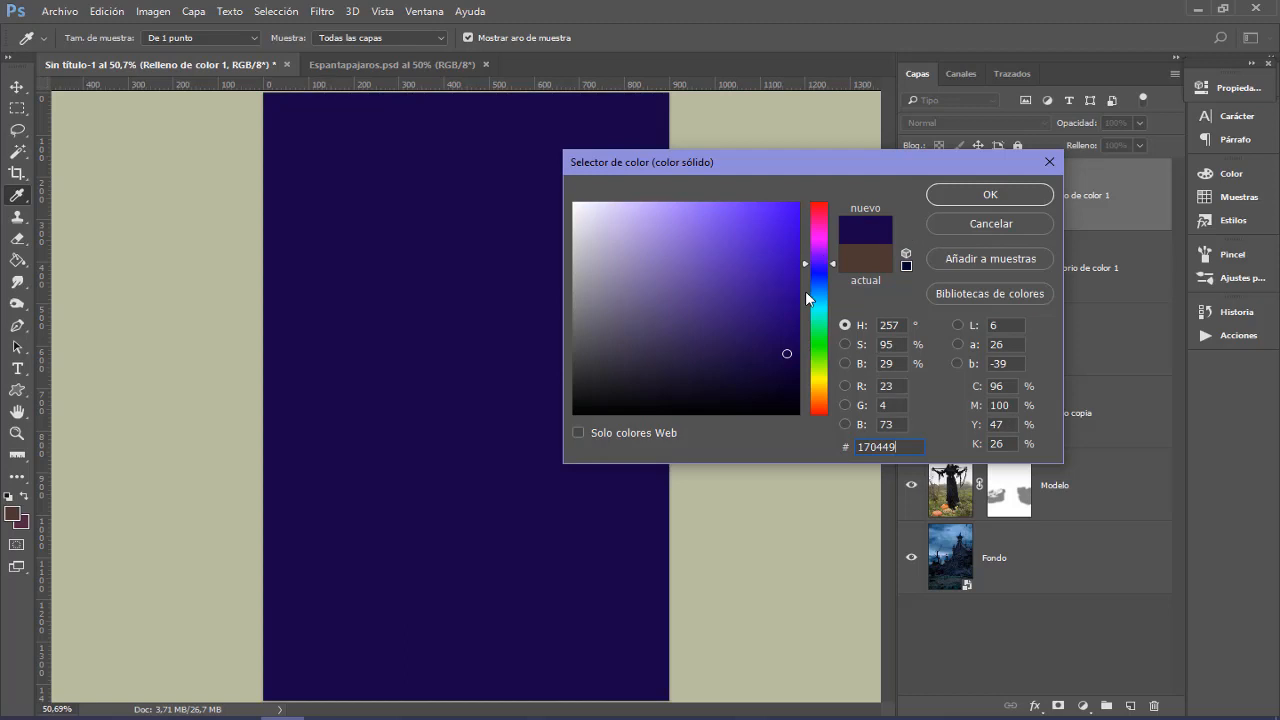
{"action": "left_click", "coordinate": [990, 196]}
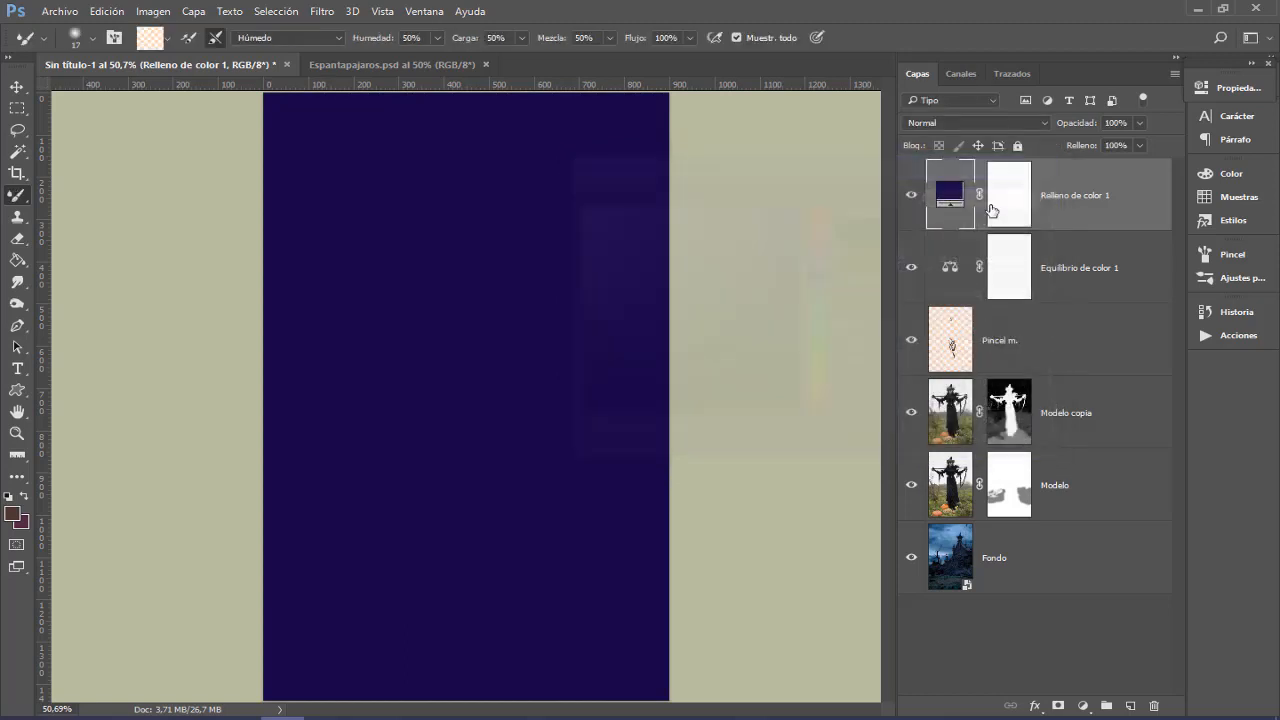
Step: Blend the colour fill layer in Screen (Trama) mode at 60% opacity
{"action": "left_click", "coordinate": [945, 123]}
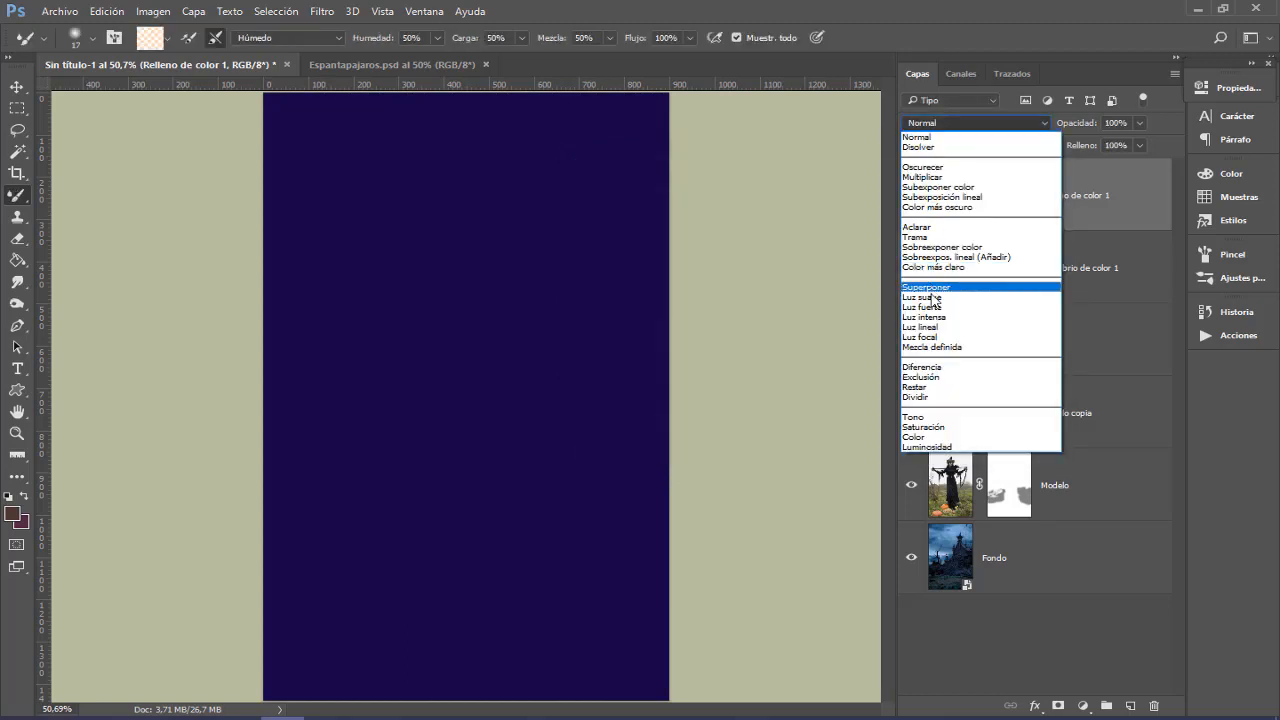
{"action": "left_click", "coordinate": [932, 232]}
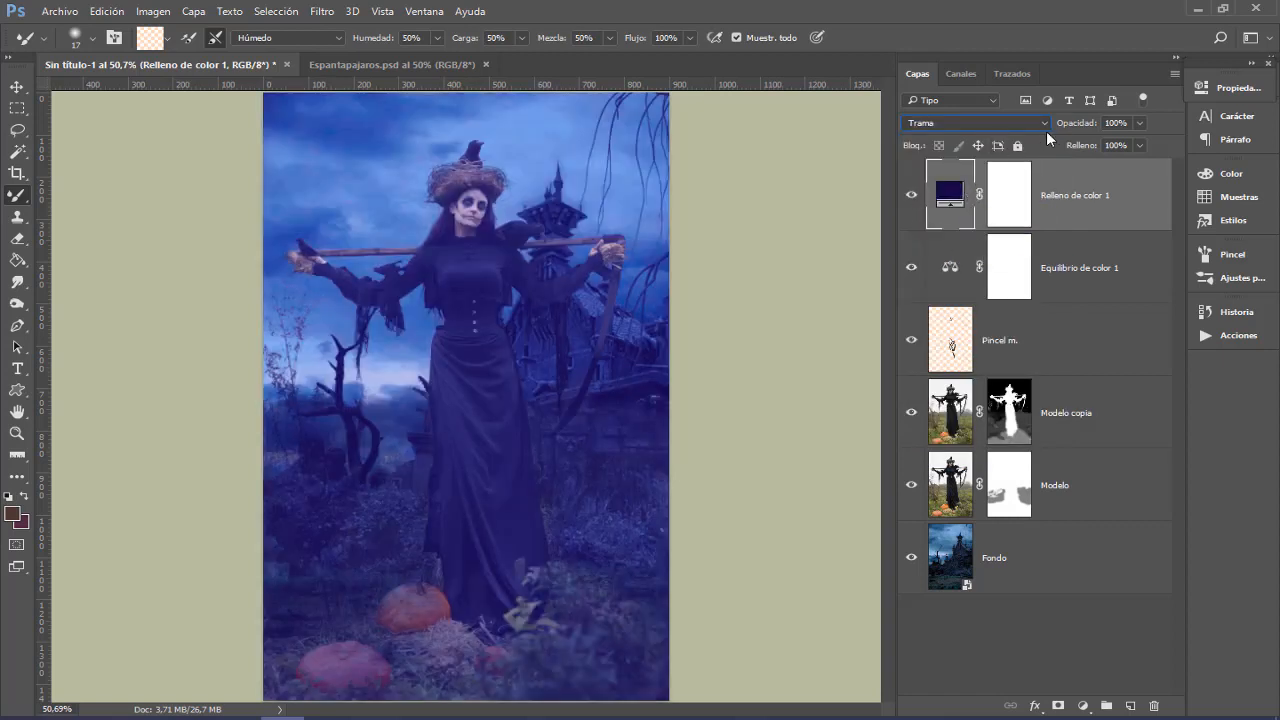
{"action": "left_click_drag", "start_coordinate": [1080, 128], "coordinate": [1045, 125]}
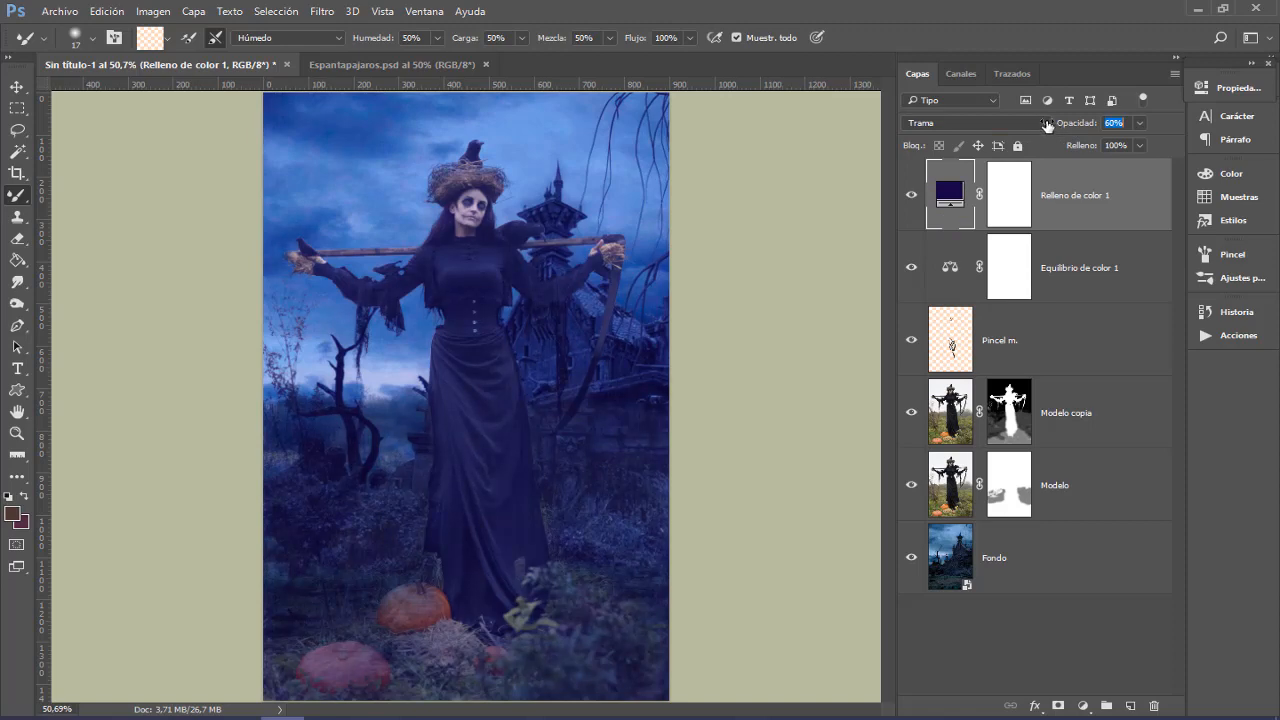
Step: Compare the image with and without the colour fill layer
{"action": "left_click", "coordinate": [911, 196]}
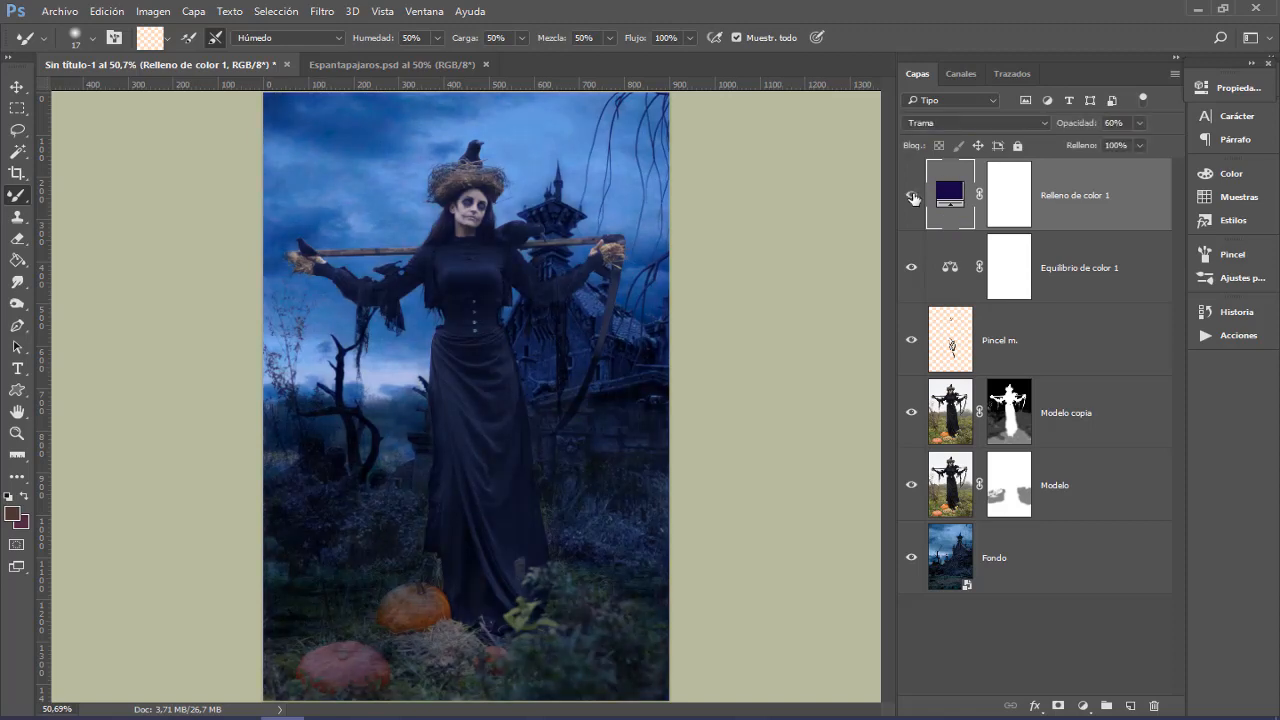
{"action": "left_click", "coordinate": [912, 197]}
{"action": "left_click", "coordinate": [912, 197]}
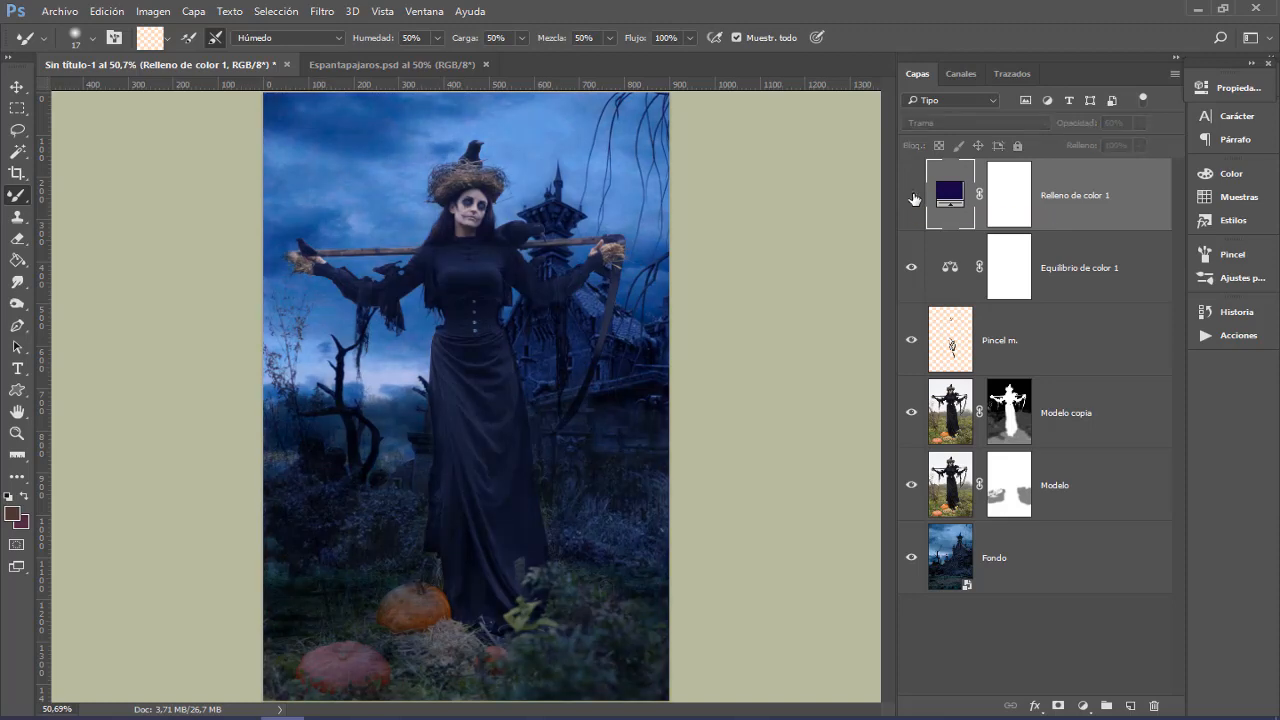
{"action": "left_click", "coordinate": [912, 197]}
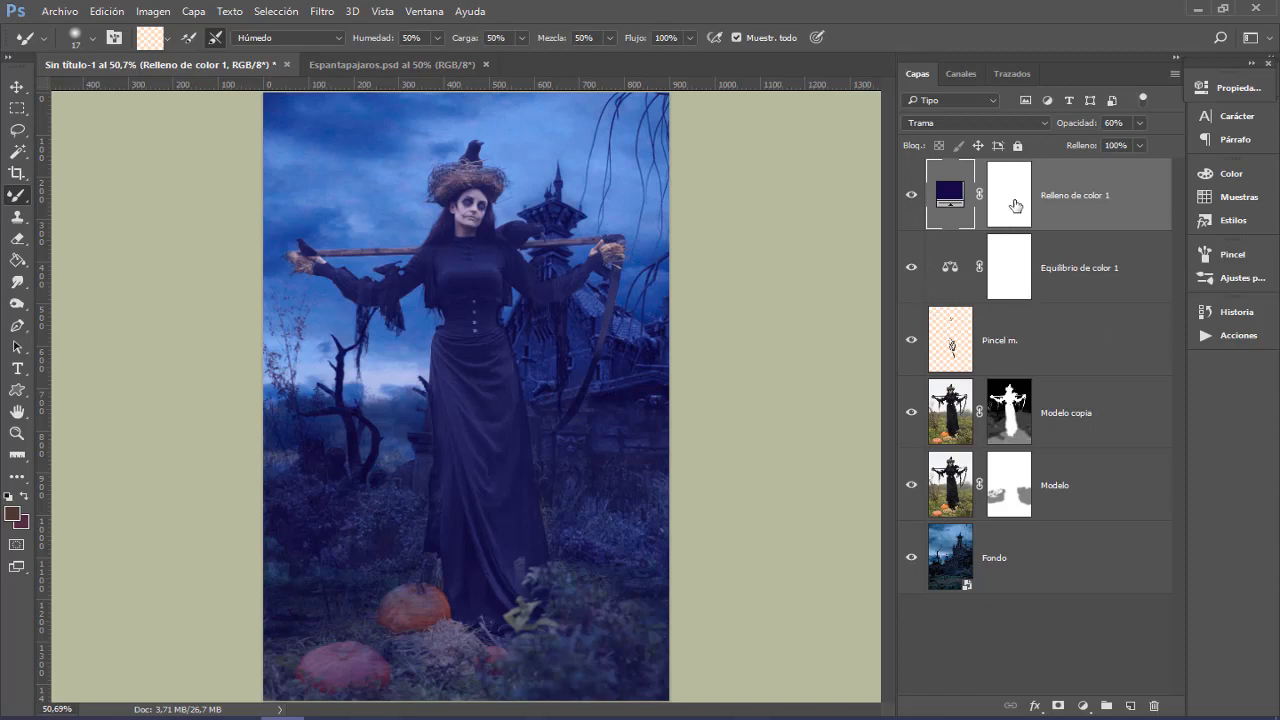
Step: Group the Pincel m., Modelo copia and Modelo layers and name the group Chica
{"action": "left_click", "coordinate": [1040, 342]}
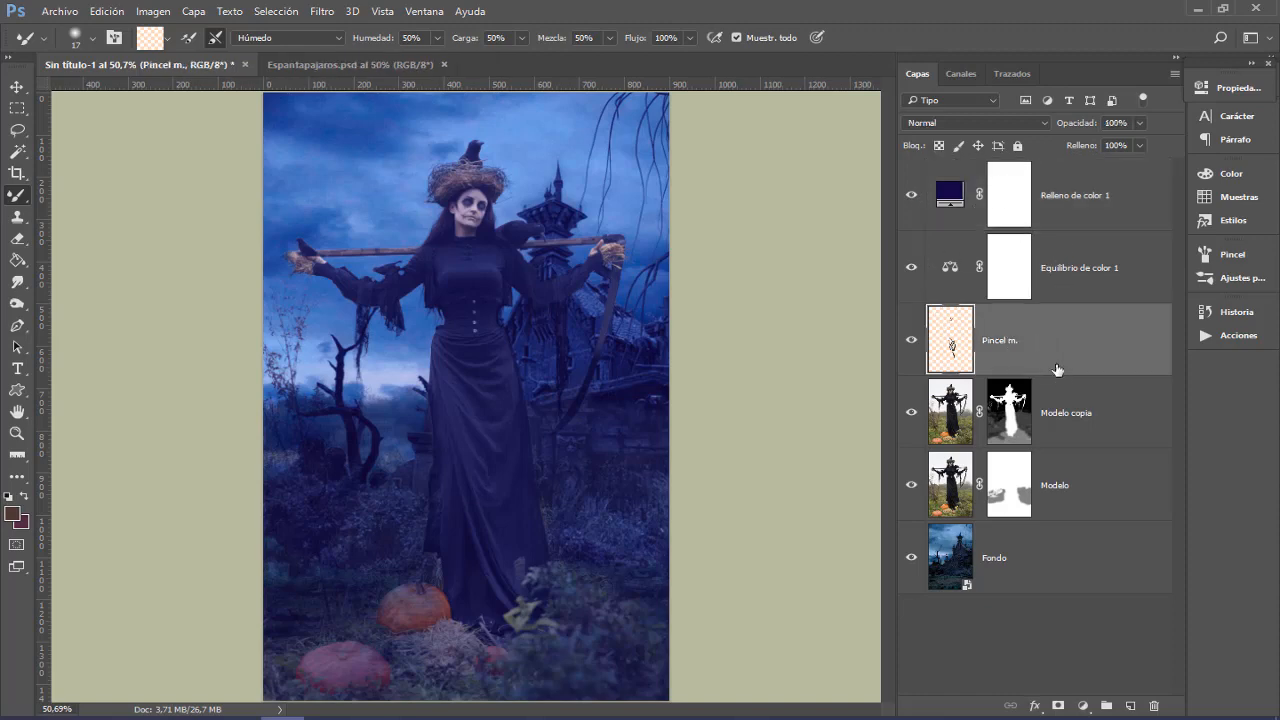
{"action": "left_click", "coordinate": [1062, 500], "text": "shift"}
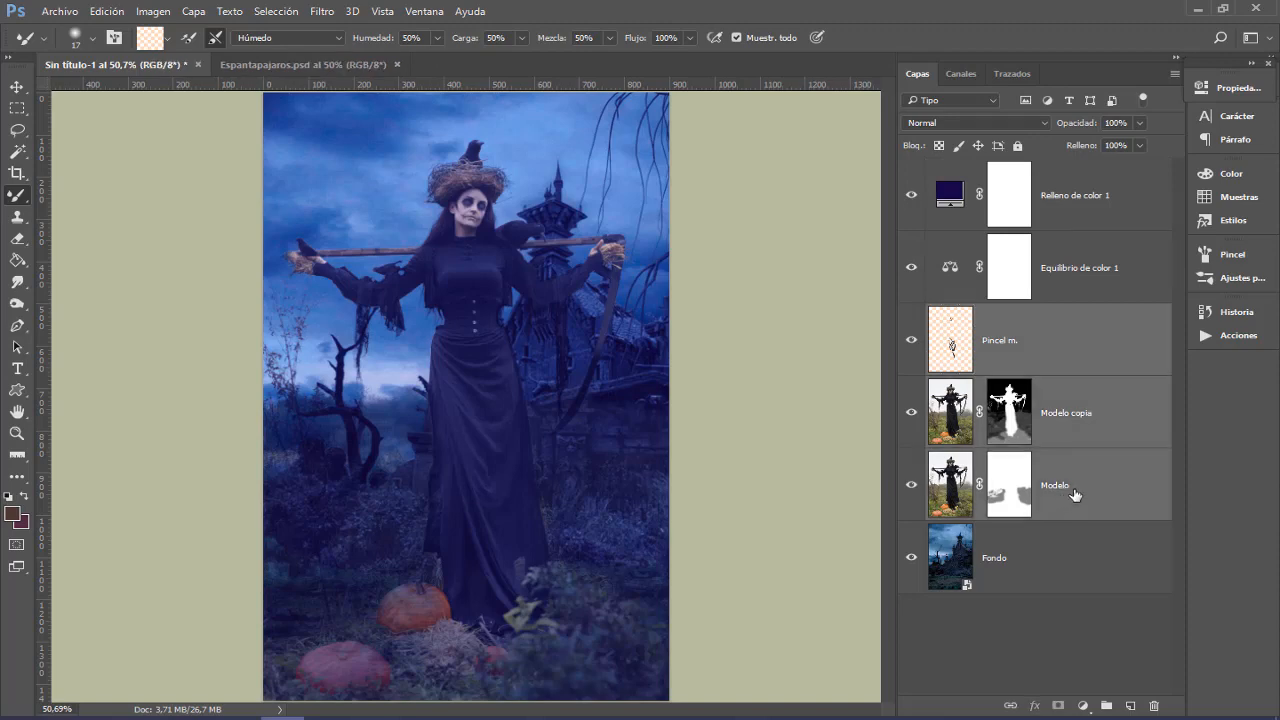
{"action": "key", "text": "ctrl+g"}
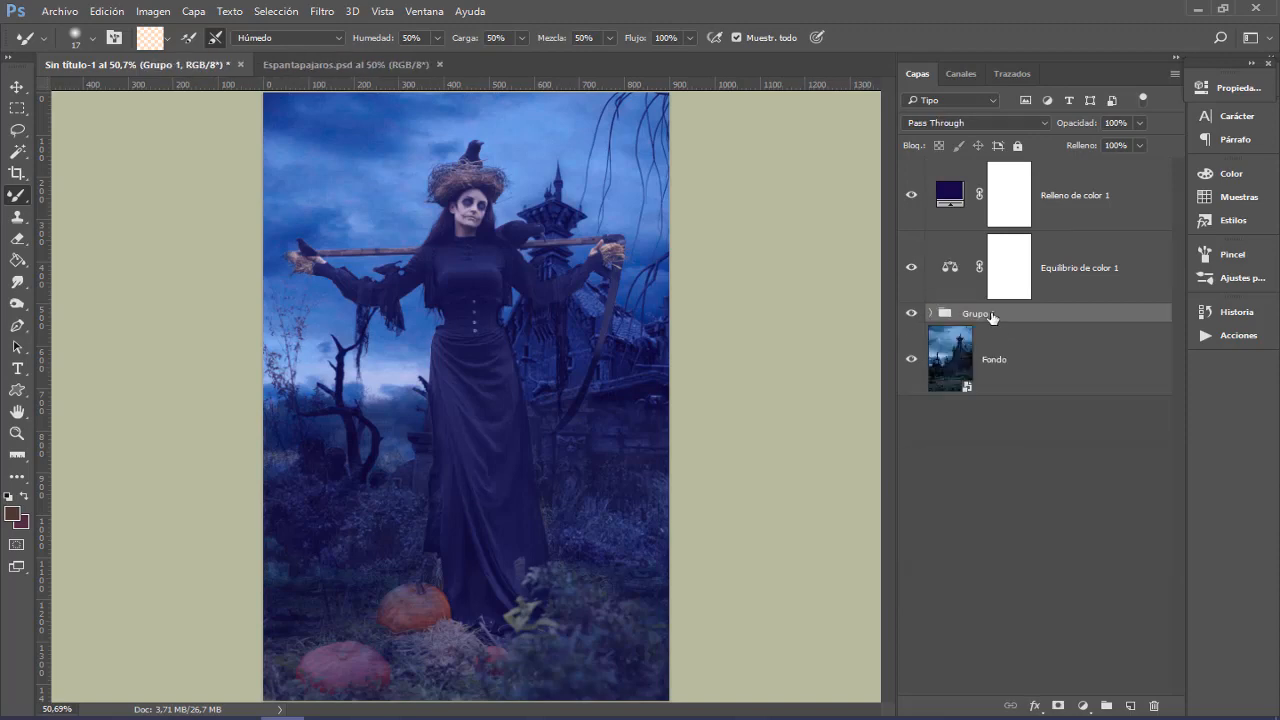
{"action": "double_click", "coordinate": [992, 316]}
{"action": "type", "text": "Chica"}
{"action": "key", "text": "Return"}
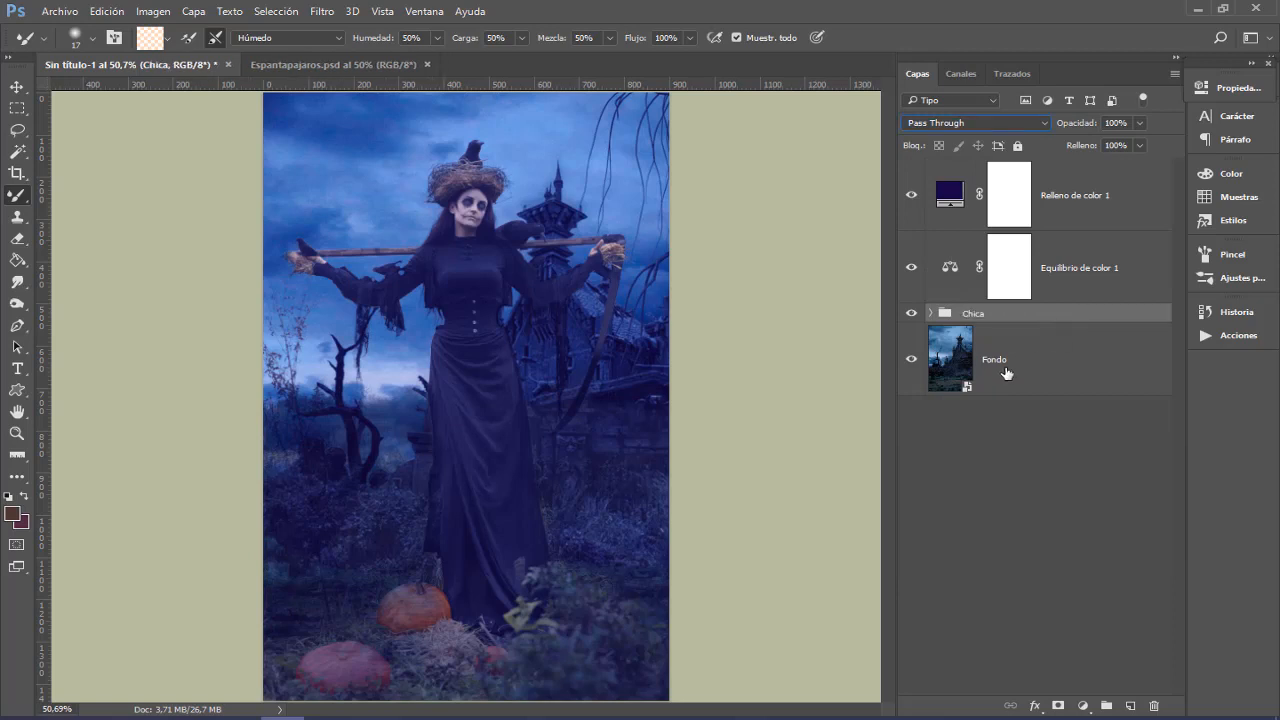
Step: Move the castle background on the Fondo layer slightly left and down behind the model
{"action": "left_click", "coordinate": [1005, 374]}
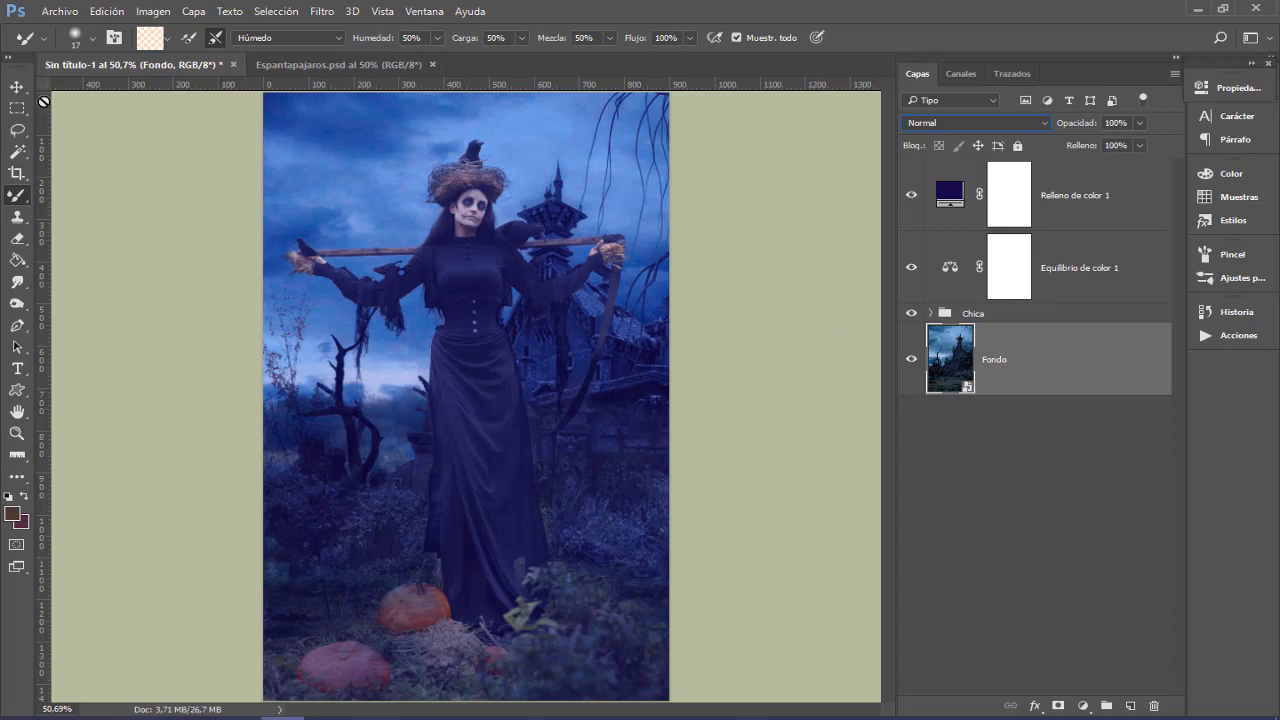
{"action": "left_click", "coordinate": [16, 87]}
{"action": "left_click_drag", "start_coordinate": [576, 484], "coordinate": [551, 494]}
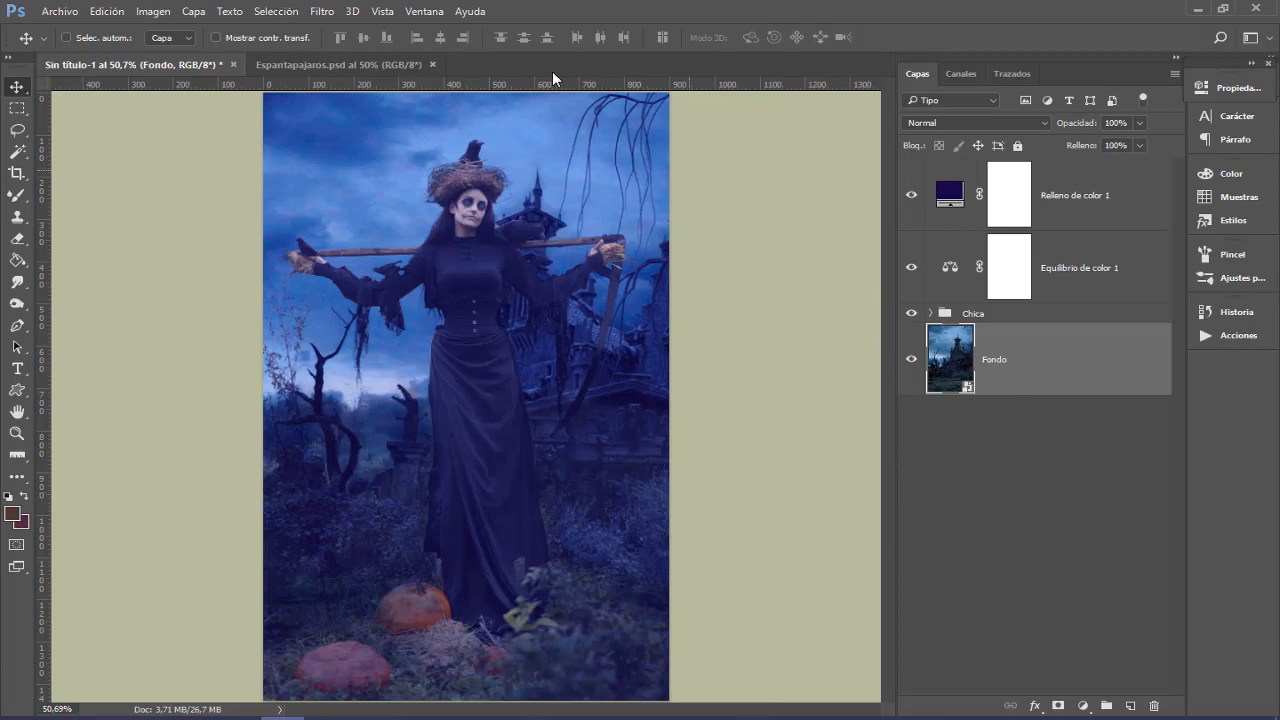
Step: Apply a Gaussian blur with a 3-pixel radius to the castle background on the Fondo layer
{"action": "left_click", "coordinate": [322, 11]}
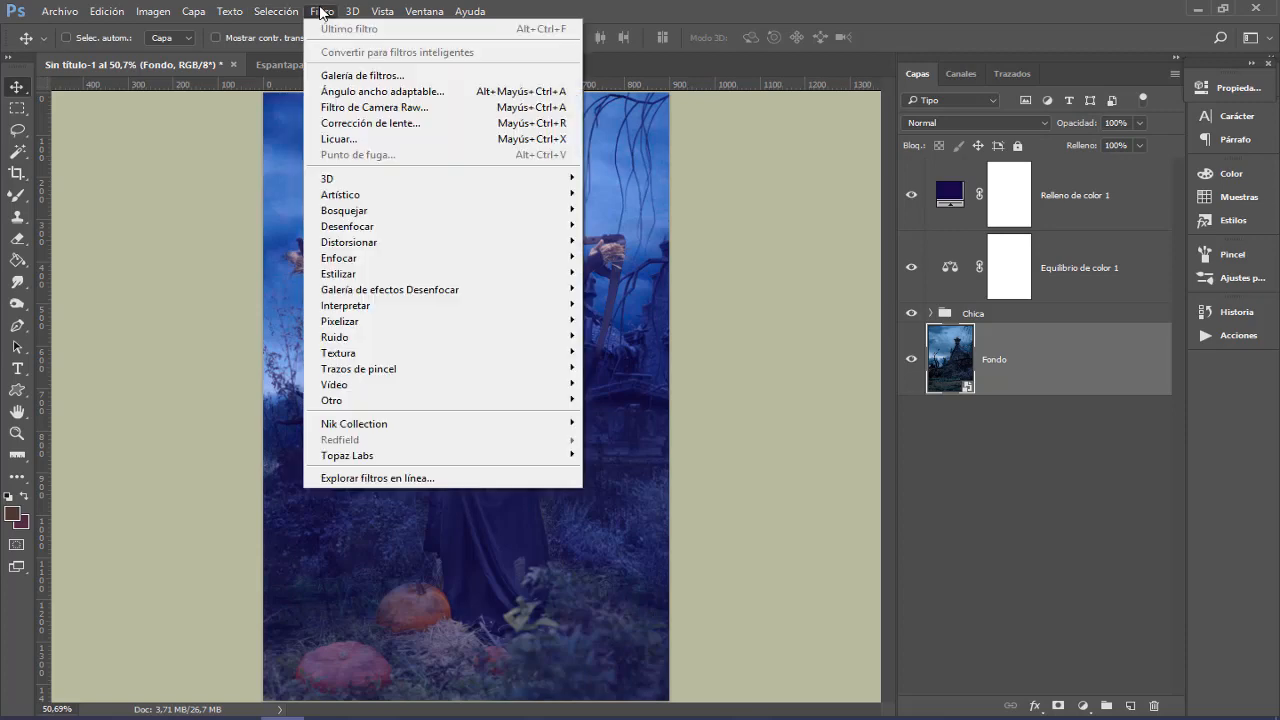
{"action": "mouse_move", "coordinate": [400, 226]}
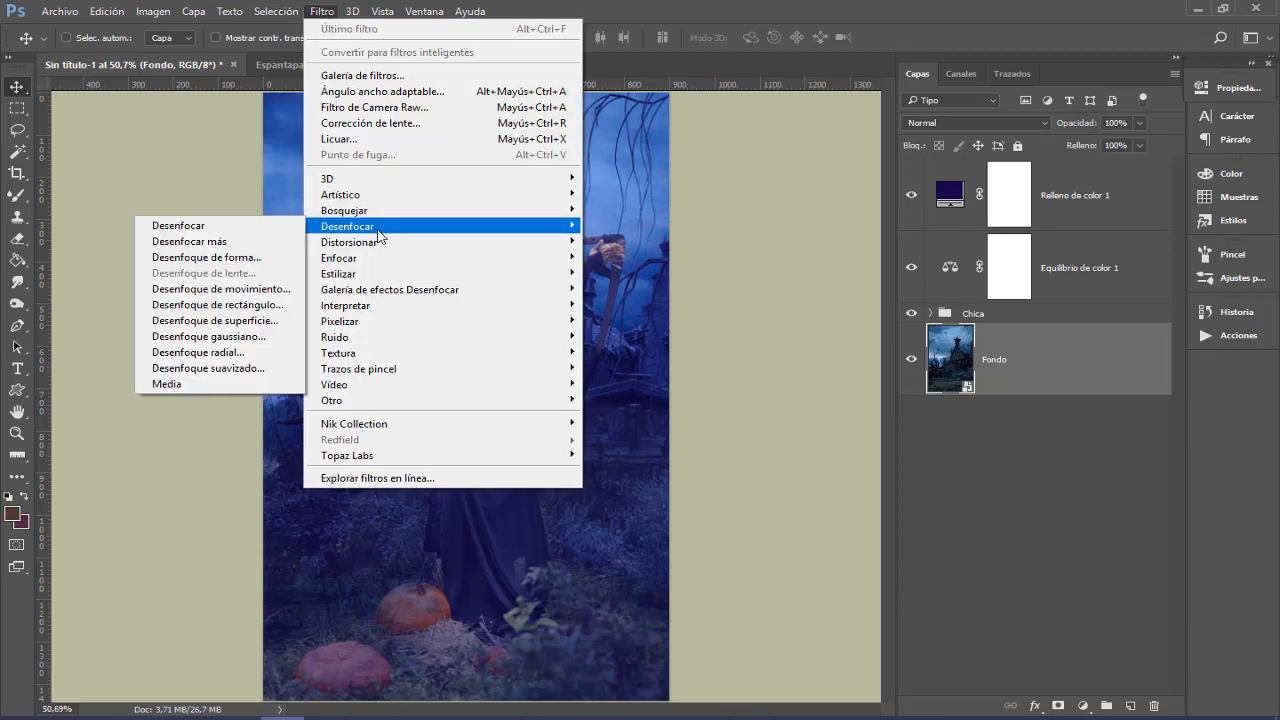
{"action": "left_click", "coordinate": [270, 336]}
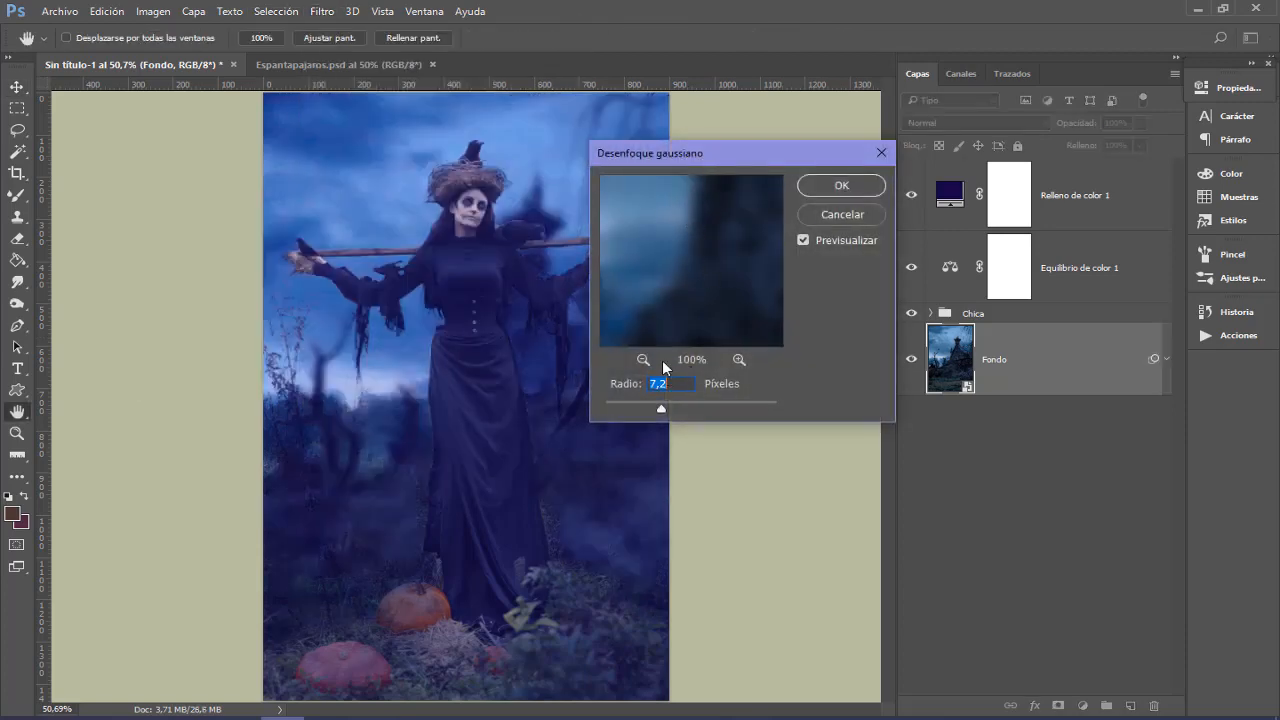
{"action": "type", "text": "3"}
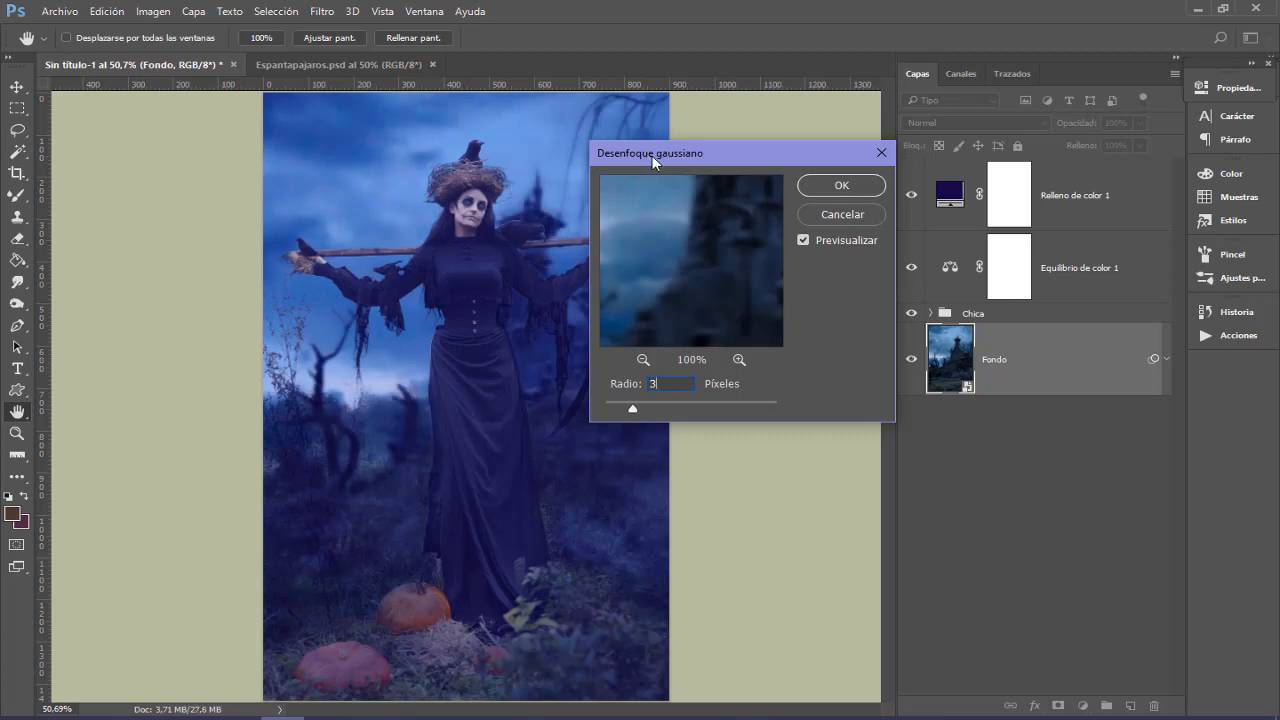
{"action": "left_click_drag", "start_coordinate": [654, 162], "coordinate": [681, 149]}
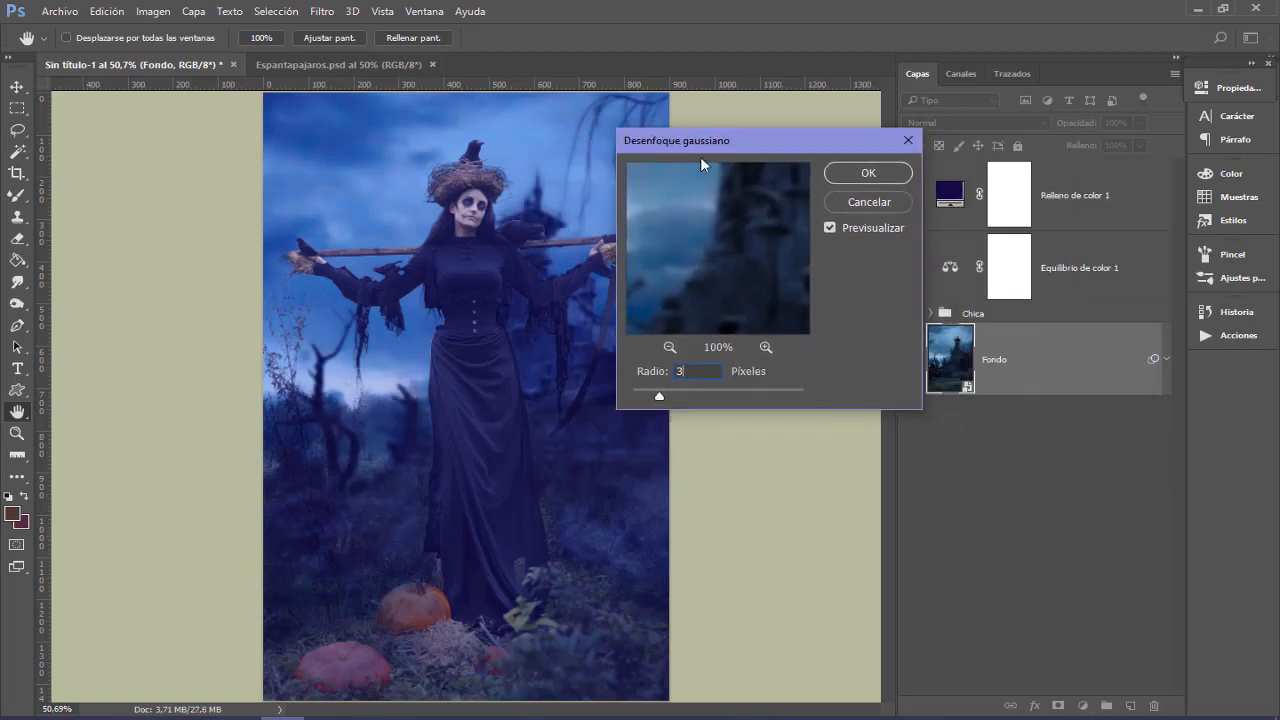
{"action": "left_click", "coordinate": [863, 174]}
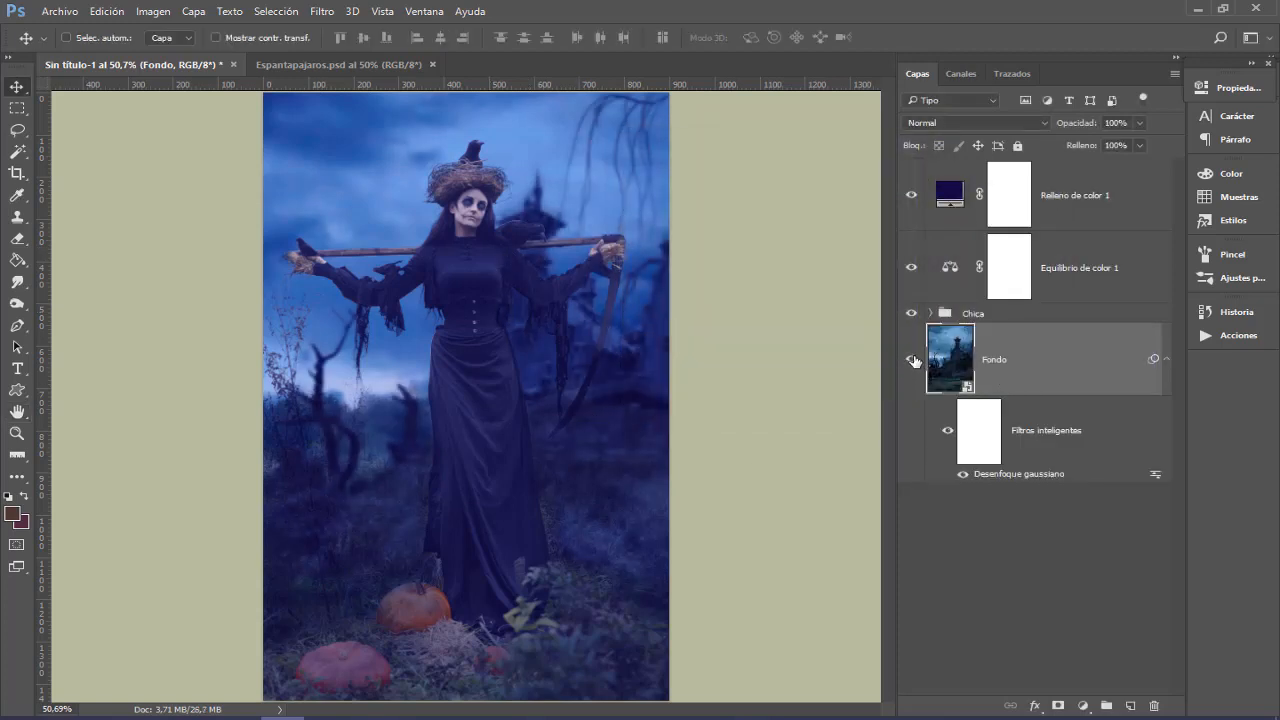
Step: Compare the castle background with and without its smart-filter blur
{"action": "left_click", "coordinate": [947, 431]}
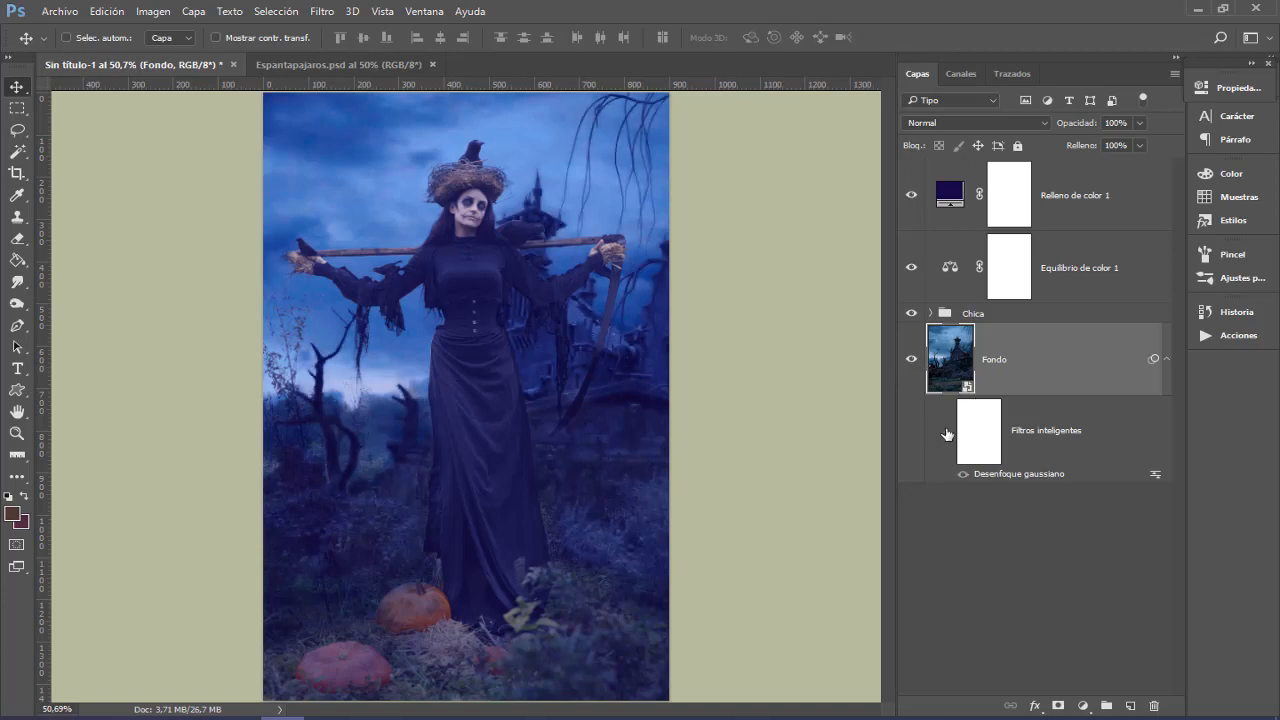
{"action": "left_click", "coordinate": [947, 432]}
{"action": "left_click", "coordinate": [947, 432]}
{"action": "left_click", "coordinate": [947, 432]}
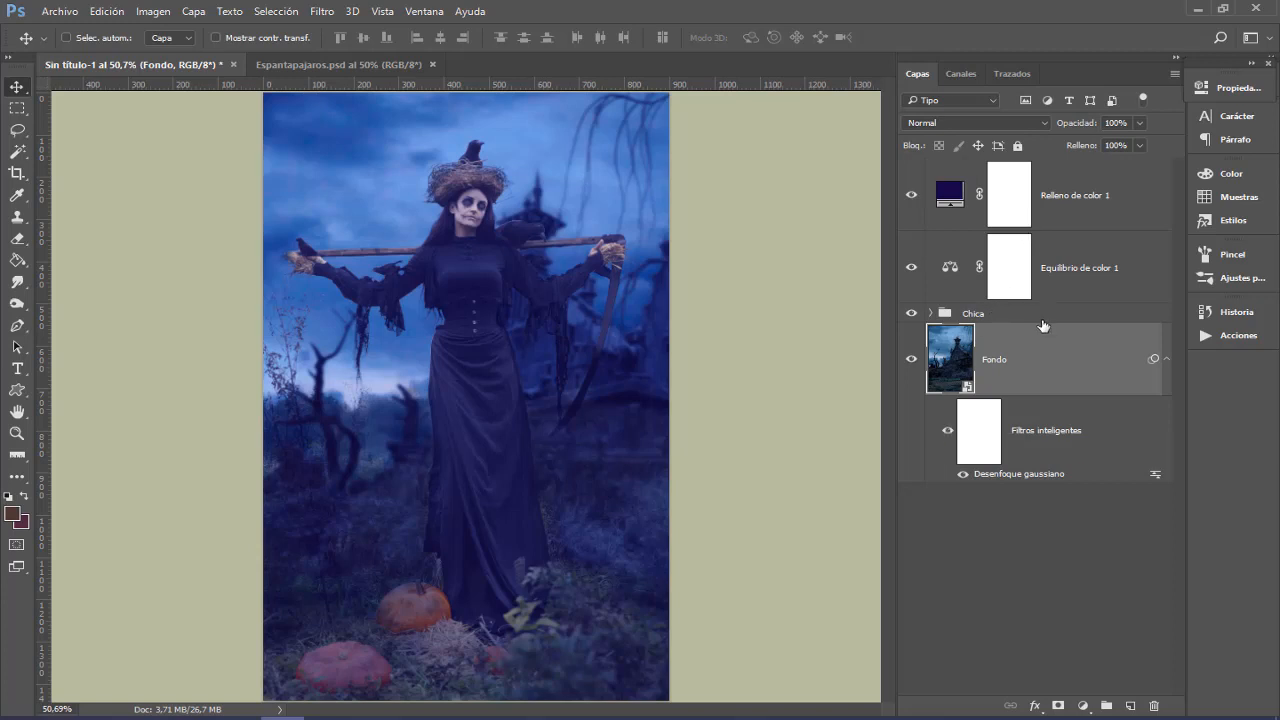
Step: Add a new empty layer between the Fondo layer and the Chica group
{"action": "left_click", "coordinate": [1060, 208]}
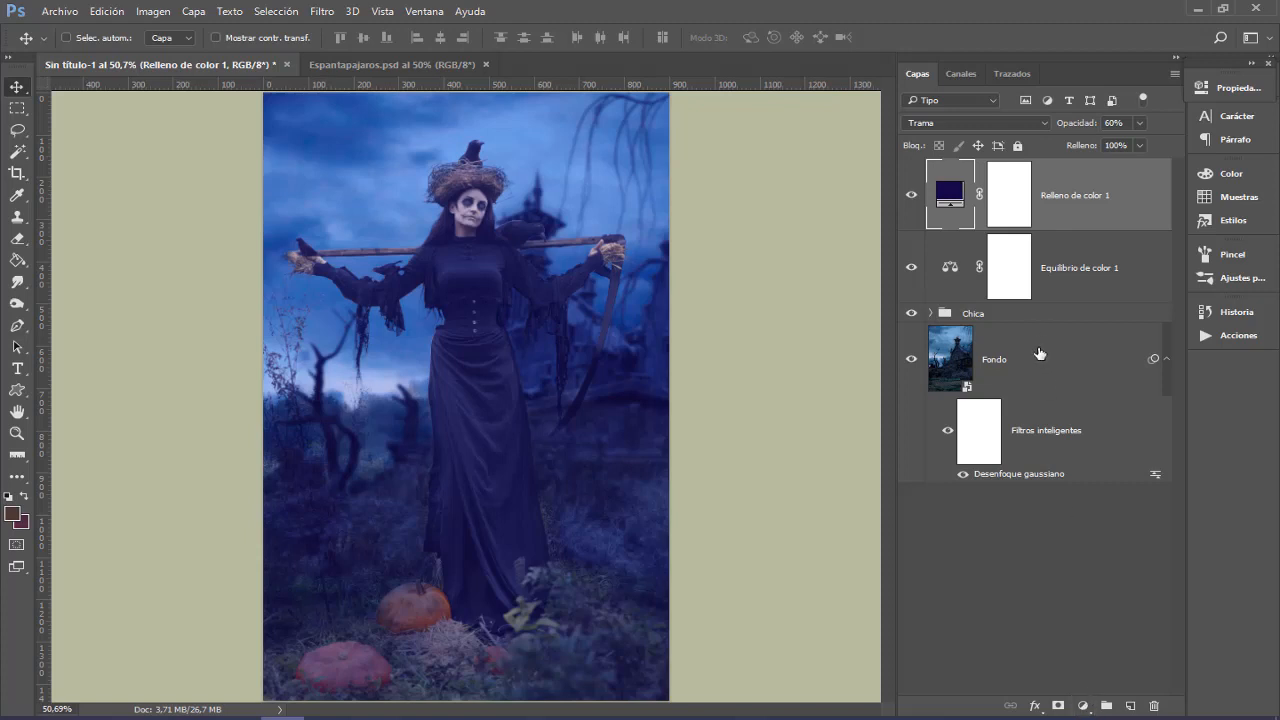
{"action": "left_click", "coordinate": [1000, 316]}
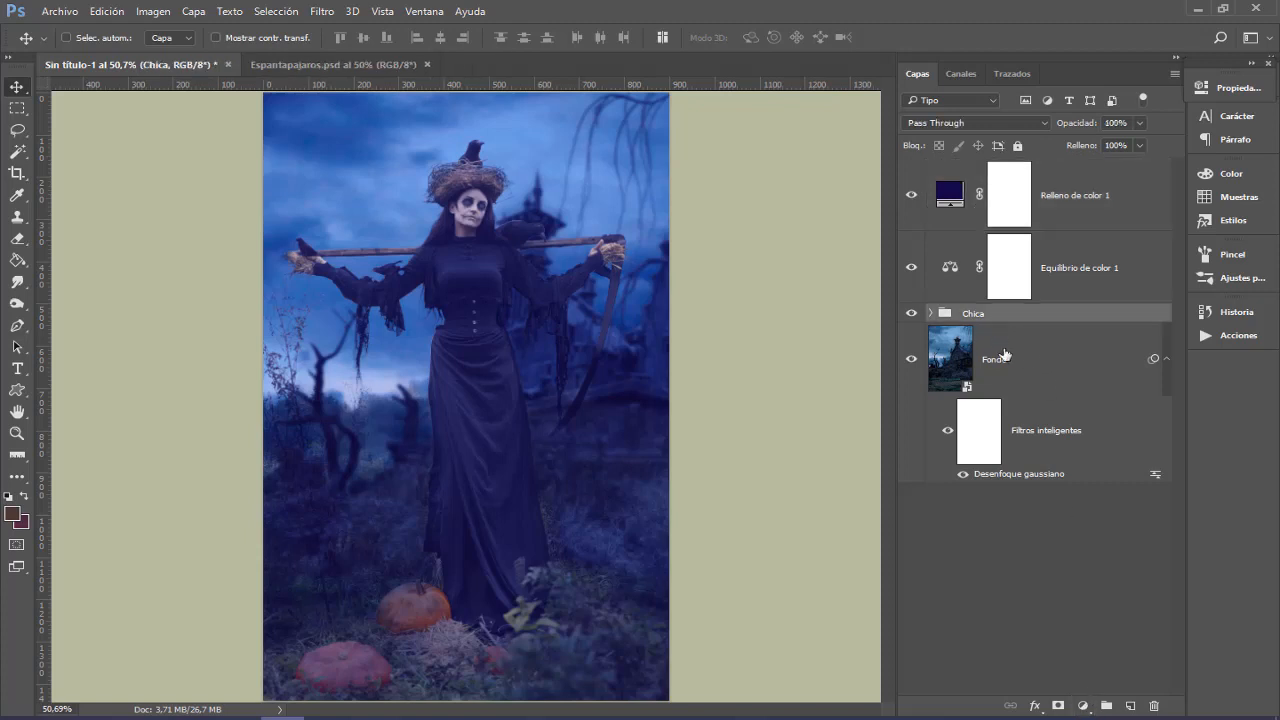
{"action": "left_click", "coordinate": [1001, 352]}
{"action": "left_click", "coordinate": [1138, 706]}
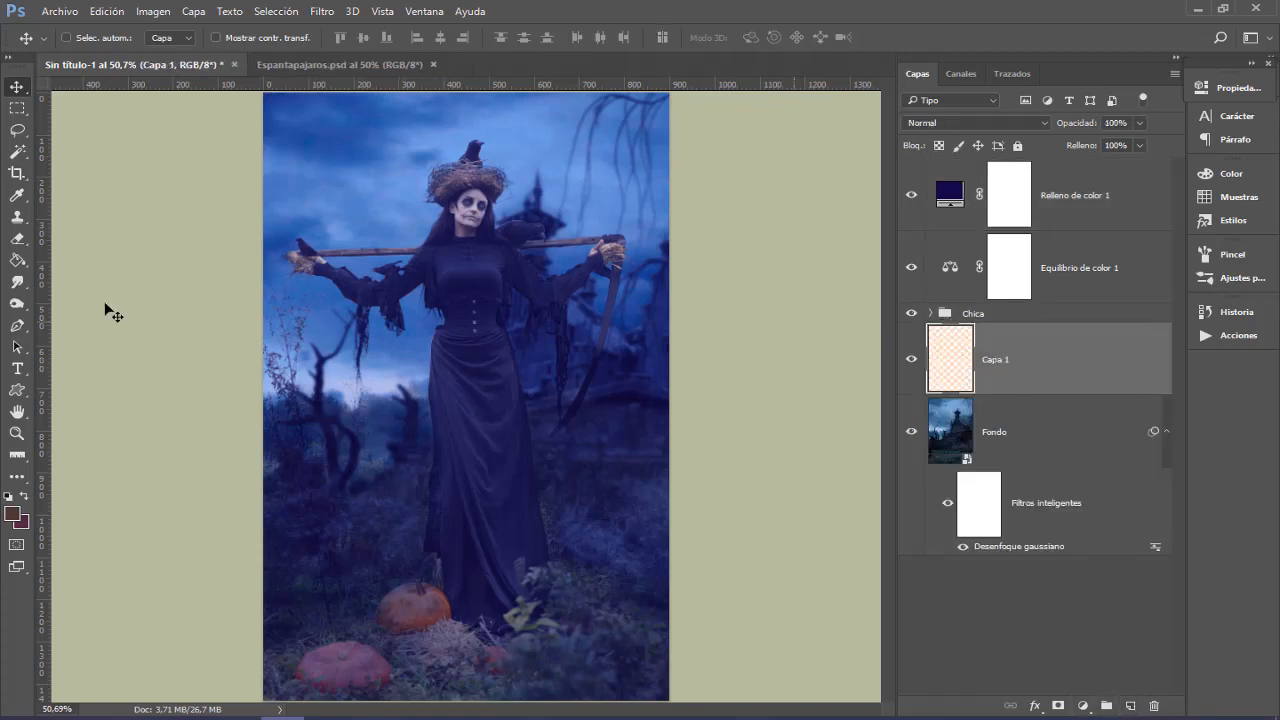
Step: Set the foreground colour to the orange-brown 753307
{"action": "left_click", "coordinate": [12, 514]}
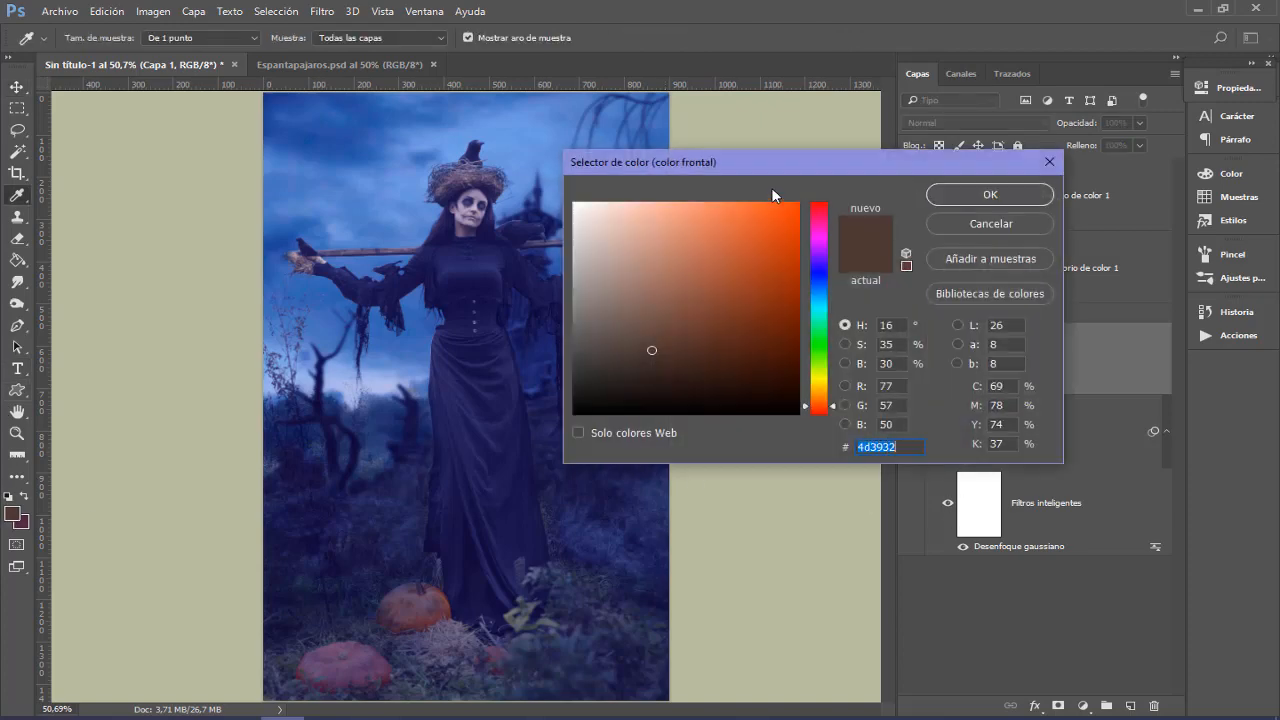
{"action": "left_click_drag", "start_coordinate": [818, 405], "coordinate": [818, 394]}
{"action": "left_click_drag", "start_coordinate": [771, 266], "coordinate": [781, 276]}
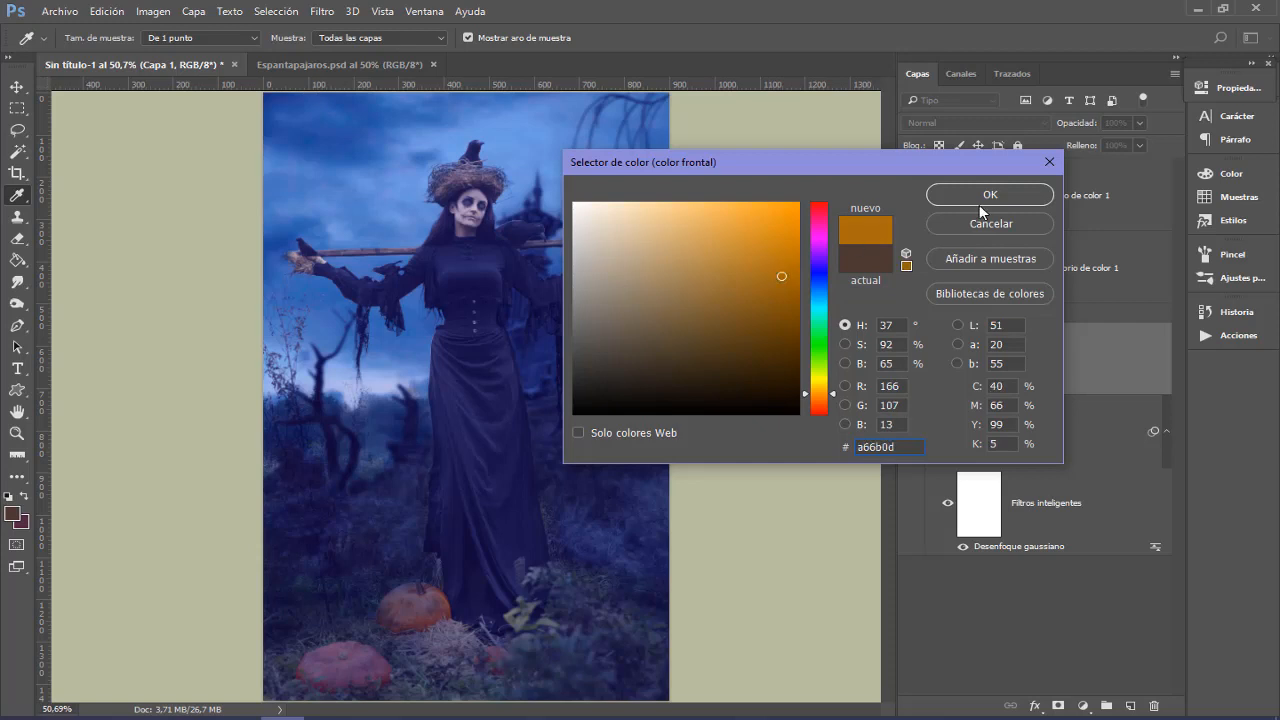
{"action": "left_click_drag", "start_coordinate": [896, 447], "coordinate": [803, 440]}
{"action": "type", "text": "7"}
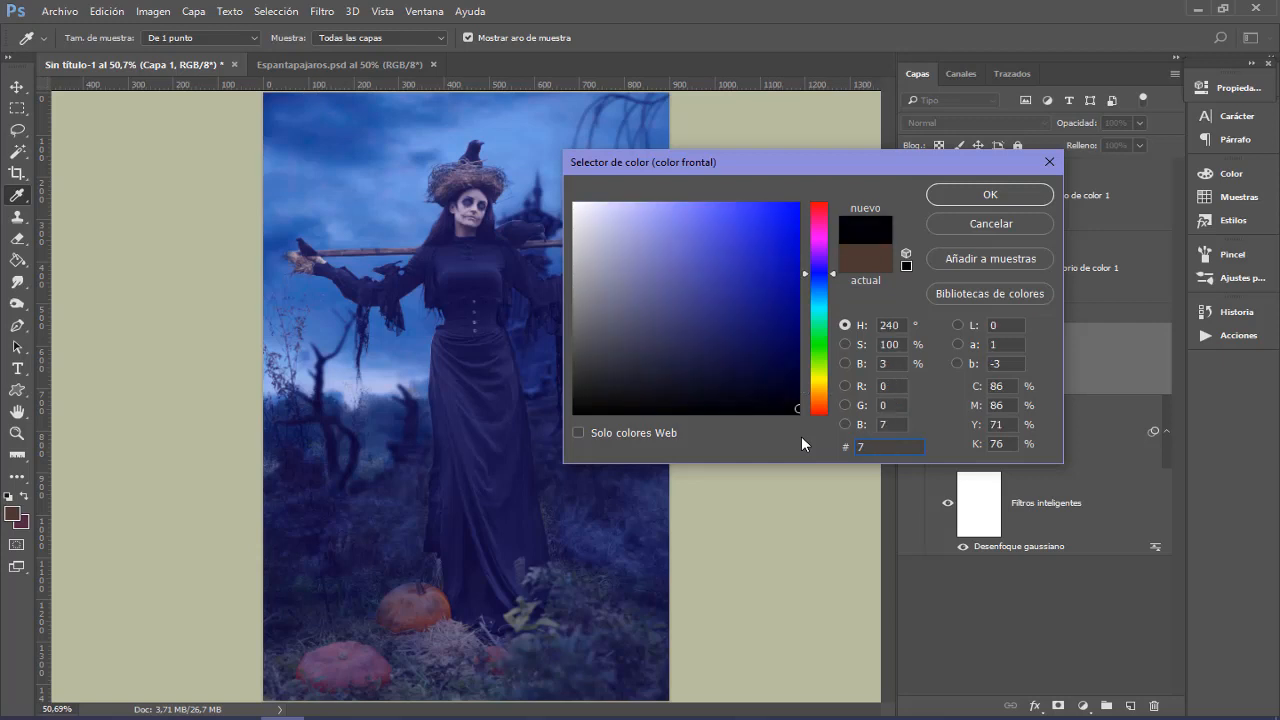
{"action": "type", "text": "5330"}
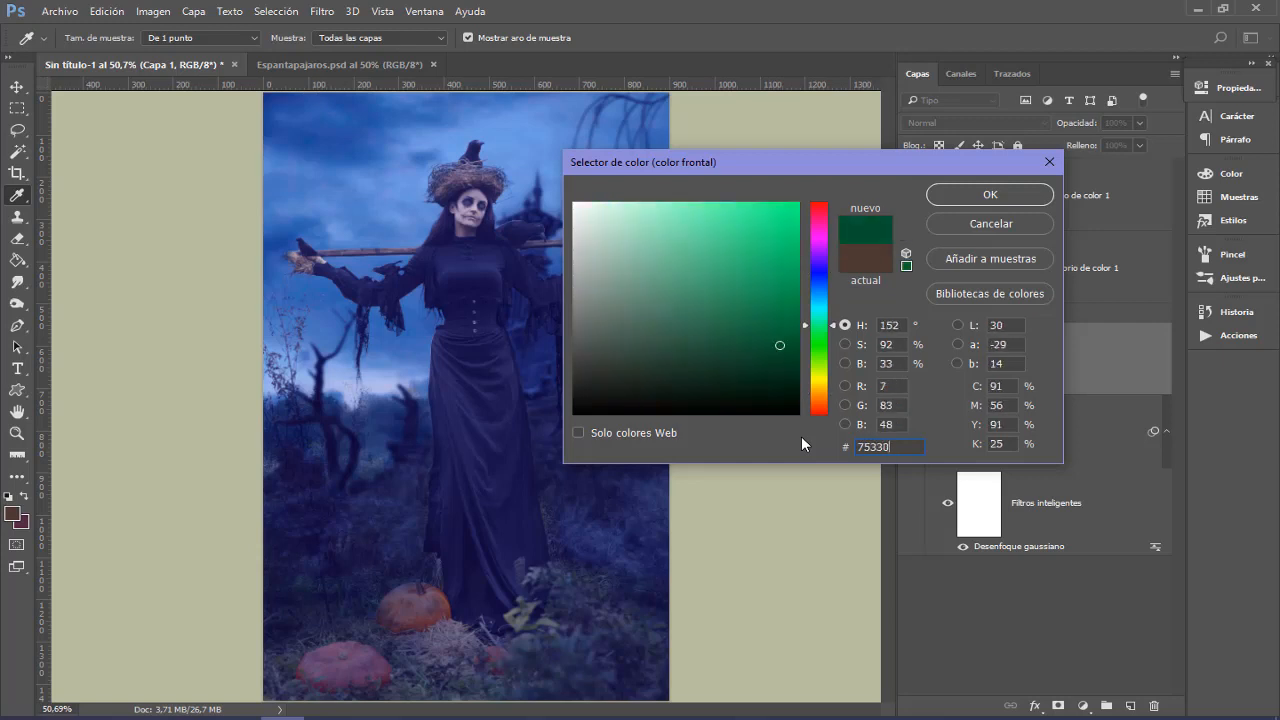
{"action": "type", "text": "7"}
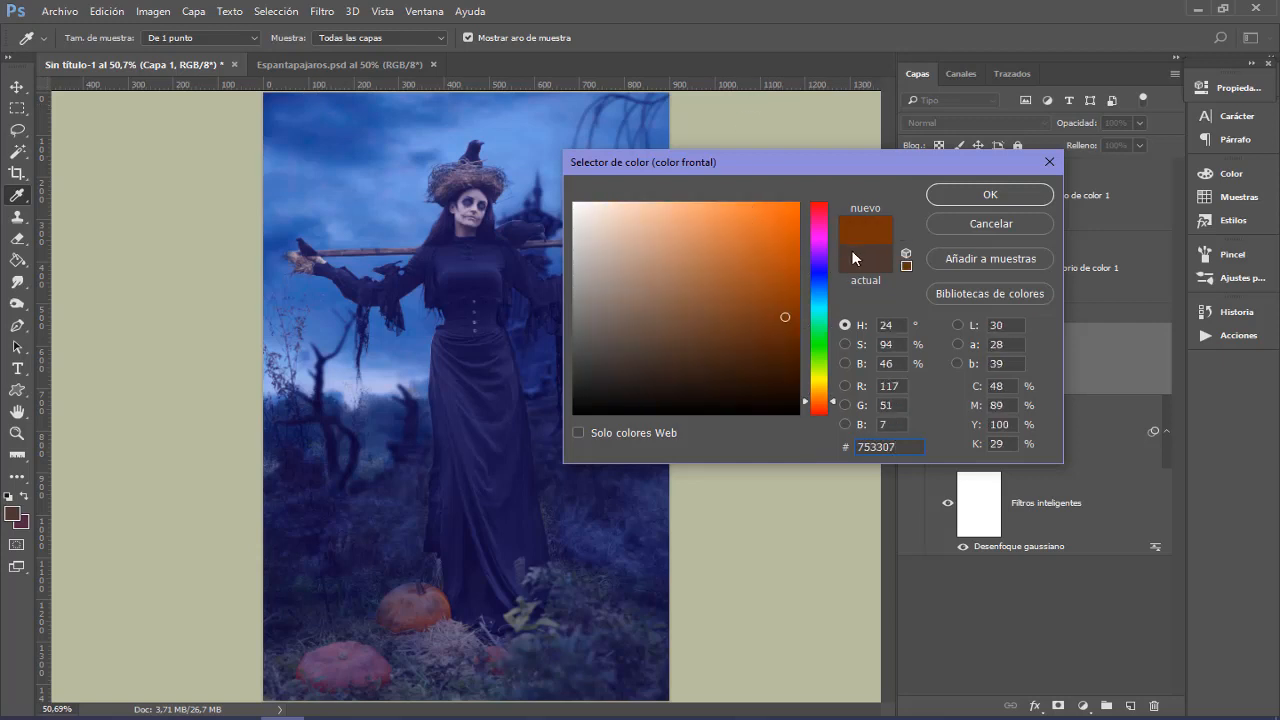
{"action": "left_click", "coordinate": [988, 200]}
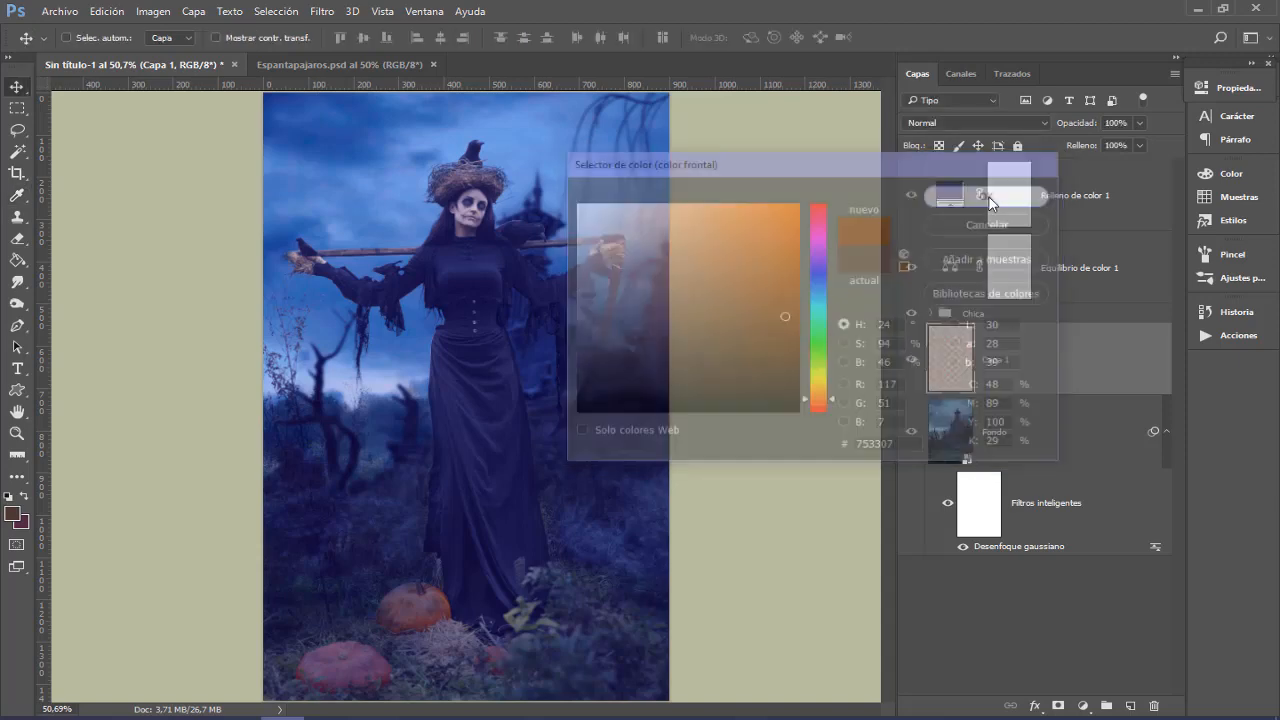
Step: Set Capa 1 to Sobreexpos. lineal (Añadir) and paint one soft glow behind the model with a 1079-pixel brush at 100% opacity
{"action": "left_click", "coordinate": [952, 121]}
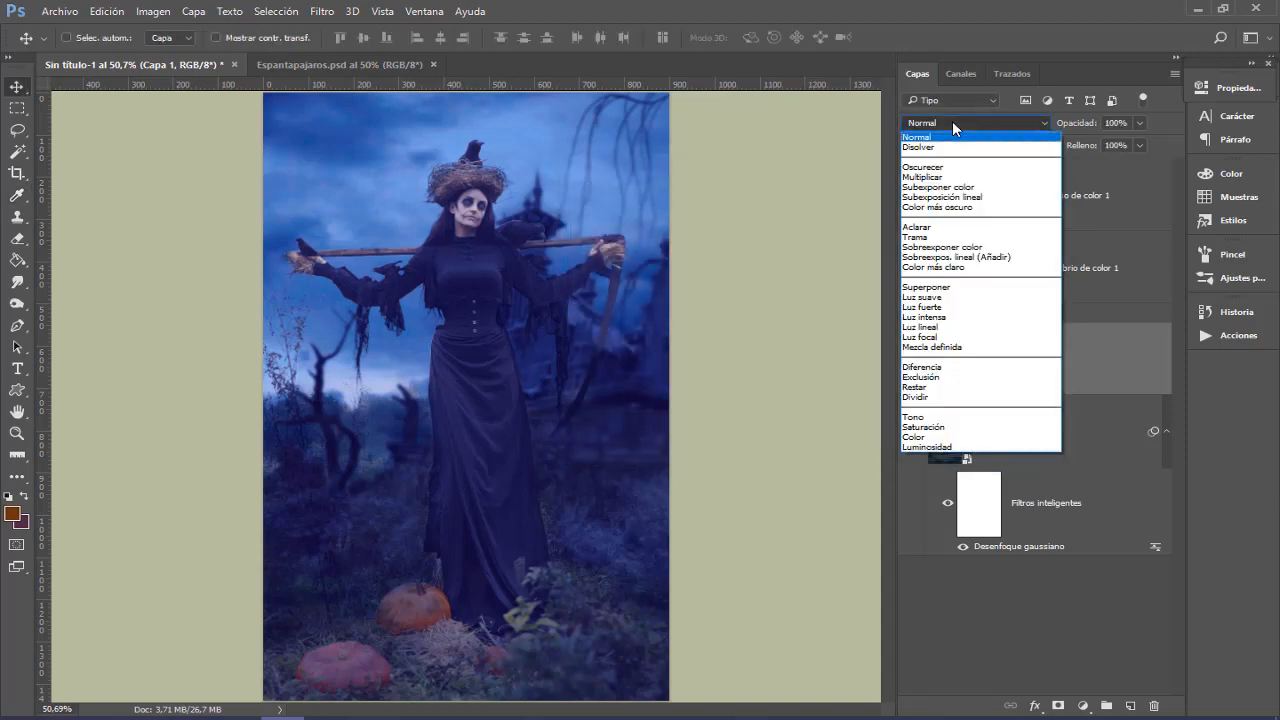
{"action": "left_click", "coordinate": [1008, 258]}
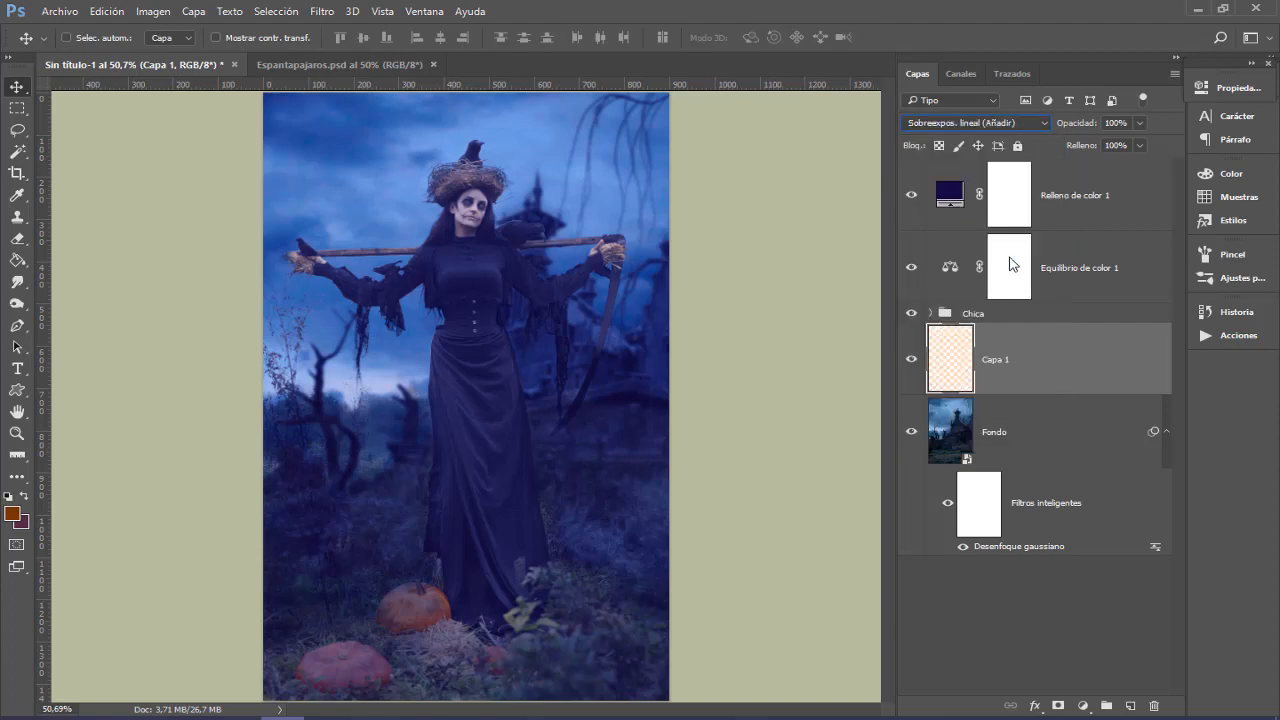
{"action": "left_click", "coordinate": [19, 198]}
{"action": "mouse_move", "coordinate": [373, 280]}
{"action": "left_mouse_down"}
{"action": "mouse_move", "coordinate": [589, 276]}
{"action": "mouse_move", "coordinate": [531, 274]}
{"action": "left_mouse_up"}
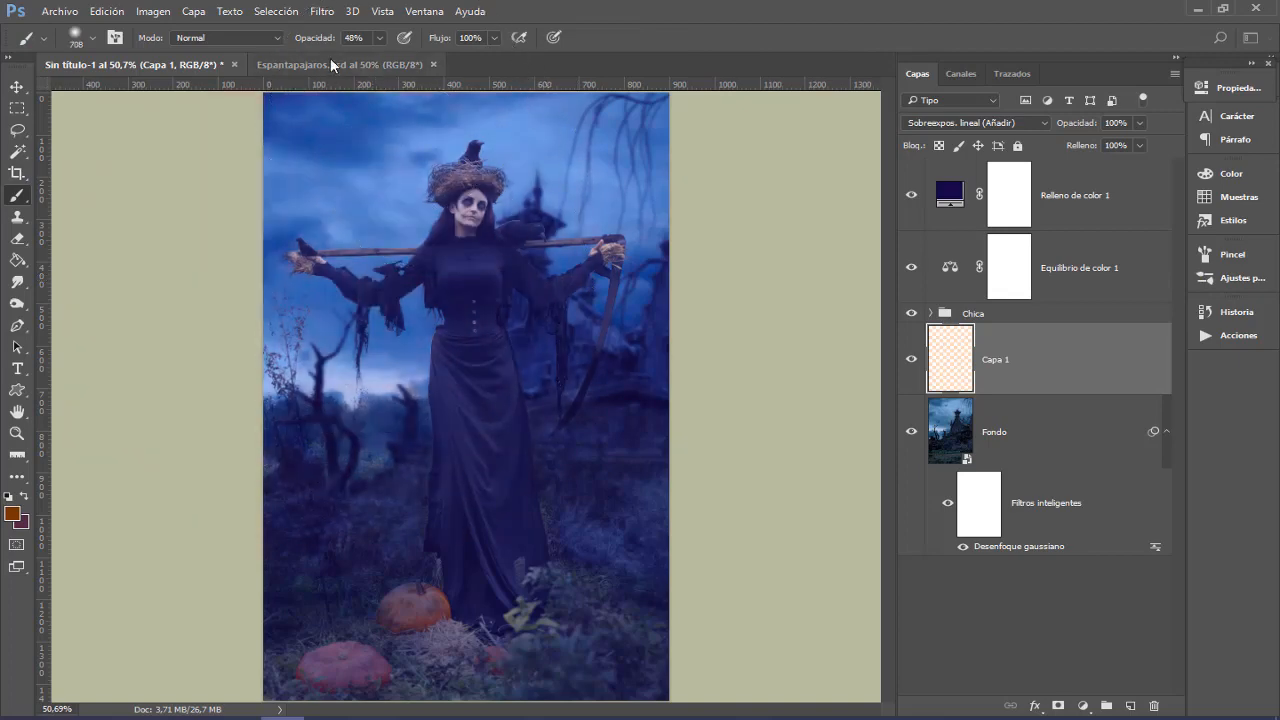
{"action": "left_click_drag", "start_coordinate": [323, 40], "coordinate": [378, 44]}
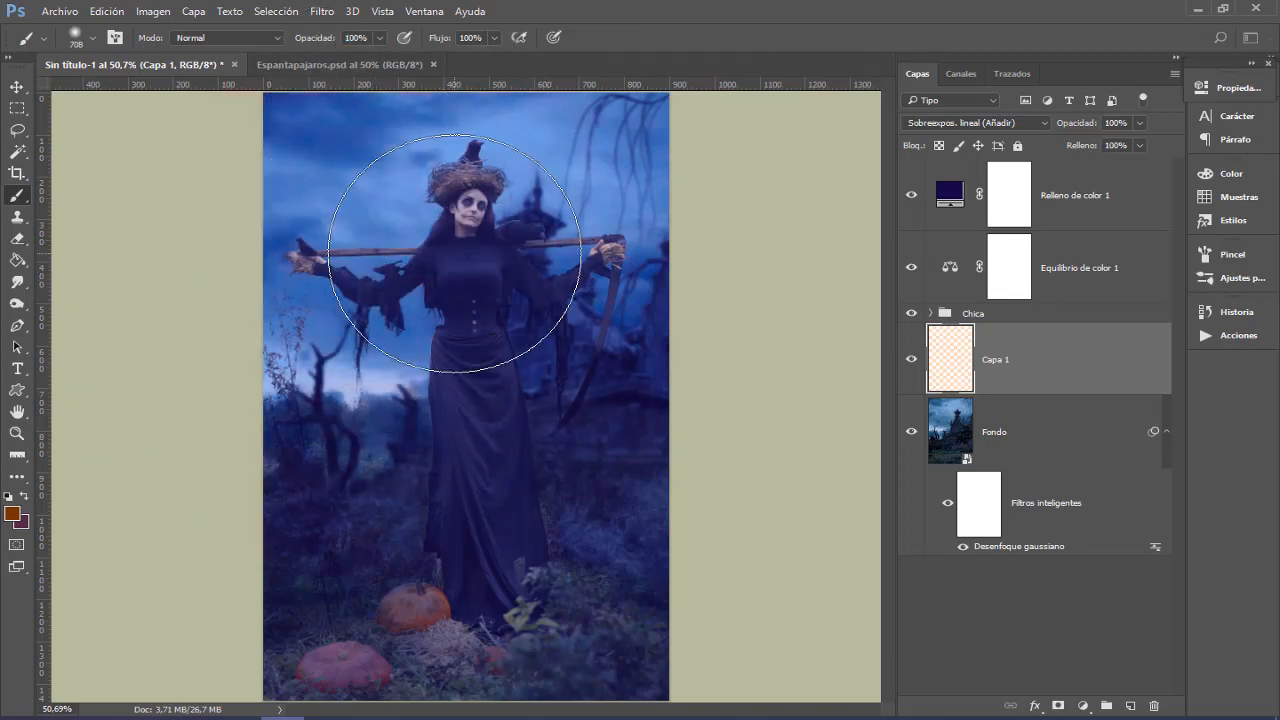
{"action": "left_click_drag", "start_coordinate": [390, 288], "coordinate": [507, 276]}
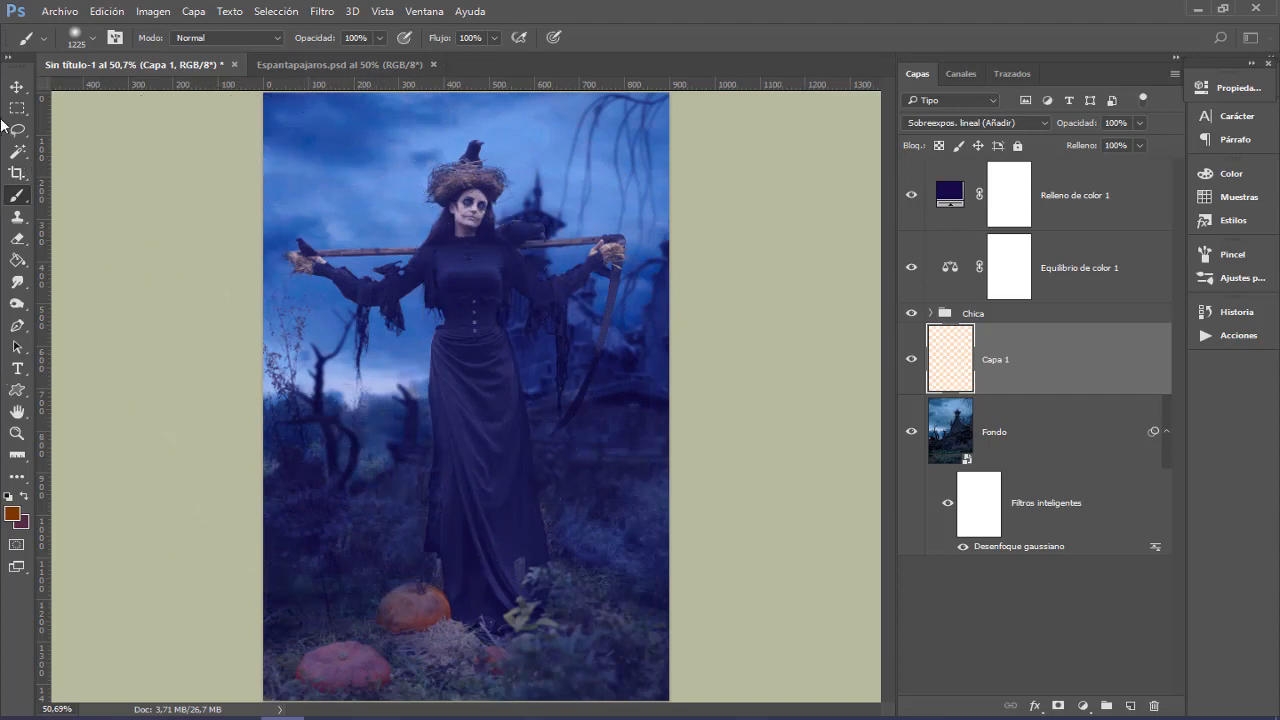
{"action": "key", "text": "v"}
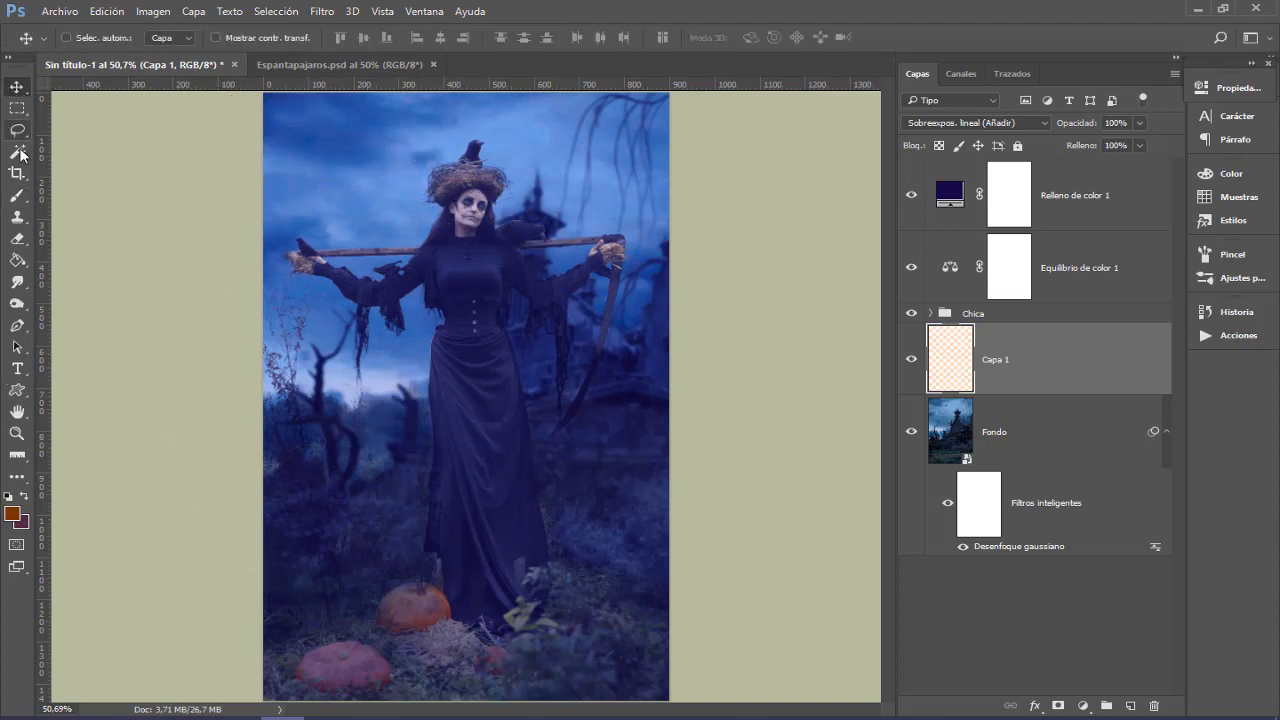
{"action": "left_click", "coordinate": [17, 195]}
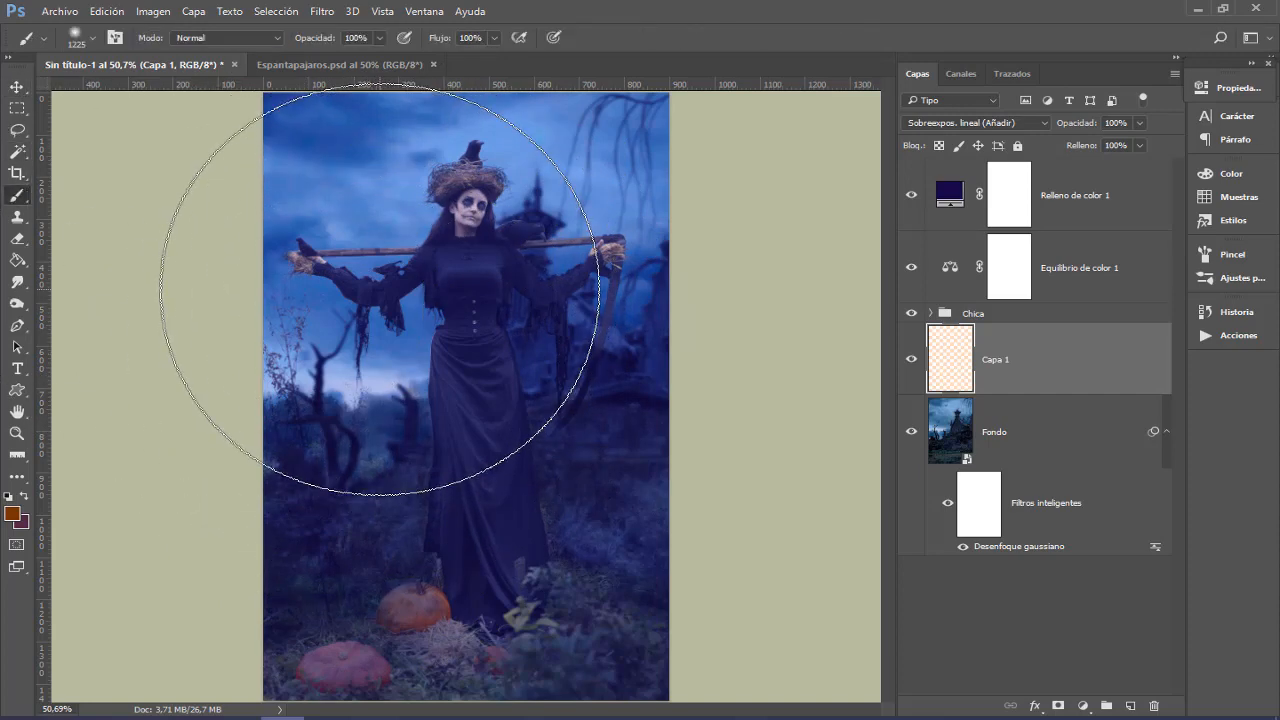
{"action": "left_click_drag", "start_coordinate": [387, 286], "coordinate": [355, 281]}
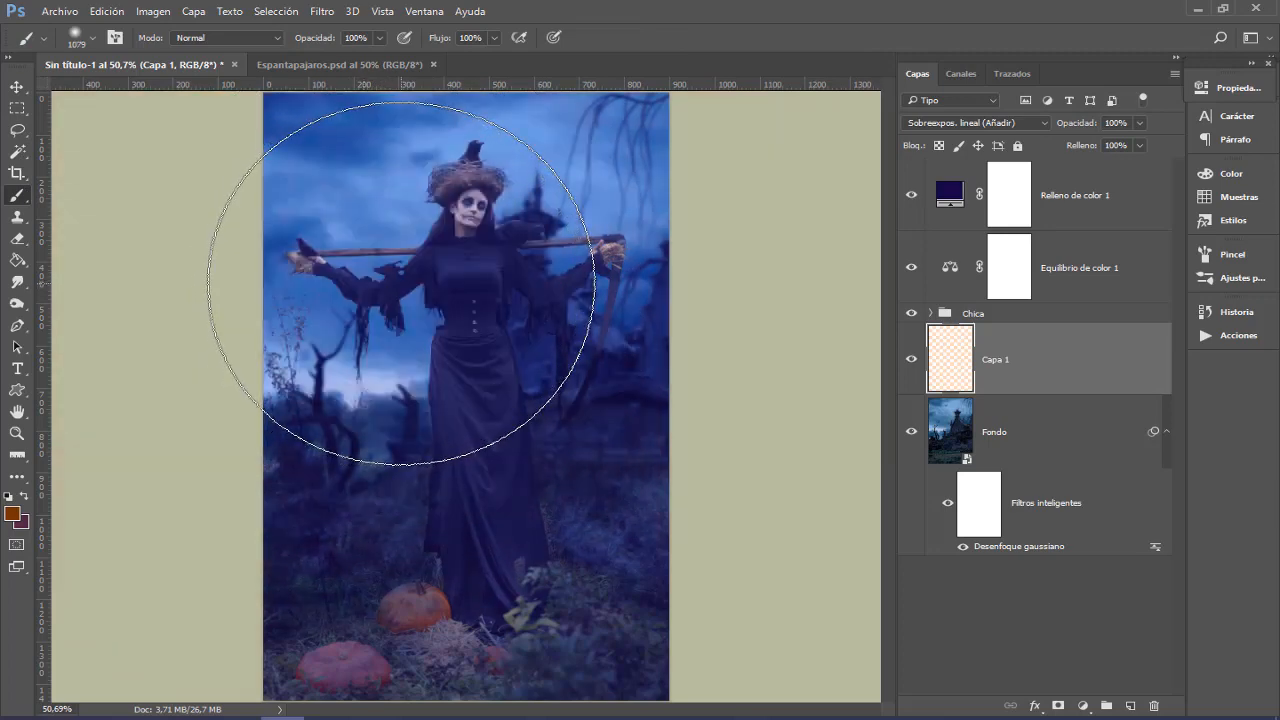
{"action": "left_click", "coordinate": [401, 283]}
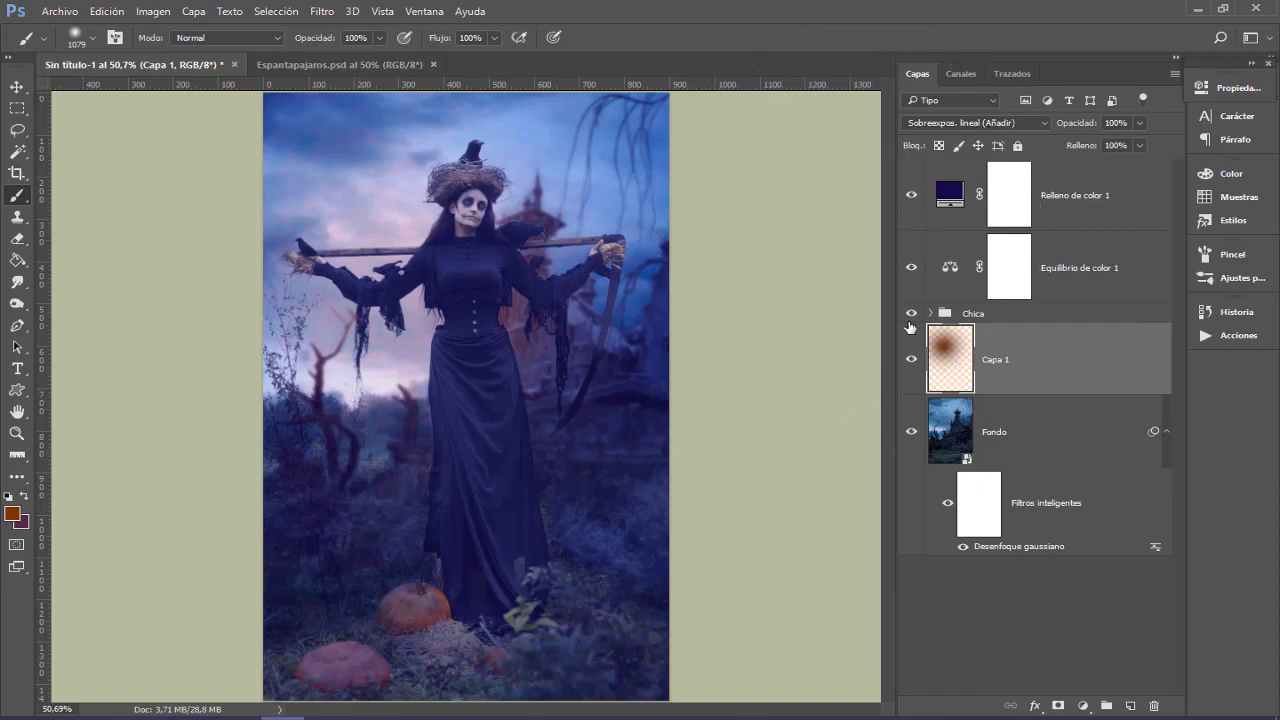
Step: Compare the image with and without the glow on Capa 1, and set that layer's opacity to 80%
{"action": "left_click", "coordinate": [911, 362]}
{"action": "left_click", "coordinate": [911, 362]}
{"action": "left_click", "coordinate": [911, 362]}
{"action": "left_click", "coordinate": [911, 362]}
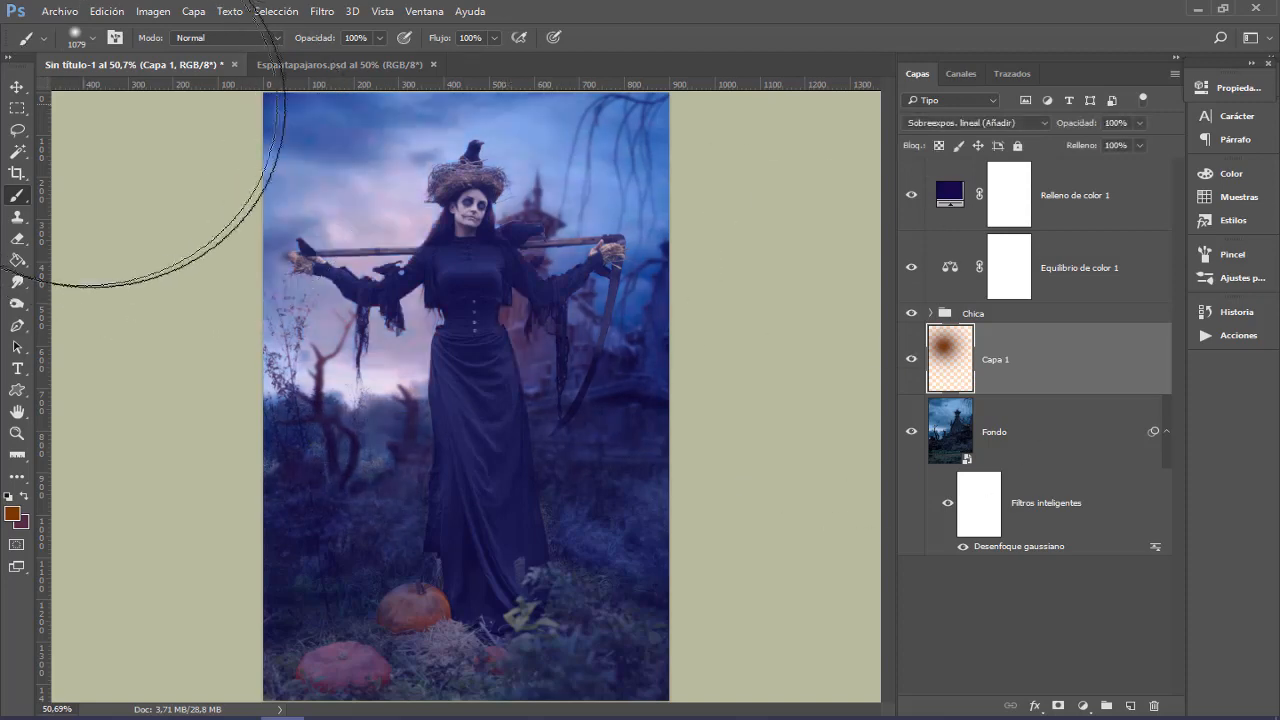
{"action": "left_click_drag", "start_coordinate": [1094, 127], "coordinate": [1068, 127]}
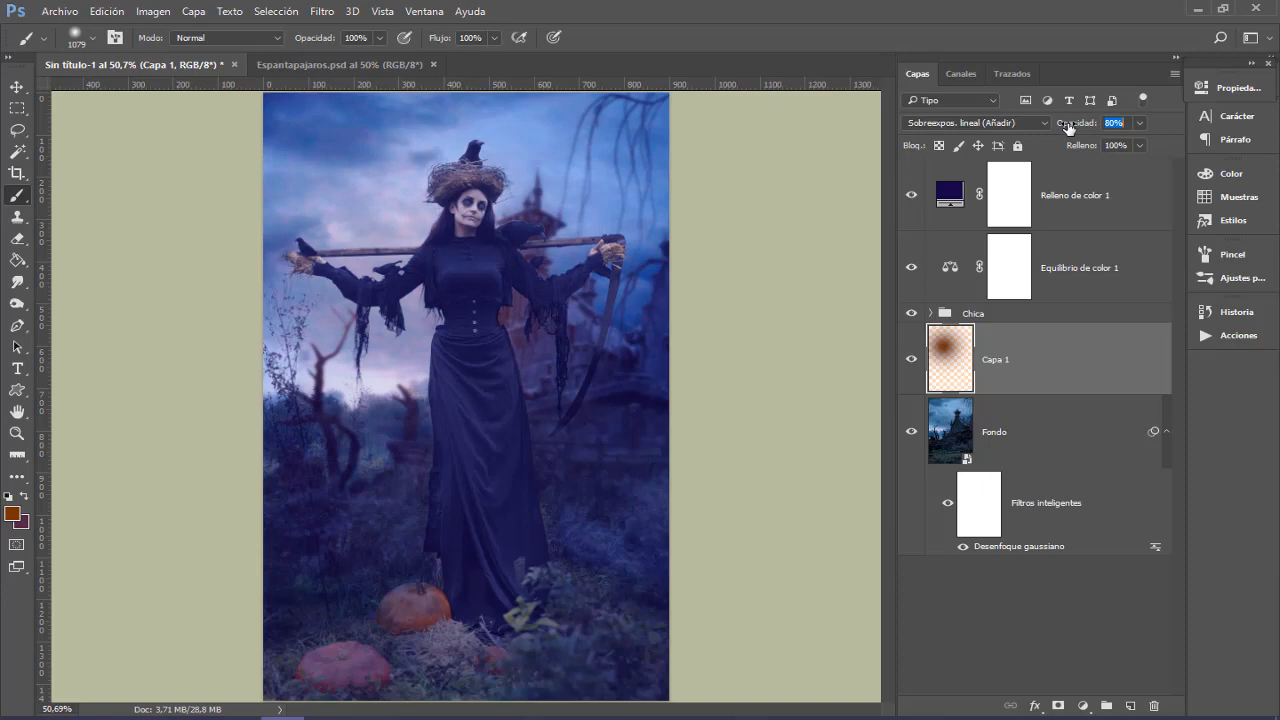
Step: Add a solid colour fill layer in 753307 above Relleno de color 1 and blend it in Sobreexpos. lineal (Añadir) mode
{"action": "left_click", "coordinate": [1068, 204]}
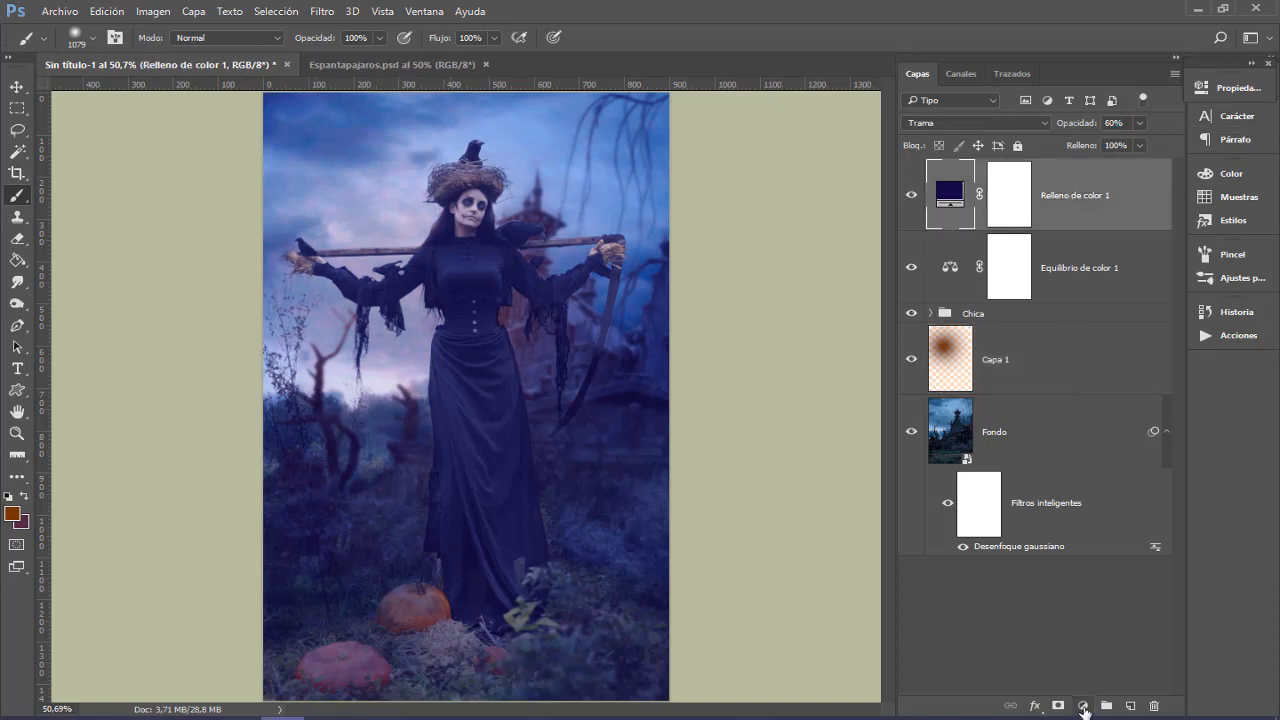
{"action": "left_click", "coordinate": [1083, 706]}
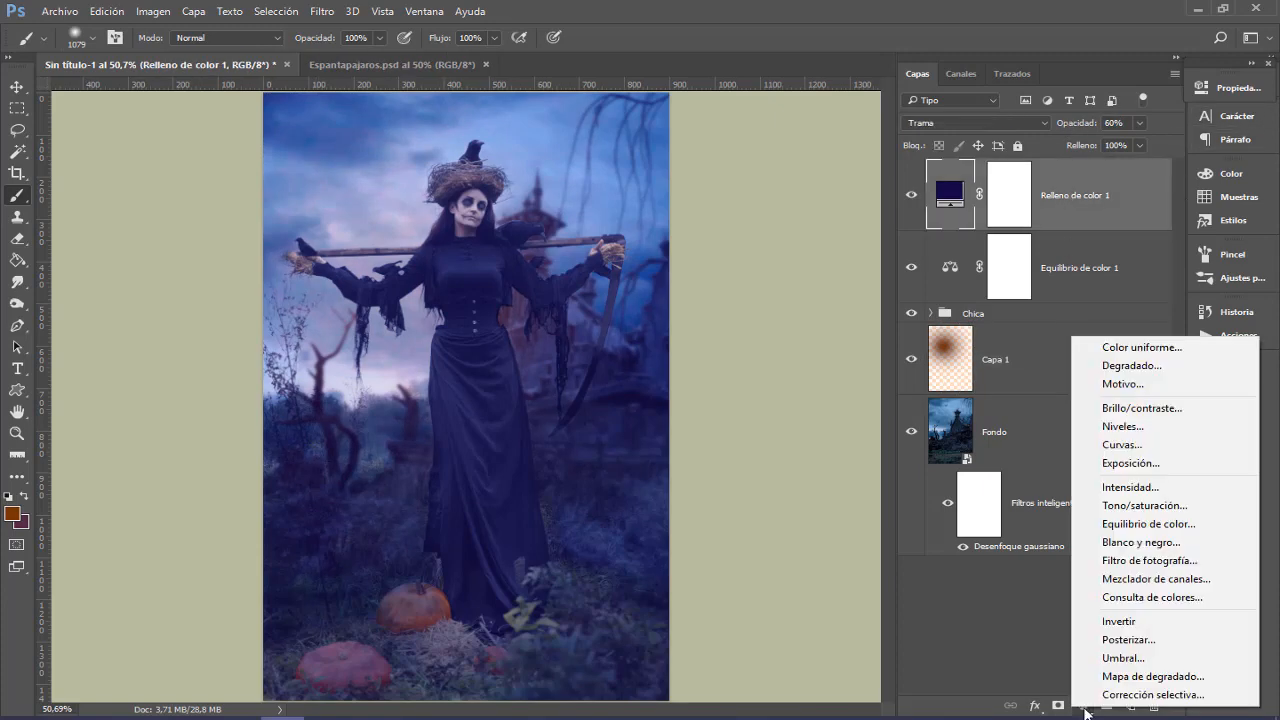
{"action": "left_click", "coordinate": [1128, 349]}
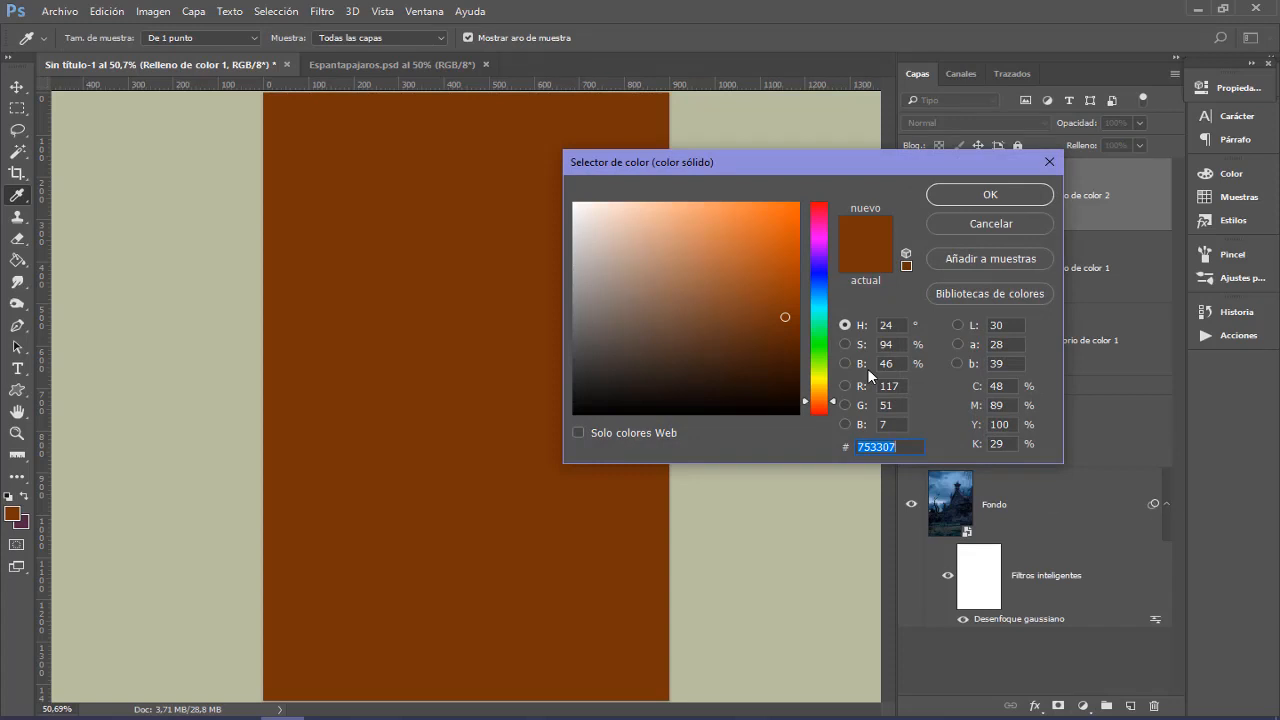
{"action": "left_click", "coordinate": [935, 195]}
{"action": "left_click", "coordinate": [947, 123]}
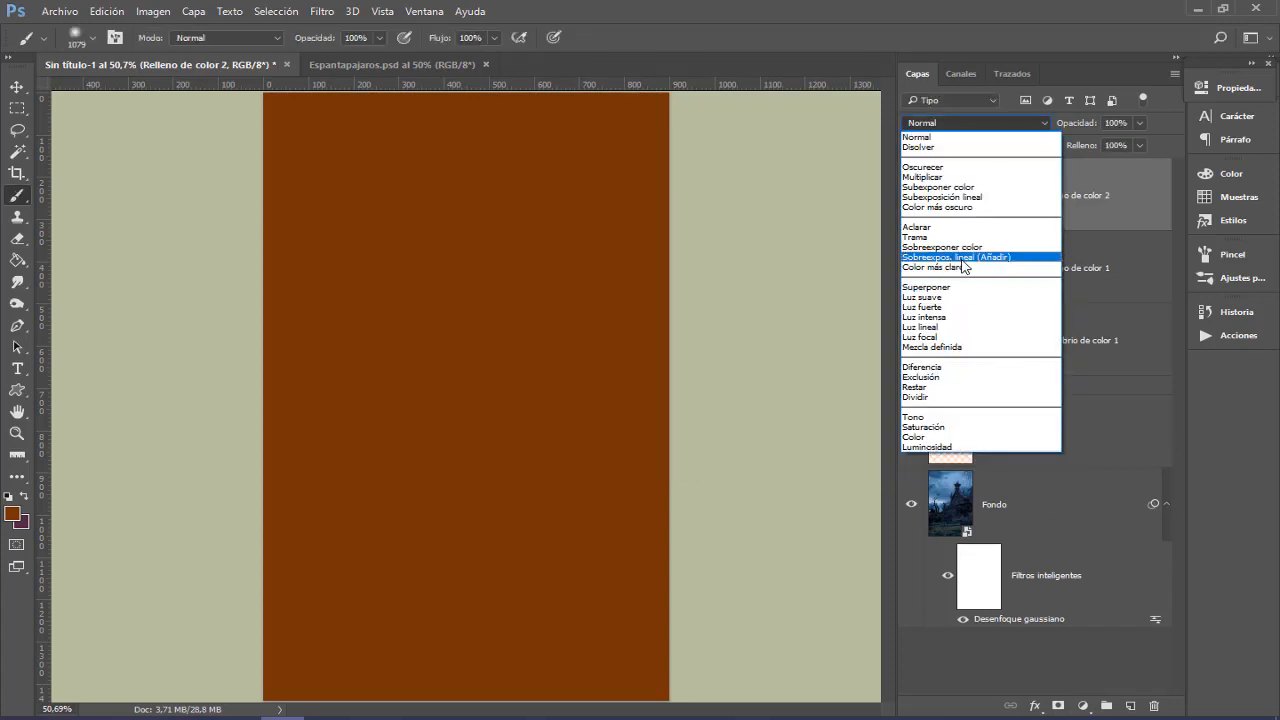
{"action": "left_click", "coordinate": [963, 259]}
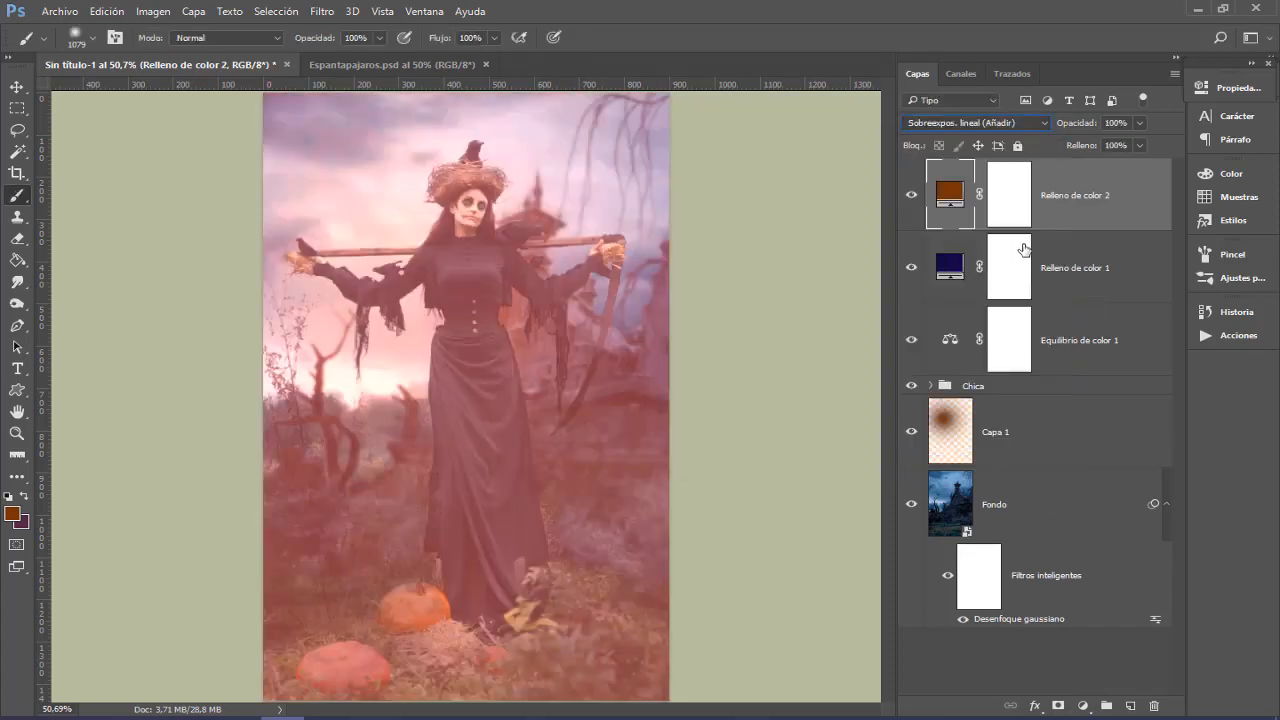
Step: Invert the mask of the brown fill layer Relleno de color 2 to black
{"action": "left_click", "coordinate": [1013, 198]}
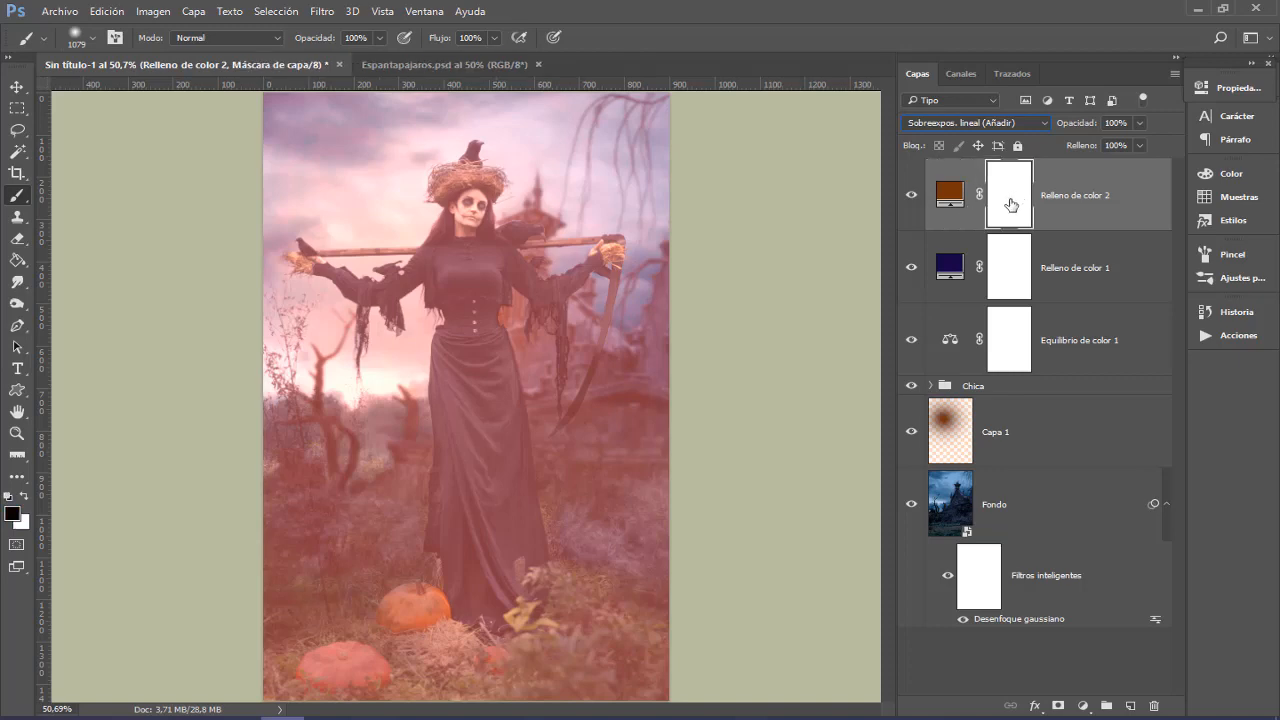
{"action": "key", "text": "ctrl+i"}
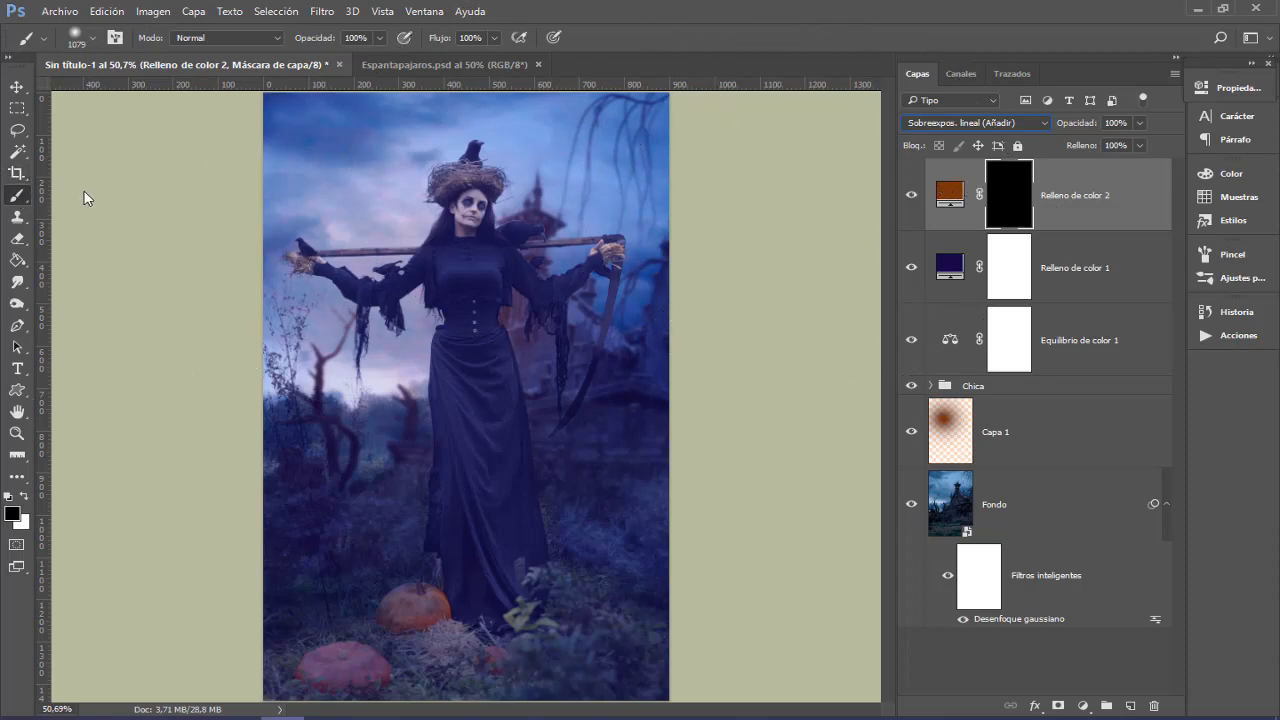
Step: Paint a thin highlight along the upper edge of the wooden pole on Relleno de color 2's mask with a white 5-pixel brush at 44% opacity
{"action": "right_click", "coordinate": [18, 195]}
{"action": "left_click", "coordinate": [127, 197]}
{"action": "left_click_drag", "start_coordinate": [425, 314], "coordinate": [195, 328]}
{"action": "key", "text": "ctrl+plus"}
{"action": "key", "text": "ctrl+plus"}
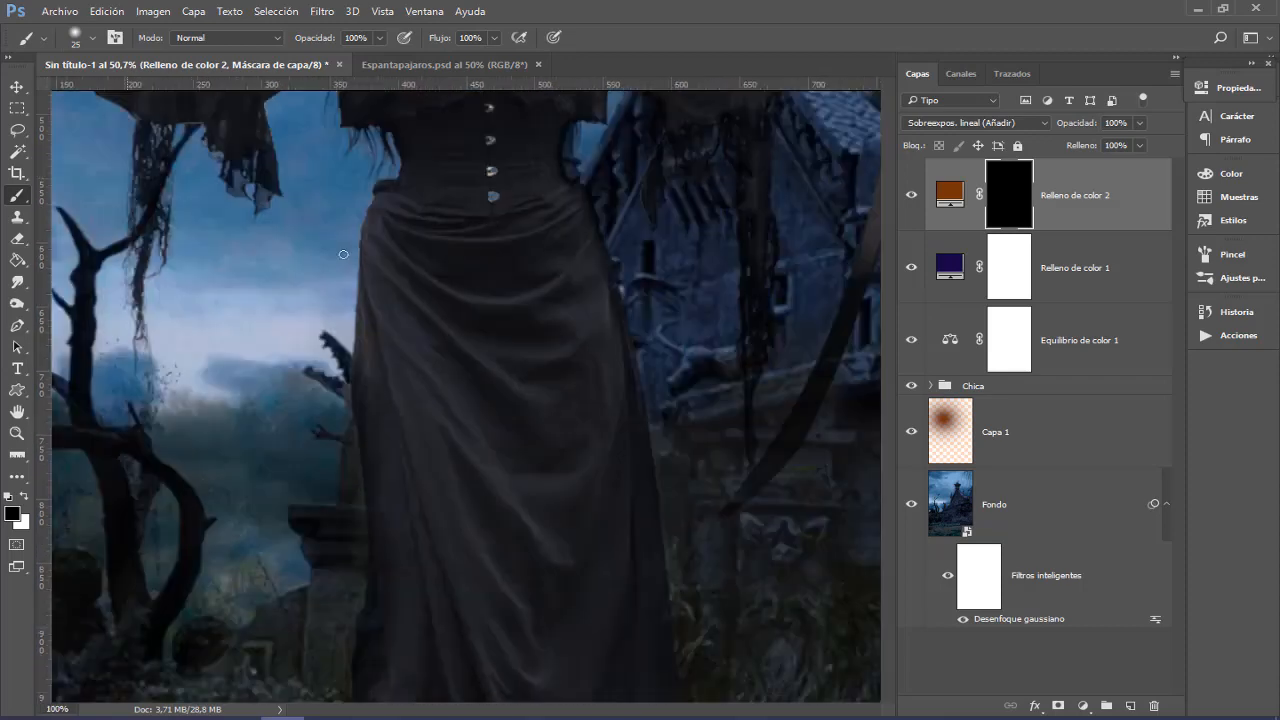
{"action": "key", "text": "space"}
{"action": "left_click_drag", "start_coordinate": [341, 224], "coordinate": [544, 527]}
{"action": "left_click_drag", "start_coordinate": [303, 286], "coordinate": [491, 529]}
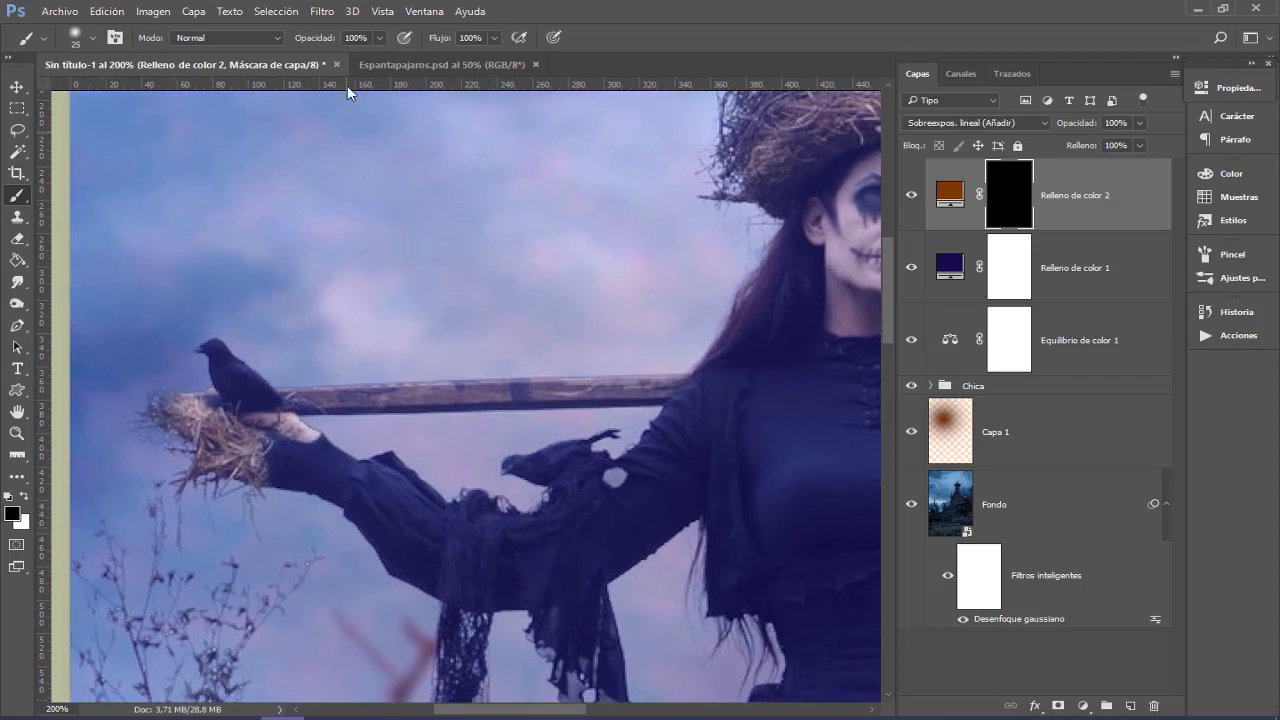
{"action": "left_click_drag", "start_coordinate": [394, 340], "coordinate": [377, 345]}
{"action": "mouse_move", "coordinate": [320, 40]}
{"action": "left_mouse_down"}
{"action": "mouse_move", "coordinate": [263, 40]}
{"action": "mouse_move", "coordinate": [301, 42]}
{"action": "left_mouse_up"}
{"action": "key", "text": "x"}
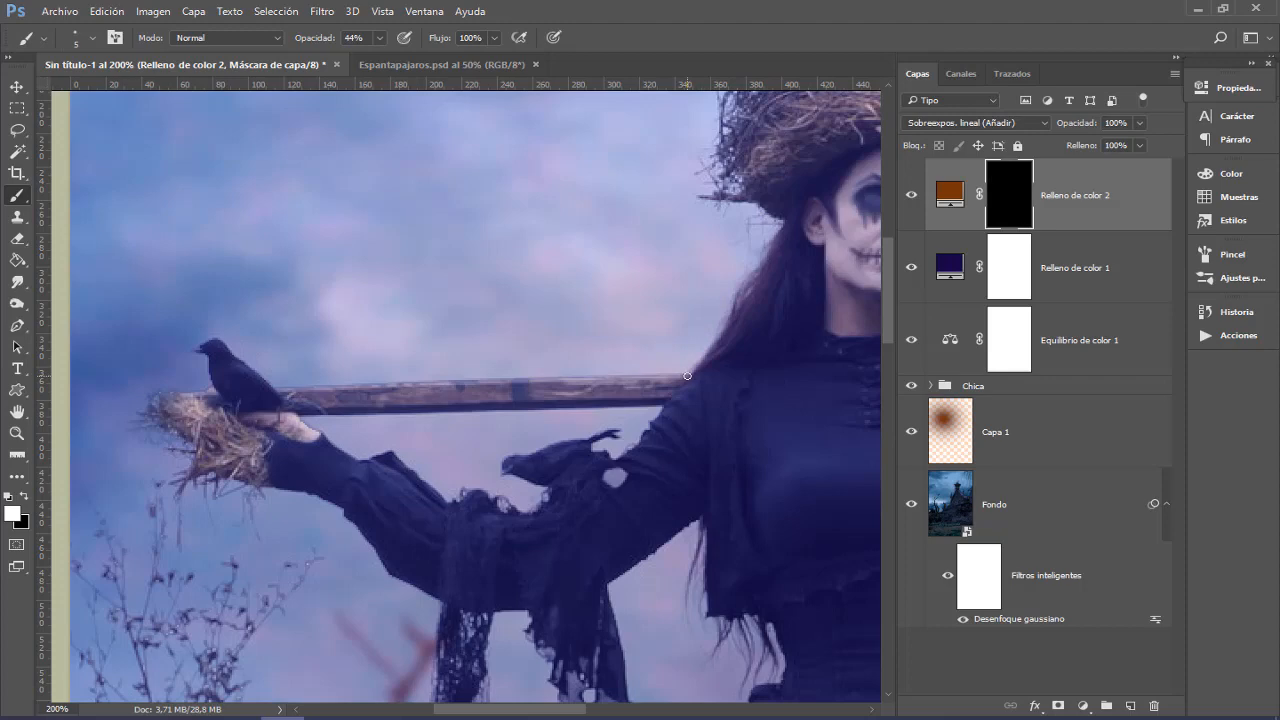
{"action": "left_click", "coordinate": [280, 390], "text": "shift"}
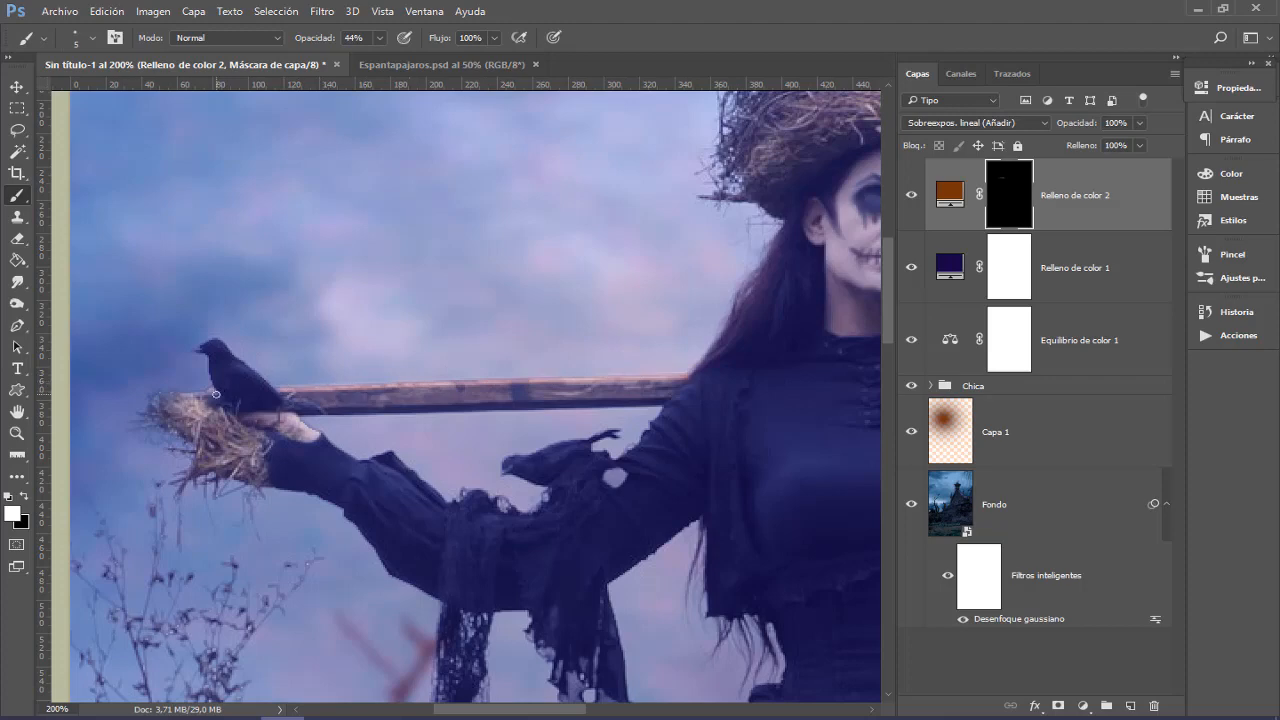
{"action": "left_click", "coordinate": [180, 394], "text": "shift"}
Step: Trace the outline of the crow on the hand and individual straws below it with a 2-pixel white brush on the mask
{"action": "left_click_drag", "start_coordinate": [233, 359], "coordinate": [512, 379]}
{"action": "key", "text": "ctrl+plus"}
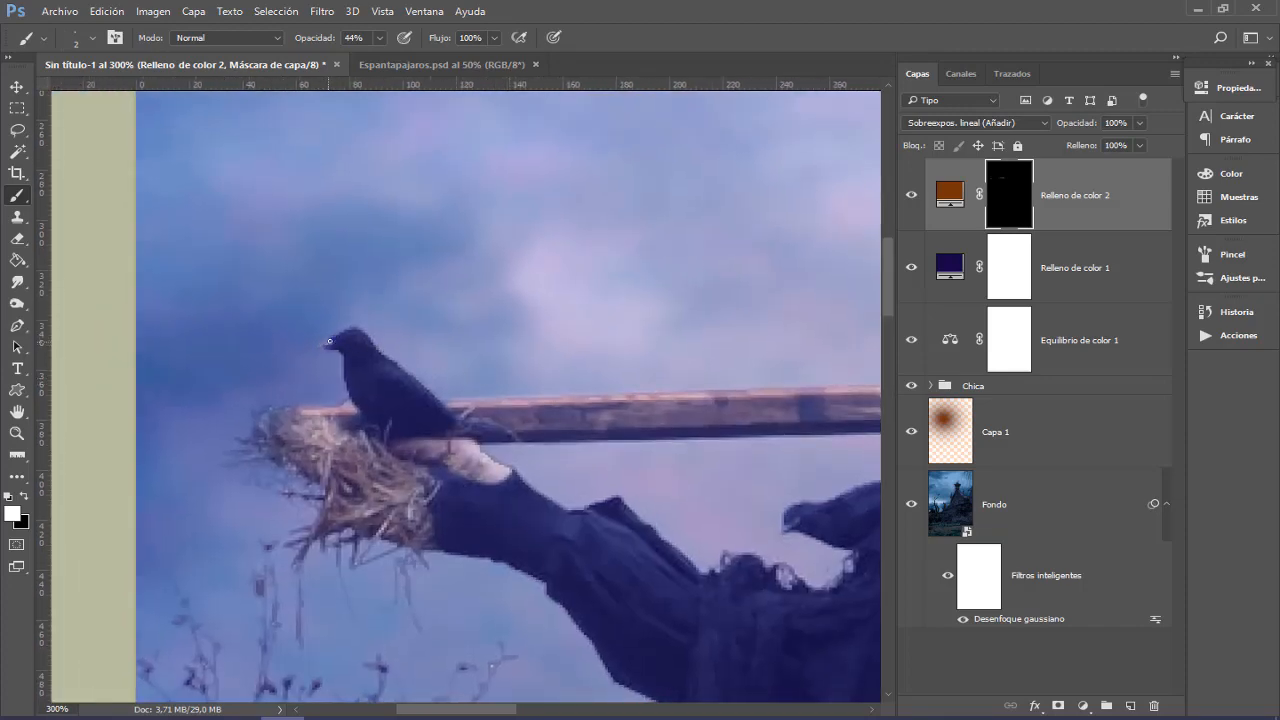
{"action": "mouse_move", "coordinate": [330, 341]}
{"action": "left_mouse_down"}
{"action": "mouse_move", "coordinate": [351, 330]}
{"action": "mouse_move", "coordinate": [391, 360]}
{"action": "left_mouse_up"}
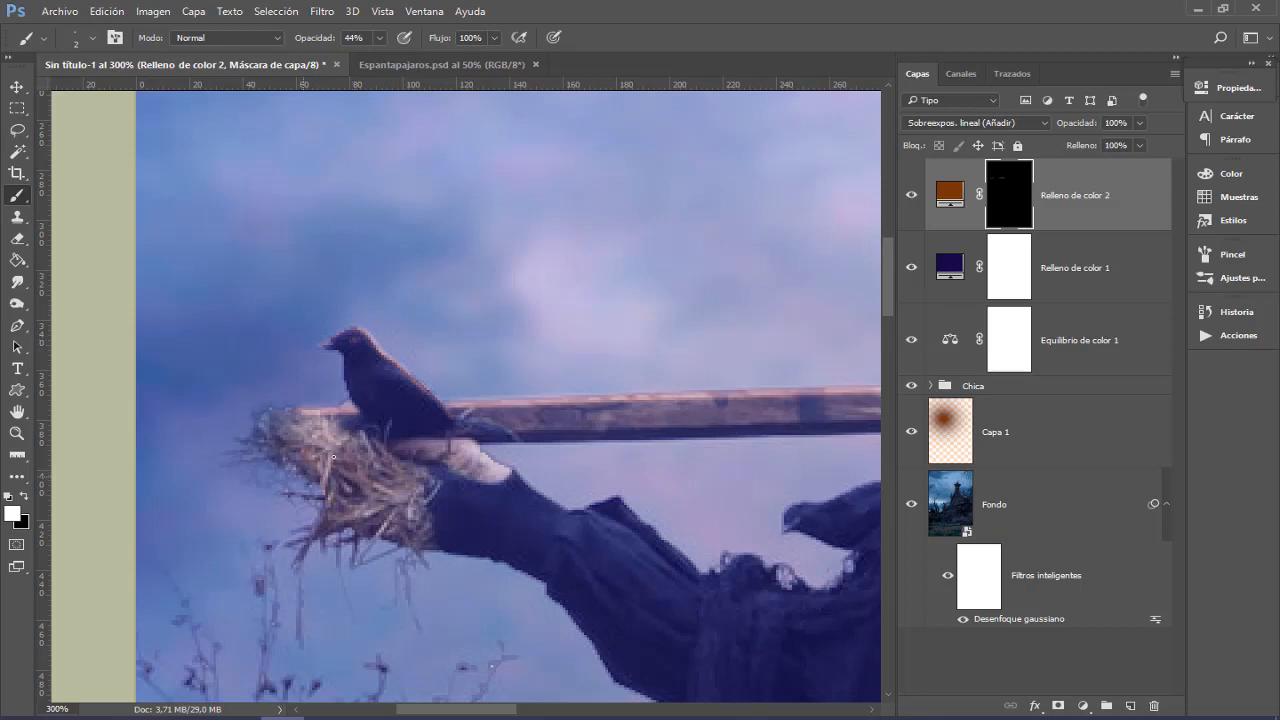
{"action": "left_click_drag", "start_coordinate": [374, 510], "coordinate": [290, 536]}
{"action": "mouse_move", "coordinate": [326, 511]}
{"action": "left_mouse_down"}
{"action": "mouse_move", "coordinate": [296, 558]}
{"action": "mouse_move", "coordinate": [336, 538]}
{"action": "mouse_move", "coordinate": [406, 545]}
{"action": "left_mouse_up"}
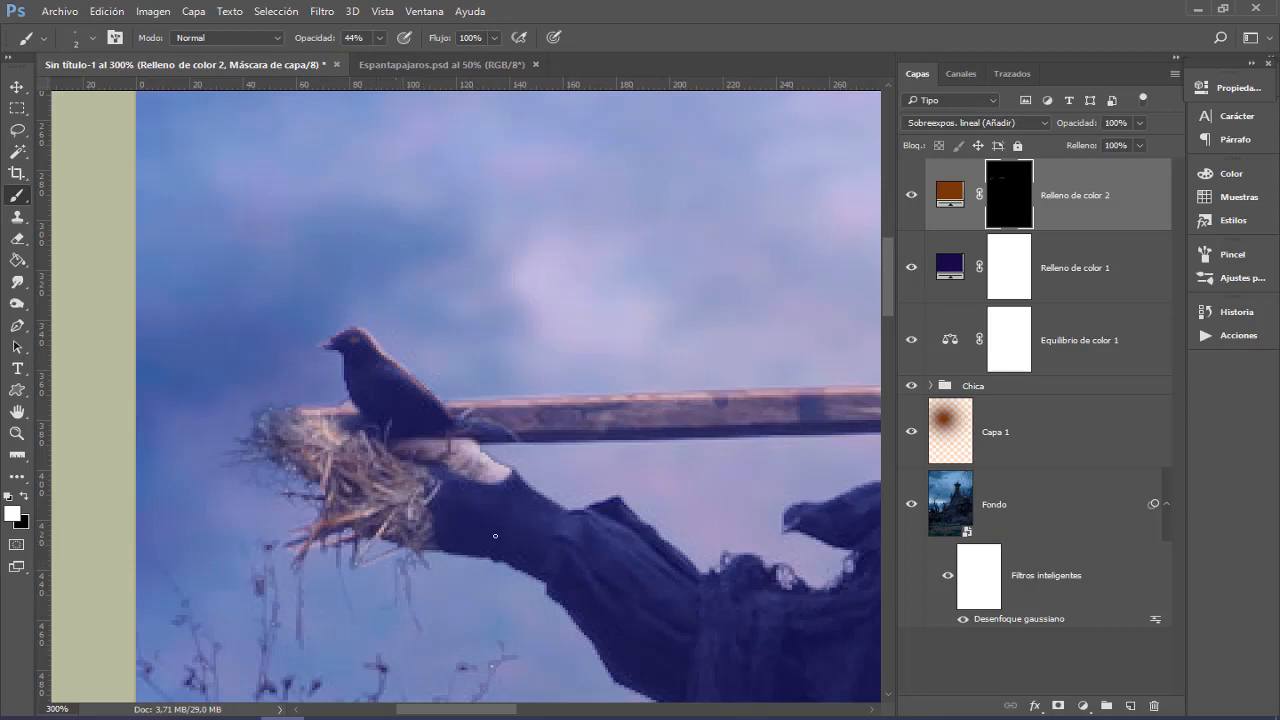
Step: Paint fine rim highlights along the sleeve's upper edge, the second crow, the draped fabric and the shoulder on the mask
{"action": "left_click_drag", "start_coordinate": [532, 524], "coordinate": [413, 490]}
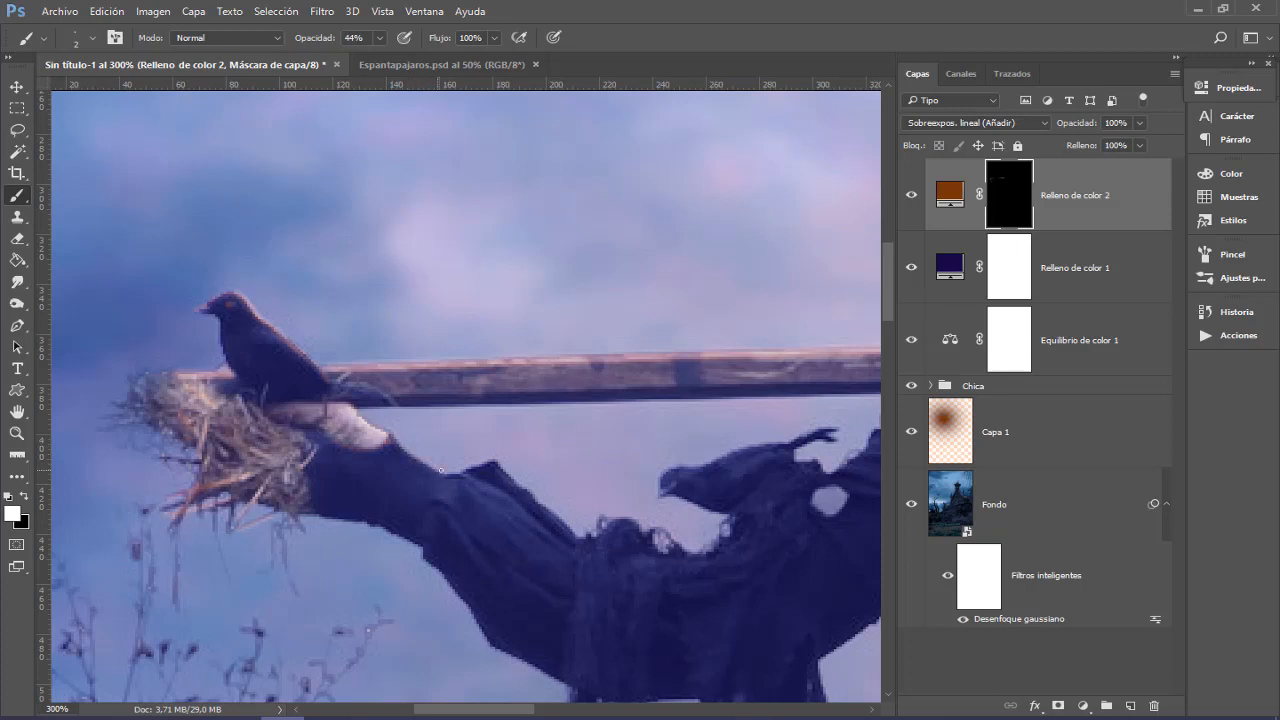
{"action": "left_click_drag", "start_coordinate": [470, 467], "coordinate": [338, 411]}
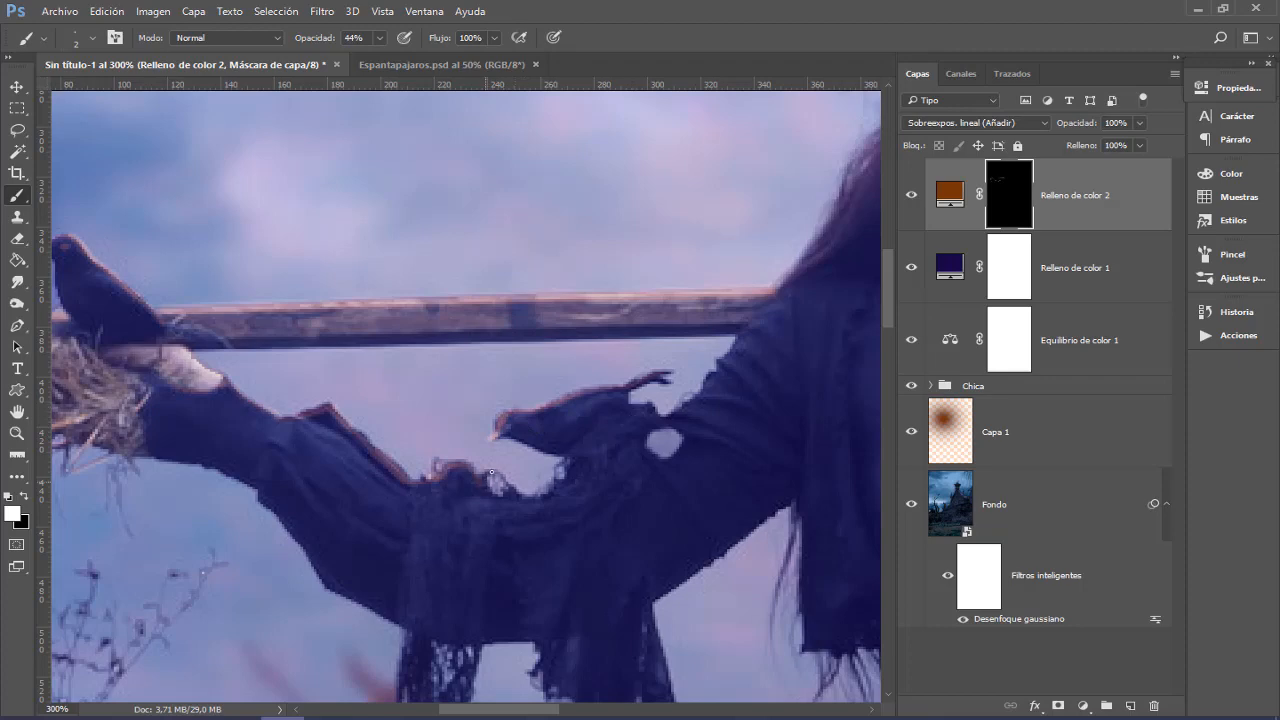
{"action": "left_click_drag", "start_coordinate": [502, 497], "coordinate": [537, 500]}
{"action": "left_click_drag", "start_coordinate": [700, 418], "coordinate": [516, 491]}
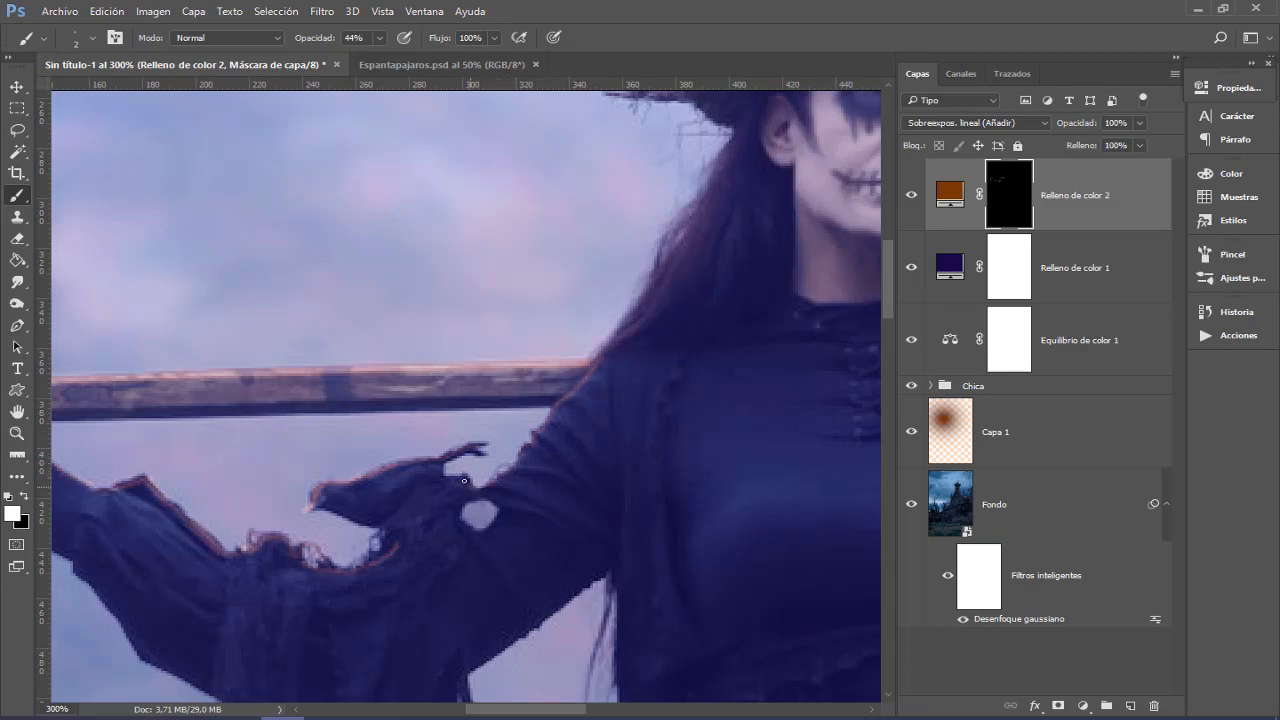
{"action": "left_click_drag", "start_coordinate": [512, 488], "coordinate": [519, 487]}
{"action": "mouse_move", "coordinate": [566, 405]}
{"action": "left_mouse_down"}
{"action": "mouse_move", "coordinate": [522, 463]}
{"action": "mouse_move", "coordinate": [474, 492]}
{"action": "left_mouse_up"}
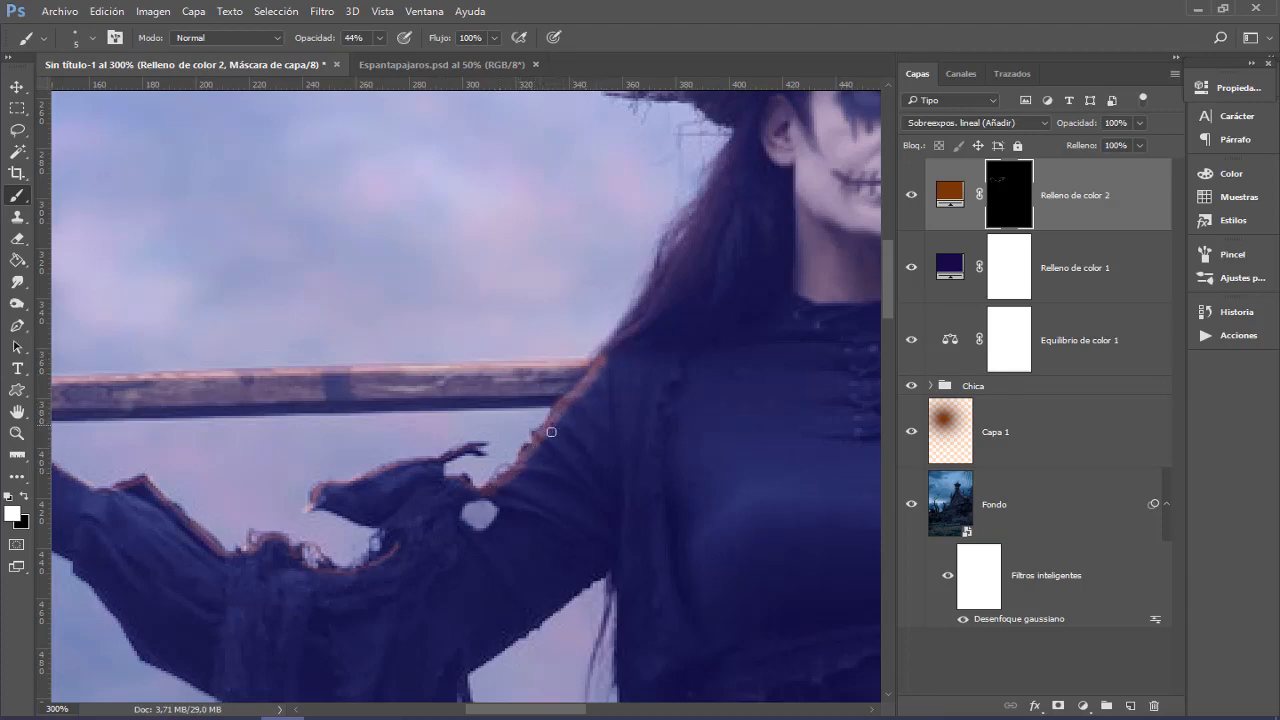
Step: Add short fold strokes across the shoulder, draped fabric and forearm with a 5-pixel brush, thicken the sleeve highlight, and inspect the mask alone
{"action": "mouse_move", "coordinate": [559, 451]}
{"action": "left_mouse_down"}
{"action": "mouse_move", "coordinate": [588, 392]}
{"action": "mouse_move", "coordinate": [604, 395]}
{"action": "left_mouse_up"}
{"action": "left_click_drag", "start_coordinate": [482, 537], "coordinate": [628, 430]}
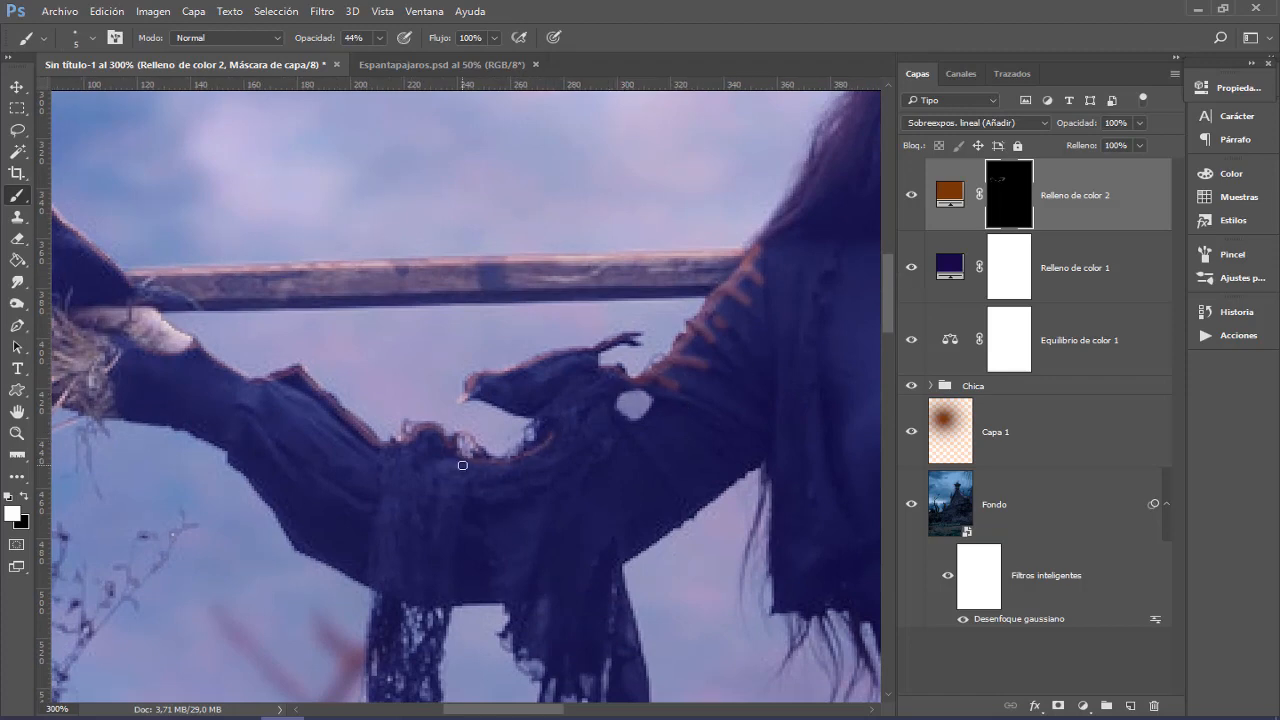
{"action": "left_click_drag", "start_coordinate": [460, 463], "coordinate": [460, 491]}
{"action": "left_click_drag", "start_coordinate": [330, 458], "coordinate": [429, 459]}
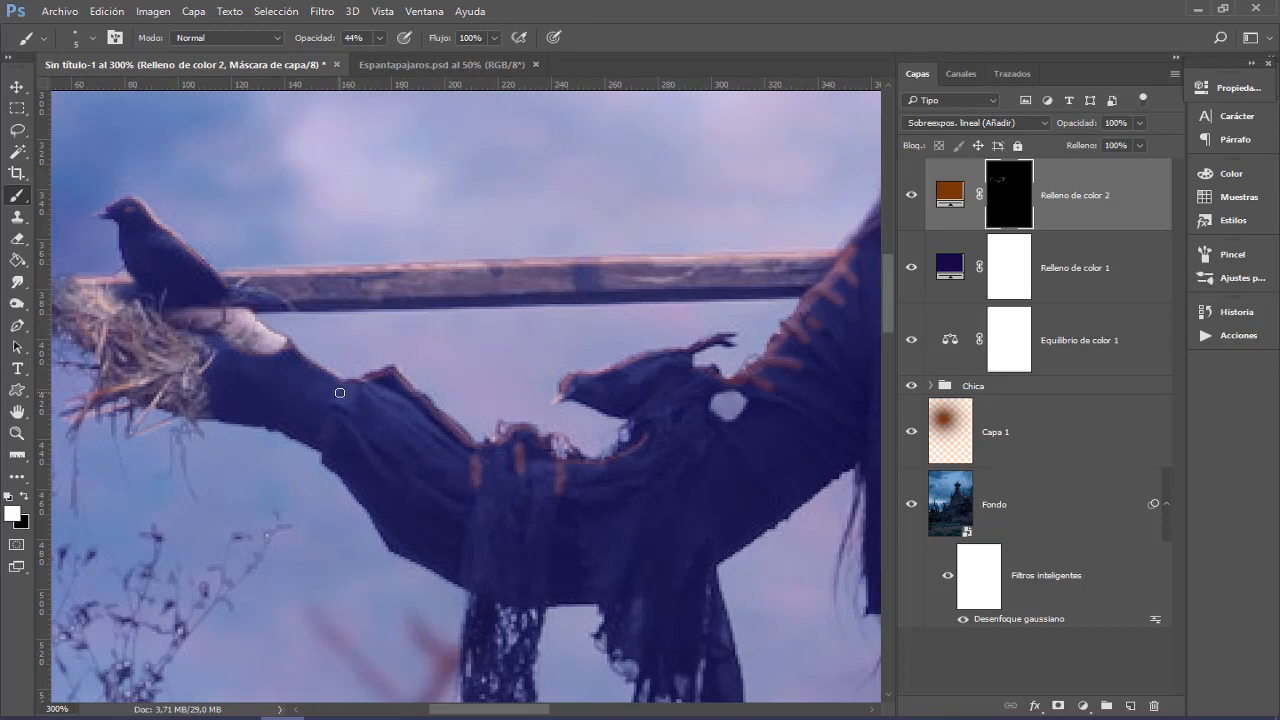
{"action": "left_click_drag", "start_coordinate": [349, 409], "coordinate": [329, 401]}
{"action": "mouse_move", "coordinate": [274, 356]}
{"action": "left_mouse_down"}
{"action": "mouse_move", "coordinate": [229, 344]}
{"action": "mouse_move", "coordinate": [328, 379]}
{"action": "left_mouse_up"}
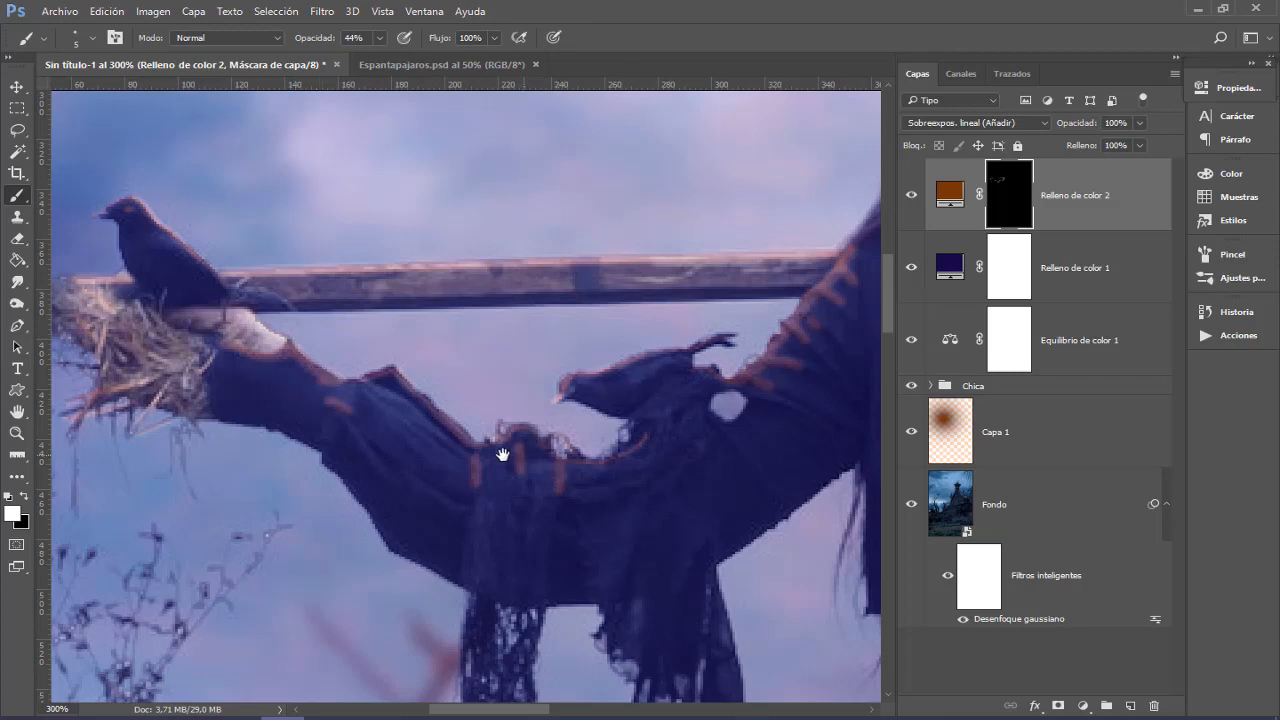
{"action": "left_click_drag", "start_coordinate": [503, 455], "coordinate": [423, 442]}
{"action": "mouse_move", "coordinate": [288, 365]}
{"action": "left_mouse_down"}
{"action": "mouse_move", "coordinate": [312, 360]}
{"action": "mouse_move", "coordinate": [398, 432]}
{"action": "left_mouse_up"}
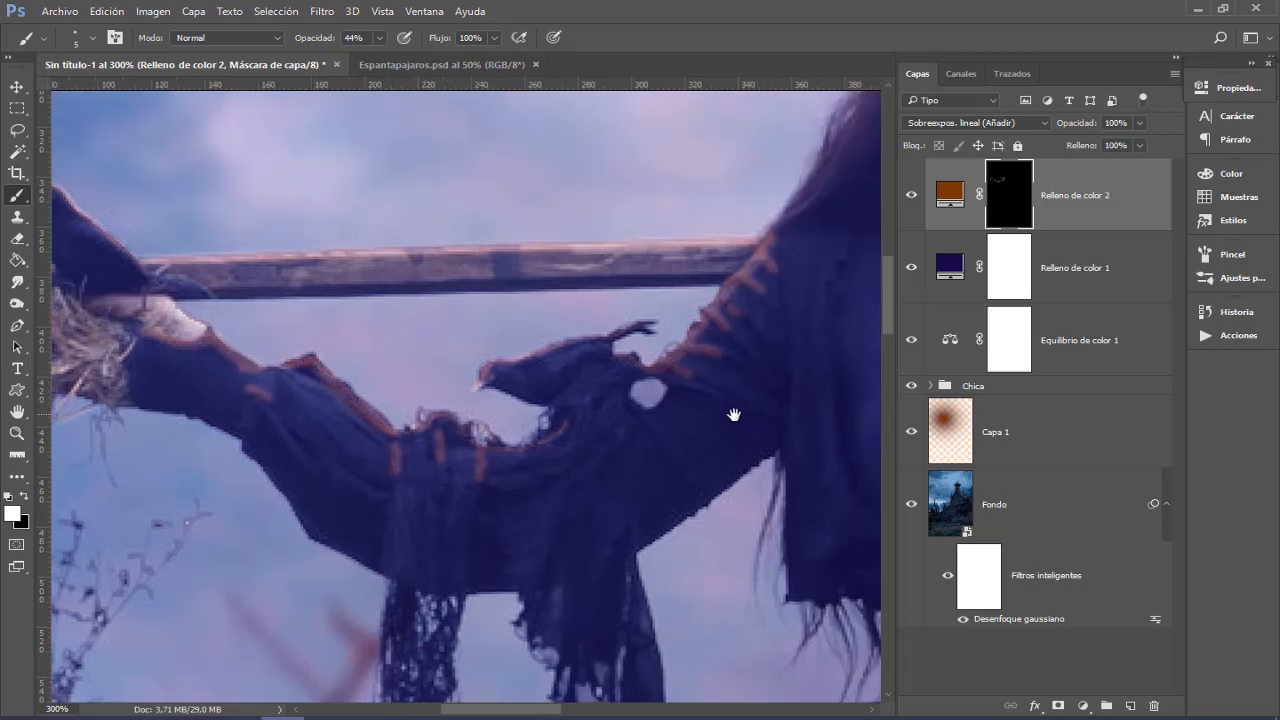
{"action": "left_click_drag", "start_coordinate": [731, 414], "coordinate": [620, 451]}
{"action": "left_click", "coordinate": [1015, 200], "text": "alt"}
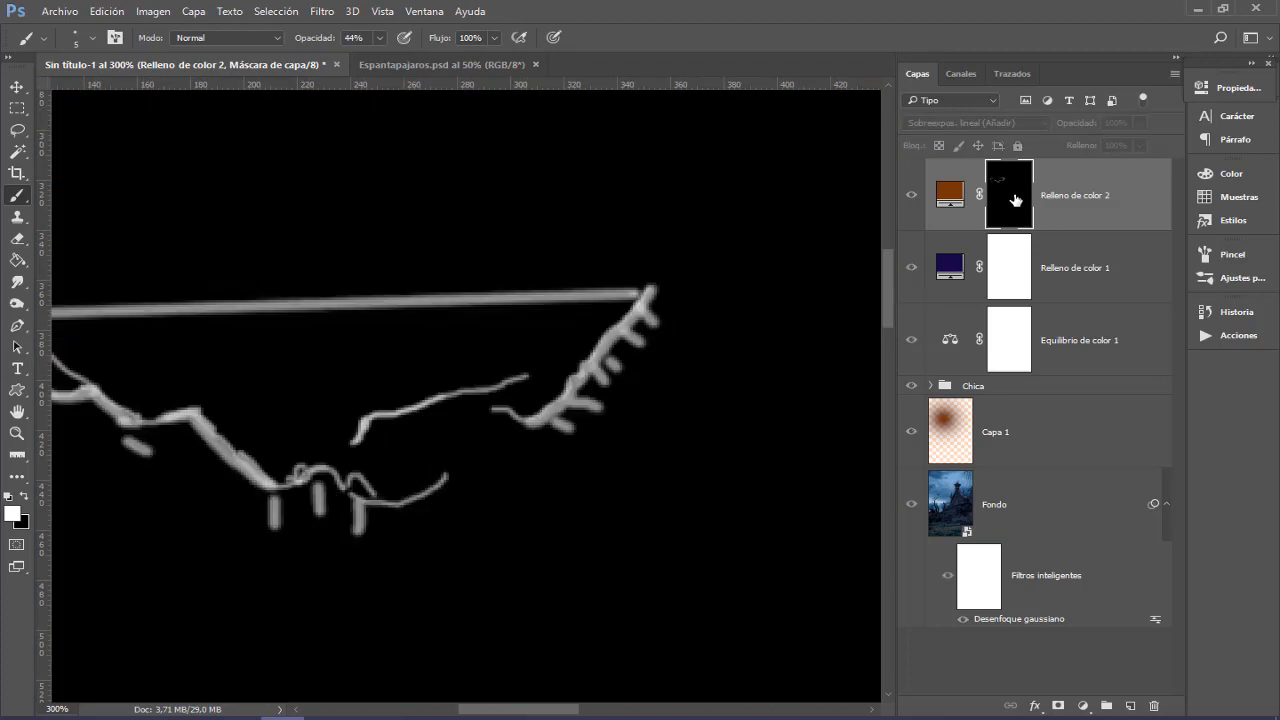
{"action": "left_click", "coordinate": [1015, 200], "text": "alt"}
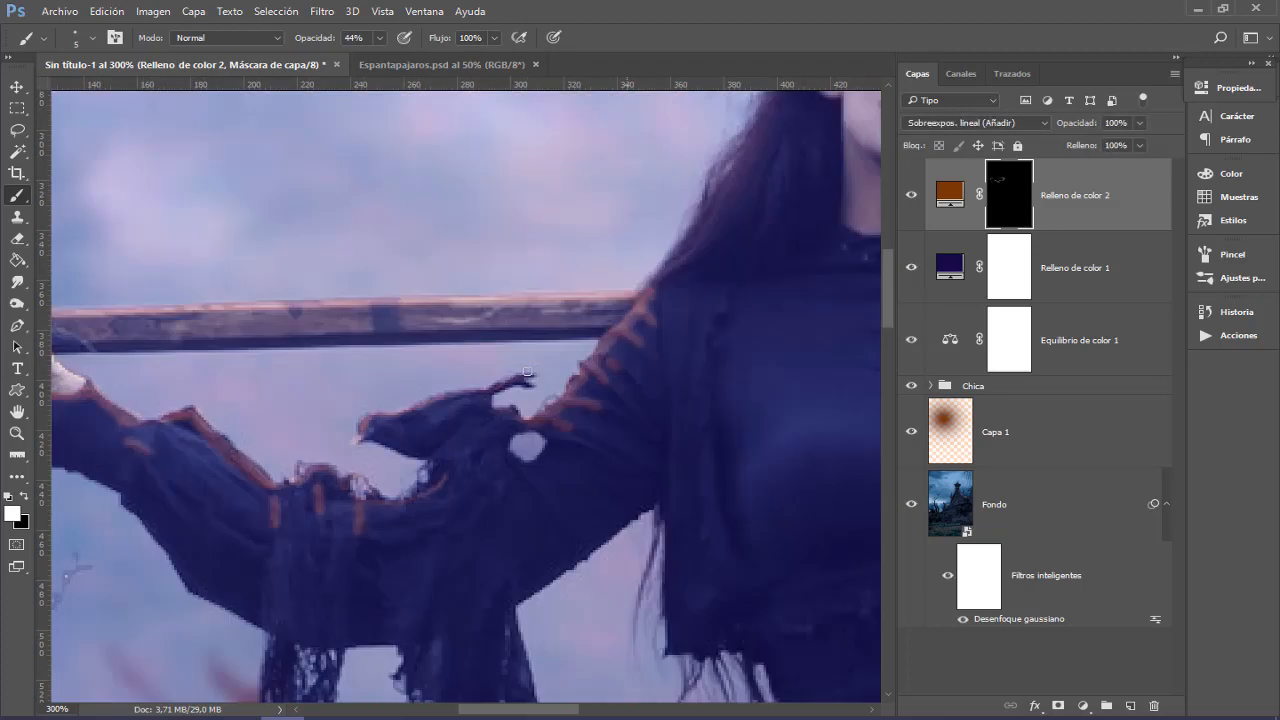
Step: Smudge the forearm and draped-fabric strokes on the mask into soft folds with the Smudge tool at 50% strength, varying the brush up to 17 pixels
{"action": "left_click_drag", "start_coordinate": [293, 388], "coordinate": [527, 486]}
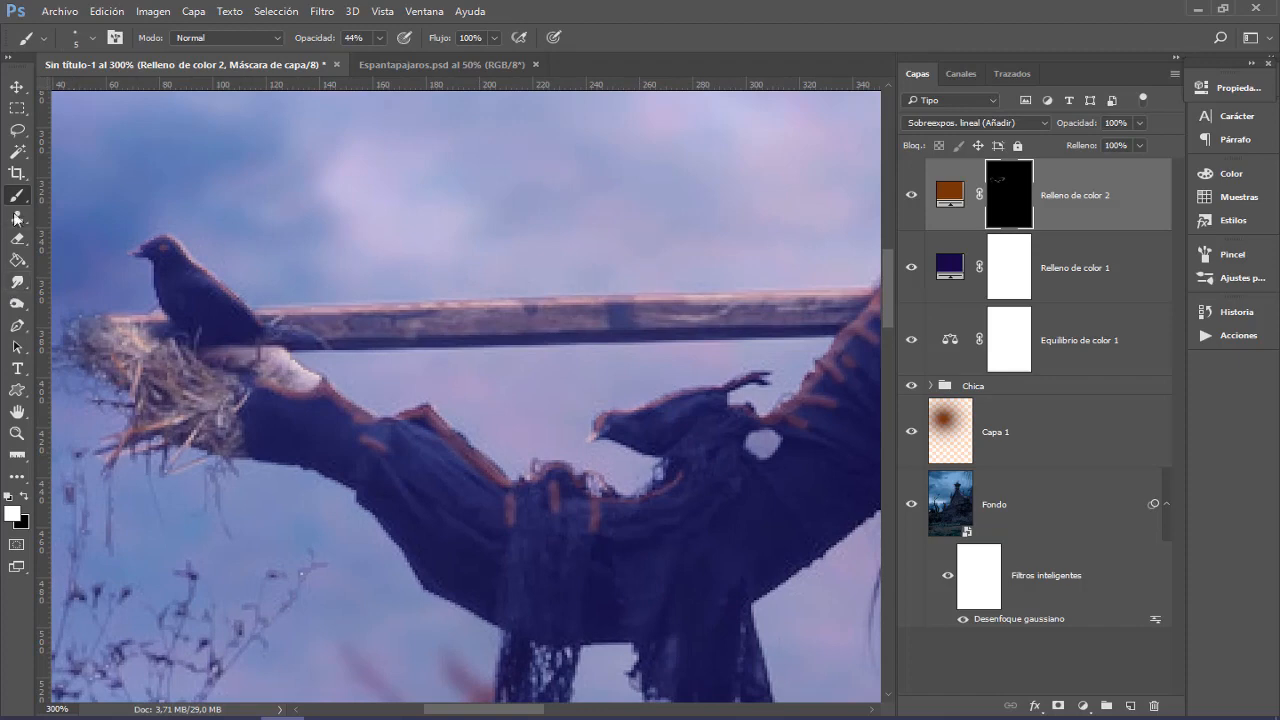
{"action": "left_click", "coordinate": [20, 284]}
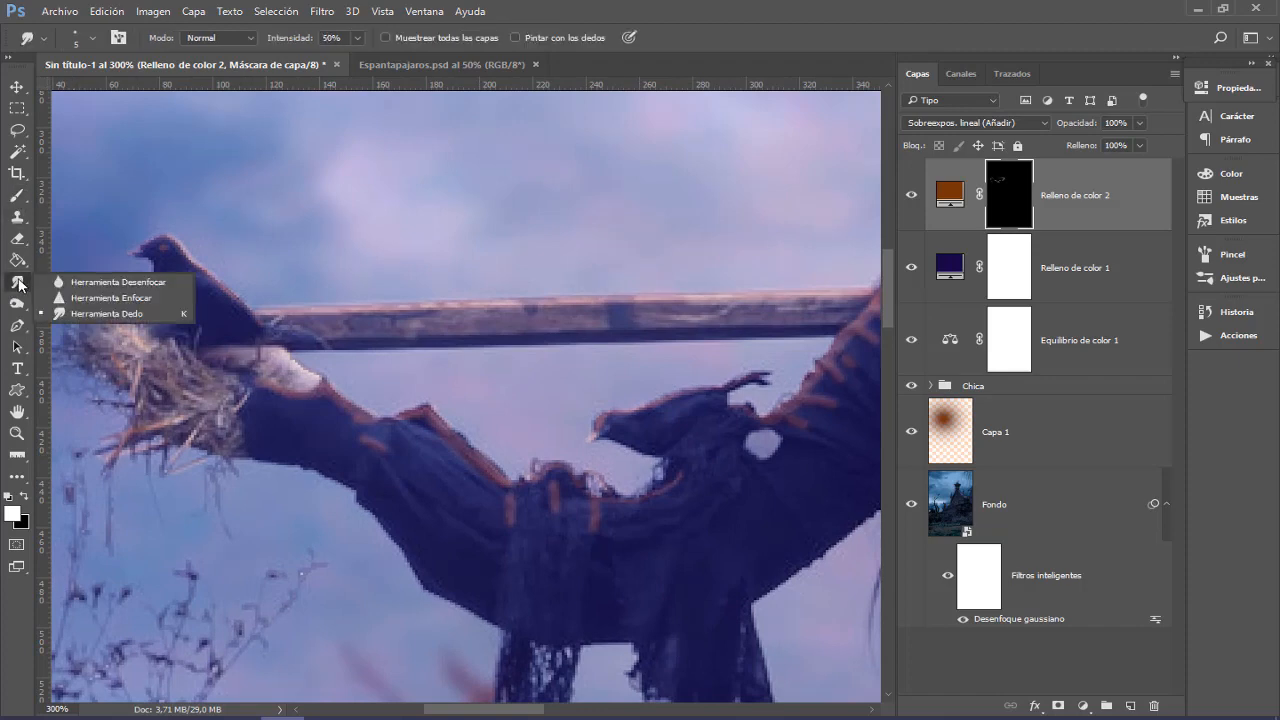
{"action": "left_click", "coordinate": [147, 312]}
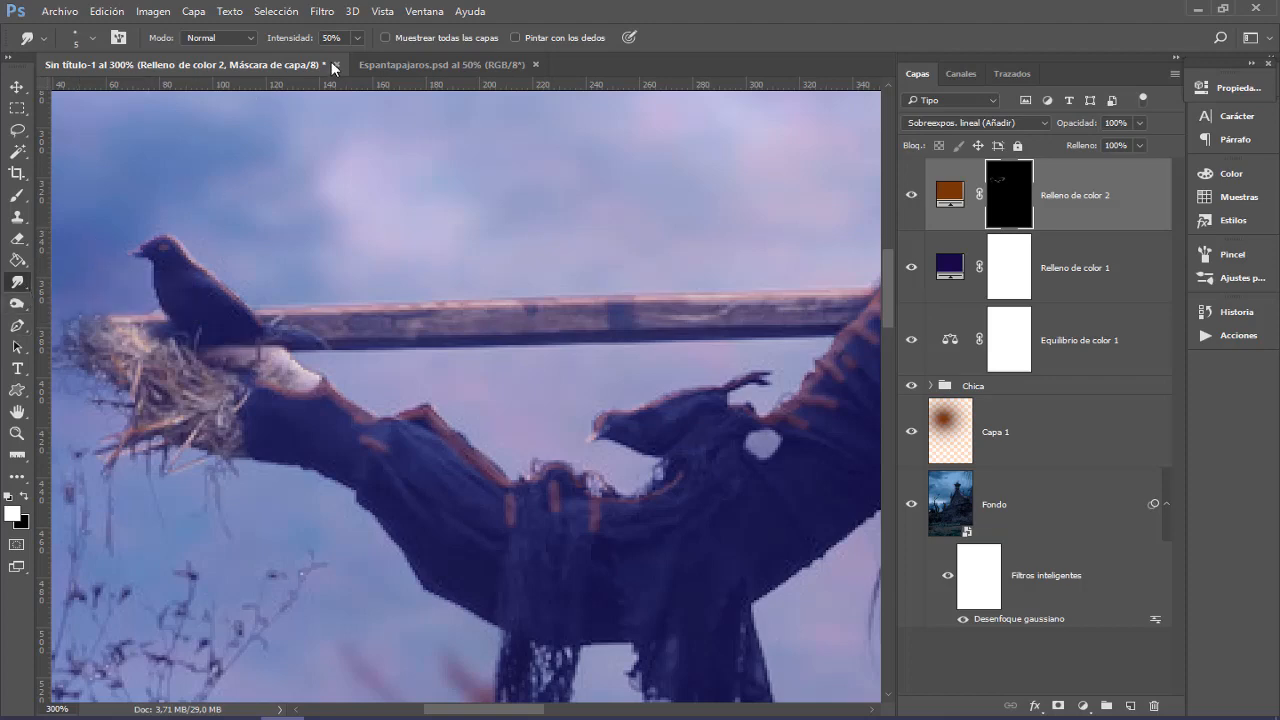
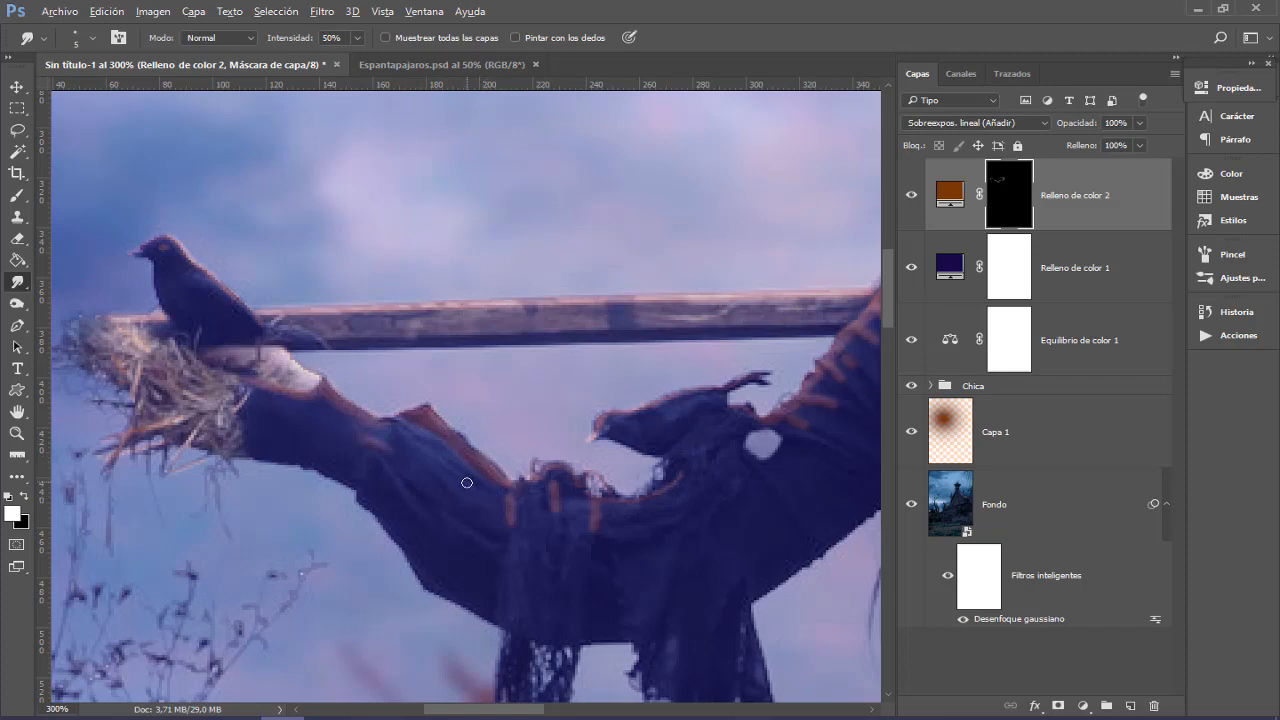
{"action": "left_click_drag", "start_coordinate": [466, 483], "coordinate": [475, 490]}
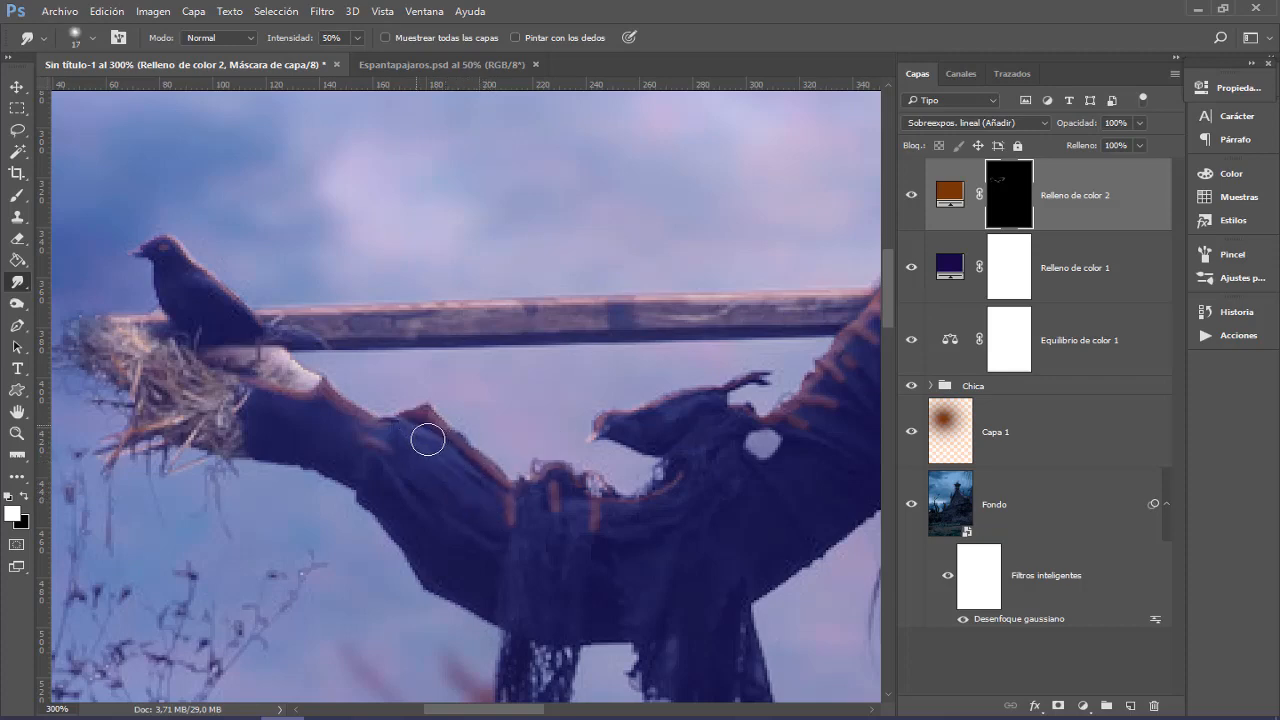
{"action": "left_click_drag", "start_coordinate": [474, 491], "coordinate": [371, 471]}
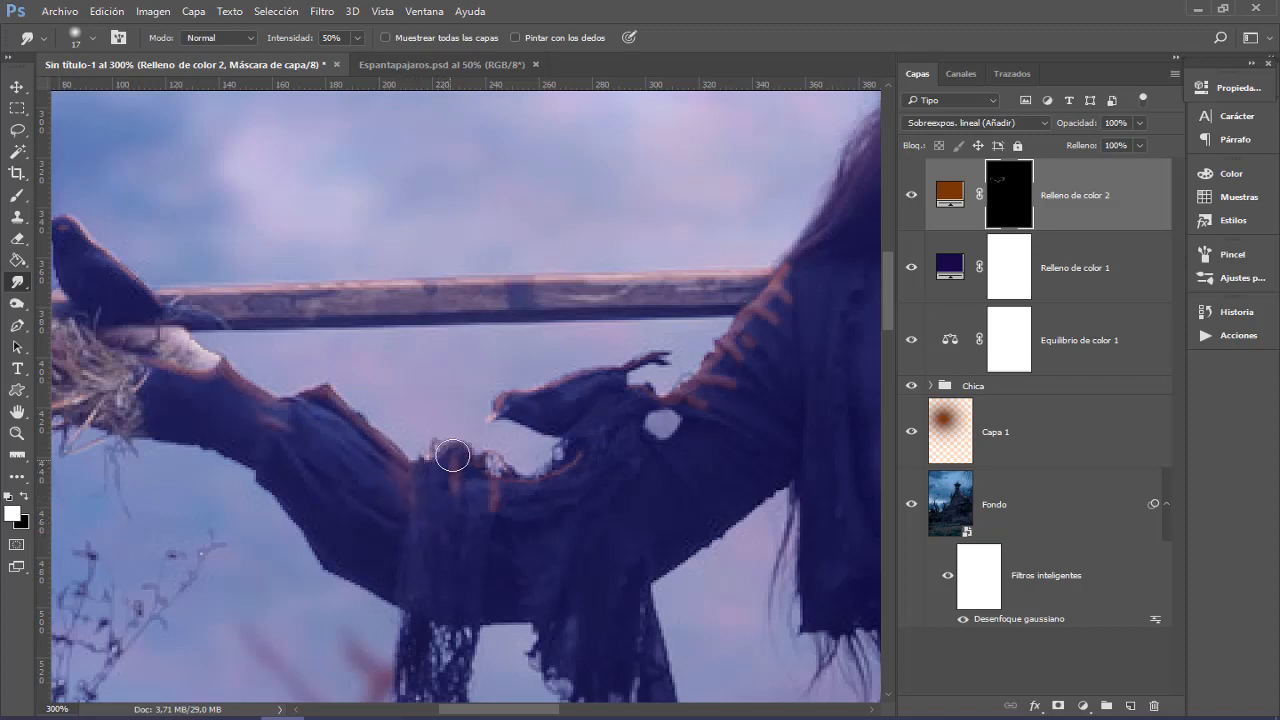
{"action": "key", "text": "bracketleft"}
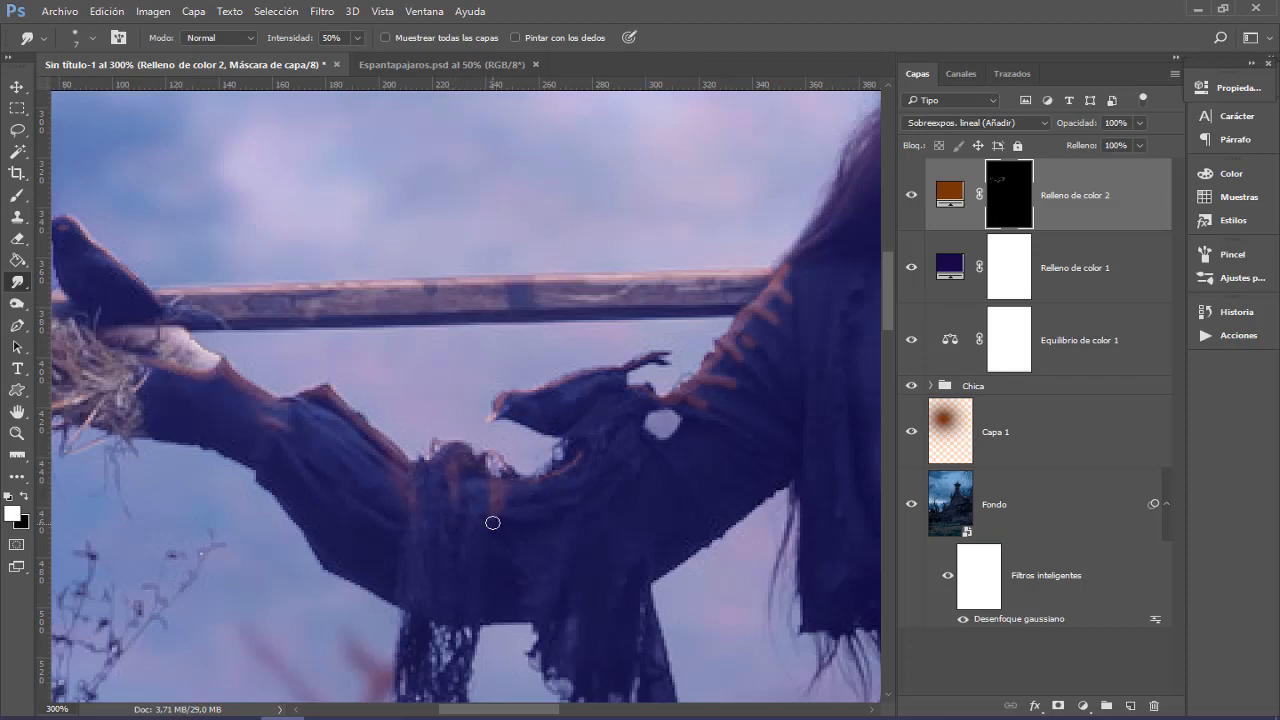
{"action": "left_click_drag", "start_coordinate": [489, 536], "coordinate": [500, 540]}
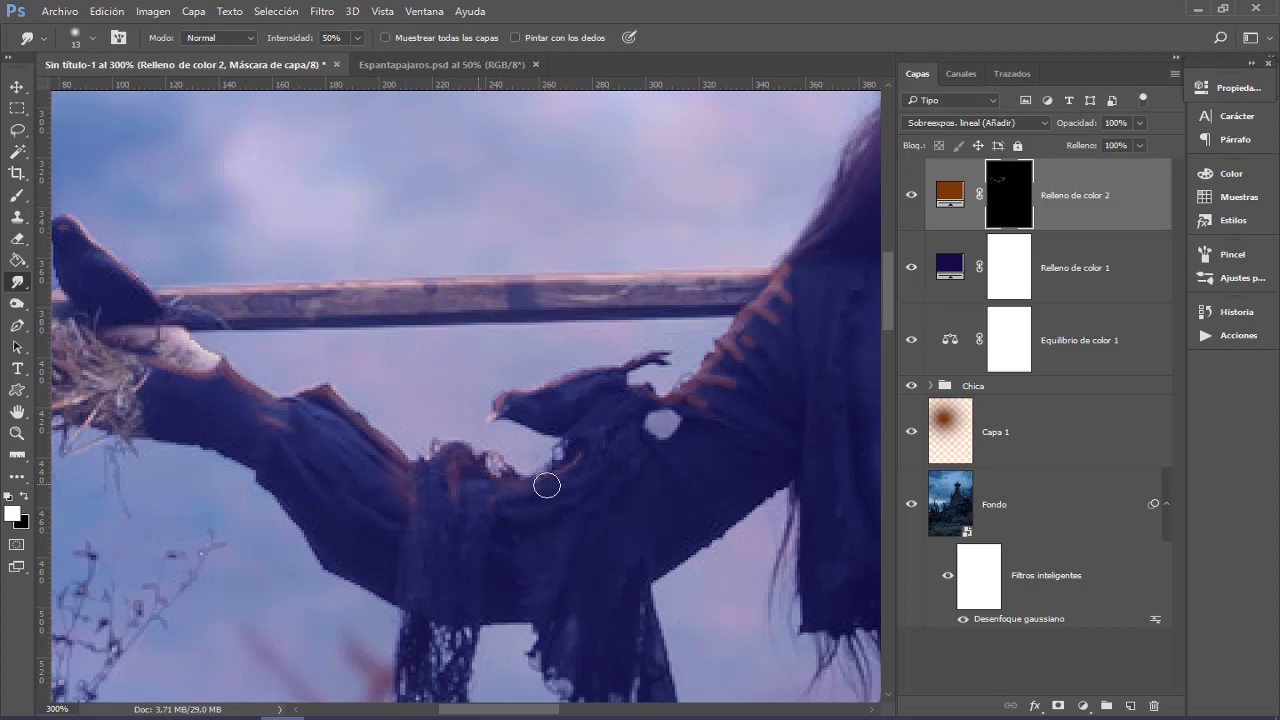
{"action": "left_click_drag", "start_coordinate": [577, 497], "coordinate": [465, 530]}
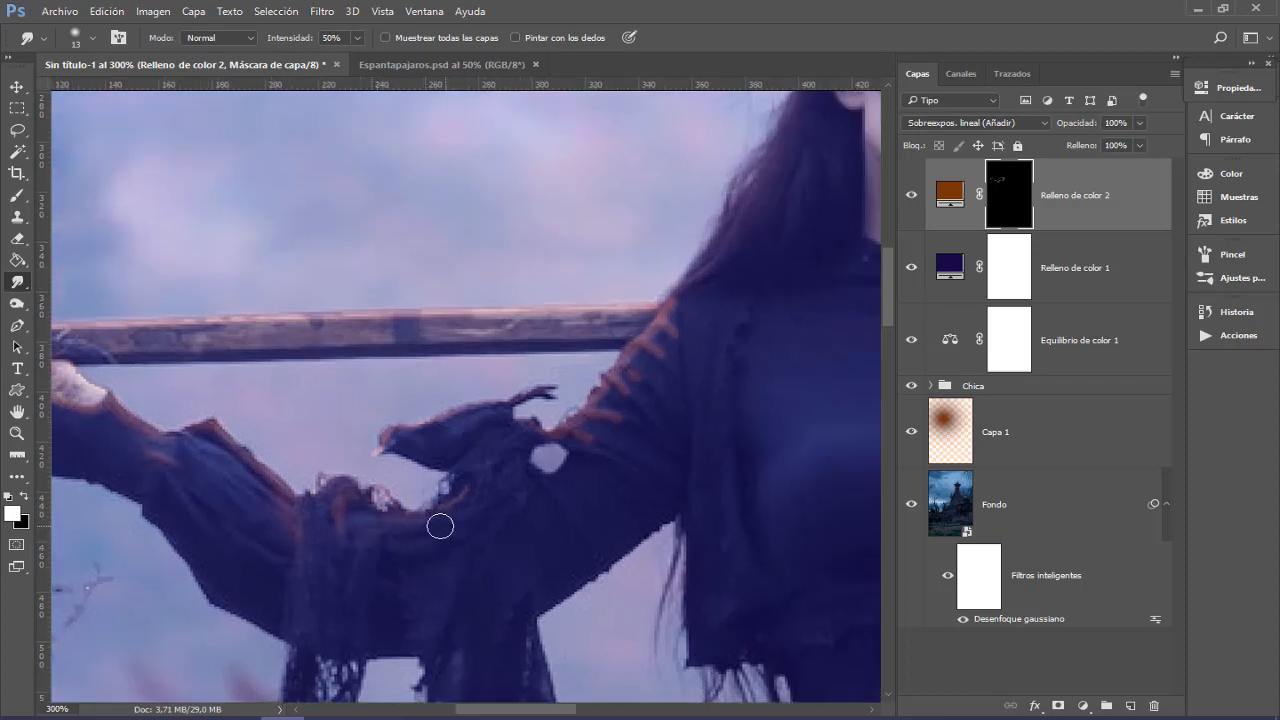
Step: Smudge the shoulder strokes into the sleeve with a 13-pixel tip at 50% strength, and check the mask alone and the whole figure
{"action": "left_click_drag", "start_coordinate": [503, 491], "coordinate": [441, 497]}
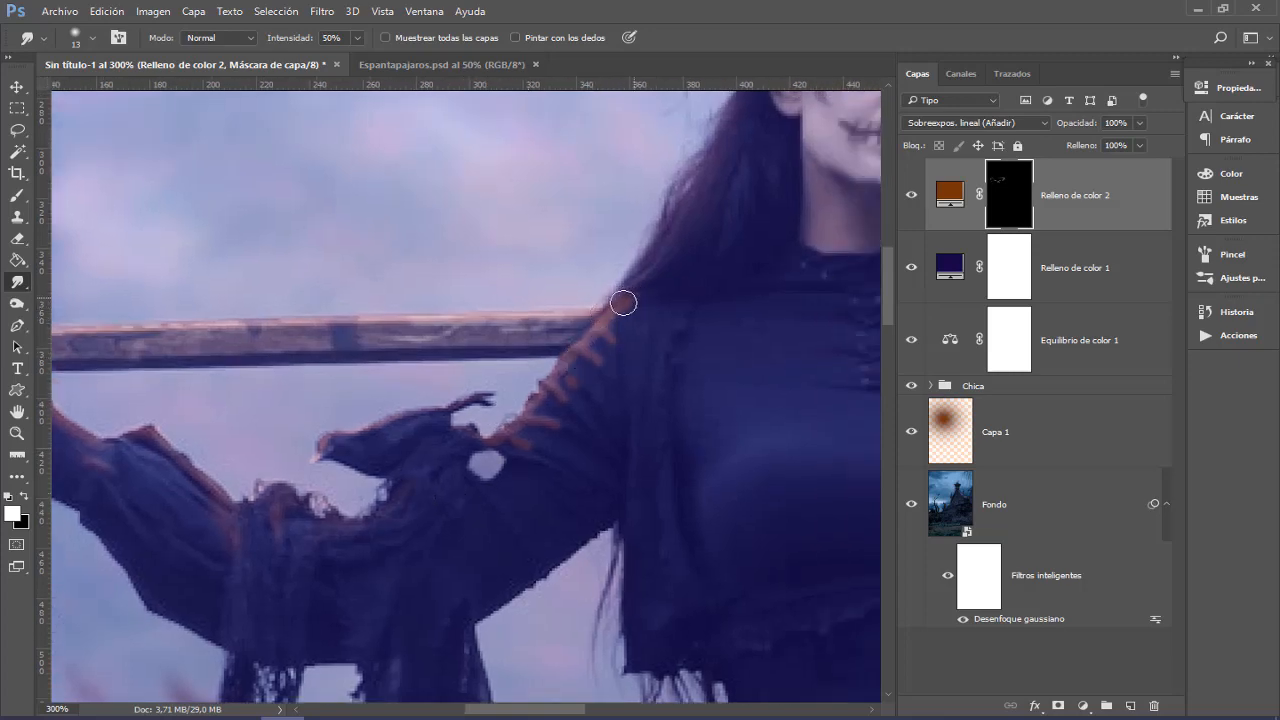
{"action": "mouse_move", "coordinate": [623, 325]}
{"action": "left_mouse_down"}
{"action": "mouse_move", "coordinate": [658, 327]}
{"action": "mouse_move", "coordinate": [631, 304]}
{"action": "mouse_move", "coordinate": [683, 300]}
{"action": "left_mouse_up"}
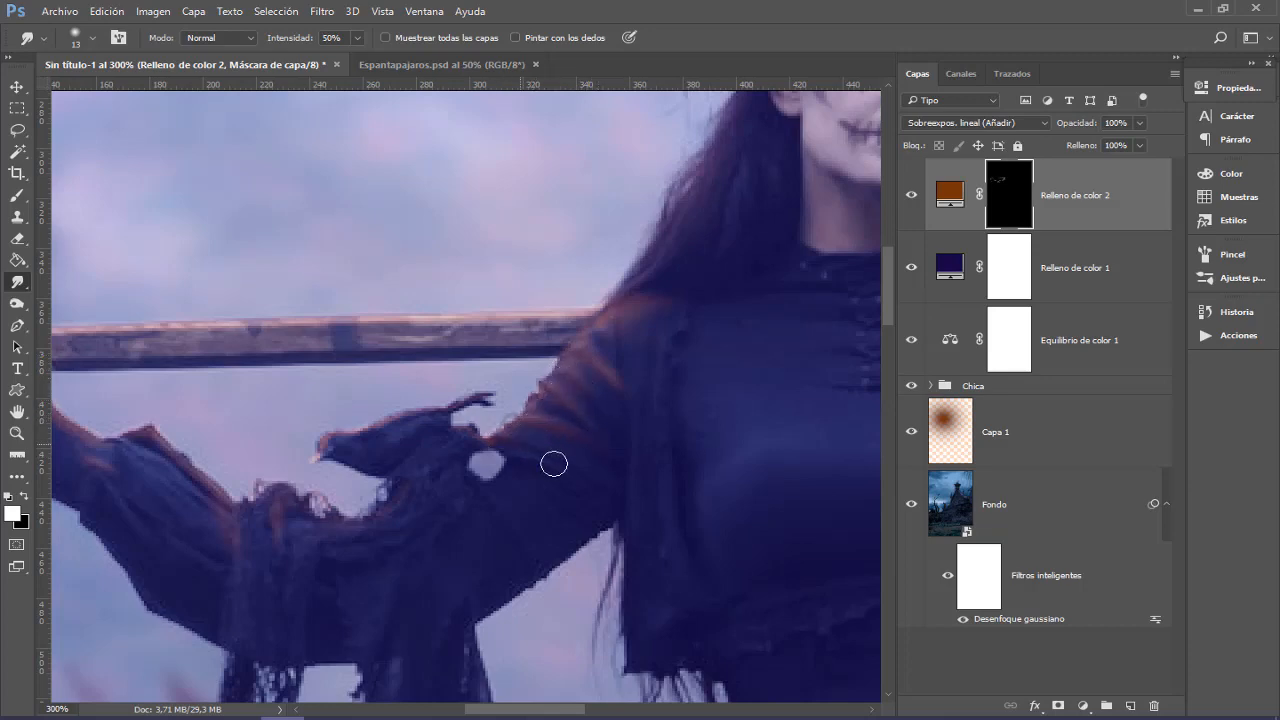
{"action": "key", "text": "ctrl+minus"}
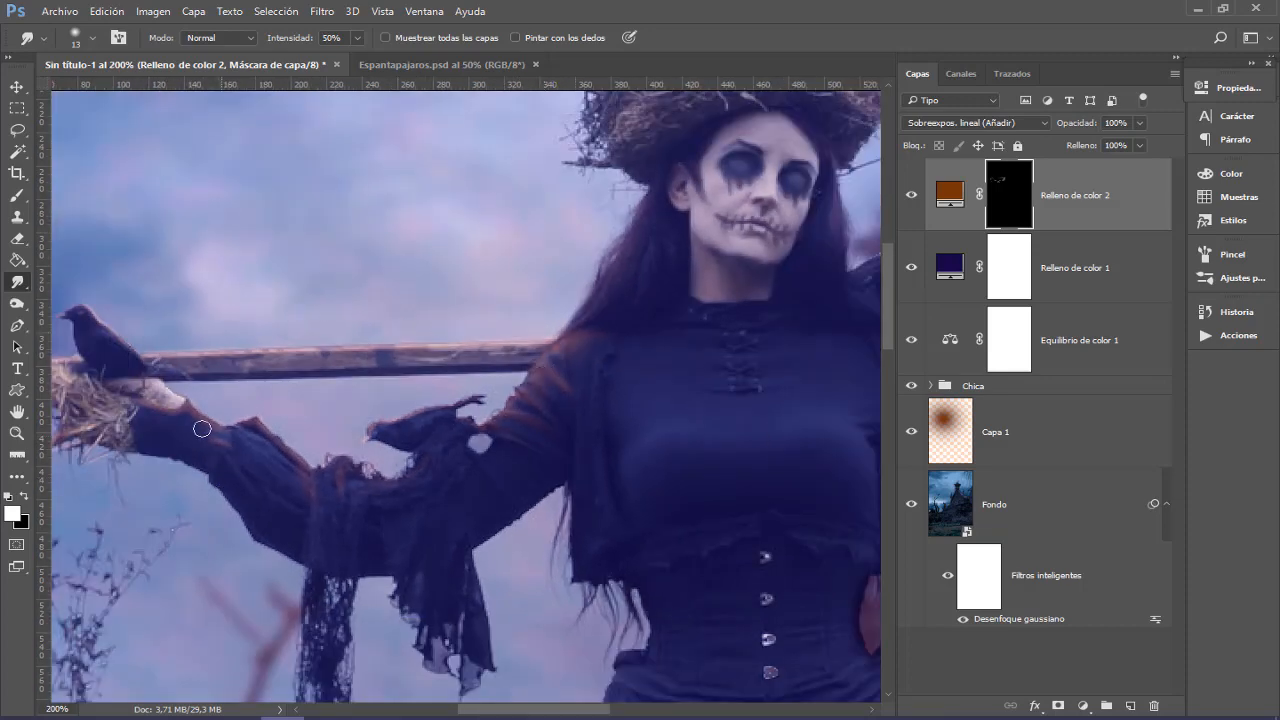
{"action": "left_click", "coordinate": [1012, 207], "text": "alt"}
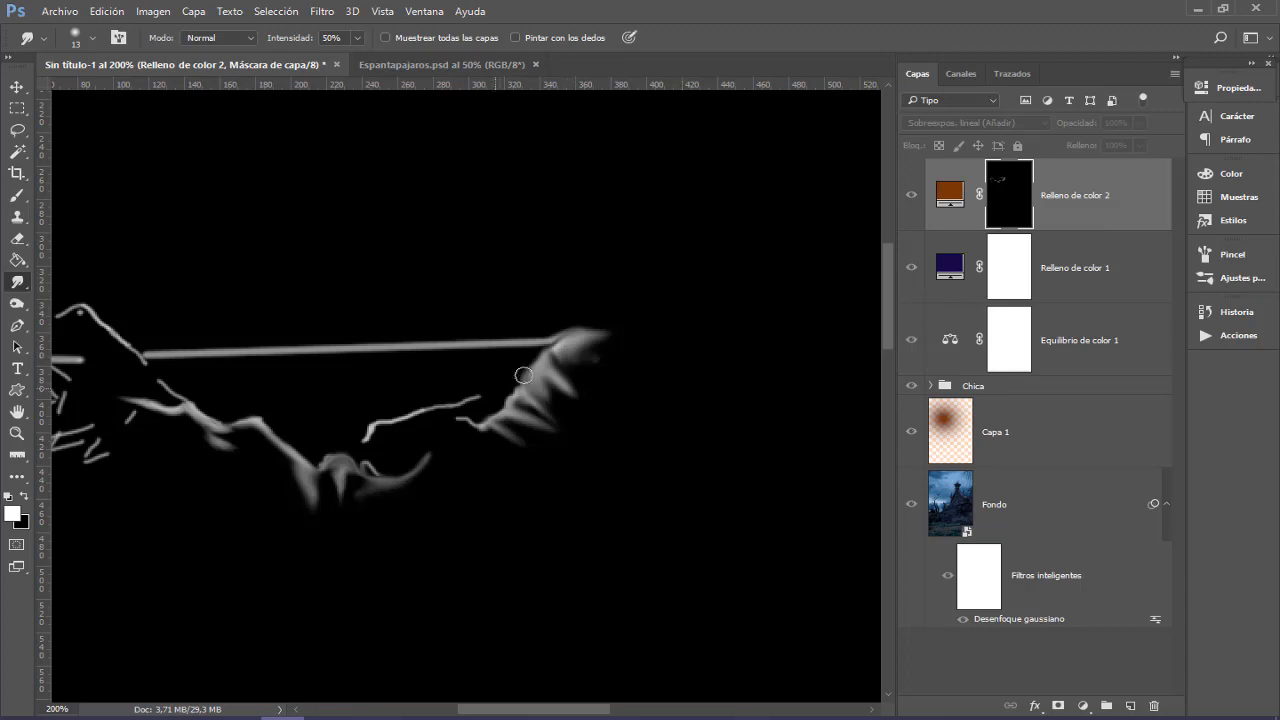
{"action": "left_click", "coordinate": [1005, 207], "text": "alt"}
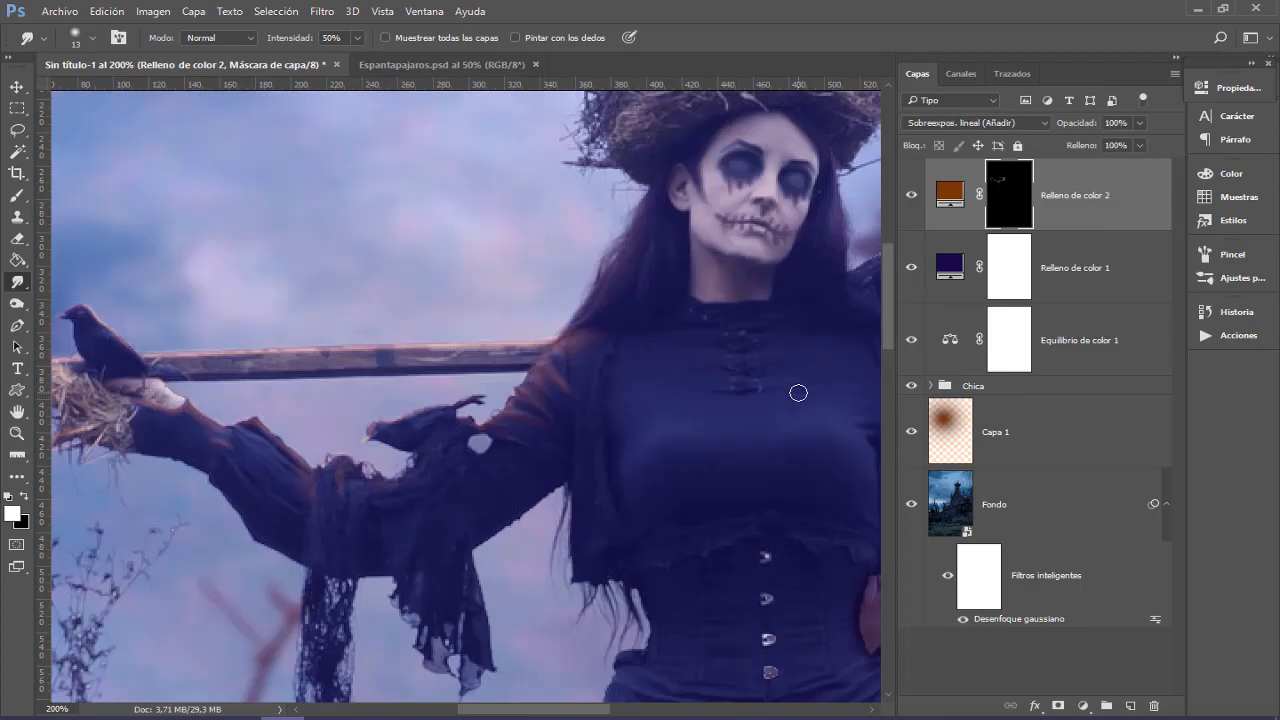
{"action": "key", "text": "ctrl+minus"}
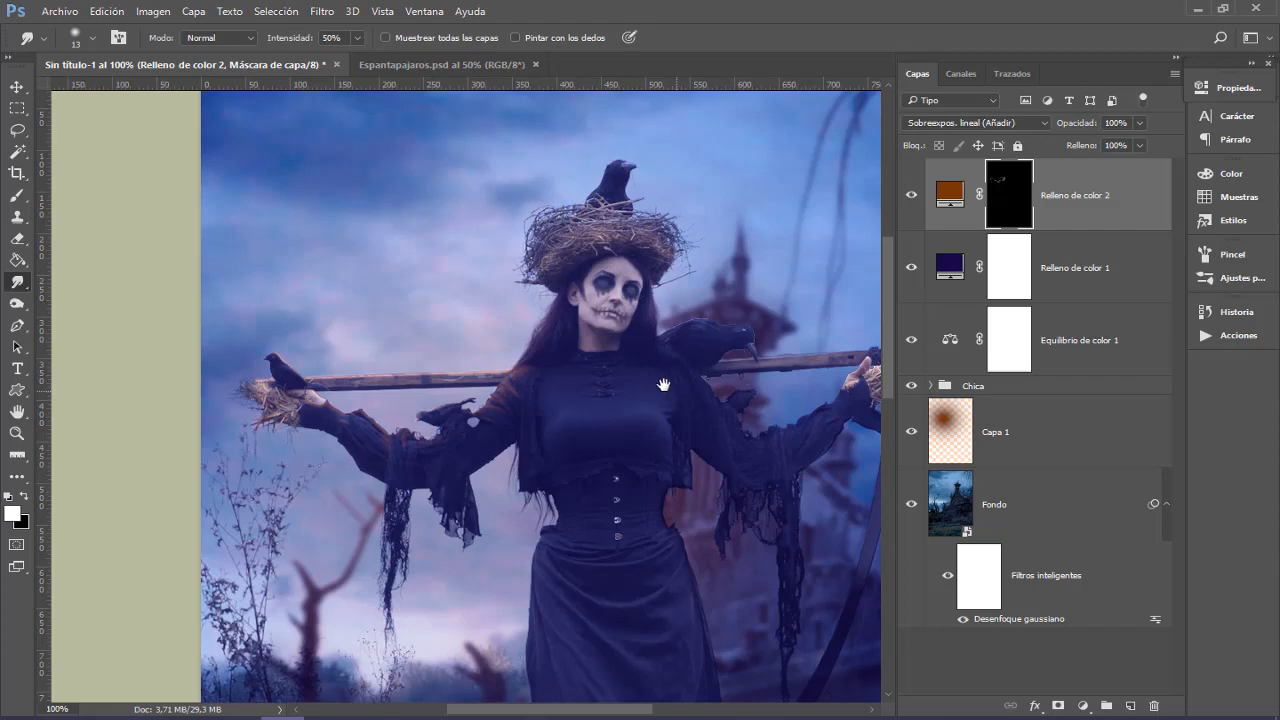
{"action": "left_click_drag", "start_coordinate": [663, 360], "coordinate": [543, 323]}
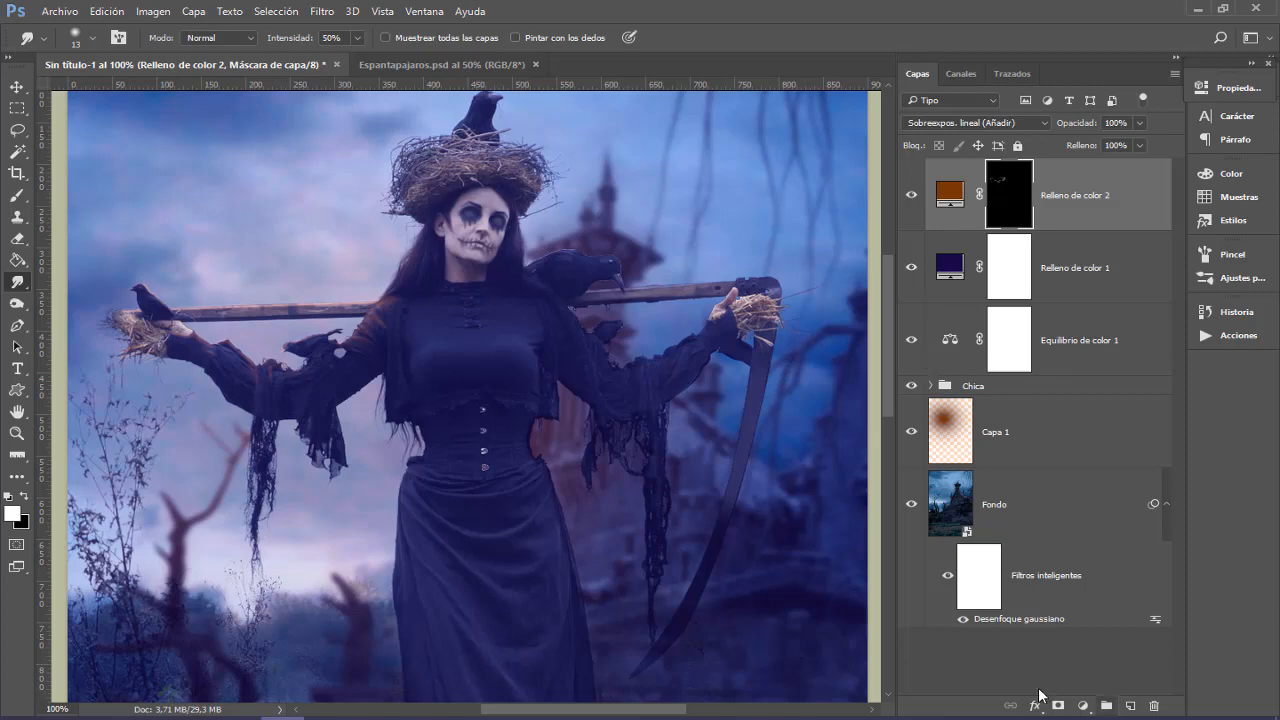
Step: Add a solid colour fill layer in purple 4d1099 above the orange fill layer
{"action": "left_click", "coordinate": [1082, 706]}
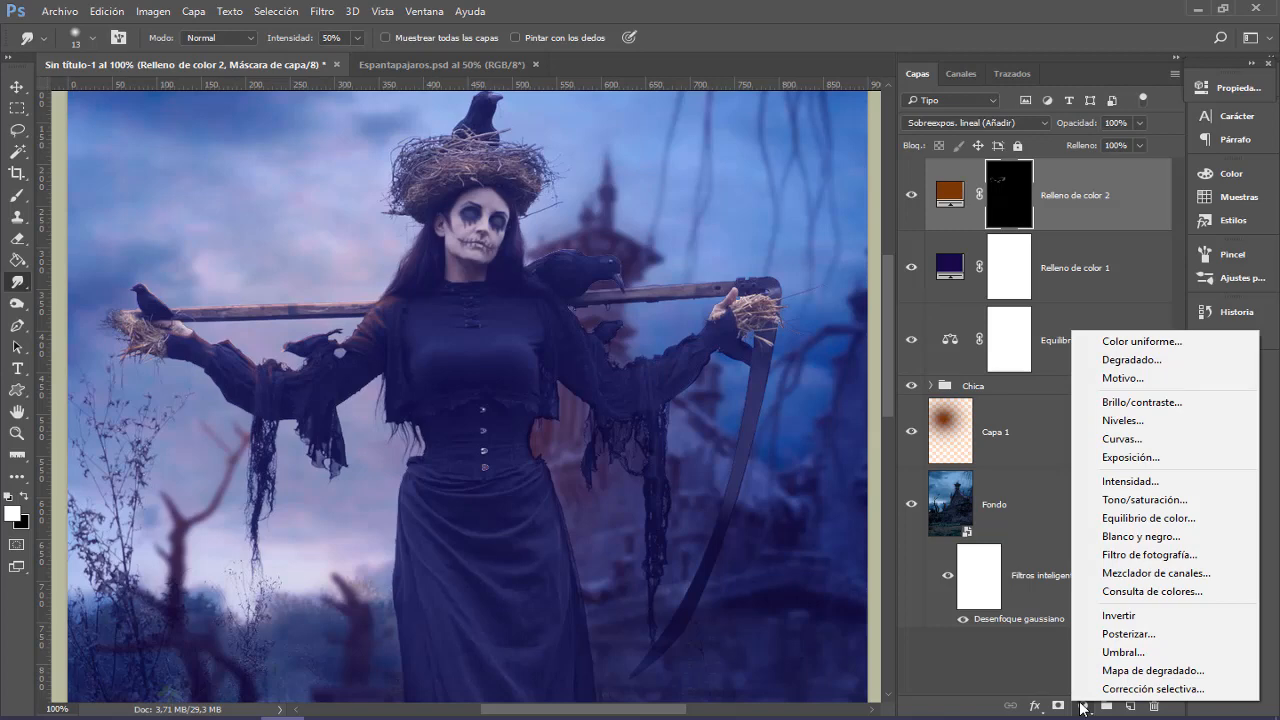
{"action": "left_click", "coordinate": [1131, 343]}
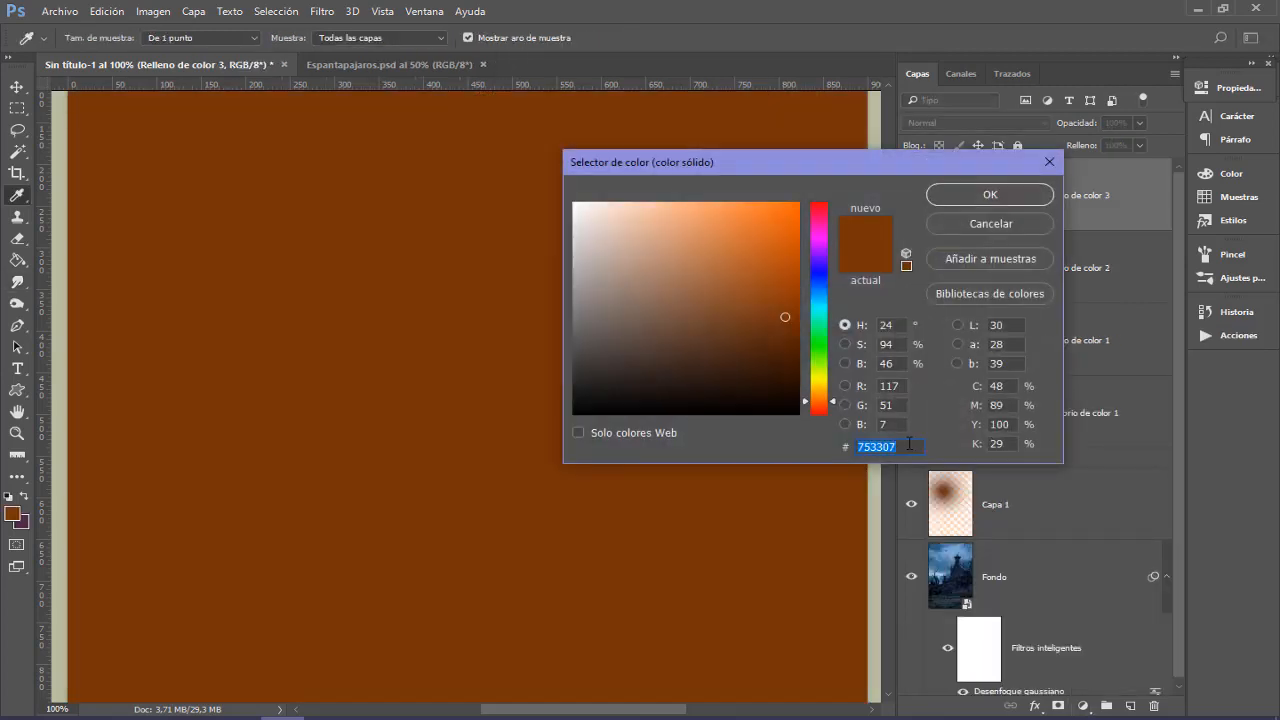
{"action": "key", "text": "BackSpace"}
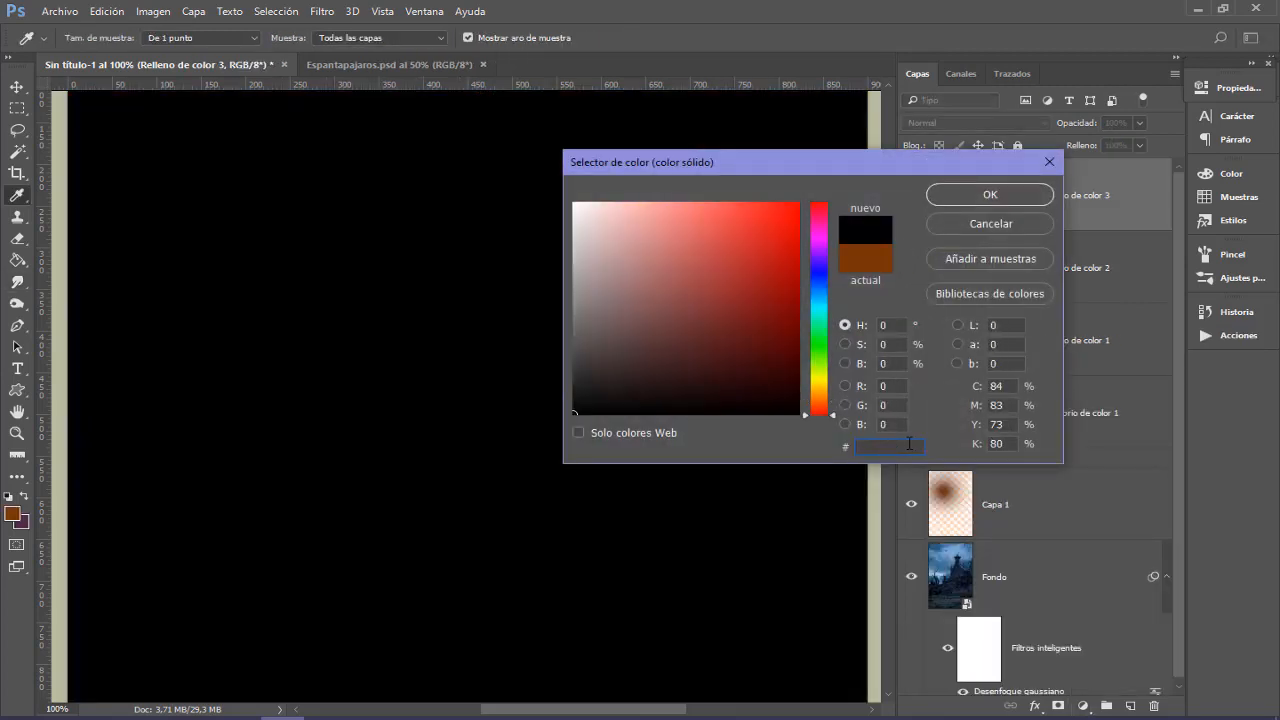
{"action": "type", "text": "4d"}
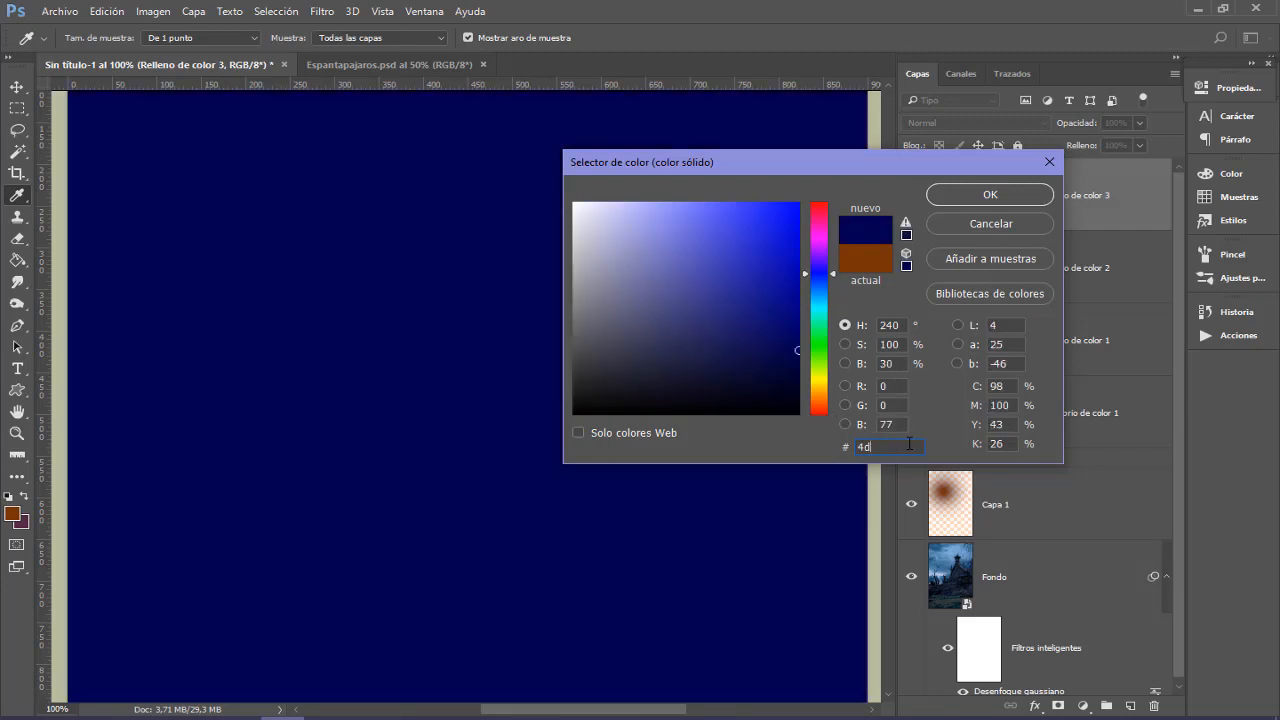
{"action": "type", "text": "1099"}
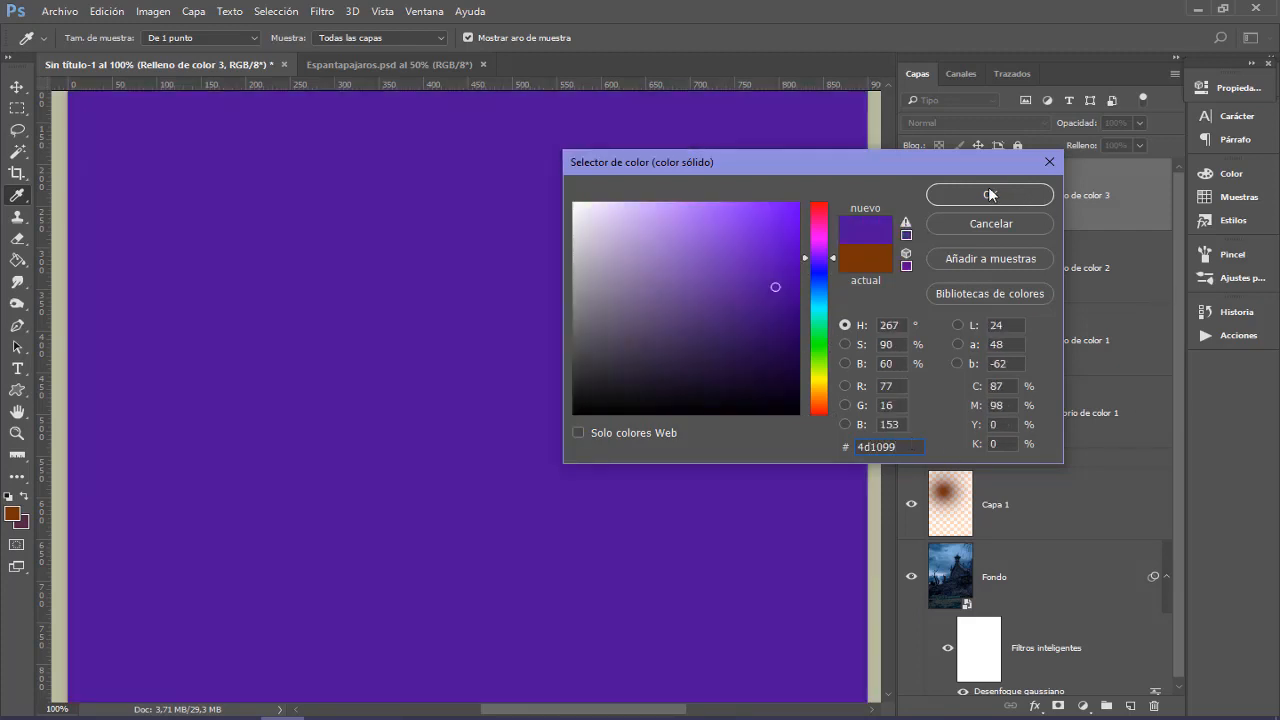
{"action": "left_click", "coordinate": [989, 194]}
Step: Set the purple fill layer's blend mode to Sobreexpos. lineal (Añadir) and invert its mask to black
{"action": "left_click", "coordinate": [975, 122]}
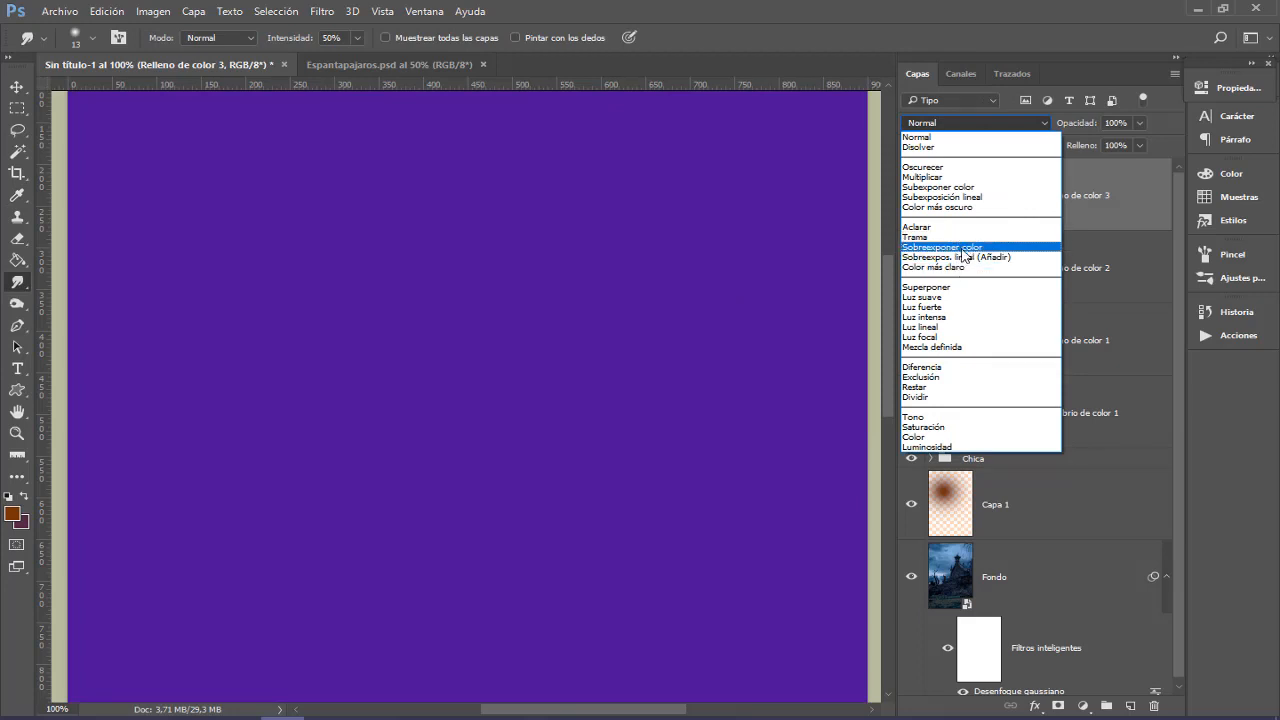
{"action": "left_click", "coordinate": [995, 265]}
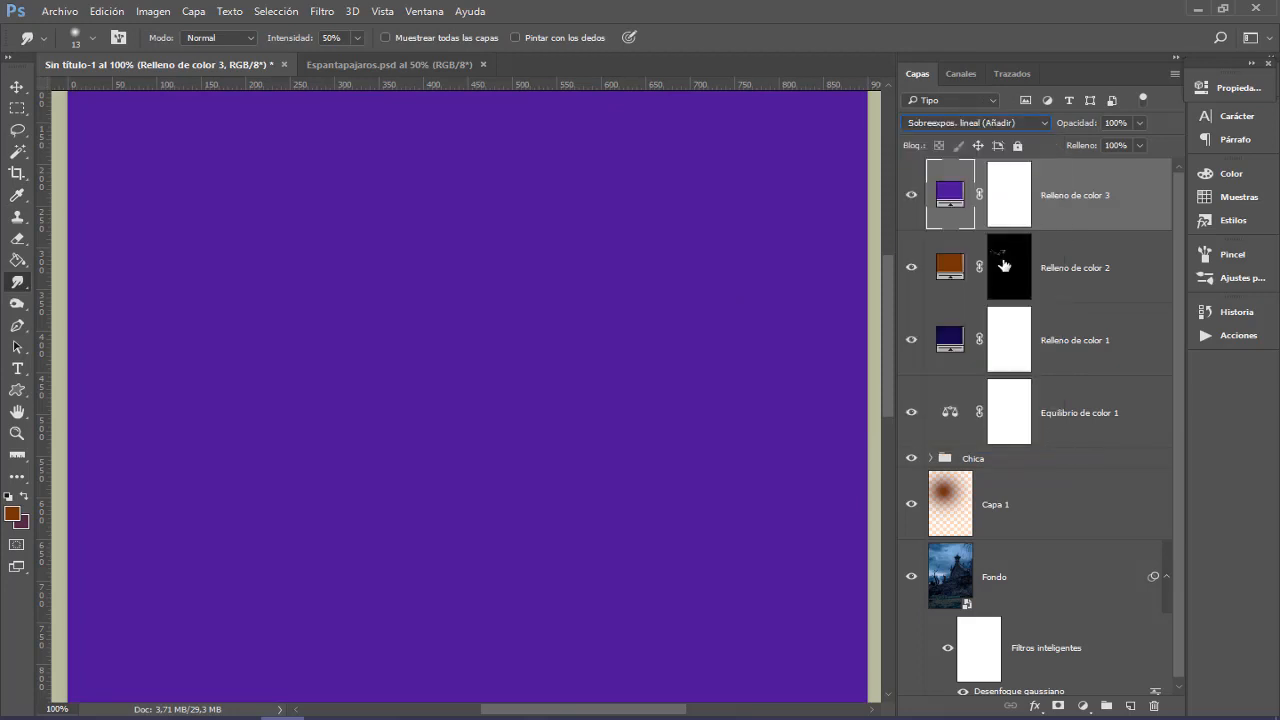
{"action": "left_click", "coordinate": [1010, 201]}
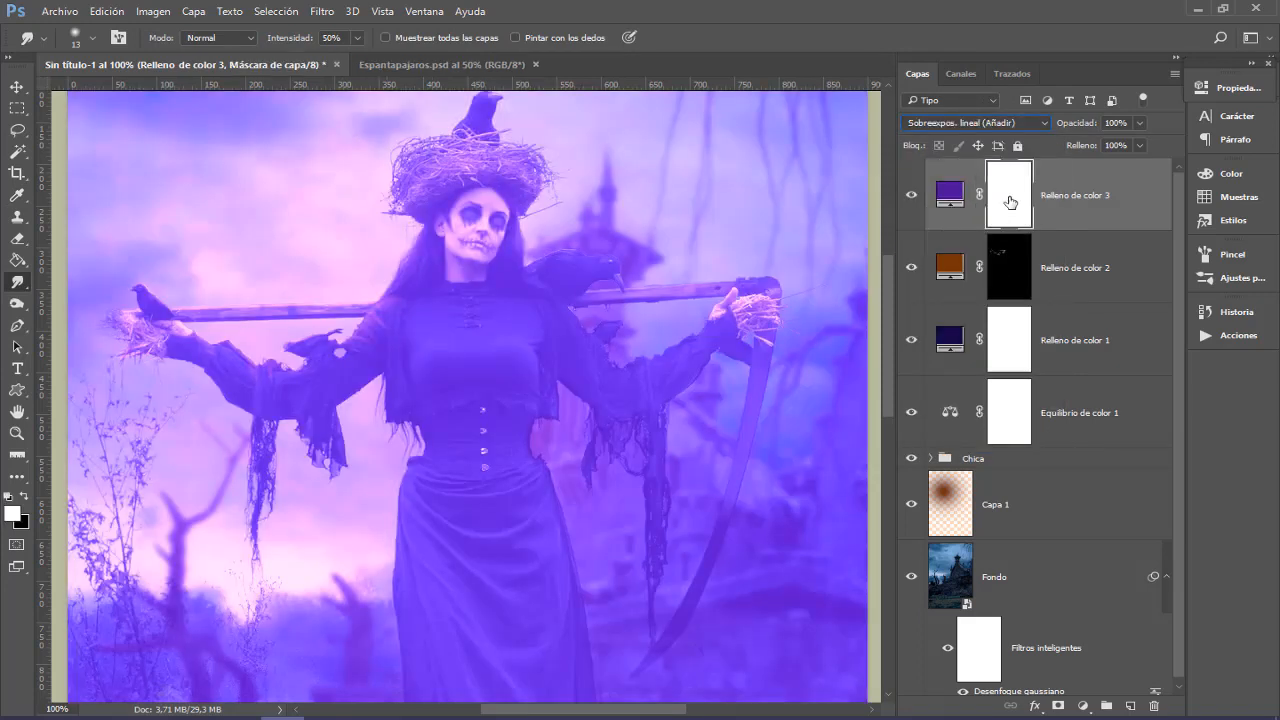
{"action": "key", "text": "ctrl+i"}
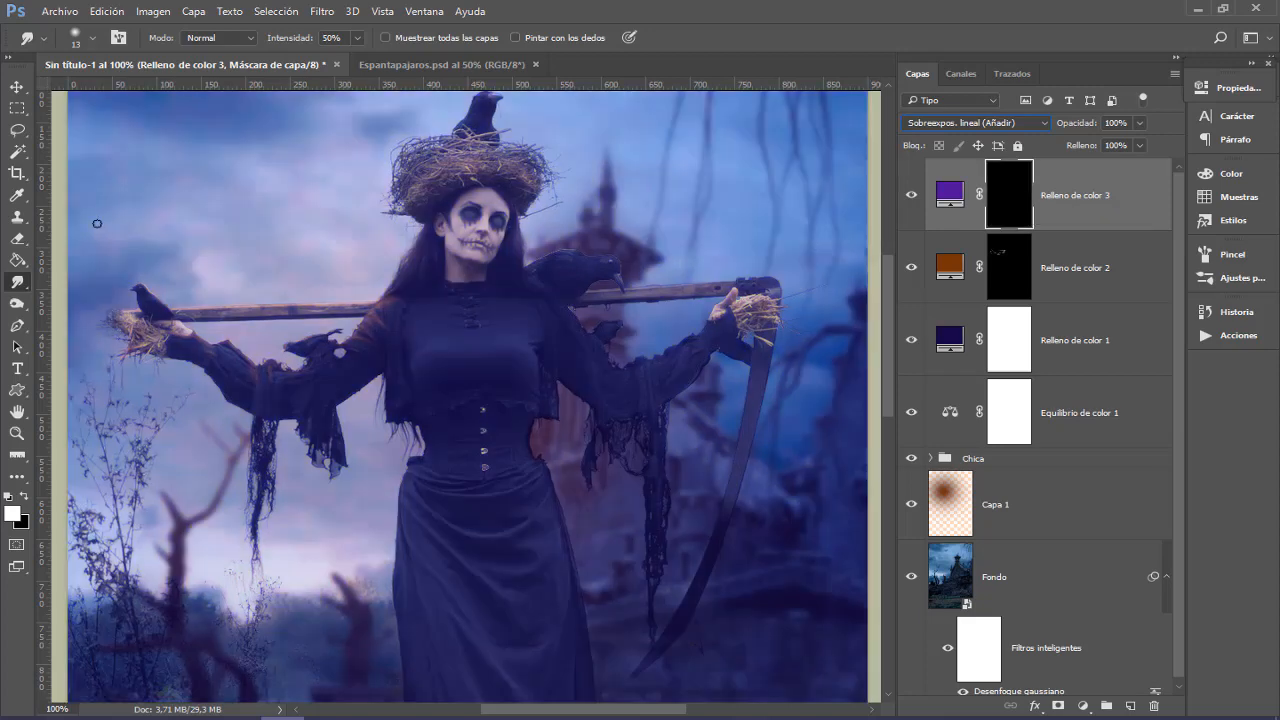
Step: Paint purple rim highlights on the mask along the scythe-side arm's hanging rags and sleeve underside, using a 5-pixel white brush at 44% opacity
{"action": "left_click", "coordinate": [16, 195]}
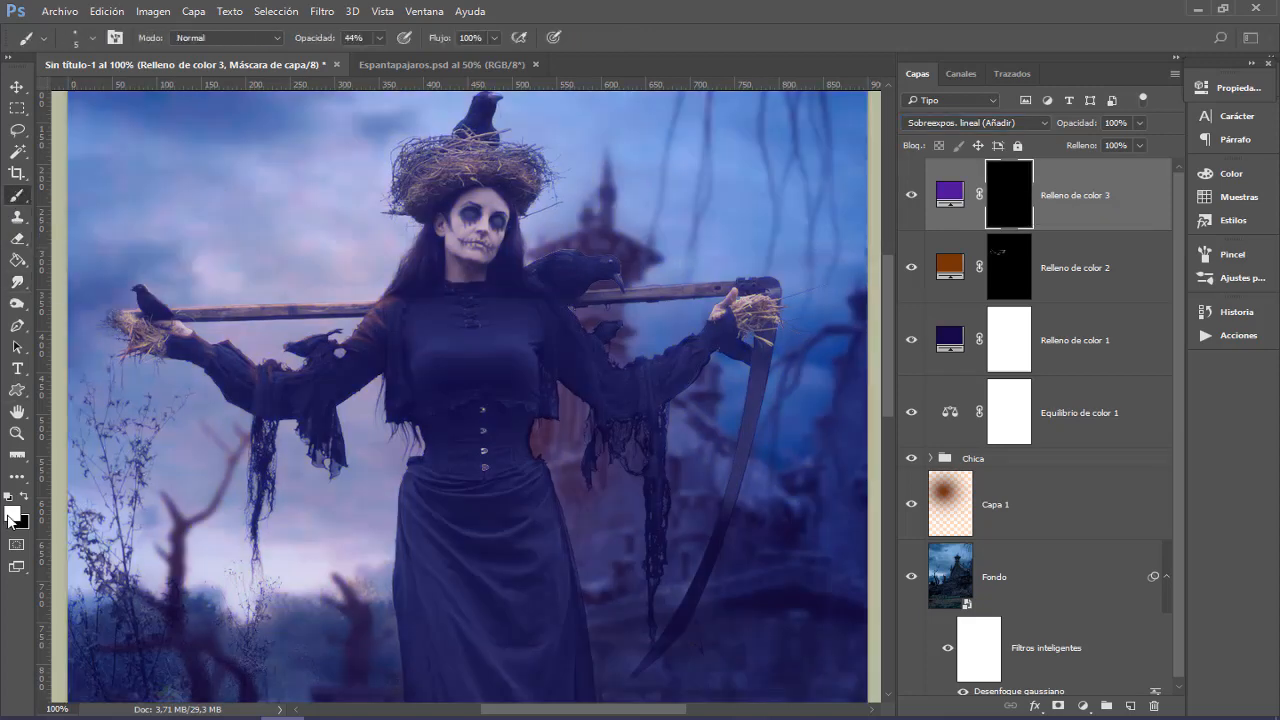
{"action": "left_click_drag", "start_coordinate": [540, 380], "coordinate": [402, 406]}
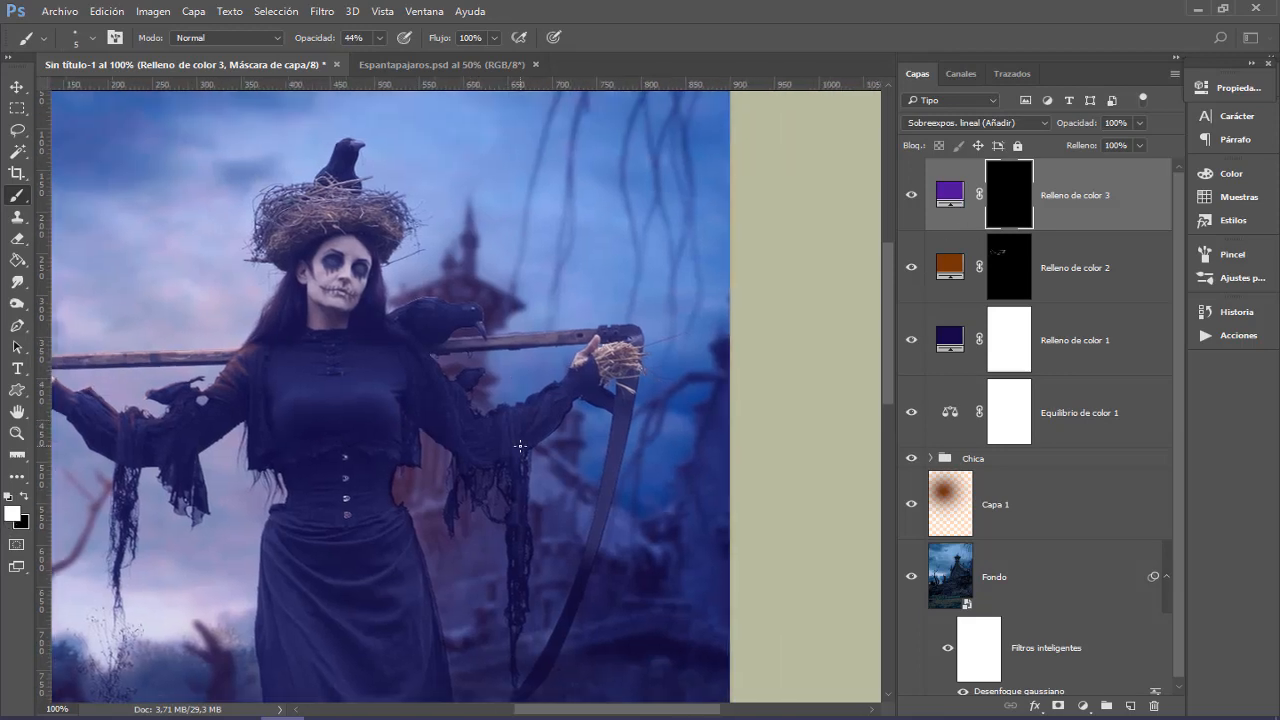
{"action": "key", "text": "ctrl+plus"}
{"action": "left_click_drag", "start_coordinate": [540, 391], "coordinate": [424, 237]}
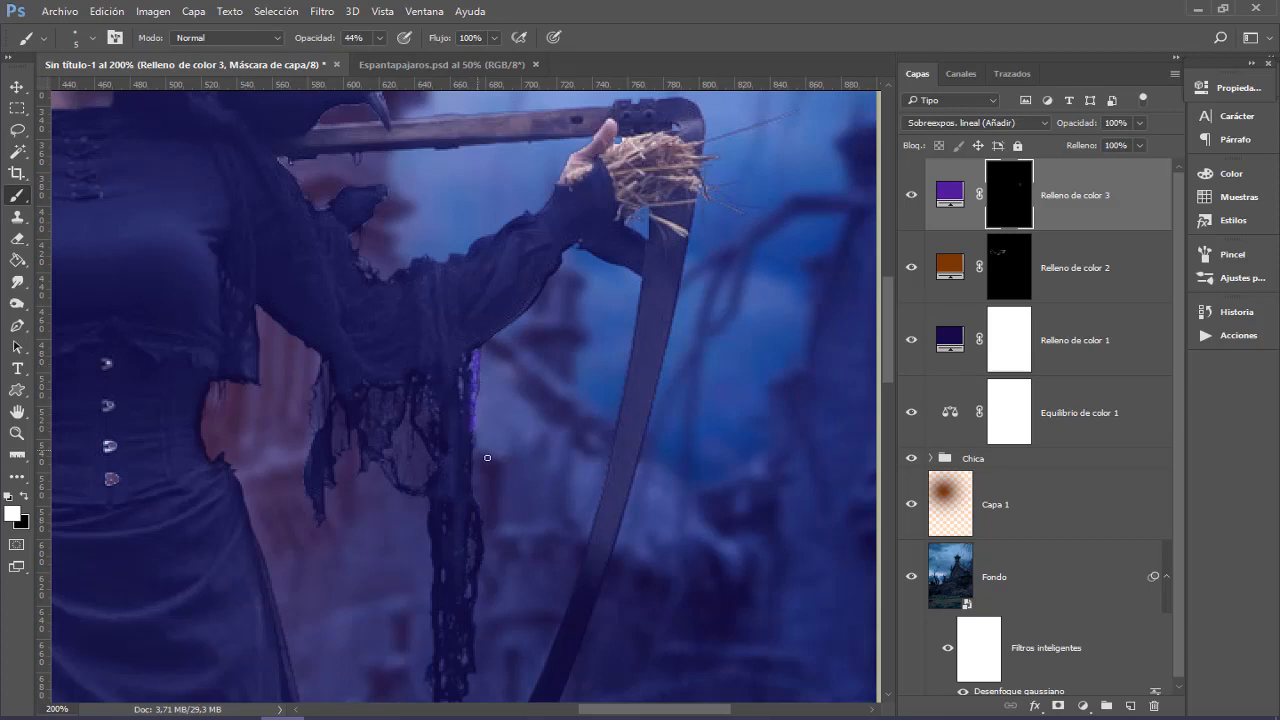
{"action": "left_click_drag", "start_coordinate": [487, 457], "coordinate": [521, 346]}
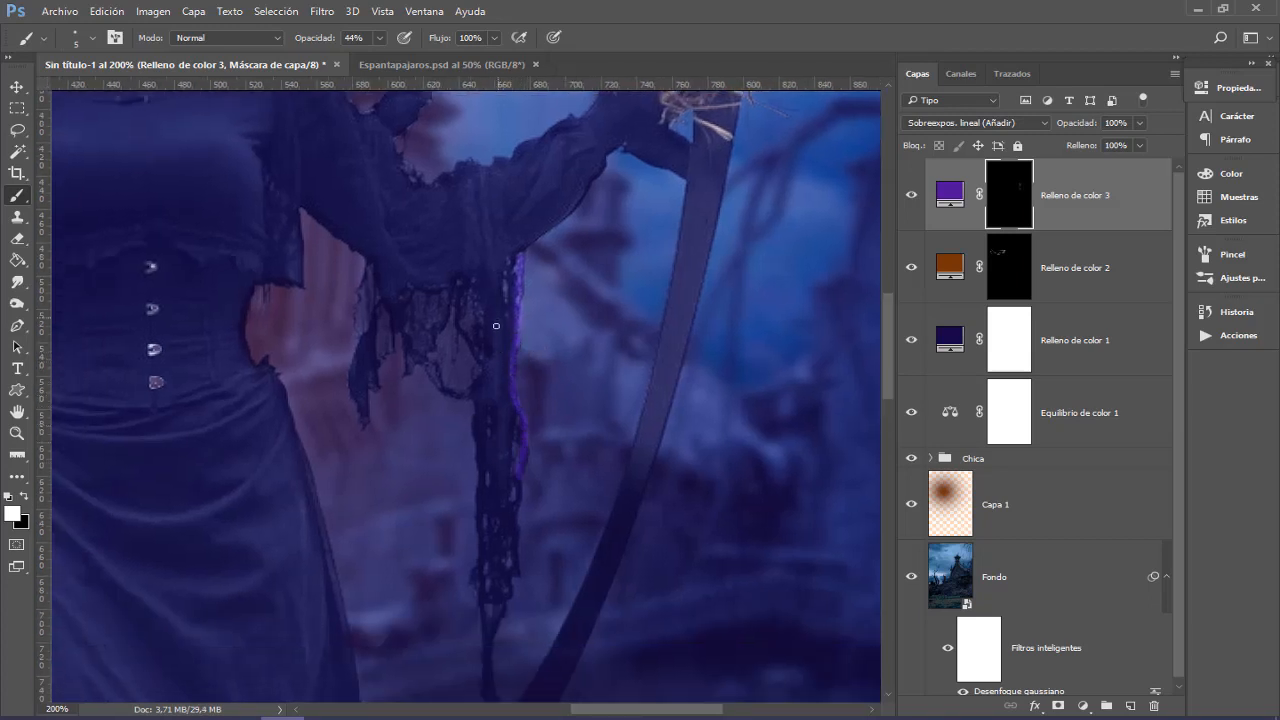
{"action": "mouse_move", "coordinate": [496, 325]}
{"action": "left_mouse_down"}
{"action": "mouse_move", "coordinate": [497, 434]}
{"action": "mouse_move", "coordinate": [479, 504]}
{"action": "left_mouse_up"}
{"action": "left_click_drag", "start_coordinate": [519, 585], "coordinate": [512, 507]}
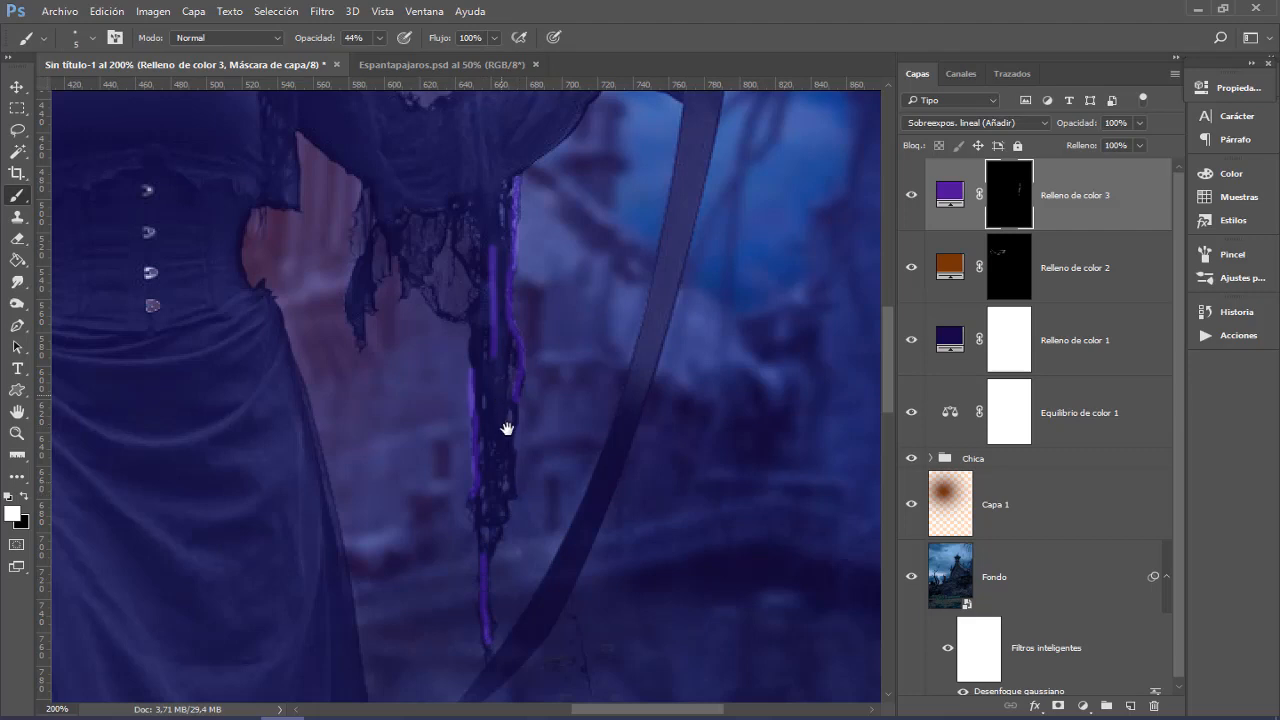
{"action": "left_click_drag", "start_coordinate": [507, 428], "coordinate": [517, 509]}
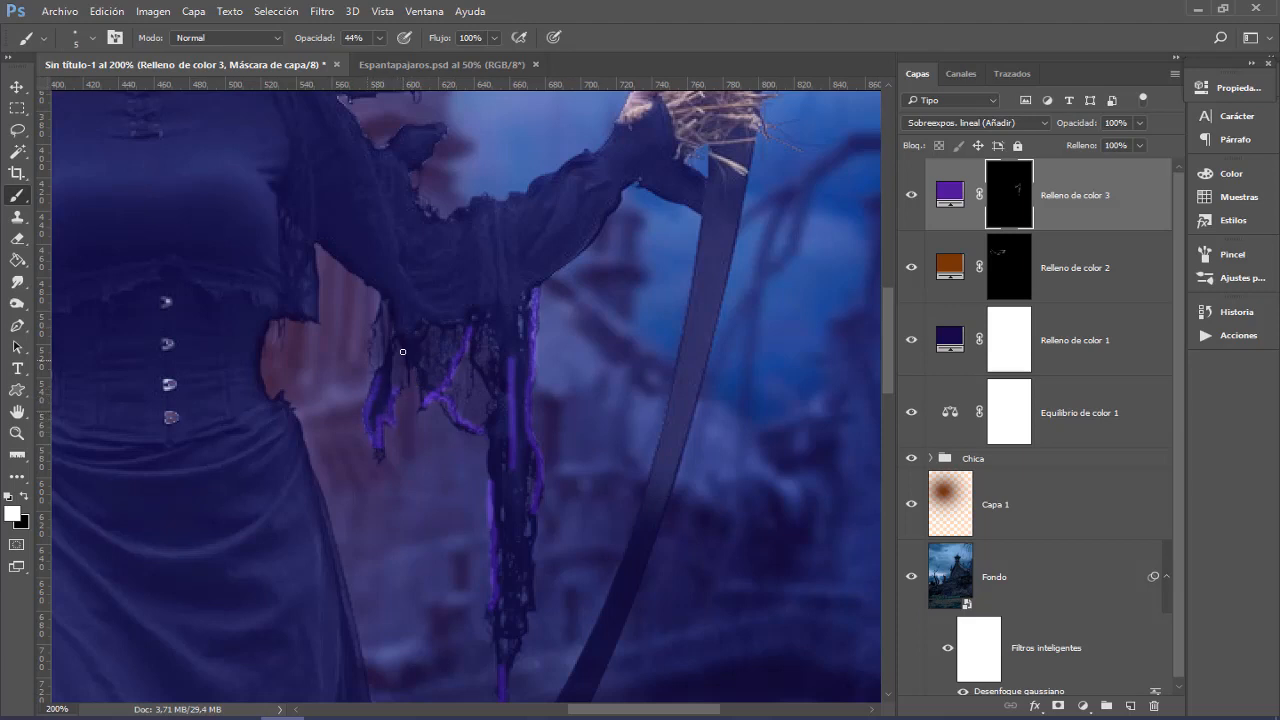
{"action": "left_click_drag", "start_coordinate": [408, 386], "coordinate": [418, 440]}
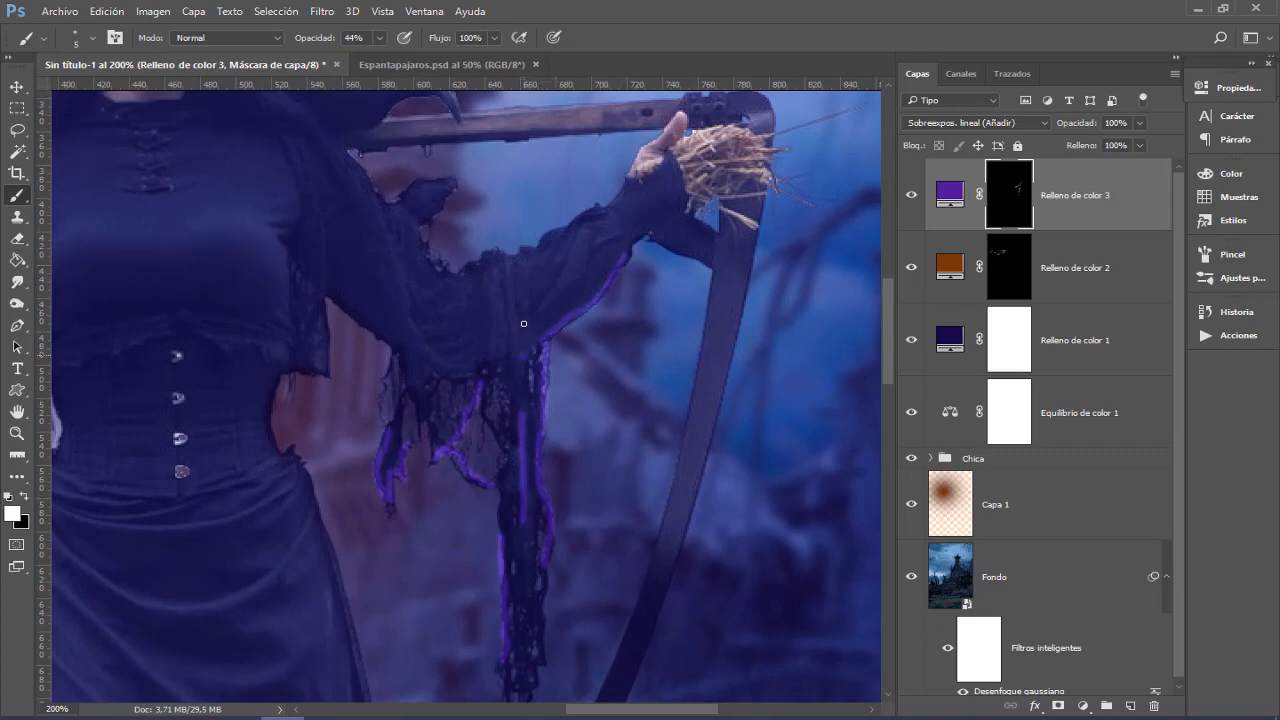
Step: Paint violet rim highlights on the Relleno de color 3 mask along the scythe-side sleeve's torn cloth and the jacket's edge and folds
{"action": "left_click_drag", "start_coordinate": [524, 323], "coordinate": [523, 358]}
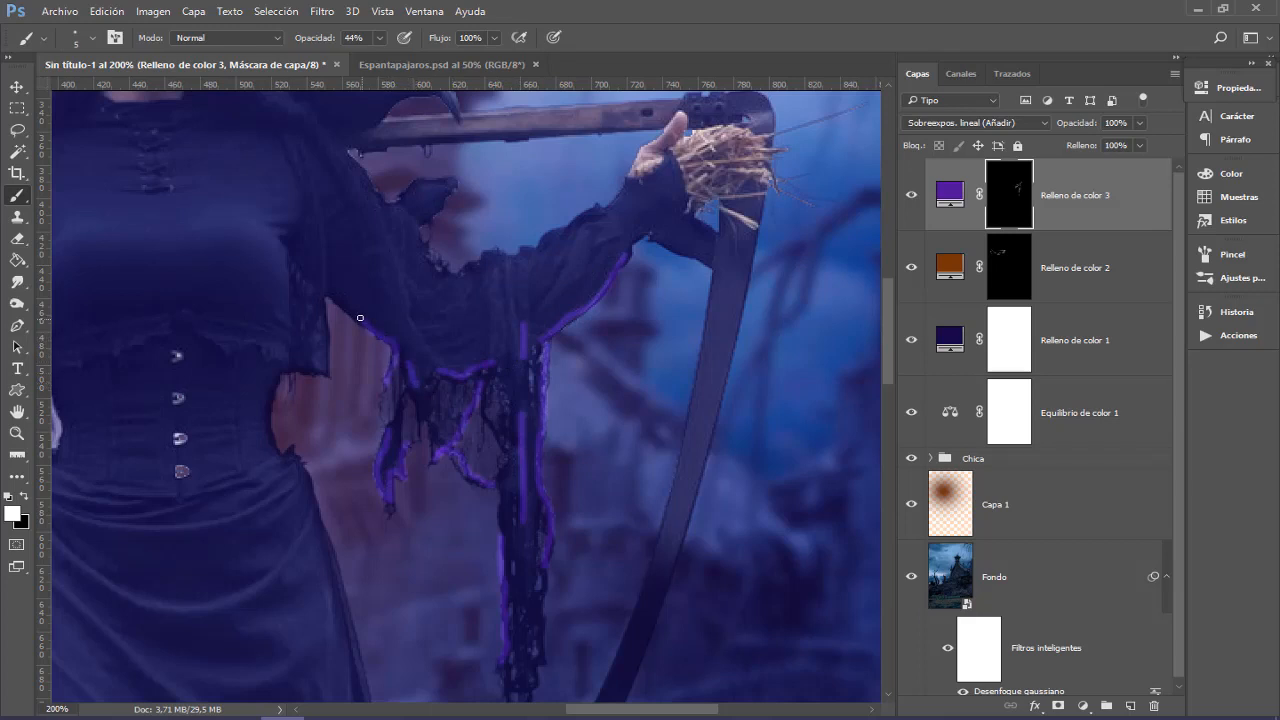
{"action": "left_click_drag", "start_coordinate": [348, 283], "coordinate": [428, 341]}
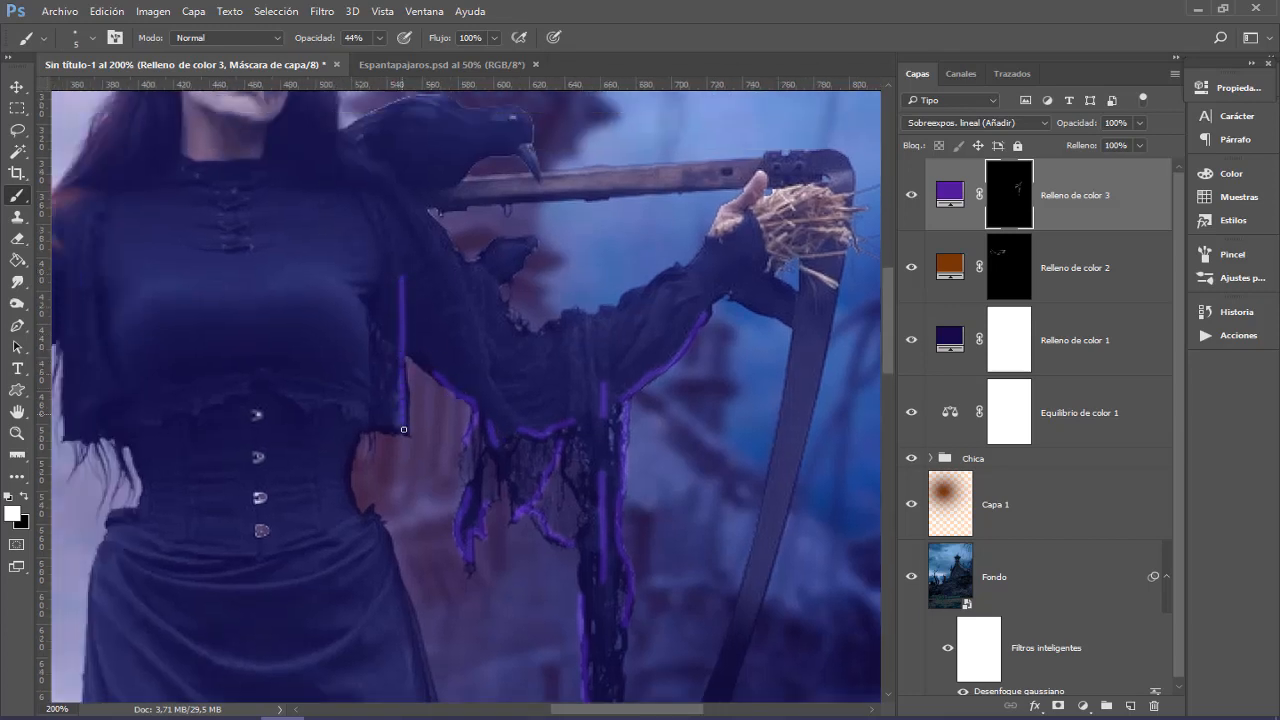
{"action": "left_click_drag", "start_coordinate": [375, 268], "coordinate": [372, 310]}
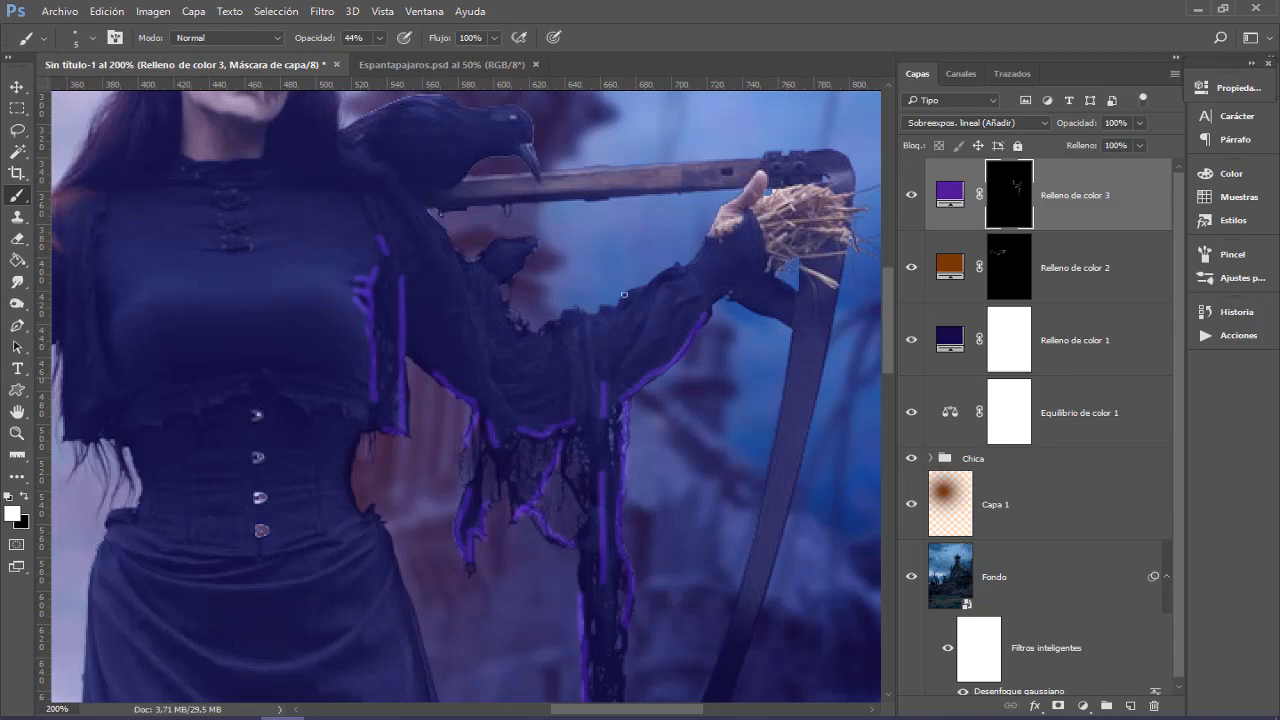
{"action": "left_click_drag", "start_coordinate": [688, 482], "coordinate": [700, 343]}
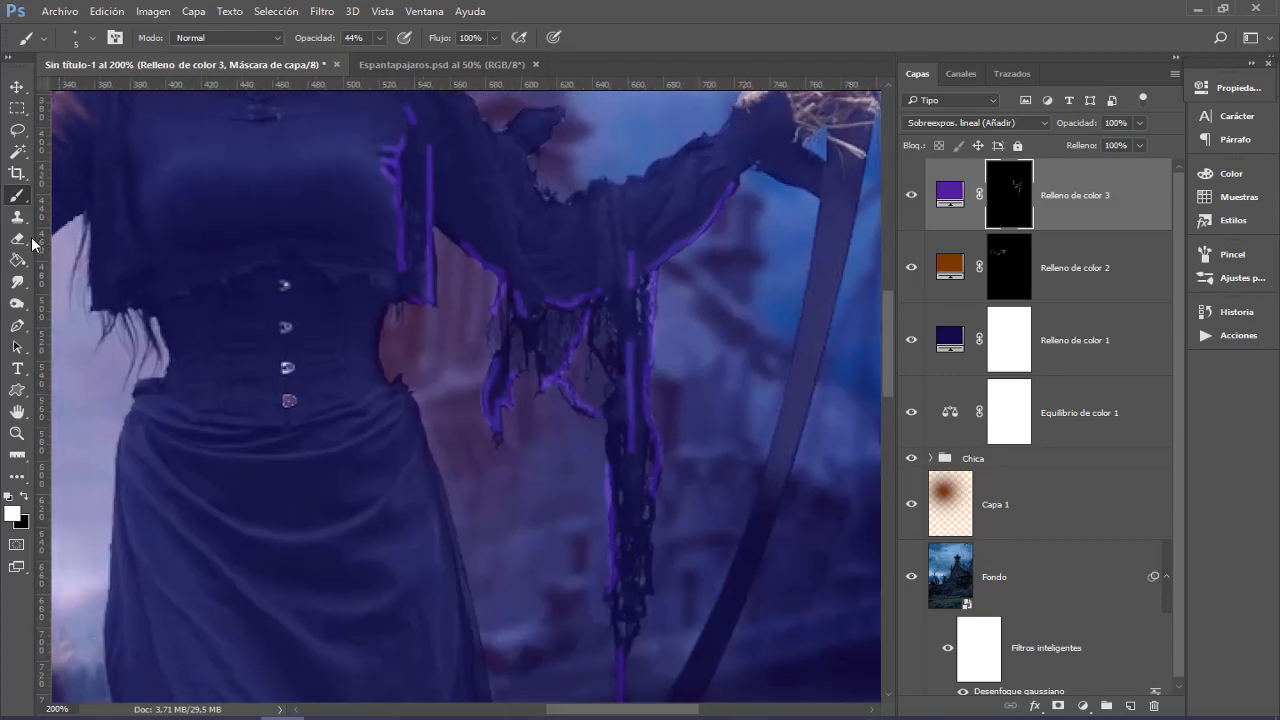
Step: Smudge the violet highlights on the jacket's edge and chest folds at 50% strength to blend them into the cloth
{"action": "right_click", "coordinate": [17, 283]}
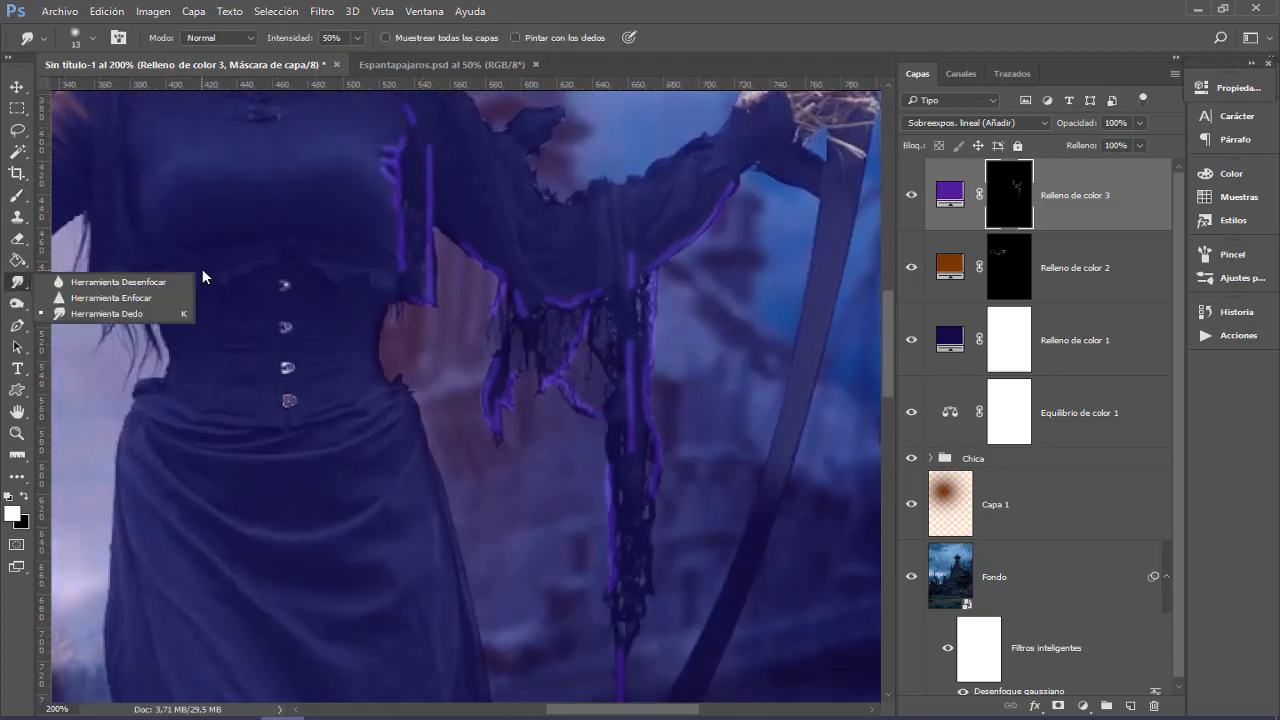
{"action": "left_click", "coordinate": [158, 315]}
{"action": "mouse_move", "coordinate": [402, 257]}
{"action": "left_mouse_down"}
{"action": "mouse_move", "coordinate": [405, 200]}
{"action": "mouse_move", "coordinate": [449, 366]}
{"action": "mouse_move", "coordinate": [440, 380]}
{"action": "left_mouse_up"}
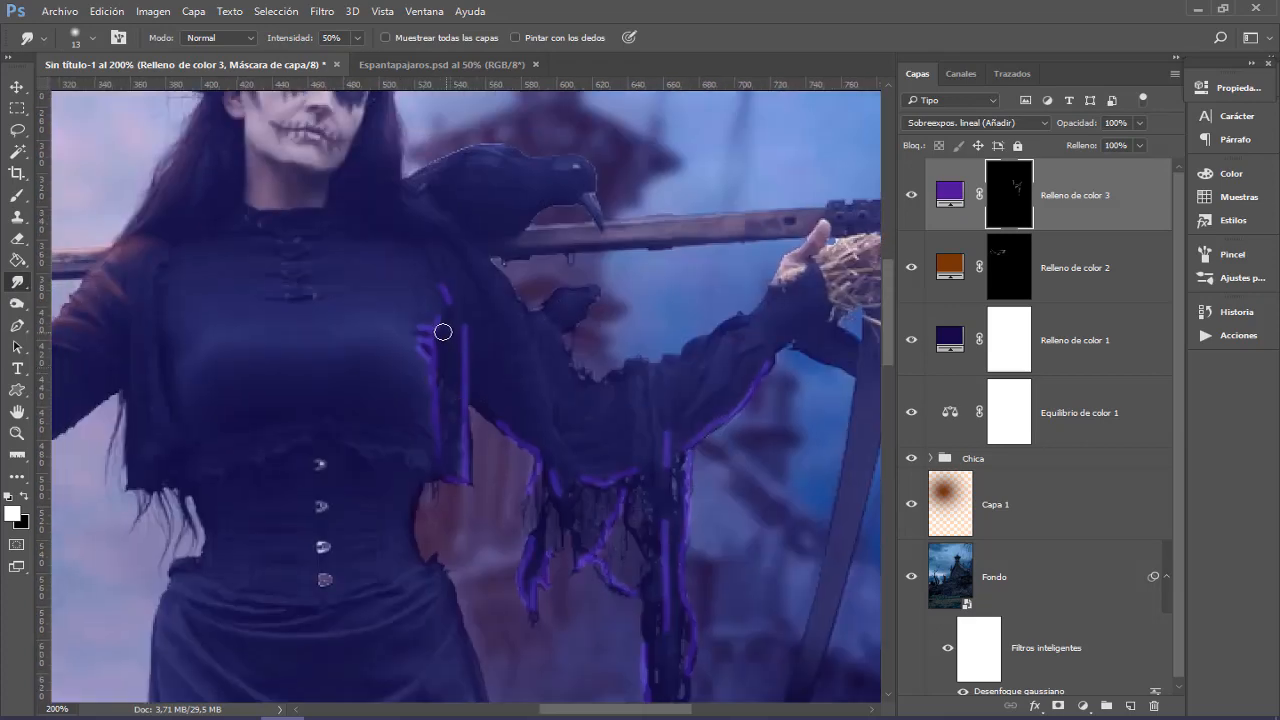
{"action": "mouse_move", "coordinate": [442, 277]}
{"action": "left_mouse_down"}
{"action": "mouse_move", "coordinate": [427, 249]}
{"action": "mouse_move", "coordinate": [455, 307]}
{"action": "mouse_move", "coordinate": [427, 245]}
{"action": "mouse_move", "coordinate": [477, 307]}
{"action": "mouse_move", "coordinate": [438, 275]}
{"action": "mouse_move", "coordinate": [476, 323]}
{"action": "mouse_move", "coordinate": [466, 309]}
{"action": "mouse_move", "coordinate": [470, 466]}
{"action": "mouse_move", "coordinate": [468, 405]}
{"action": "mouse_move", "coordinate": [474, 453]}
{"action": "mouse_move", "coordinate": [456, 399]}
{"action": "mouse_move", "coordinate": [471, 486]}
{"action": "mouse_move", "coordinate": [449, 477]}
{"action": "mouse_move", "coordinate": [464, 505]}
{"action": "mouse_move", "coordinate": [446, 410]}
{"action": "mouse_move", "coordinate": [437, 466]}
{"action": "mouse_move", "coordinate": [418, 382]}
{"action": "mouse_move", "coordinate": [457, 457]}
{"action": "mouse_move", "coordinate": [404, 424]}
{"action": "mouse_move", "coordinate": [445, 437]}
{"action": "mouse_move", "coordinate": [412, 404]}
{"action": "mouse_move", "coordinate": [429, 407]}
{"action": "mouse_move", "coordinate": [417, 390]}
{"action": "mouse_move", "coordinate": [437, 379]}
{"action": "mouse_move", "coordinate": [403, 309]}
{"action": "mouse_move", "coordinate": [433, 331]}
{"action": "mouse_move", "coordinate": [386, 302]}
{"action": "mouse_move", "coordinate": [446, 325]}
{"action": "mouse_move", "coordinate": [401, 297]}
{"action": "mouse_move", "coordinate": [403, 325]}
{"action": "mouse_move", "coordinate": [429, 324]}
{"action": "mouse_move", "coordinate": [404, 308]}
{"action": "mouse_move", "coordinate": [434, 324]}
{"action": "mouse_move", "coordinate": [383, 328]}
{"action": "mouse_move", "coordinate": [440, 341]}
{"action": "mouse_move", "coordinate": [401, 350]}
{"action": "mouse_move", "coordinate": [440, 327]}
{"action": "mouse_move", "coordinate": [423, 337]}
{"action": "mouse_move", "coordinate": [386, 323]}
{"action": "mouse_move", "coordinate": [429, 343]}
{"action": "mouse_move", "coordinate": [399, 339]}
{"action": "left_mouse_up"}
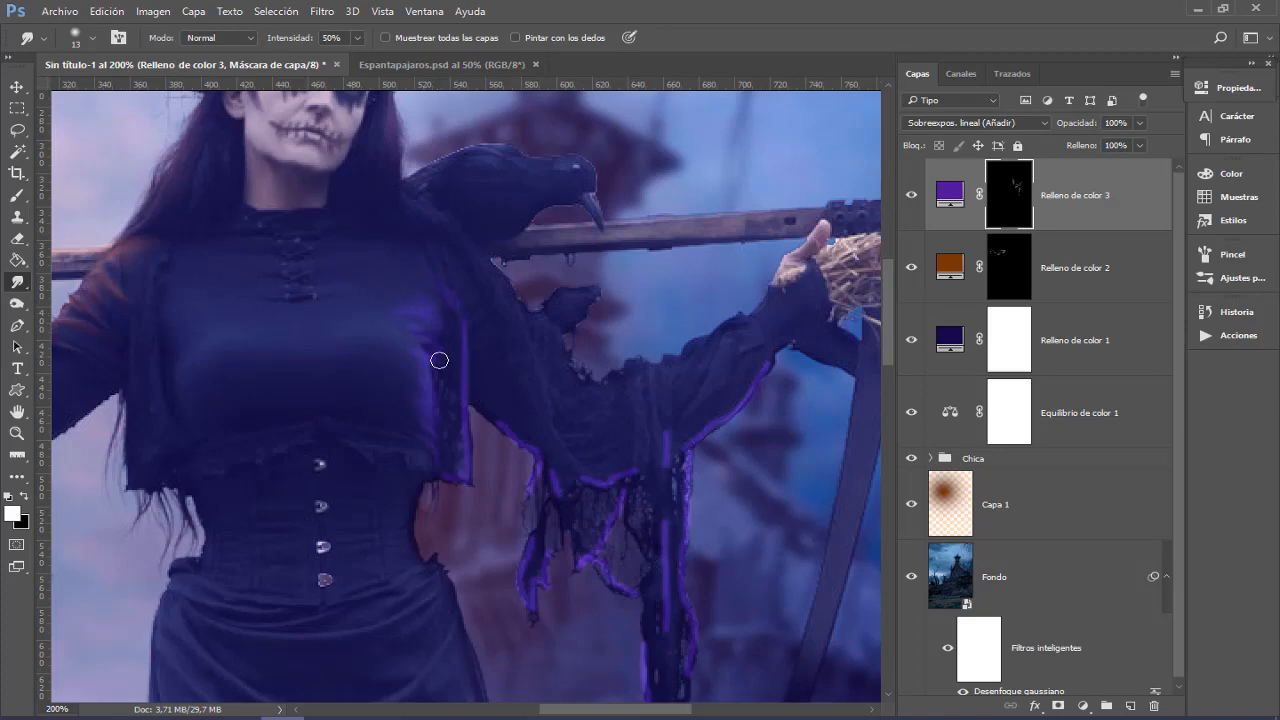
Step: Smudge the violet strokes along the sleeve's underside, torn cuff and long hanging strip, enlarging the smudge brush to 15 px for the strip
{"action": "mouse_move", "coordinate": [516, 445]}
{"action": "left_mouse_down"}
{"action": "mouse_move", "coordinate": [486, 398]}
{"action": "mouse_move", "coordinate": [534, 438]}
{"action": "mouse_move", "coordinate": [484, 399]}
{"action": "mouse_move", "coordinate": [564, 464]}
{"action": "mouse_move", "coordinate": [515, 435]}
{"action": "mouse_move", "coordinate": [553, 450]}
{"action": "mouse_move", "coordinate": [536, 491]}
{"action": "mouse_move", "coordinate": [555, 464]}
{"action": "left_mouse_up"}
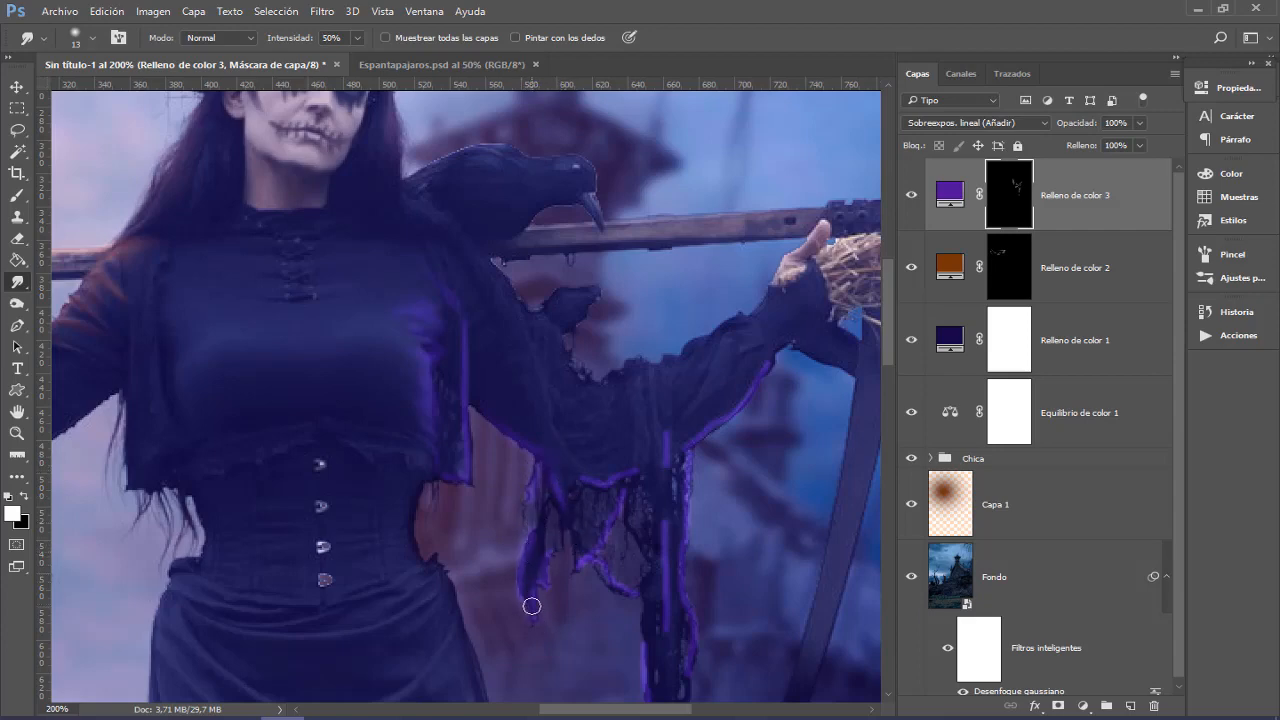
{"action": "mouse_move", "coordinate": [531, 606]}
{"action": "left_mouse_down"}
{"action": "mouse_move", "coordinate": [538, 563]}
{"action": "mouse_move", "coordinate": [540, 616]}
{"action": "mouse_move", "coordinate": [537, 550]}
{"action": "mouse_move", "coordinate": [539, 581]}
{"action": "mouse_move", "coordinate": [556, 478]}
{"action": "left_mouse_up"}
{"action": "mouse_move", "coordinate": [666, 457]}
{"action": "left_mouse_down"}
{"action": "mouse_move", "coordinate": [658, 408]}
{"action": "mouse_move", "coordinate": [676, 457]}
{"action": "mouse_move", "coordinate": [658, 374]}
{"action": "left_mouse_up"}
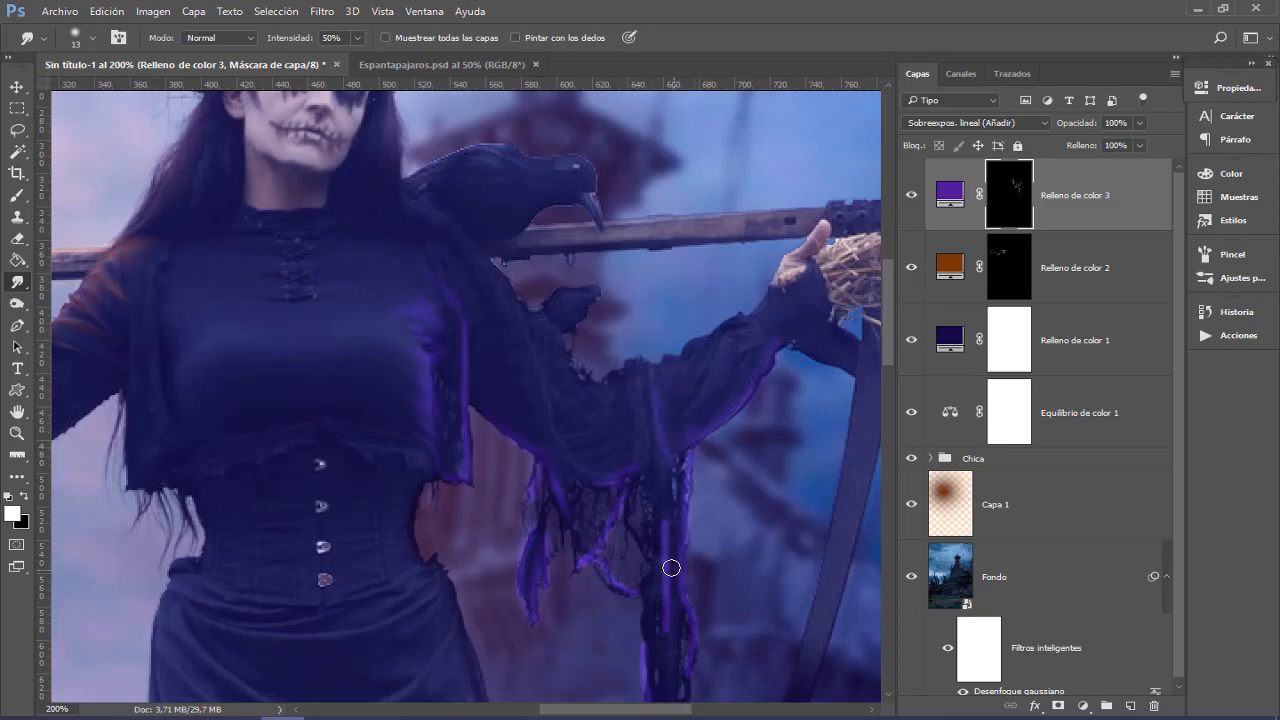
{"action": "left_click_drag", "start_coordinate": [652, 481], "coordinate": [640, 408]}
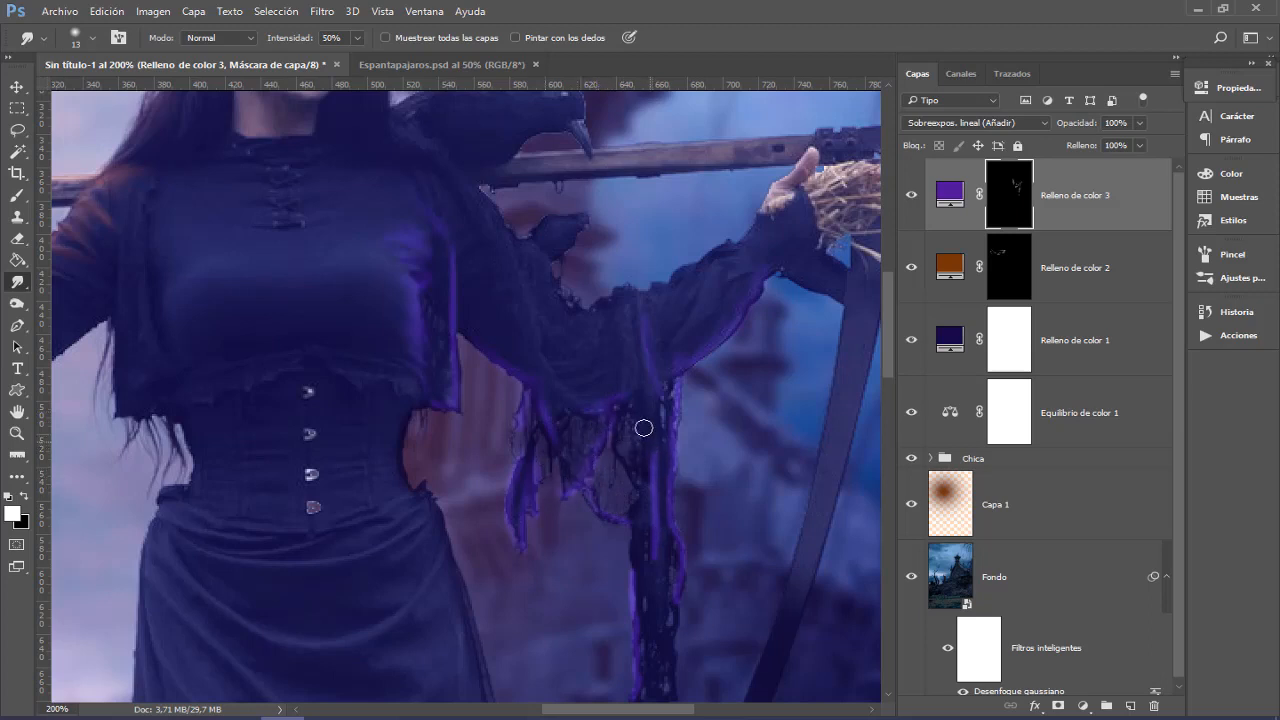
{"action": "right_click", "coordinate": [654, 585], "text": "alt"}
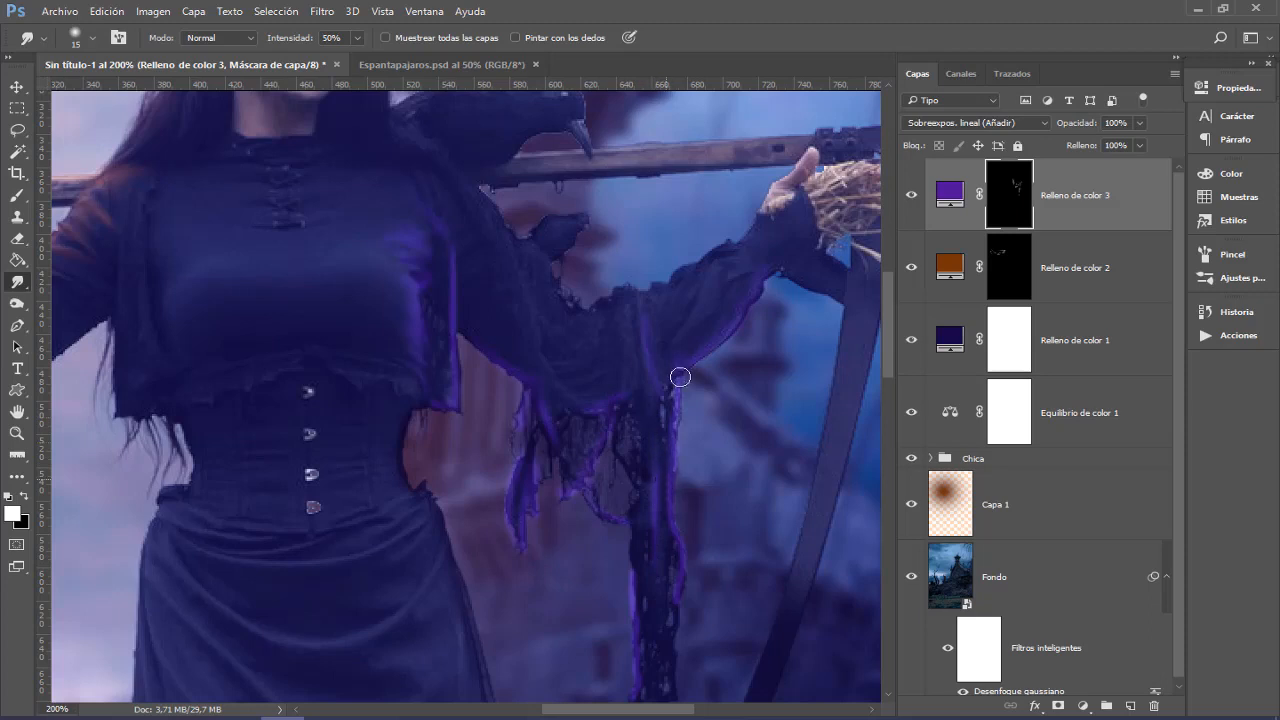
{"action": "scroll", "coordinate": [660, 540], "scroll_direction": "down", "scroll_amount": 2}
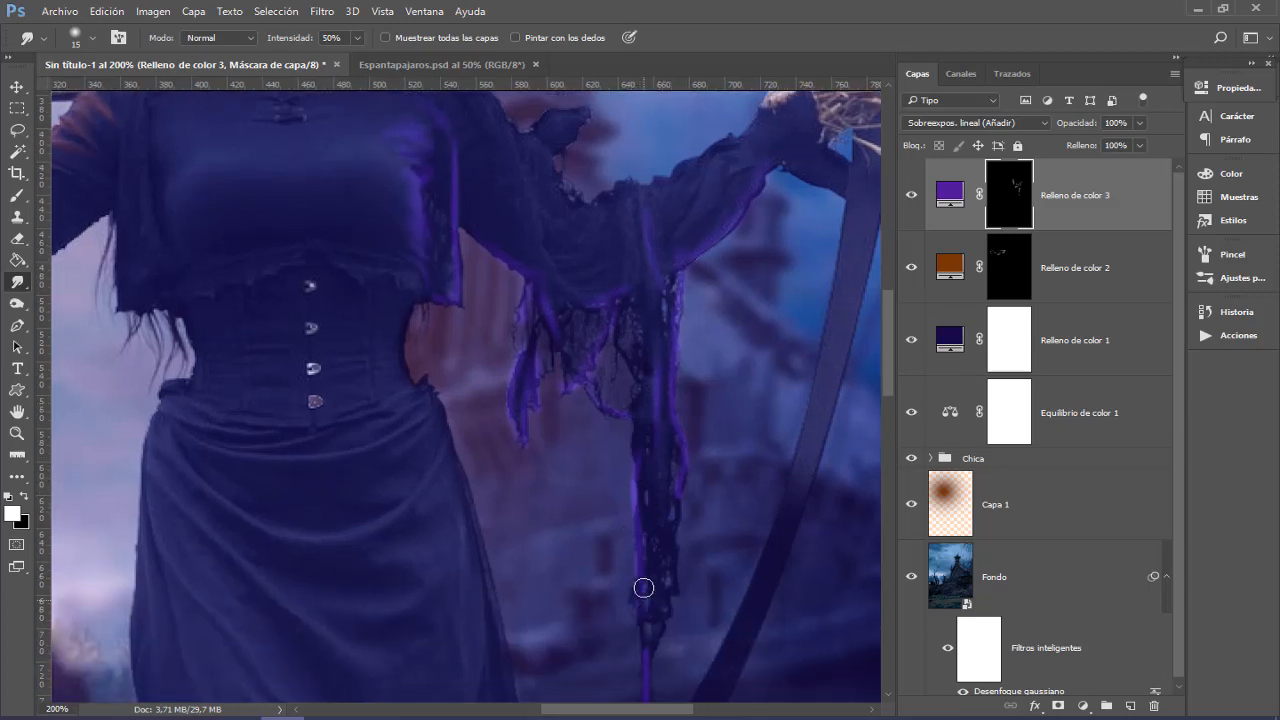
{"action": "scroll", "coordinate": [663, 523], "scroll_direction": "down", "scroll_amount": 2}
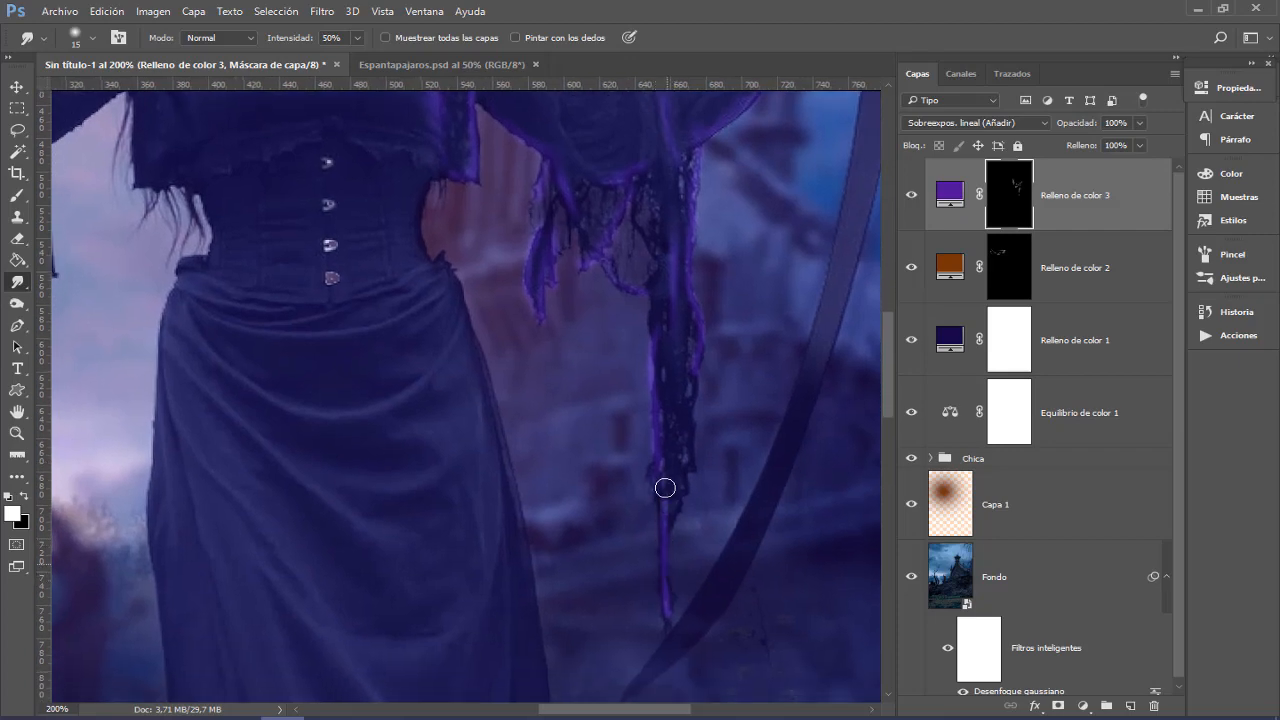
{"action": "left_click_drag", "start_coordinate": [665, 488], "coordinate": [669, 629]}
Step: Soften the violet highlights on the hanging sleeve cloth by painting black on the mask with a soft 30 px brush at 15% opacity
{"action": "right_click", "coordinate": [16, 198]}
{"action": "left_click", "coordinate": [126, 192]}
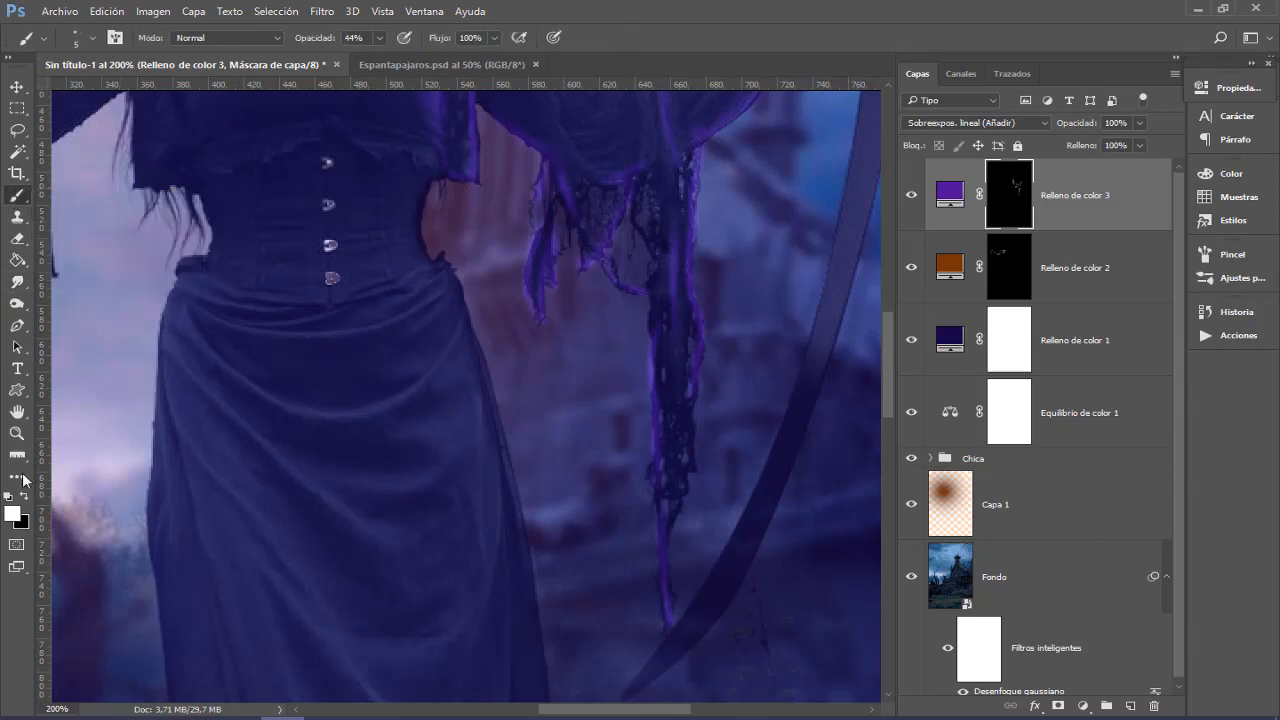
{"action": "left_click", "coordinate": [23, 497]}
{"action": "left_click_drag", "start_coordinate": [306, 40], "coordinate": [296, 44]}
{"action": "mouse_move", "coordinate": [600, 504]}
{"action": "left_mouse_down"}
{"action": "mouse_move", "coordinate": [686, 551]}
{"action": "mouse_move", "coordinate": [668, 543]}
{"action": "mouse_move", "coordinate": [663, 601]}
{"action": "left_mouse_up"}
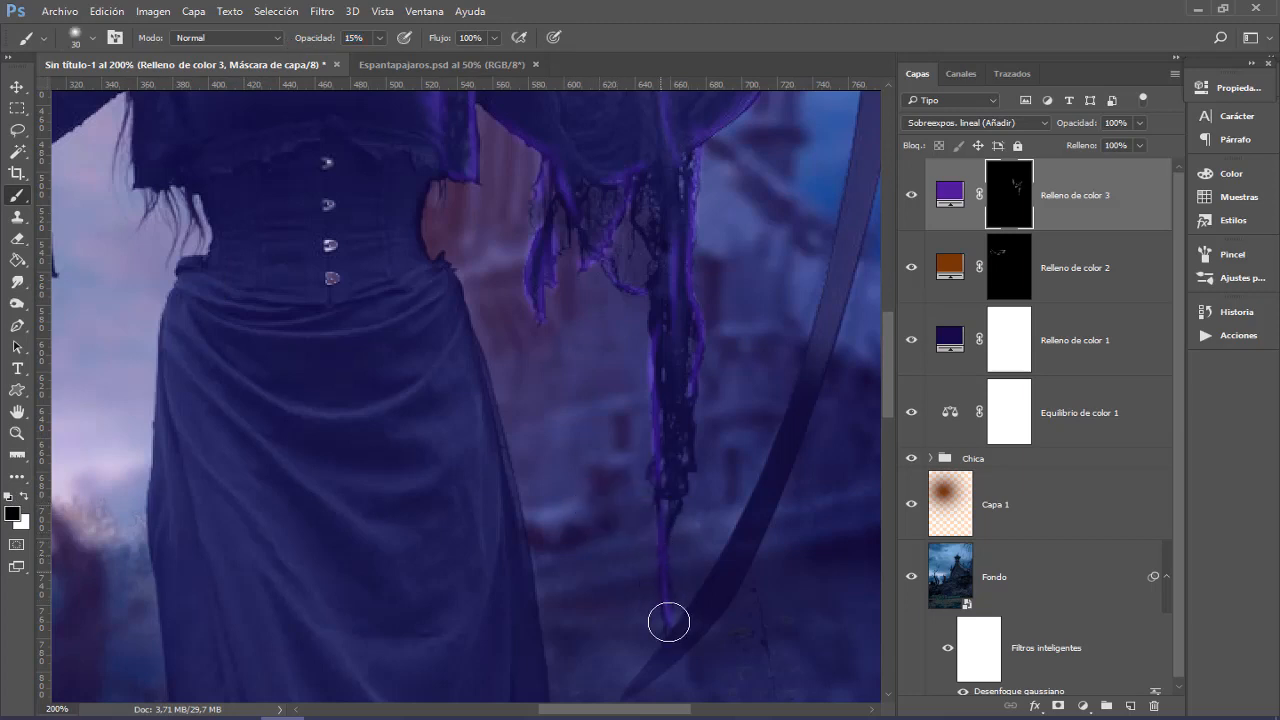
{"action": "left_click_drag", "start_coordinate": [710, 477], "coordinate": [692, 529]}
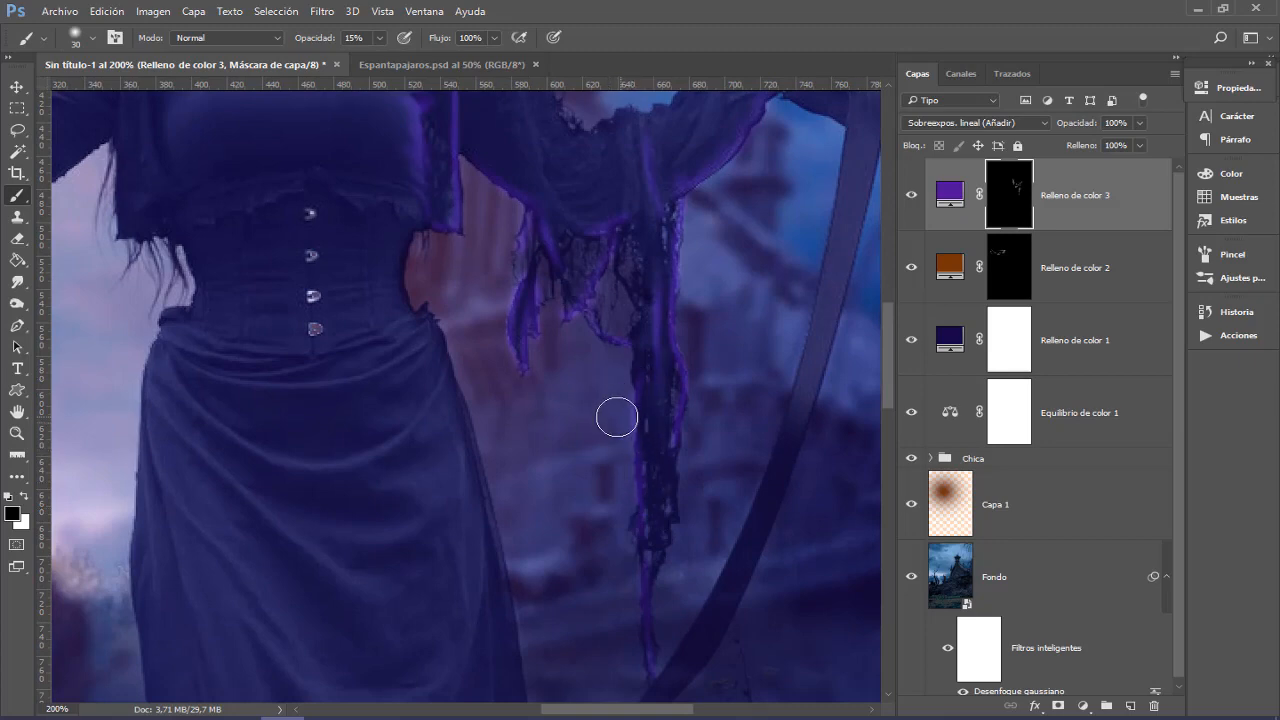
{"action": "left_click_drag", "start_coordinate": [607, 383], "coordinate": [611, 488]}
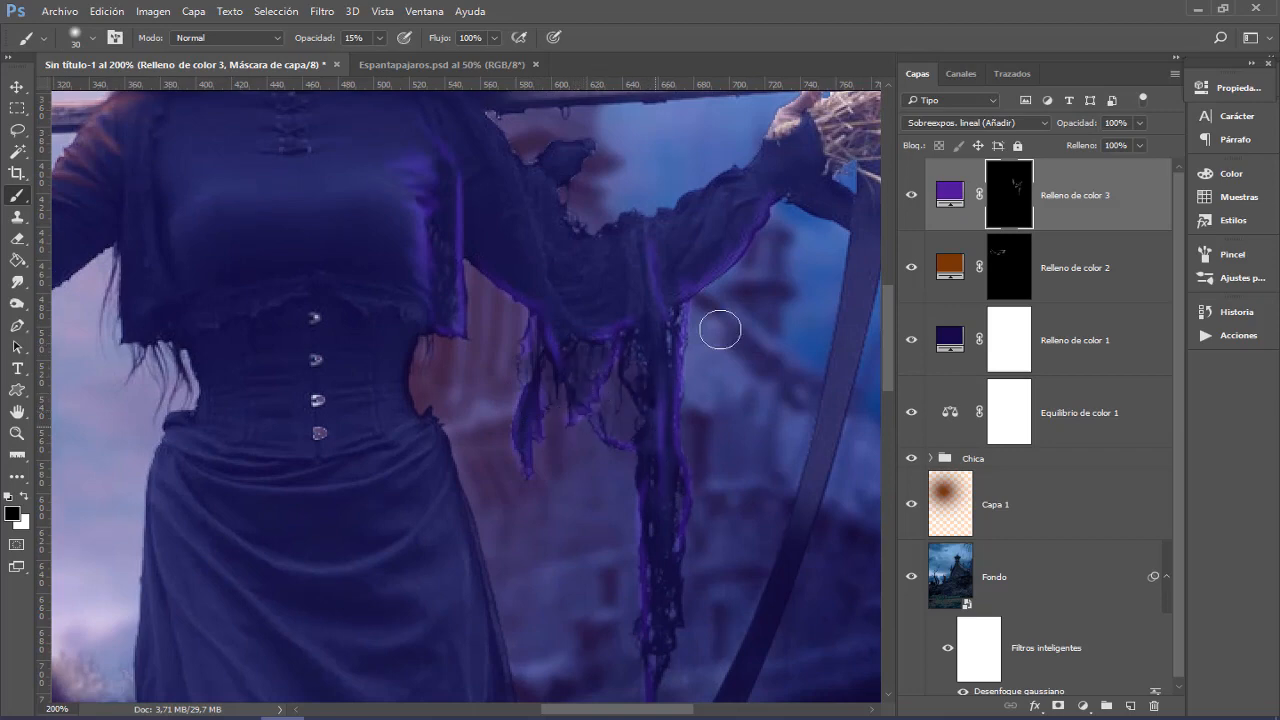
Step: Inspect the Relleno de color 3 mask on its own and check the violet highlights on the whole figure
{"action": "left_click", "coordinate": [1013, 189], "text": "alt"}
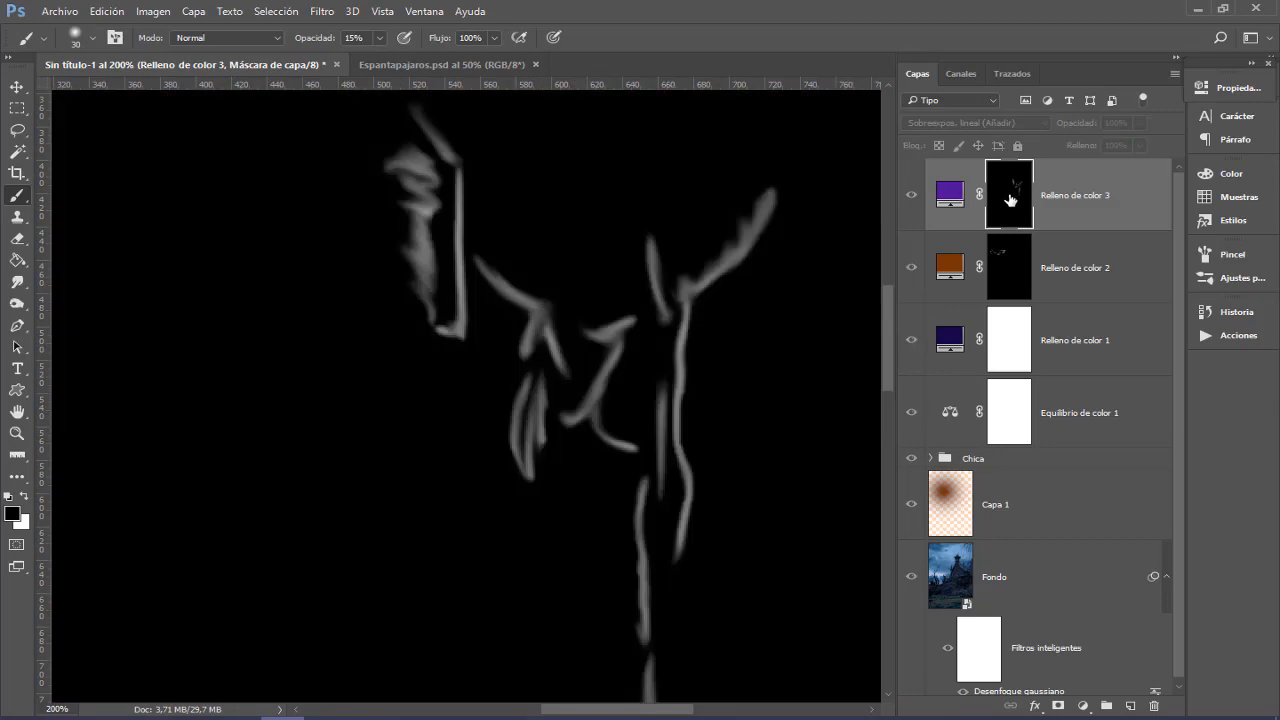
{"action": "left_click", "coordinate": [1010, 200], "text": "alt"}
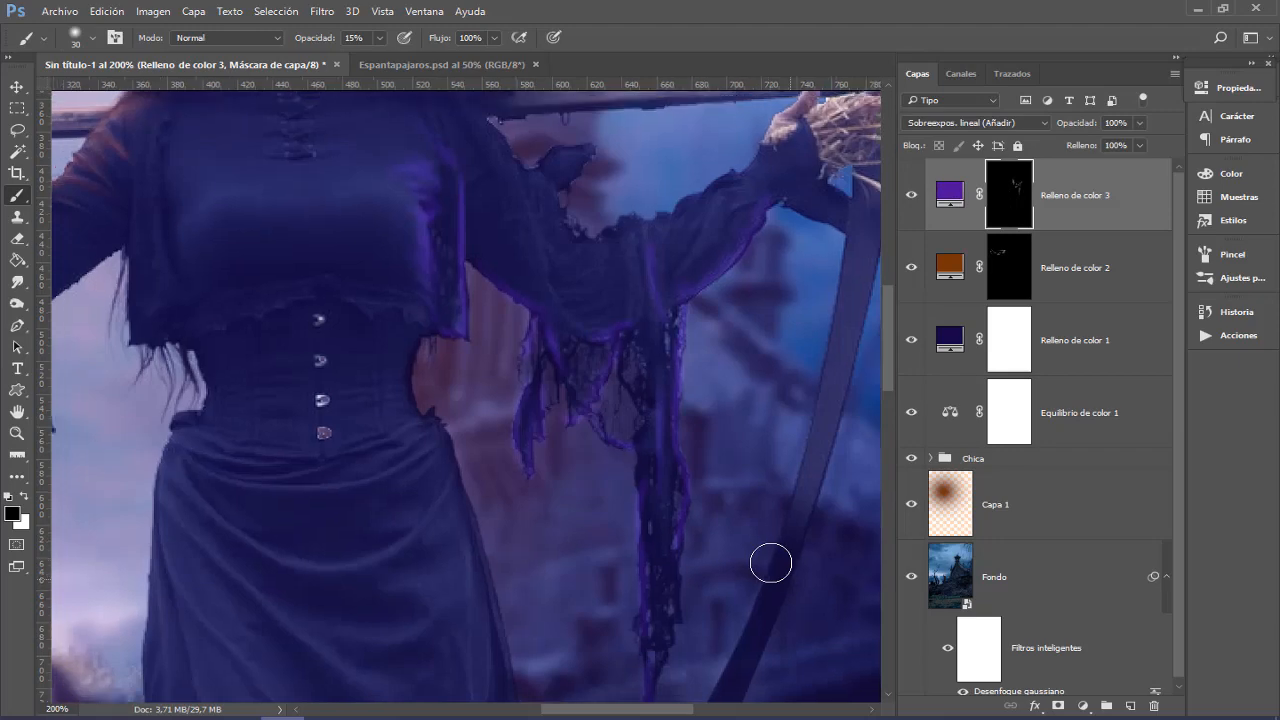
{"action": "key", "text": "ctrl+minus"}
{"action": "left_click_drag", "start_coordinate": [454, 472], "coordinate": [492, 572]}
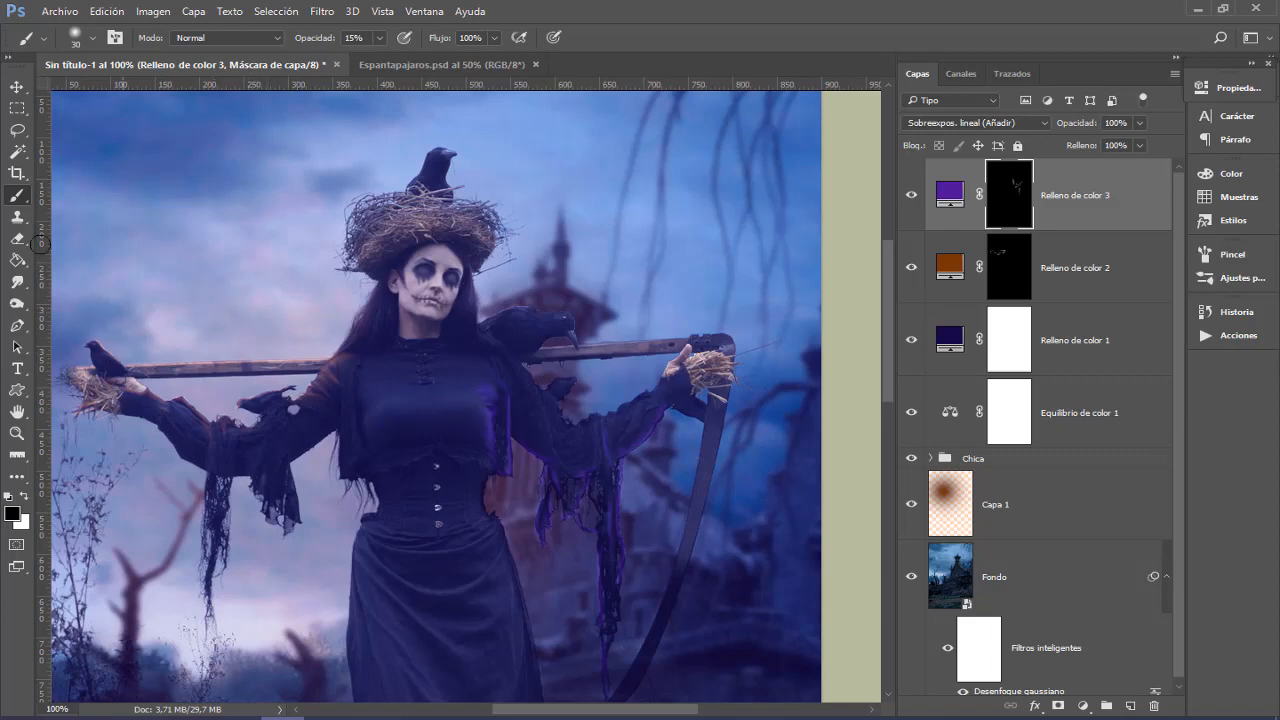
Step: Paint orange highlights on the Relleno de color 2 mask along the upper pumpkin's stem, ribs and outline, using a 5 px white brush at 44% opacity
{"action": "left_click", "coordinate": [17, 87]}
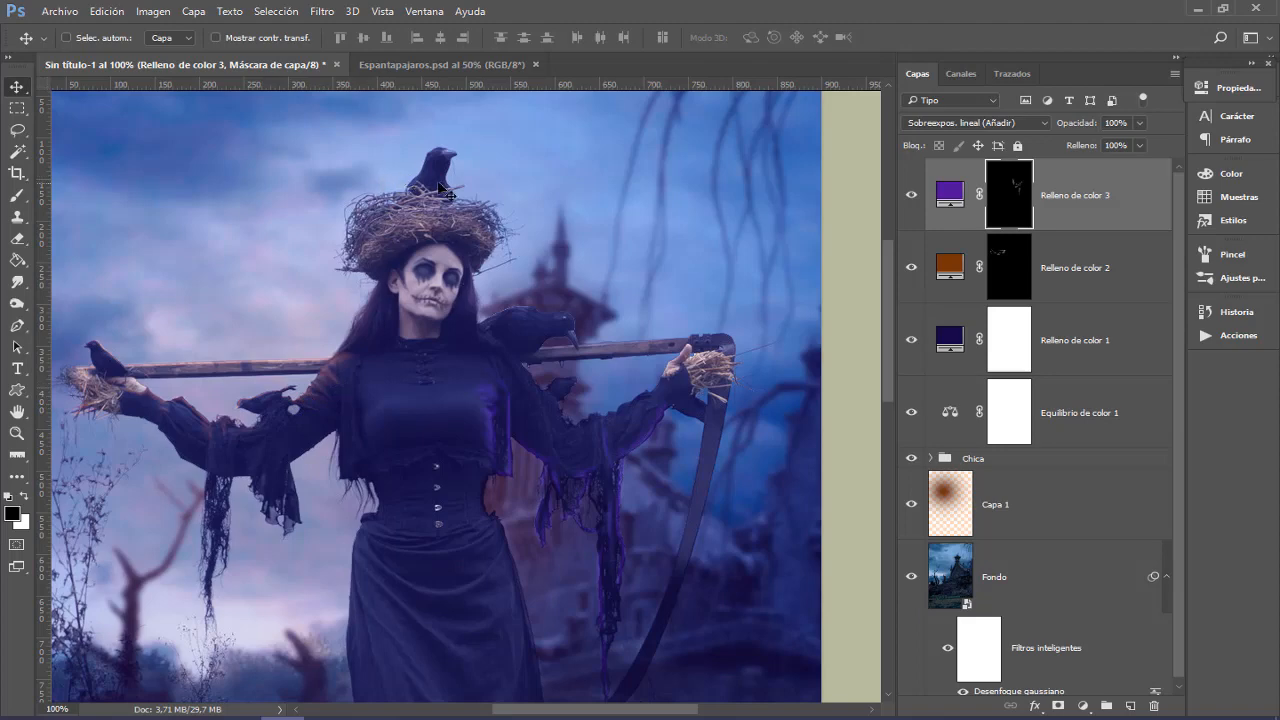
{"action": "left_click_drag", "start_coordinate": [423, 497], "coordinate": [491, 269]}
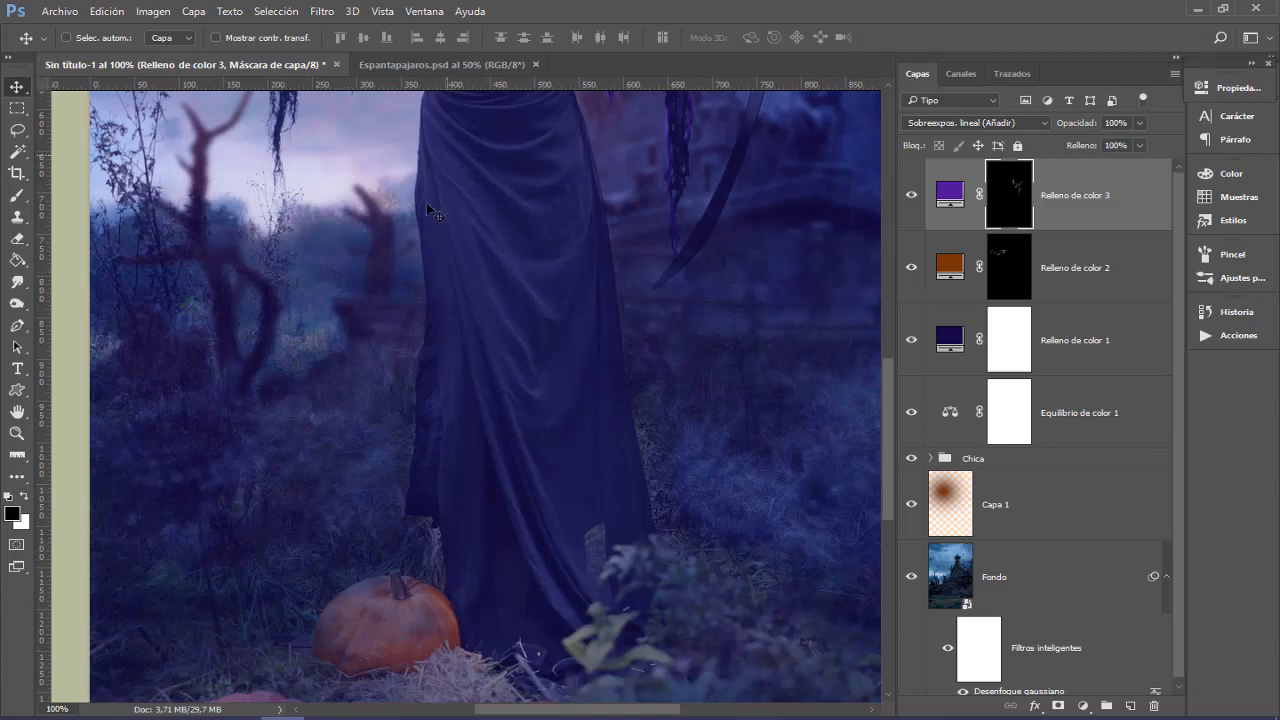
{"action": "left_click_drag", "start_coordinate": [439, 489], "coordinate": [443, 423]}
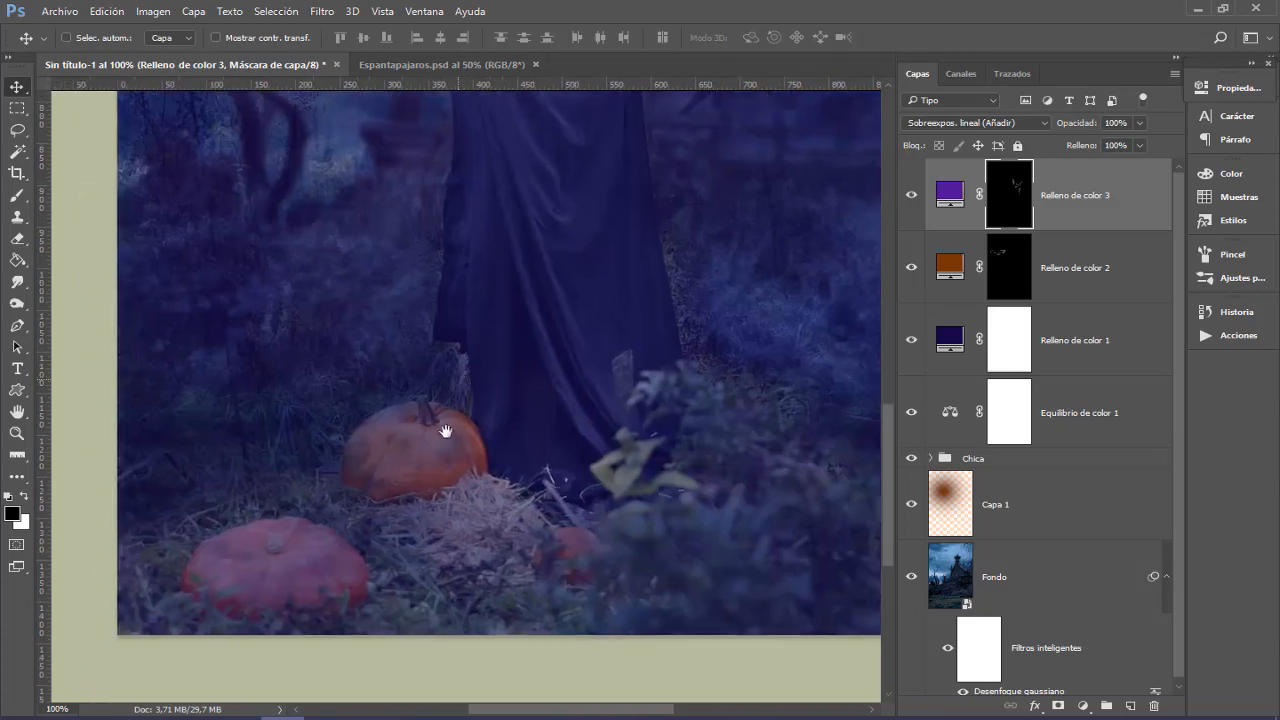
{"action": "left_click", "coordinate": [1002, 278]}
{"action": "left_click", "coordinate": [17, 195]}
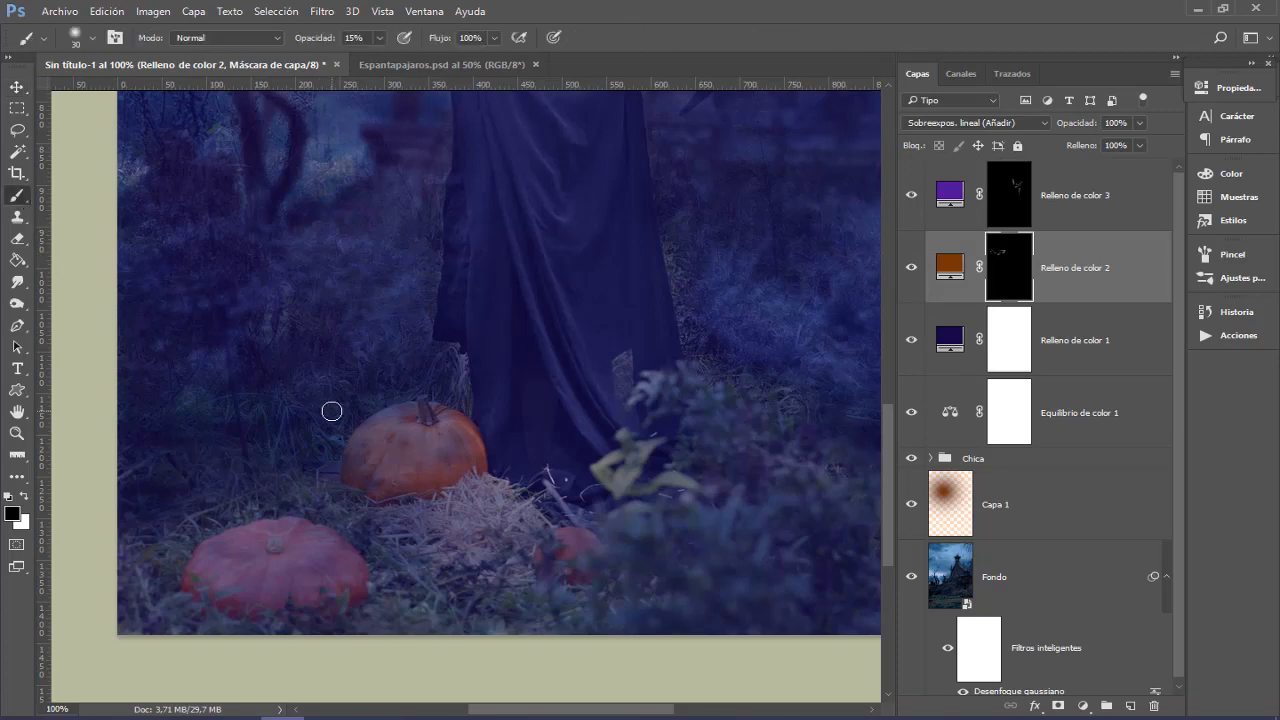
{"action": "key", "text": "x"}
{"action": "key", "text": "ctrl+plus"}
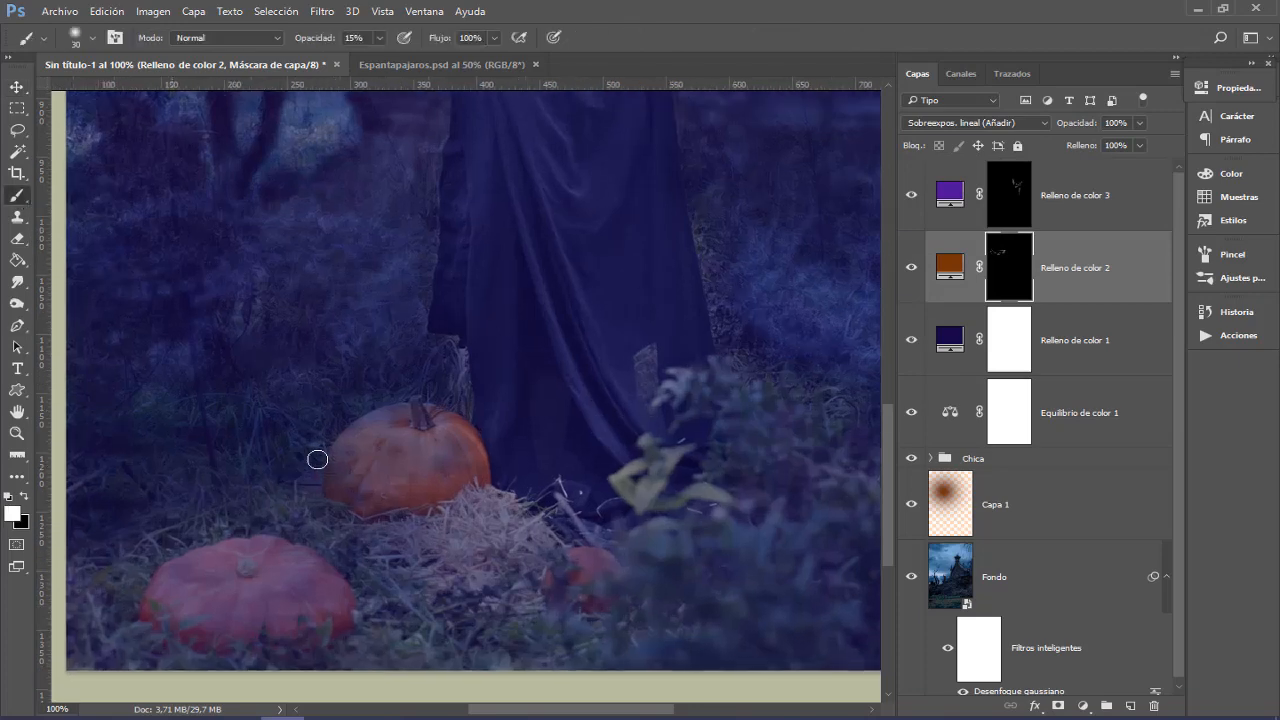
{"action": "left_click_drag", "start_coordinate": [343, 484], "coordinate": [330, 486]}
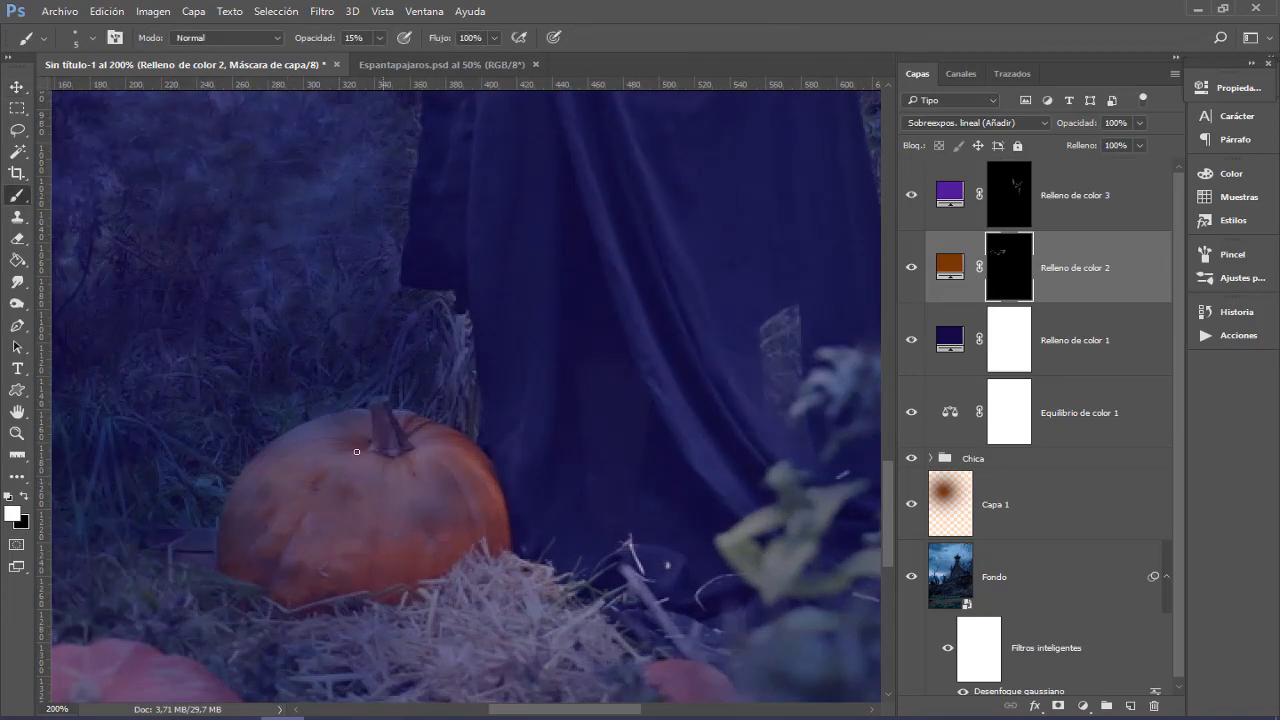
{"action": "left_click_drag", "start_coordinate": [322, 40], "coordinate": [356, 42]}
{"action": "mouse_move", "coordinate": [363, 443]}
{"action": "left_mouse_down"}
{"action": "mouse_move", "coordinate": [296, 470]}
{"action": "mouse_move", "coordinate": [376, 470]}
{"action": "mouse_move", "coordinate": [383, 488]}
{"action": "mouse_move", "coordinate": [418, 476]}
{"action": "left_mouse_up"}
{"action": "mouse_move", "coordinate": [422, 447]}
{"action": "left_mouse_down"}
{"action": "mouse_move", "coordinate": [460, 468]}
{"action": "mouse_move", "coordinate": [454, 441]}
{"action": "left_mouse_up"}
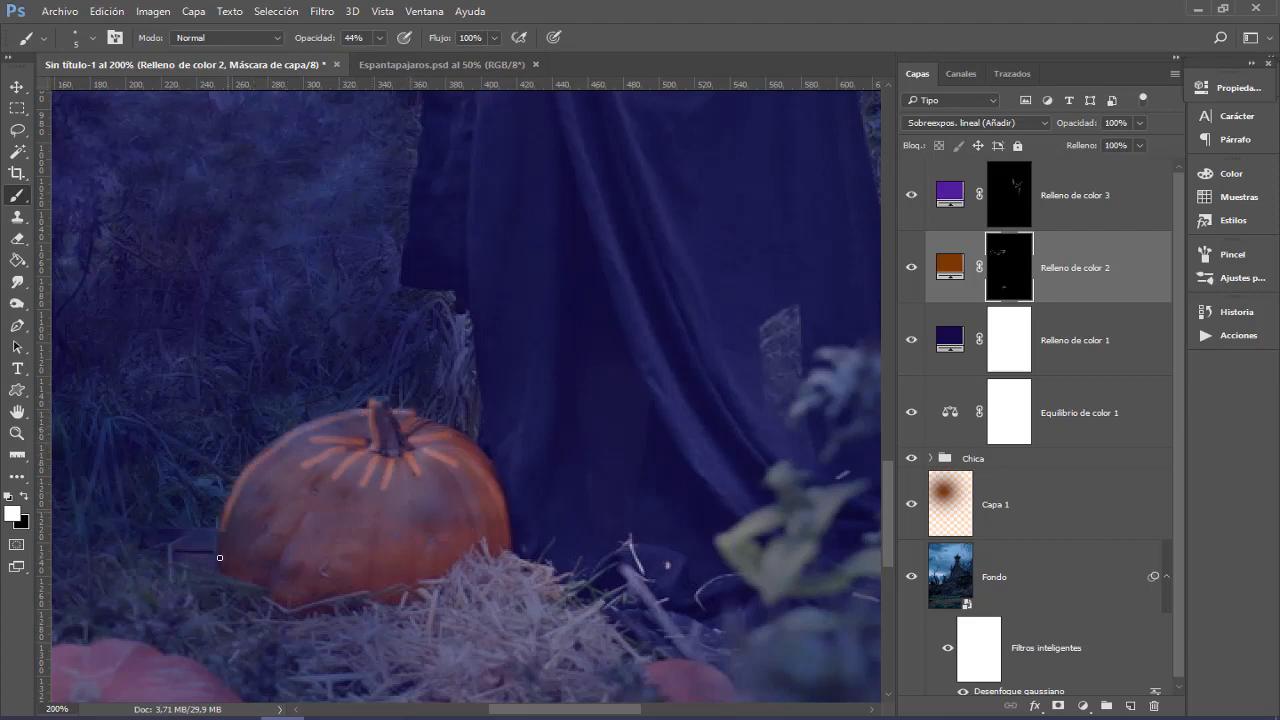
Step: Smudge the orange strokes along the upper pumpkin's ribs and around its stem at 50% strength
{"action": "left_click", "coordinate": [16, 284]}
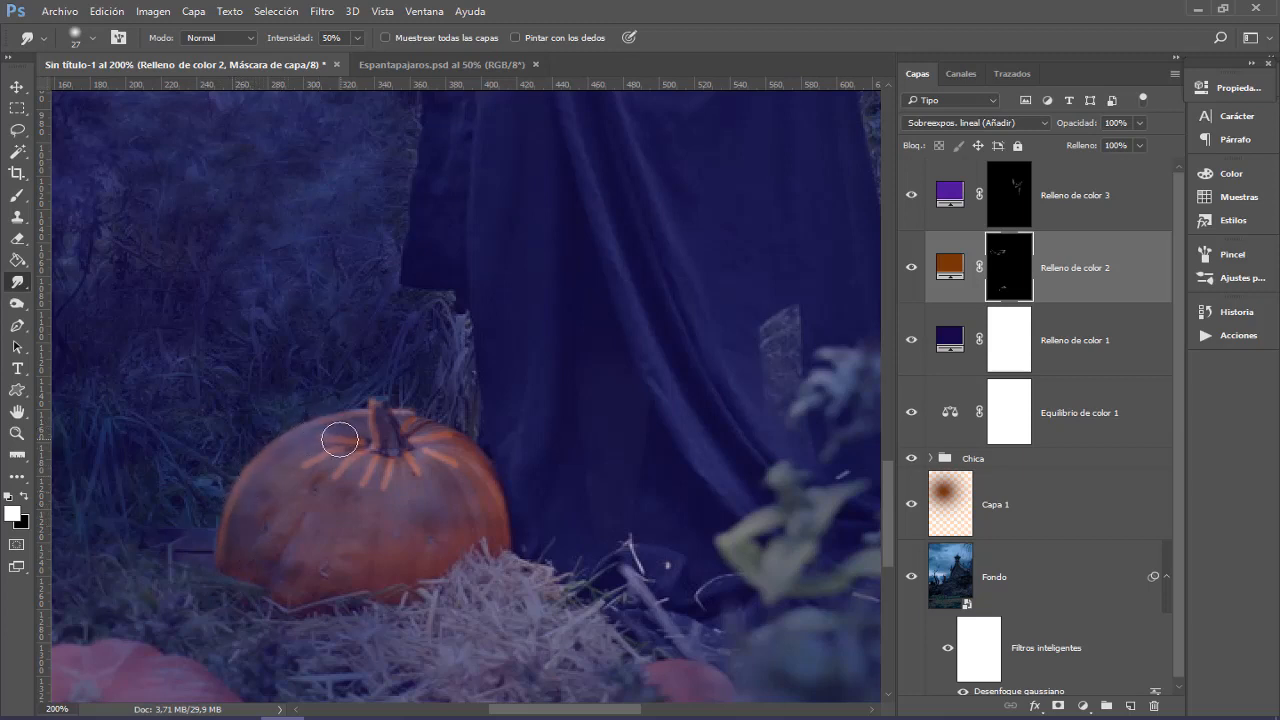
{"action": "left_click_drag", "start_coordinate": [351, 487], "coordinate": [338, 486]}
{"action": "left_click_drag", "start_coordinate": [306, 437], "coordinate": [322, 442]}
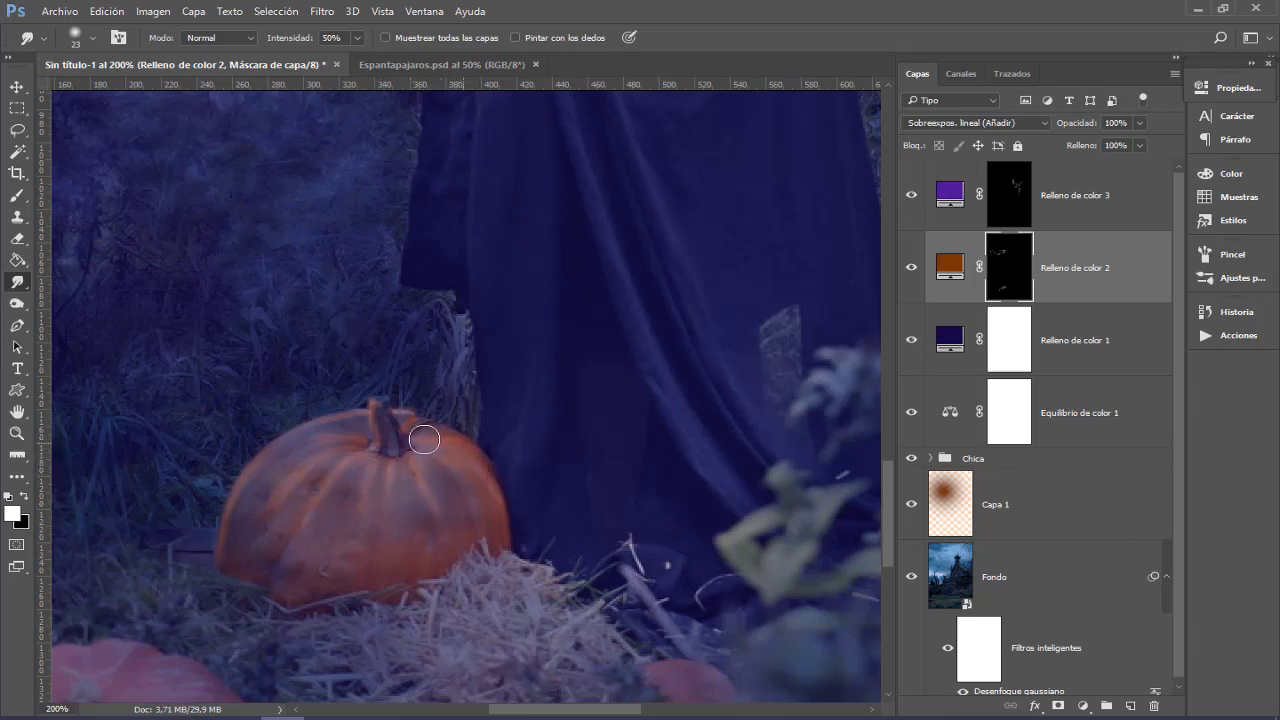
{"action": "left_click_drag", "start_coordinate": [413, 433], "coordinate": [402, 440]}
{"action": "key", "text": "ctrl+minus"}
{"action": "key", "text": "ctrl+minus"}
{"action": "key", "text": "ctrl+minus"}
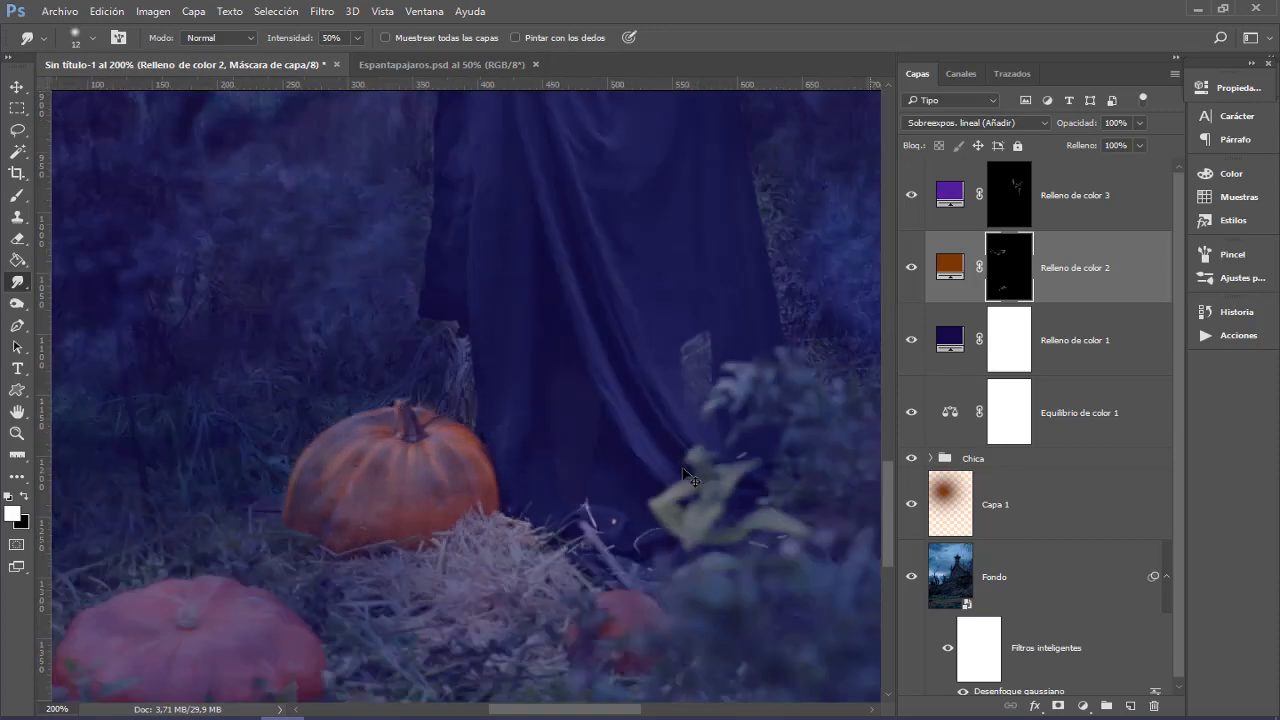
{"action": "key", "text": "ctrl+minus"}
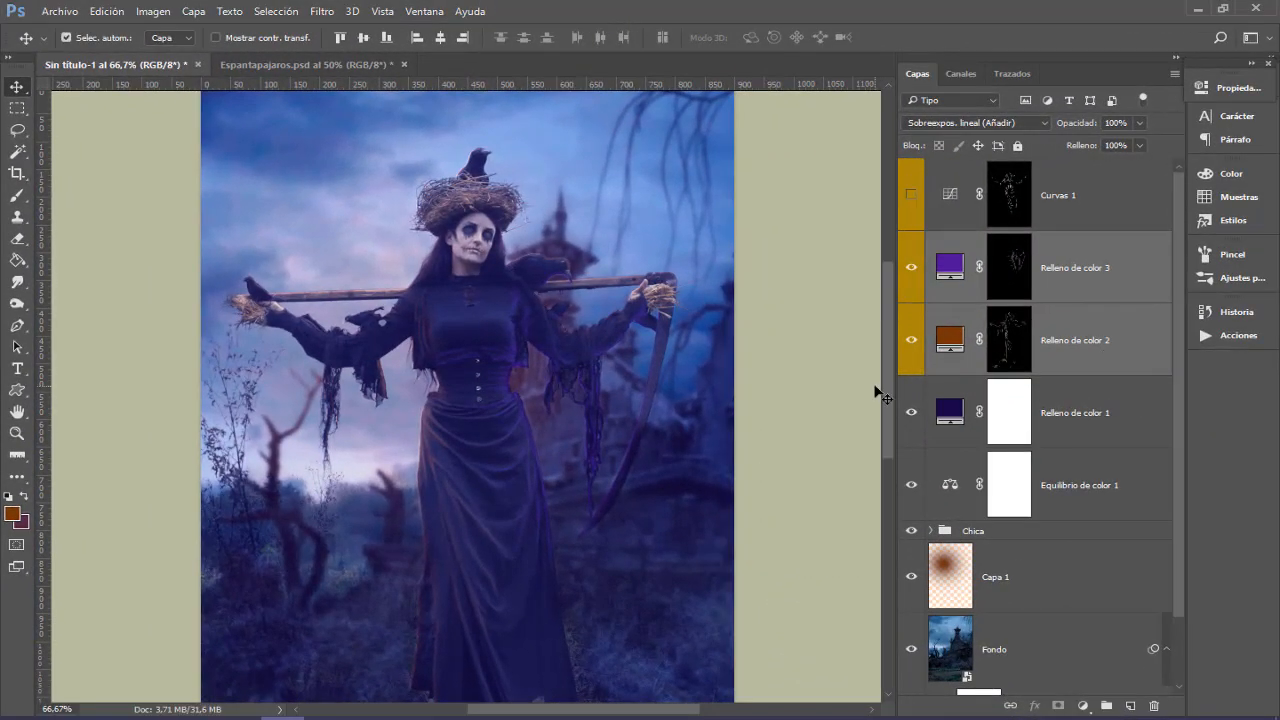
Step: Examine the orange and violet light accents on the figure's sleeves, corset and skirt at 200% zoom
{"action": "key", "text": "ctrl+plus"}
{"action": "key", "text": "ctrl+plus"}
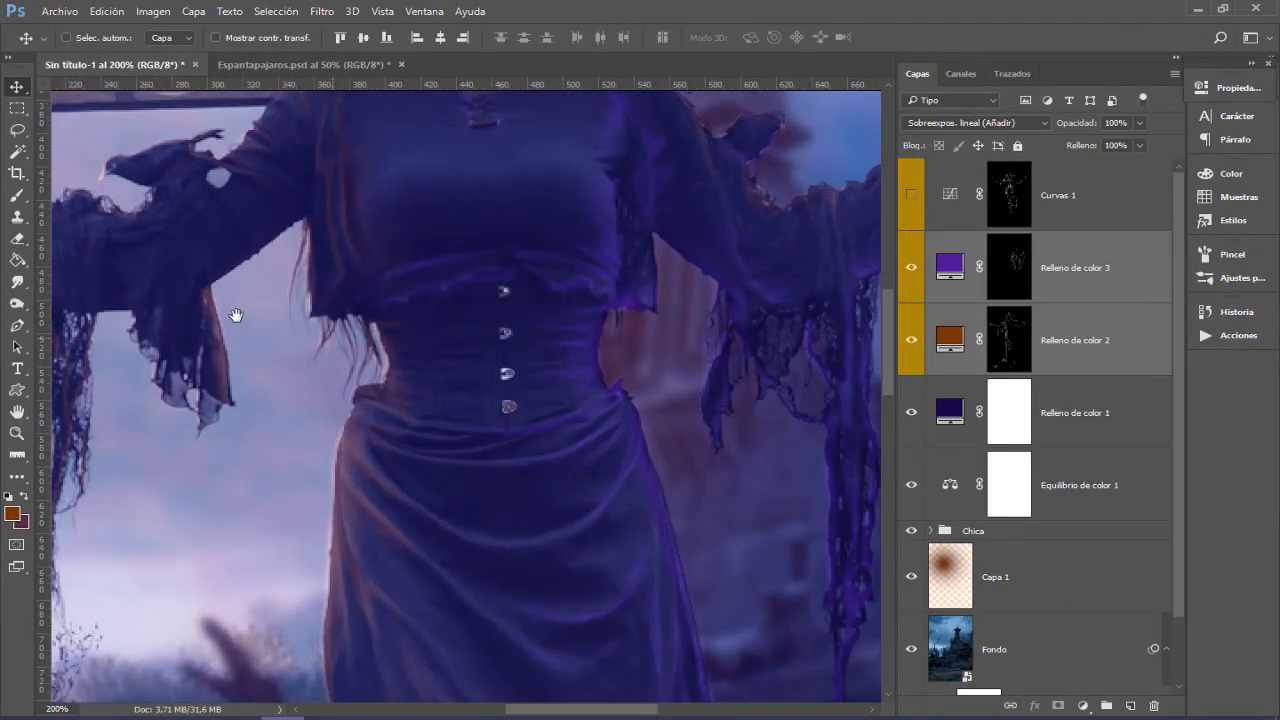
{"action": "left_click_drag", "start_coordinate": [267, 374], "coordinate": [486, 560]}
{"action": "left_click_drag", "start_coordinate": [564, 336], "coordinate": [631, 263]}
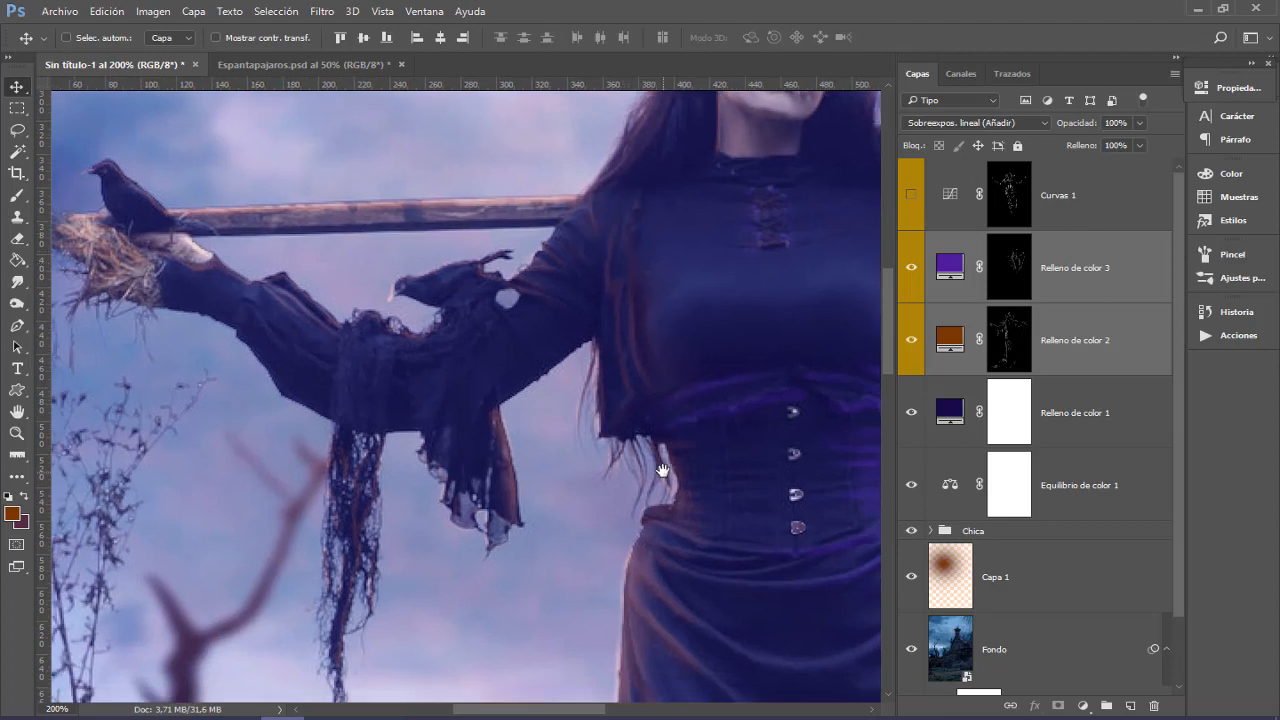
{"action": "left_click_drag", "start_coordinate": [662, 470], "coordinate": [657, 314]}
{"action": "left_click_drag", "start_coordinate": [663, 506], "coordinate": [654, 380]}
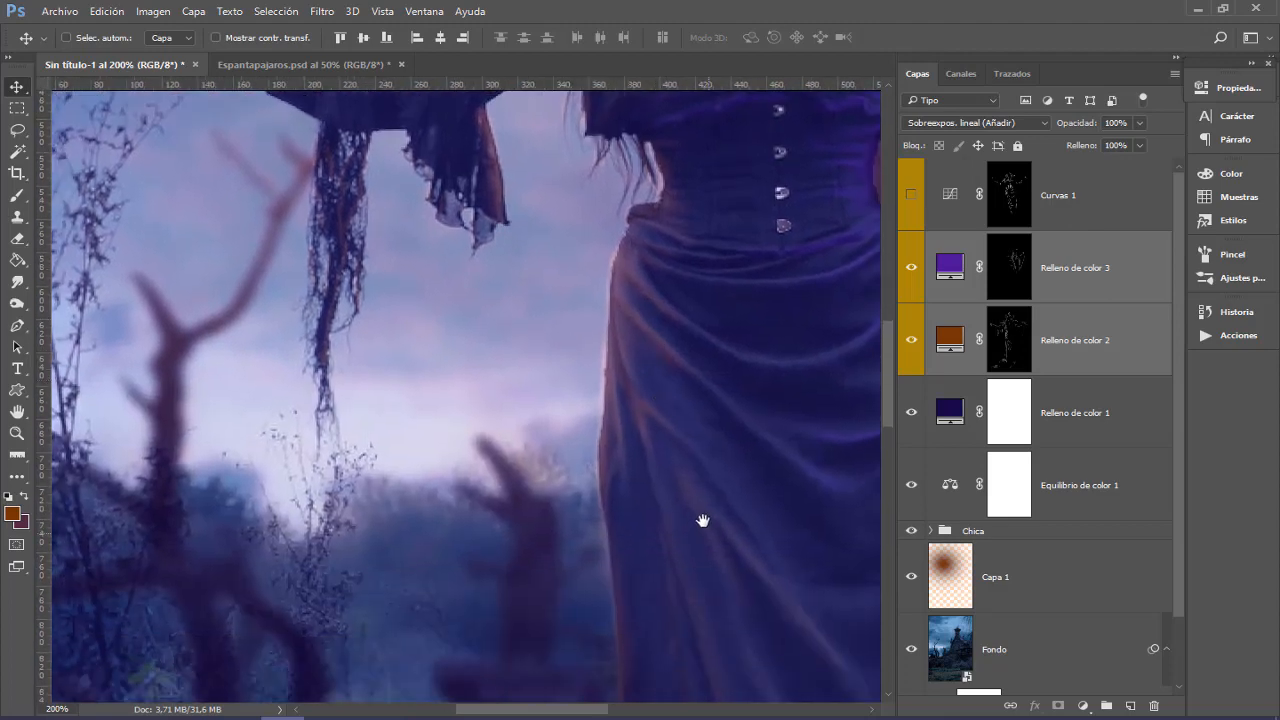
{"action": "left_click_drag", "start_coordinate": [703, 520], "coordinate": [646, 369]}
{"action": "left_click_drag", "start_coordinate": [669, 480], "coordinate": [674, 380]}
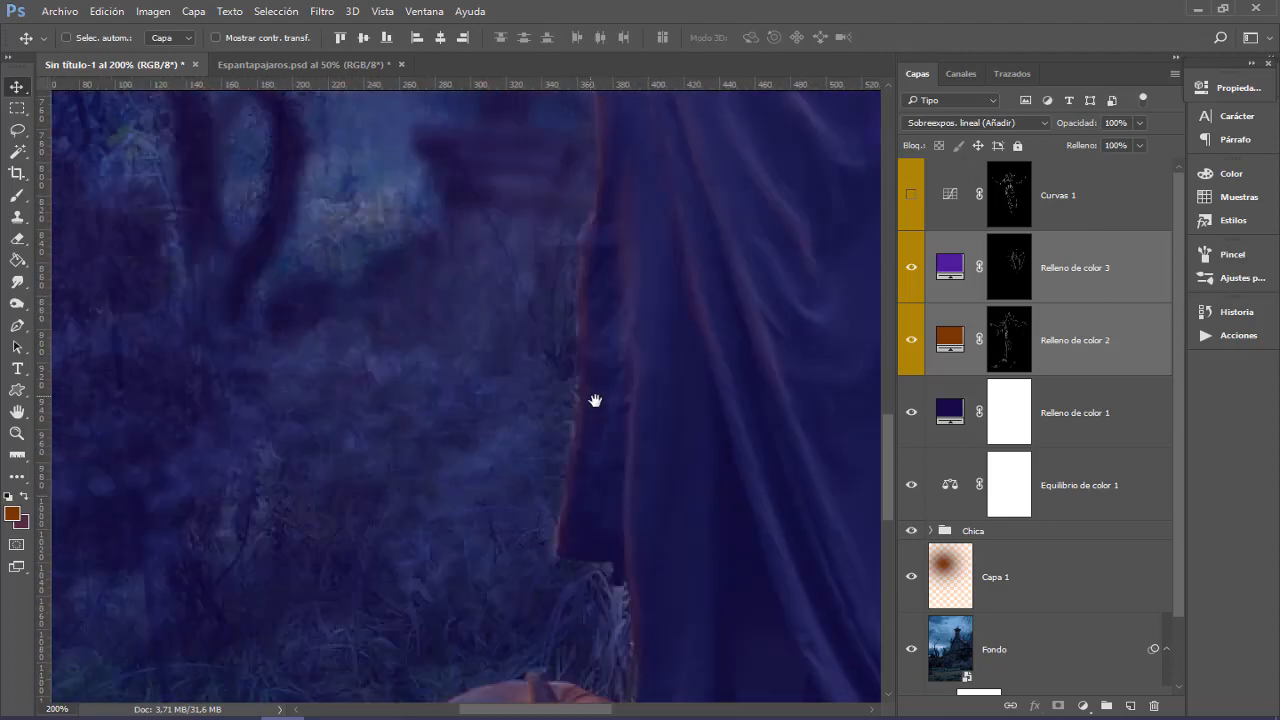
Step: Examine the orange and violet accents on the pumpkins, skirt and upper figure at 100% and 200% zoom
{"action": "left_click_drag", "start_coordinate": [580, 514], "coordinate": [505, 368]}
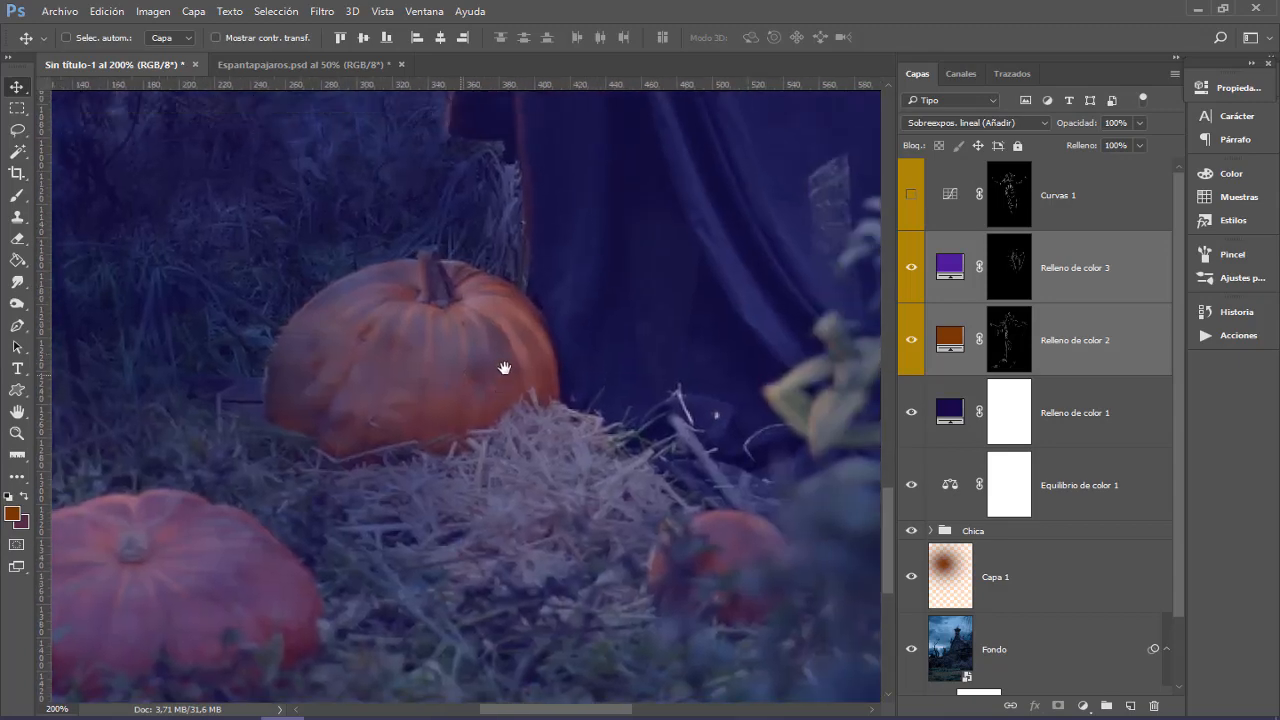
{"action": "key", "text": "ctrl+minus"}
{"action": "left_click_drag", "start_coordinate": [674, 286], "coordinate": [623, 503]}
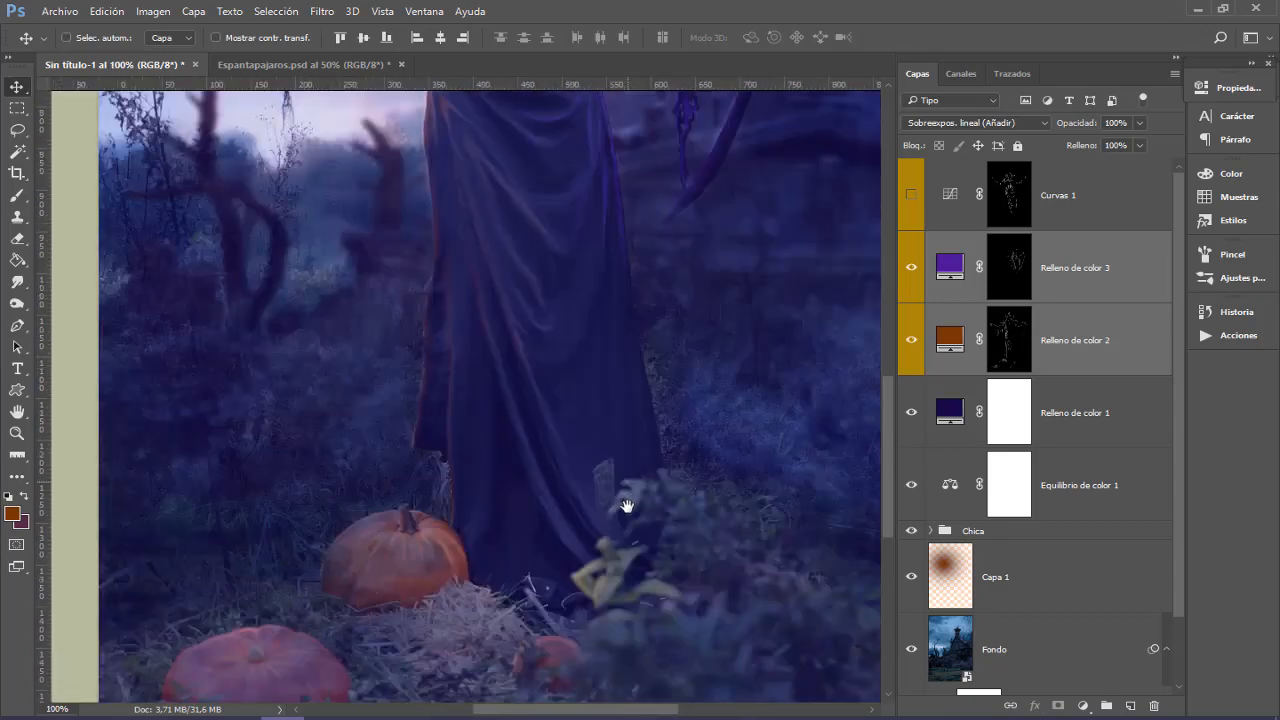
{"action": "left_click_drag", "start_coordinate": [679, 346], "coordinate": [526, 577]}
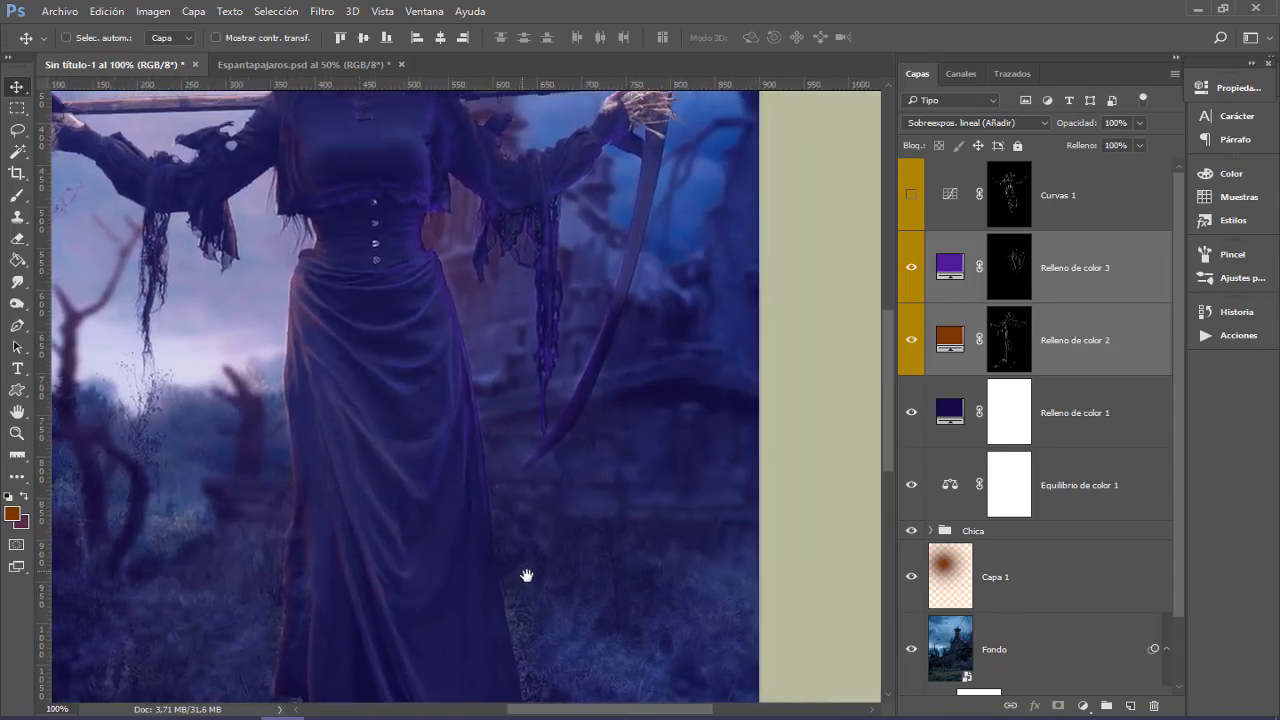
{"action": "left_click_drag", "start_coordinate": [574, 449], "coordinate": [577, 483]}
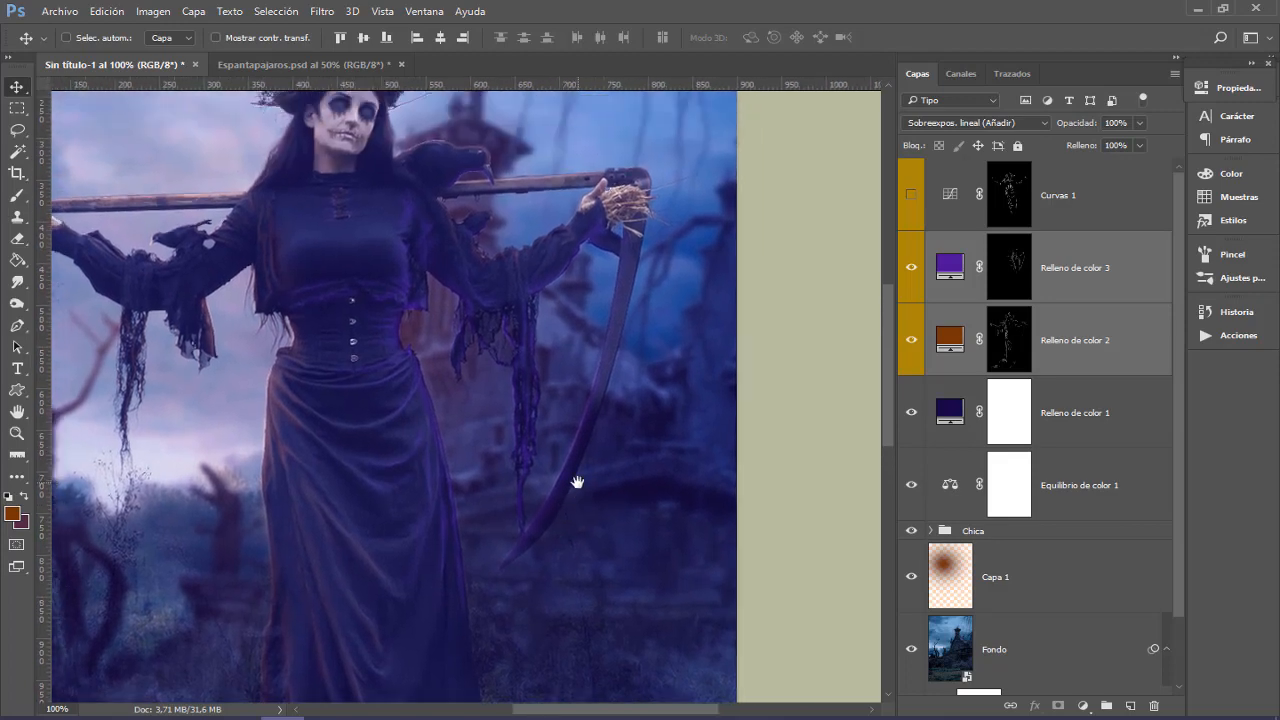
{"action": "left_click_drag", "start_coordinate": [557, 354], "coordinate": [600, 462]}
{"action": "key", "text": "ctrl+plus"}
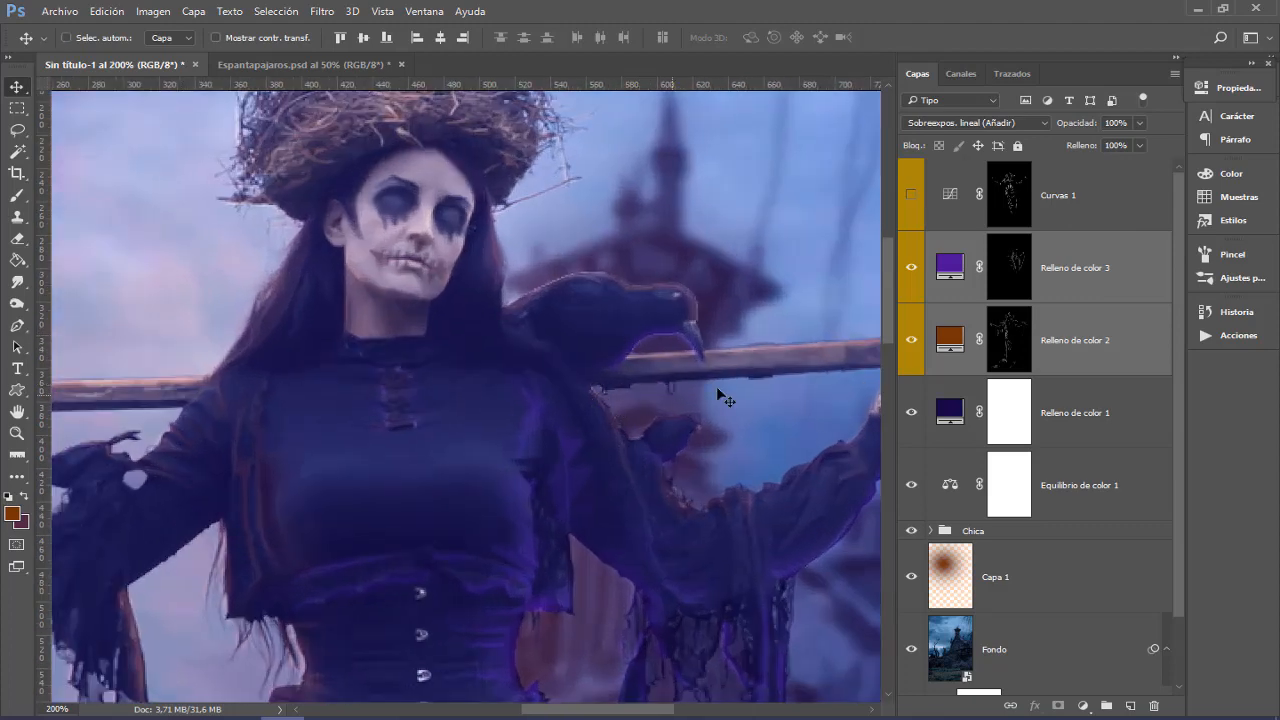
{"action": "key", "text": "ctrl+minus"}
Step: Check the fill colours of the Relleno de color 2 and Relleno de color 3 layers without changing them
{"action": "left_click", "coordinate": [950, 340]}
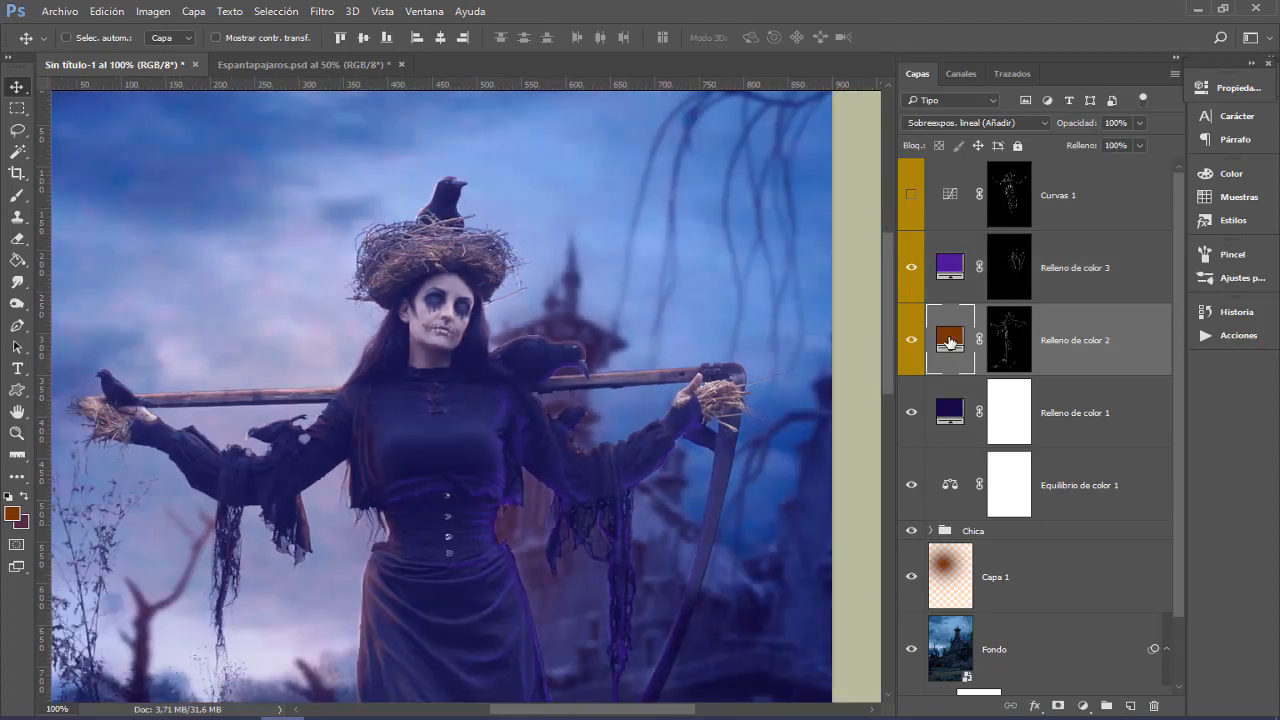
{"action": "double_click", "coordinate": [950, 340]}
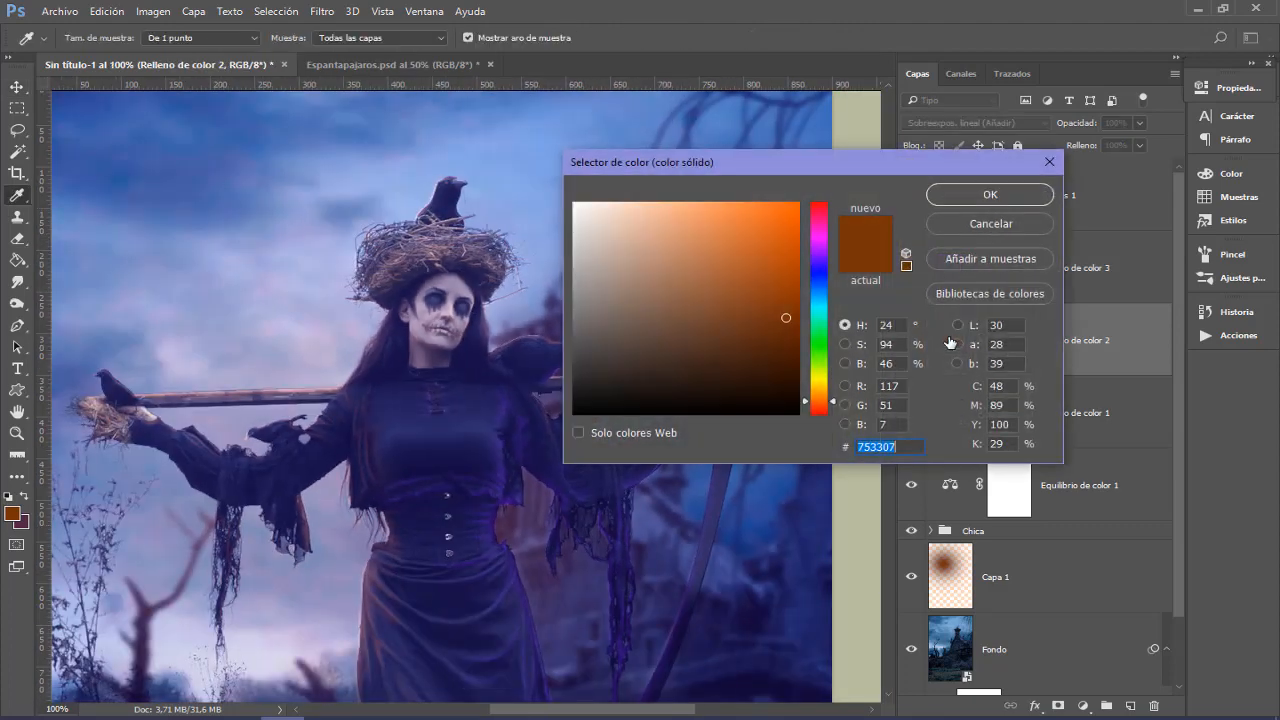
{"action": "left_click", "coordinate": [986, 225]}
{"action": "double_click", "coordinate": [955, 270]}
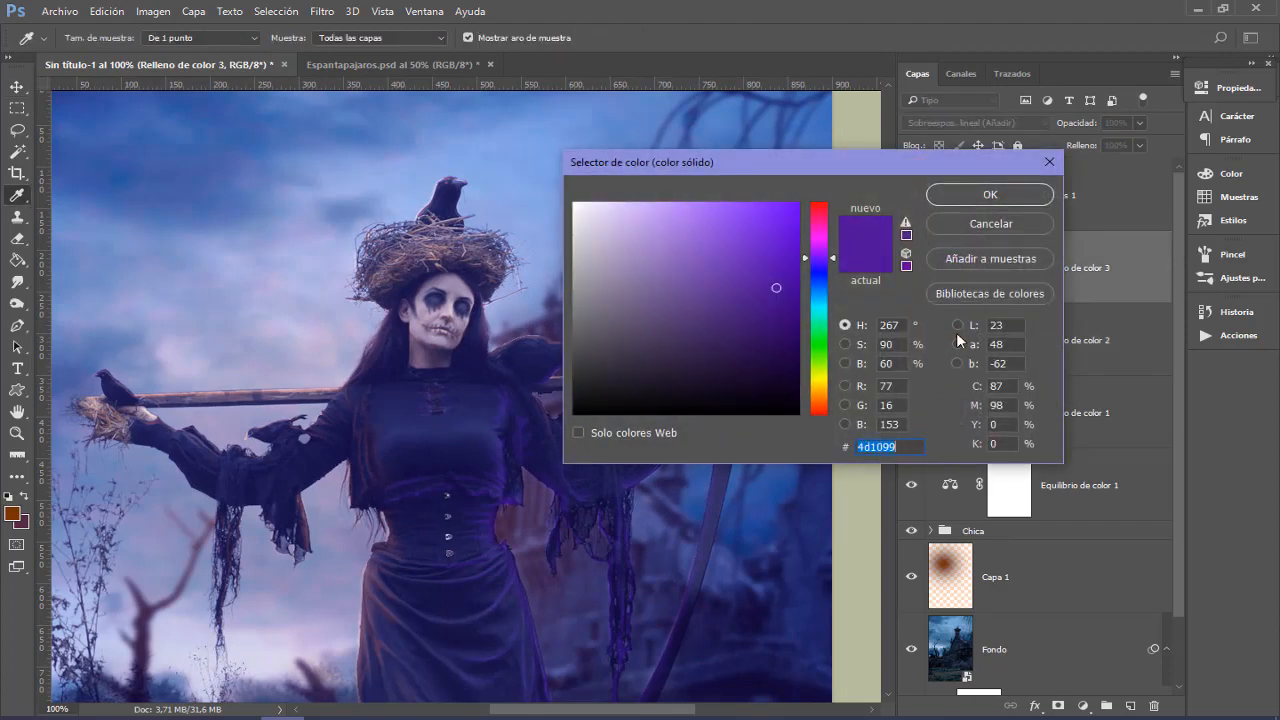
{"action": "left_click", "coordinate": [990, 227]}
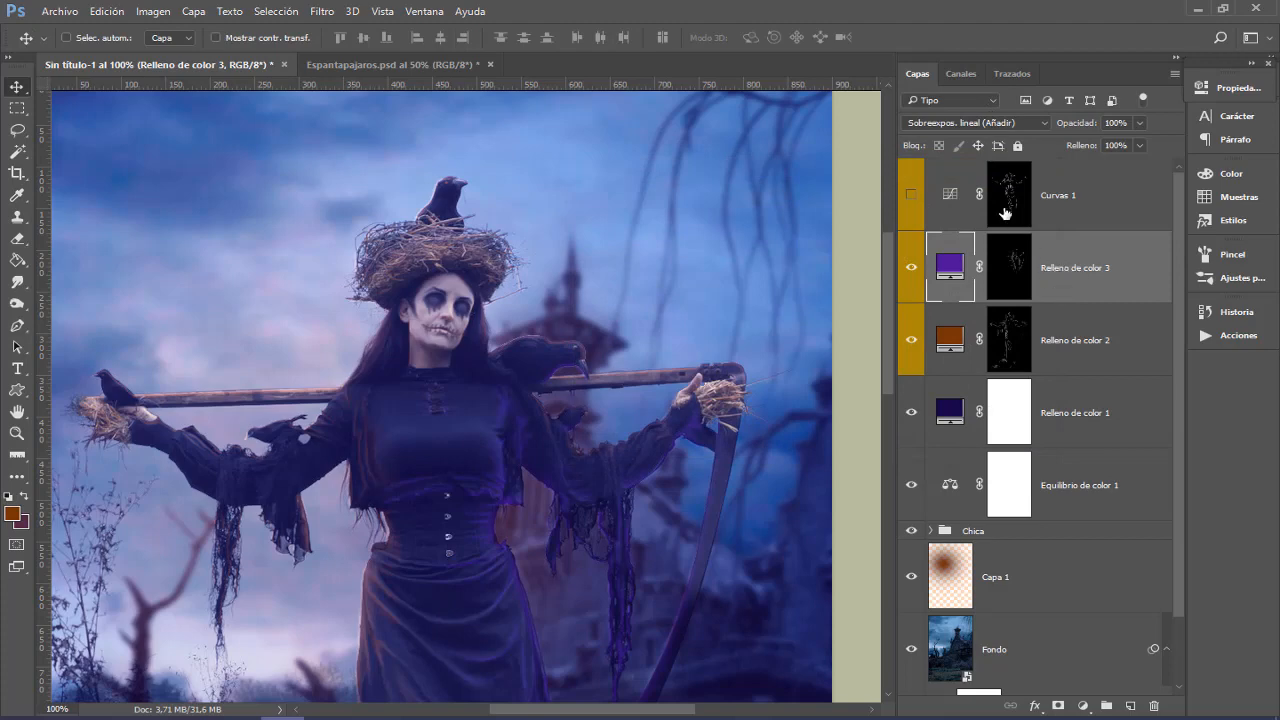
Step: Compare the Relleno de color 2, Relleno de color 3 and Curvas 1 masks one at a time against the full image
{"action": "left_click", "coordinate": [1016, 350], "text": "alt"}
{"action": "key", "text": "ctrl+minus"}
{"action": "key", "text": "ctrl+minus"}
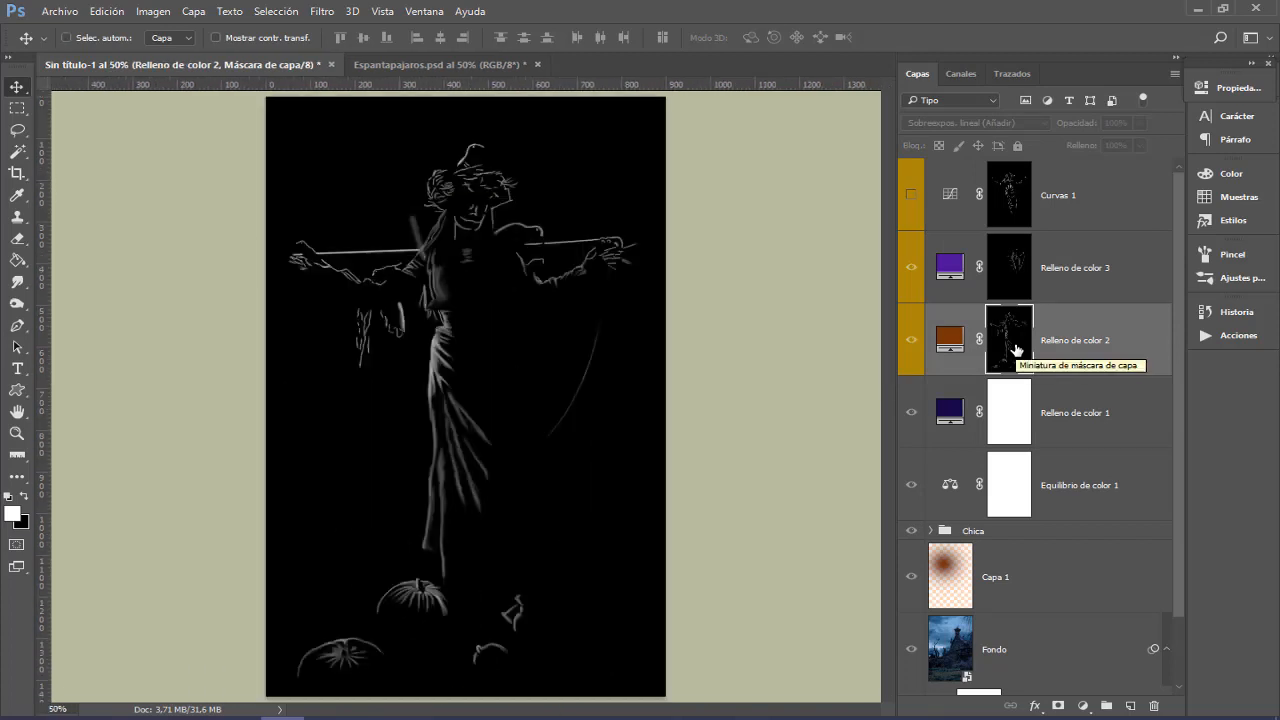
{"action": "left_click", "coordinate": [1014, 269]}
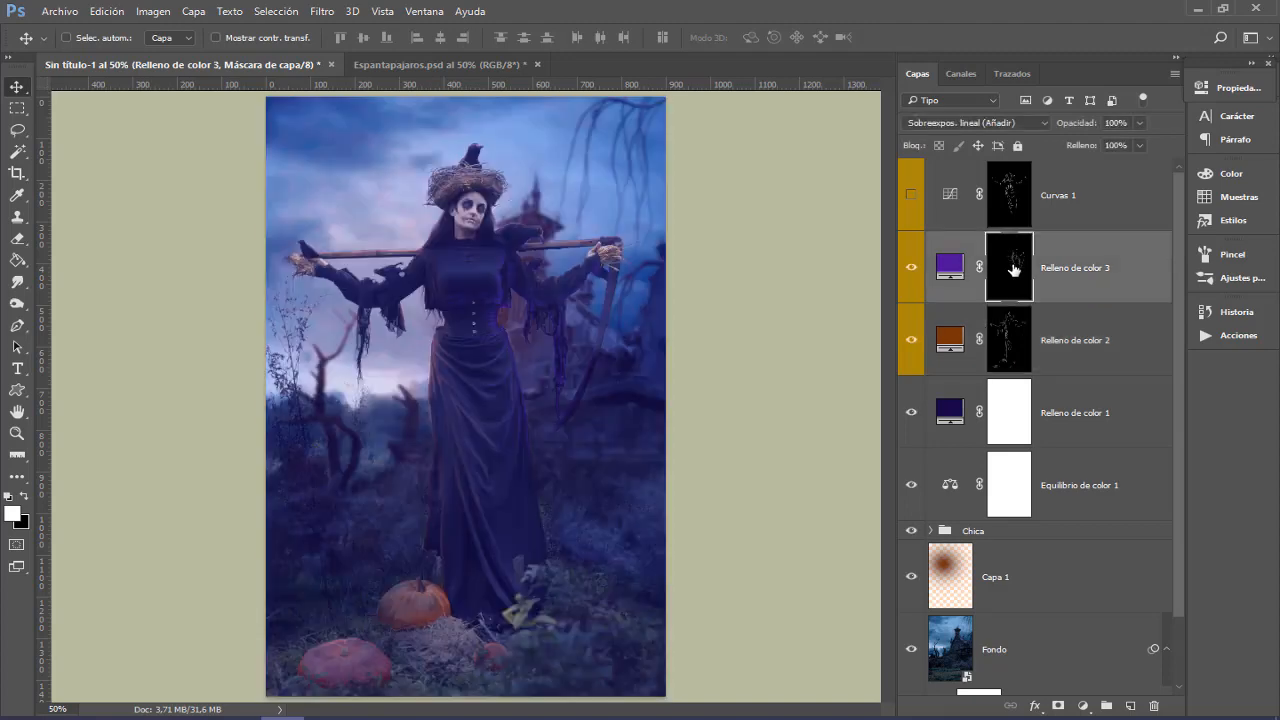
{"action": "left_click", "coordinate": [1014, 269], "text": "alt"}
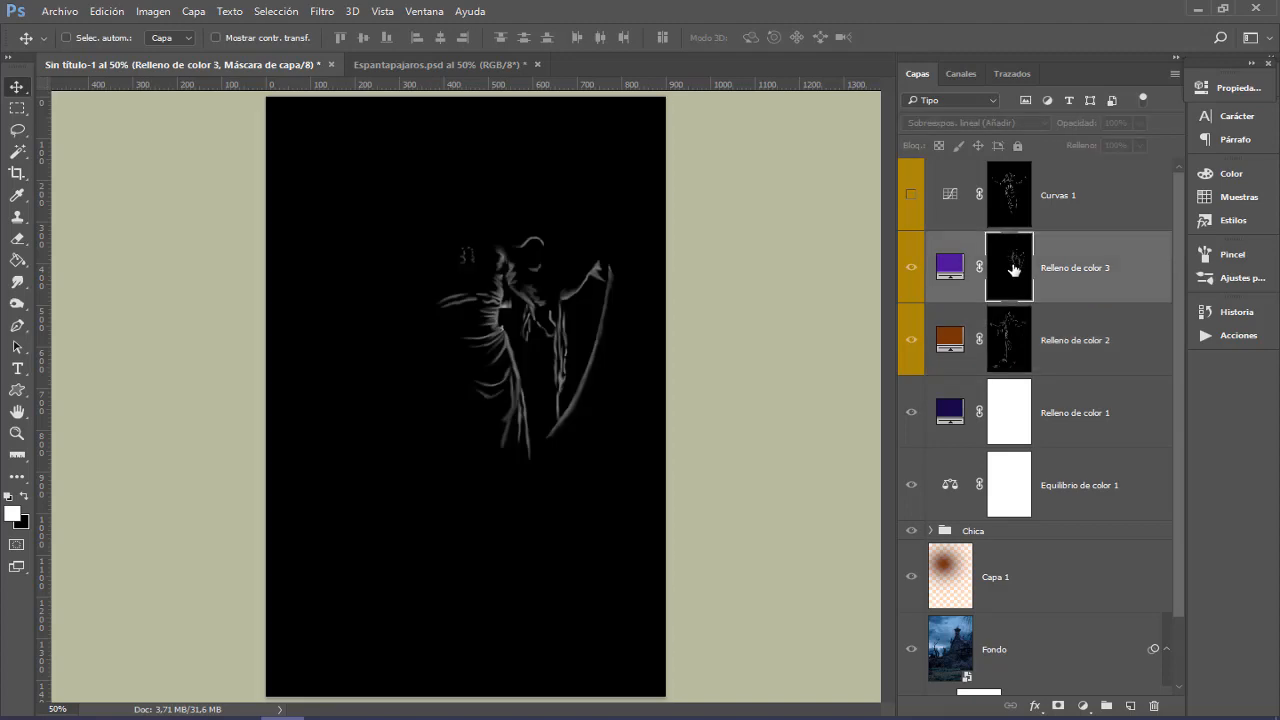
{"action": "left_click", "coordinate": [1014, 269], "text": "alt"}
{"action": "left_click", "coordinate": [1010, 347], "text": "alt"}
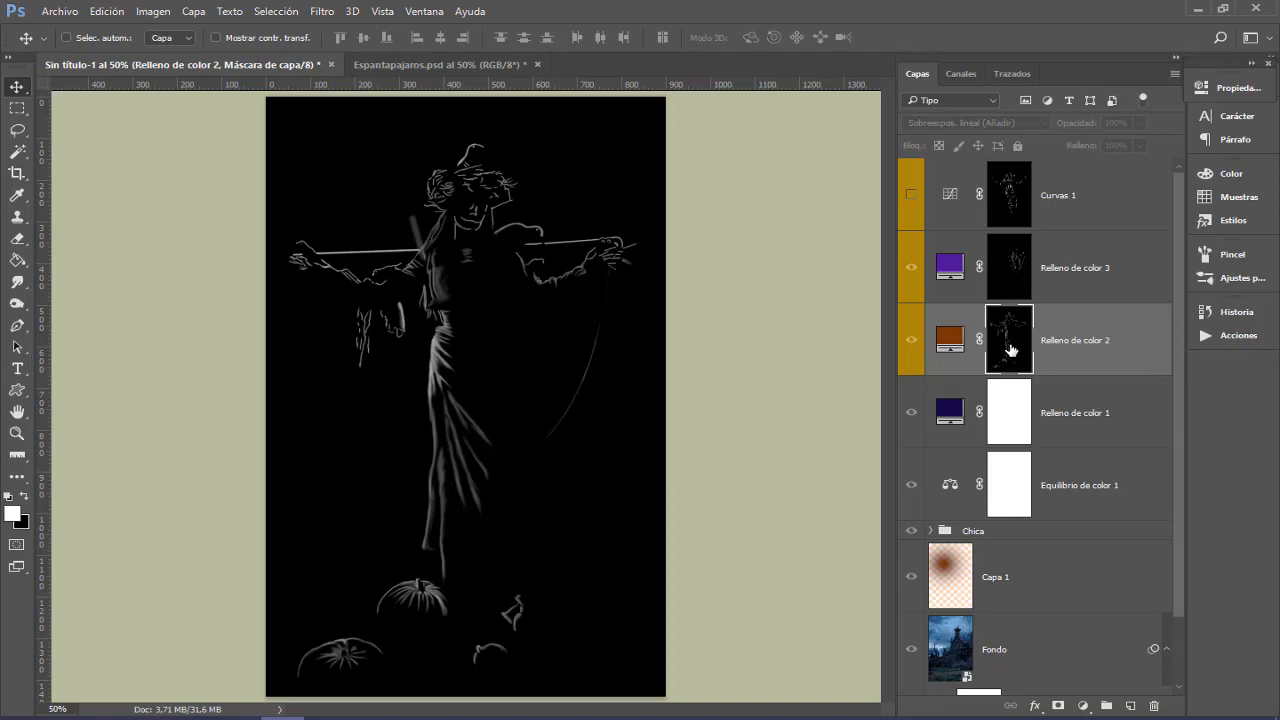
{"action": "left_click", "coordinate": [1010, 349], "text": "alt"}
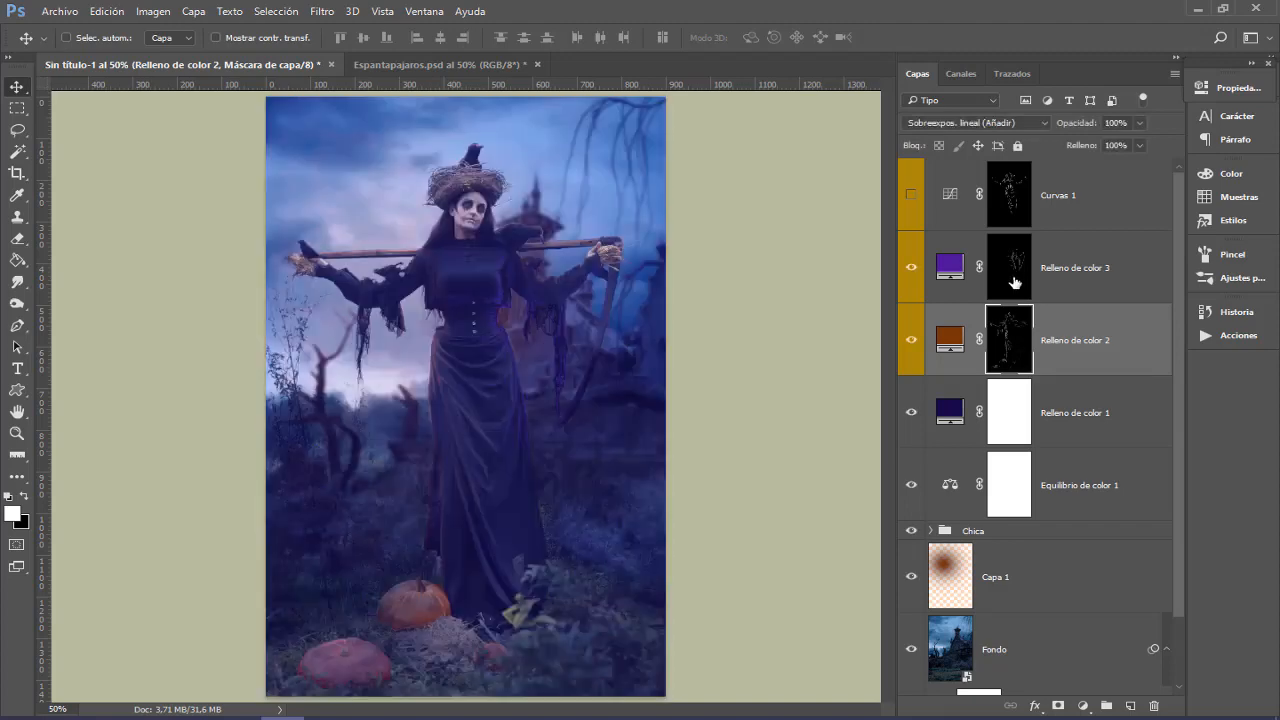
{"action": "left_click", "coordinate": [1015, 281], "text": "alt"}
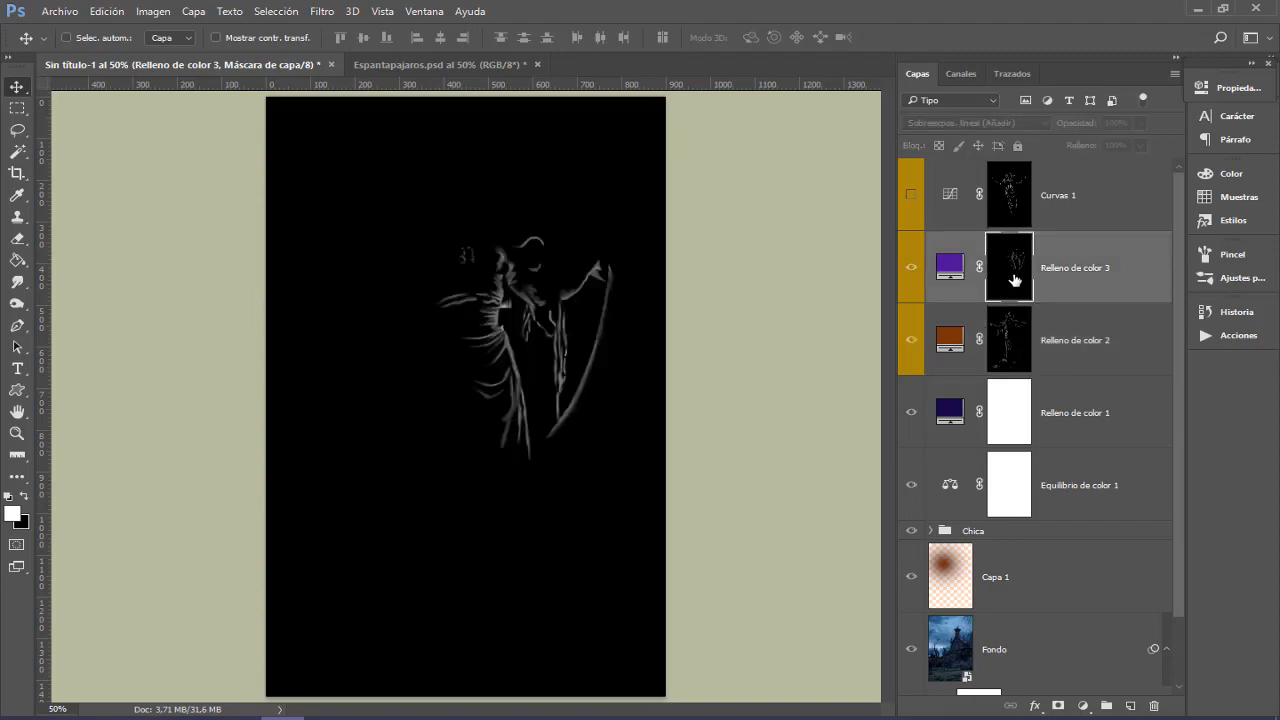
{"action": "left_click", "coordinate": [1014, 281], "text": "alt"}
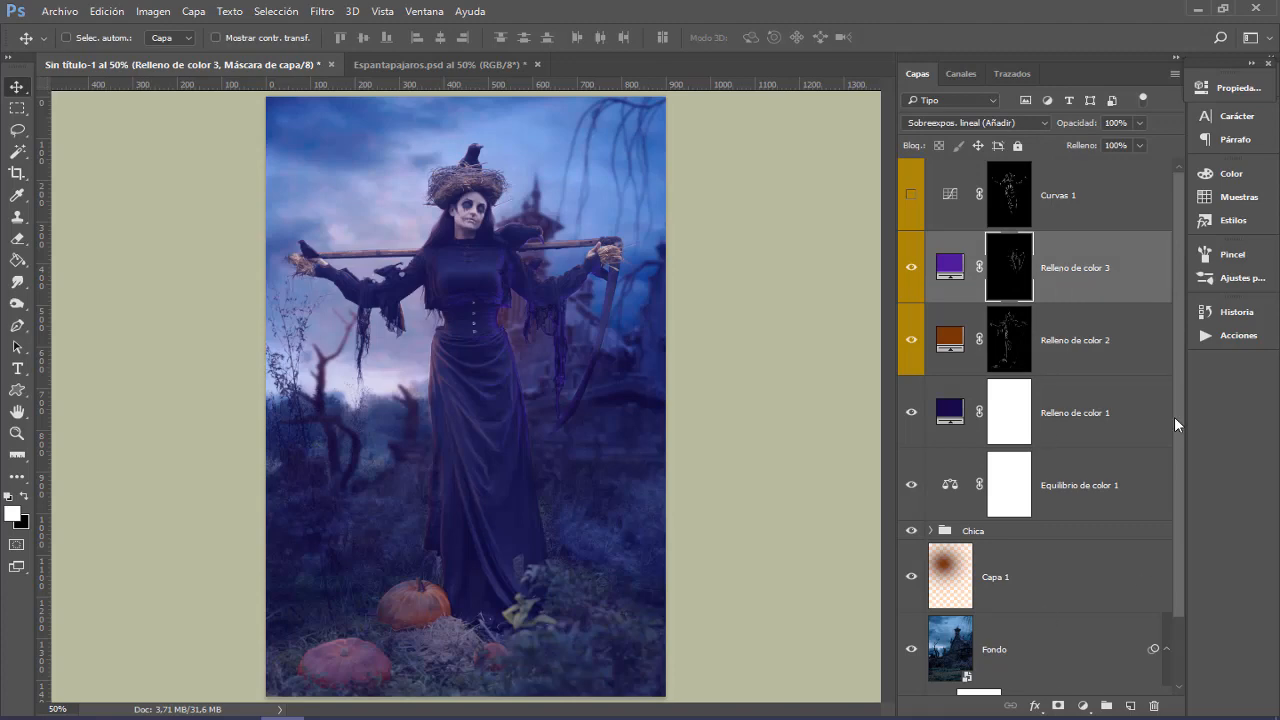
{"action": "left_click", "coordinate": [1015, 210], "text": "alt"}
{"action": "left_click", "coordinate": [1015, 210], "text": "alt"}
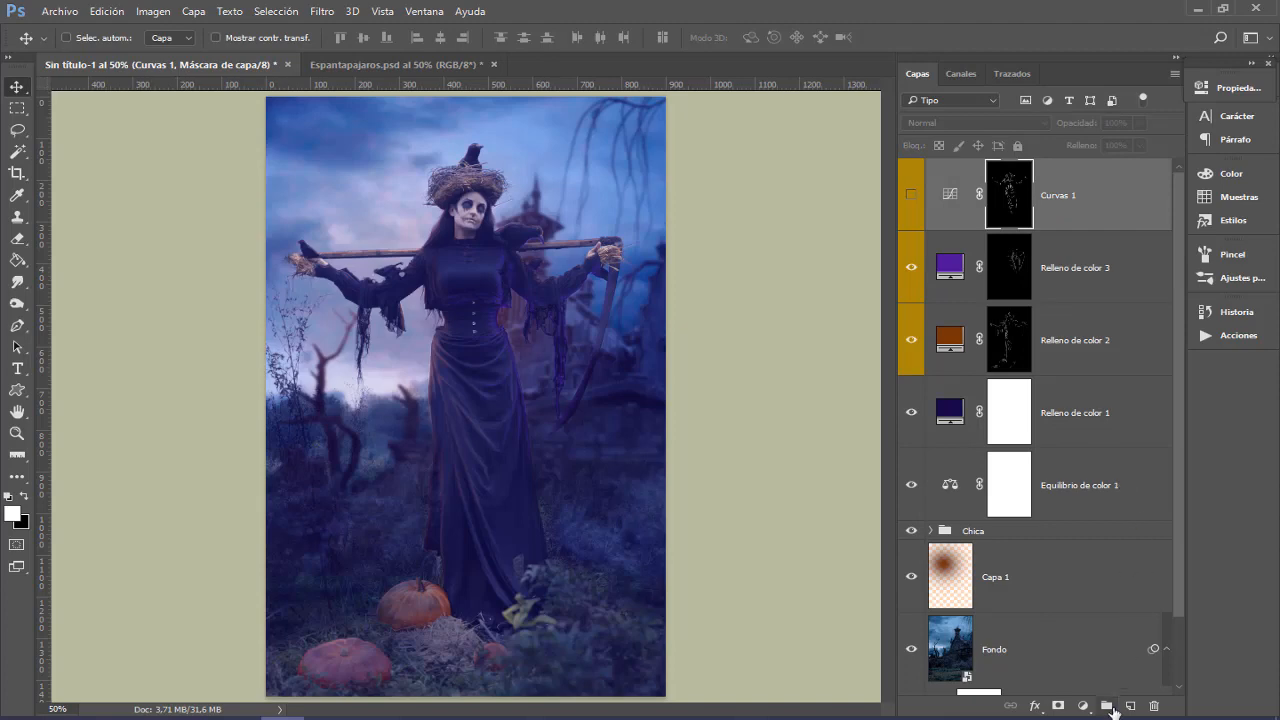
Step: Add a Curves adjustment layer above Curvas 1, raise the RGB curve in the upper midtones and invert its mask to black
{"action": "left_click", "coordinate": [1083, 706]}
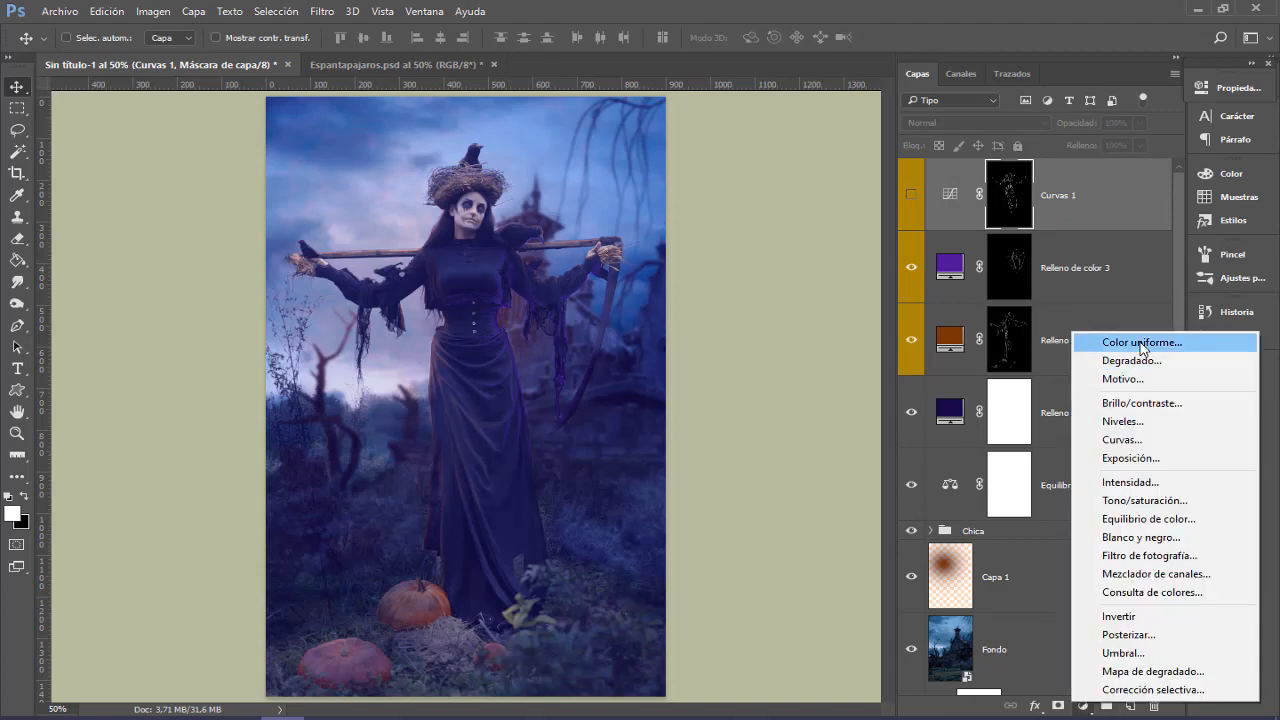
{"action": "left_click", "coordinate": [1124, 440]}
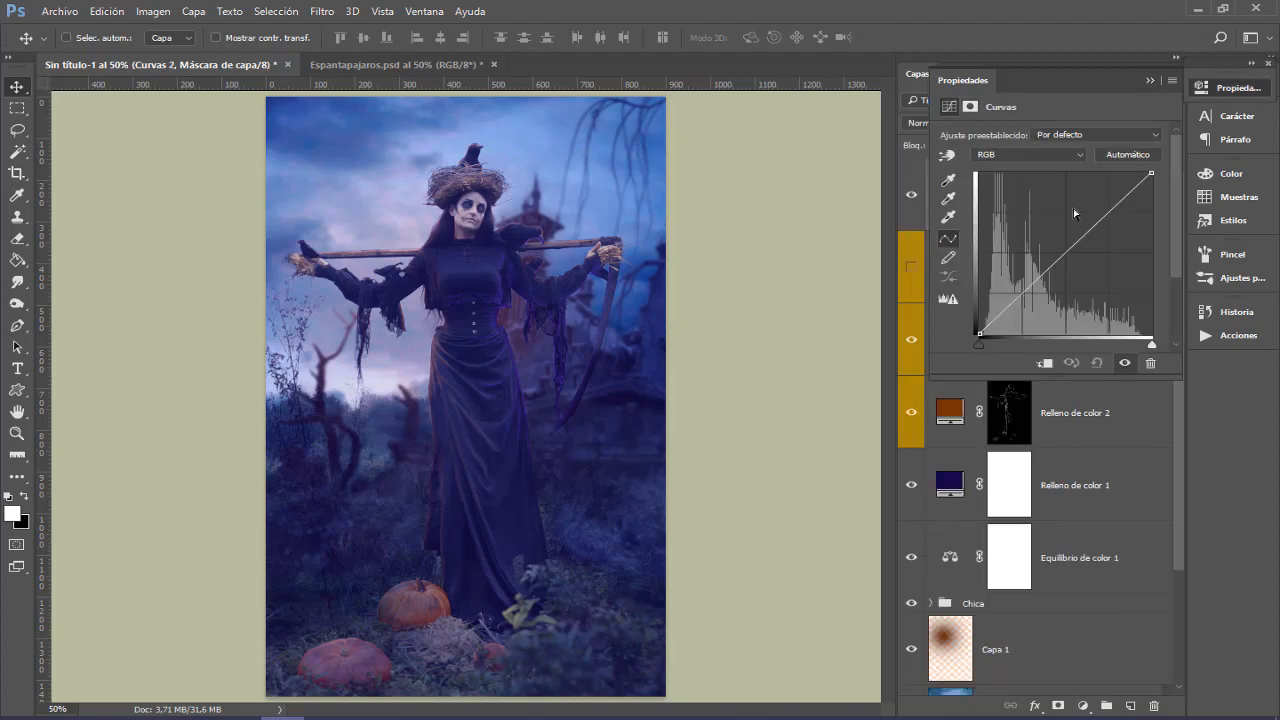
{"action": "left_click_drag", "start_coordinate": [1084, 229], "coordinate": [1083, 210]}
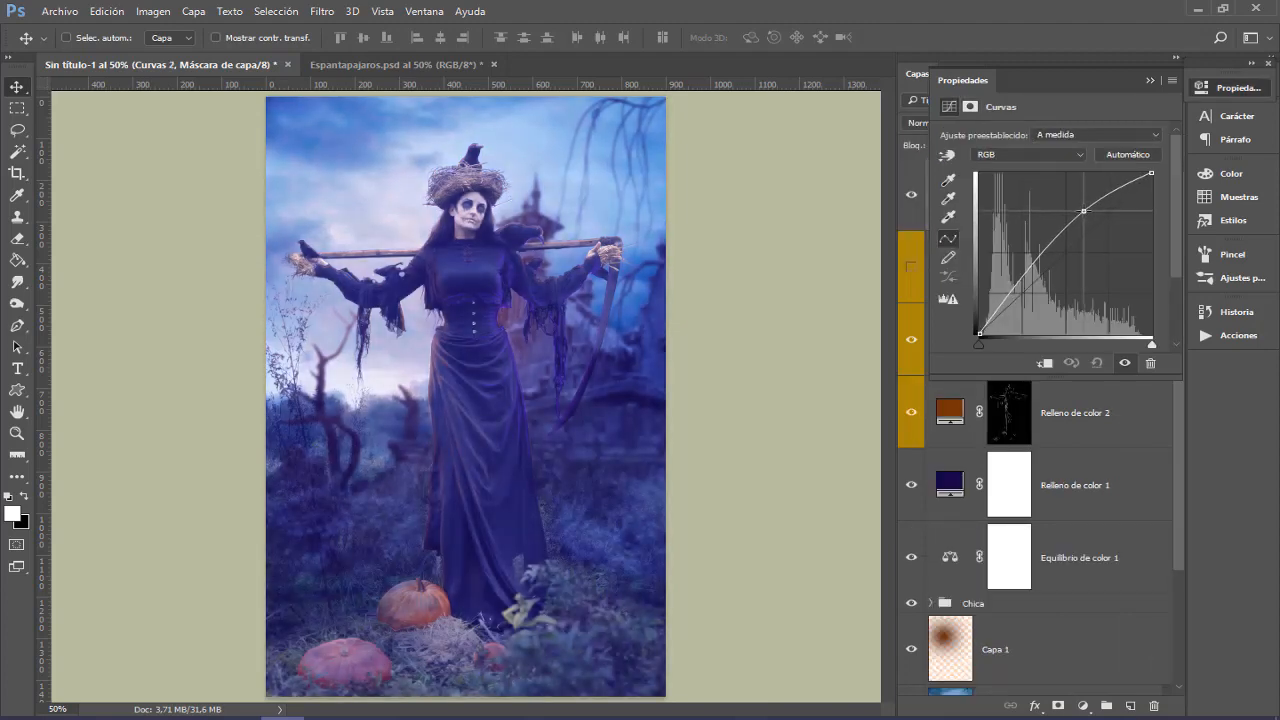
{"action": "left_click", "coordinate": [1228, 88]}
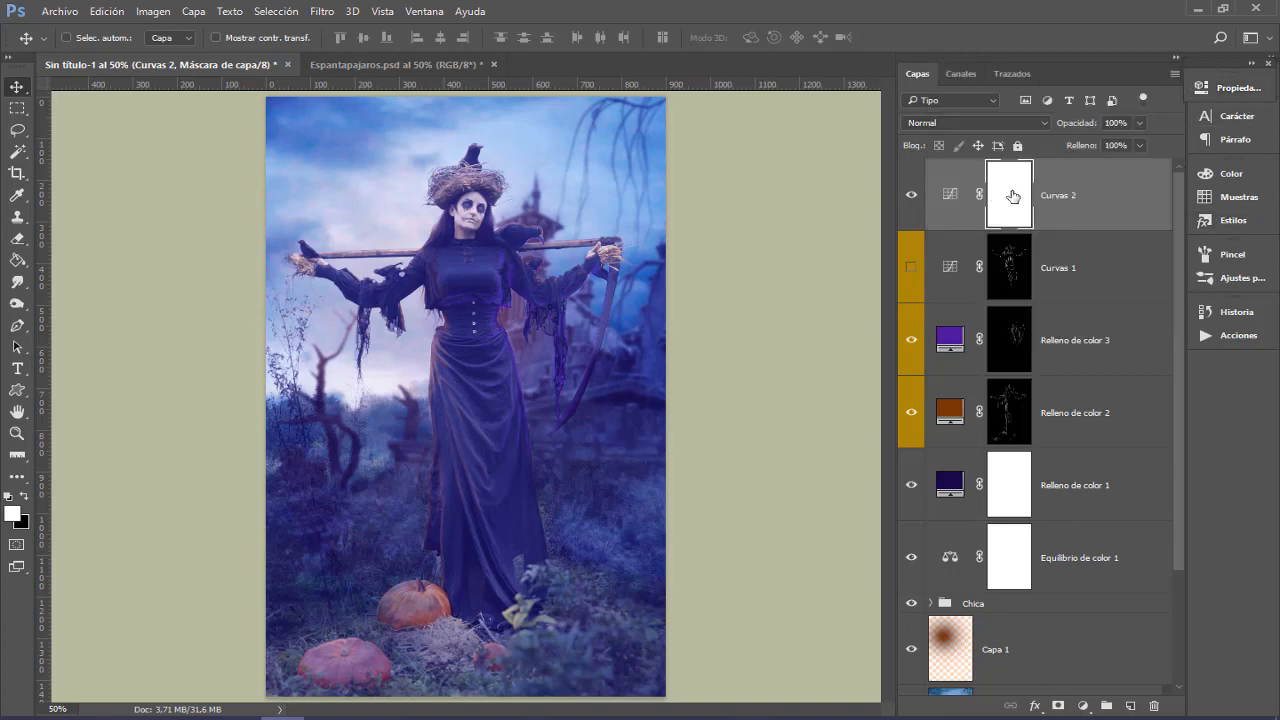
{"action": "key", "text": "ctrl+i"}
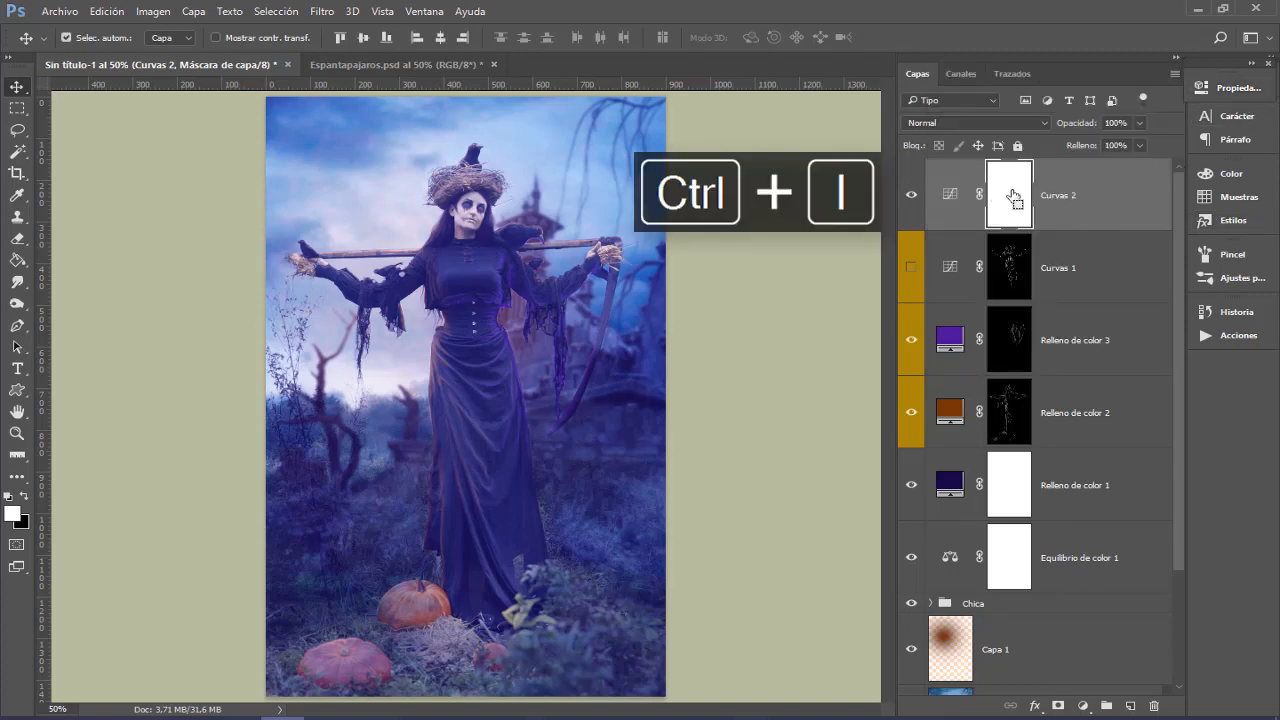
Step: Paint fine highlights on the figure, including her face and hair, in the Curvas 2 mask with a small soft white brush at 47% opacity
{"action": "left_click", "coordinate": [17, 195]}
{"action": "left_click", "coordinate": [80, 197]}
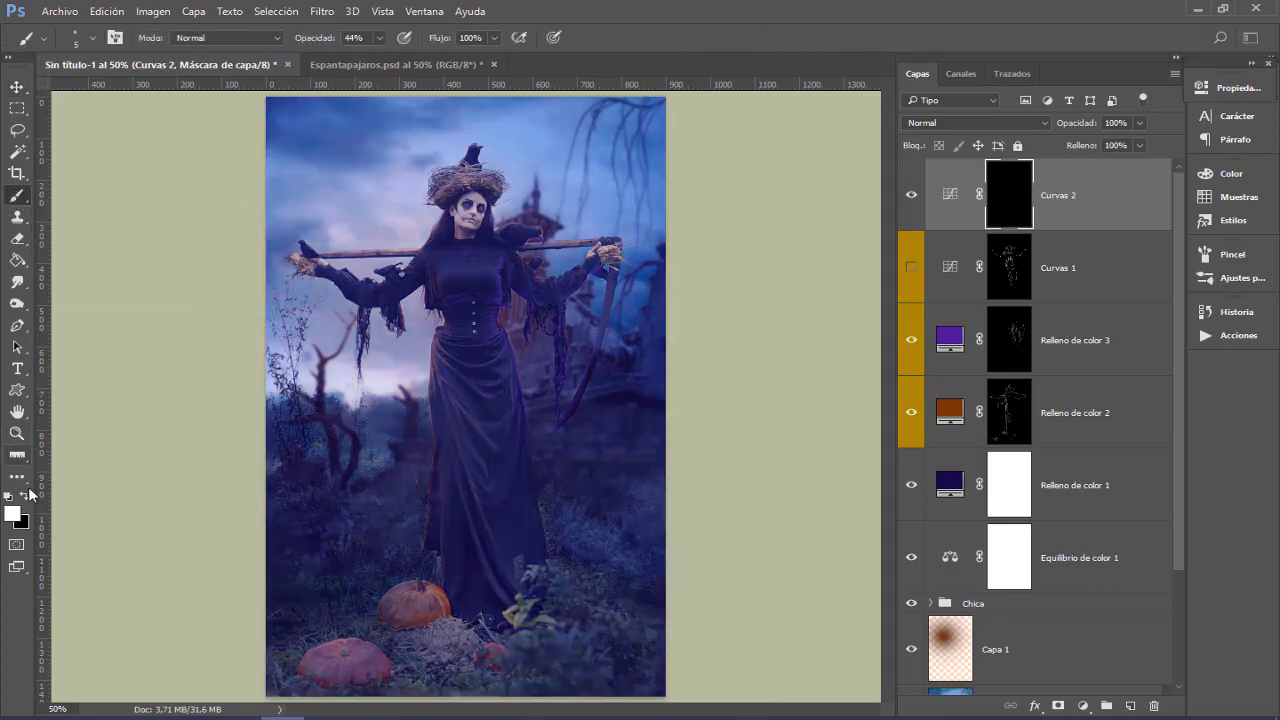
{"action": "key", "text": "ctrl+plus"}
{"action": "key", "text": "ctrl+plus"}
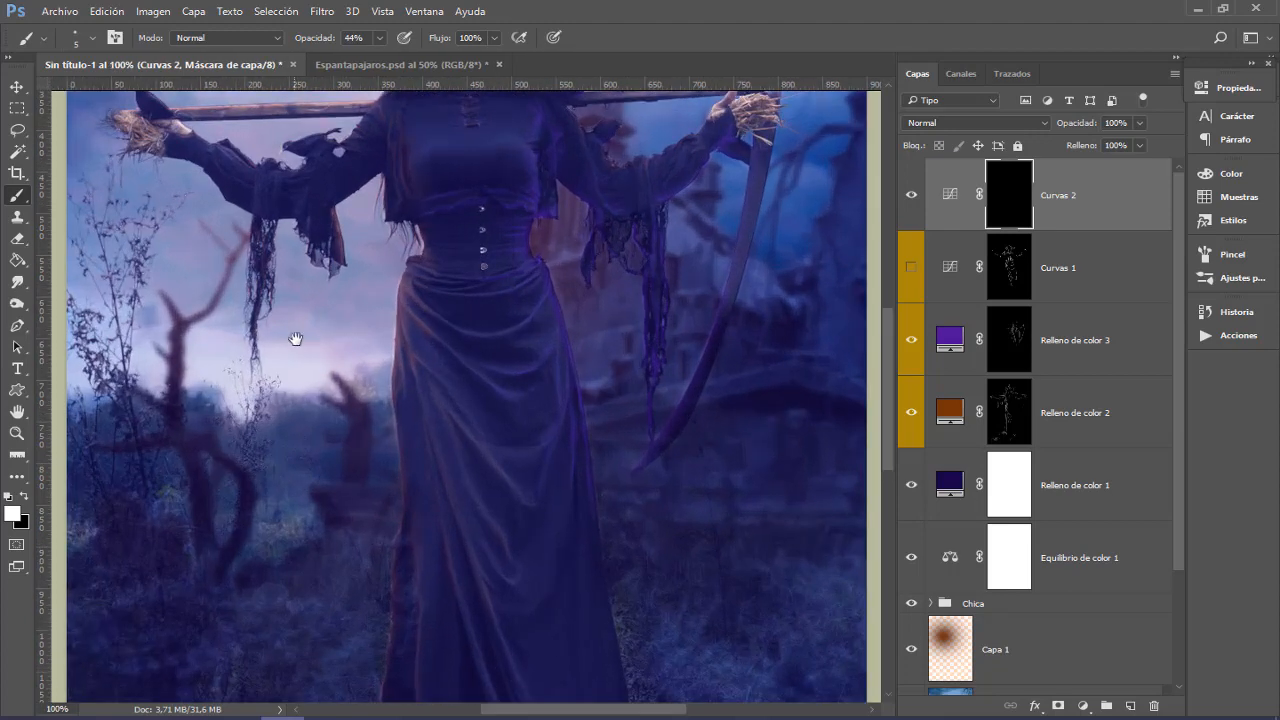
{"action": "scroll", "coordinate": [480, 457], "scroll_direction": "up", "scroll_amount": 5}
{"action": "left_click_drag", "start_coordinate": [303, 36], "coordinate": [314, 38]}
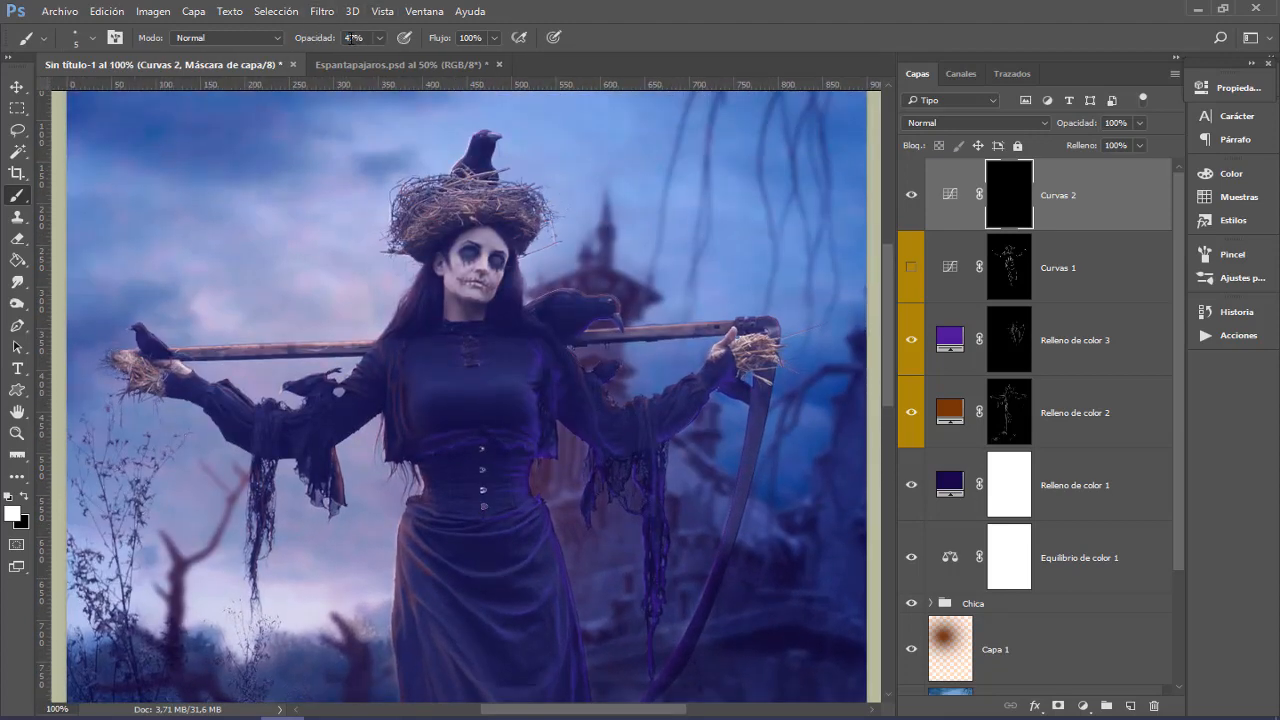
{"action": "right_click", "coordinate": [438, 398], "text": "alt"}
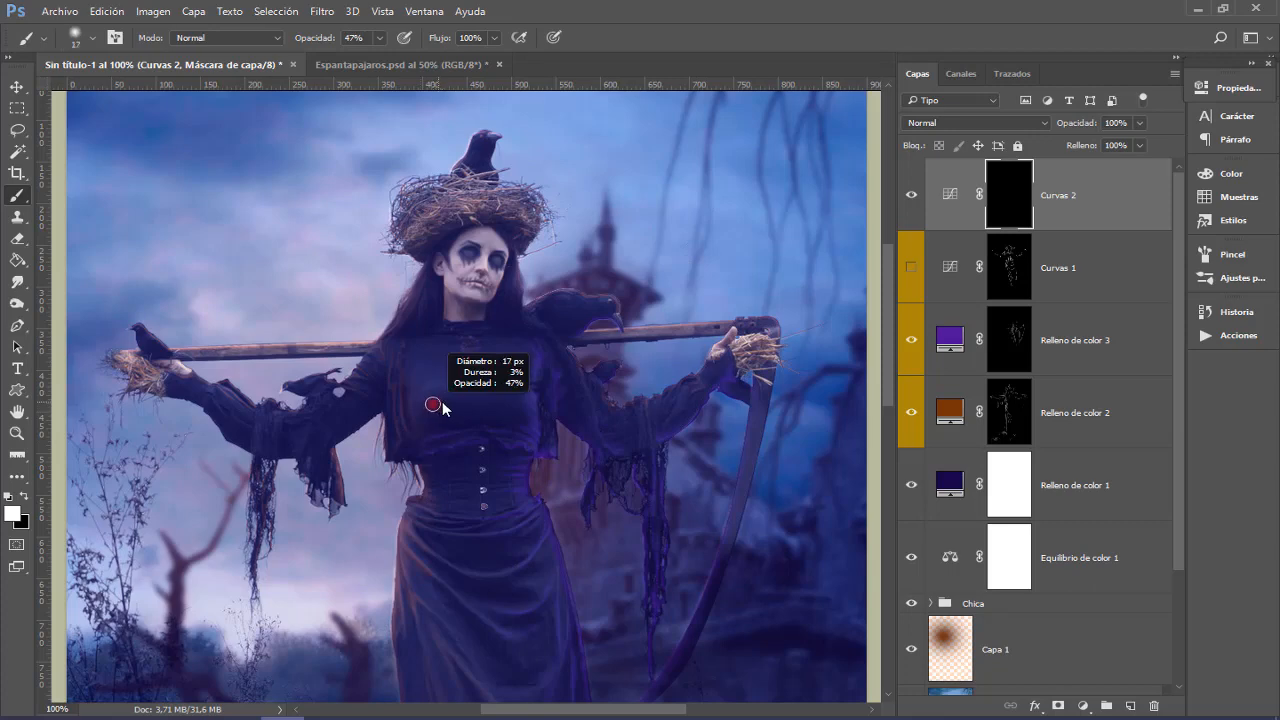
{"action": "key", "text": "ctrl+plus"}
{"action": "right_click", "coordinate": [438, 432], "text": "alt"}
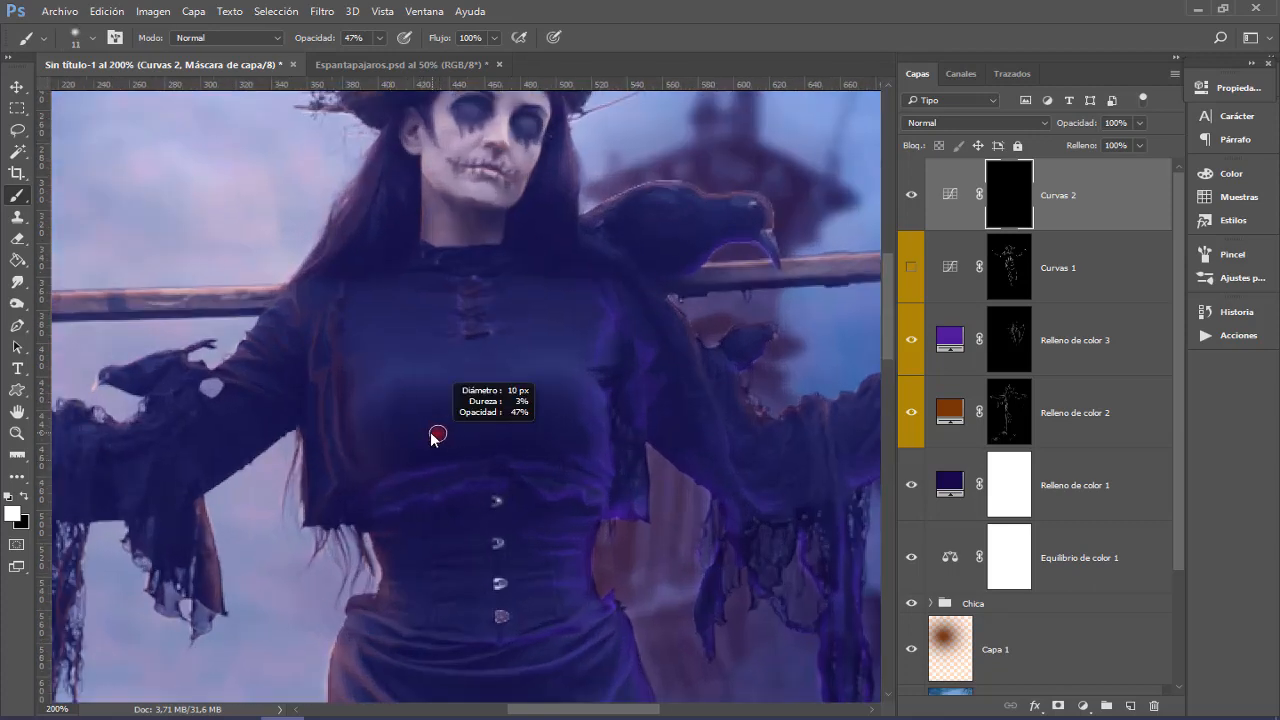
{"action": "left_click_drag", "start_coordinate": [429, 469], "coordinate": [433, 399]}
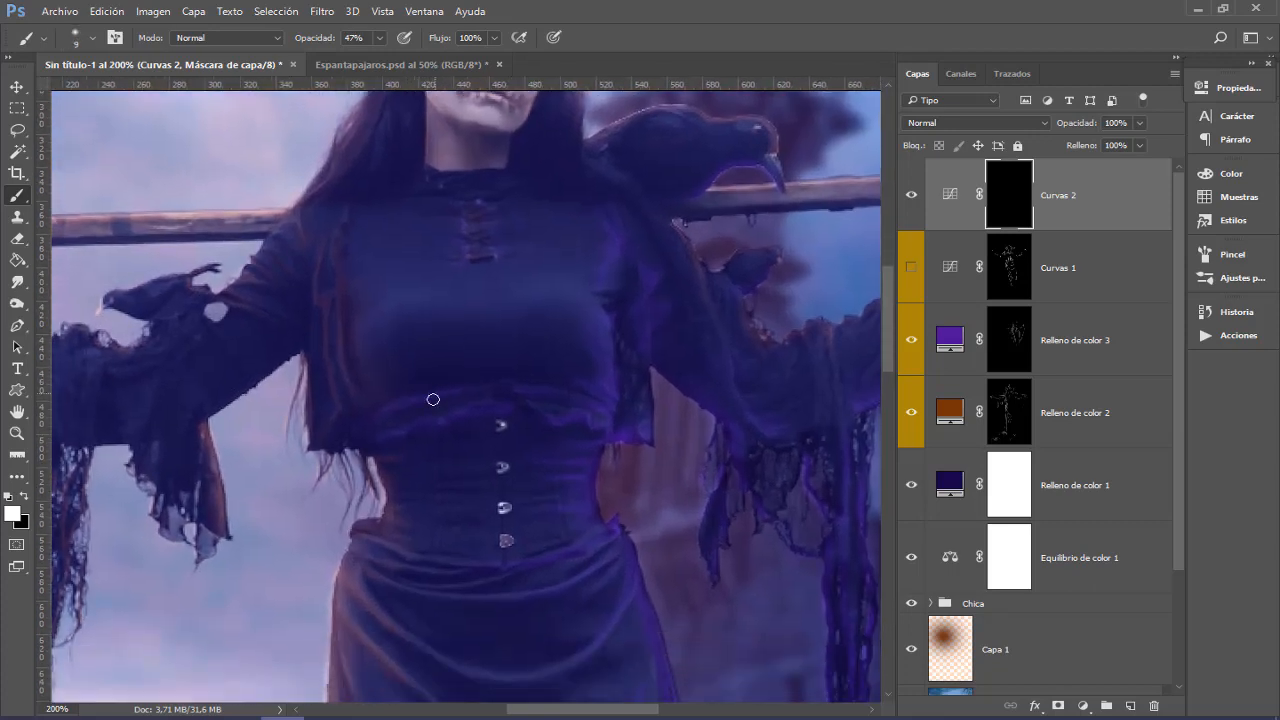
{"action": "right_click", "coordinate": [416, 482], "text": "alt"}
{"action": "right_click", "coordinate": [398, 481], "text": "alt"}
{"action": "left_click_drag", "start_coordinate": [549, 623], "coordinate": [541, 614]}
{"action": "left_click_drag", "start_coordinate": [520, 432], "coordinate": [532, 643]}
{"action": "left_click_drag", "start_coordinate": [516, 351], "coordinate": [513, 435]}
{"action": "key", "text": "ctrl+plus"}
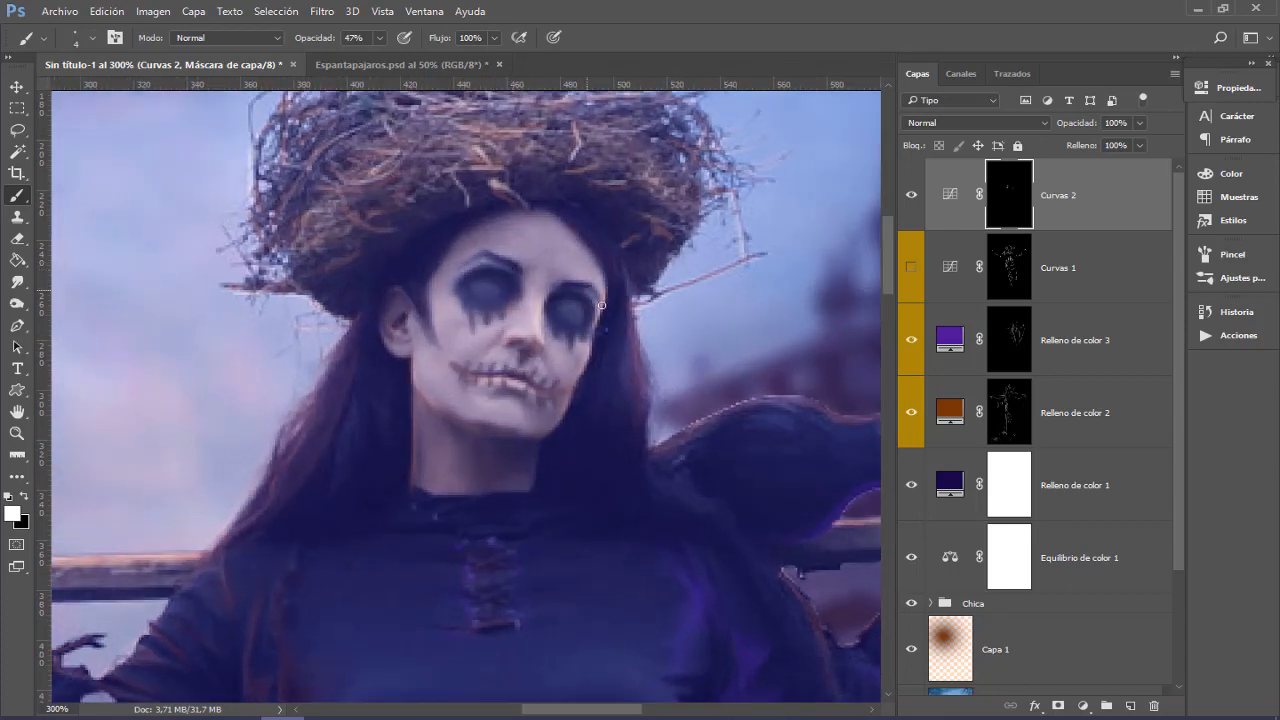
{"action": "left_click_drag", "start_coordinate": [376, 375], "coordinate": [376, 377]}
{"action": "left_click_drag", "start_coordinate": [385, 503], "coordinate": [460, 363]}
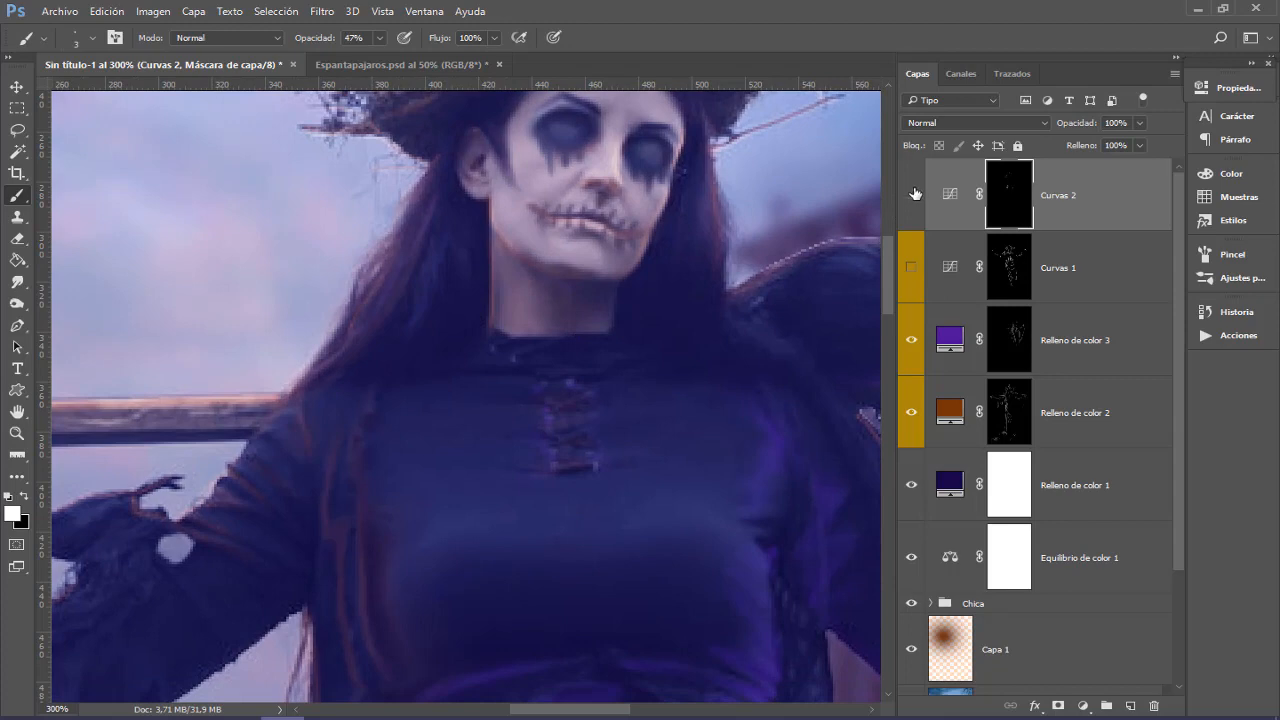
Step: Hide the Curvas 2 layer and show the Curvas 1 layer instead
{"action": "left_click", "coordinate": [914, 193]}
{"action": "left_click", "coordinate": [1012, 278], "text": "ctrl"}
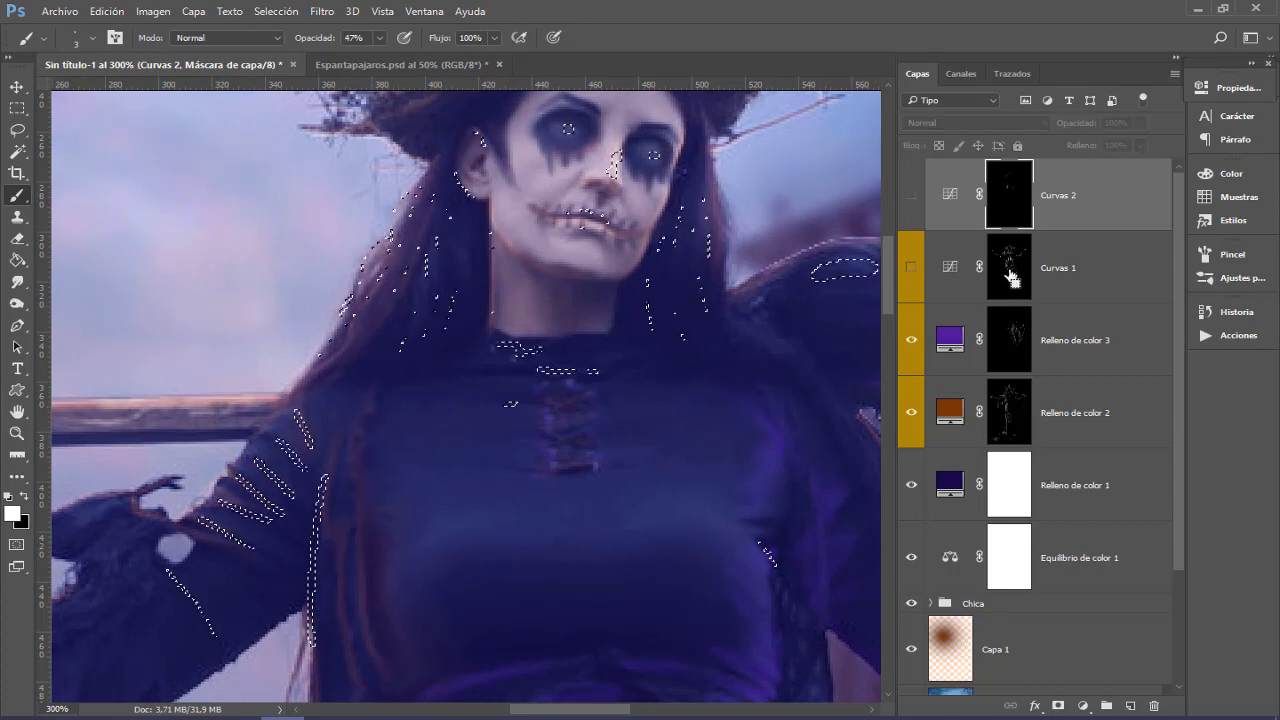
{"action": "key", "text": "ctrl+d"}
{"action": "left_click", "coordinate": [911, 267]}
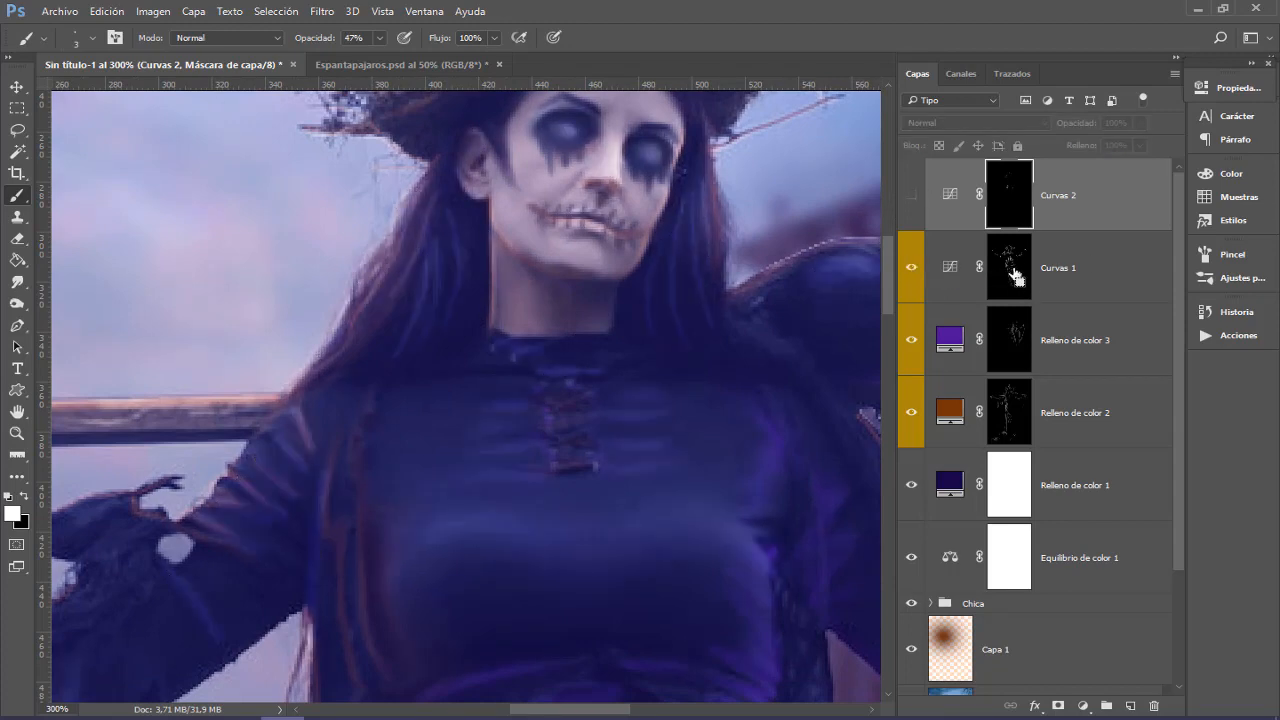
Step: Inspect the Curvas 1 mask on its own, looking over the highlight strokes on the face, hair, sleeves, corset and skirt
{"action": "left_click", "coordinate": [1012, 272]}
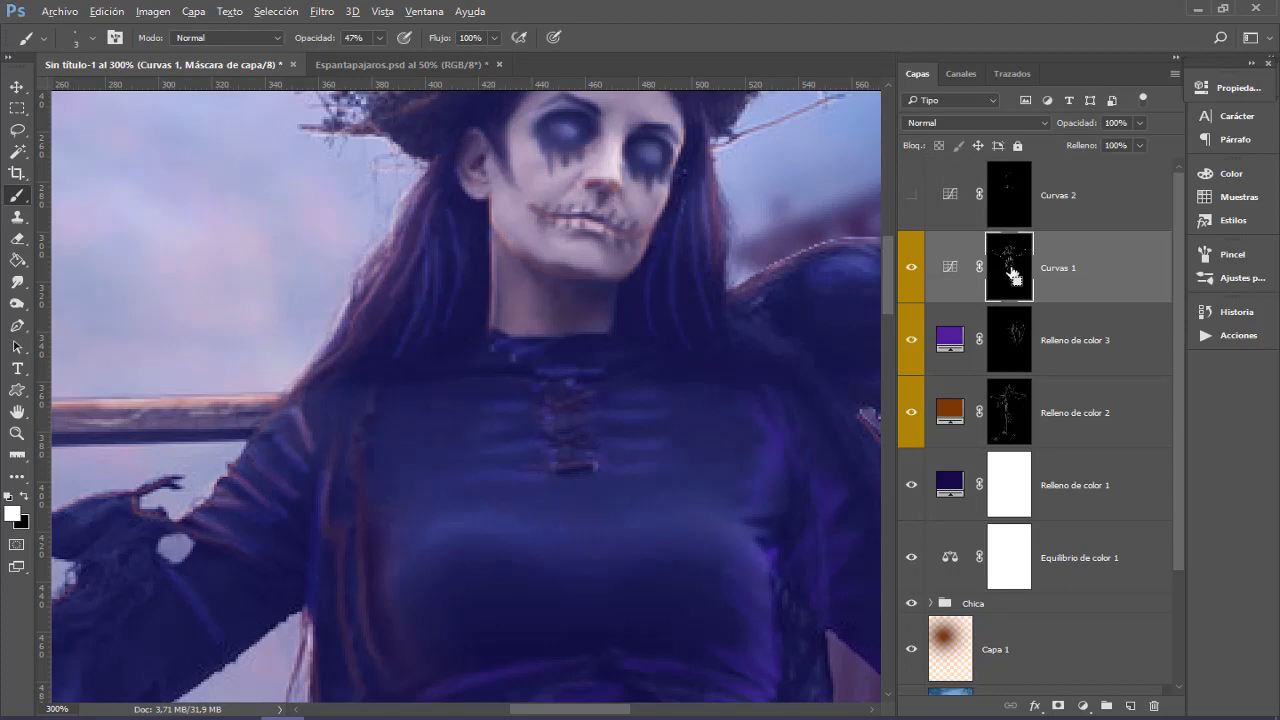
{"action": "left_click", "coordinate": [1013, 274], "text": "alt"}
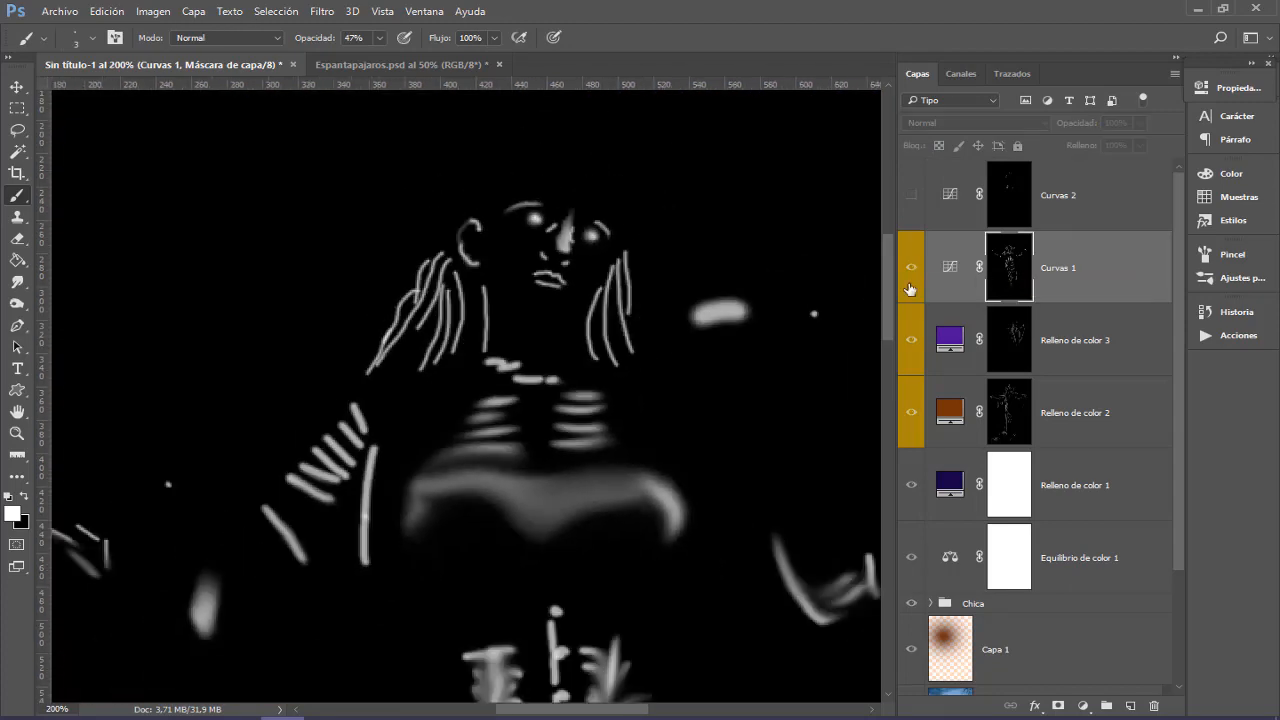
{"action": "left_click_drag", "start_coordinate": [580, 424], "coordinate": [580, 381]}
{"action": "key", "text": "ctrl+minus"}
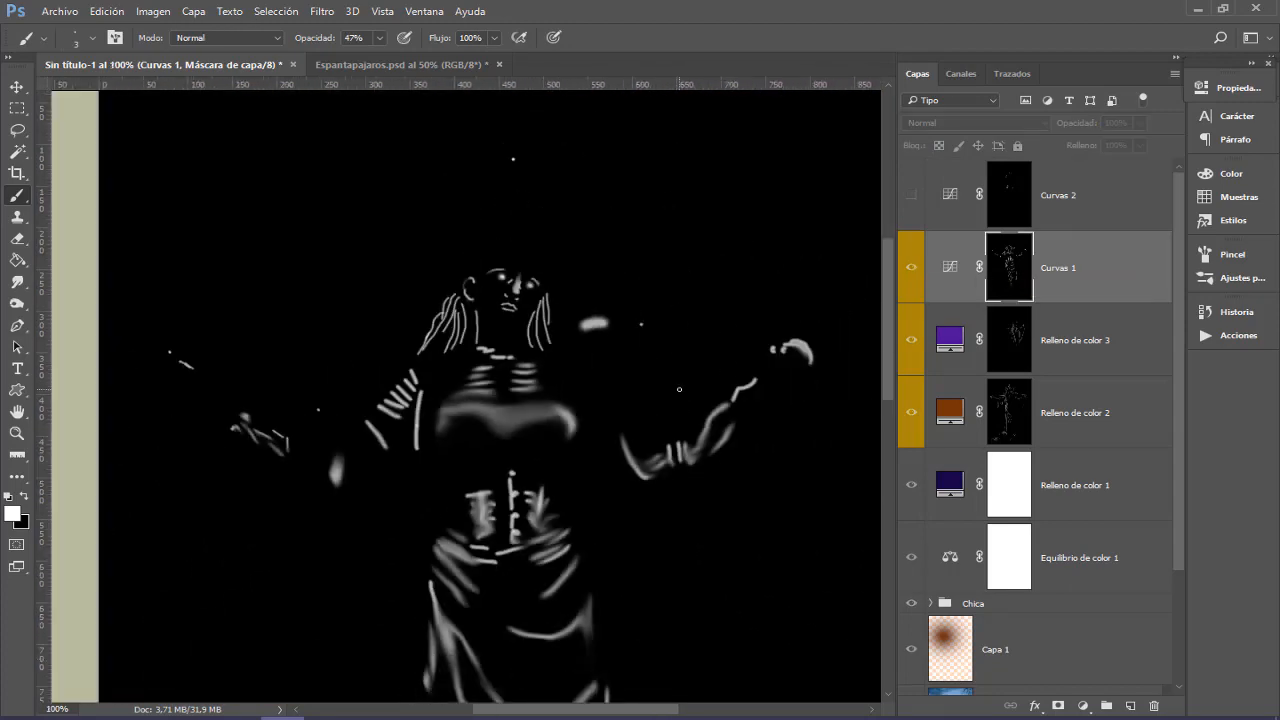
Step: Examine the remaining Curvas 1 mask strokes from head to skirt hem and return to the normal image view
{"action": "scroll", "coordinate": [675, 393], "scroll_direction": "down", "scroll_amount": 5}
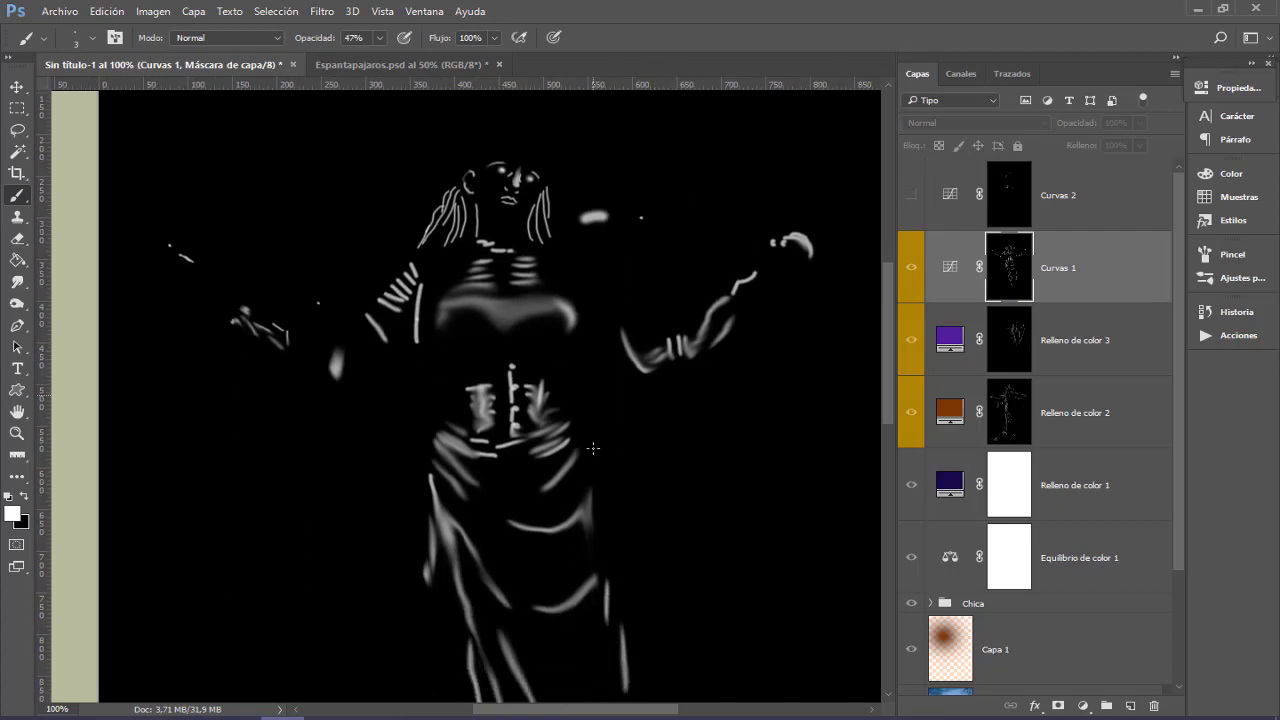
{"action": "scroll", "coordinate": [568, 447], "scroll_direction": "down", "scroll_amount": 3}
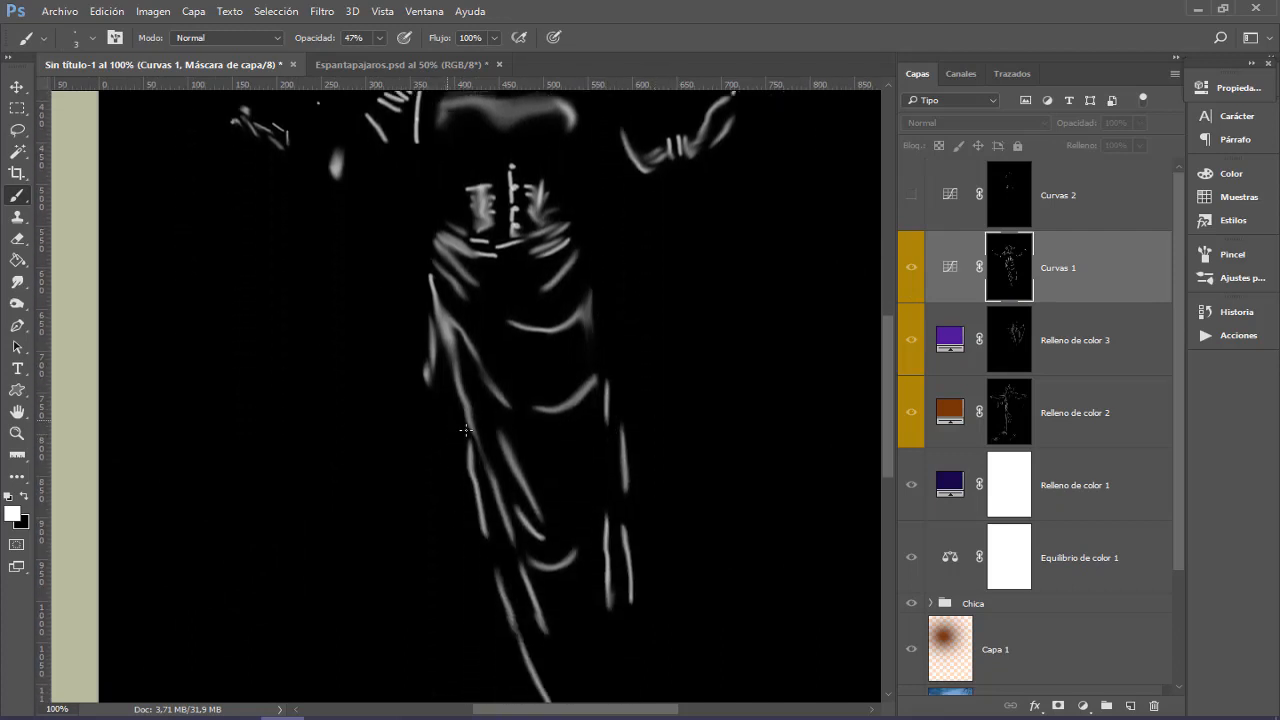
{"action": "scroll", "coordinate": [579, 482], "scroll_direction": "up", "scroll_amount": 10}
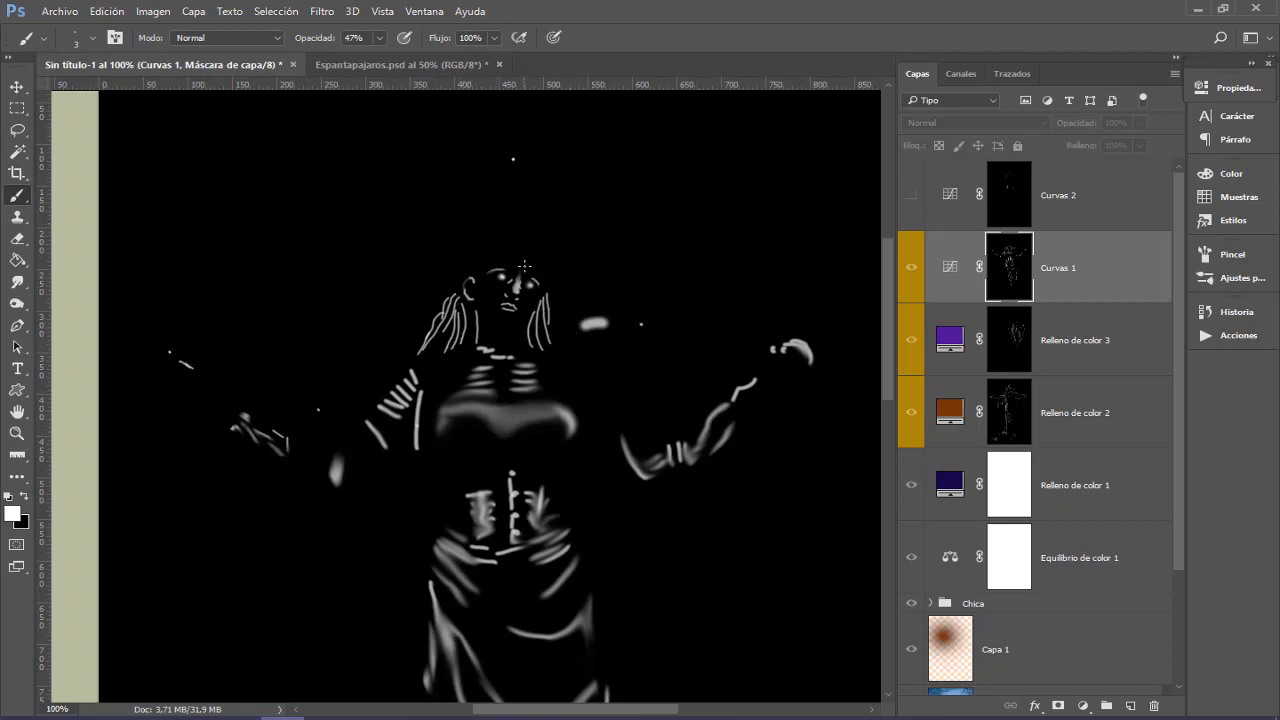
{"action": "scroll", "coordinate": [543, 340], "scroll_direction": "down", "scroll_amount": 4}
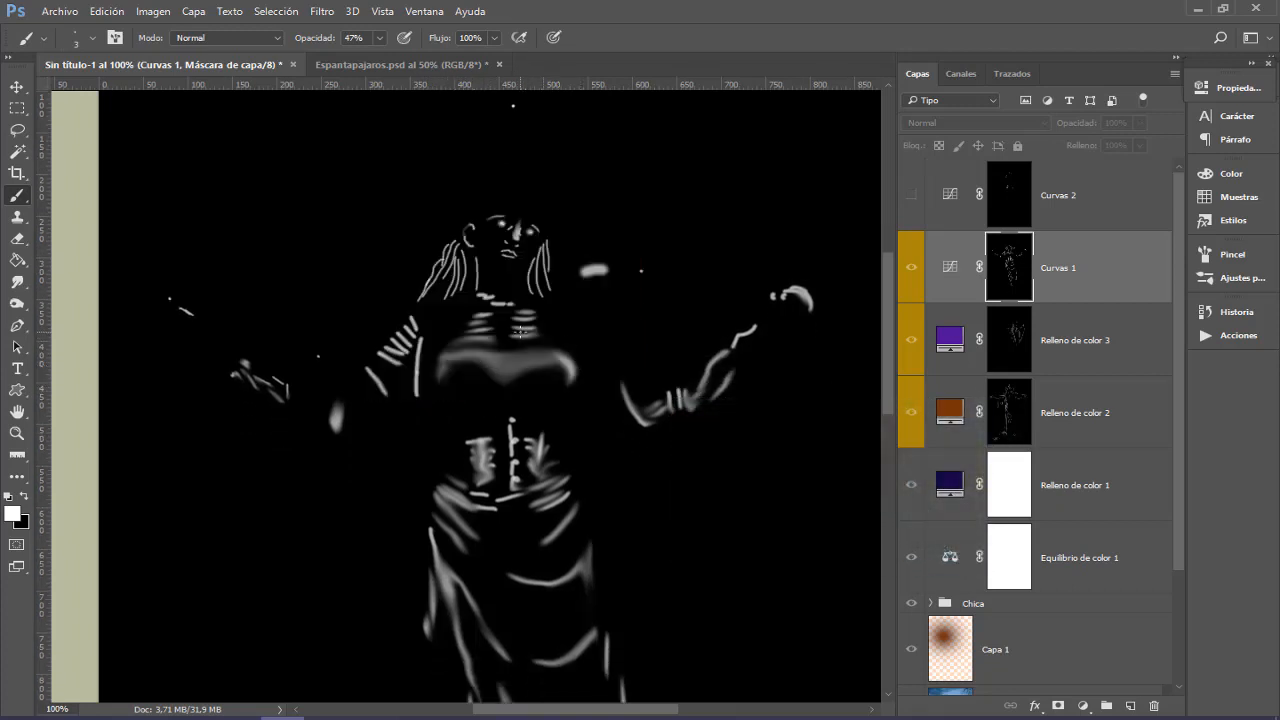
{"action": "scroll", "coordinate": [520, 331], "scroll_direction": "down", "scroll_amount": 5}
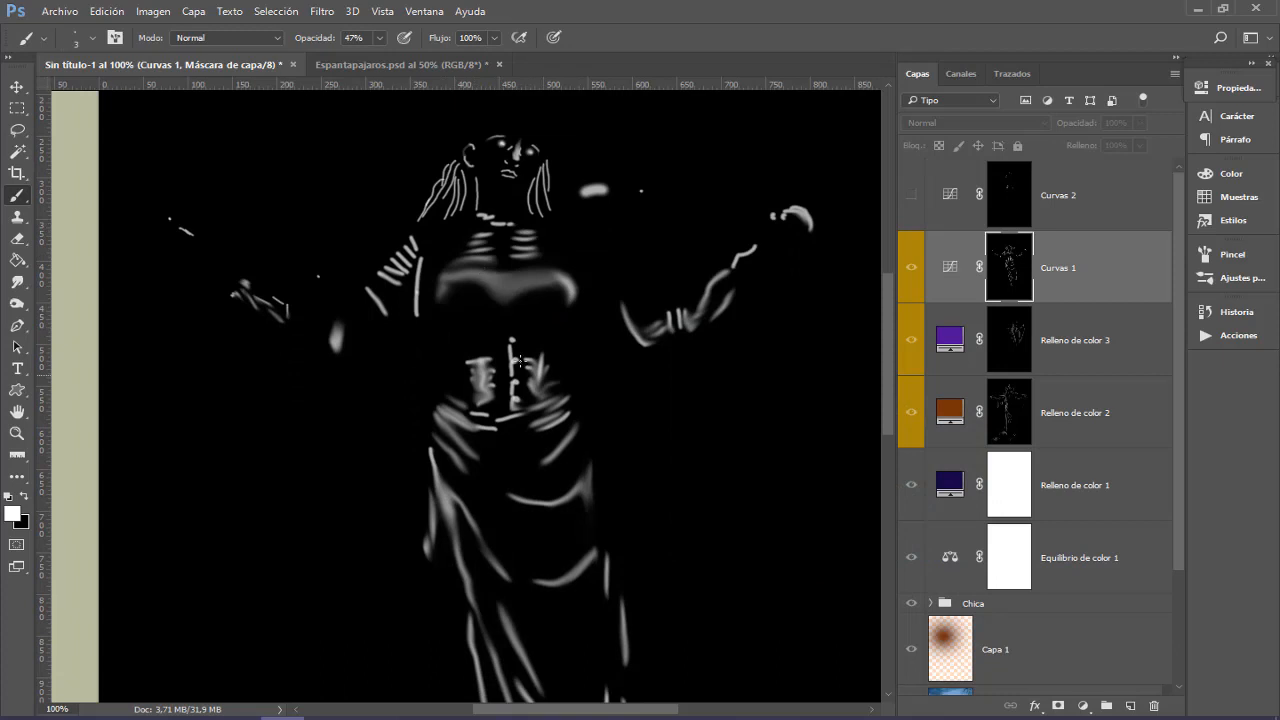
{"action": "scroll", "coordinate": [579, 376], "scroll_direction": "down", "scroll_amount": 16}
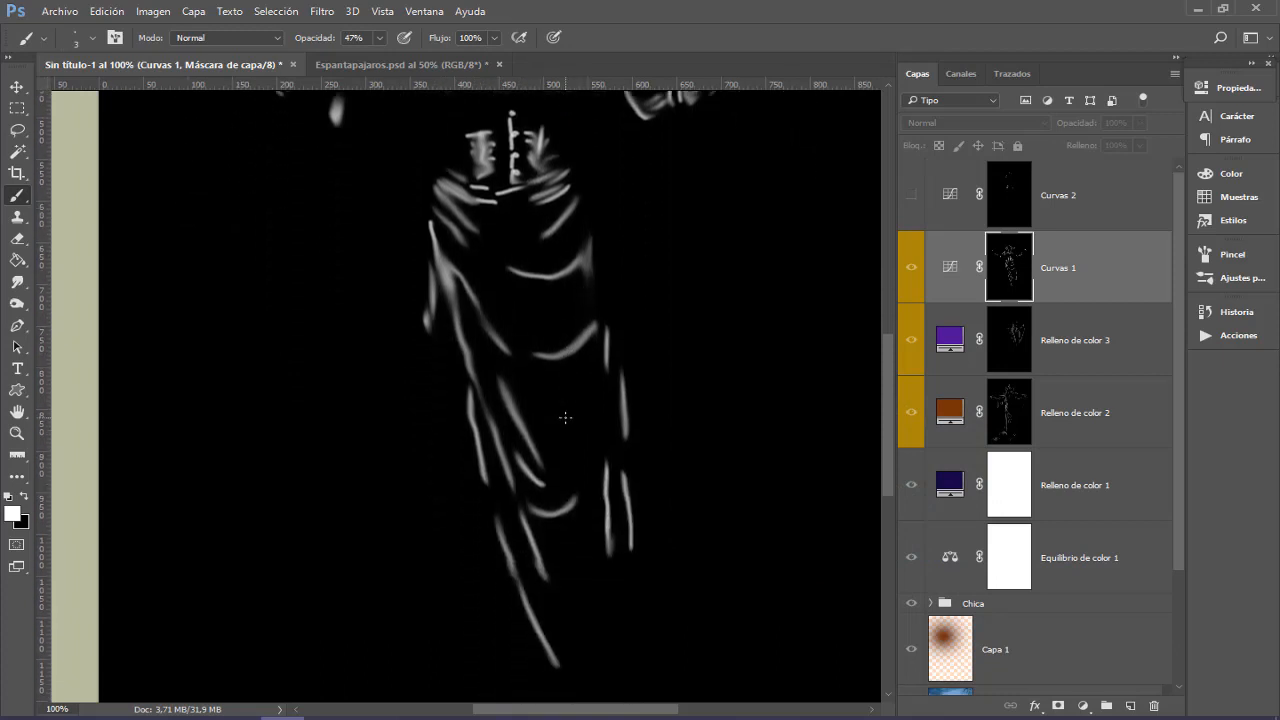
{"action": "scroll", "coordinate": [588, 409], "scroll_direction": "down", "scroll_amount": 2}
{"action": "scroll", "coordinate": [590, 408], "scroll_direction": "down", "scroll_amount": 2}
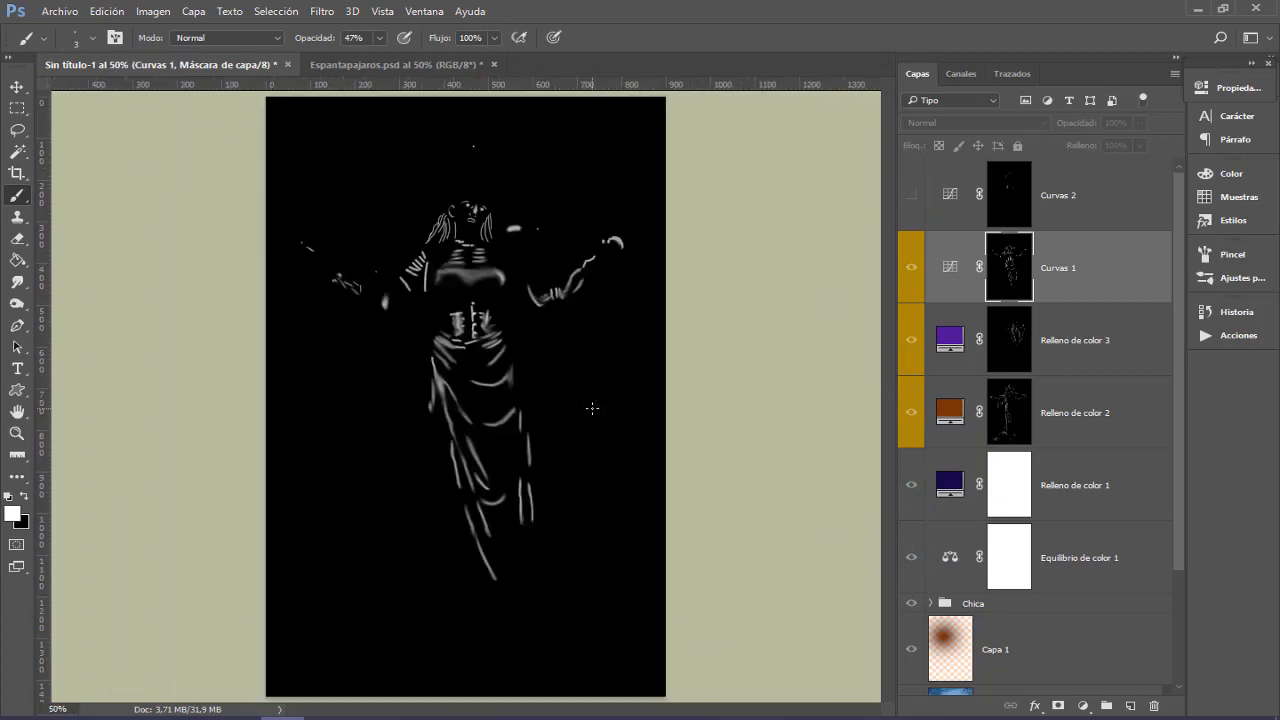
{"action": "scroll", "coordinate": [592, 408], "scroll_direction": "down", "scroll_amount": 1}
{"action": "left_click", "coordinate": [1008, 268], "text": "alt"}
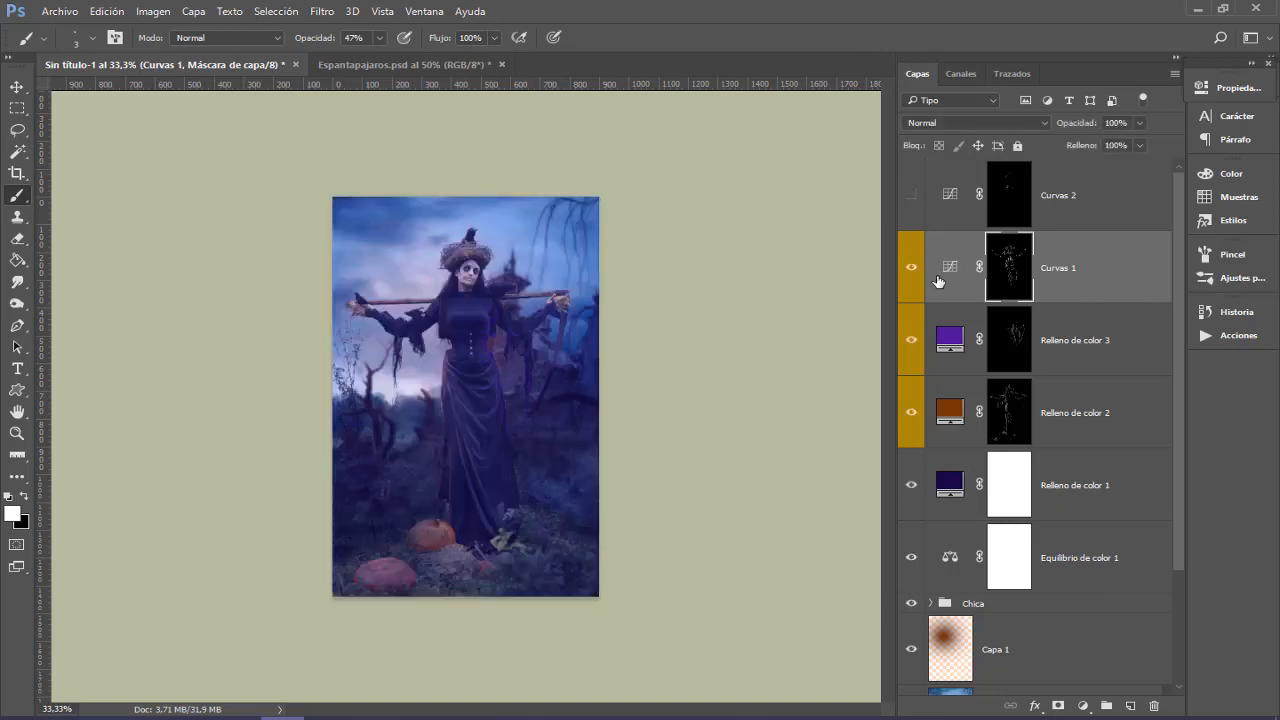
Step: Compare the figure with and without the Curvas 1 layer and delete the hidden Curvas 2 layer
{"action": "key", "text": "ctrl+plus"}
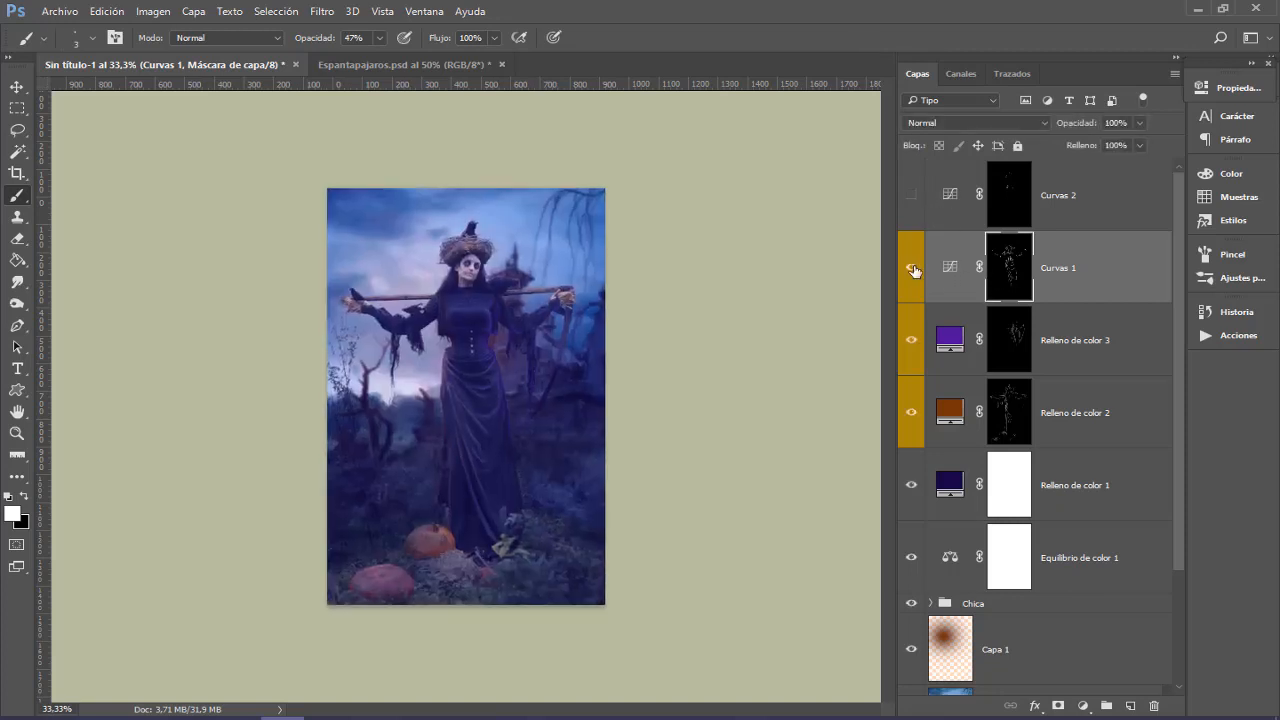
{"action": "key", "text": "ctrl+plus"}
{"action": "left_click", "coordinate": [912, 268]}
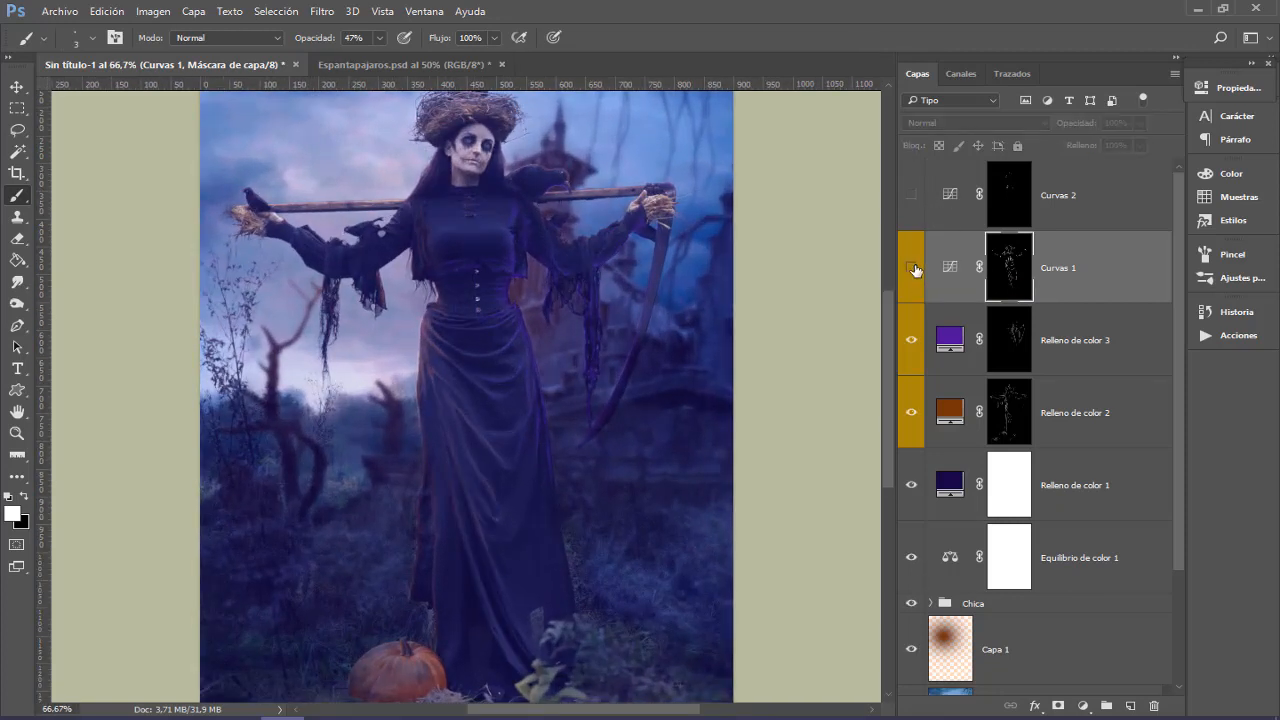
{"action": "left_click", "coordinate": [1077, 201]}
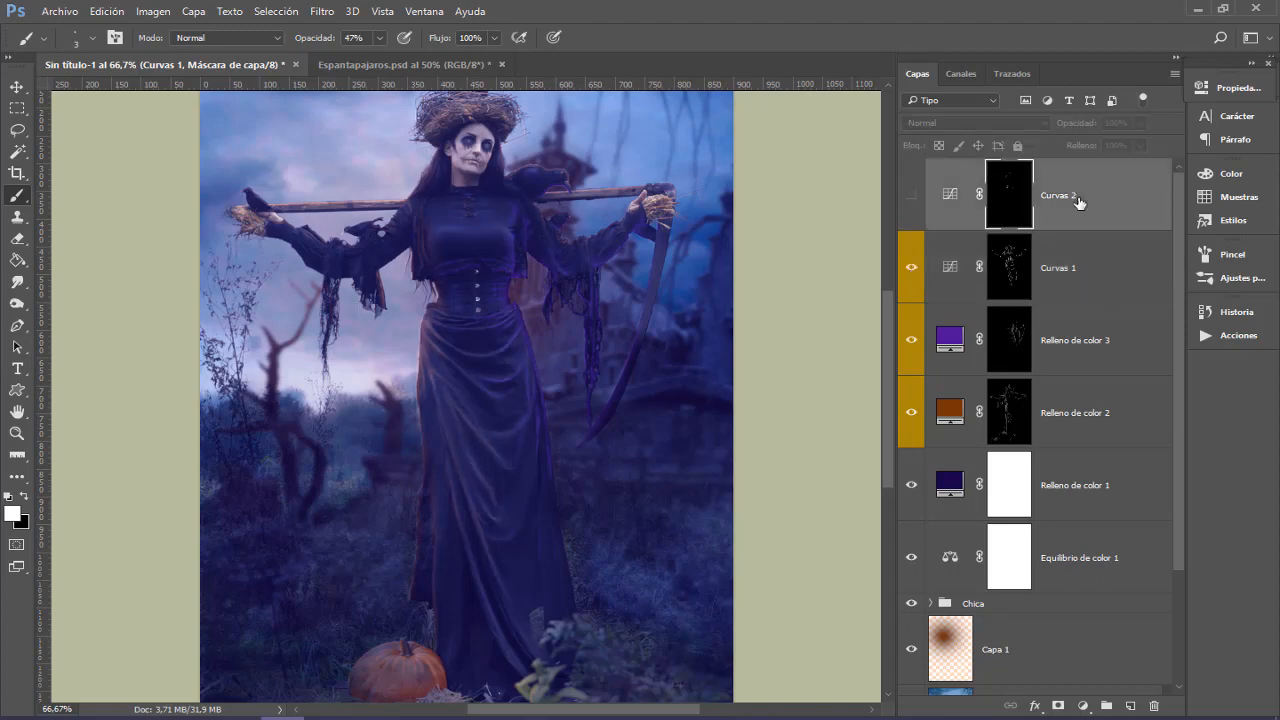
{"action": "key", "text": "Delete"}
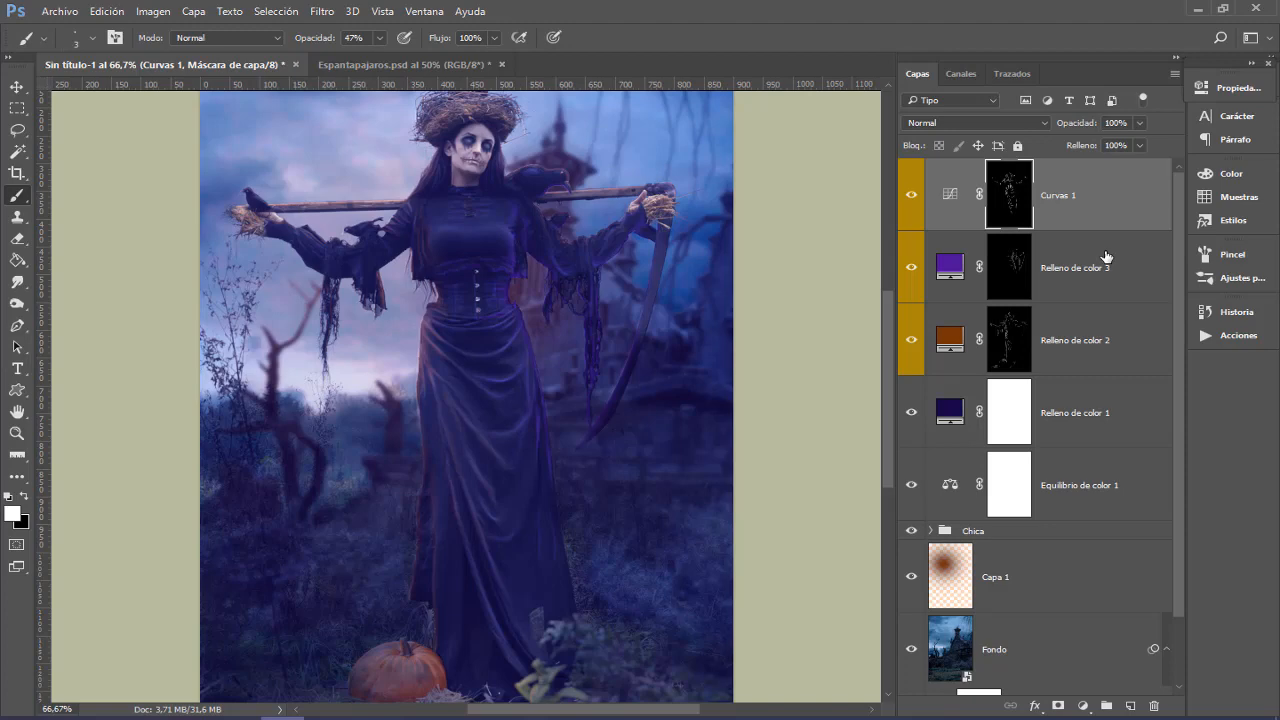
Step: Inspect the Relleno de color 2 and Relleno de color 3 masks on their own
{"action": "key", "text": "alt"}
{"action": "left_click", "coordinate": [1013, 345]}
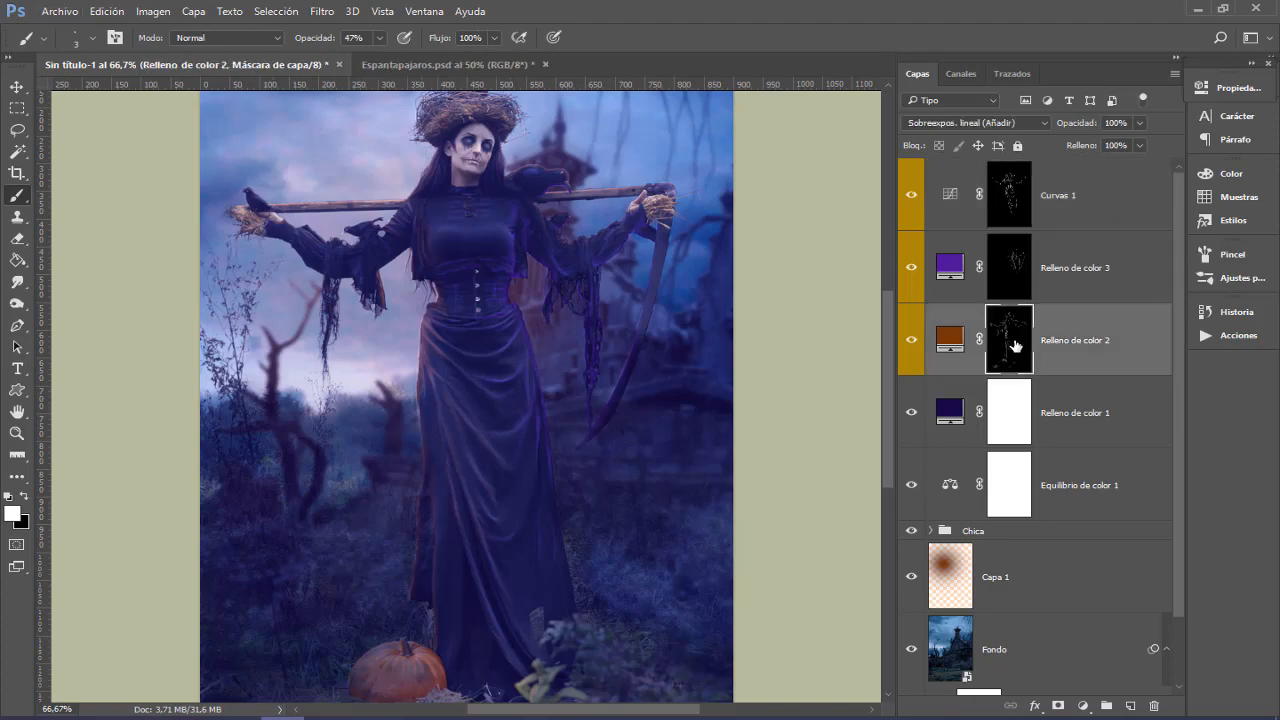
{"action": "left_click", "coordinate": [1013, 345], "text": "alt"}
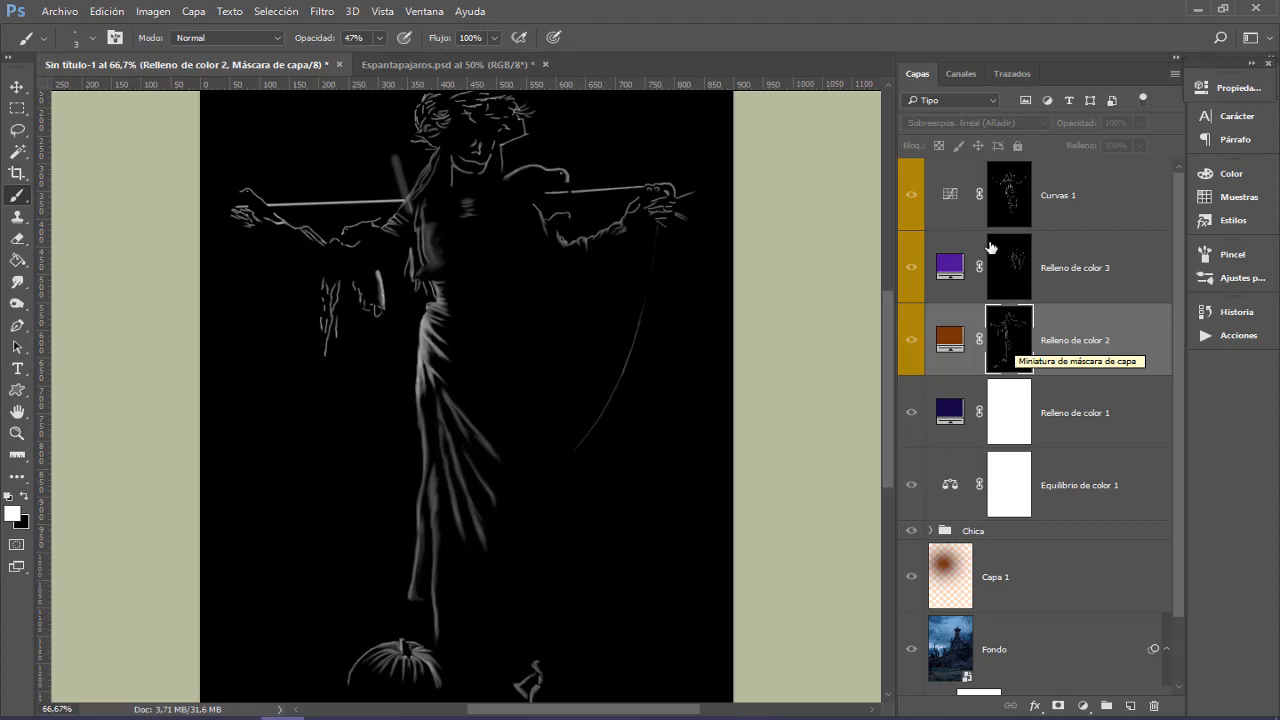
{"action": "left_click", "coordinate": [1016, 270]}
{"action": "left_click", "coordinate": [1016, 270], "text": "alt"}
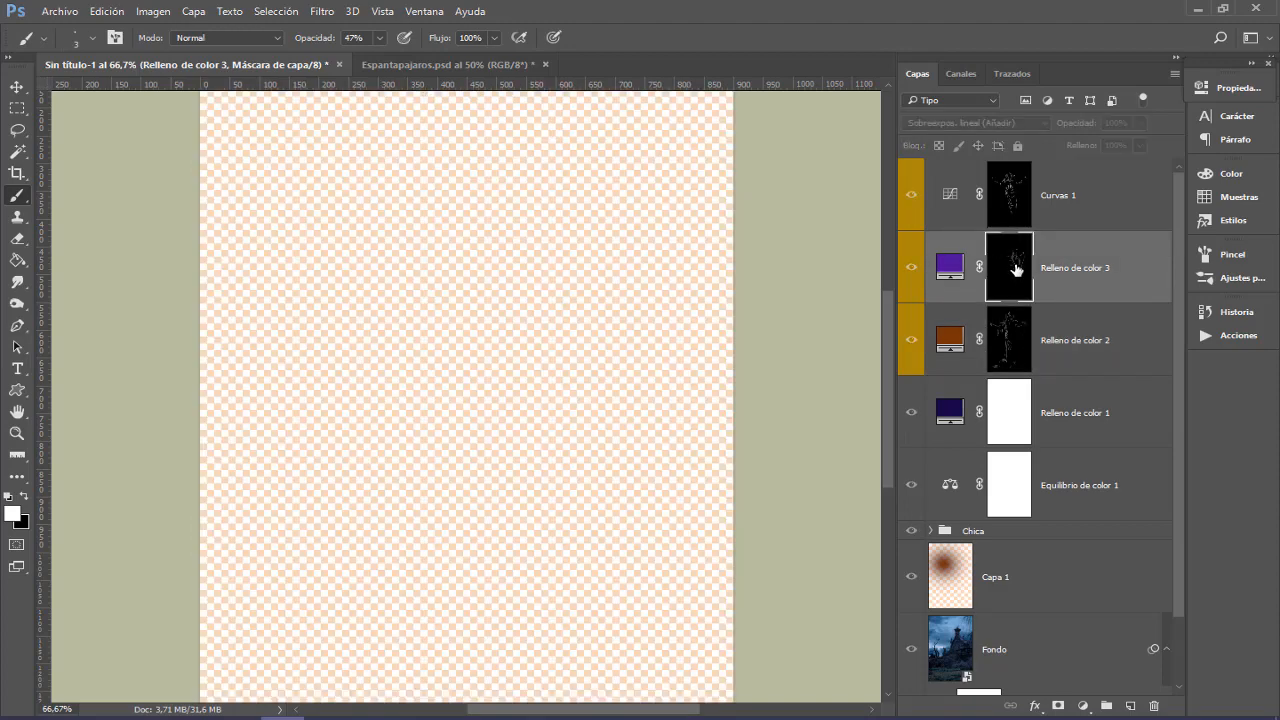
{"action": "left_click", "coordinate": [1016, 268], "text": "alt"}
Step: Group the layers from Curvas 1 down to Equilibrio de color 1 and name the group Ajustes
{"action": "left_click", "coordinate": [1016, 214]}
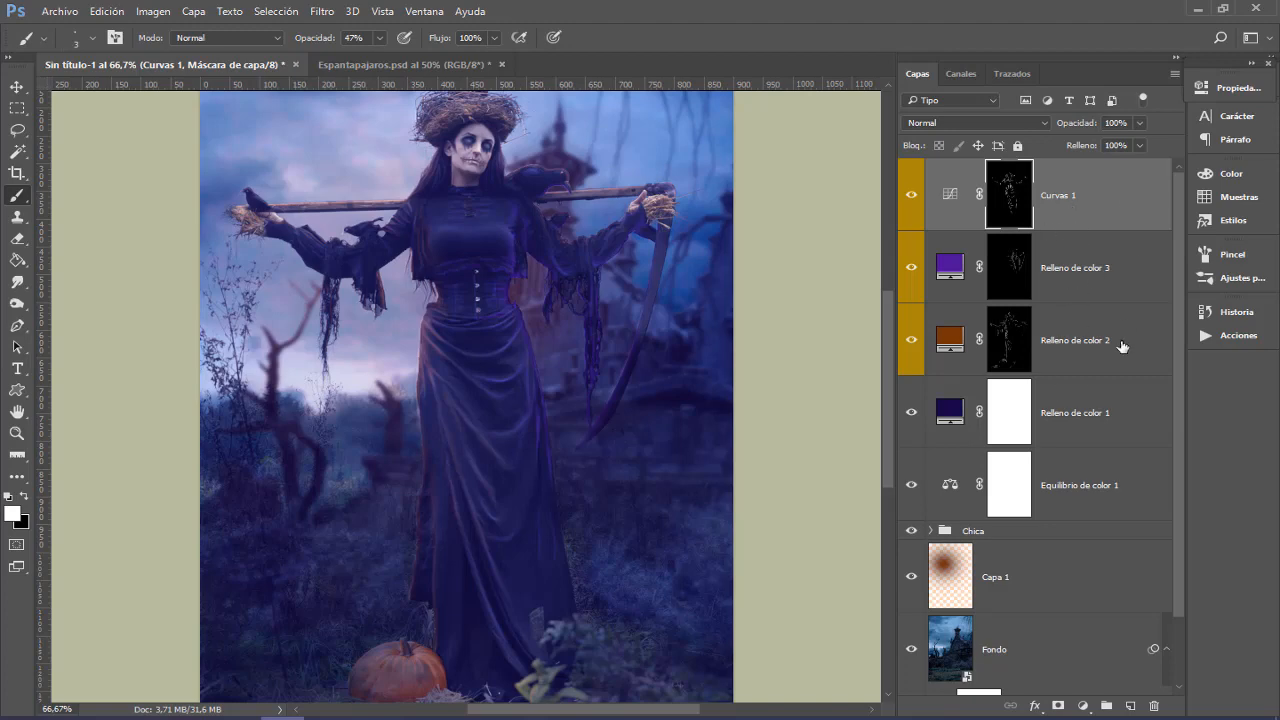
{"action": "left_click", "coordinate": [1085, 499], "text": "shift"}
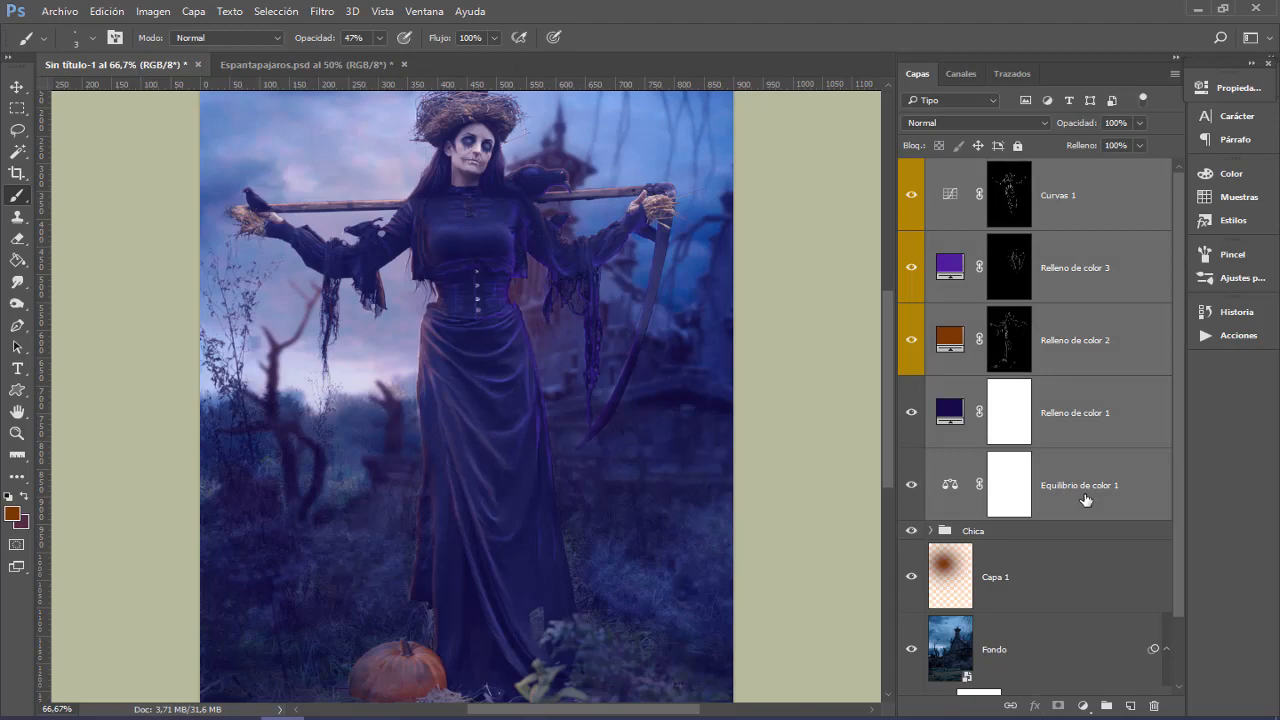
{"action": "key", "text": "ctrl+g"}
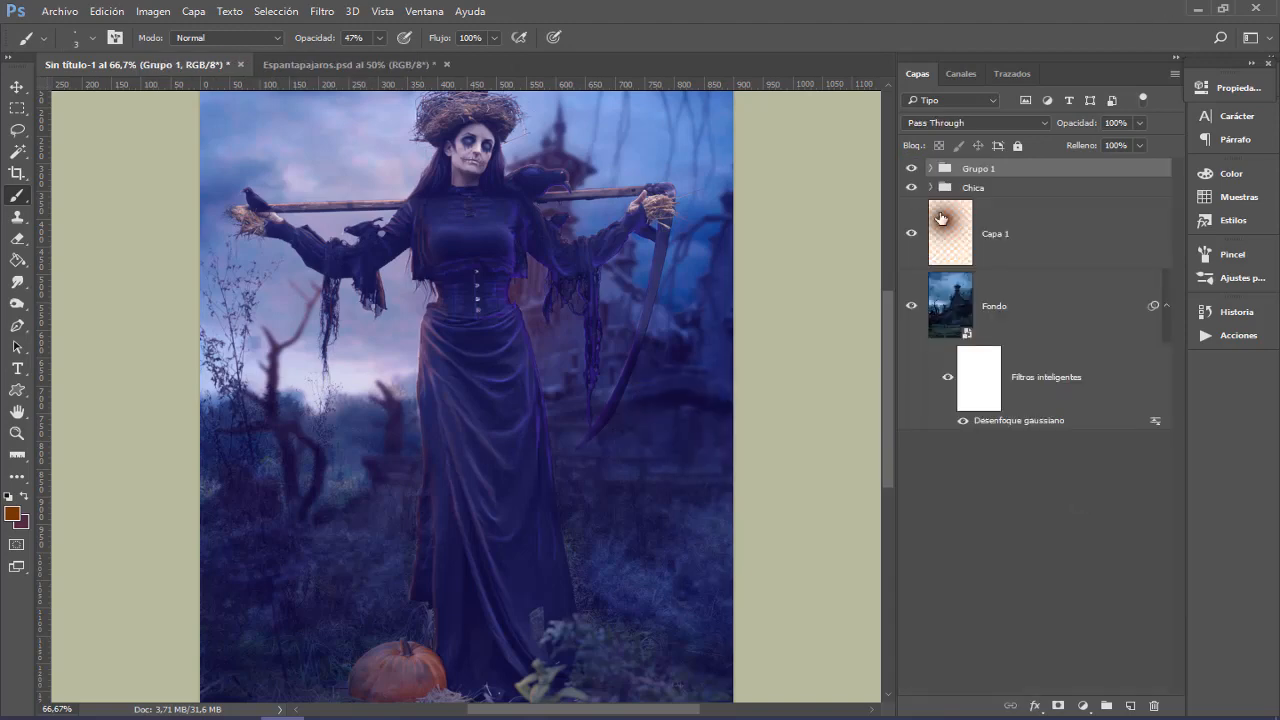
{"action": "double_click", "coordinate": [977, 168]}
{"action": "type", "text": "Ajustes"}
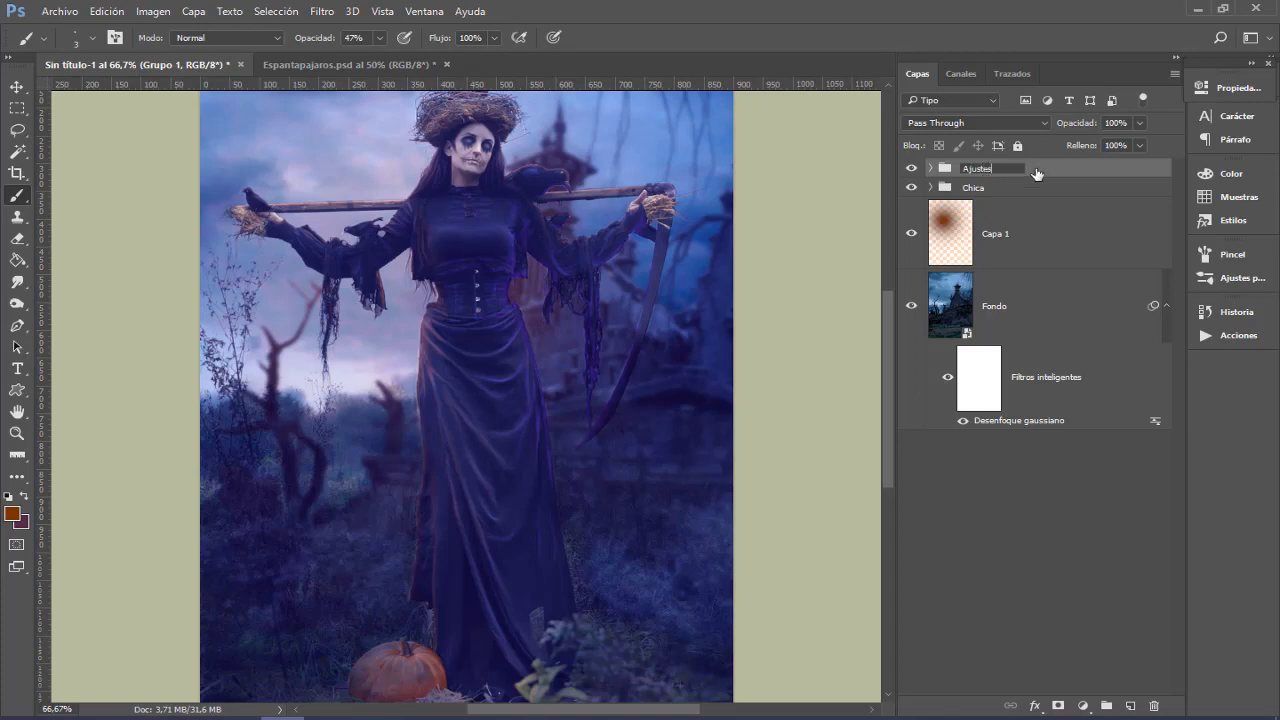
{"action": "key", "text": "Return"}
Step: Compare the whole photomontage with and without the Ajustes group
{"action": "key", "text": "ctrl+minus"}
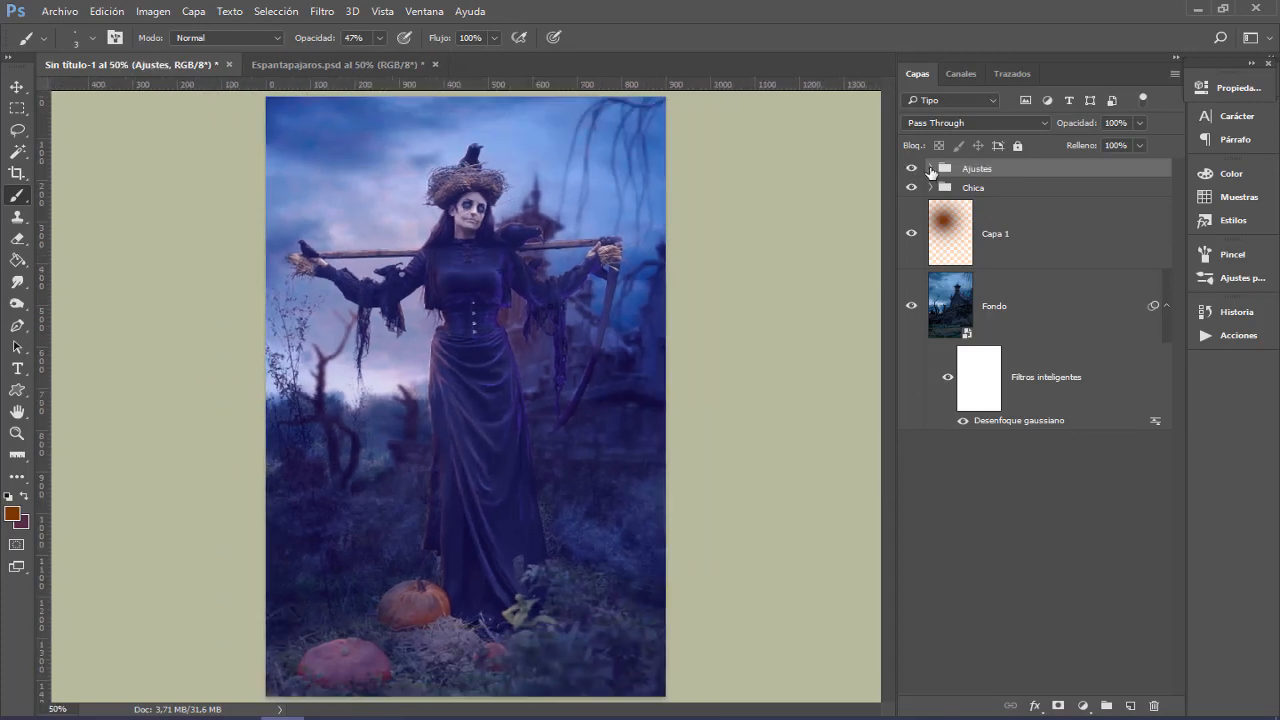
{"action": "left_click", "coordinate": [910, 170]}
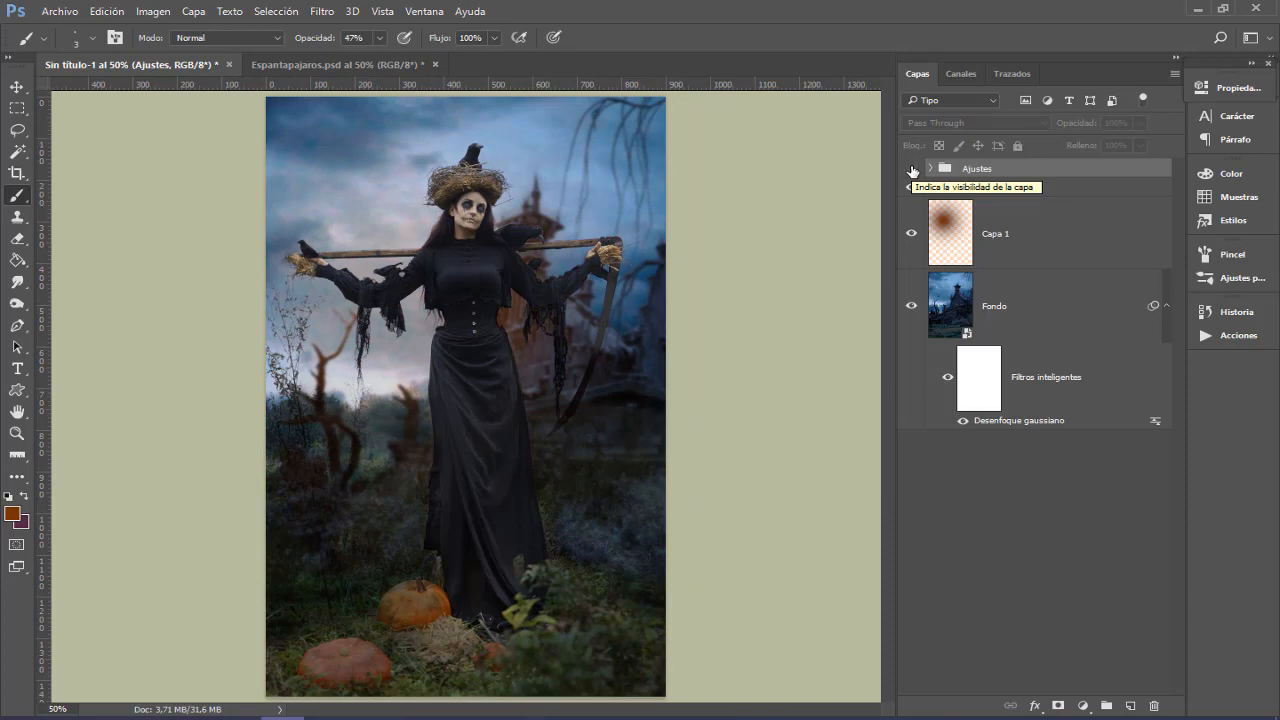
{"action": "left_click", "coordinate": [911, 170]}
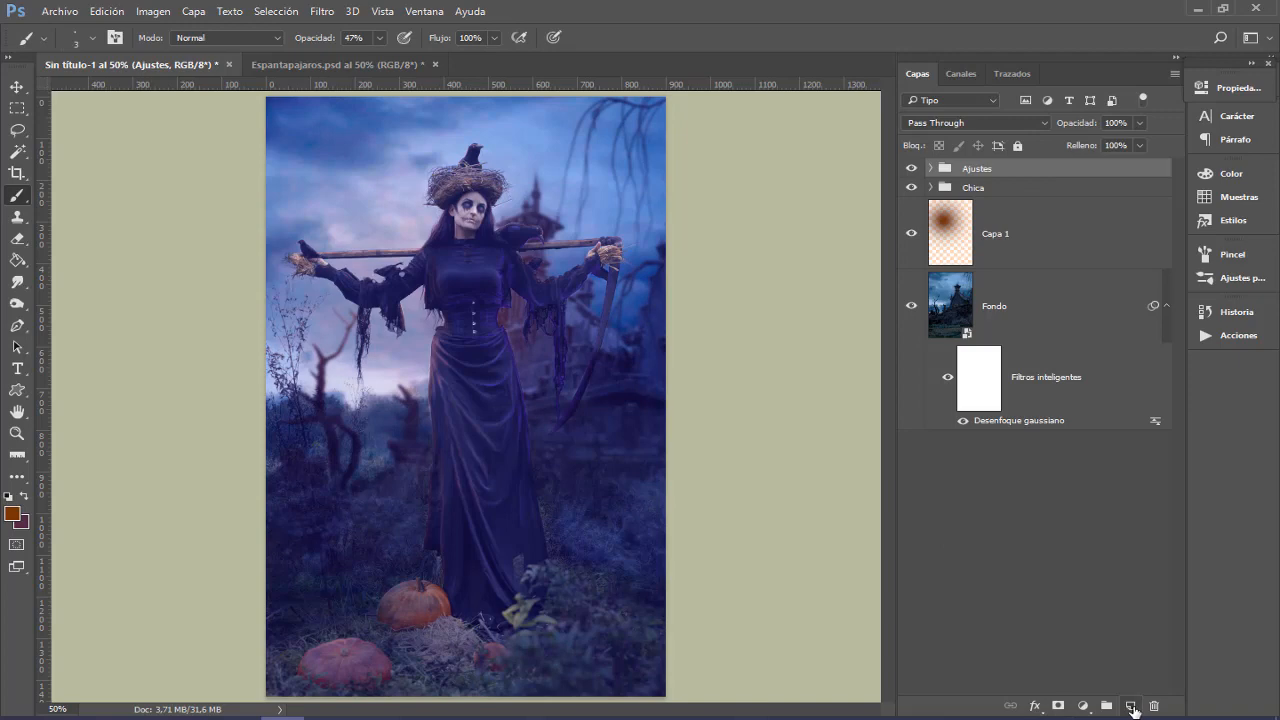
Step: Paint brown #753307 over the image's left side on a new layer with a 911 px soft brush, blended as Sobreexpos. lineal (Añadir)
{"action": "left_click", "coordinate": [1131, 706]}
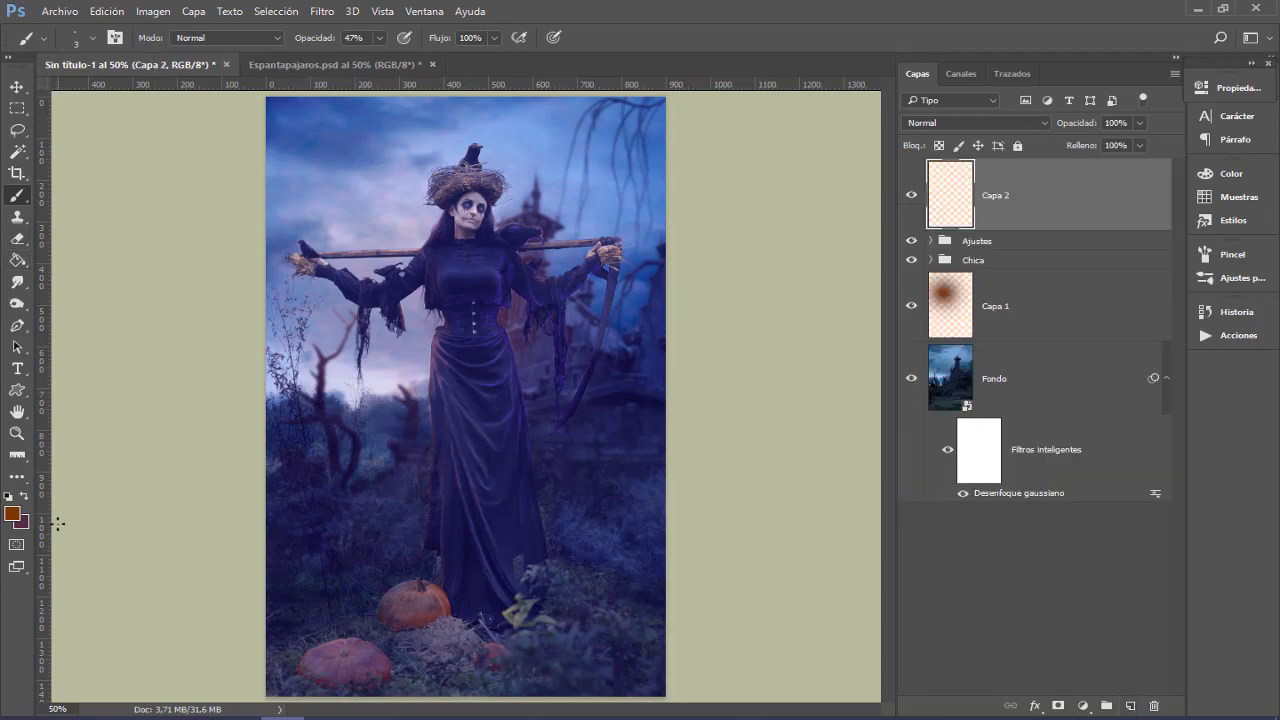
{"action": "left_click", "coordinate": [12, 513]}
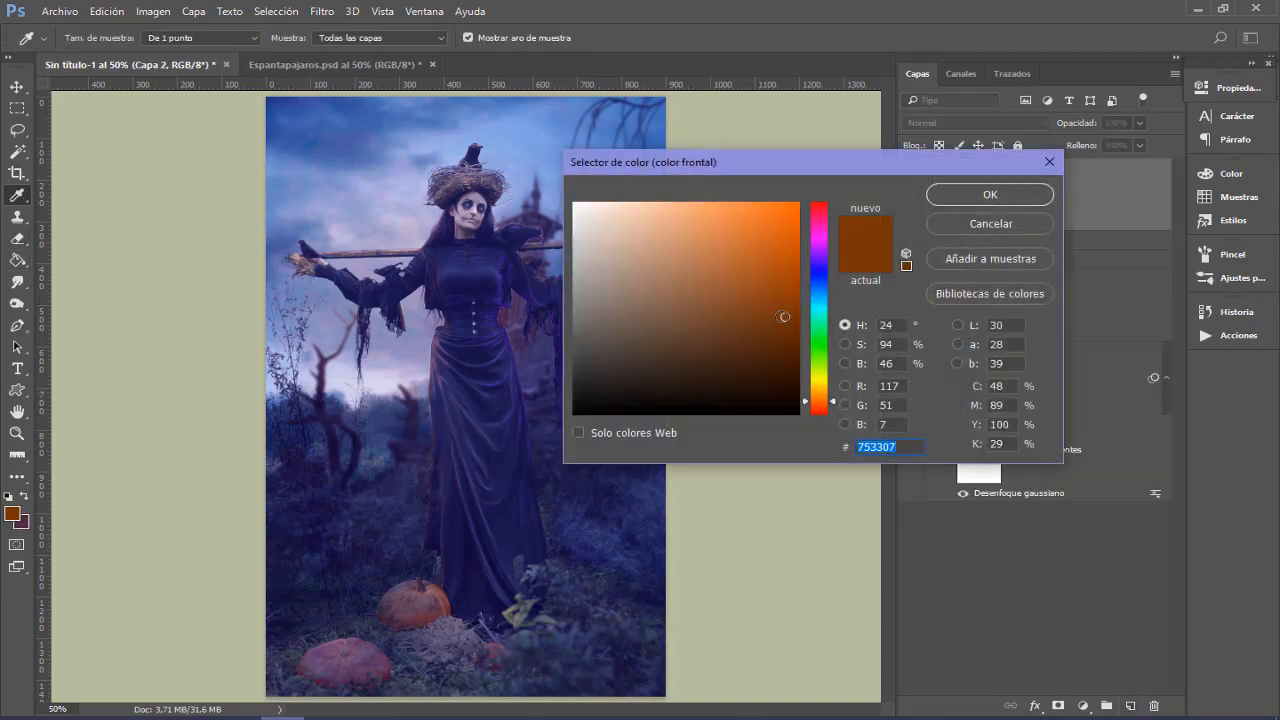
{"action": "key", "text": "Return"}
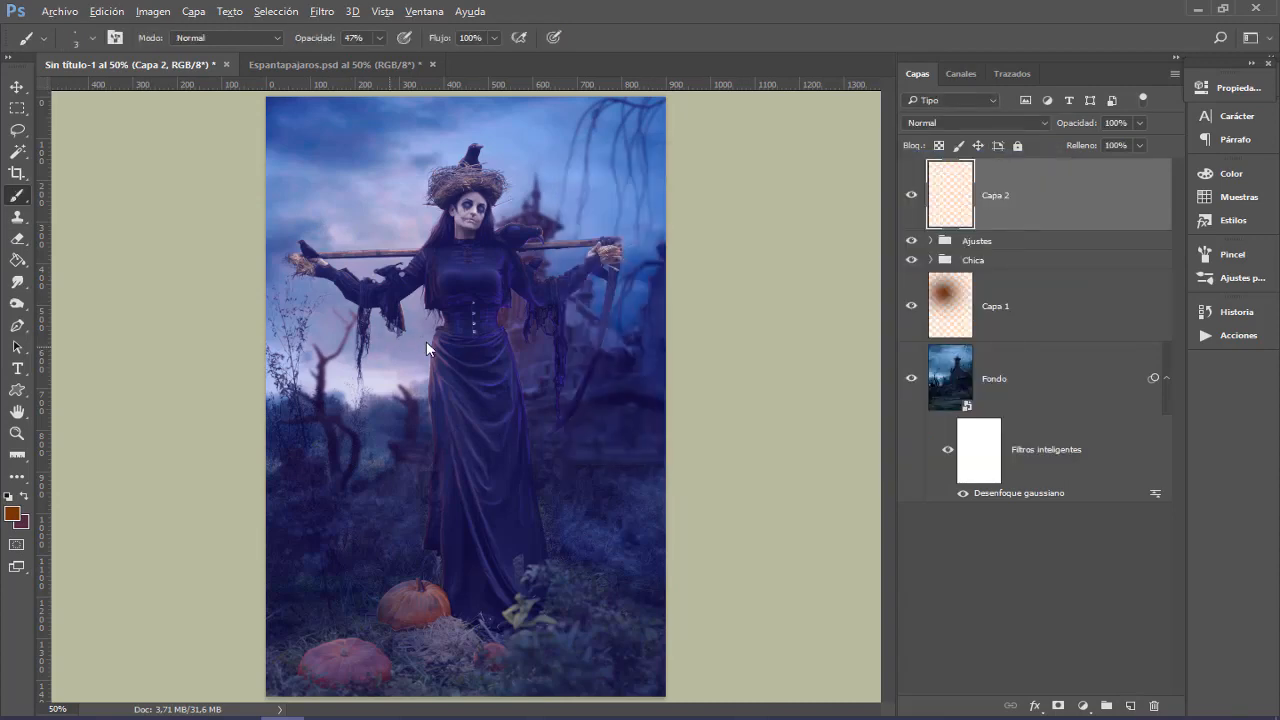
{"action": "mouse_move", "coordinate": [390, 346]}
{"action": "left_mouse_down"}
{"action": "mouse_move", "coordinate": [545, 328]}
{"action": "mouse_move", "coordinate": [635, 284]}
{"action": "mouse_move", "coordinate": [612, 283]}
{"action": "left_mouse_up"}
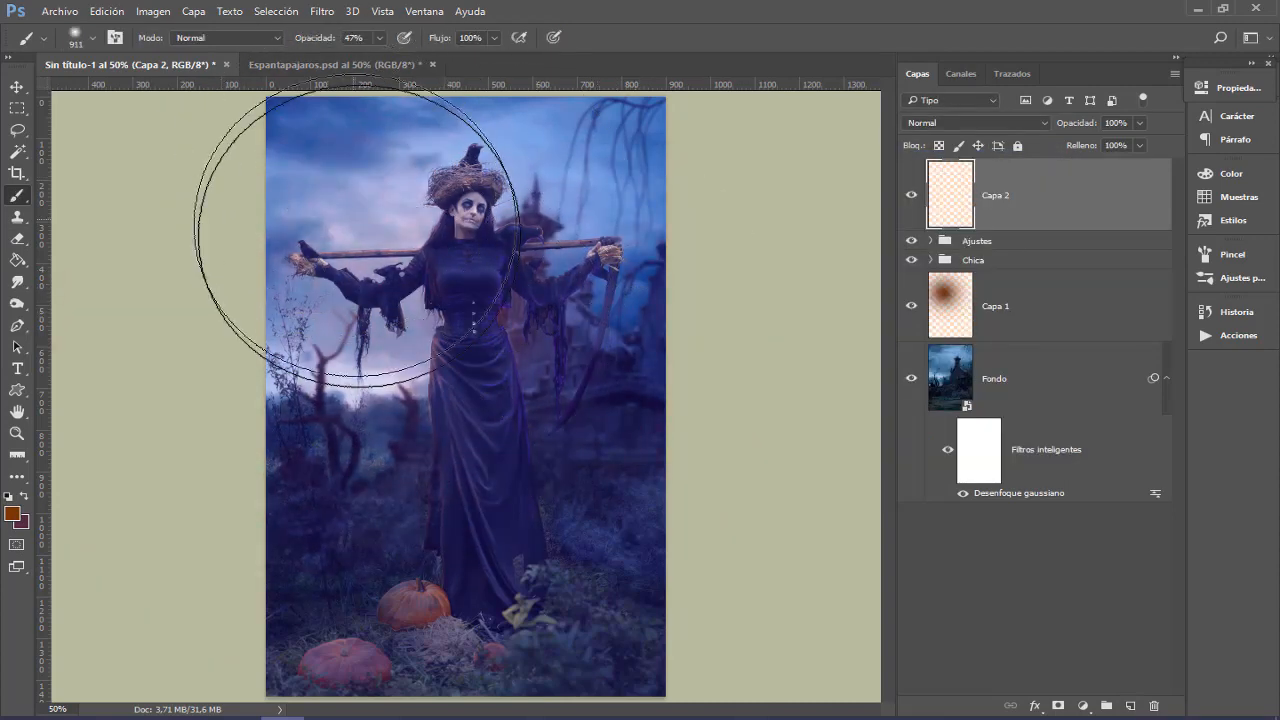
{"action": "mouse_move", "coordinate": [345, 236]}
{"action": "left_mouse_down"}
{"action": "mouse_move", "coordinate": [314, 171]}
{"action": "mouse_move", "coordinate": [366, 223]}
{"action": "mouse_move", "coordinate": [320, 229]}
{"action": "mouse_move", "coordinate": [303, 400]}
{"action": "mouse_move", "coordinate": [331, 449]}
{"action": "mouse_move", "coordinate": [323, 514]}
{"action": "mouse_move", "coordinate": [317, 505]}
{"action": "left_mouse_up"}
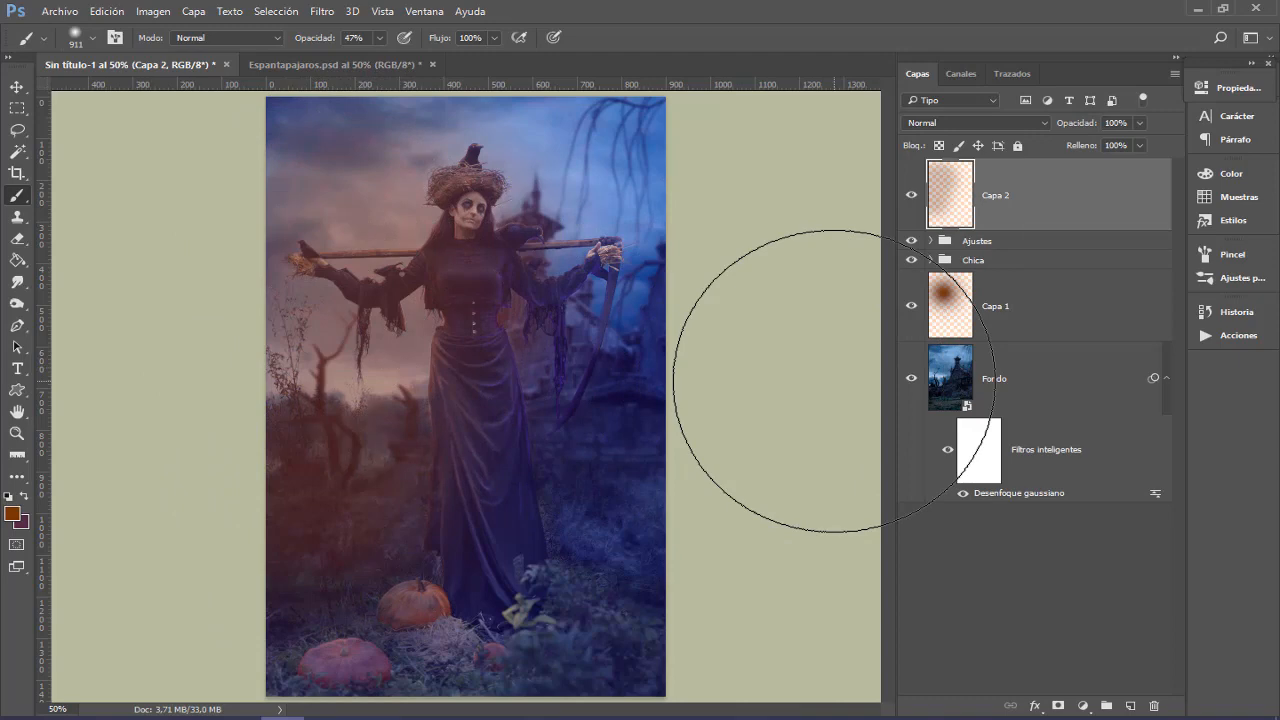
{"action": "left_click", "coordinate": [965, 124]}
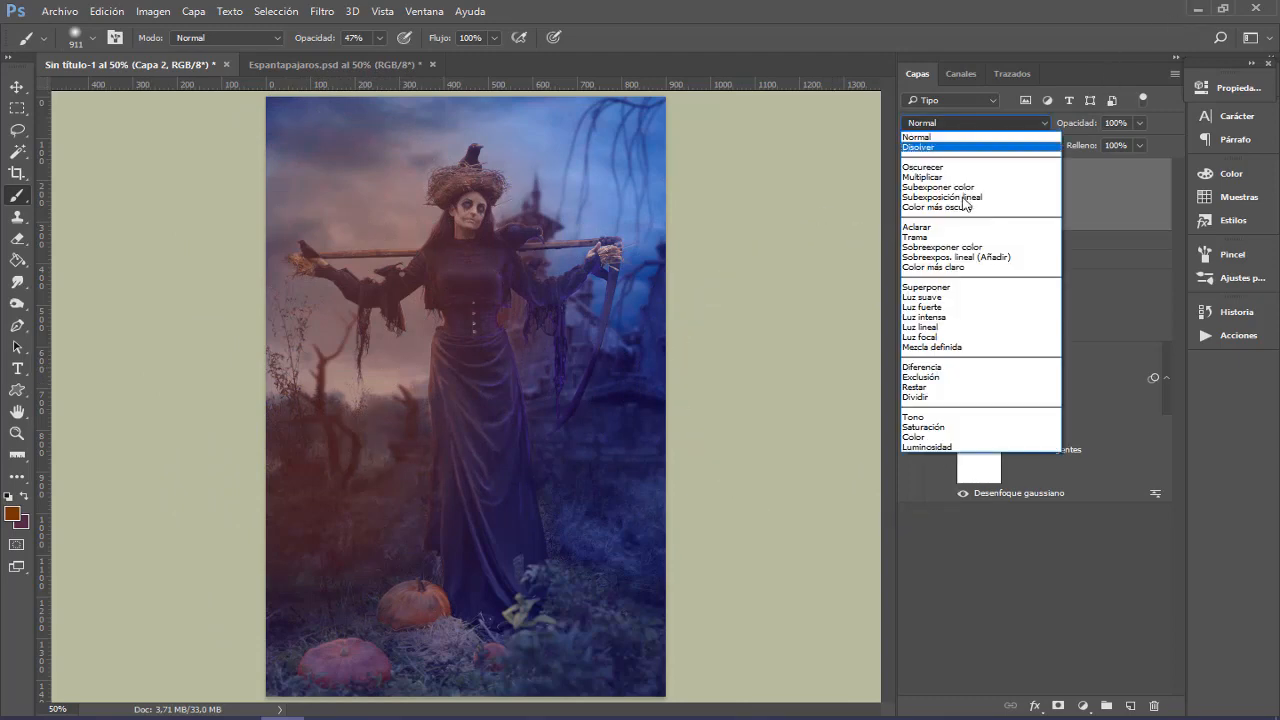
{"action": "left_click", "coordinate": [997, 258]}
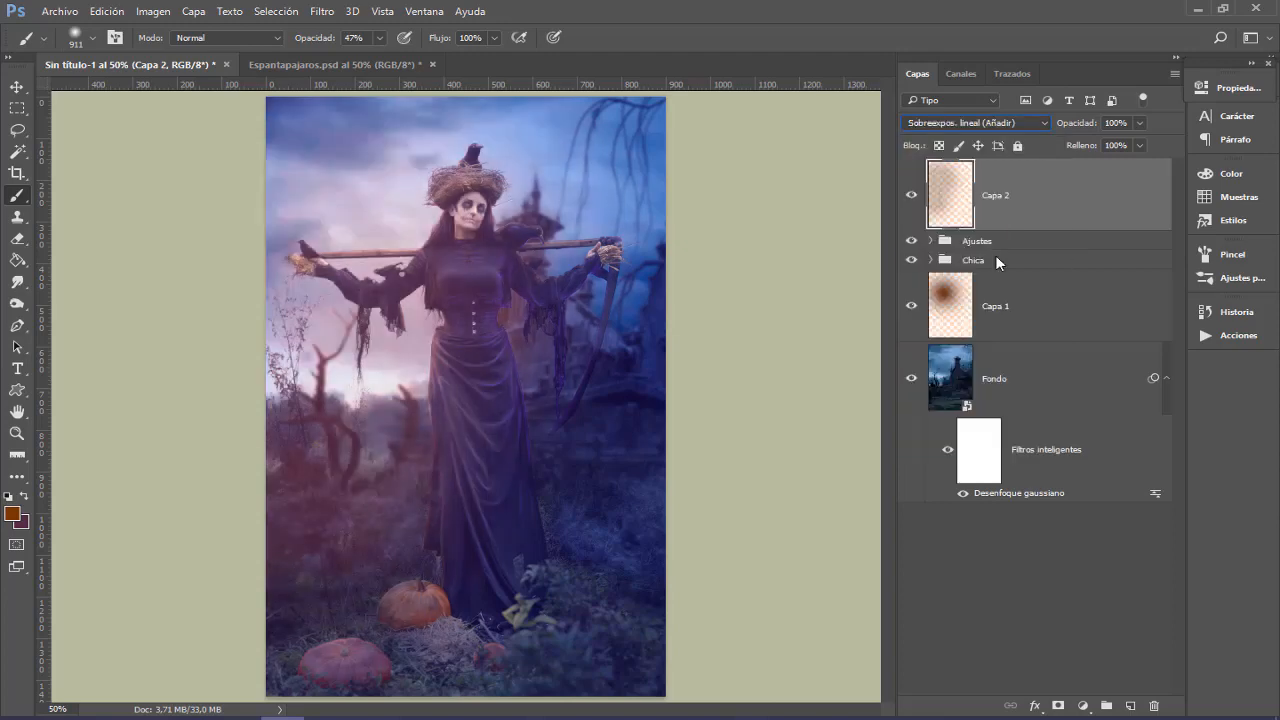
Step: Paint light orange #f89852 over the image's left and lower areas on a new top layer with a 611 px soft brush at 47% opacity
{"action": "left_click", "coordinate": [1131, 706]}
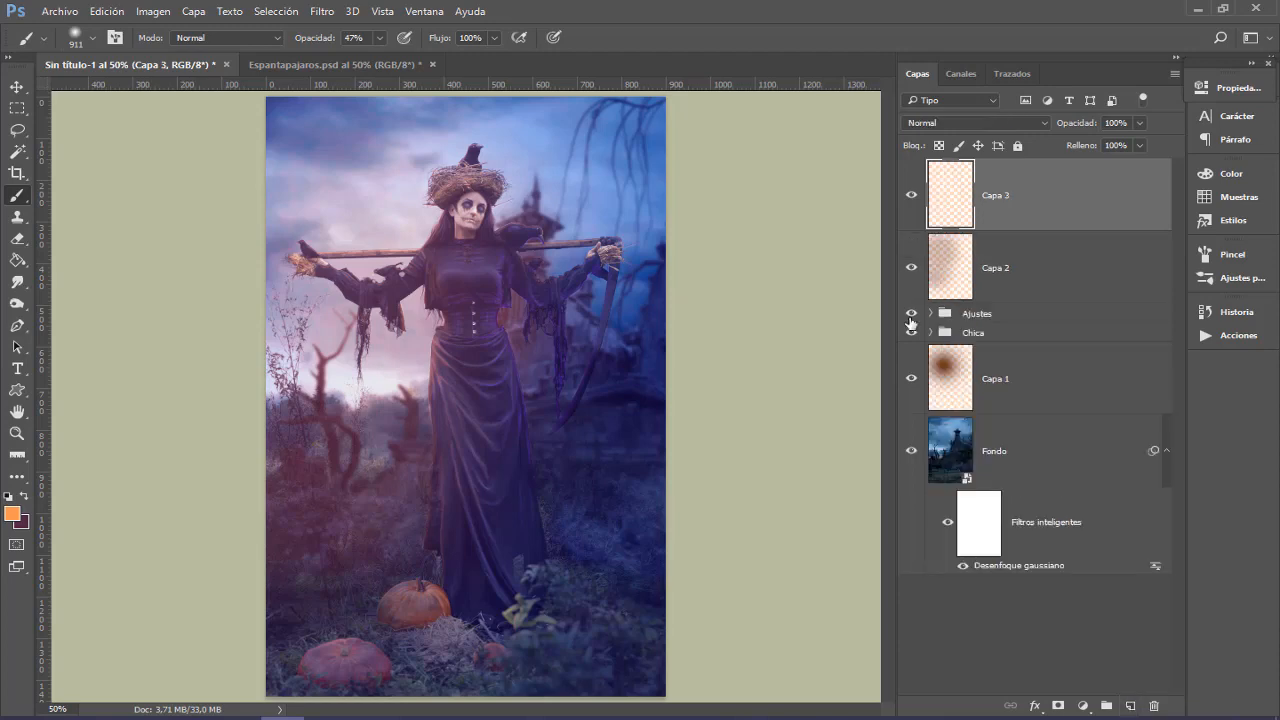
{"action": "left_click", "coordinate": [11, 514]}
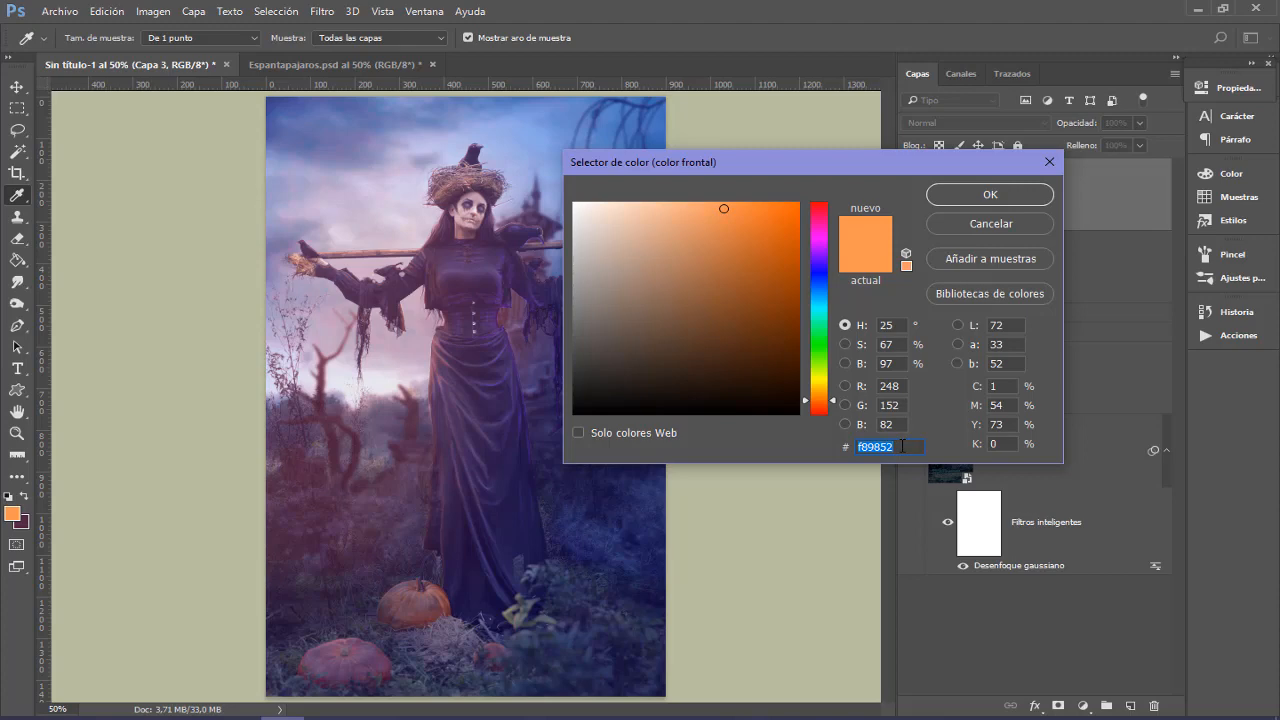
{"action": "left_click", "coordinate": [990, 194]}
{"action": "key", "text": "b"}
{"action": "mouse_move", "coordinate": [512, 232]}
{"action": "left_mouse_down"}
{"action": "mouse_move", "coordinate": [434, 235]}
{"action": "mouse_move", "coordinate": [448, 229]}
{"action": "left_mouse_up"}
{"action": "mouse_move", "coordinate": [369, 149]}
{"action": "left_mouse_down"}
{"action": "mouse_move", "coordinate": [341, 162]}
{"action": "mouse_move", "coordinate": [344, 217]}
{"action": "mouse_move", "coordinate": [531, 170]}
{"action": "mouse_move", "coordinate": [413, 175]}
{"action": "mouse_move", "coordinate": [400, 246]}
{"action": "mouse_move", "coordinate": [356, 283]}
{"action": "mouse_move", "coordinate": [380, 330]}
{"action": "mouse_move", "coordinate": [359, 358]}
{"action": "mouse_move", "coordinate": [326, 538]}
{"action": "mouse_move", "coordinate": [337, 563]}
{"action": "mouse_move", "coordinate": [396, 578]}
{"action": "mouse_move", "coordinate": [351, 612]}
{"action": "mouse_move", "coordinate": [504, 608]}
{"action": "mouse_move", "coordinate": [391, 585]}
{"action": "mouse_move", "coordinate": [343, 465]}
{"action": "mouse_move", "coordinate": [363, 500]}
{"action": "mouse_move", "coordinate": [500, 590]}
{"action": "left_mouse_up"}
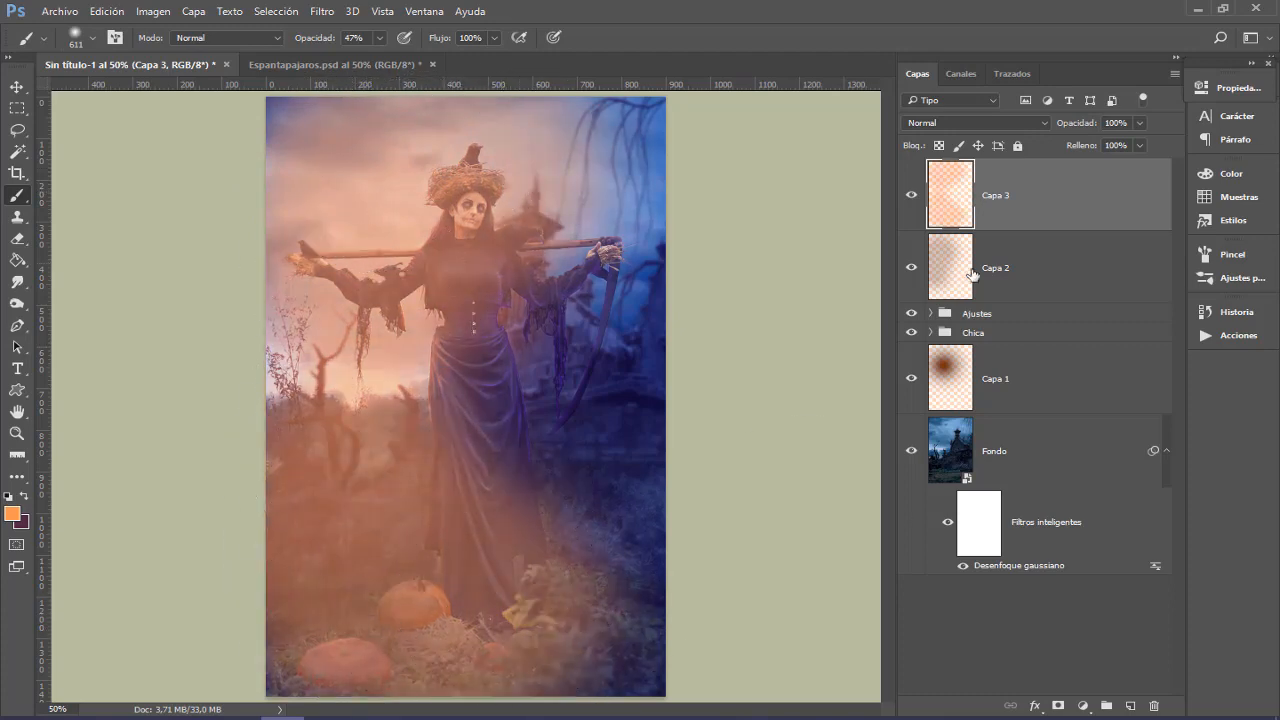
Step: Add a layer mask to Capa 3 and render the Nubes filter in it
{"action": "left_click", "coordinate": [1058, 706]}
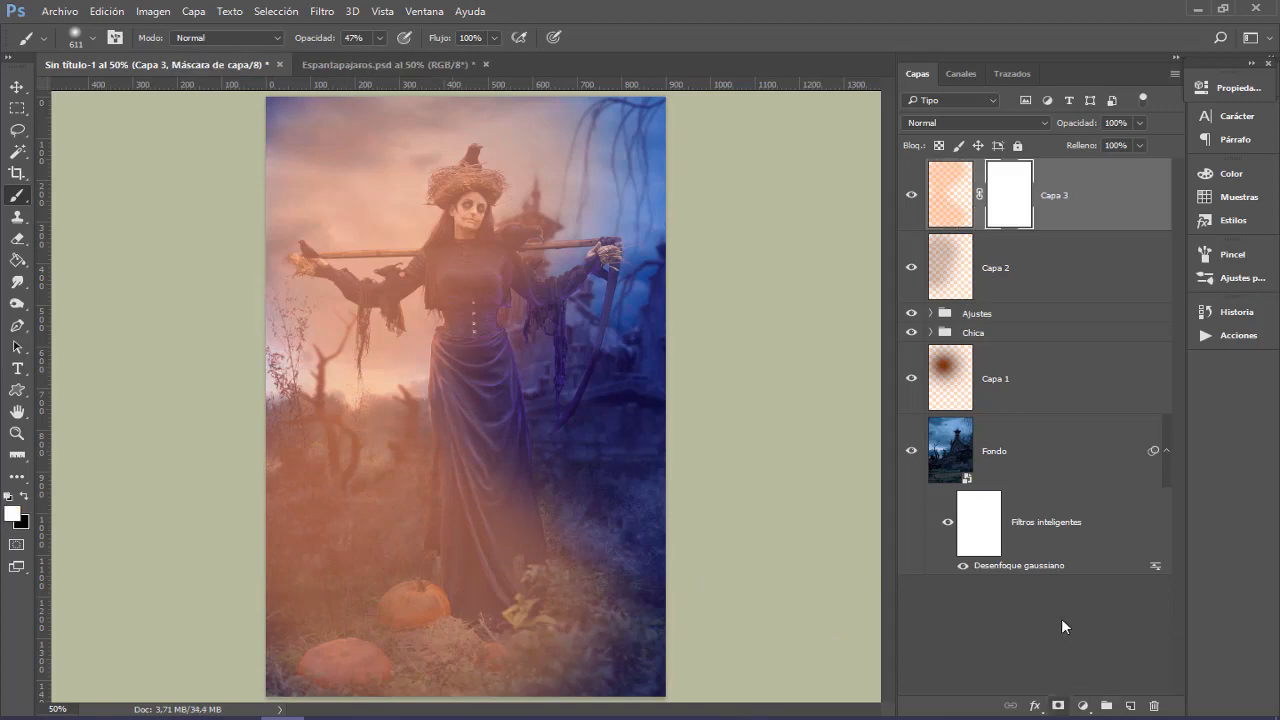
{"action": "left_click", "coordinate": [324, 17]}
{"action": "mouse_move", "coordinate": [343, 310]}
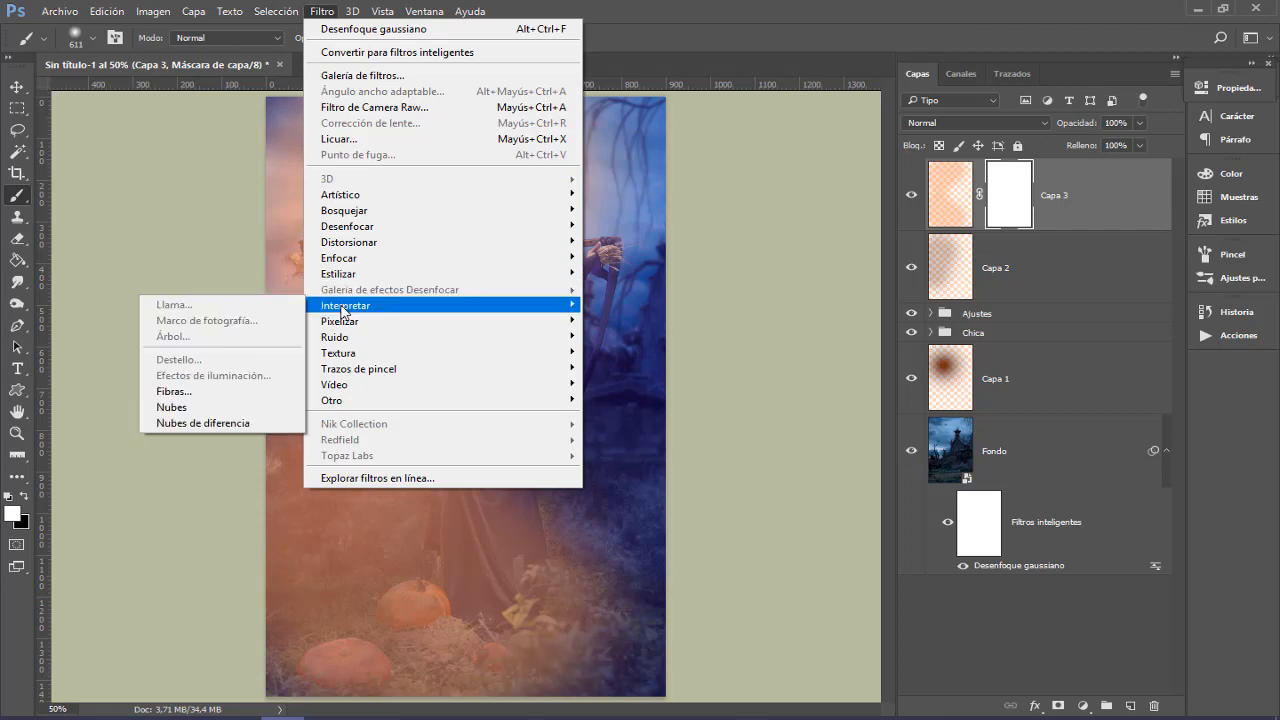
{"action": "left_click", "coordinate": [211, 410]}
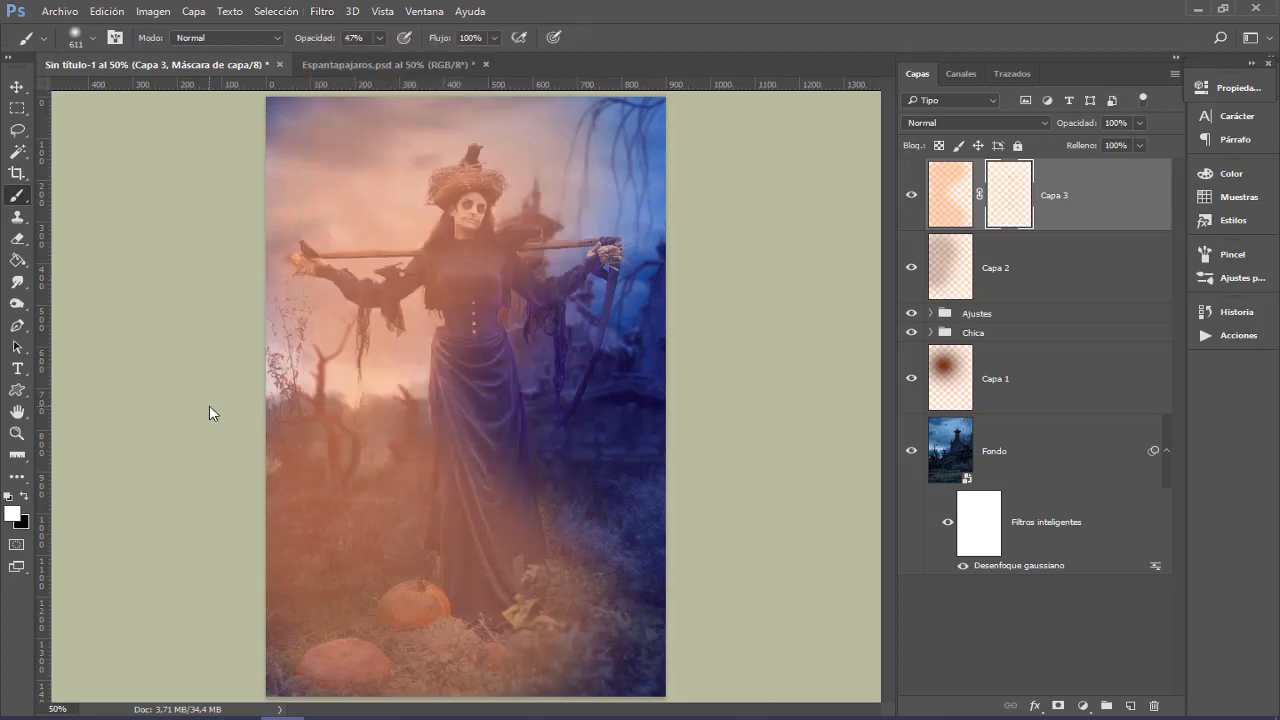
Step: Render the Nubes filter again in Capa 3's mask, check the mask on its own, and set the layer's opacity to 25%
{"action": "key", "text": "ctrl+f"}
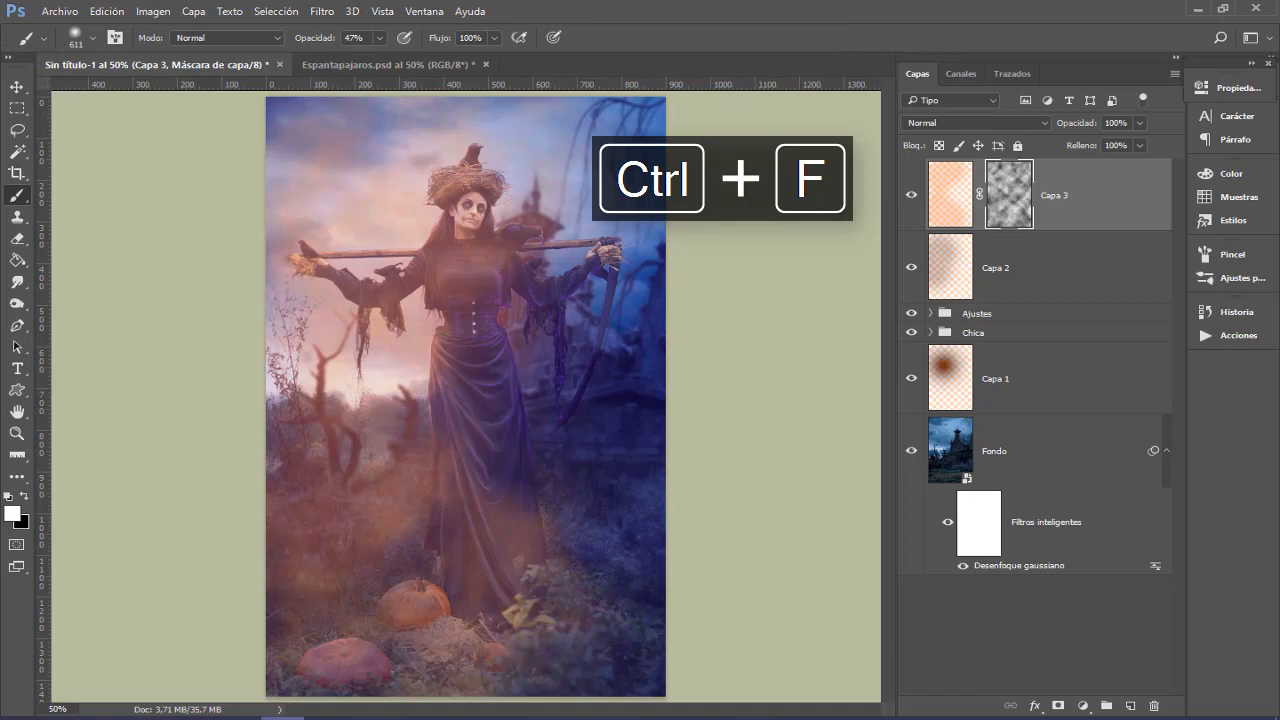
{"action": "left_click", "coordinate": [322, 12]}
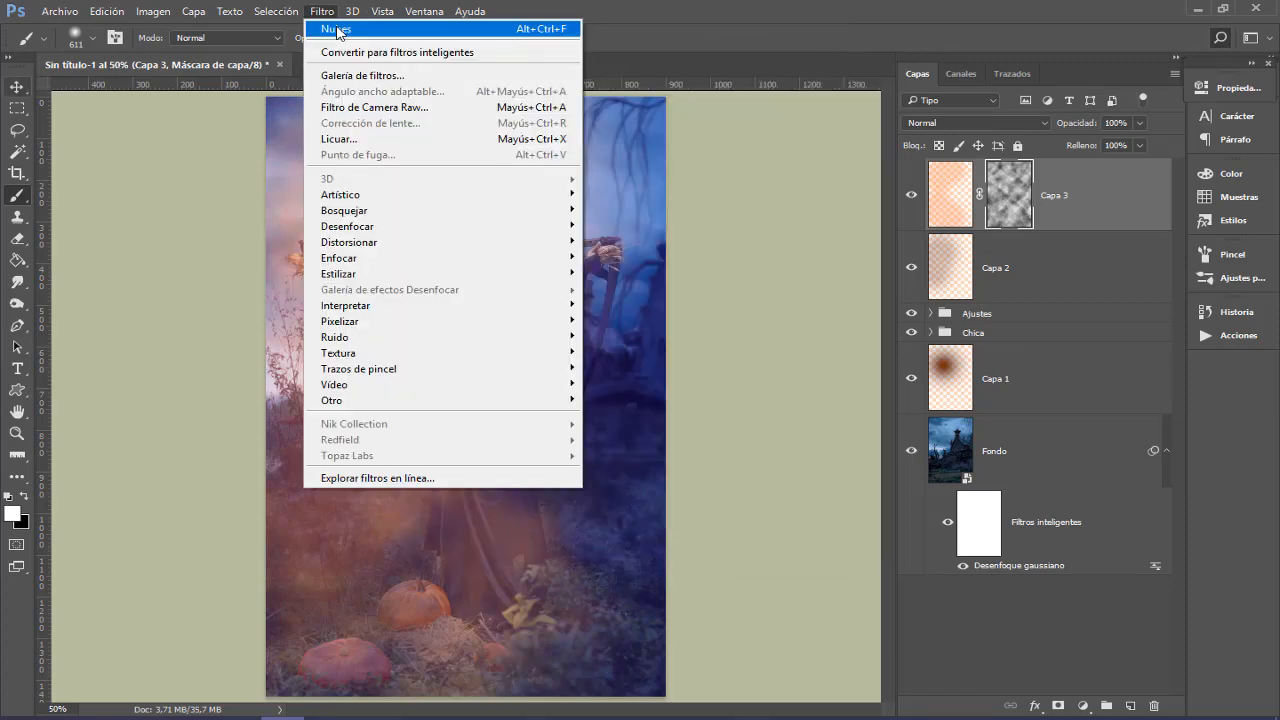
{"action": "left_click", "coordinate": [370, 32]}
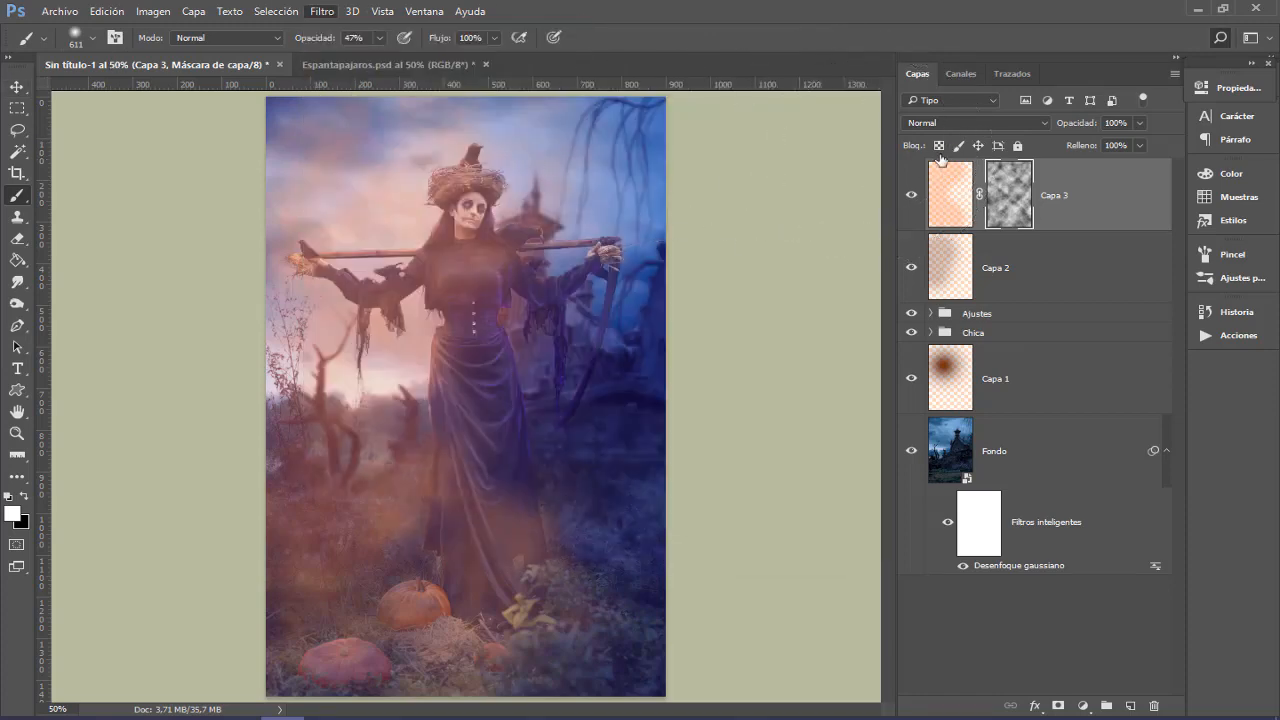
{"action": "left_click", "coordinate": [1012, 211], "text": "alt"}
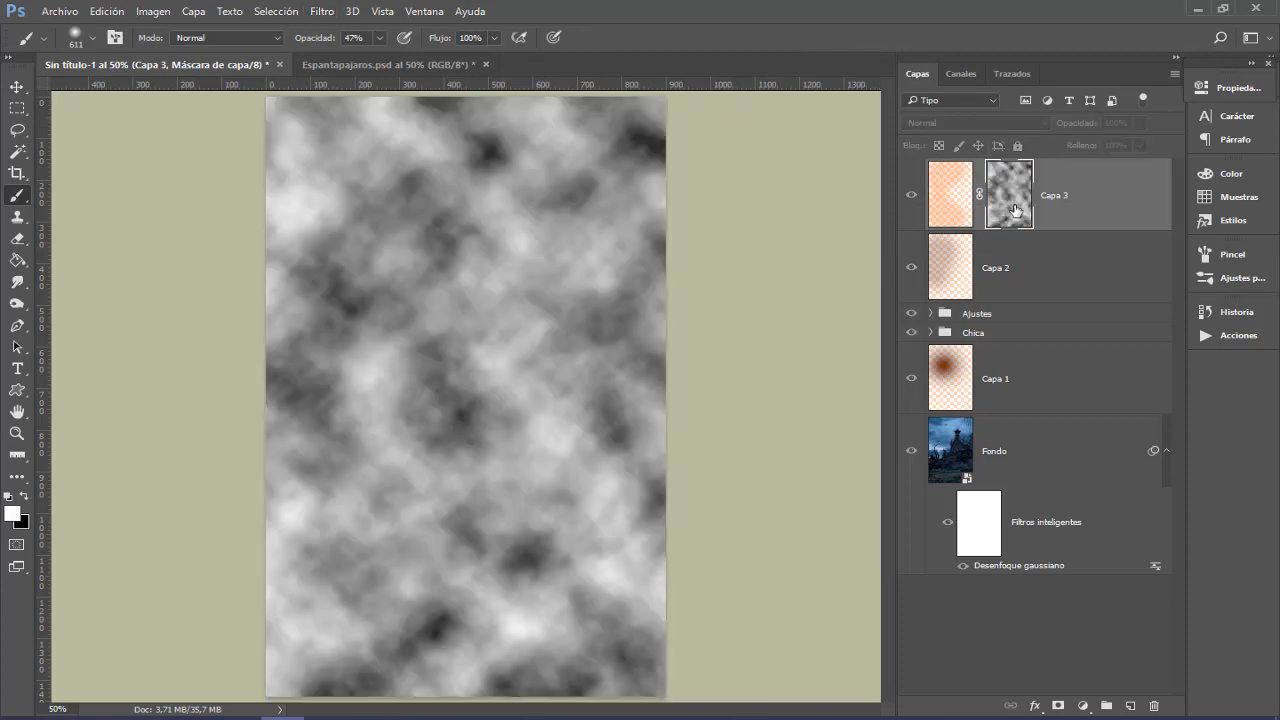
{"action": "left_click", "coordinate": [1012, 211], "text": "alt"}
{"action": "left_click_drag", "start_coordinate": [1084, 124], "coordinate": [1016, 128]}
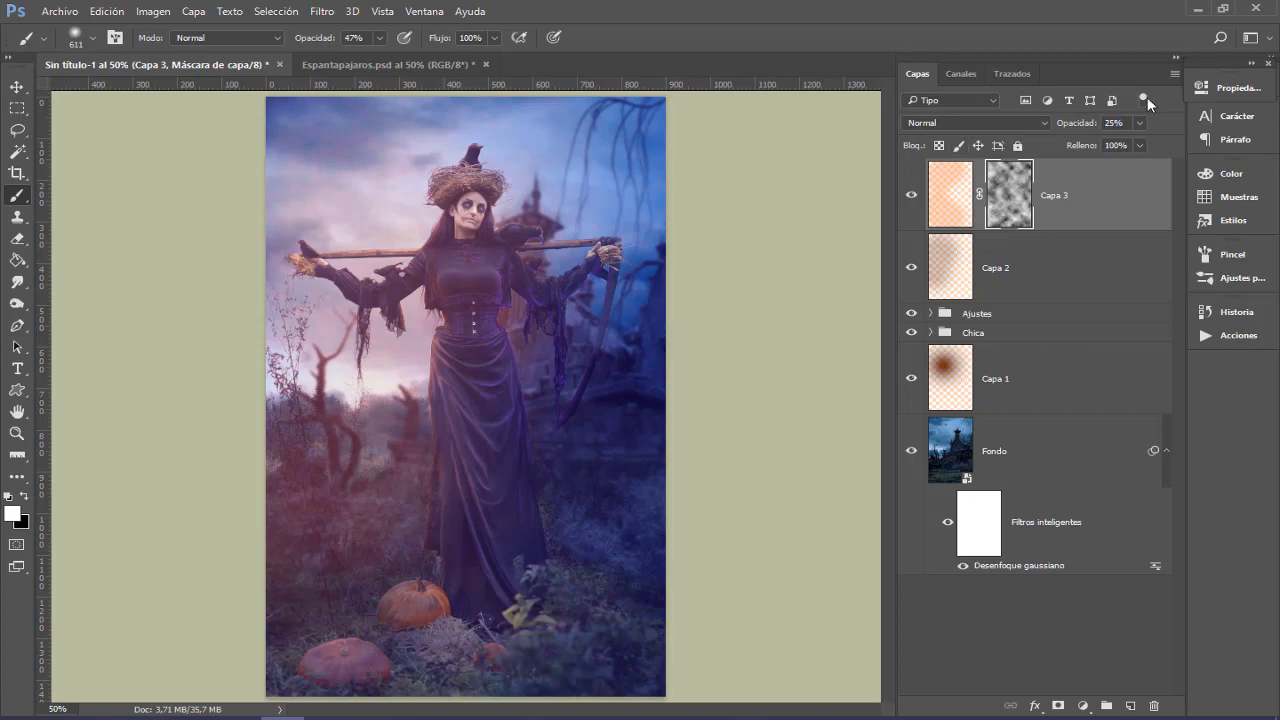
Step: Mark Capa 3, Capa 2 and Capa 1 together with a yellow colour label
{"action": "left_click", "coordinate": [1028, 275], "text": "ctrl"}
{"action": "left_click", "coordinate": [1023, 396], "text": "ctrl"}
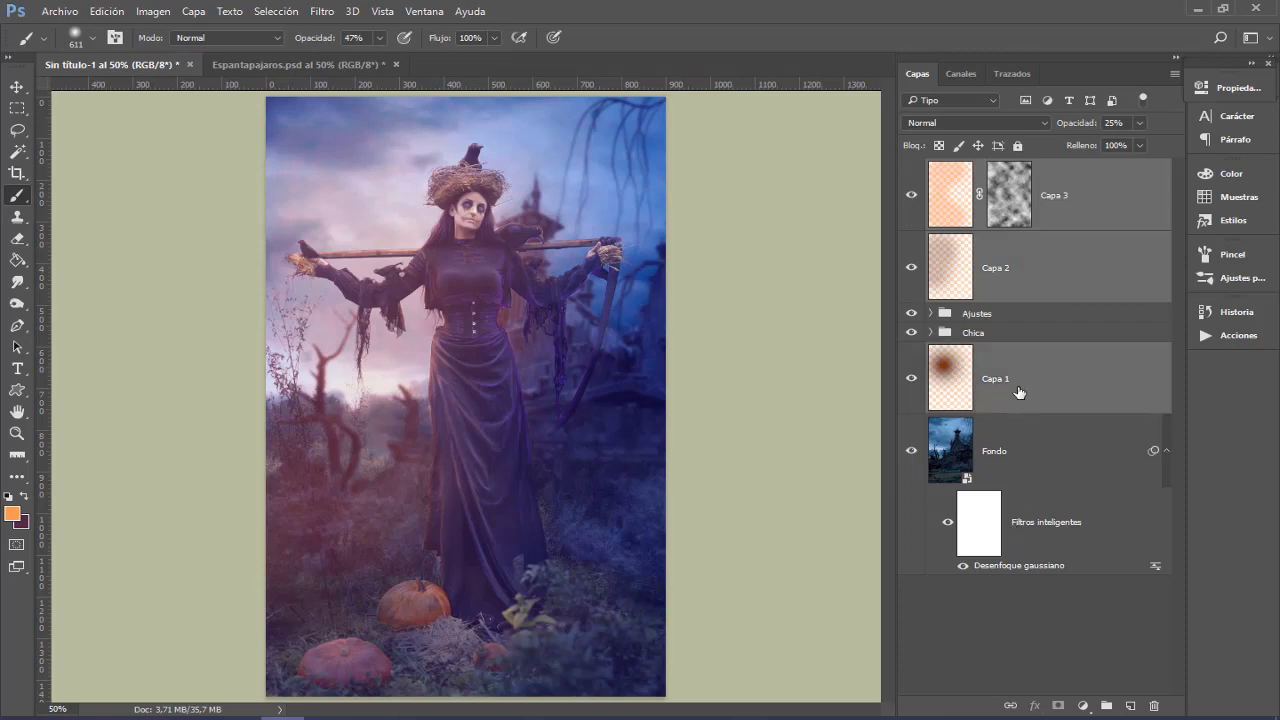
{"action": "right_click", "coordinate": [911, 206]}
{"action": "left_click", "coordinate": [944, 312]}
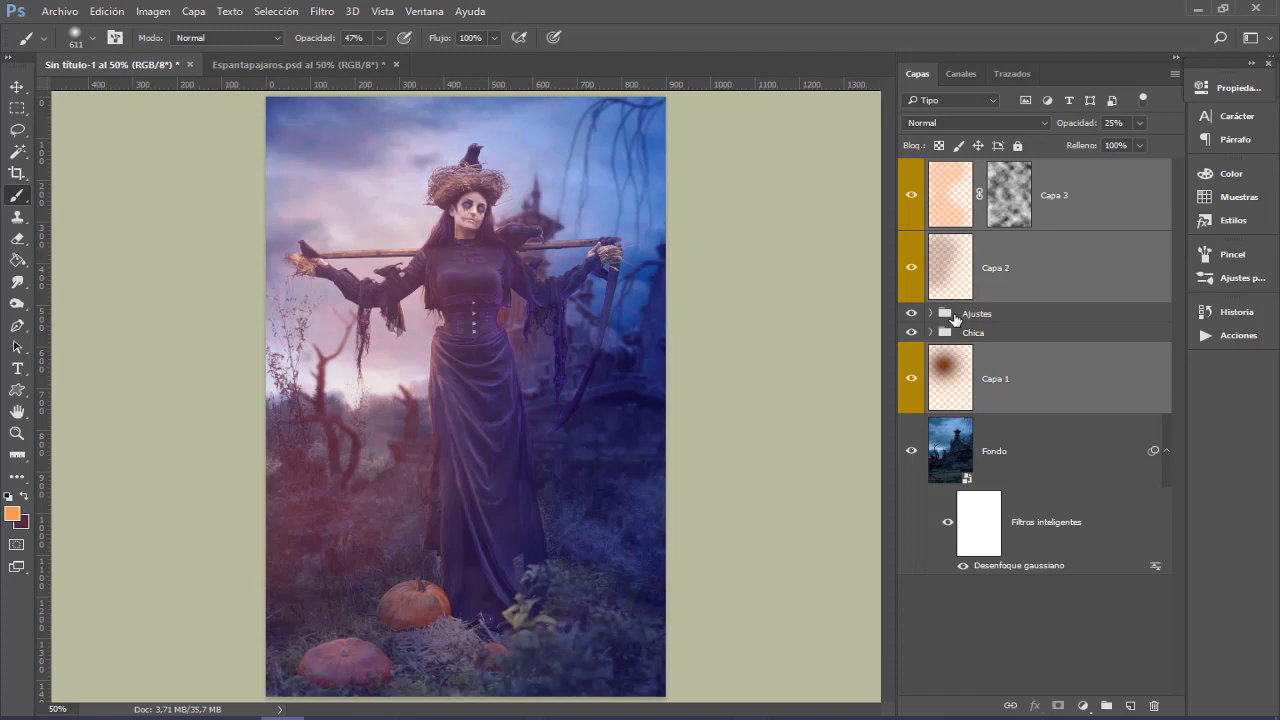
Step: Add a new layer above Capa 3 and apply the combined image to it with Multiplicar blending at 100% opacity
{"action": "left_click", "coordinate": [1078, 208]}
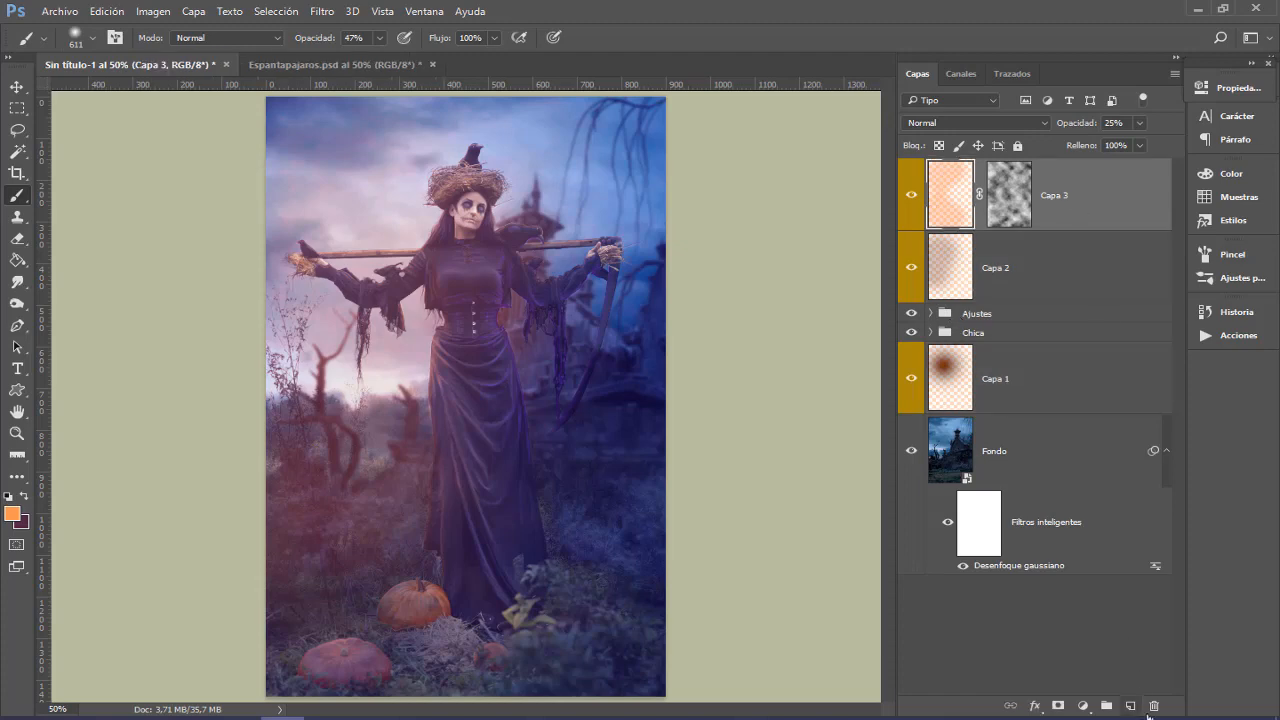
{"action": "left_click", "coordinate": [1130, 707]}
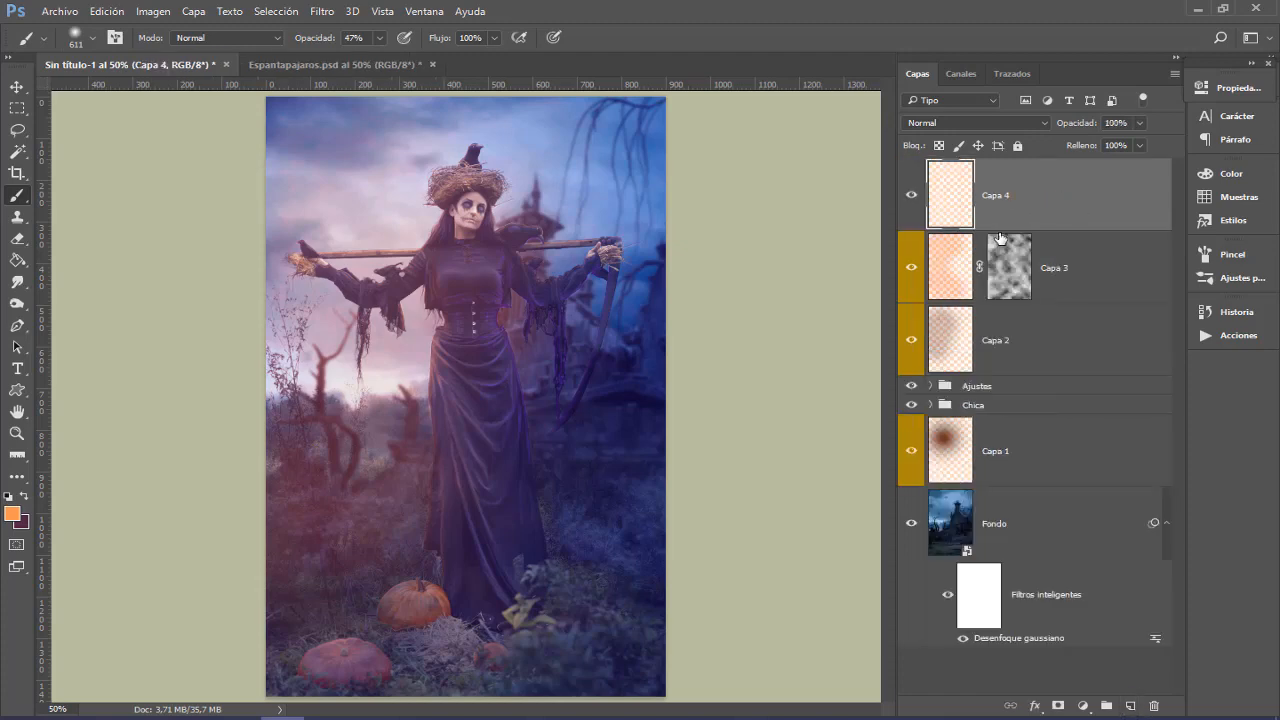
{"action": "left_click", "coordinate": [152, 12]}
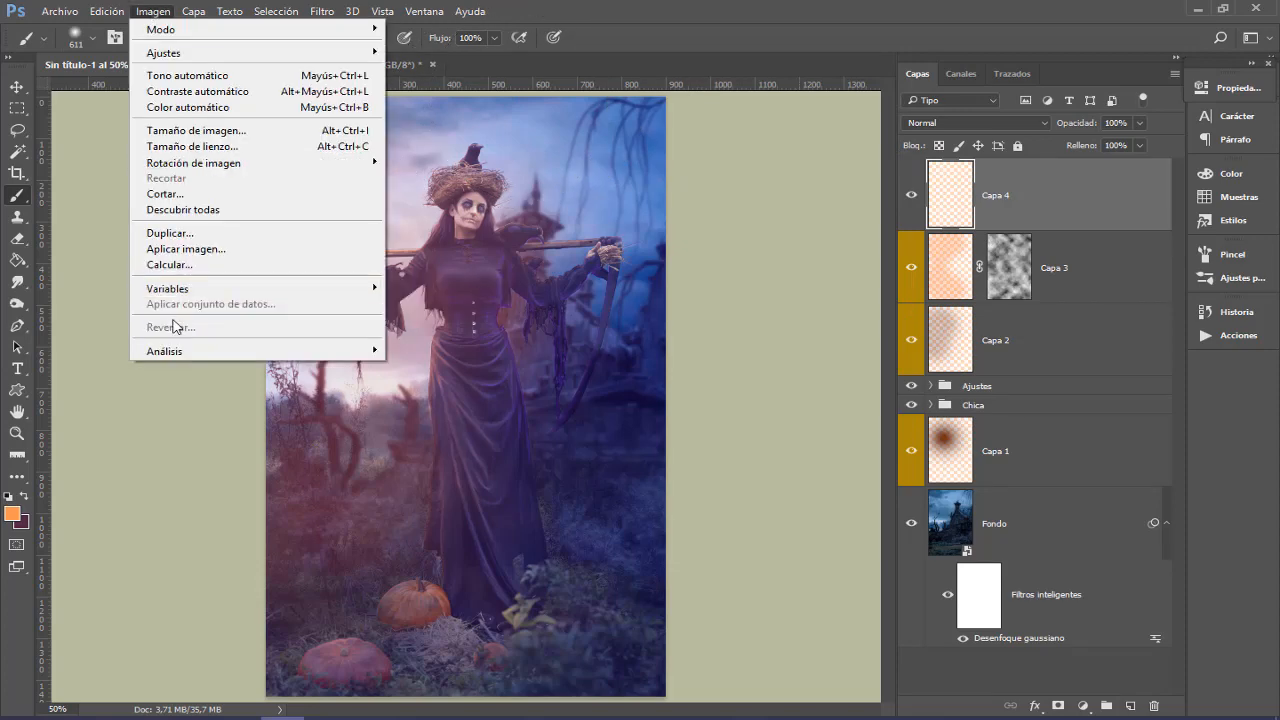
{"action": "left_click", "coordinate": [174, 250]}
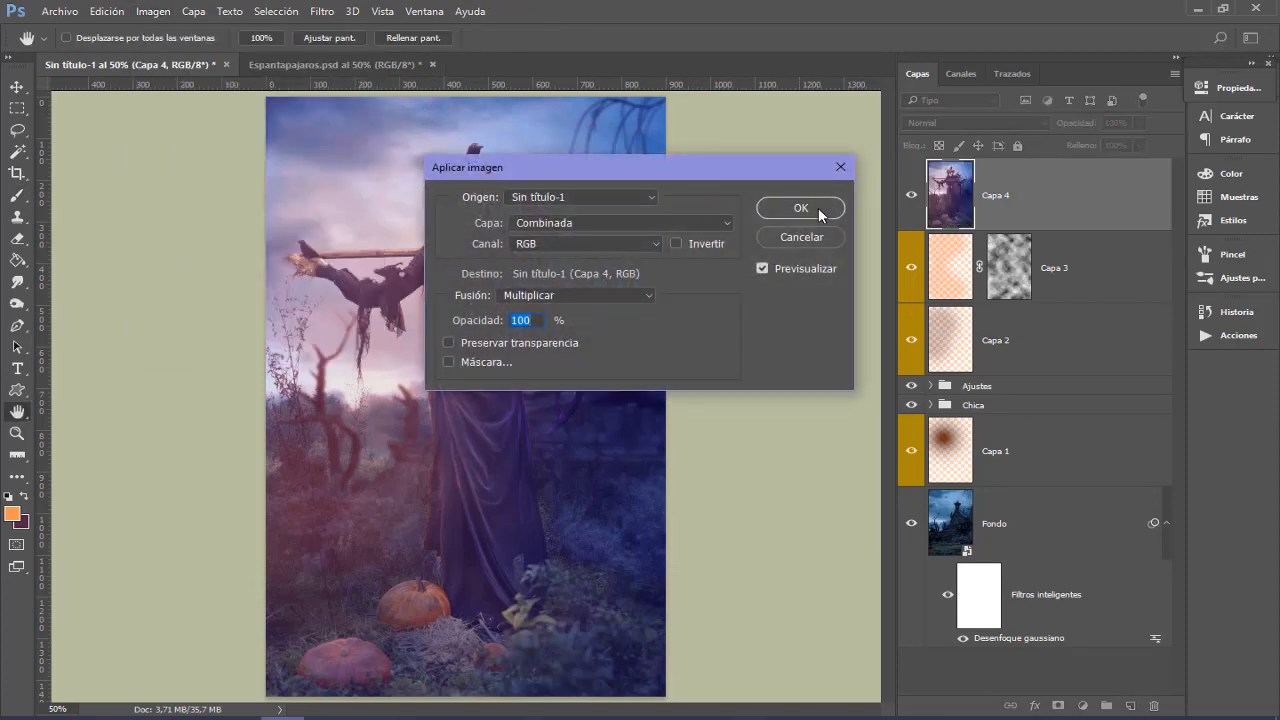
{"action": "left_click", "coordinate": [818, 207]}
{"action": "key", "text": "b"}
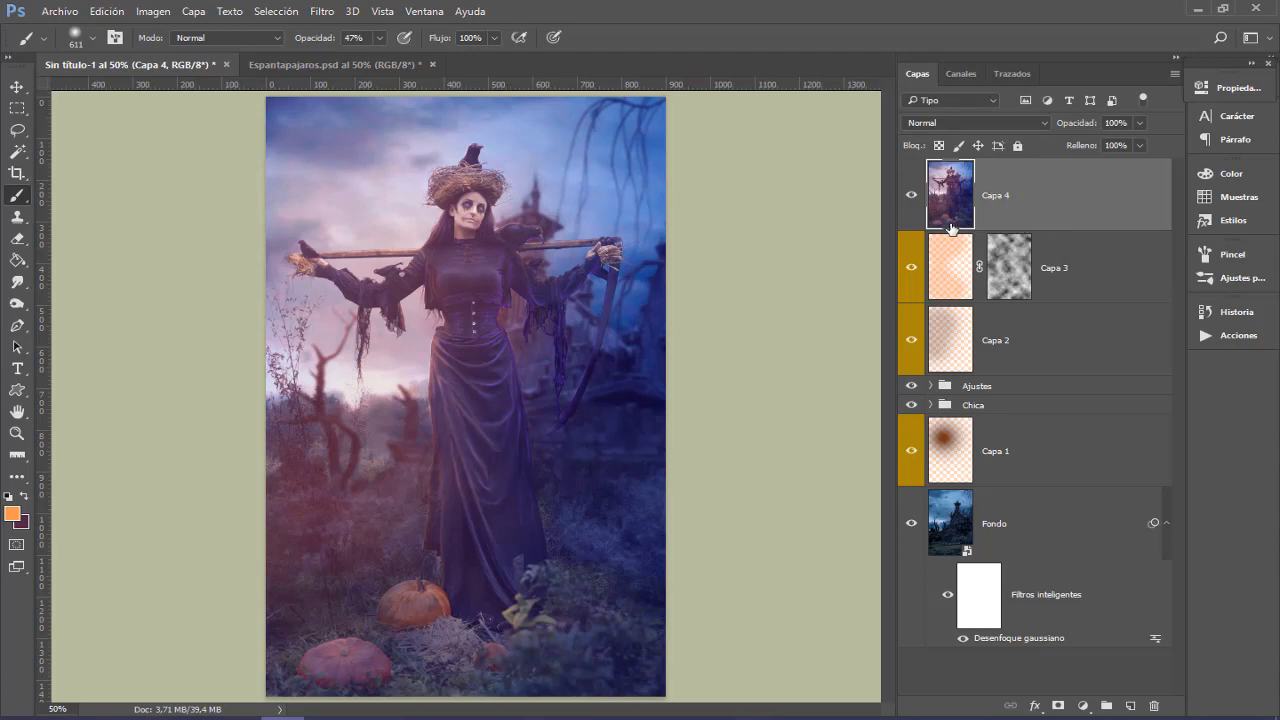
Step: Open Capa 4 in Color Efex Pro 4 and show the presets of the Ink filter
{"action": "left_click", "coordinate": [323, 14]}
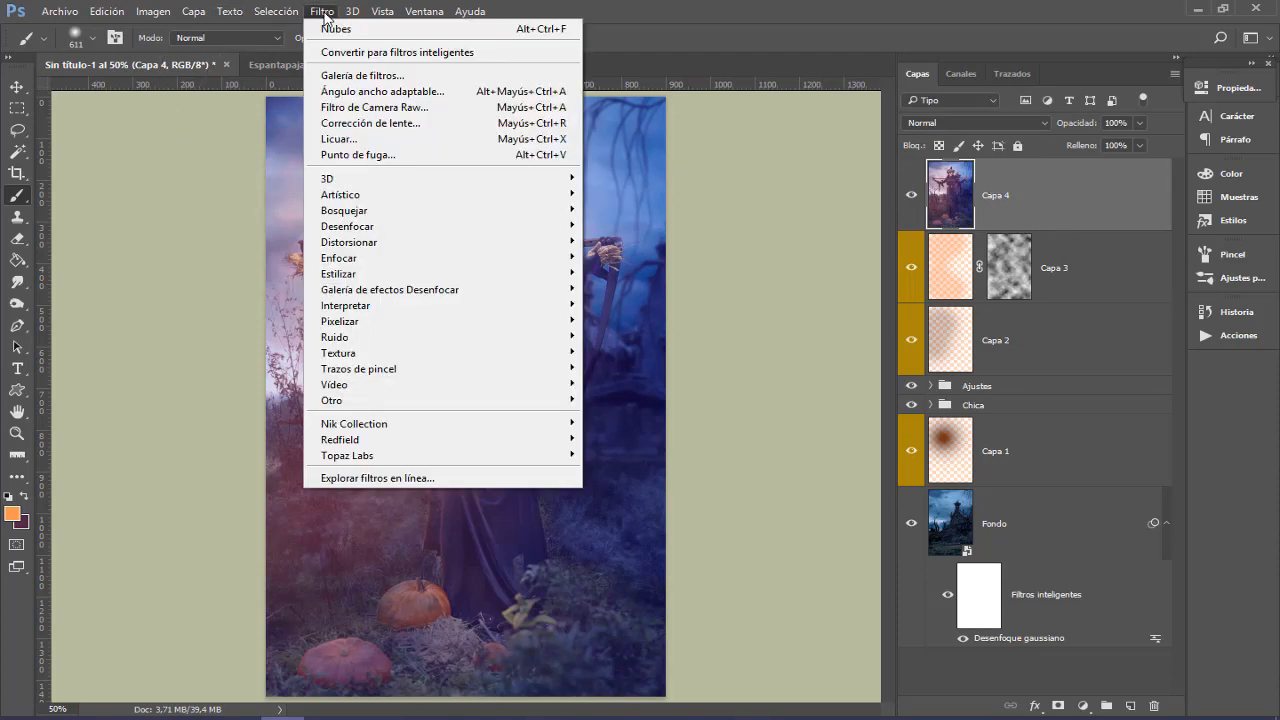
{"action": "mouse_move", "coordinate": [384, 427]}
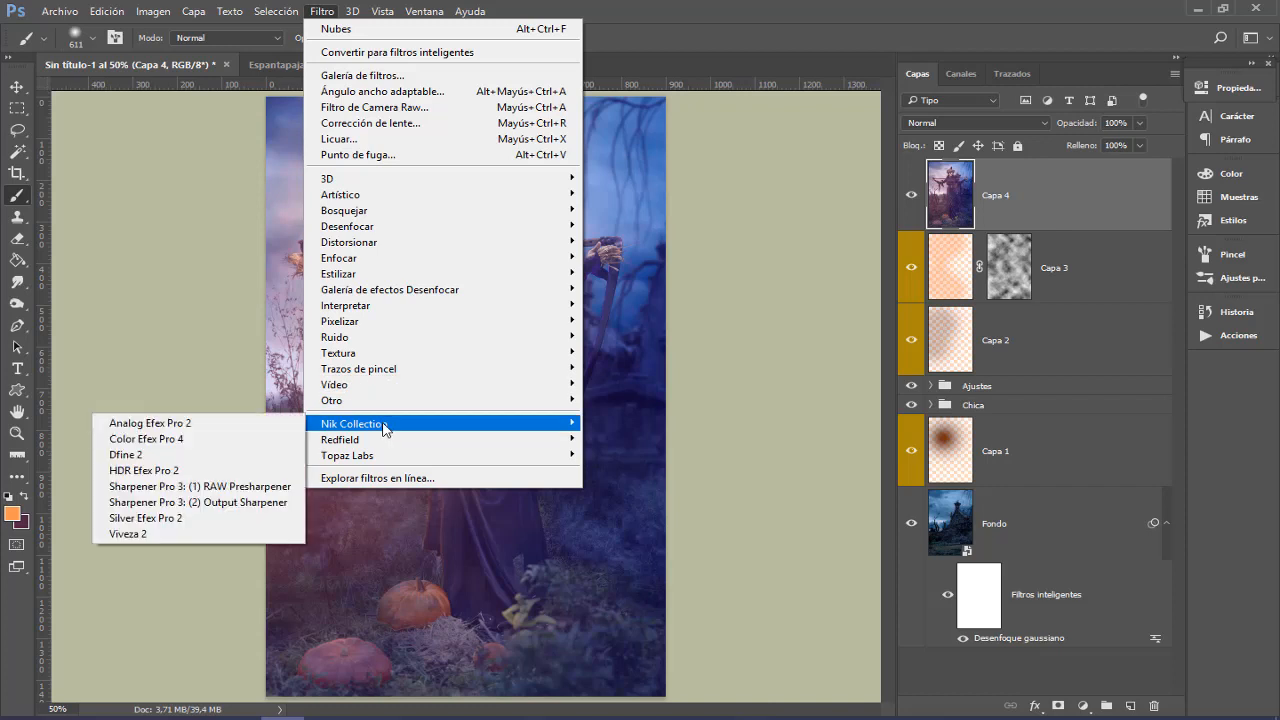
{"action": "left_click", "coordinate": [146, 439]}
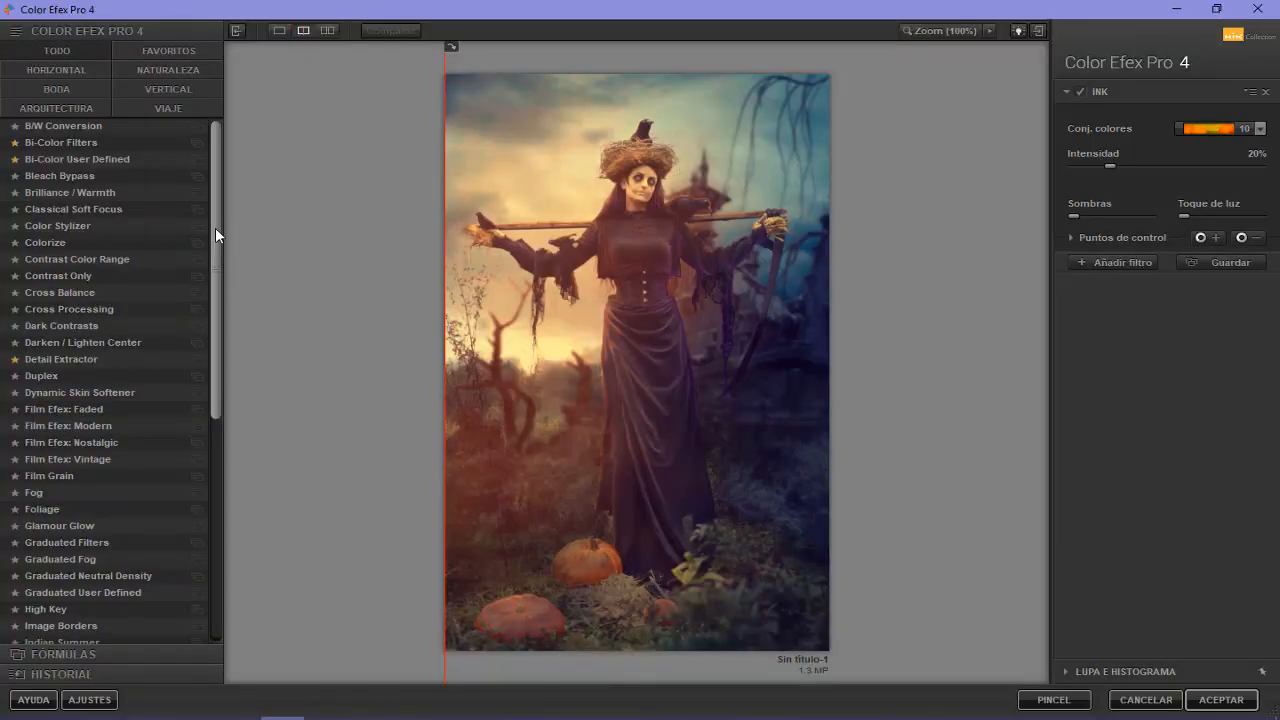
{"action": "left_click_drag", "start_coordinate": [215, 227], "coordinate": [214, 341]}
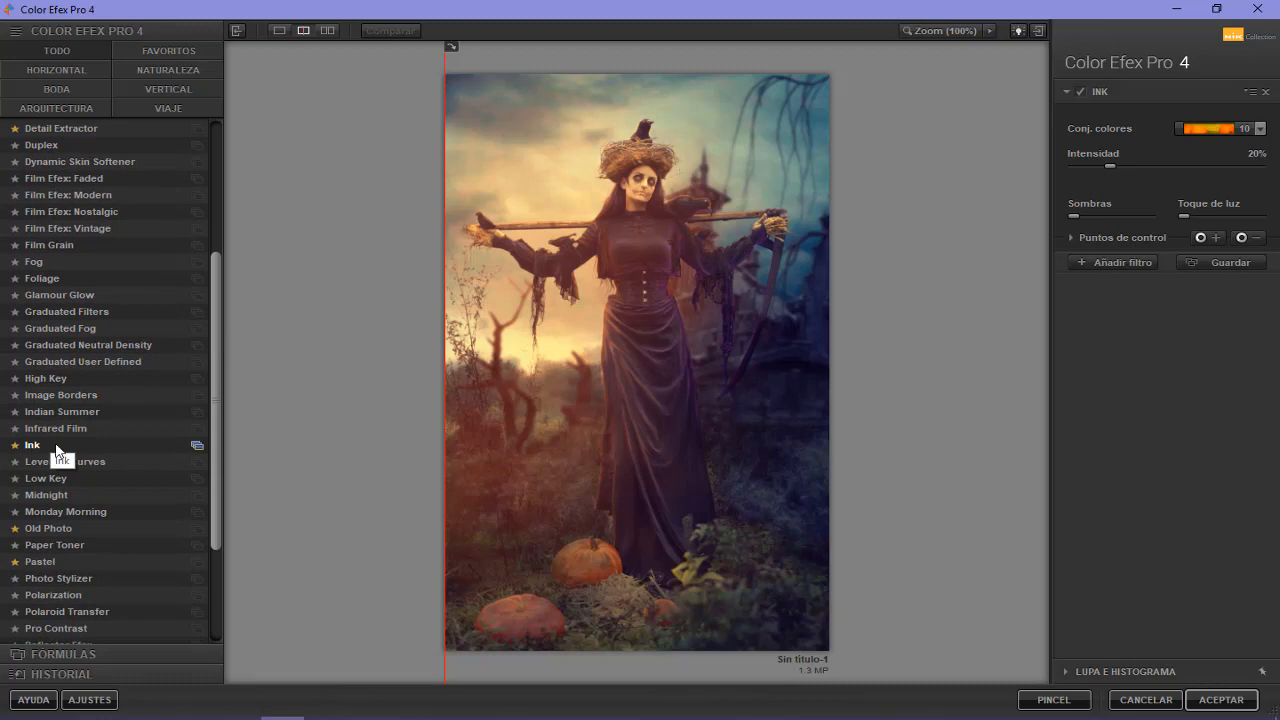
{"action": "left_click", "coordinate": [197, 447]}
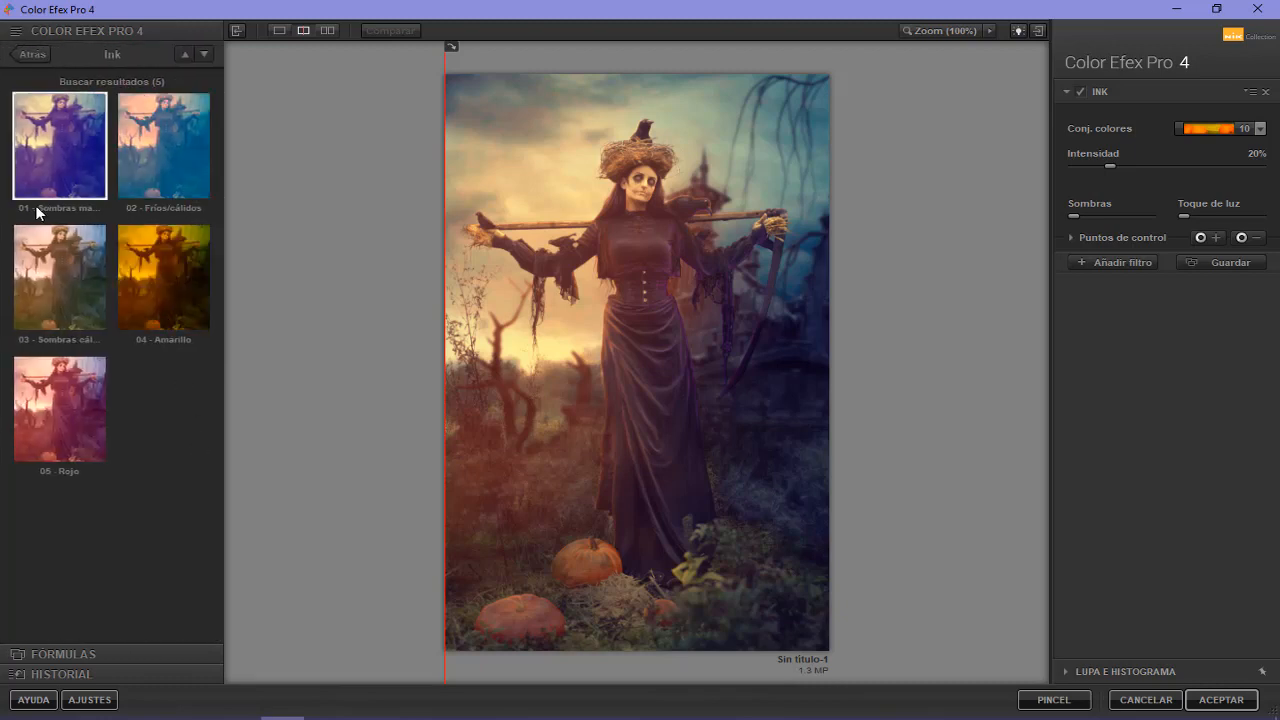
Step: Try the Ink presets, choose 04 - Amarillo, reduce its intensity to 20%, and apply the filter
{"action": "left_click", "coordinate": [57, 143]}
{"action": "left_click", "coordinate": [177, 140]}
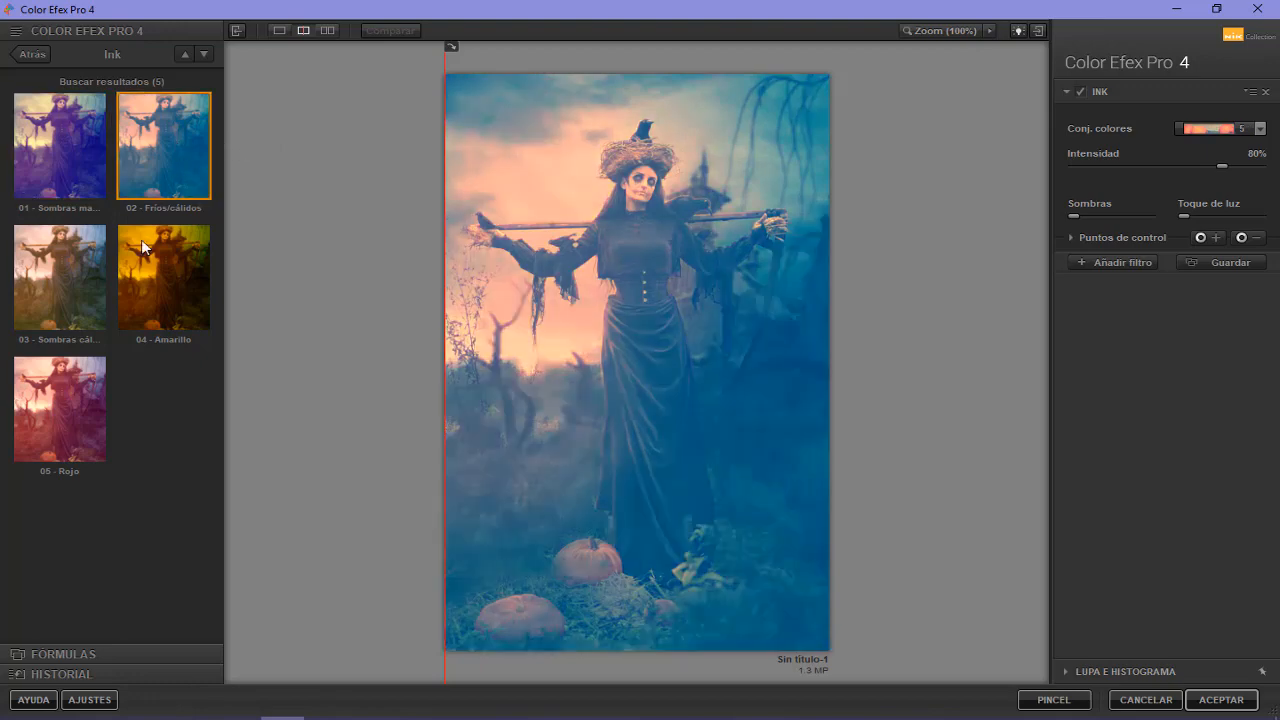
{"action": "left_click", "coordinate": [70, 276]}
{"action": "left_click", "coordinate": [158, 285]}
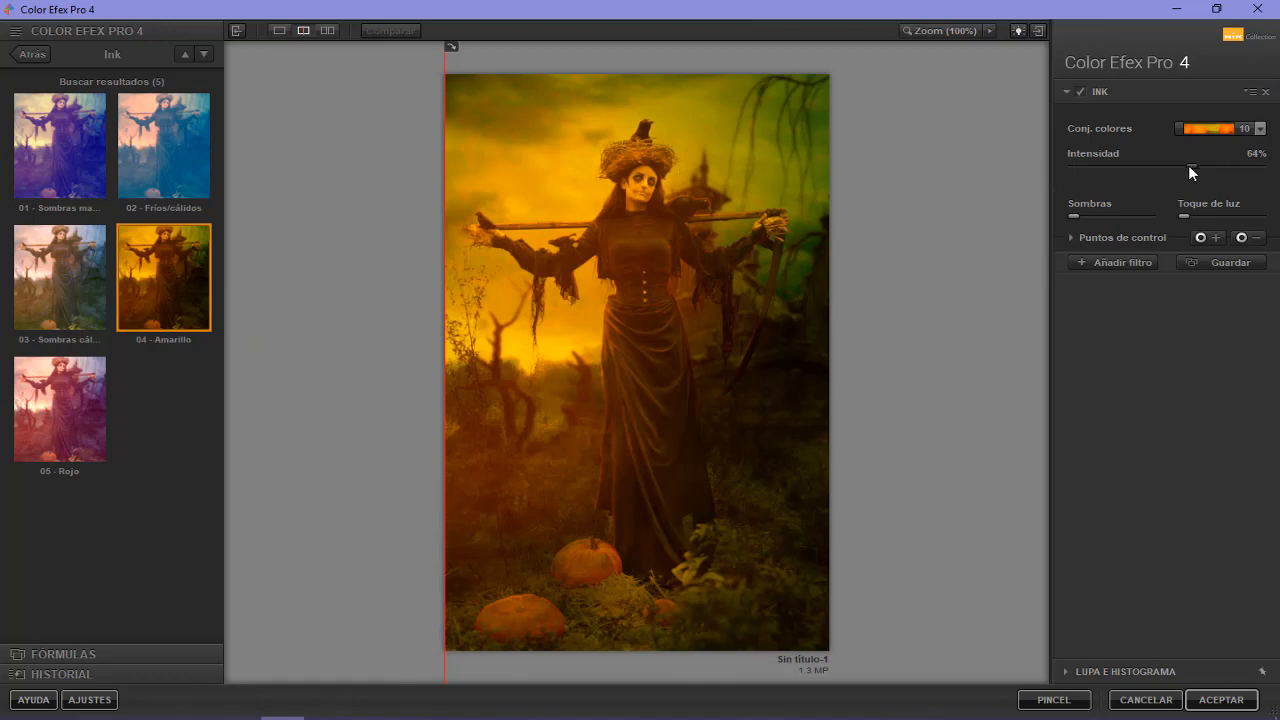
{"action": "left_click_drag", "start_coordinate": [1189, 166], "coordinate": [1116, 168]}
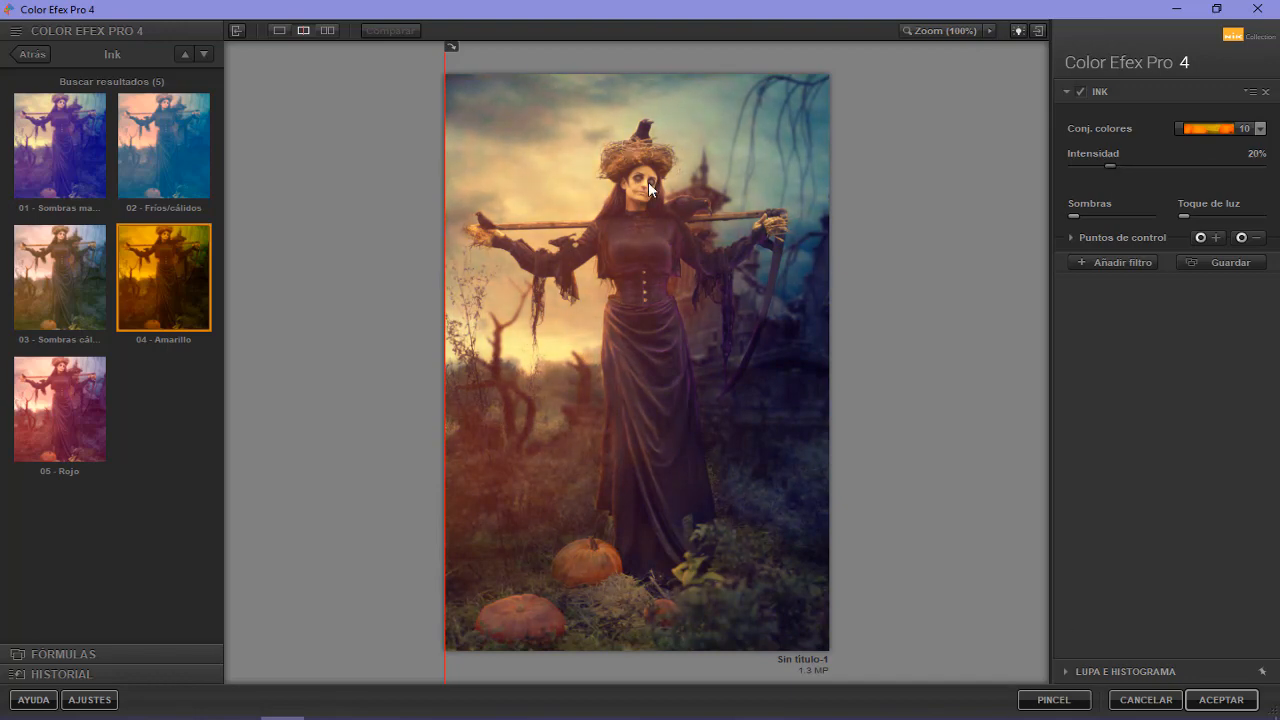
{"action": "left_click", "coordinate": [1222, 702]}
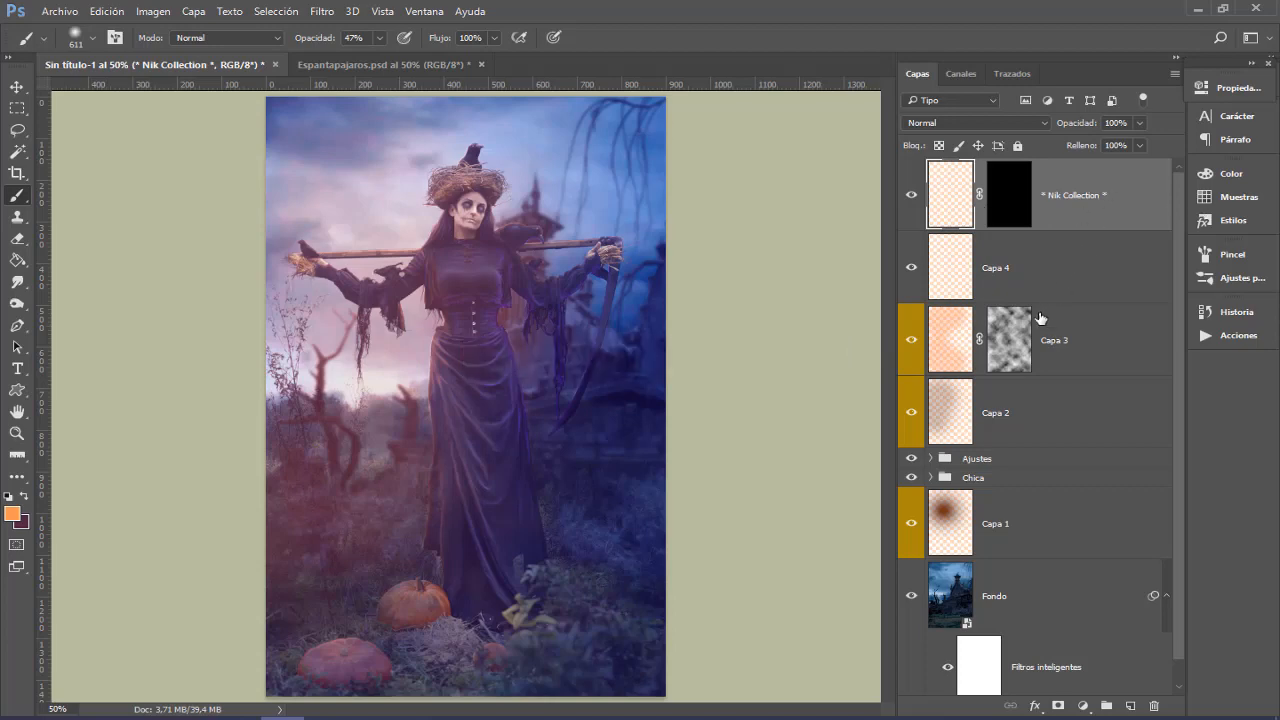
Step: Delete Capa 4 and select the Ink (CEP 4) layer
{"action": "left_click", "coordinate": [1021, 282]}
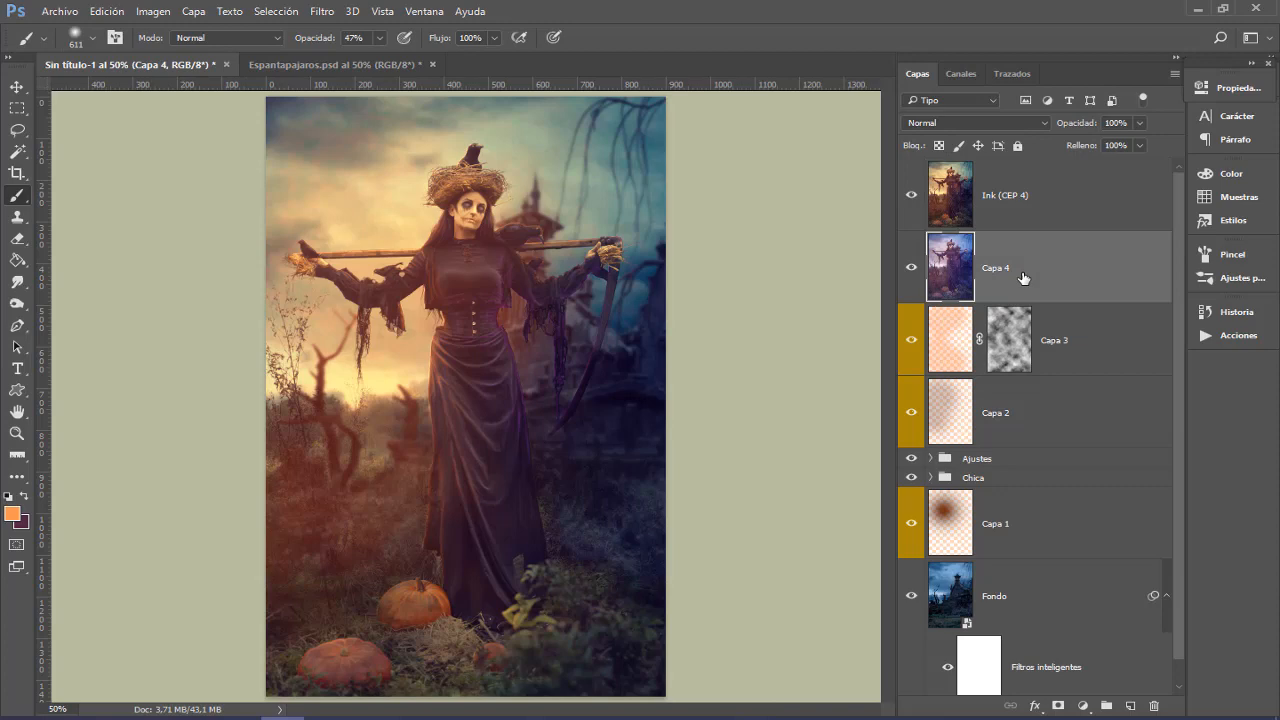
{"action": "key", "text": "Delete"}
{"action": "left_click", "coordinate": [1038, 210]}
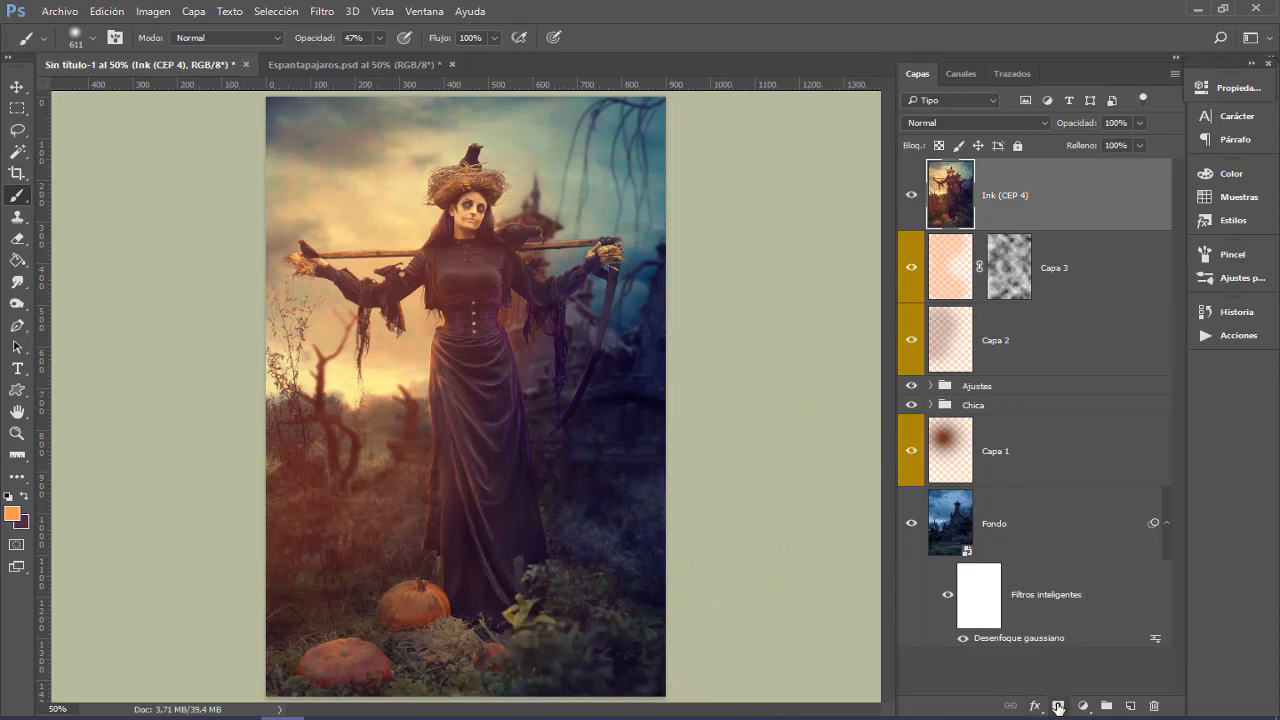
Step: Set the foreground colour to a saturated orange-brown and return to the Brush tool
{"action": "left_click", "coordinate": [11, 515]}
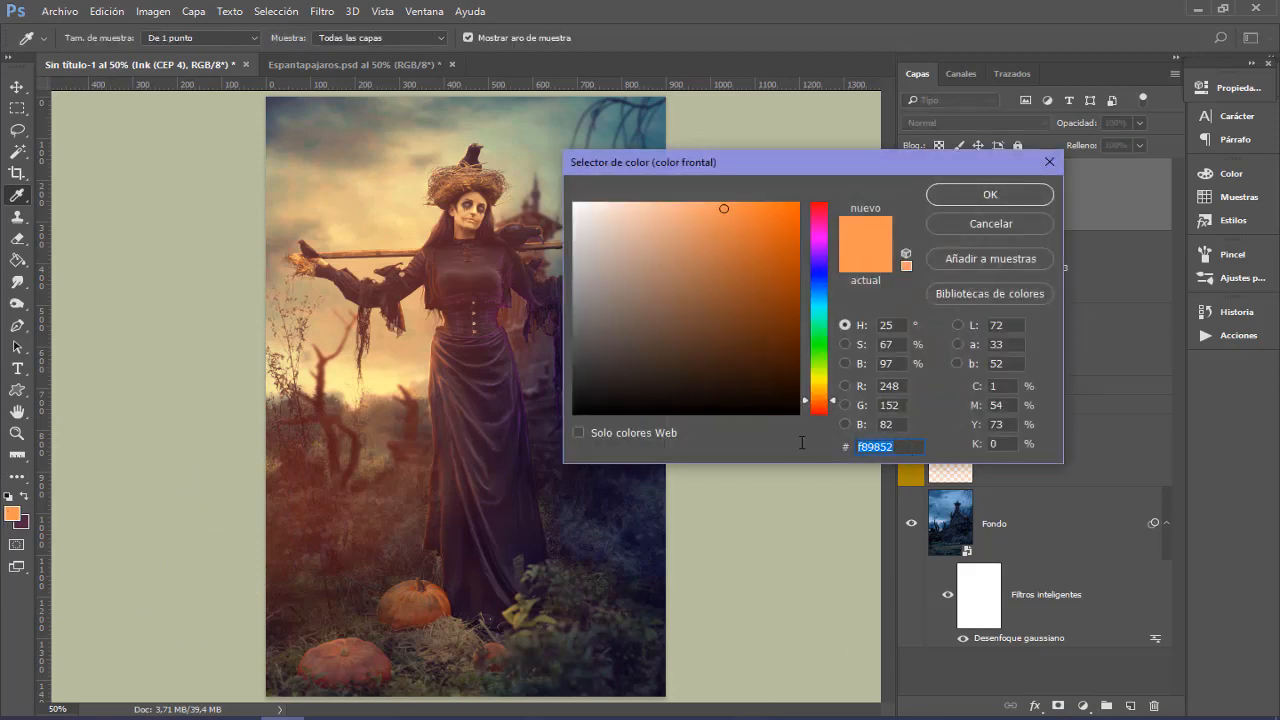
{"action": "type", "text": "8"}
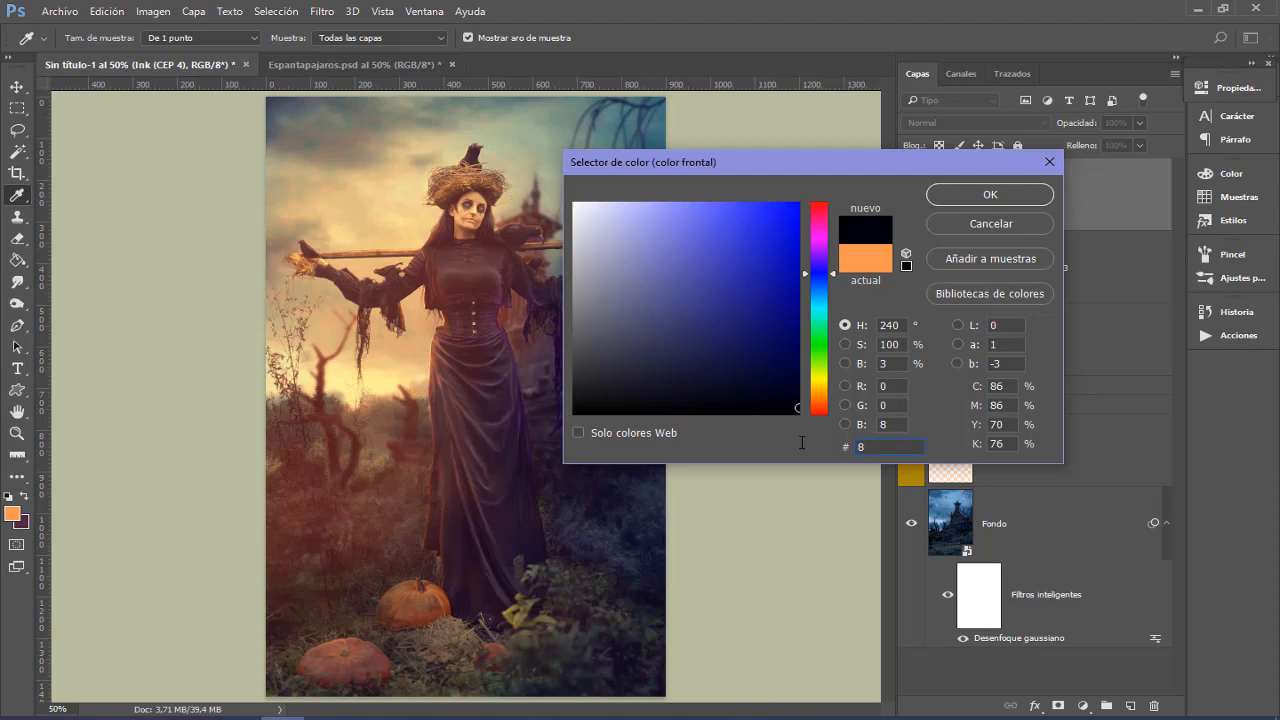
{"action": "type", "text": "94a"}
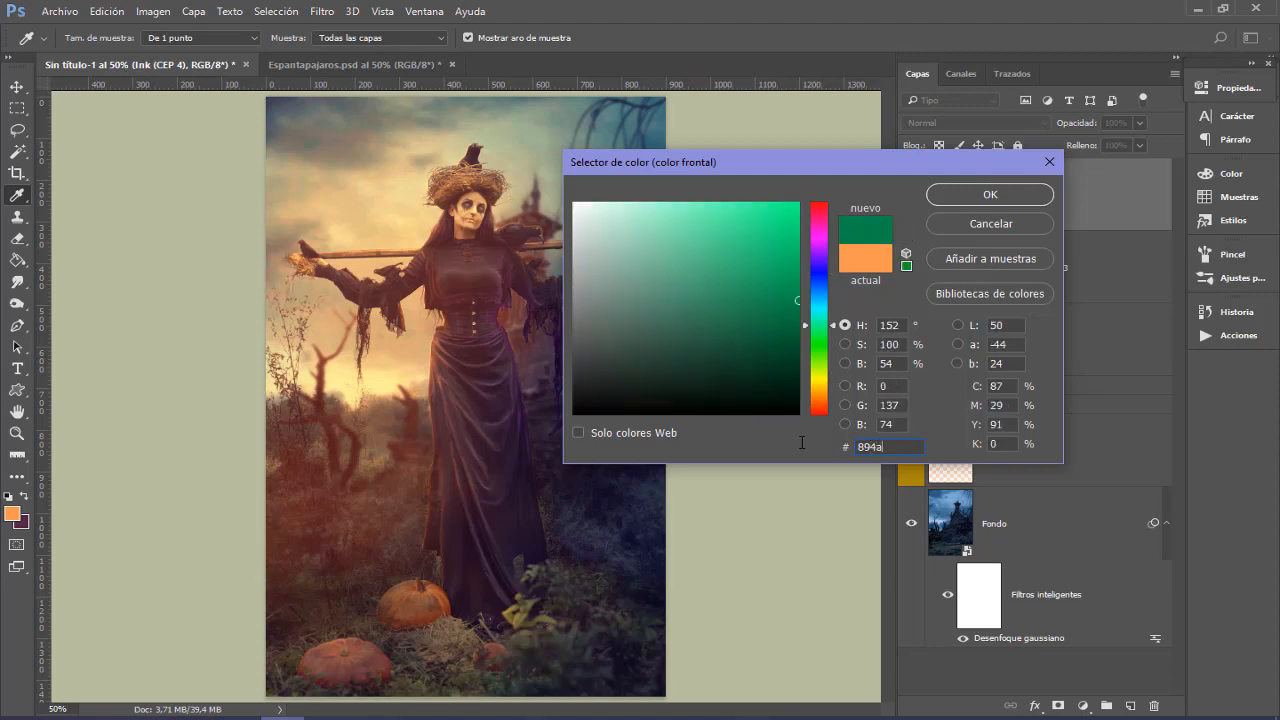
{"action": "type", "text": "3c"}
{"action": "key", "text": "Return"}
{"action": "key", "text": "b"}
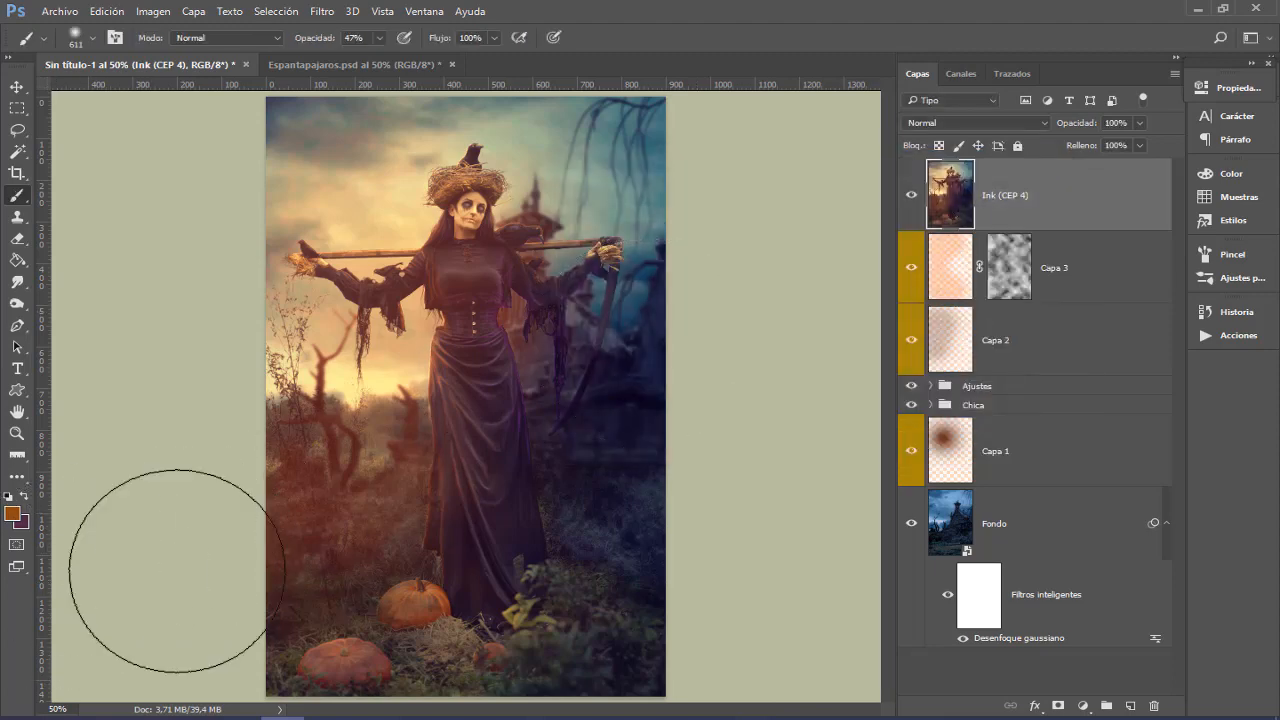
Step: Add a linear gradient fill layer above Ink (CEP 4) using Color a transparente at a 90° angle and 100% scale
{"action": "left_click", "coordinate": [1082, 706]}
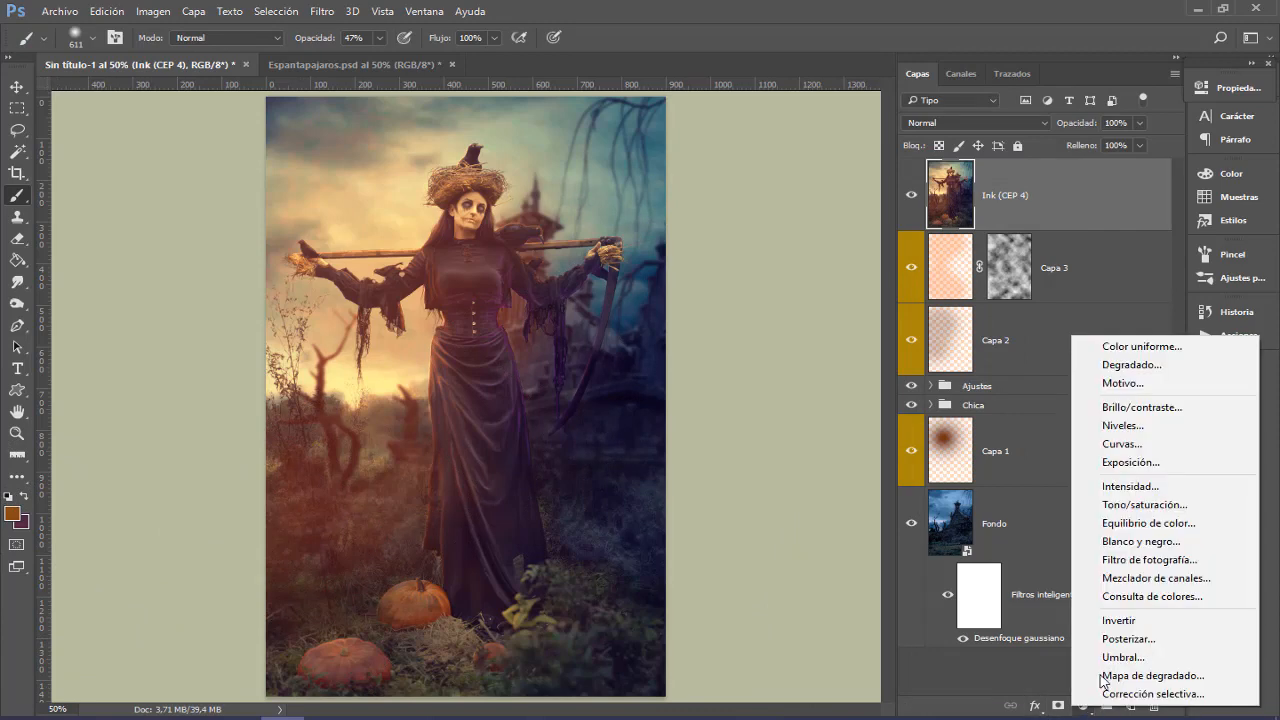
{"action": "left_click", "coordinate": [1149, 369]}
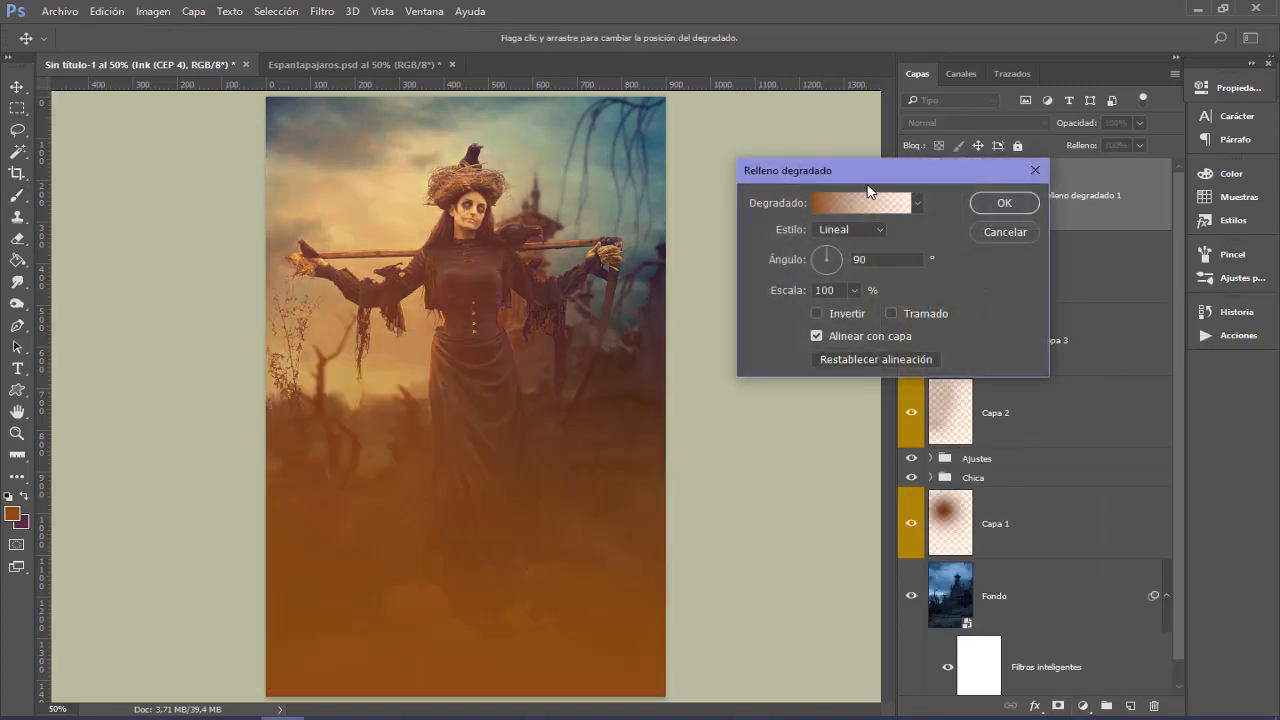
{"action": "left_click", "coordinate": [858, 202]}
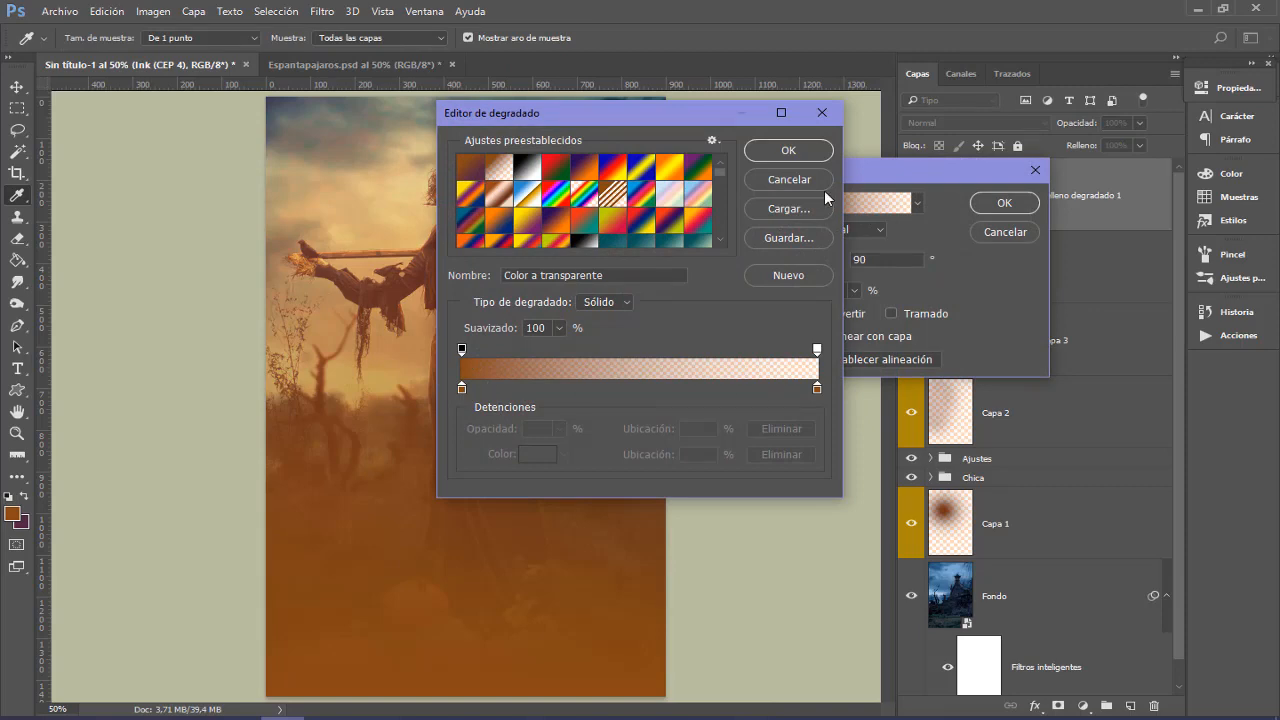
{"action": "left_click", "coordinate": [782, 150]}
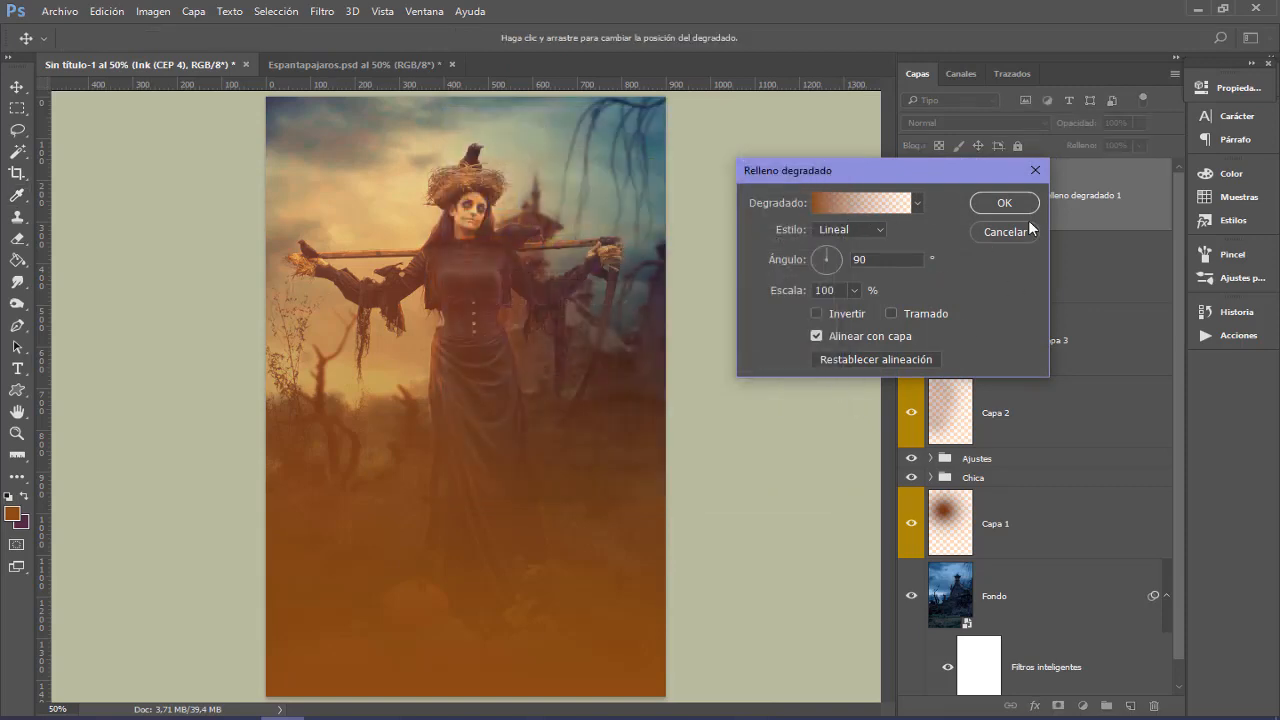
{"action": "left_click", "coordinate": [1004, 203]}
Step: Blend the gradient fill layer as Restar and lower its opacity to 26%
{"action": "left_click", "coordinate": [941, 121]}
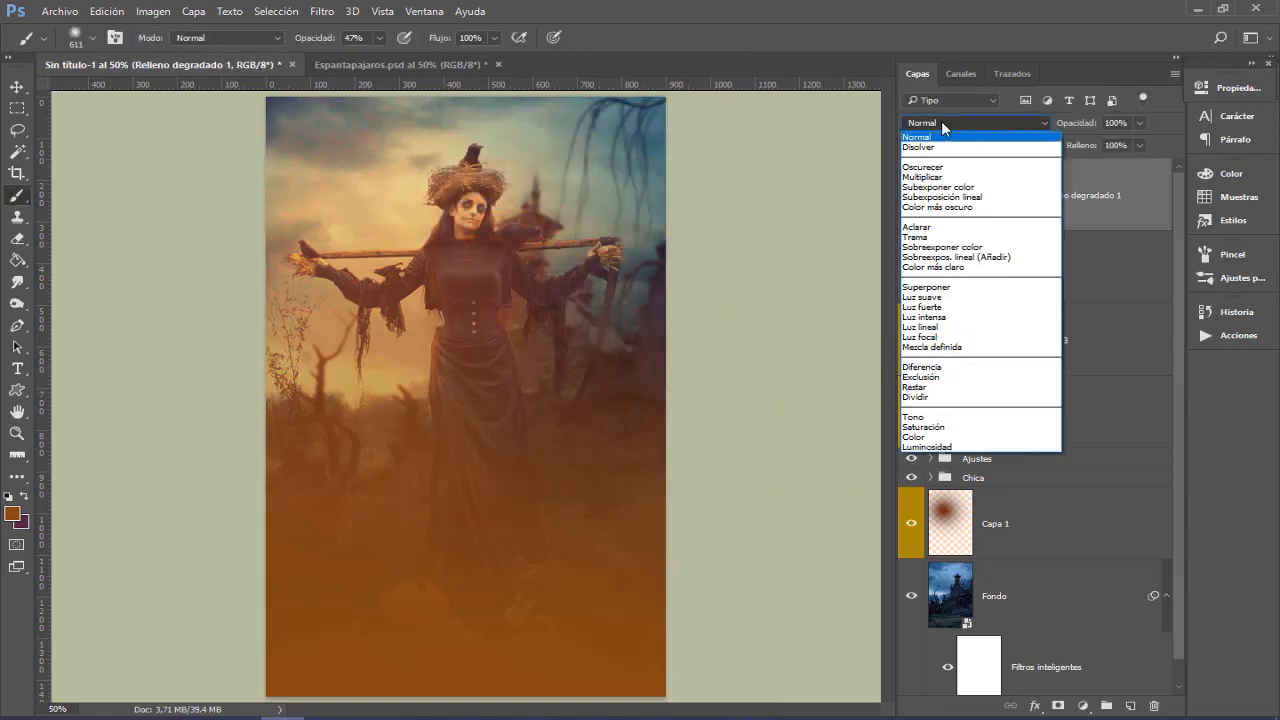
{"action": "left_click", "coordinate": [940, 387]}
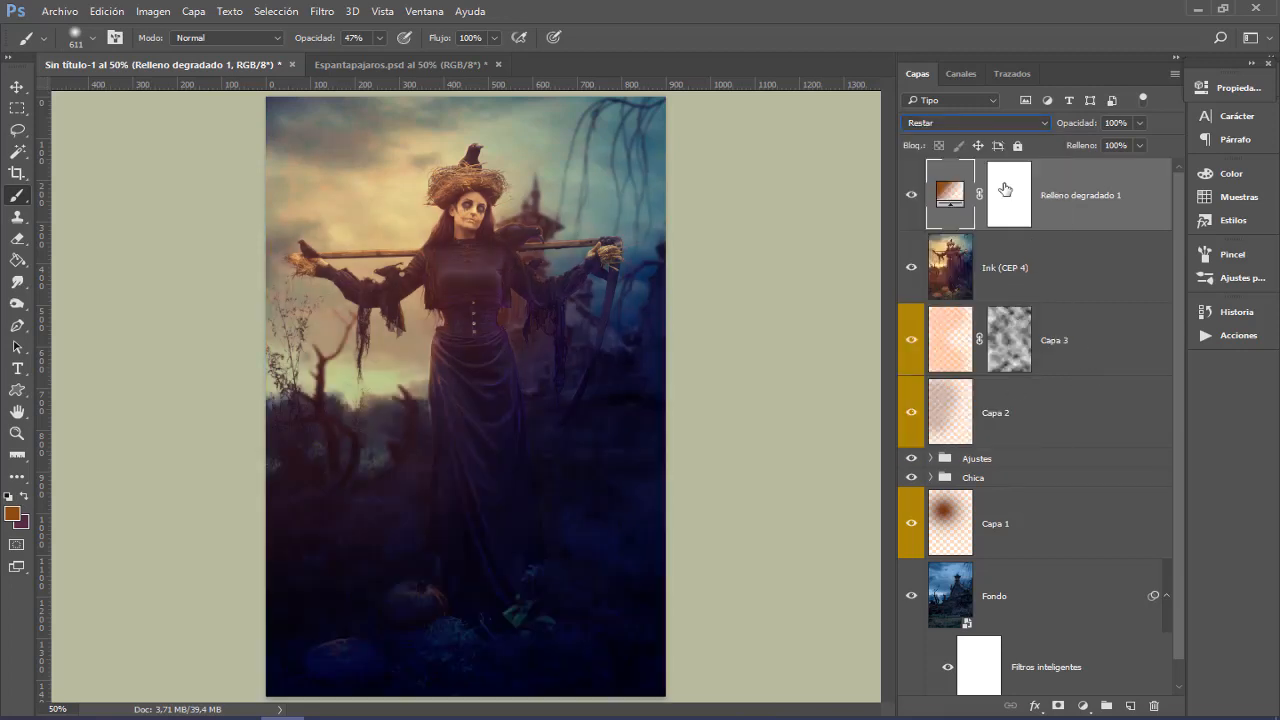
{"action": "left_click_drag", "start_coordinate": [1085, 128], "coordinate": [1022, 128]}
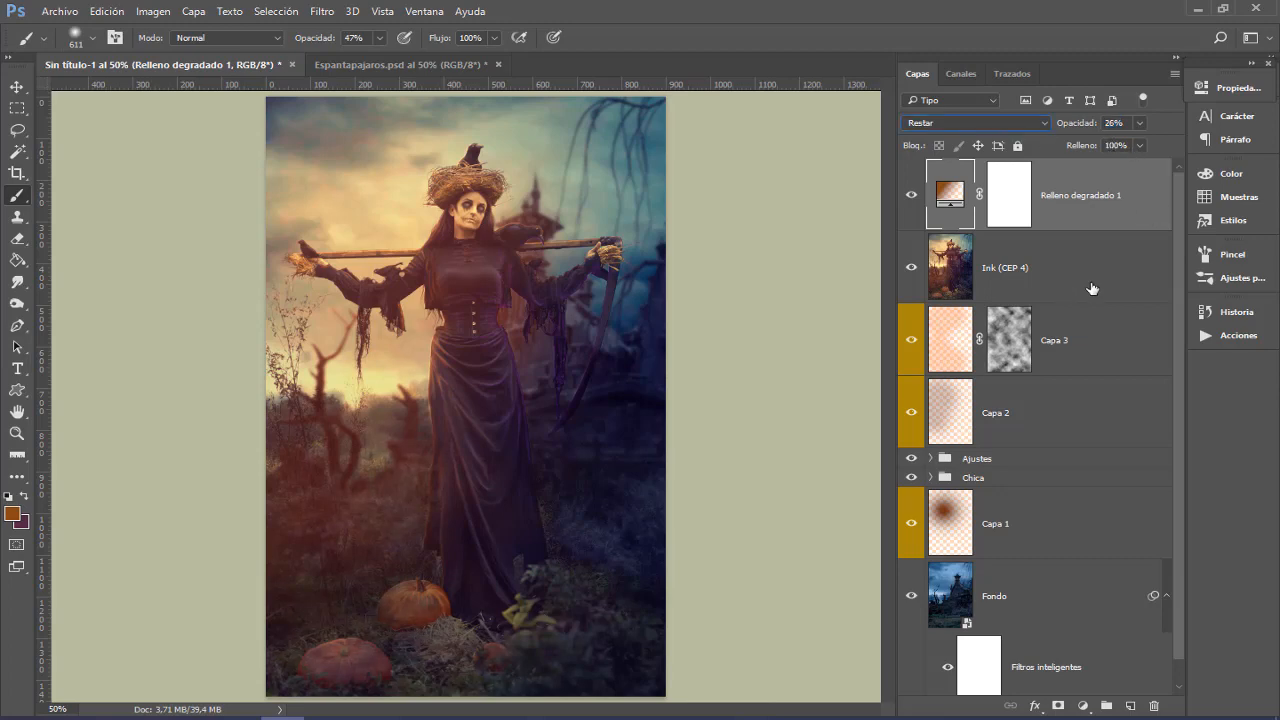
Step: Swap the foreground and background colours and enlarge the brush to 1011 px
{"action": "key", "text": "x"}
{"action": "key", "text": "bracketright"}
{"action": "key", "text": "bracketright"}
{"action": "key", "text": "bracketright"}
{"action": "key", "text": "bracketright"}
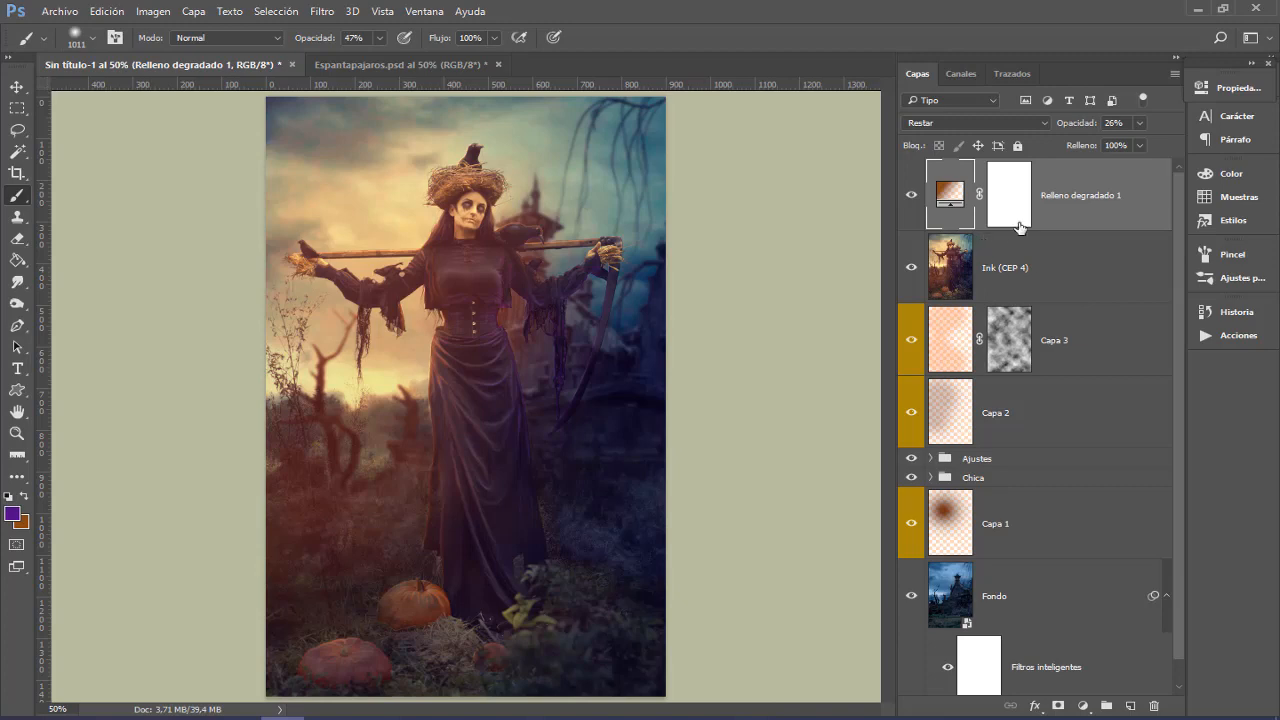
Step: Place 1.jpg as an embedded element, scale it to 53.82% and move it to X 487 px, Y 620 px
{"action": "left_click", "coordinate": [72, 13]}
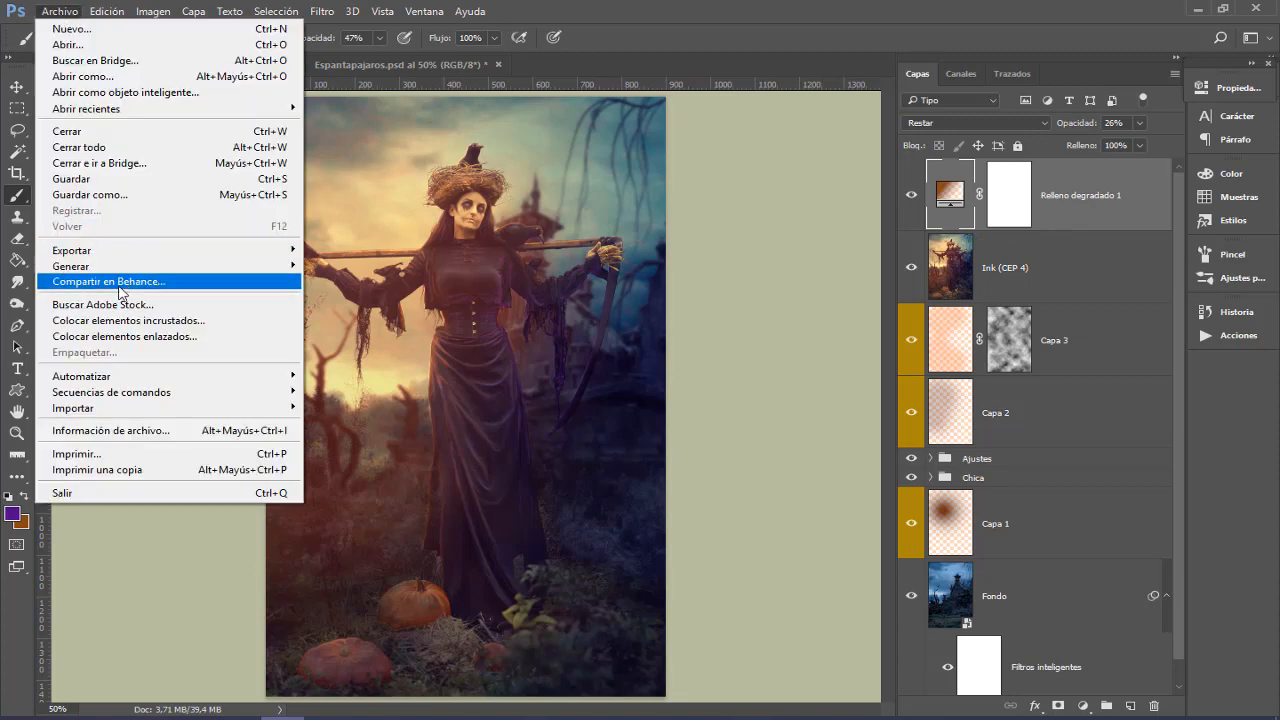
{"action": "left_click", "coordinate": [110, 320]}
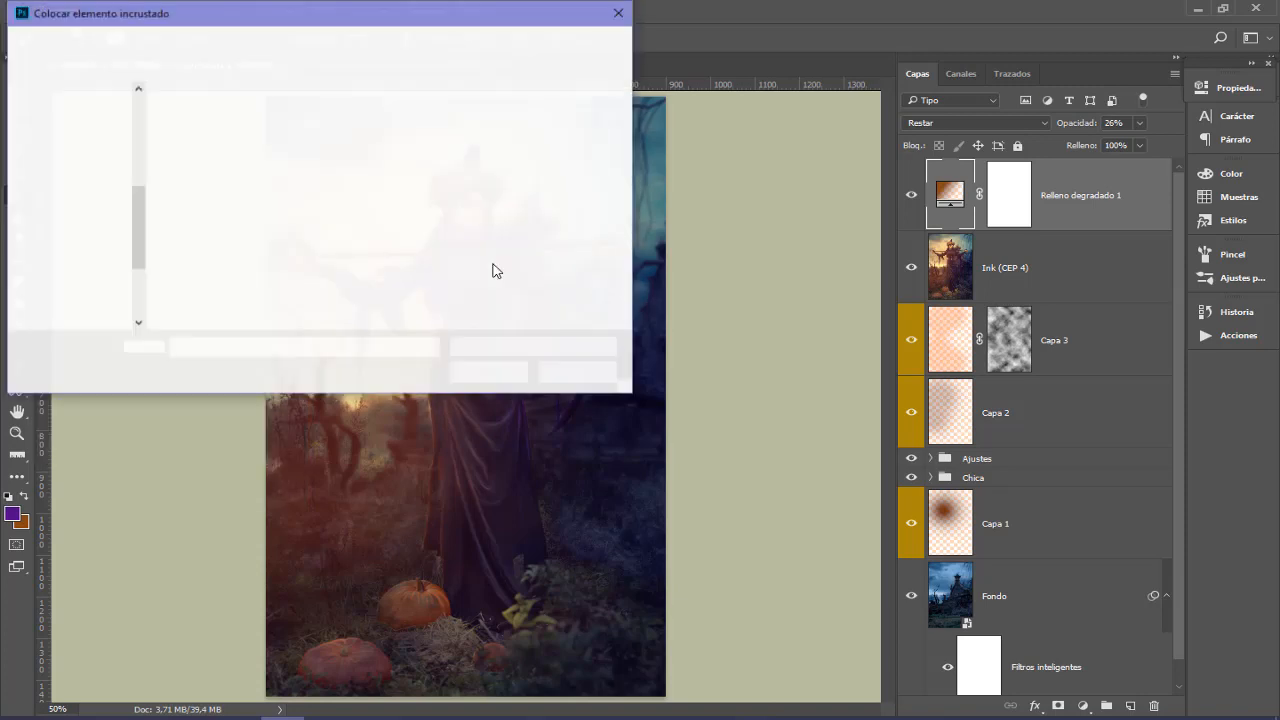
{"action": "left_click", "coordinate": [207, 122]}
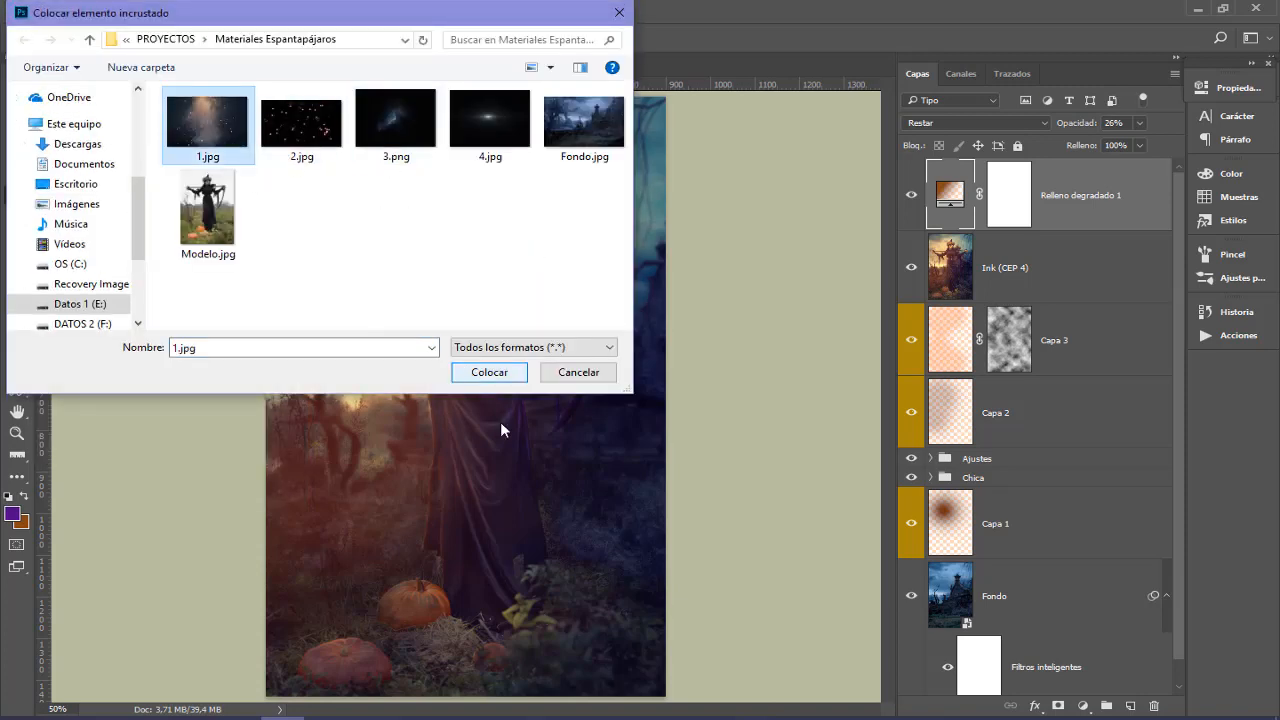
{"action": "left_click", "coordinate": [489, 372]}
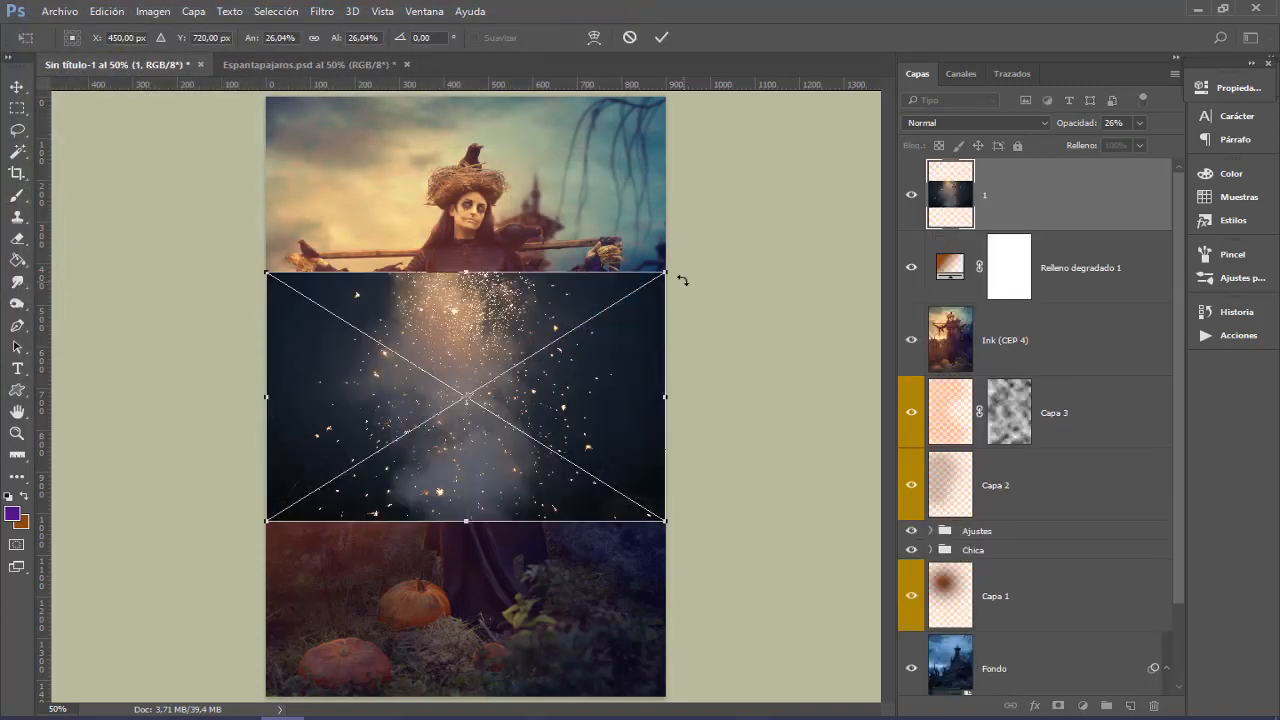
{"action": "left_click_drag", "start_coordinate": [675, 275], "coordinate": [857, 106]}
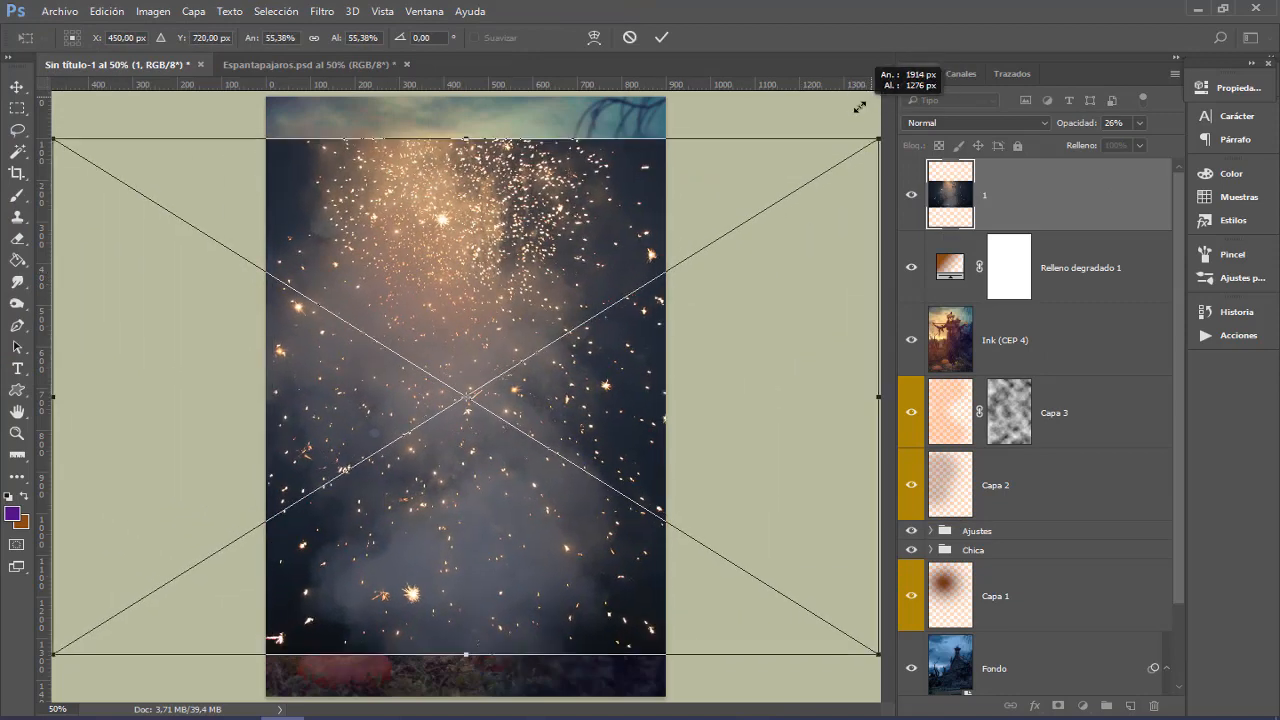
{"action": "mouse_move", "coordinate": [567, 219]}
{"action": "left_mouse_down"}
{"action": "mouse_move", "coordinate": [567, 207]}
{"action": "mouse_move", "coordinate": [563, 217]}
{"action": "left_mouse_up"}
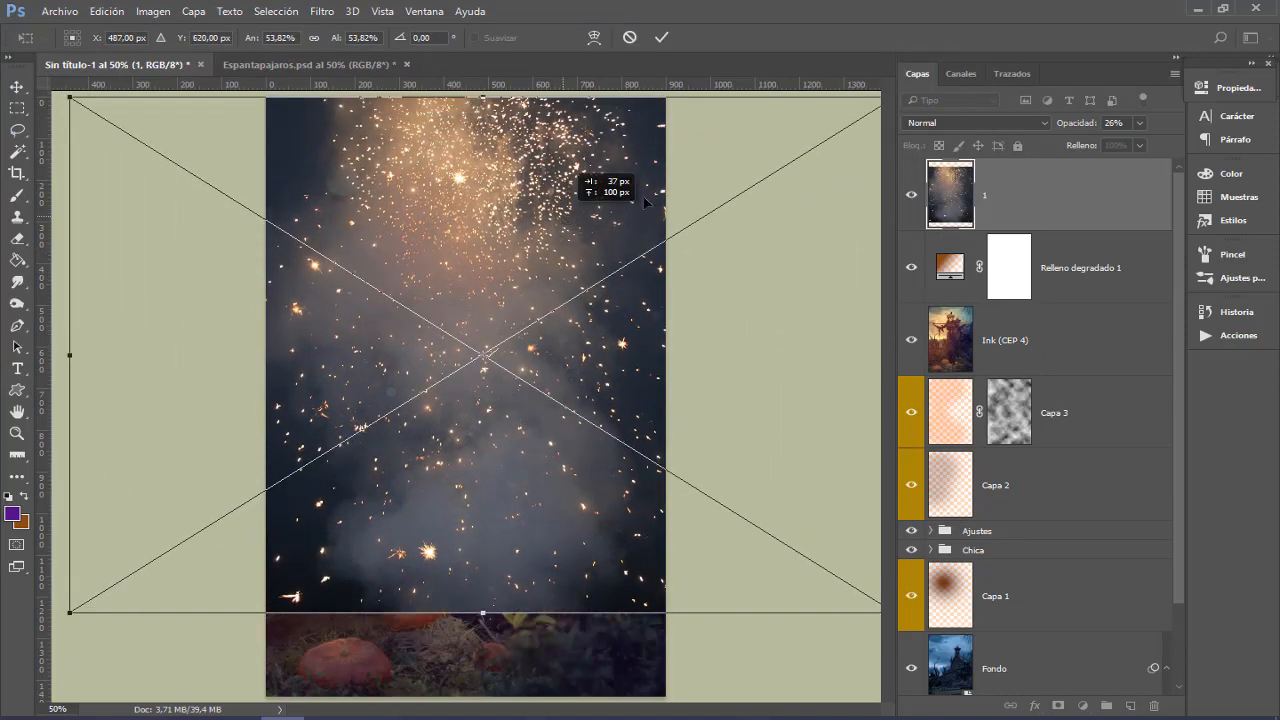
{"action": "left_click_drag", "start_coordinate": [645, 203], "coordinate": [645, 203]}
Step: Set the placed sparks layer's blend mode to Trama after trying Superponer, commit the placement and return to the Brush tool
{"action": "left_click", "coordinate": [926, 124]}
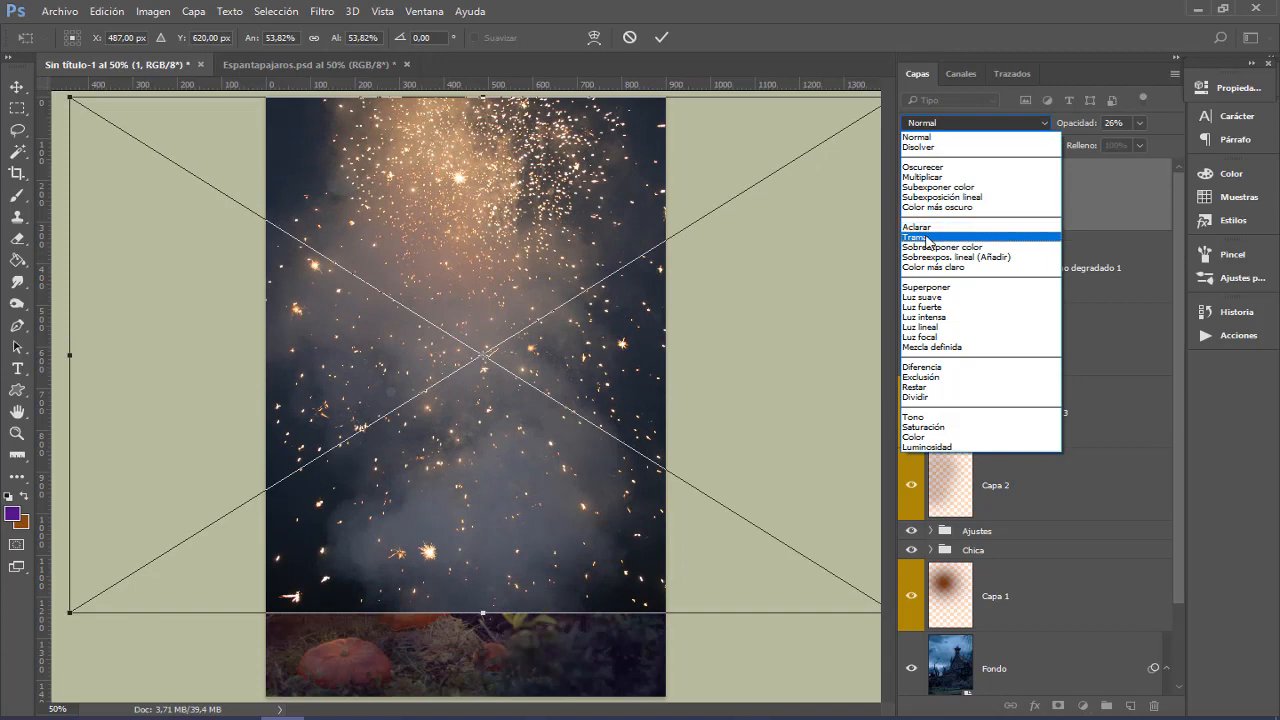
{"action": "left_click", "coordinate": [926, 237]}
{"action": "left_click", "coordinate": [968, 135]}
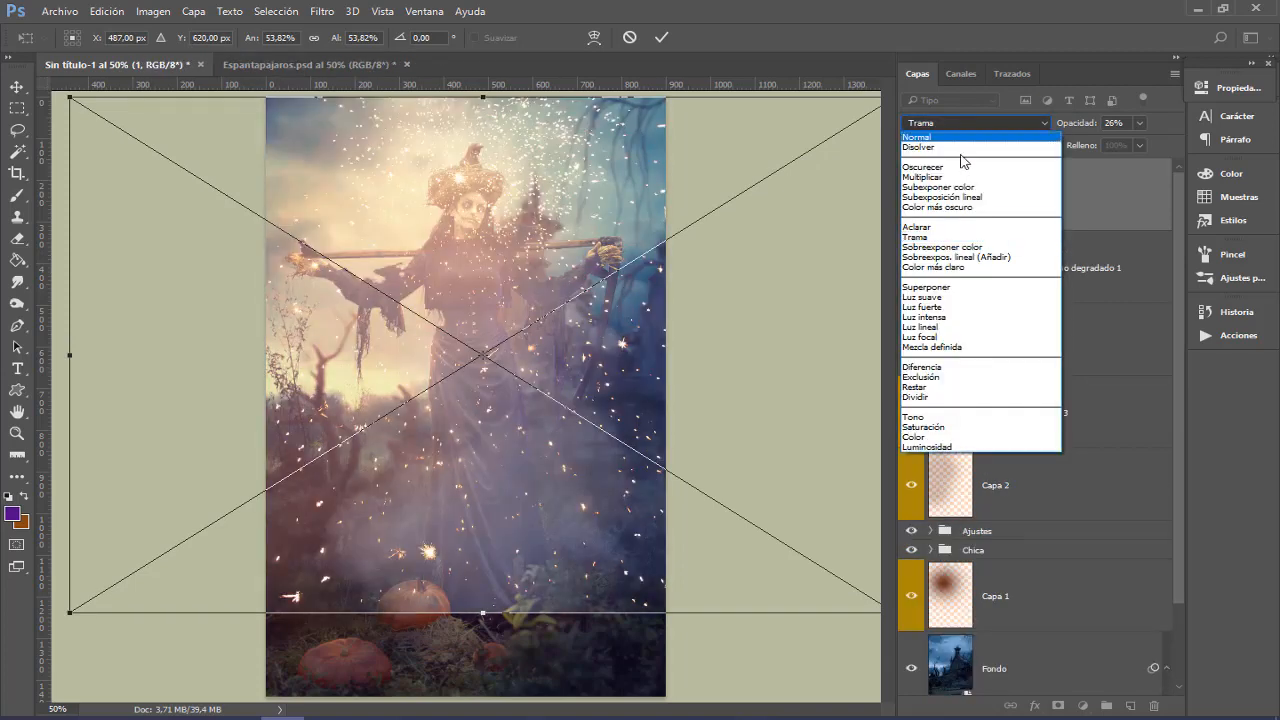
{"action": "left_click", "coordinate": [932, 290]}
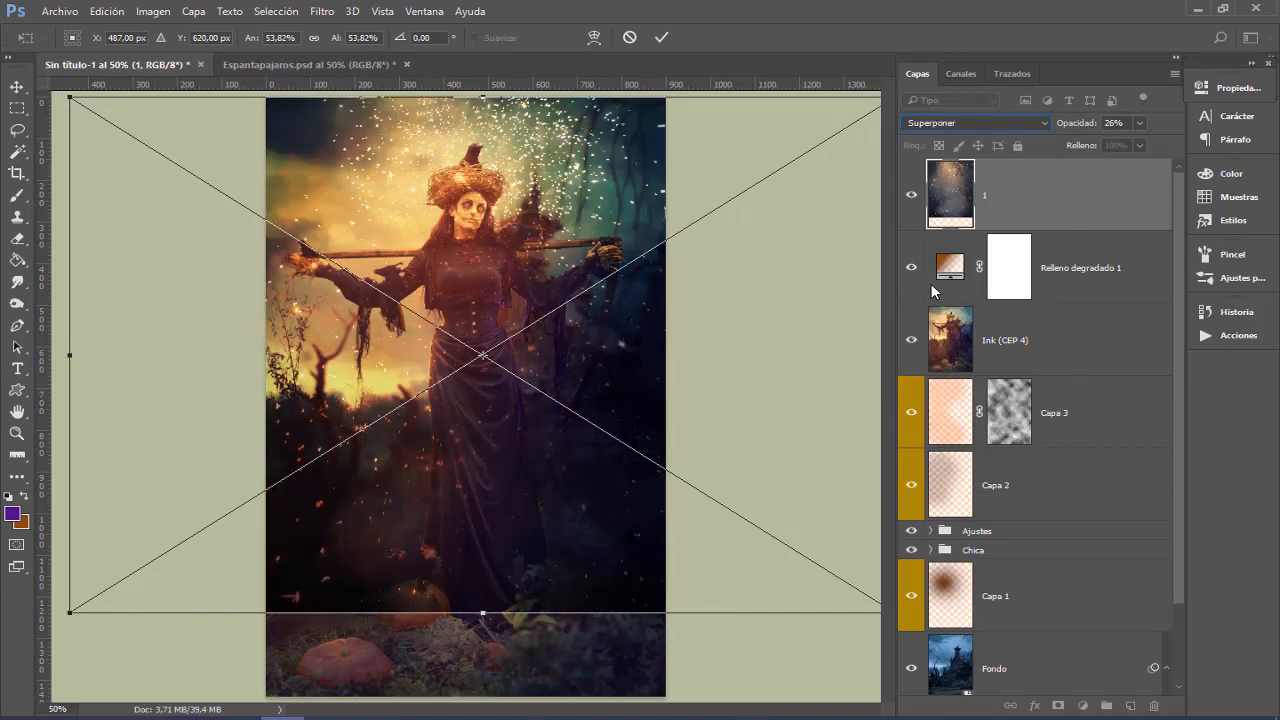
{"action": "left_click", "coordinate": [940, 124]}
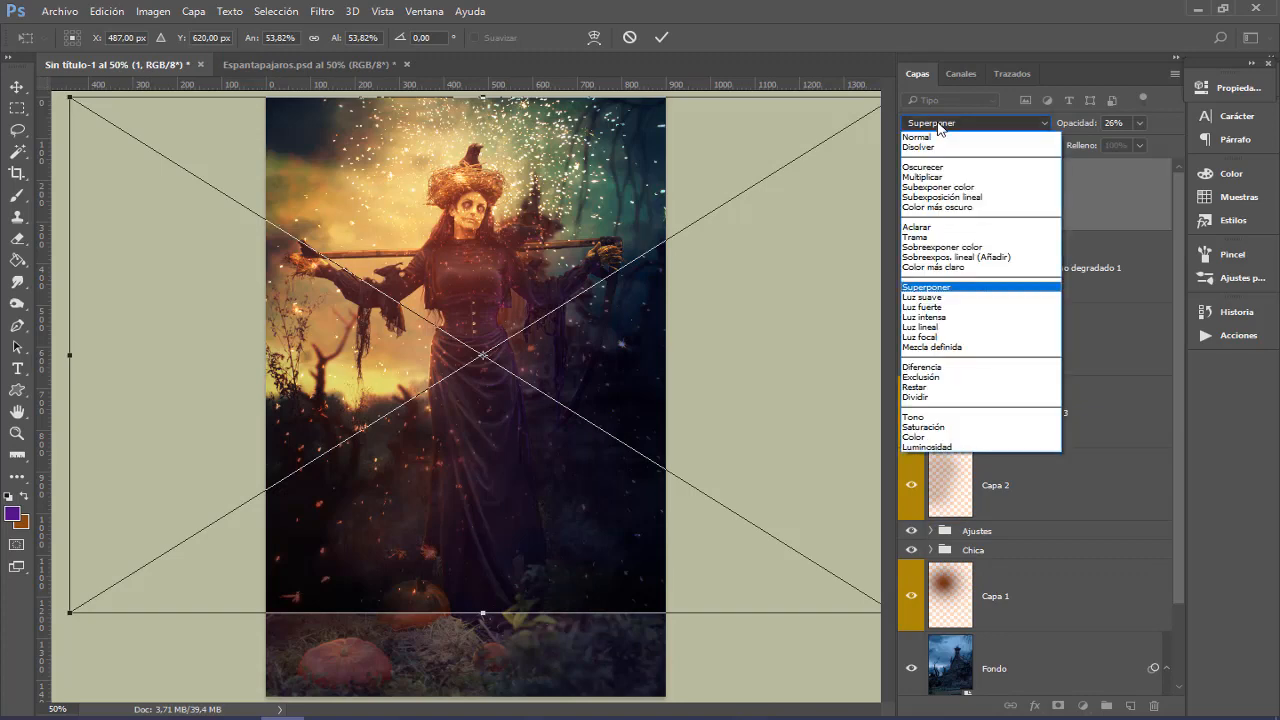
{"action": "left_click", "coordinate": [916, 237]}
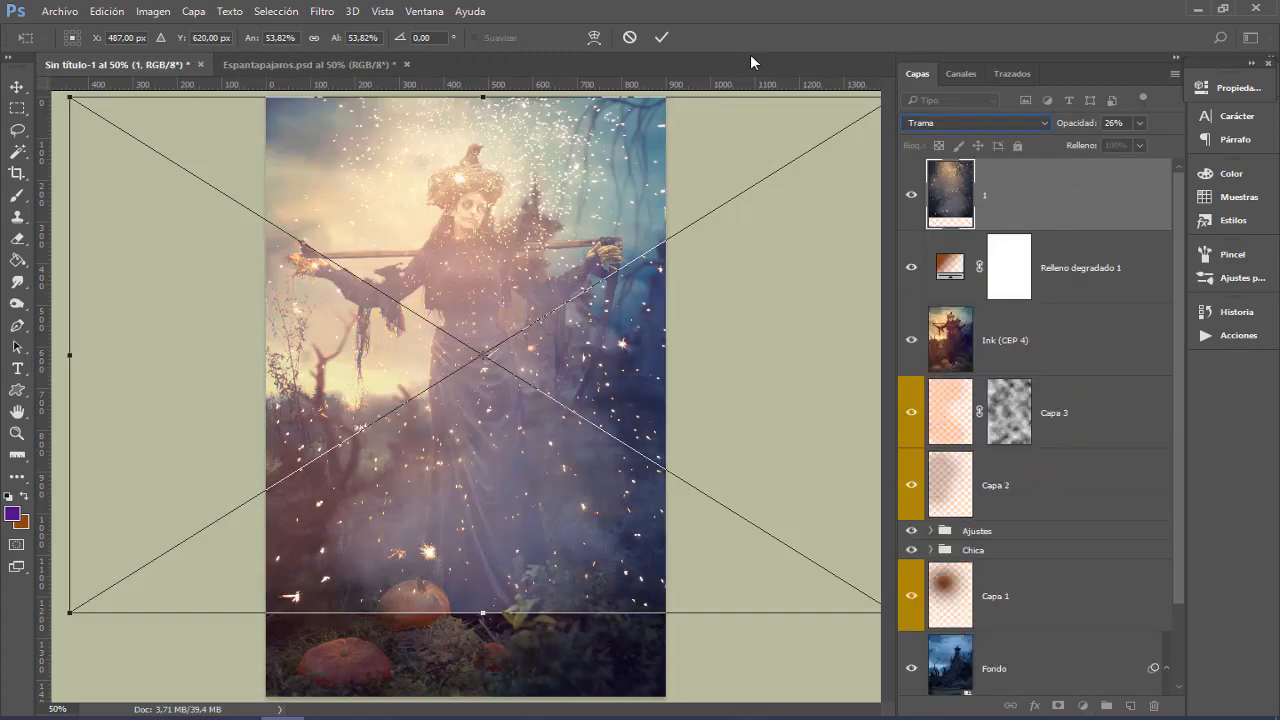
{"action": "key", "text": "Return"}
{"action": "key", "text": "b"}
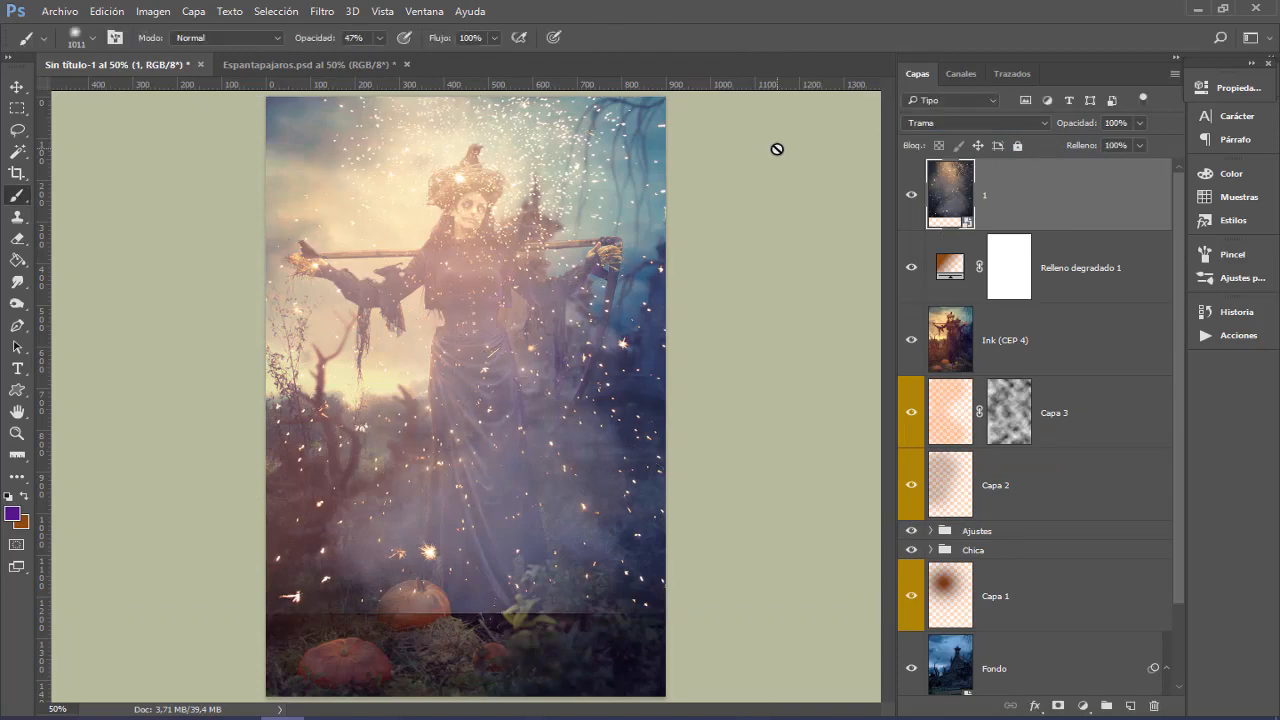
Step: Apply a Levels adjustment to layer 1 with the black input level set to 61
{"action": "key", "text": "ctrl+l"}
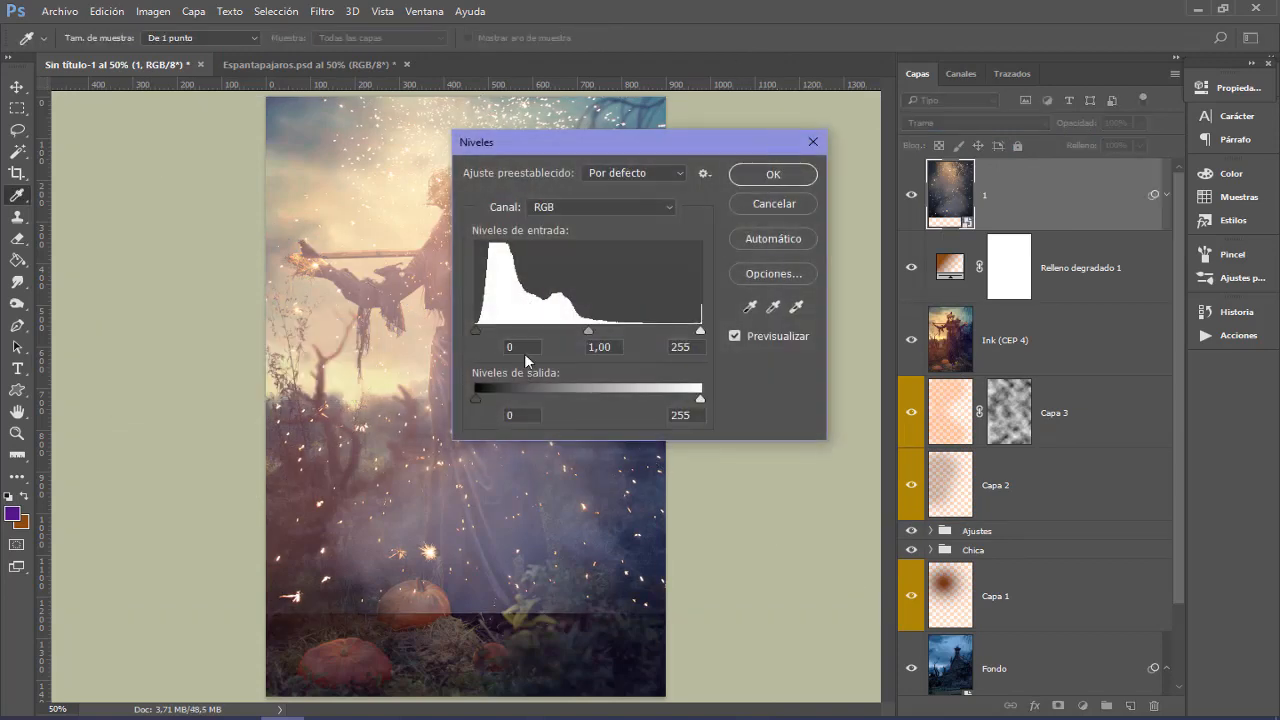
{"action": "left_click_drag", "start_coordinate": [476, 333], "coordinate": [529, 347]}
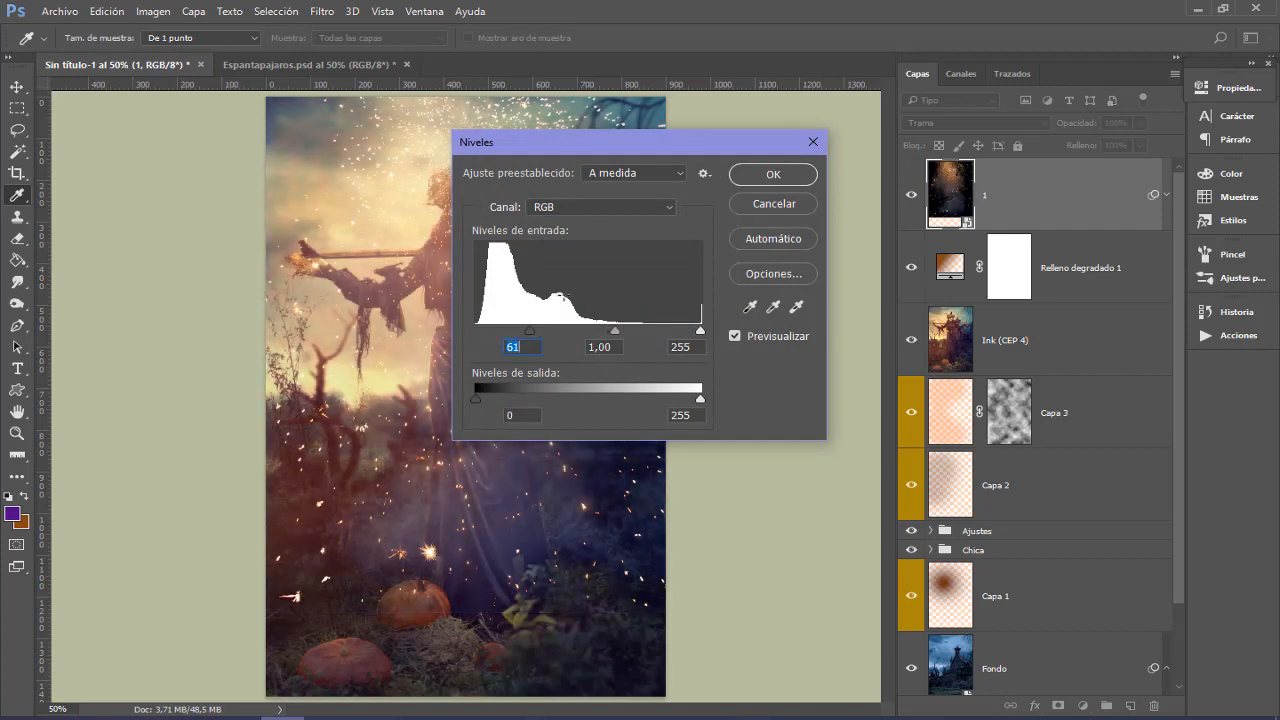
{"action": "left_click", "coordinate": [766, 180]}
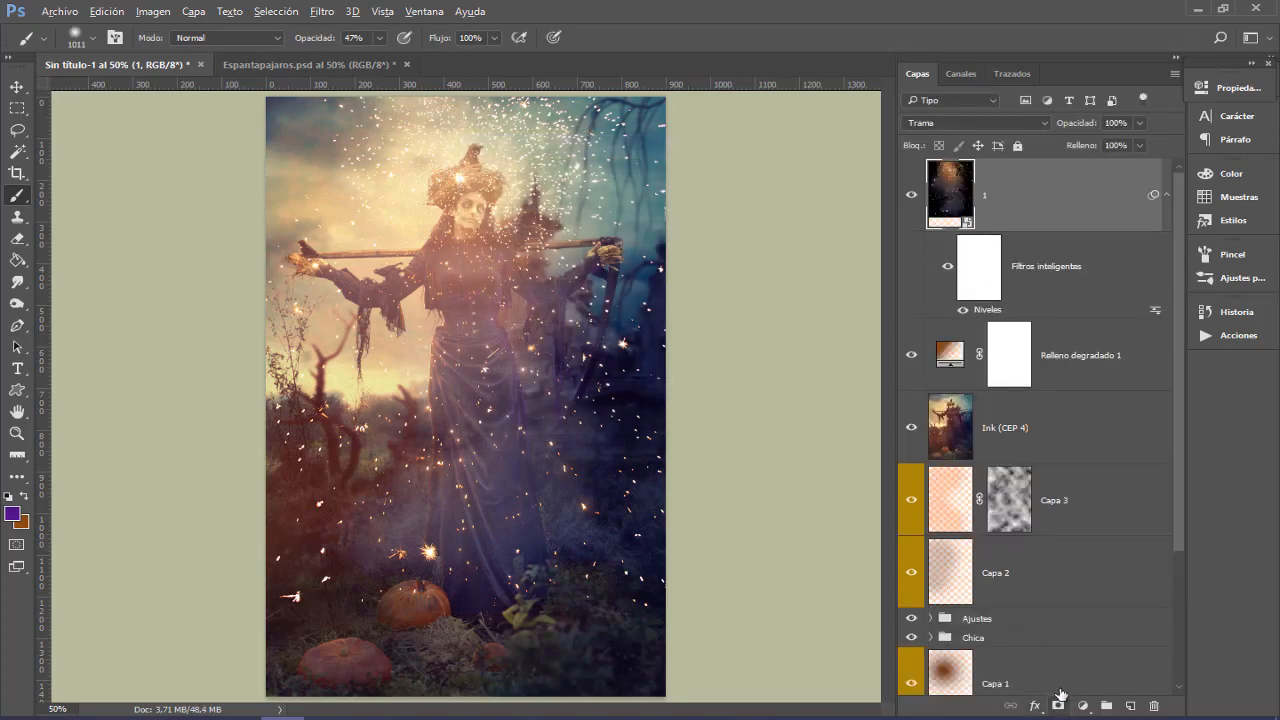
Step: Add a black layer mask to layer 1 and reveal the sparks around the sky with large soft white strokes
{"action": "left_click", "coordinate": [1058, 708], "text": "alt"}
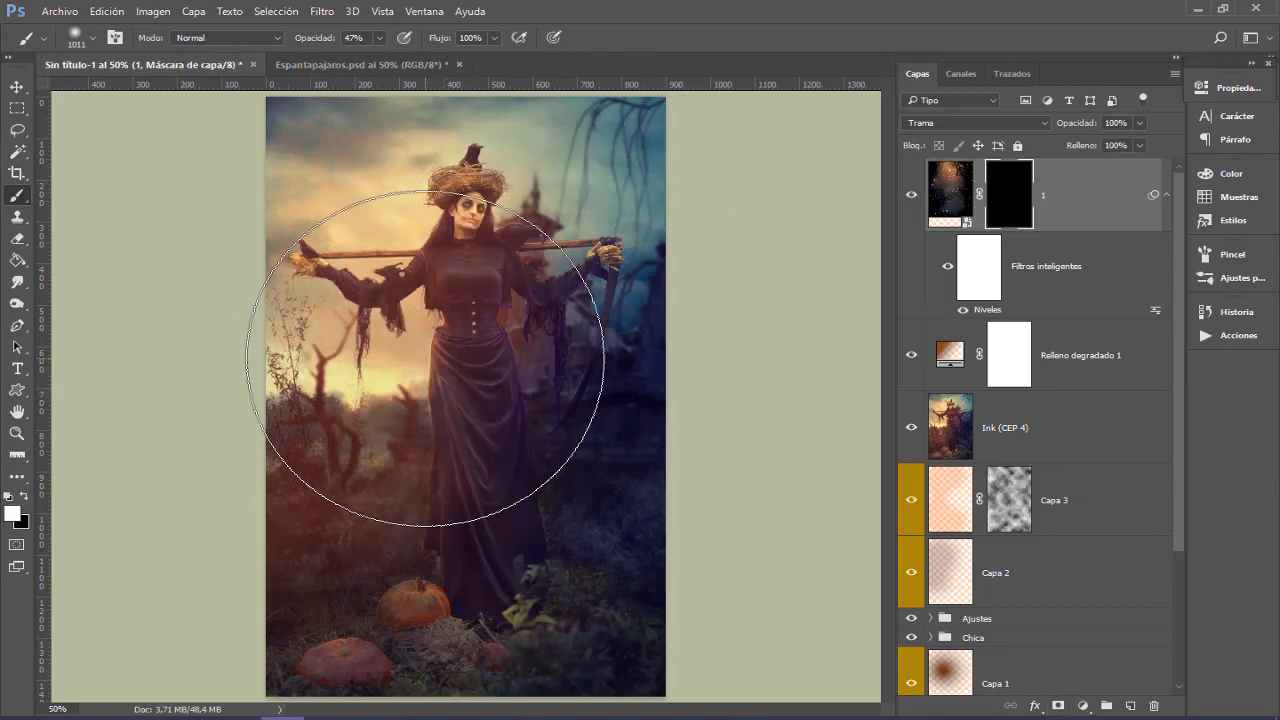
{"action": "left_click_drag", "start_coordinate": [424, 313], "coordinate": [292, 320]}
{"action": "mouse_move", "coordinate": [336, 182]}
{"action": "left_mouse_down"}
{"action": "mouse_move", "coordinate": [355, 172]}
{"action": "mouse_move", "coordinate": [317, 180]}
{"action": "mouse_move", "coordinate": [313, 198]}
{"action": "left_mouse_up"}
{"action": "mouse_move", "coordinate": [352, 345]}
{"action": "left_mouse_down"}
{"action": "mouse_move", "coordinate": [326, 345]}
{"action": "mouse_move", "coordinate": [586, 109]}
{"action": "mouse_move", "coordinate": [543, 80]}
{"action": "mouse_move", "coordinate": [700, 243]}
{"action": "mouse_move", "coordinate": [673, 318]}
{"action": "left_mouse_up"}
Step: Paint black at 47% opacity on layer 1's mask to hide sparks over the scarecrow's head, arms and scythe, using a 151 px brush
{"action": "key", "text": "x"}
{"action": "left_click_drag", "start_coordinate": [586, 257], "coordinate": [530, 245]}
{"action": "mouse_move", "coordinate": [513, 200]}
{"action": "left_mouse_down"}
{"action": "mouse_move", "coordinate": [518, 235]}
{"action": "mouse_move", "coordinate": [470, 170]}
{"action": "mouse_move", "coordinate": [471, 195]}
{"action": "mouse_move", "coordinate": [386, 158]}
{"action": "left_mouse_up"}
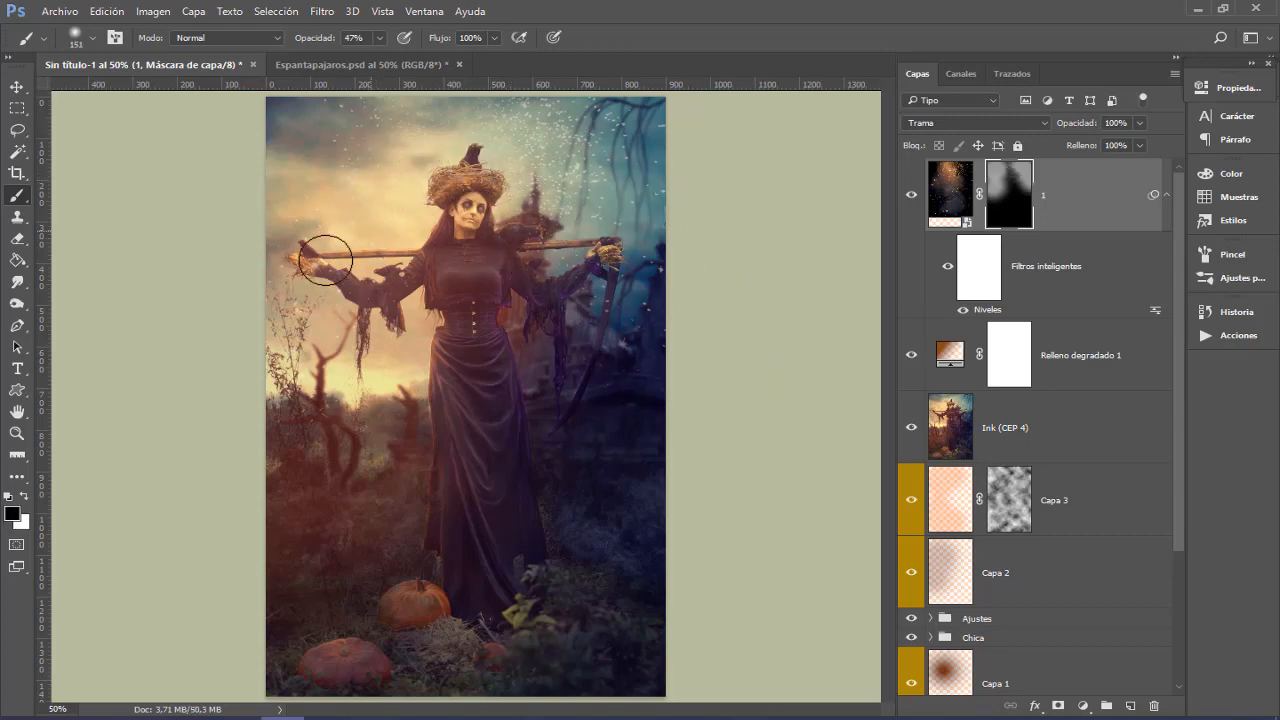
{"action": "mouse_move", "coordinate": [361, 291]}
{"action": "left_mouse_down"}
{"action": "mouse_move", "coordinate": [332, 280]}
{"action": "mouse_move", "coordinate": [390, 286]}
{"action": "left_mouse_up"}
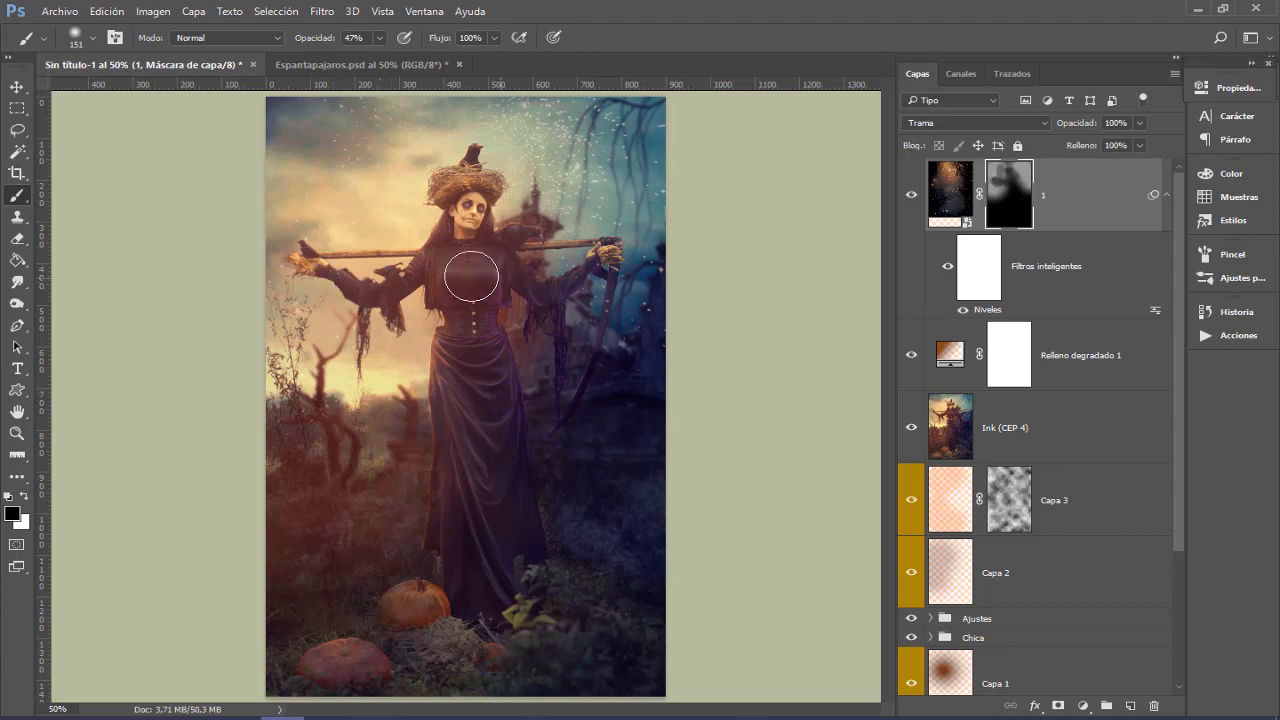
{"action": "mouse_move", "coordinate": [604, 256]}
{"action": "left_mouse_down"}
{"action": "mouse_move", "coordinate": [619, 315]}
{"action": "mouse_move", "coordinate": [660, 297]}
{"action": "mouse_move", "coordinate": [601, 265]}
{"action": "mouse_move", "coordinate": [570, 80]}
{"action": "mouse_move", "coordinate": [585, 130]}
{"action": "mouse_move", "coordinate": [617, 106]}
{"action": "mouse_move", "coordinate": [655, 173]}
{"action": "mouse_move", "coordinate": [678, 155]}
{"action": "mouse_move", "coordinate": [644, 143]}
{"action": "mouse_move", "coordinate": [602, 215]}
{"action": "mouse_move", "coordinate": [575, 134]}
{"action": "left_mouse_up"}
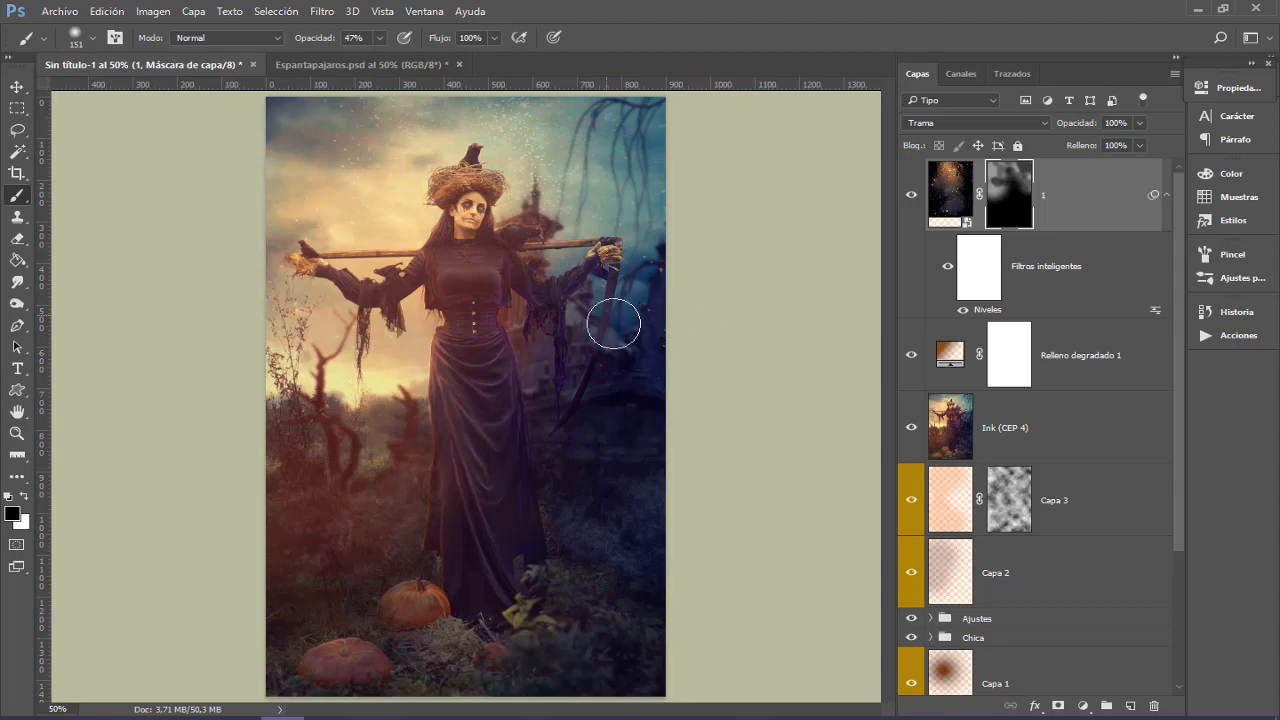
Step: Place 2.jpg as an embedded element, enlarge it beyond the canvas width and move it over the upper half of the image
{"action": "left_click", "coordinate": [60, 11]}
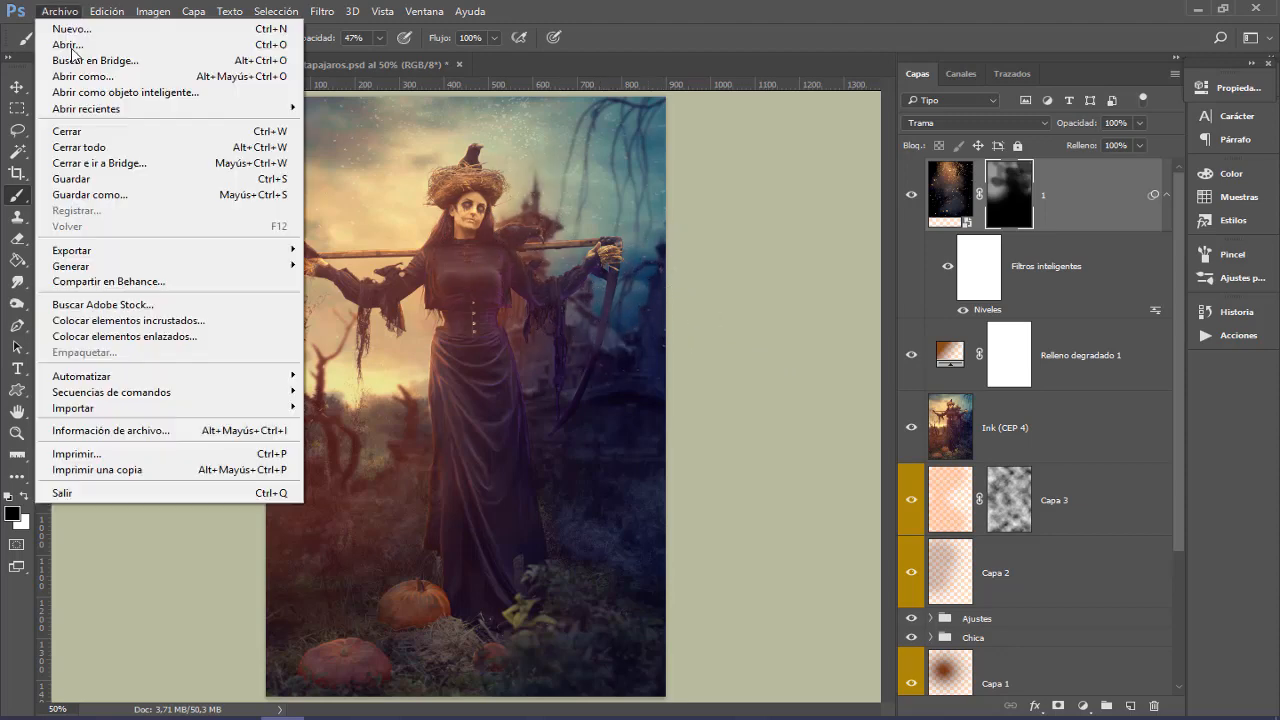
{"action": "left_click", "coordinate": [122, 320]}
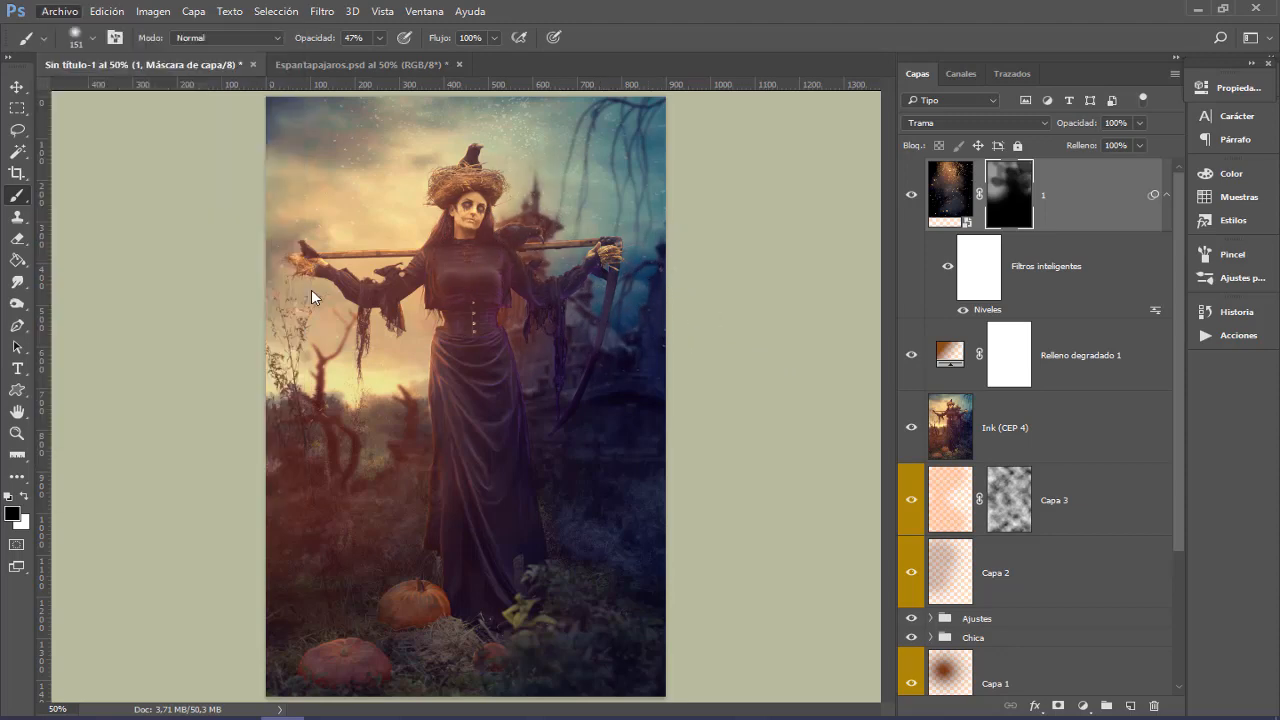
{"action": "left_click", "coordinate": [299, 155]}
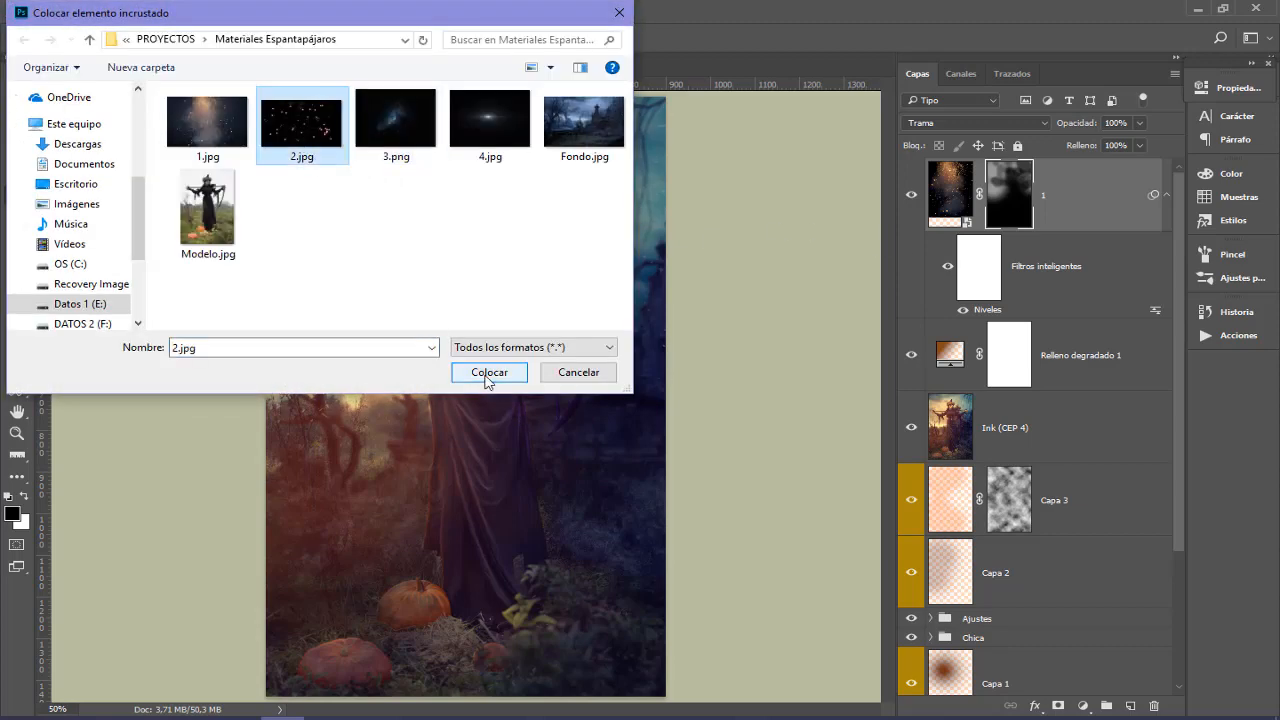
{"action": "left_click", "coordinate": [487, 373]}
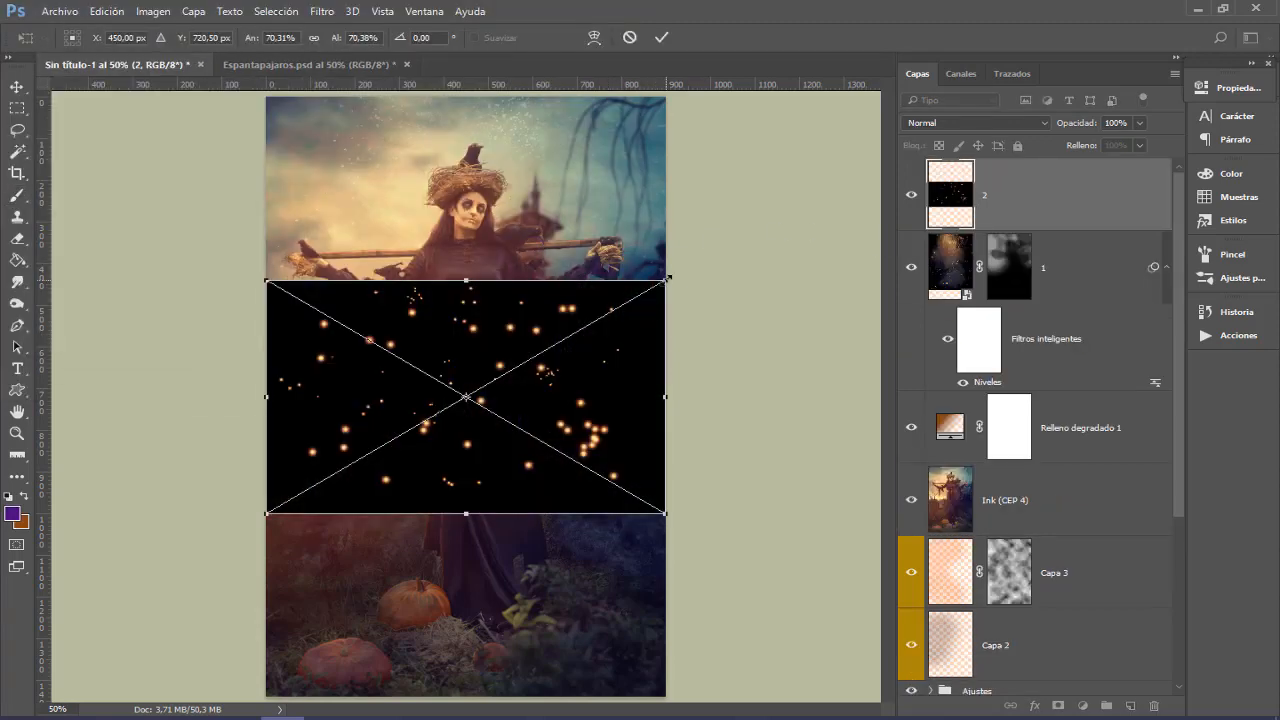
{"action": "left_click_drag", "start_coordinate": [668, 279], "coordinate": [737, 243]}
{"action": "mouse_move", "coordinate": [567, 297]}
{"action": "left_mouse_down"}
{"action": "mouse_move", "coordinate": [578, 165]}
{"action": "mouse_move", "coordinate": [578, 181]}
{"action": "left_mouse_up"}
{"action": "key", "text": "Return"}
{"action": "key", "text": "b"}
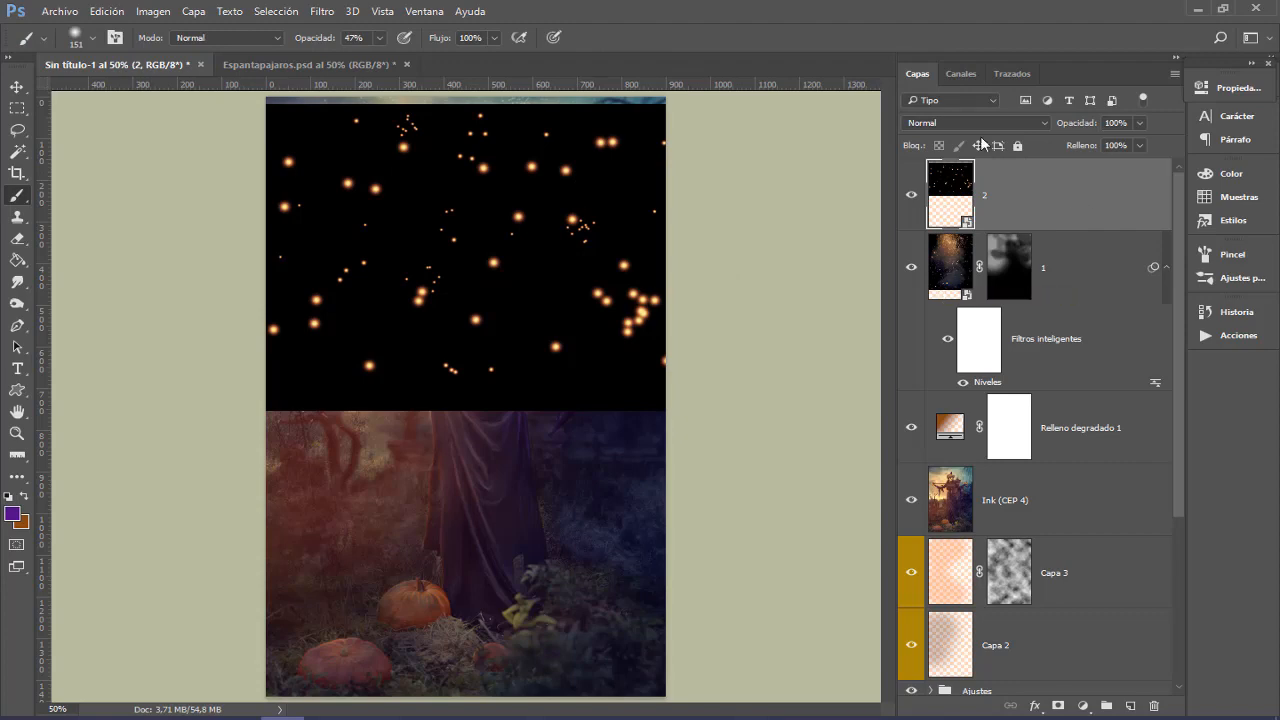
Step: Blend layer 2 as Trama and apply a Gaussian blur with a 4.6 px radius
{"action": "left_click", "coordinate": [933, 124]}
{"action": "left_click", "coordinate": [934, 240]}
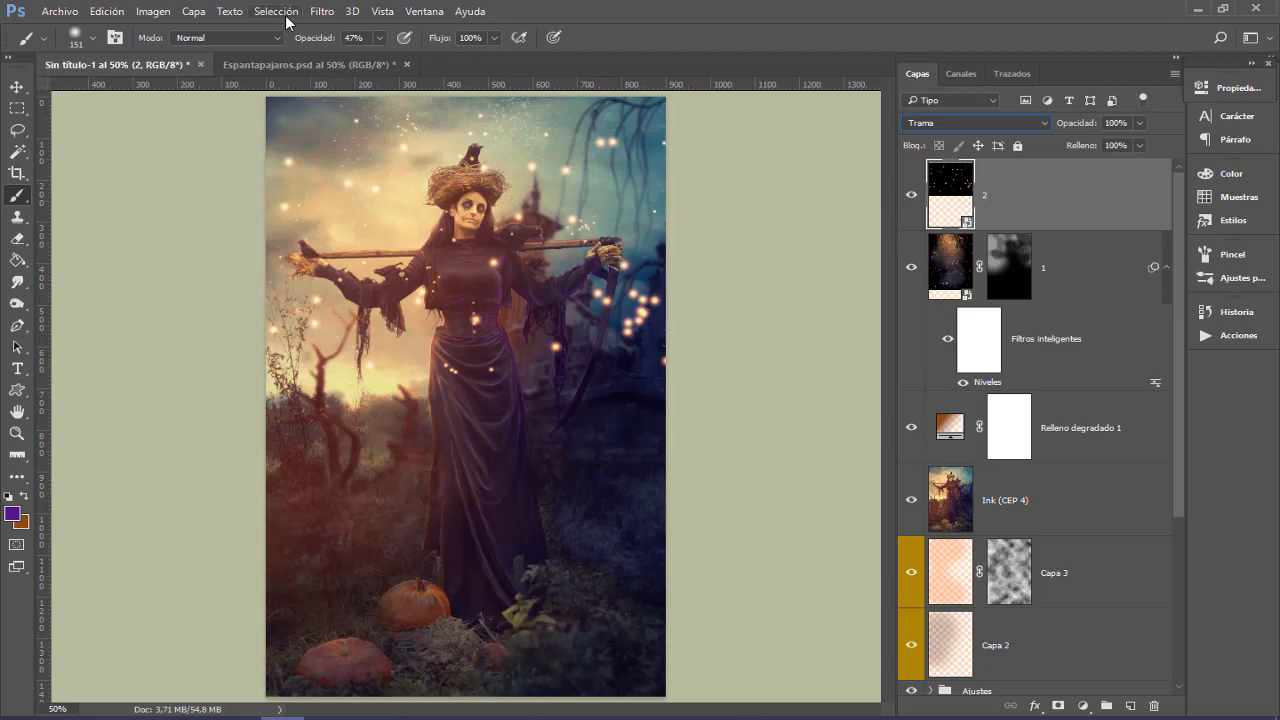
{"action": "left_click", "coordinate": [321, 11]}
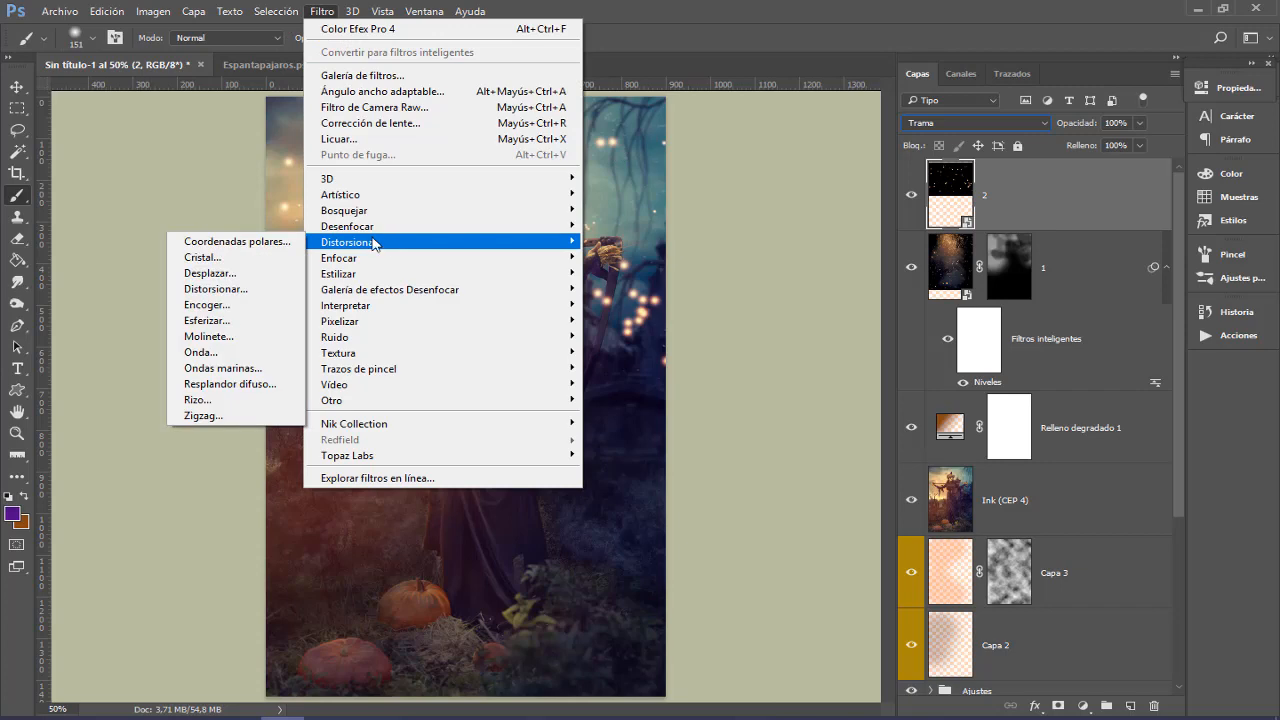
{"action": "mouse_move", "coordinate": [420, 226]}
{"action": "left_click", "coordinate": [243, 343]}
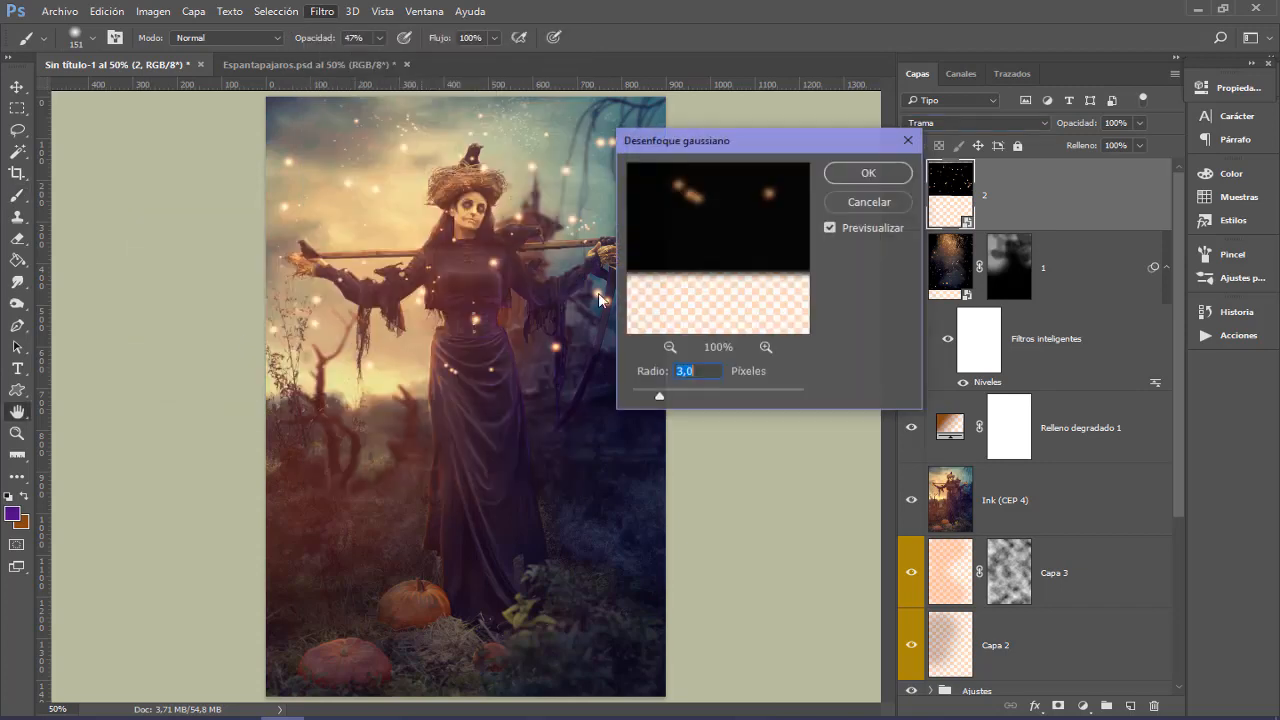
{"action": "left_click_drag", "start_coordinate": [661, 394], "coordinate": [676, 399]}
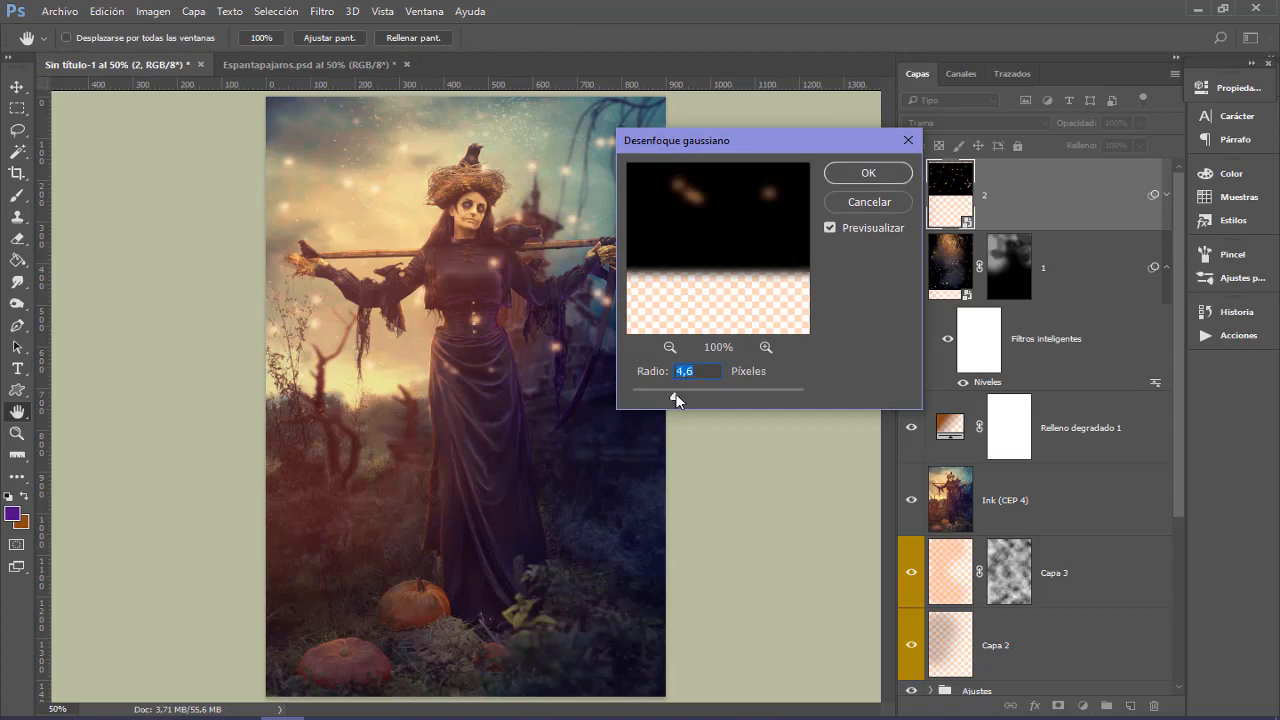
{"action": "left_click", "coordinate": [860, 174]}
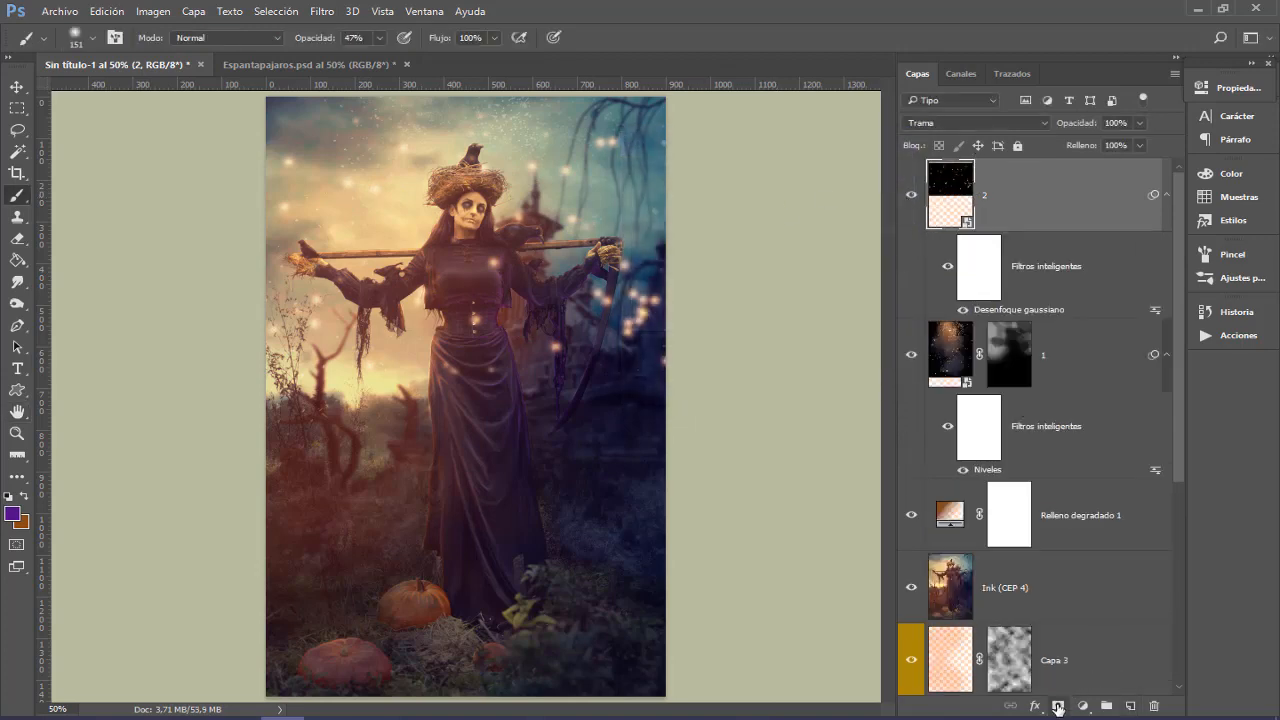
Step: Mask layer 2, paint out the lights over the figure and middle area in black, and compare with the layer hidden
{"action": "left_click", "coordinate": [1058, 706]}
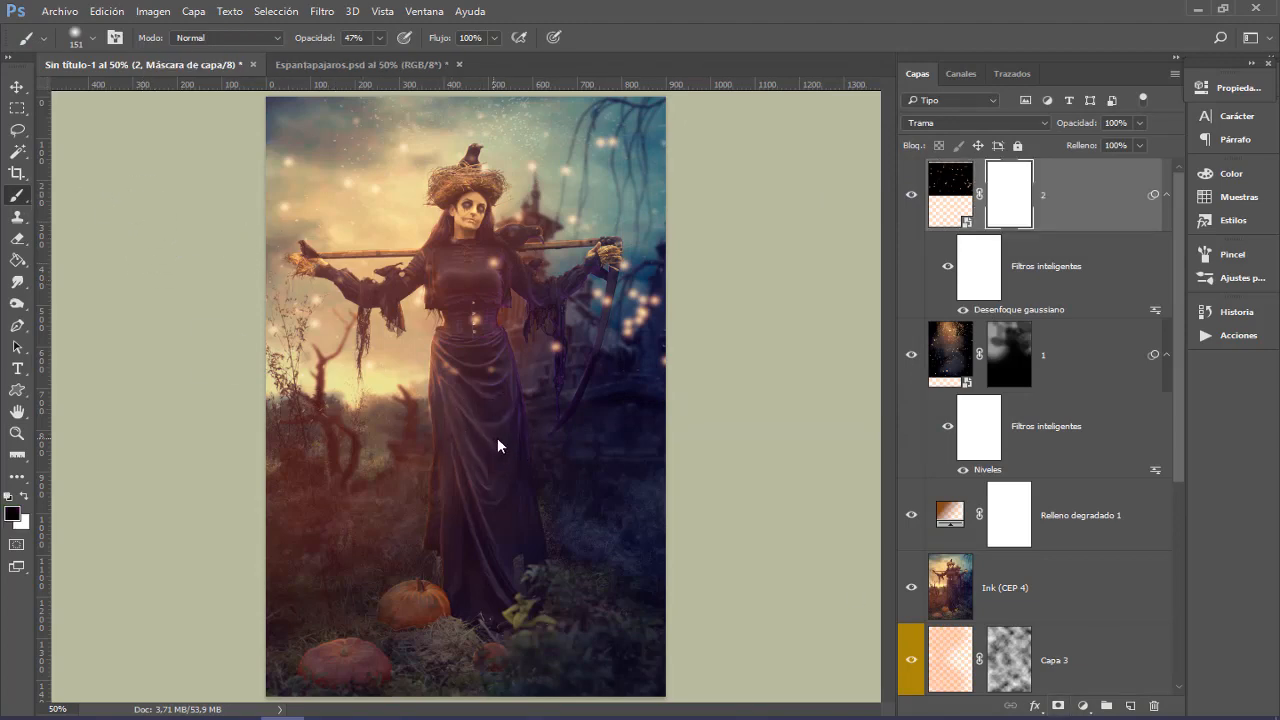
{"action": "left_click_drag", "start_coordinate": [497, 446], "coordinate": [540, 446]}
{"action": "mouse_move", "coordinate": [476, 361]}
{"action": "left_mouse_down"}
{"action": "mouse_move", "coordinate": [485, 281]}
{"action": "mouse_move", "coordinate": [523, 339]}
{"action": "mouse_move", "coordinate": [566, 355]}
{"action": "mouse_move", "coordinate": [626, 338]}
{"action": "mouse_move", "coordinate": [623, 321]}
{"action": "mouse_move", "coordinate": [566, 340]}
{"action": "mouse_move", "coordinate": [681, 275]}
{"action": "mouse_move", "coordinate": [590, 325]}
{"action": "mouse_move", "coordinate": [643, 294]}
{"action": "left_mouse_up"}
{"action": "mouse_move", "coordinate": [318, 334]}
{"action": "left_mouse_down"}
{"action": "mouse_move", "coordinate": [271, 314]}
{"action": "mouse_move", "coordinate": [410, 335]}
{"action": "mouse_move", "coordinate": [508, 294]}
{"action": "mouse_move", "coordinate": [450, 212]}
{"action": "mouse_move", "coordinate": [470, 206]}
{"action": "left_mouse_up"}
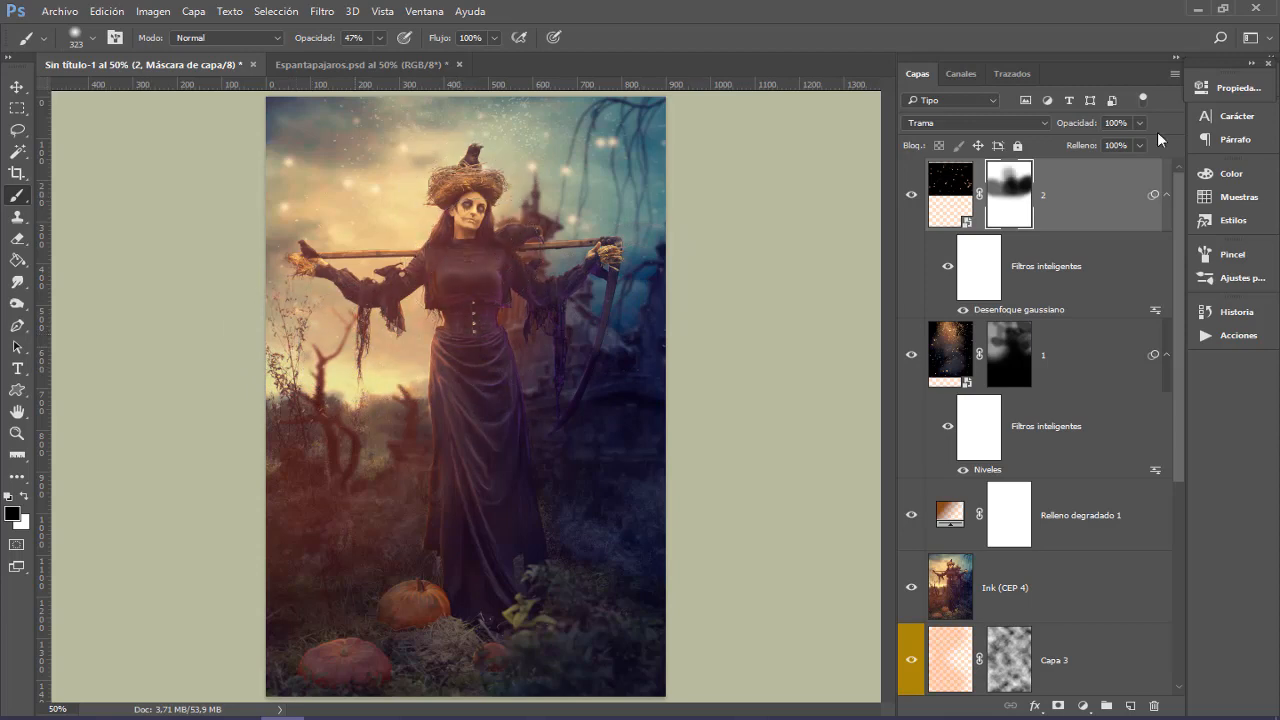
{"action": "left_click", "coordinate": [915, 197]}
{"action": "left_click", "coordinate": [915, 197]}
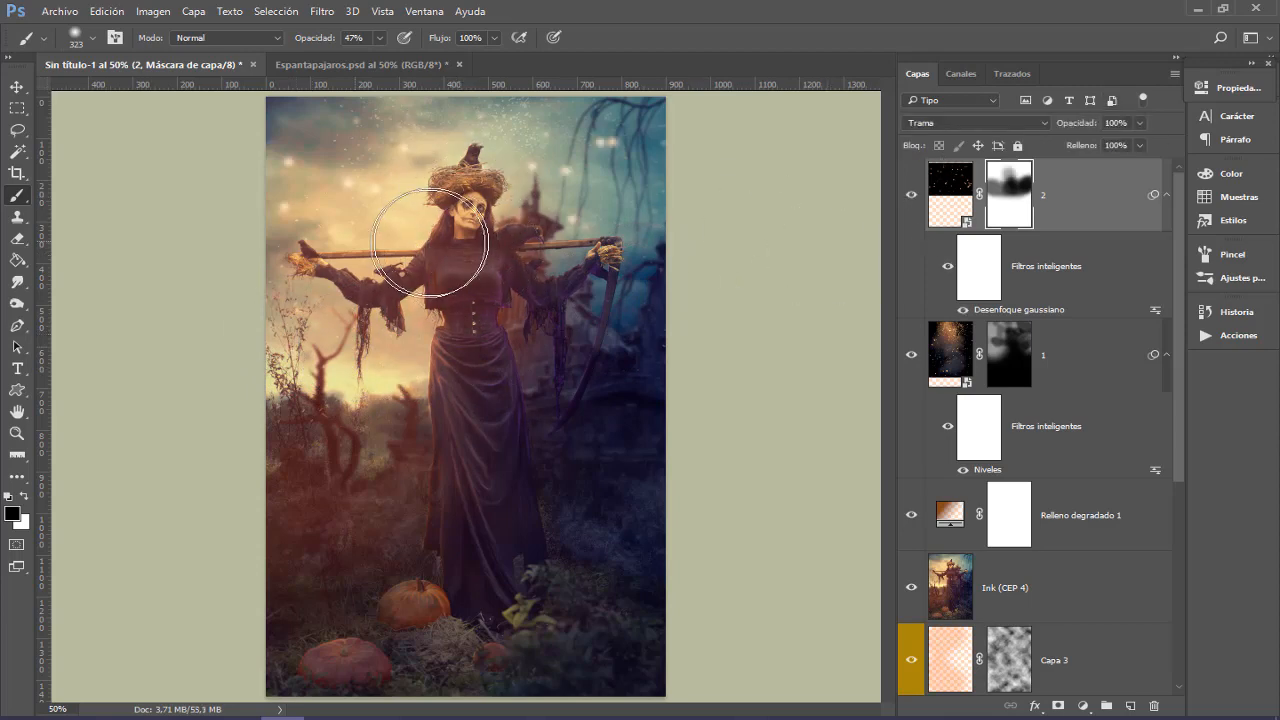
Step: Place 3.png as an embedded element and rotate it about 30° clockwise
{"action": "left_click", "coordinate": [59, 11]}
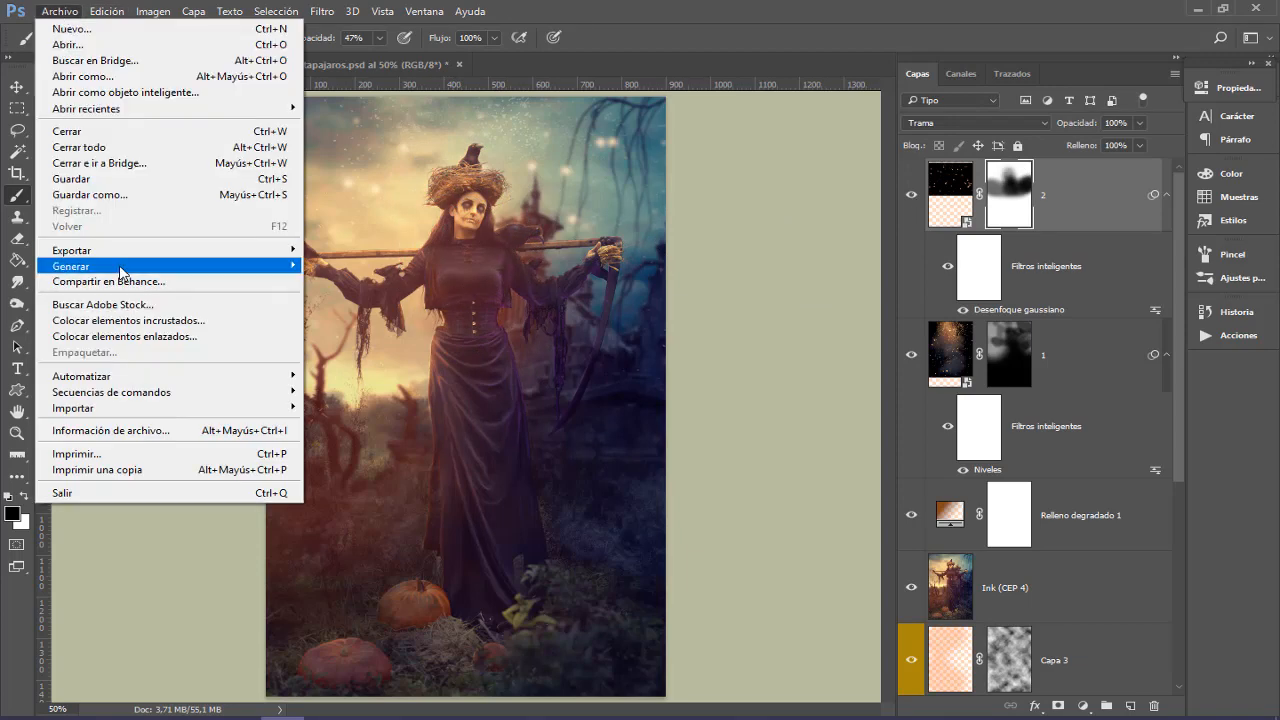
{"action": "left_click", "coordinate": [106, 321]}
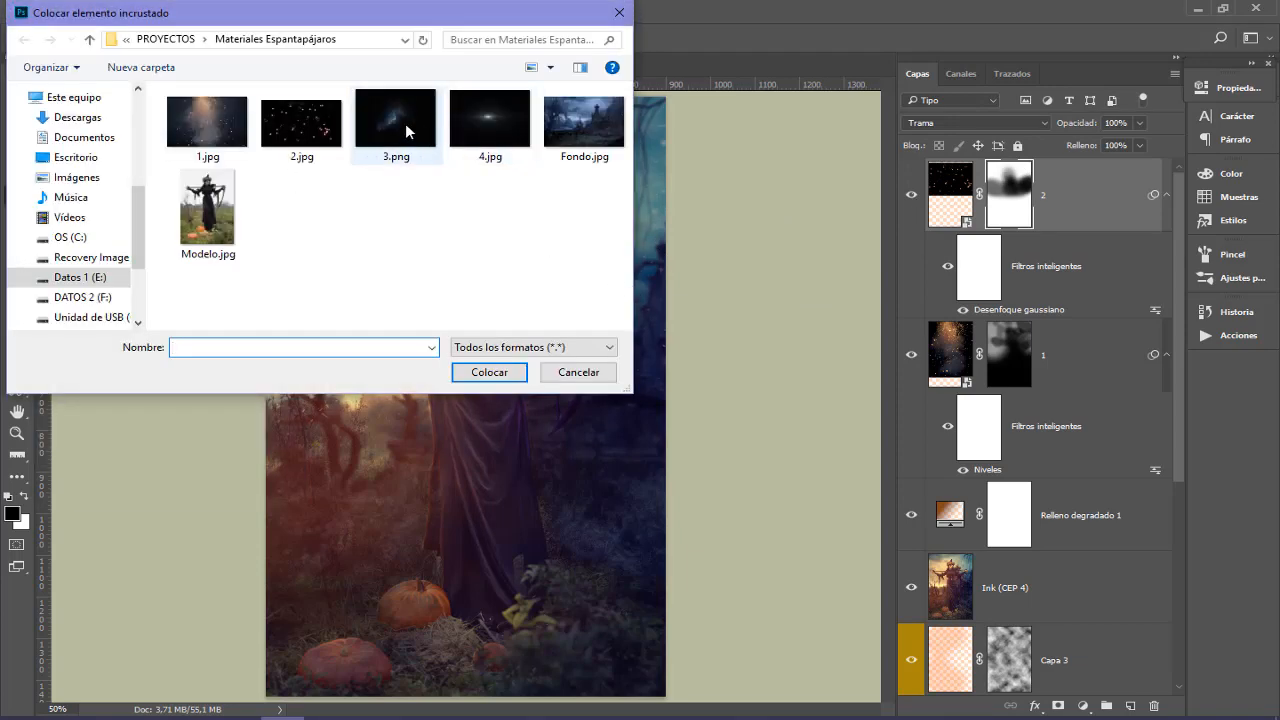
{"action": "left_click", "coordinate": [398, 120]}
{"action": "left_click", "coordinate": [490, 372]}
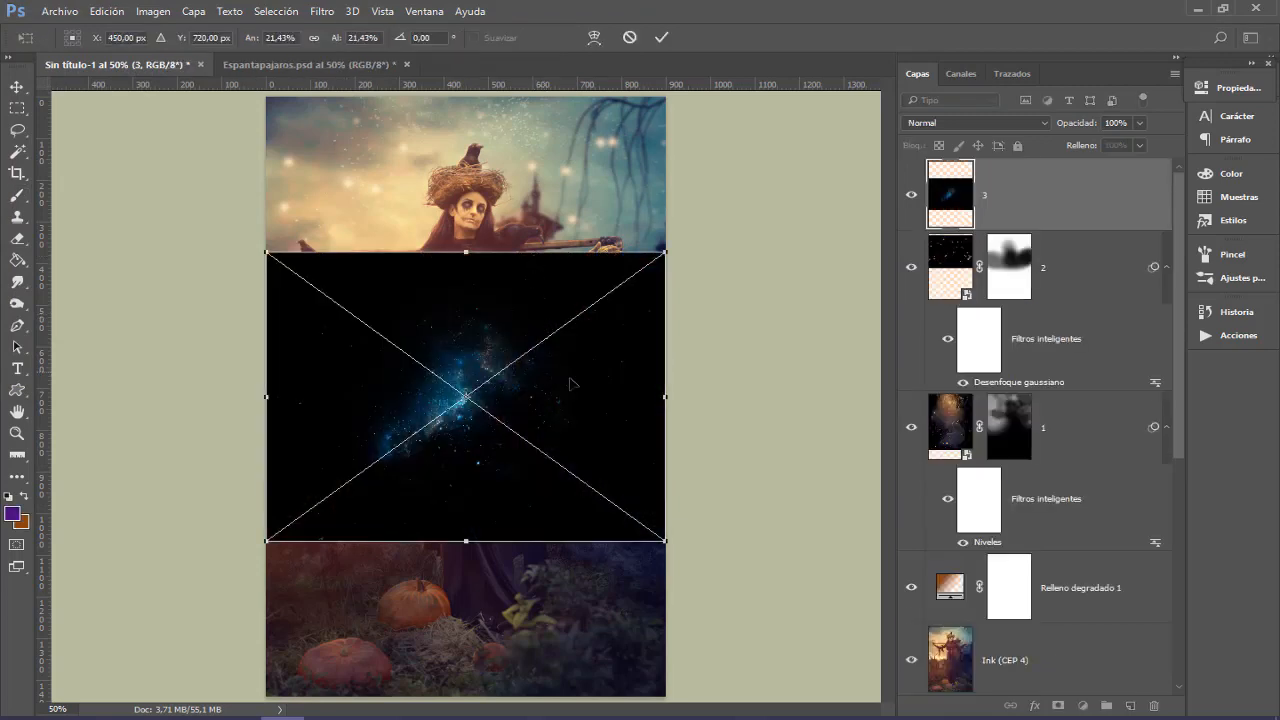
{"action": "left_click_drag", "start_coordinate": [685, 232], "coordinate": [771, 351]}
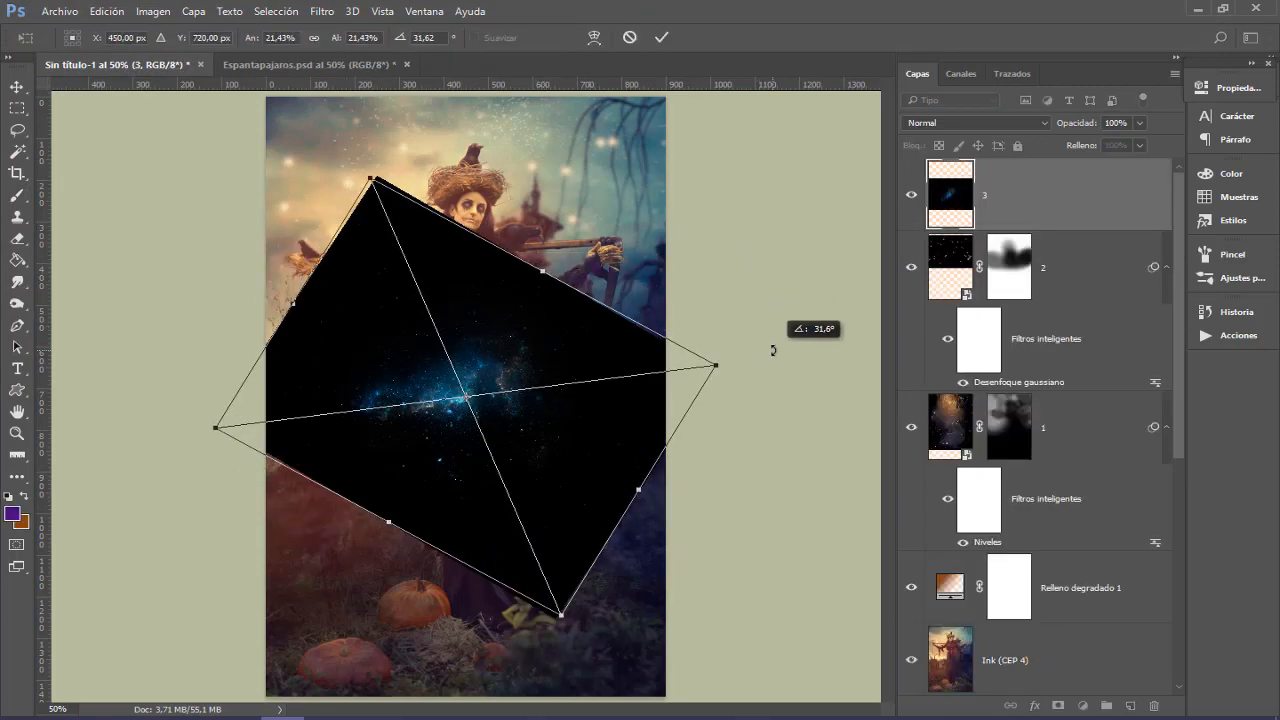
Step: Blend layer 3 as Trama and position its glow over the pumpkins at the scarecrow's feet
{"action": "left_click", "coordinate": [1006, 124]}
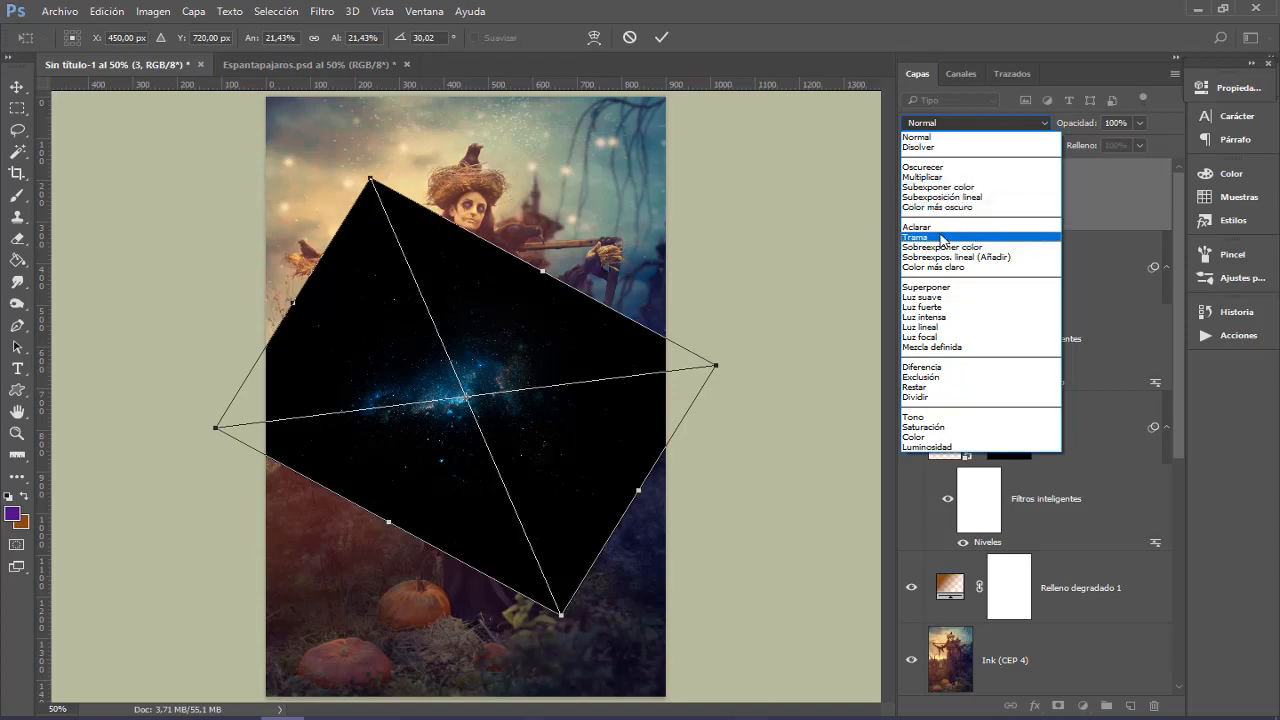
{"action": "left_click", "coordinate": [930, 237]}
{"action": "mouse_move", "coordinate": [519, 452]}
{"action": "left_mouse_down"}
{"action": "mouse_move", "coordinate": [532, 645]}
{"action": "mouse_move", "coordinate": [522, 662]}
{"action": "left_mouse_up"}
{"action": "key", "text": "Return"}
{"action": "key", "text": "b"}
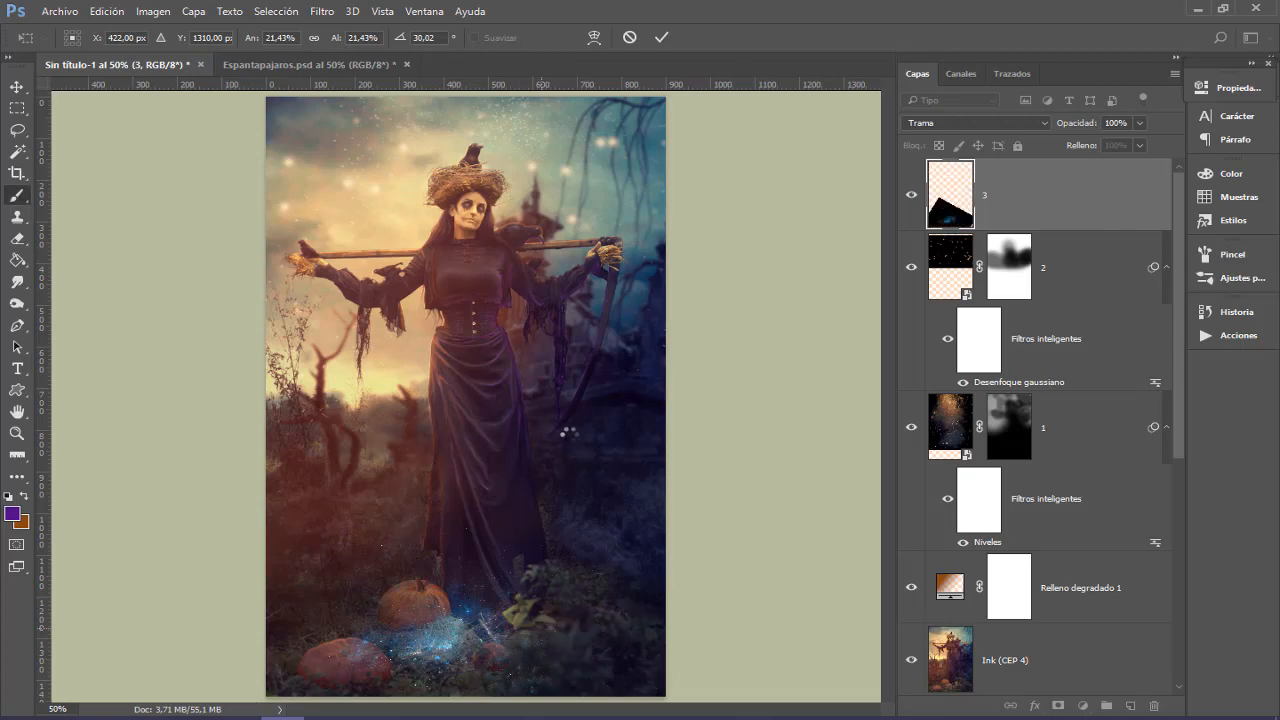
Step: Turn layer 3's blue sparks orange with a Tono/saturación adjustment of hue -180 and saturation +19
{"action": "key", "text": "ctrl+u"}
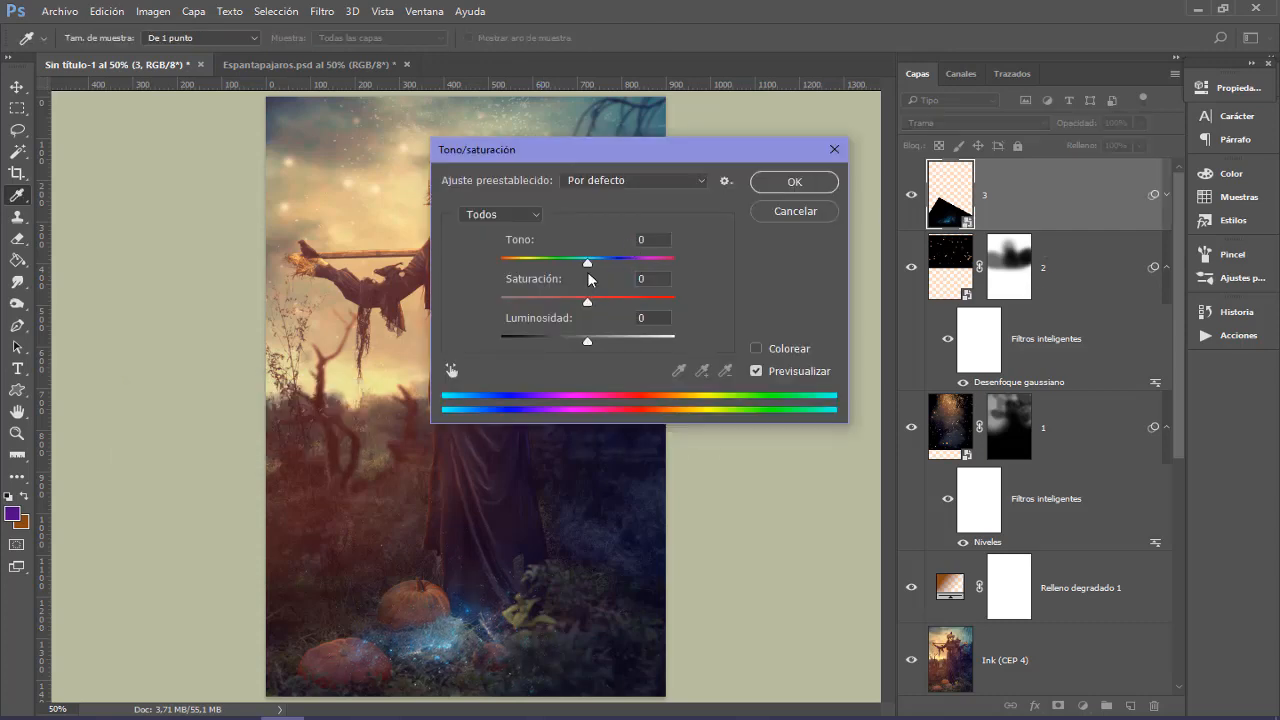
{"action": "left_click", "coordinate": [587, 263]}
{"action": "left_click_drag", "start_coordinate": [594, 266], "coordinate": [491, 269]}
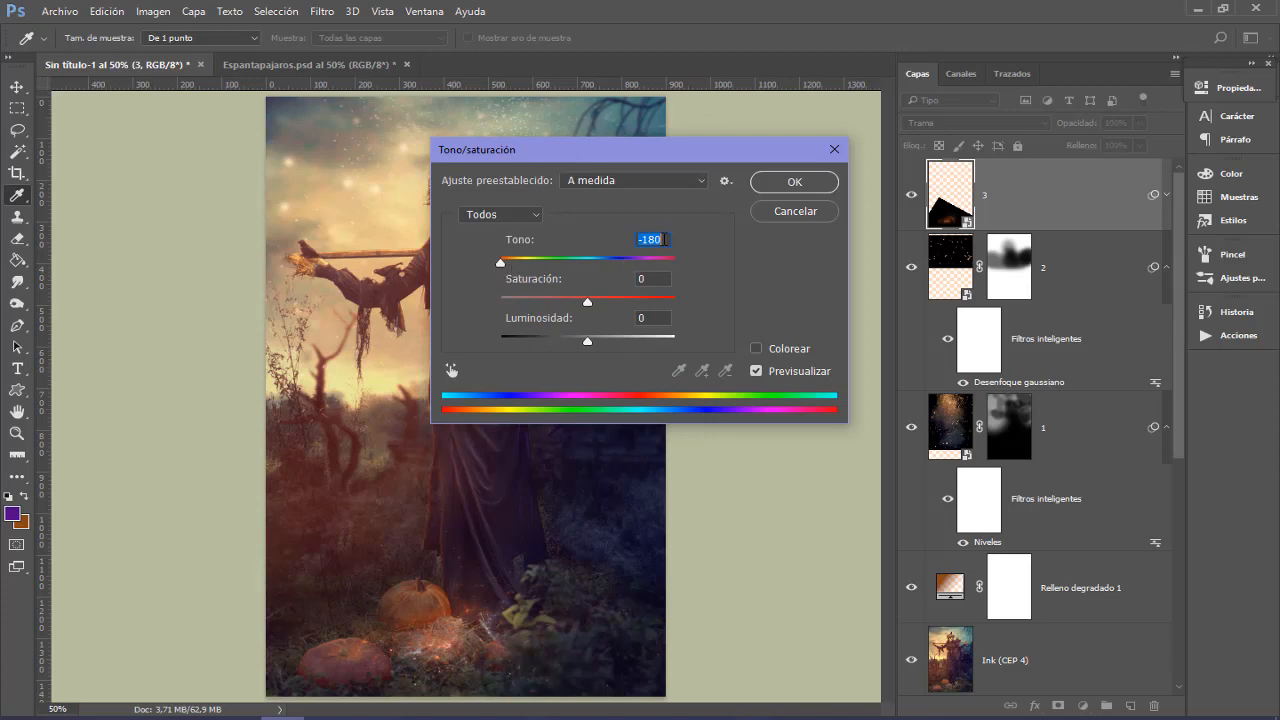
{"action": "left_click_drag", "start_coordinate": [588, 305], "coordinate": [604, 301]}
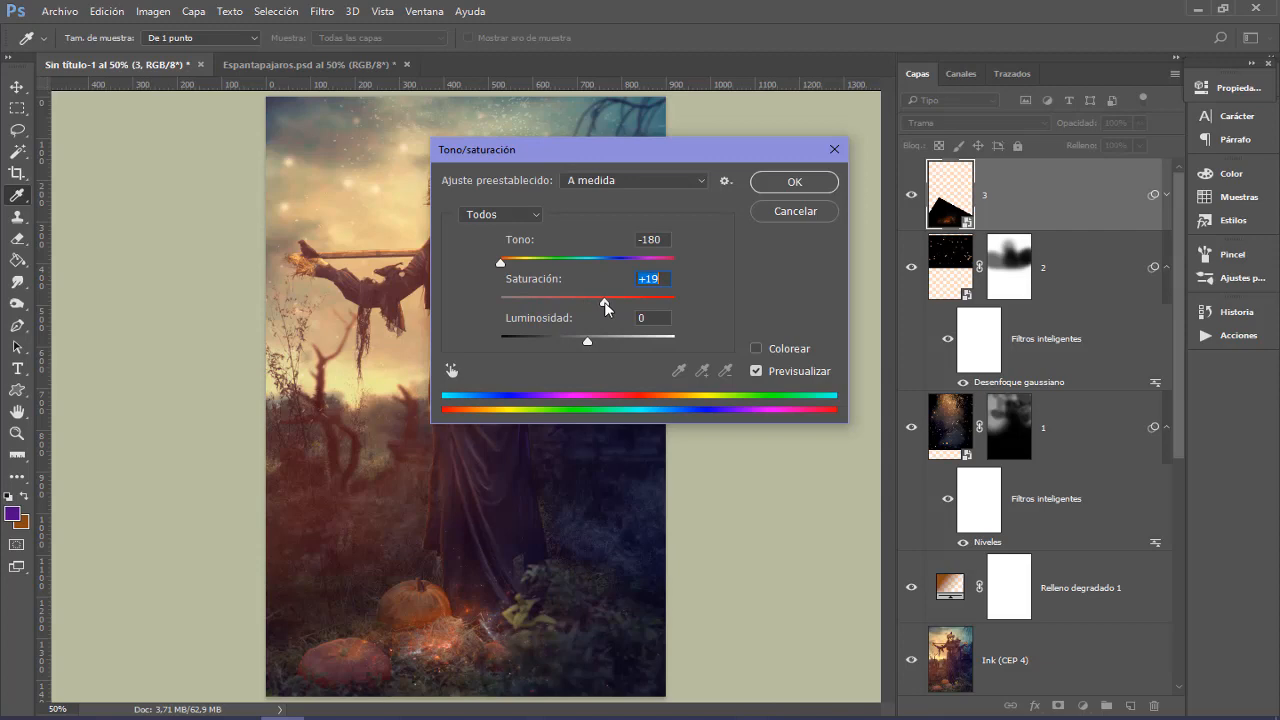
{"action": "left_click", "coordinate": [797, 186]}
{"action": "key", "text": "b"}
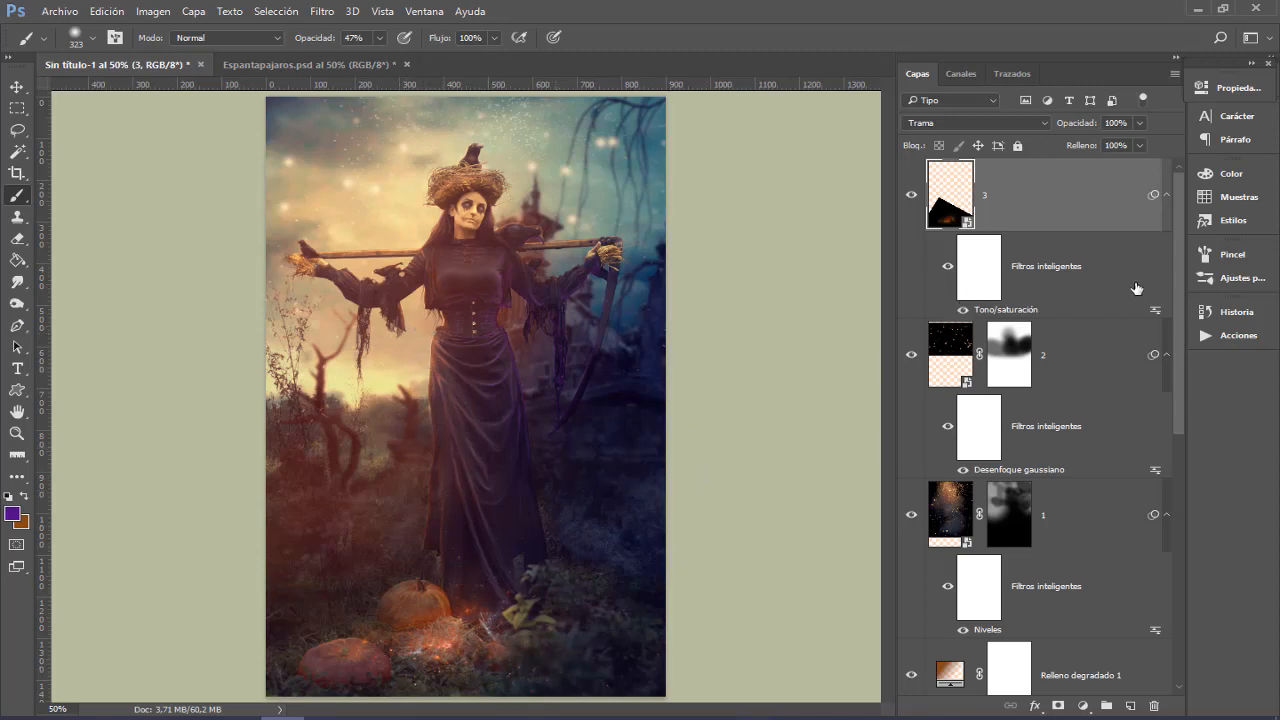
Step: Place 4.jpg as an embedded element and rotate it about 110° so the flare follows the scythe blade
{"action": "left_click", "coordinate": [58, 12]}
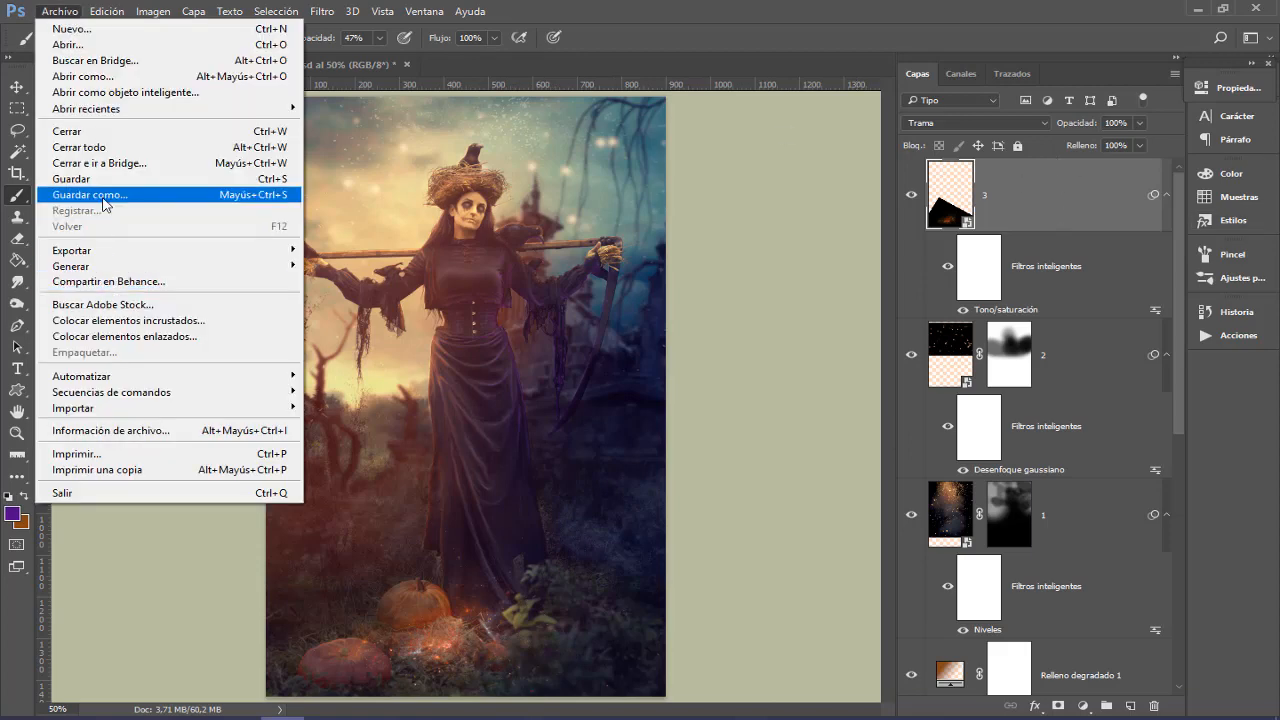
{"action": "left_click", "coordinate": [117, 322]}
{"action": "left_click", "coordinate": [495, 130]}
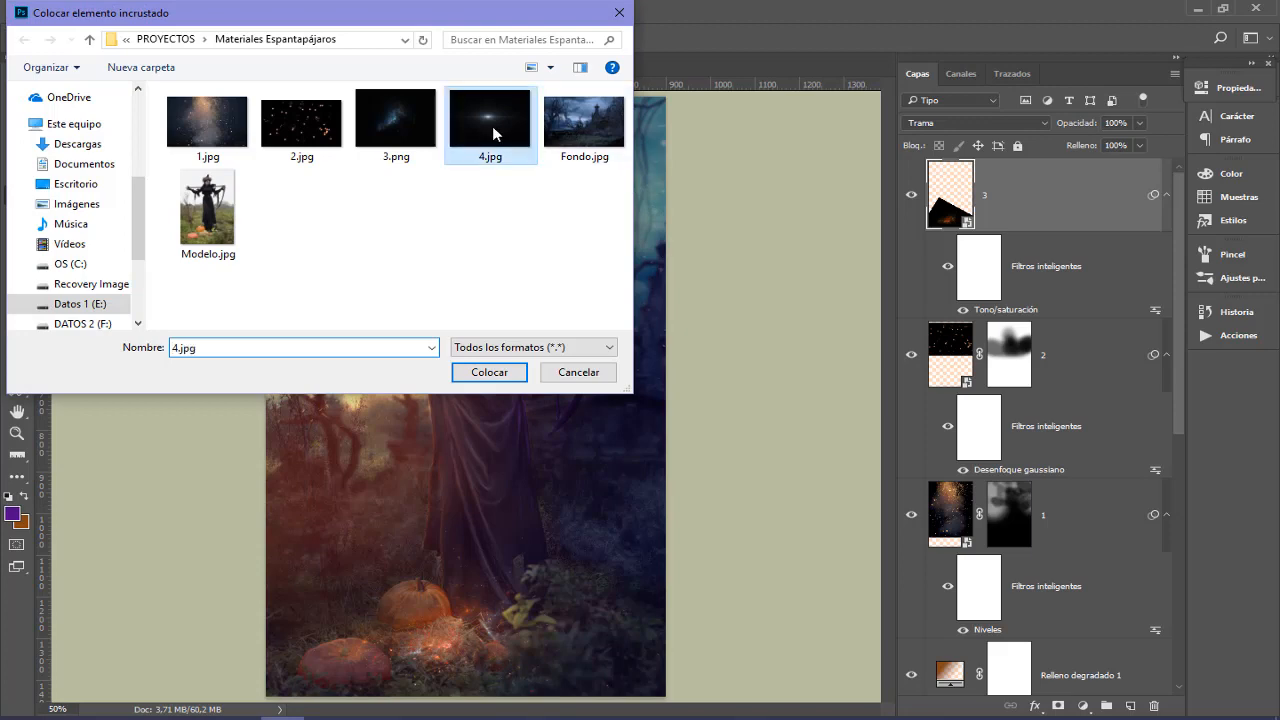
{"action": "left_click", "coordinate": [493, 373]}
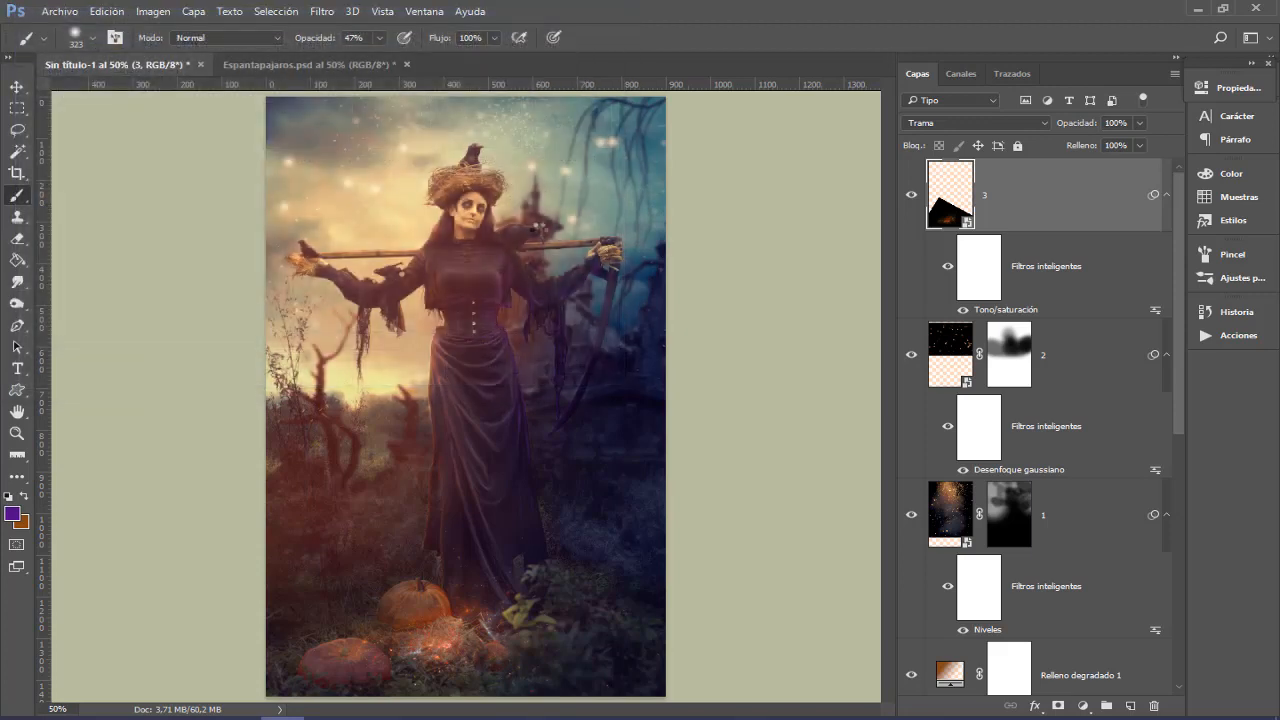
{"action": "key", "text": "ctrl+plus"}
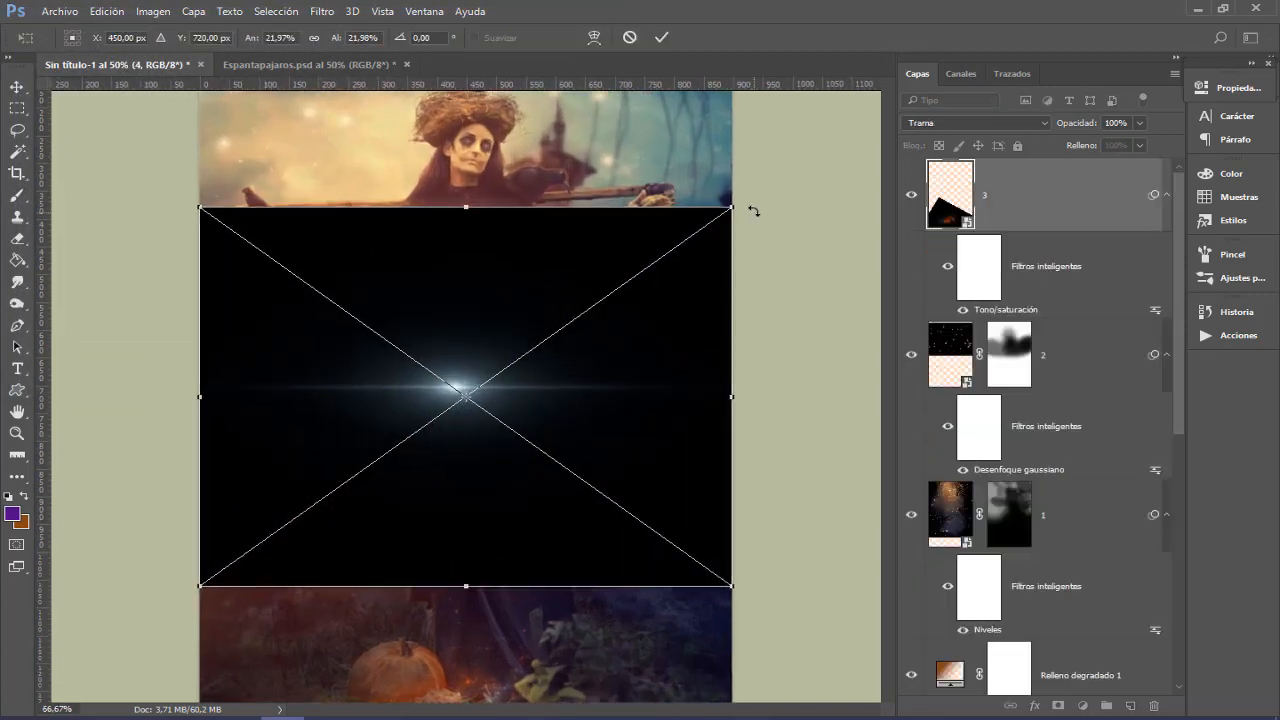
{"action": "left_click_drag", "start_coordinate": [745, 192], "coordinate": [525, 560]}
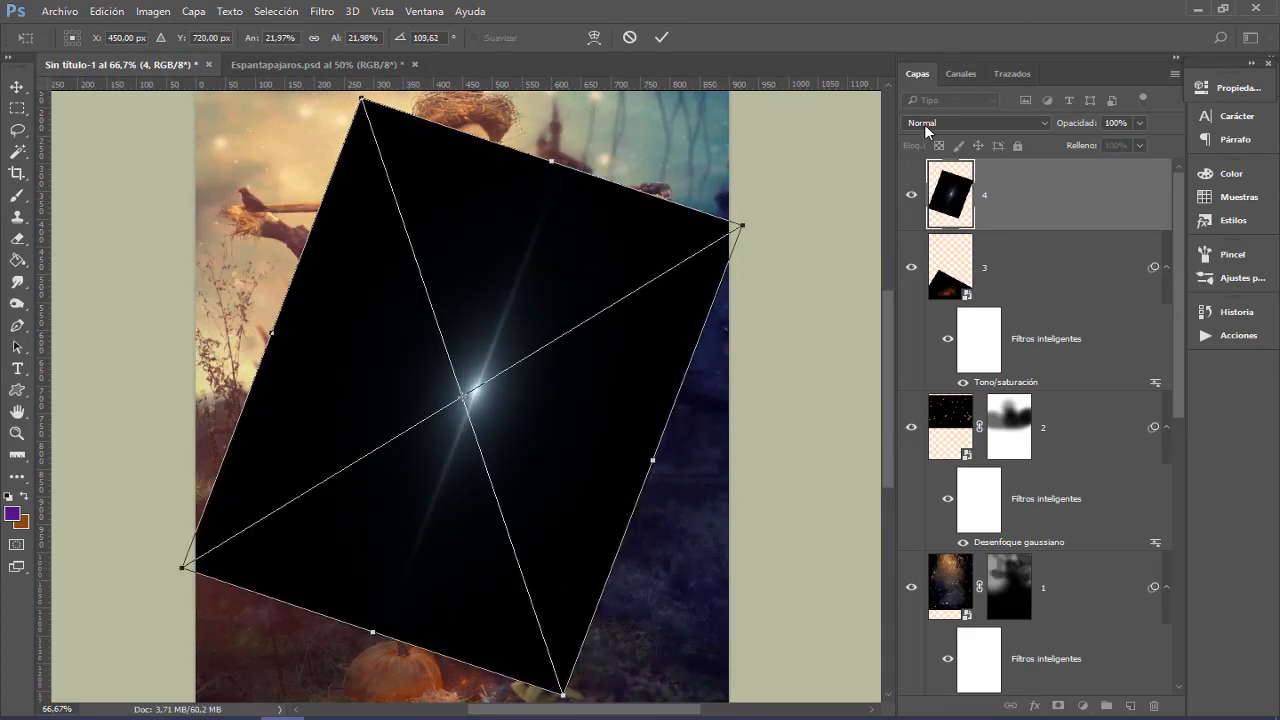
Step: Blend layer 4 as Trama, scale it to about 11.68% and position the flare on the scythe blade's edge
{"action": "left_click", "coordinate": [925, 124]}
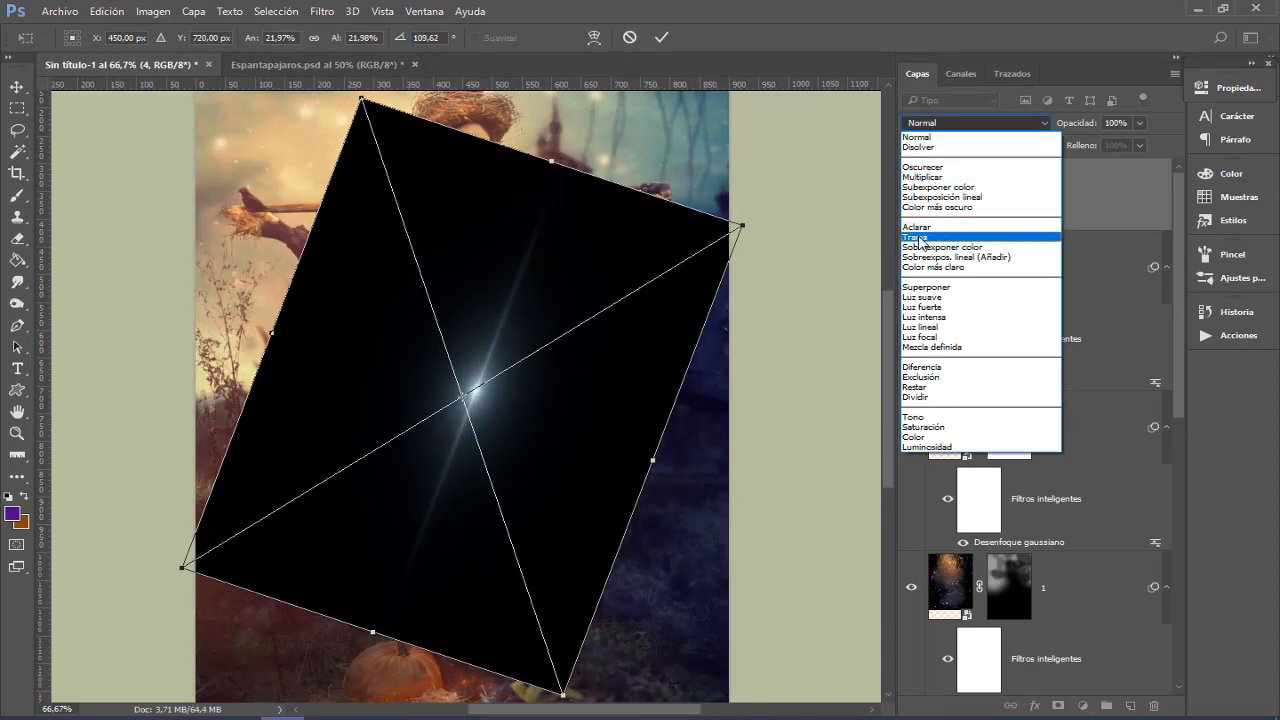
{"action": "left_click", "coordinate": [918, 238]}
{"action": "left_click_drag", "start_coordinate": [745, 226], "coordinate": [610, 304]}
{"action": "left_click_drag", "start_coordinate": [516, 377], "coordinate": [576, 324]}
{"action": "key", "text": "ctrl+plus"}
{"action": "key", "text": "ctrl+plus"}
{"action": "key", "text": "Right"}
{"action": "key", "text": "Right"}
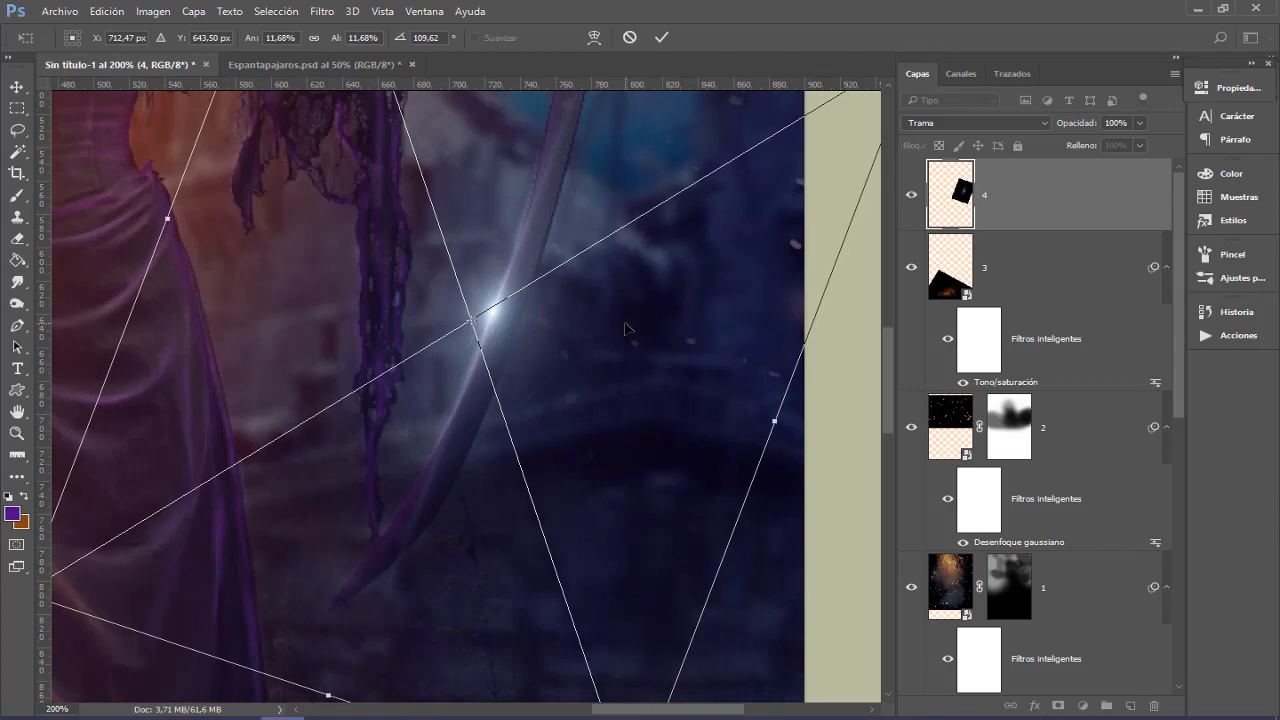
{"action": "key", "text": "Return"}
{"action": "key", "text": "b"}
{"action": "key", "text": "ctrl+minus"}
{"action": "key", "text": "ctrl+minus"}
{"action": "key", "text": "ctrl+minus"}
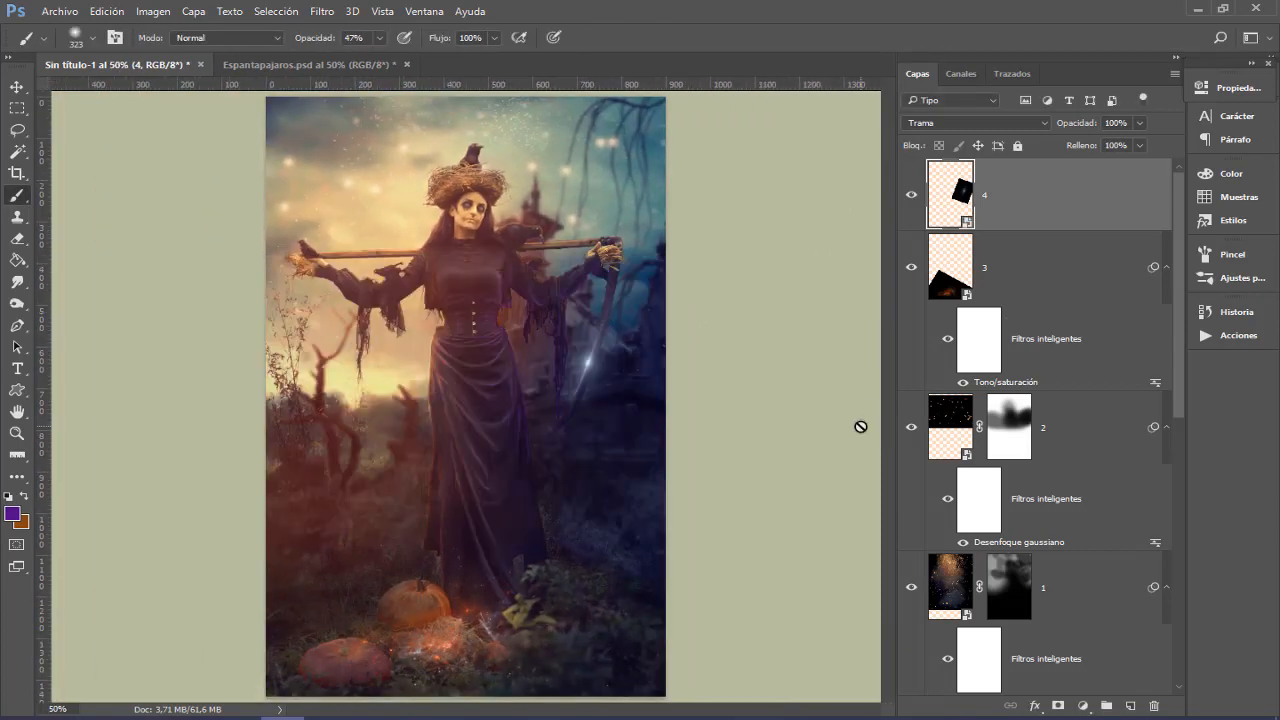
Step: Shift layer 4's hue to about +17 with a Tono/saturación adjustment
{"action": "key", "text": "ctrl+u"}
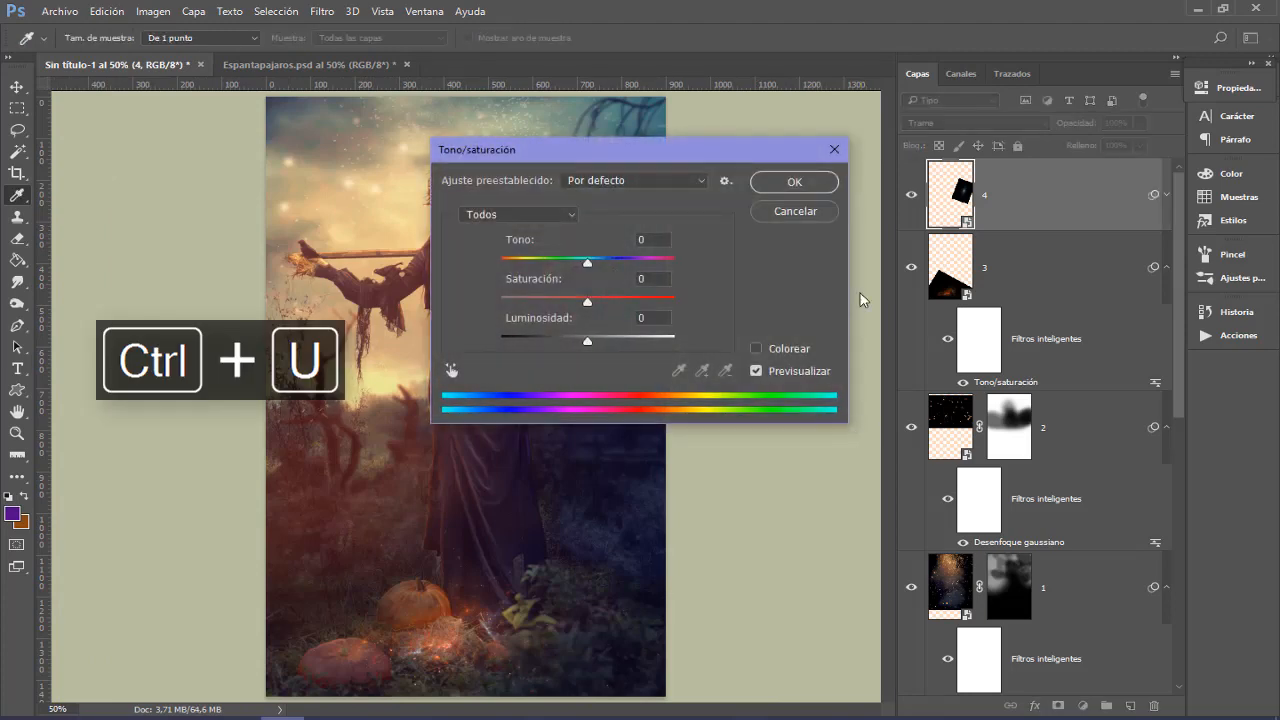
{"action": "left_click_drag", "start_coordinate": [646, 137], "coordinate": [869, 96]}
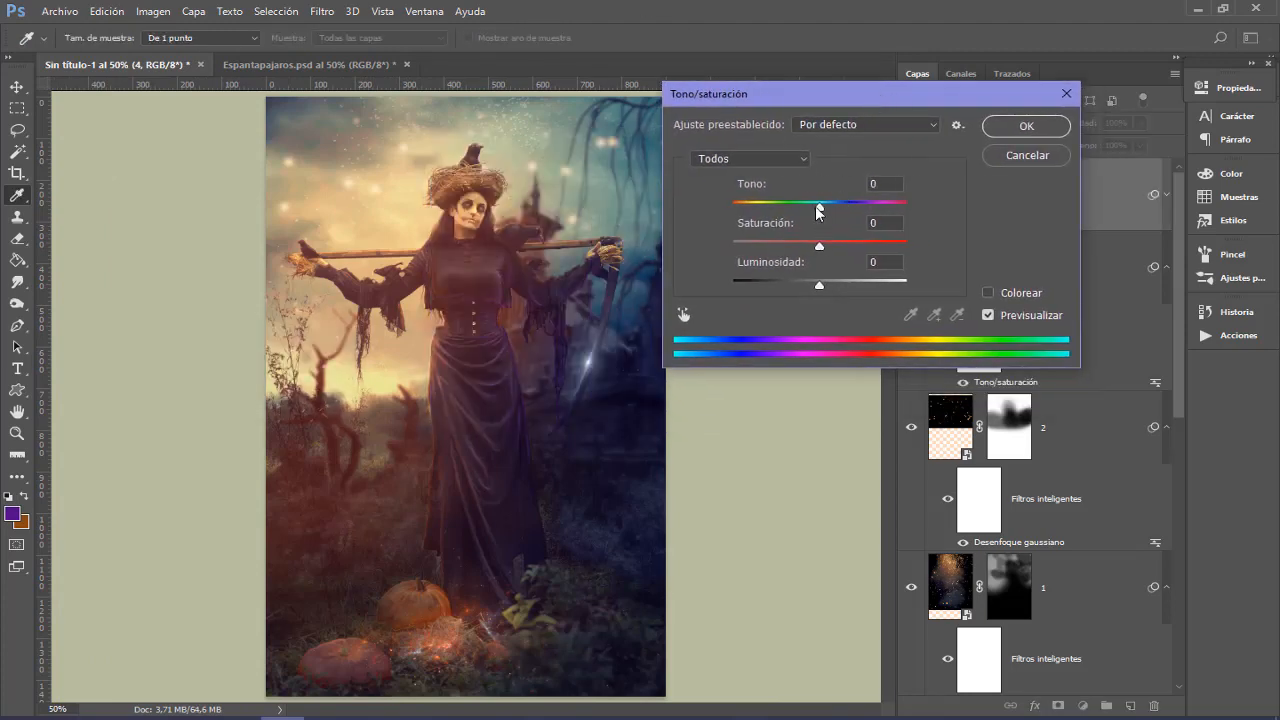
{"action": "left_click_drag", "start_coordinate": [820, 210], "coordinate": [830, 212]}
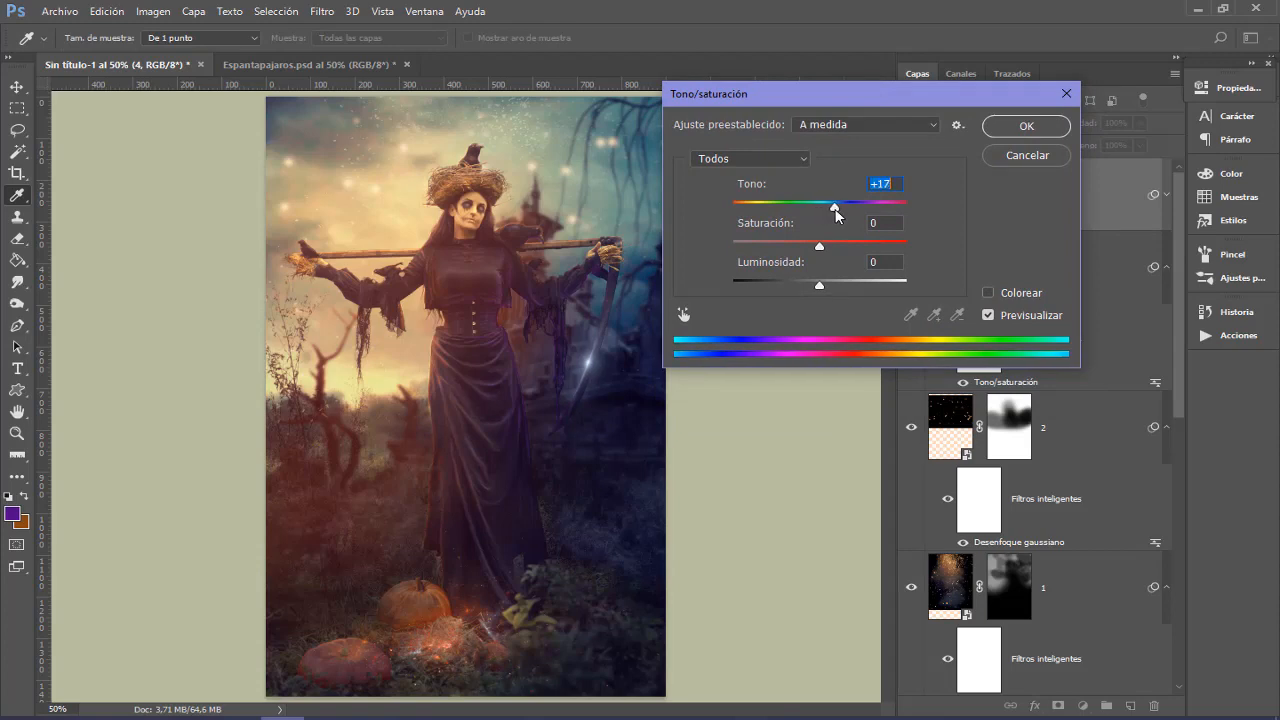
{"action": "left_click", "coordinate": [1036, 121]}
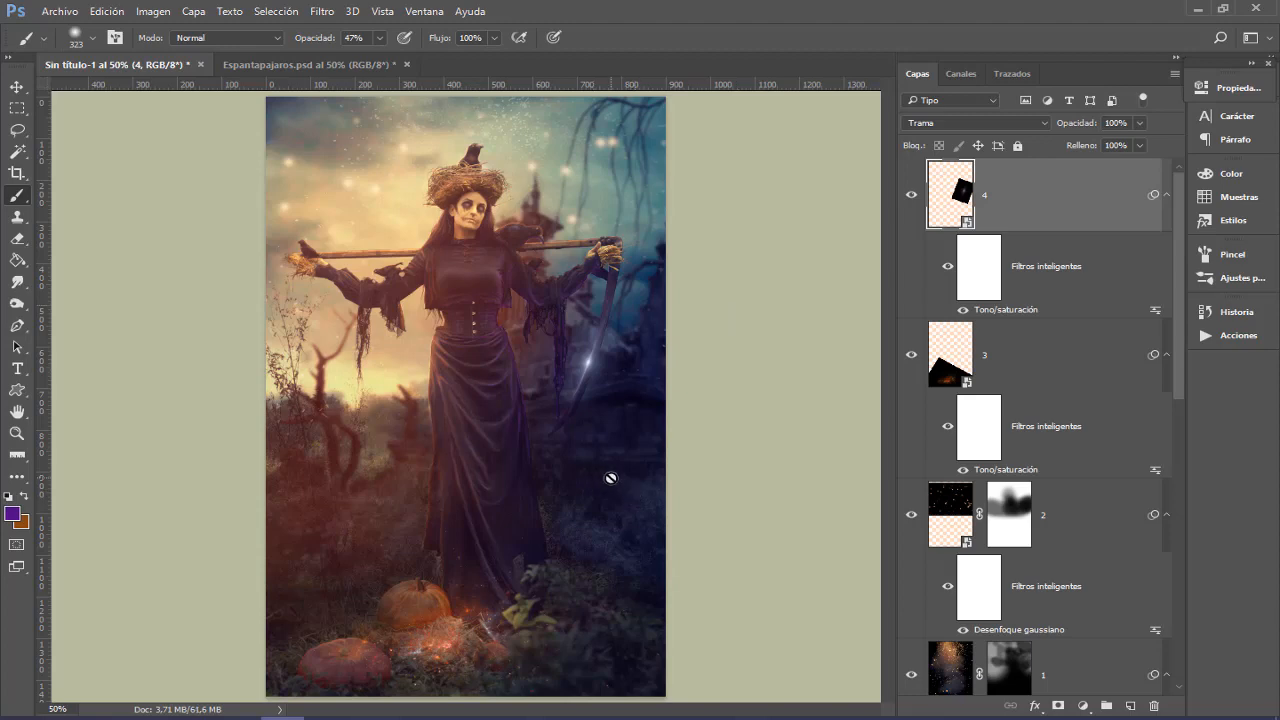
Step: Add a new top layer and fill it using Aplicar imagen with the Combinada layer, RGB channel, Multiplicar blending and 100% opacity
{"action": "left_click", "coordinate": [1131, 706]}
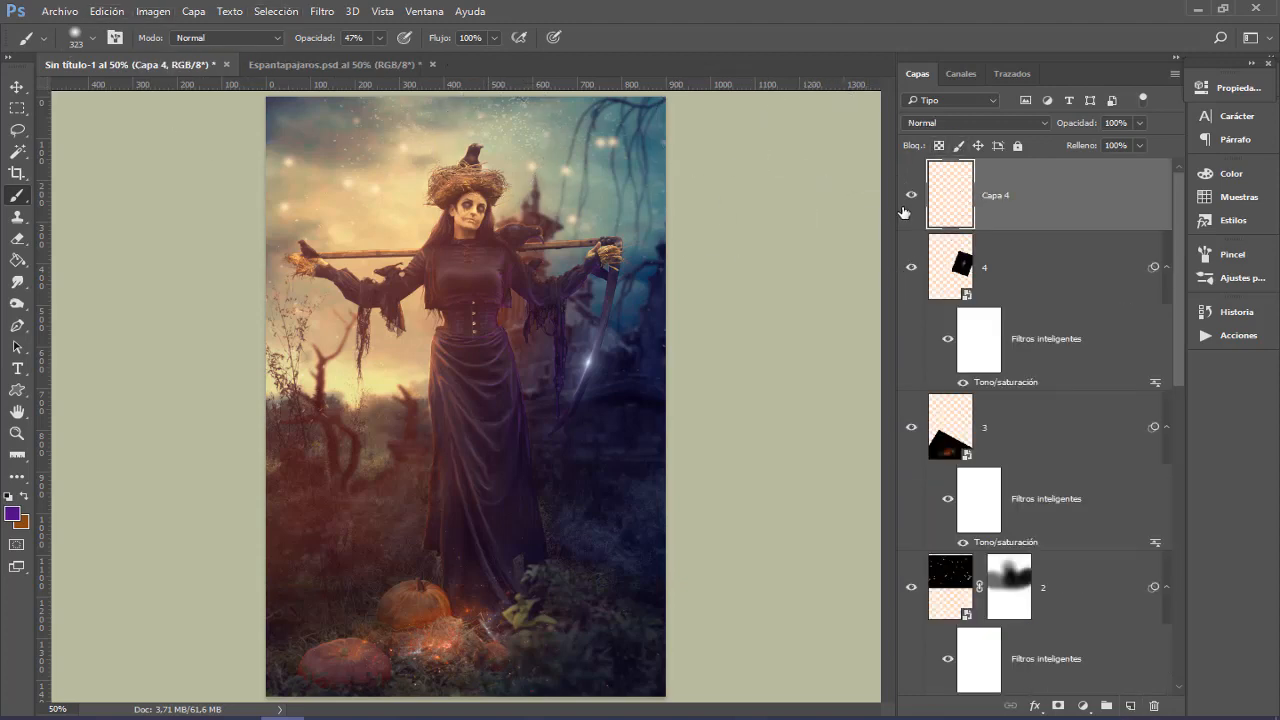
{"action": "left_click", "coordinate": [153, 11]}
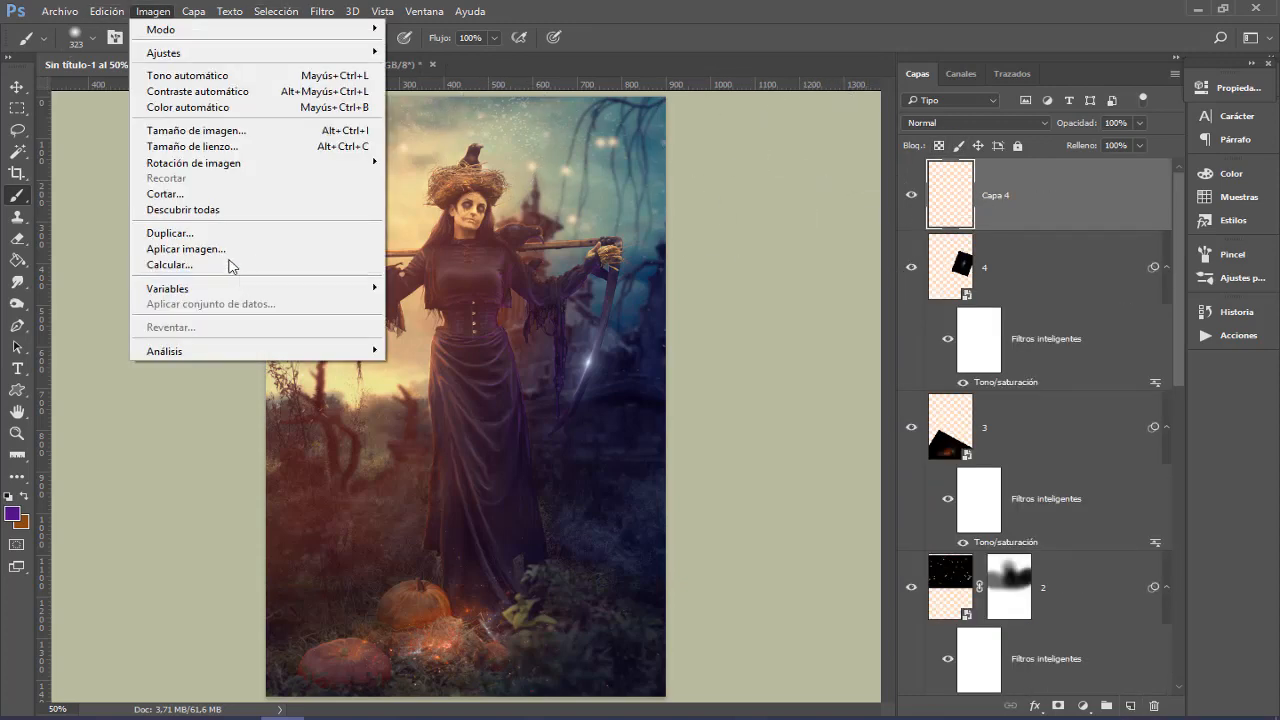
{"action": "left_click", "coordinate": [229, 249]}
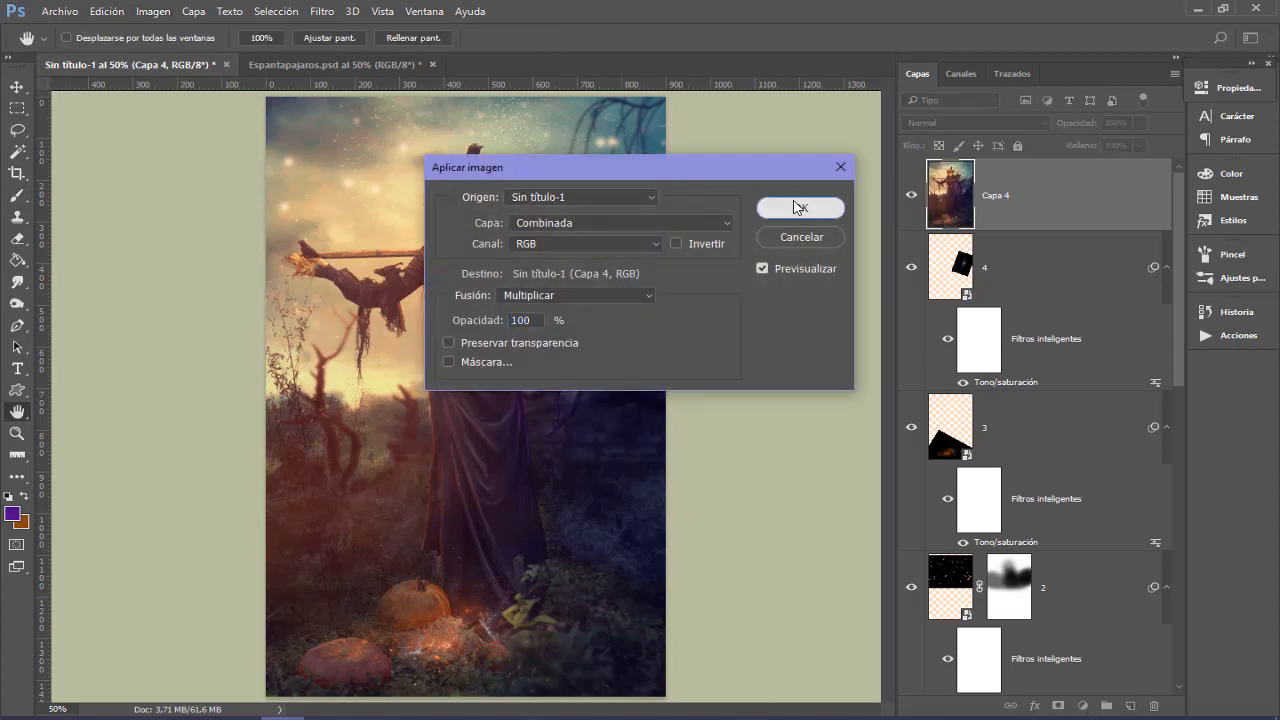
{"action": "left_click", "coordinate": [800, 207]}
{"action": "key", "text": "b"}
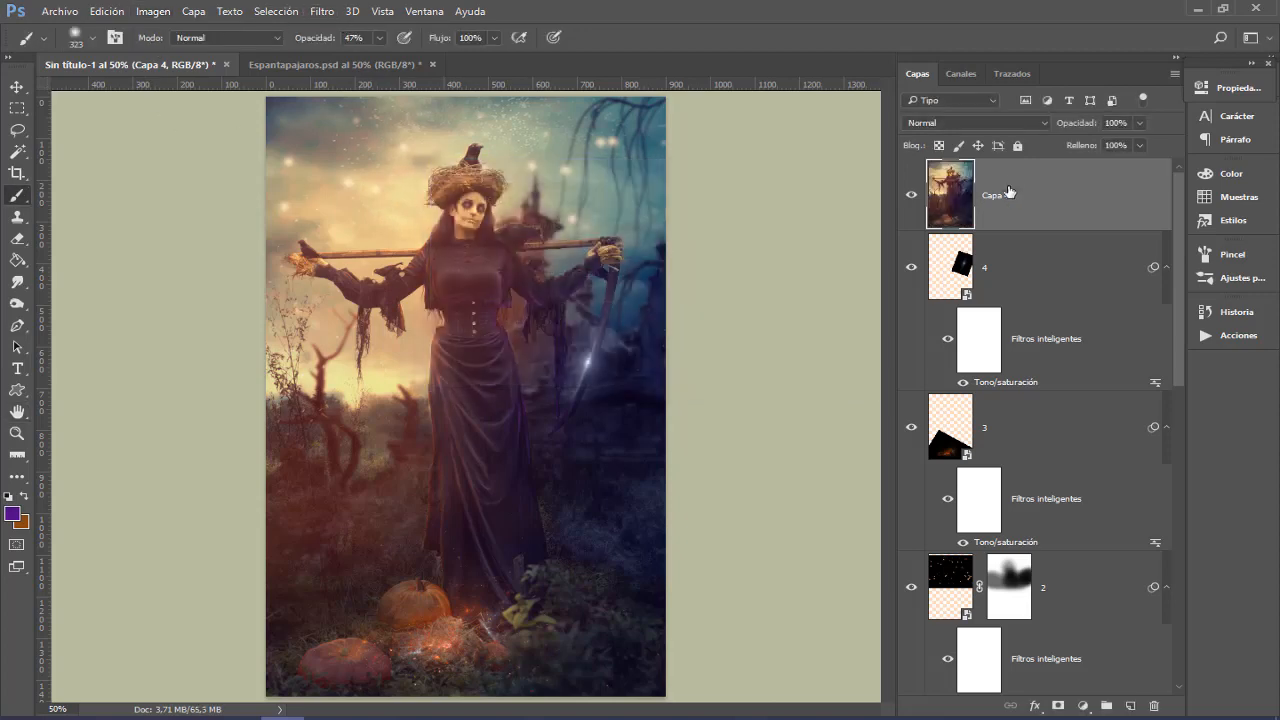
Step: Convert Capa 4 to a smart object and apply the Difusión filter in Anisotrópico mode
{"action": "right_click", "coordinate": [1012, 196]}
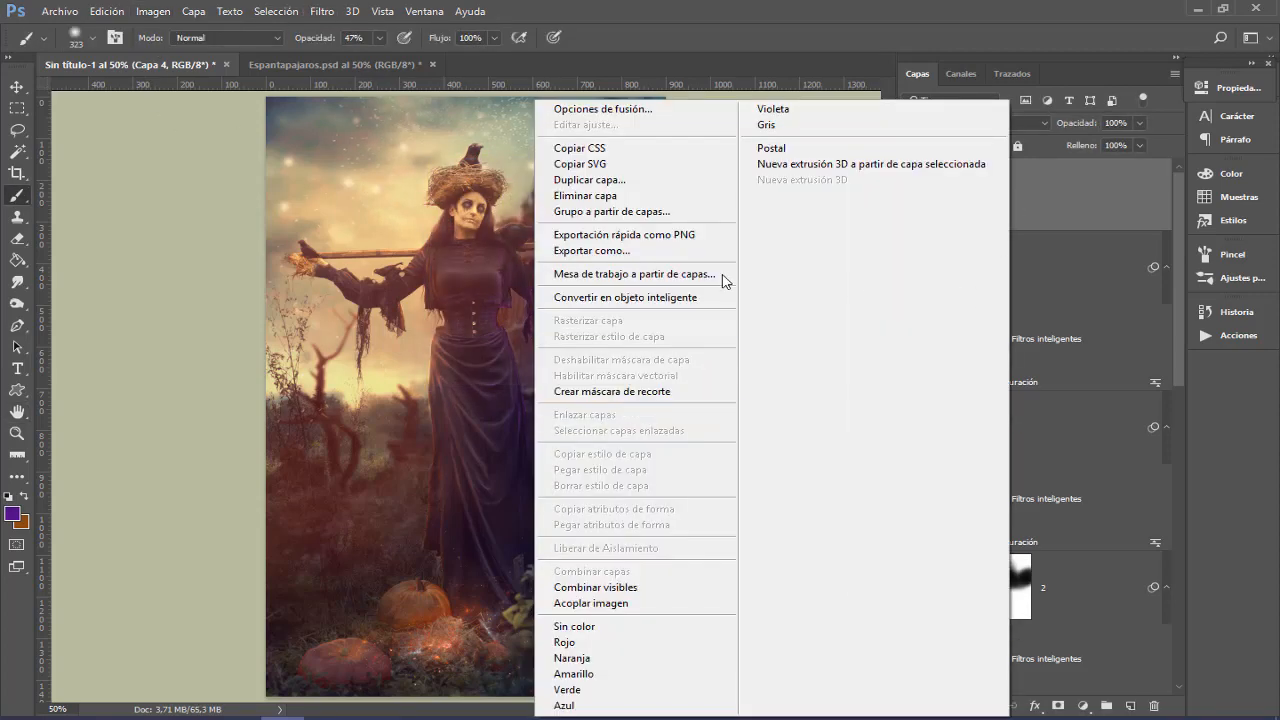
{"action": "left_click", "coordinate": [648, 298]}
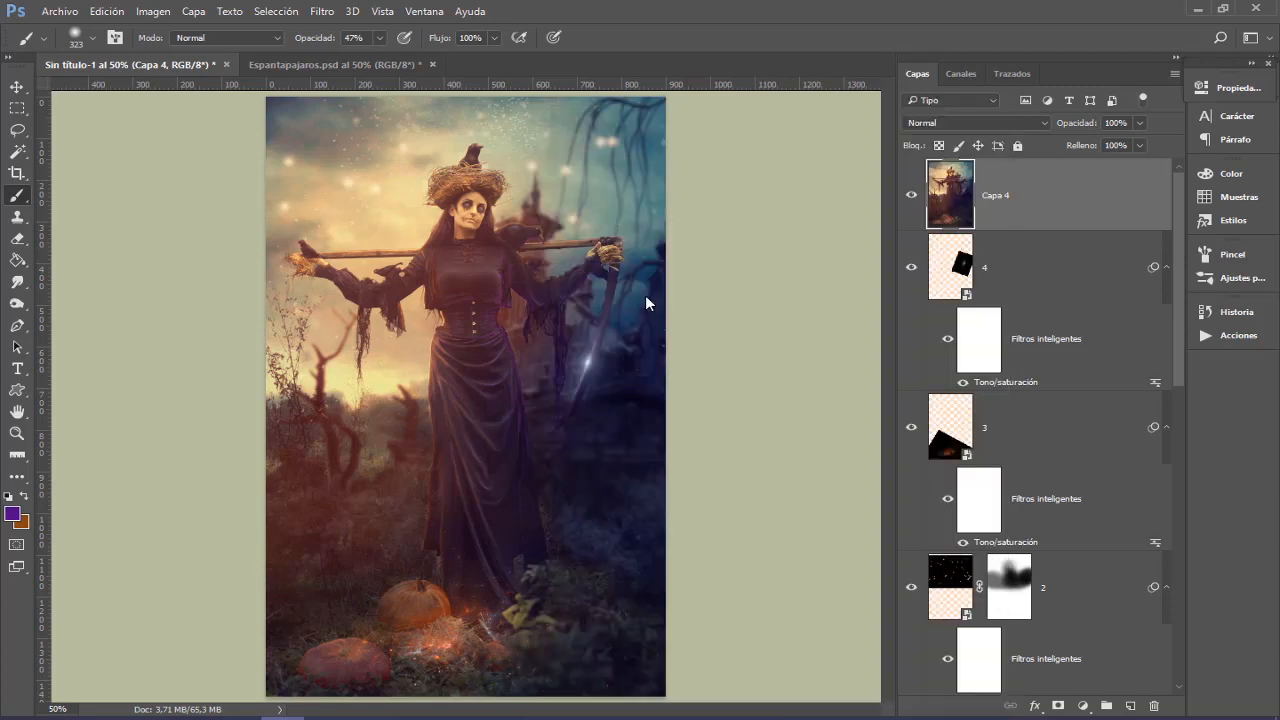
{"action": "left_click", "coordinate": [322, 12]}
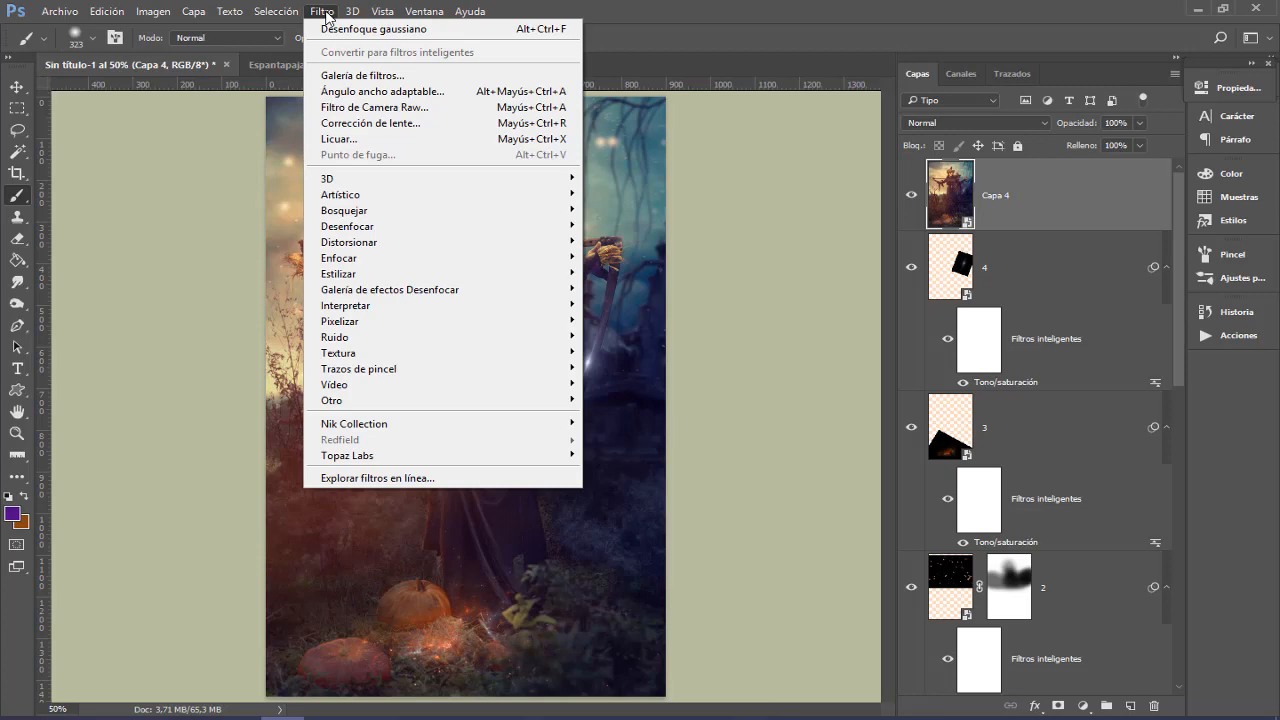
{"action": "mouse_move", "coordinate": [354, 283]}
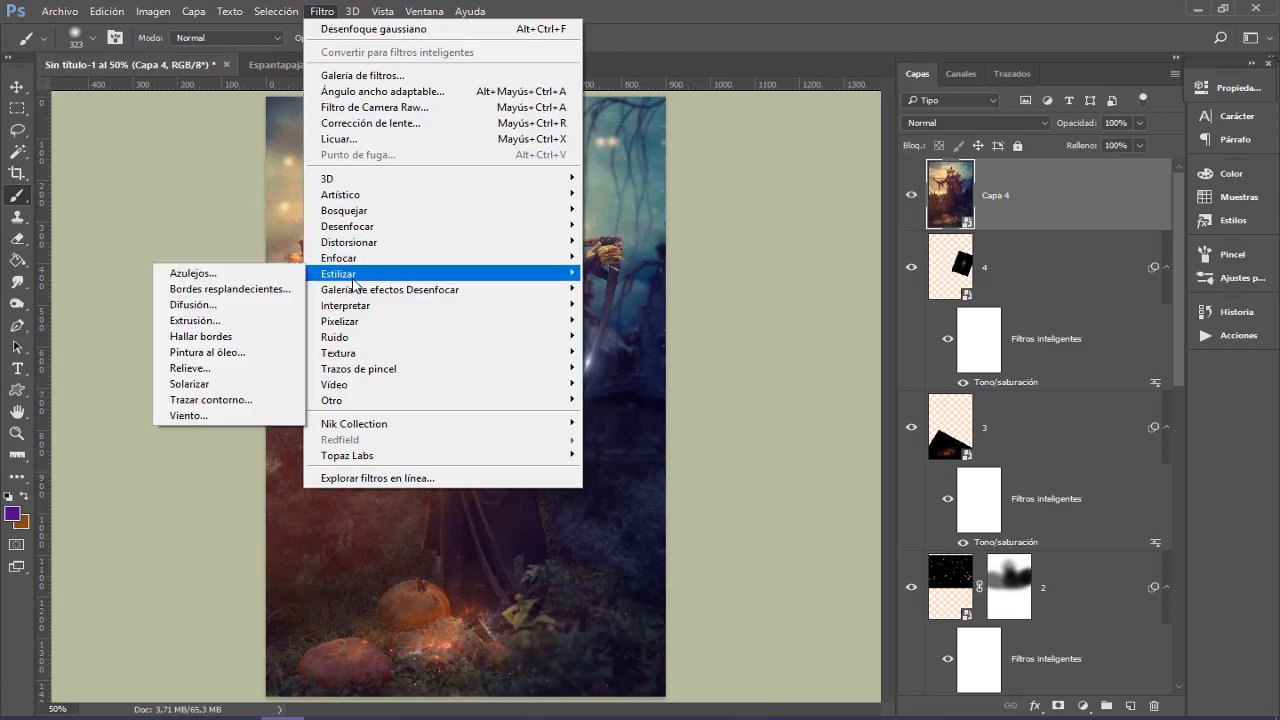
{"action": "left_click", "coordinate": [248, 313]}
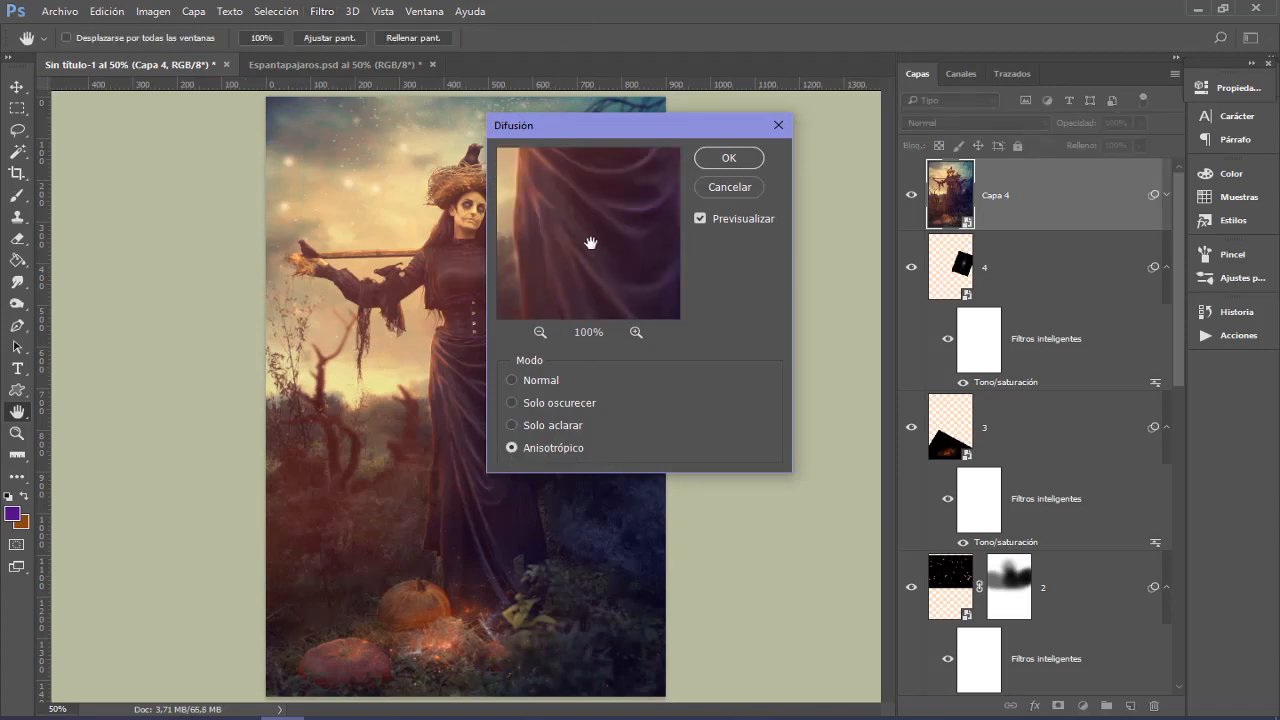
{"action": "left_click_drag", "start_coordinate": [591, 243], "coordinate": [621, 335]}
{"action": "left_click_drag", "start_coordinate": [596, 220], "coordinate": [586, 277]}
{"action": "left_click", "coordinate": [728, 162]}
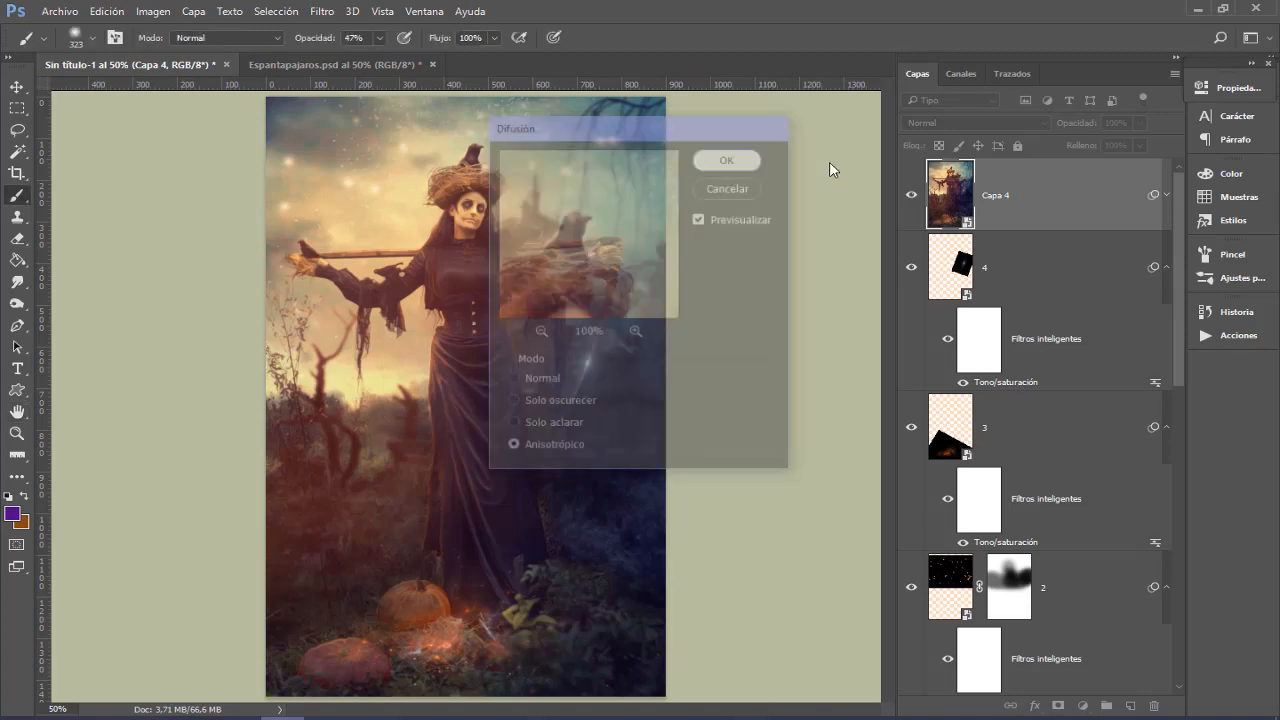
Step: Inspect the diffusion effect around the scarecrow's face and add a white layer mask to Capa 4
{"action": "key", "text": "ctrl+plus"}
{"action": "key", "text": "ctrl+plus"}
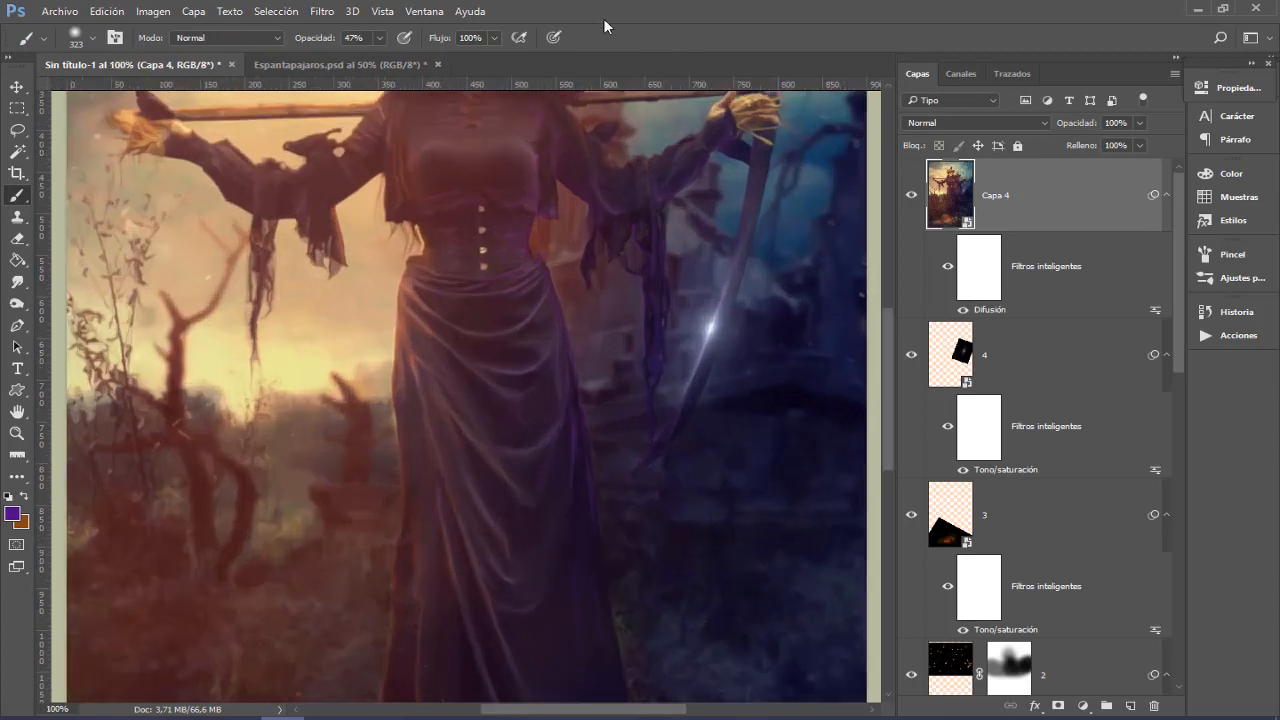
{"action": "left_click_drag", "start_coordinate": [560, 305], "coordinate": [526, 506]}
{"action": "key", "text": "ctrl+plus"}
{"action": "left_click_drag", "start_coordinate": [568, 361], "coordinate": [649, 525]}
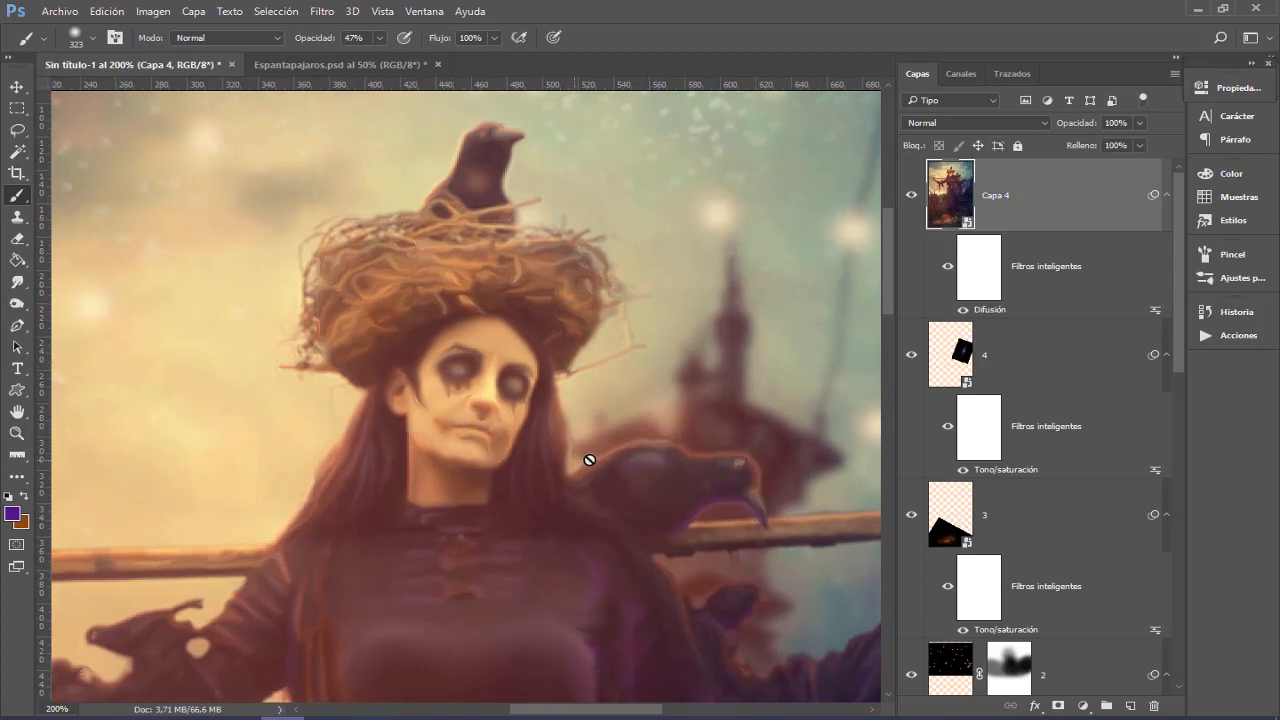
{"action": "left_click", "coordinate": [1058, 706]}
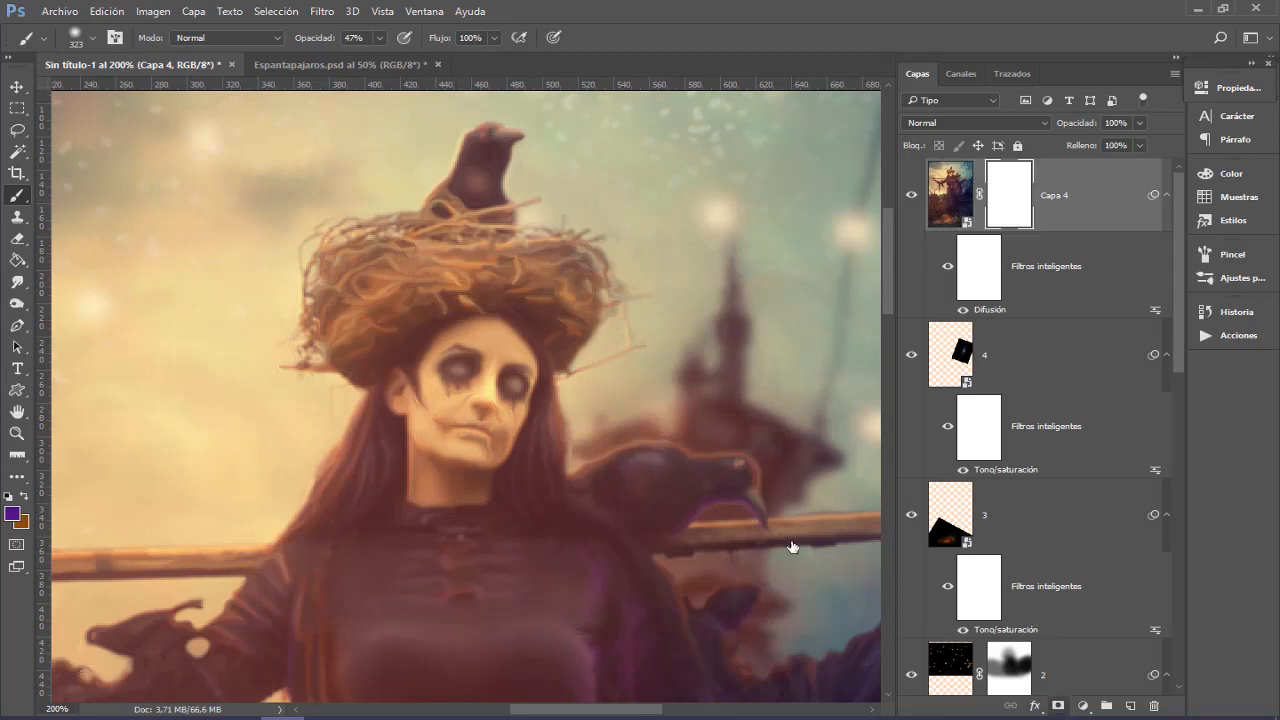
Step: Paint black on Capa 4's mask at 82% opacity with a 34 px brush over the face, nest and the crows on the hat and shoulder
{"action": "mouse_move", "coordinate": [398, 341]}
{"action": "left_mouse_down"}
{"action": "mouse_move", "coordinate": [107, 347]}
{"action": "mouse_move", "coordinate": [142, 349]}
{"action": "left_mouse_up"}
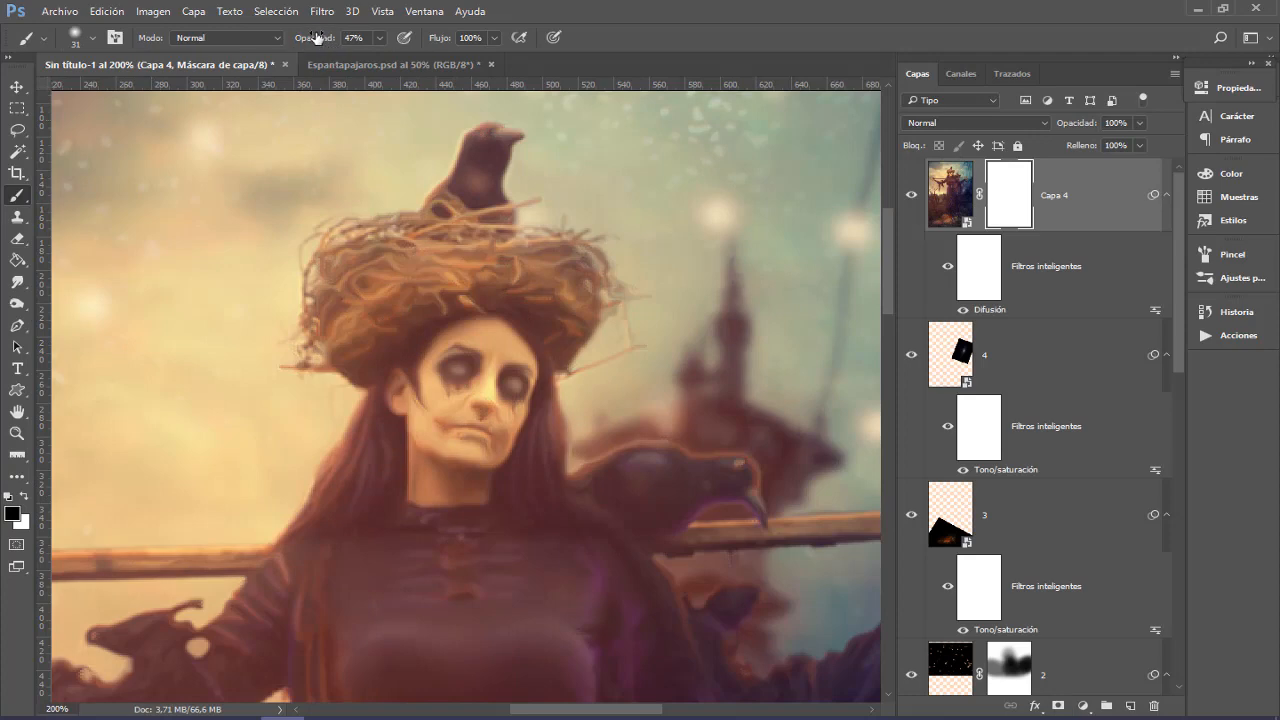
{"action": "mouse_move", "coordinate": [316, 38]}
{"action": "left_mouse_down"}
{"action": "mouse_move", "coordinate": [336, 46]}
{"action": "mouse_move", "coordinate": [312, 38]}
{"action": "mouse_move", "coordinate": [325, 40]}
{"action": "left_mouse_up"}
{"action": "mouse_move", "coordinate": [470, 456]}
{"action": "left_mouse_down"}
{"action": "mouse_move", "coordinate": [458, 456]}
{"action": "mouse_move", "coordinate": [478, 432]}
{"action": "mouse_move", "coordinate": [509, 436]}
{"action": "left_mouse_up"}
{"action": "left_click_drag", "start_coordinate": [510, 389], "coordinate": [526, 382]}
{"action": "mouse_move", "coordinate": [420, 300]}
{"action": "left_mouse_down"}
{"action": "mouse_move", "coordinate": [478, 287]}
{"action": "mouse_move", "coordinate": [402, 317]}
{"action": "mouse_move", "coordinate": [361, 291]}
{"action": "mouse_move", "coordinate": [457, 262]}
{"action": "mouse_move", "coordinate": [538, 281]}
{"action": "left_mouse_up"}
{"action": "mouse_move", "coordinate": [514, 149]}
{"action": "left_mouse_down"}
{"action": "mouse_move", "coordinate": [489, 149]}
{"action": "mouse_move", "coordinate": [490, 138]}
{"action": "mouse_move", "coordinate": [486, 196]}
{"action": "left_mouse_up"}
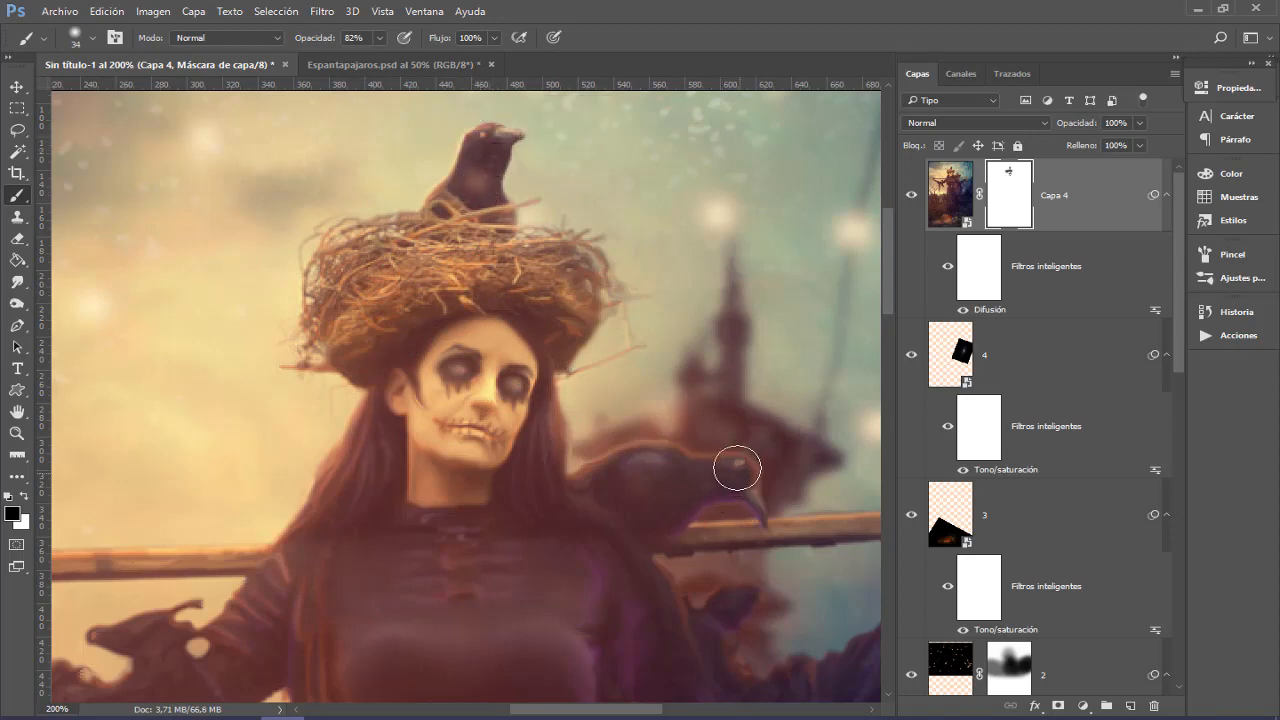
{"action": "mouse_move", "coordinate": [737, 468]}
{"action": "left_mouse_down"}
{"action": "mouse_move", "coordinate": [758, 501]}
{"action": "mouse_move", "coordinate": [727, 477]}
{"action": "mouse_move", "coordinate": [644, 459]}
{"action": "mouse_move", "coordinate": [618, 489]}
{"action": "mouse_move", "coordinate": [664, 502]}
{"action": "left_mouse_up"}
Step: Mask the diffusion off the crow on the scarecrow's left-hand sleeve, the straw hand with its crow, and the hanging torn cloth
{"action": "left_click_drag", "start_coordinate": [311, 373], "coordinate": [317, 361]}
{"action": "left_click_drag", "start_coordinate": [317, 557], "coordinate": [563, 366]}
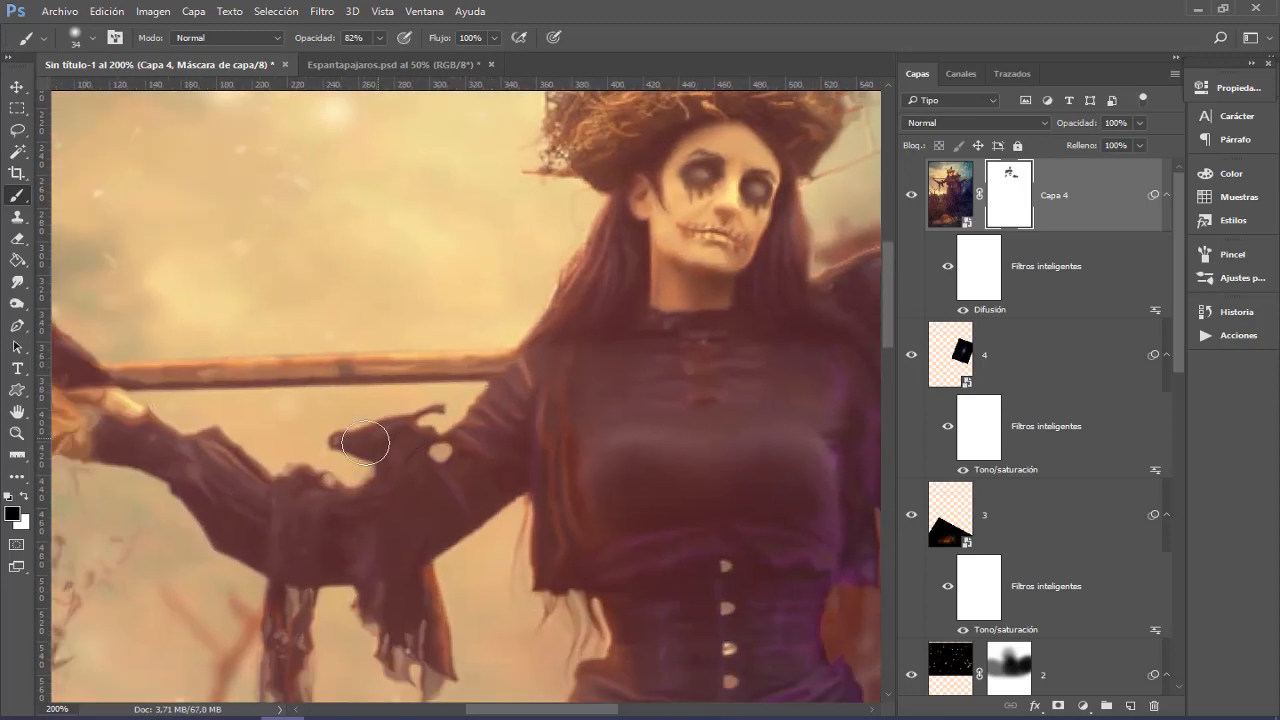
{"action": "mouse_move", "coordinate": [339, 444]}
{"action": "left_mouse_down"}
{"action": "mouse_move", "coordinate": [428, 423]}
{"action": "mouse_move", "coordinate": [420, 431]}
{"action": "left_mouse_up"}
{"action": "mouse_move", "coordinate": [316, 465]}
{"action": "left_mouse_down"}
{"action": "mouse_move", "coordinate": [409, 441]}
{"action": "mouse_move", "coordinate": [421, 412]}
{"action": "left_mouse_up"}
{"action": "mouse_move", "coordinate": [207, 368]}
{"action": "left_mouse_down"}
{"action": "mouse_move", "coordinate": [134, 336]}
{"action": "mouse_move", "coordinate": [104, 354]}
{"action": "mouse_move", "coordinate": [160, 336]}
{"action": "left_mouse_up"}
{"action": "mouse_move", "coordinate": [132, 276]}
{"action": "left_mouse_down"}
{"action": "mouse_move", "coordinate": [193, 346]}
{"action": "mouse_move", "coordinate": [352, 422]}
{"action": "left_mouse_up"}
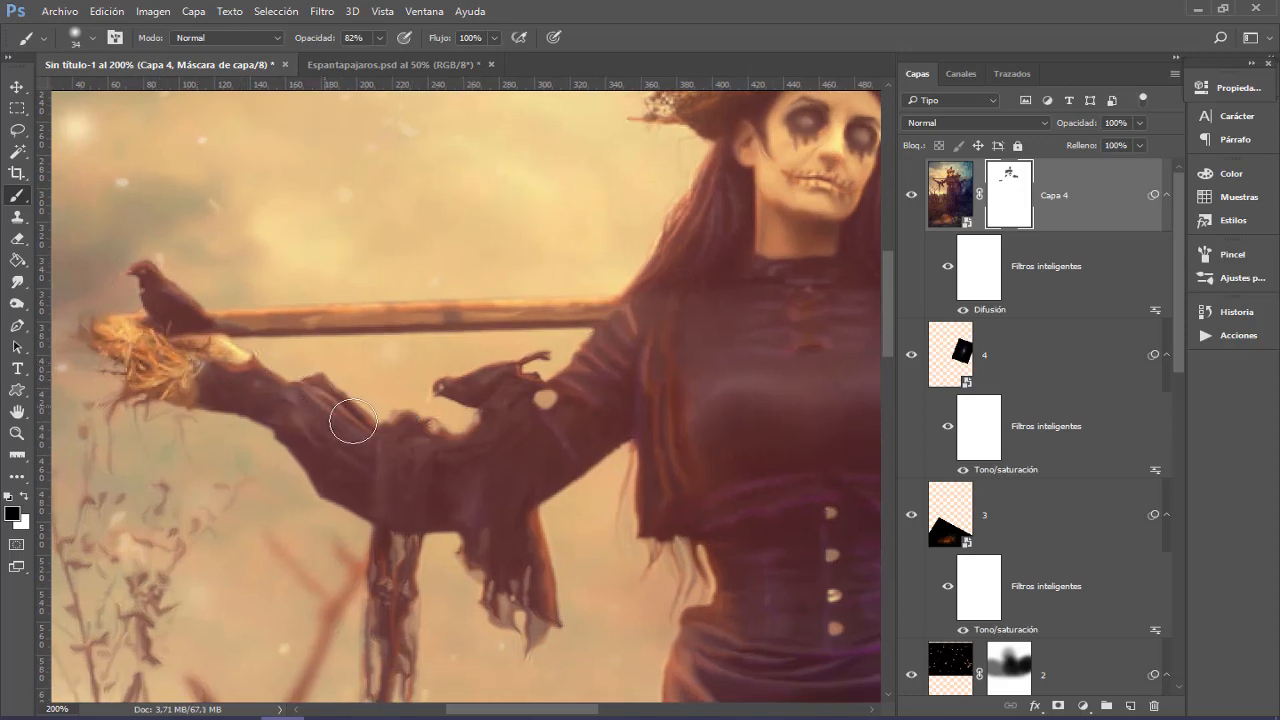
{"action": "mouse_move", "coordinate": [469, 440]}
{"action": "left_mouse_down"}
{"action": "mouse_move", "coordinate": [399, 349]}
{"action": "mouse_move", "coordinate": [397, 297]}
{"action": "left_mouse_up"}
{"action": "left_click_drag", "start_coordinate": [434, 442], "coordinate": [490, 495]}
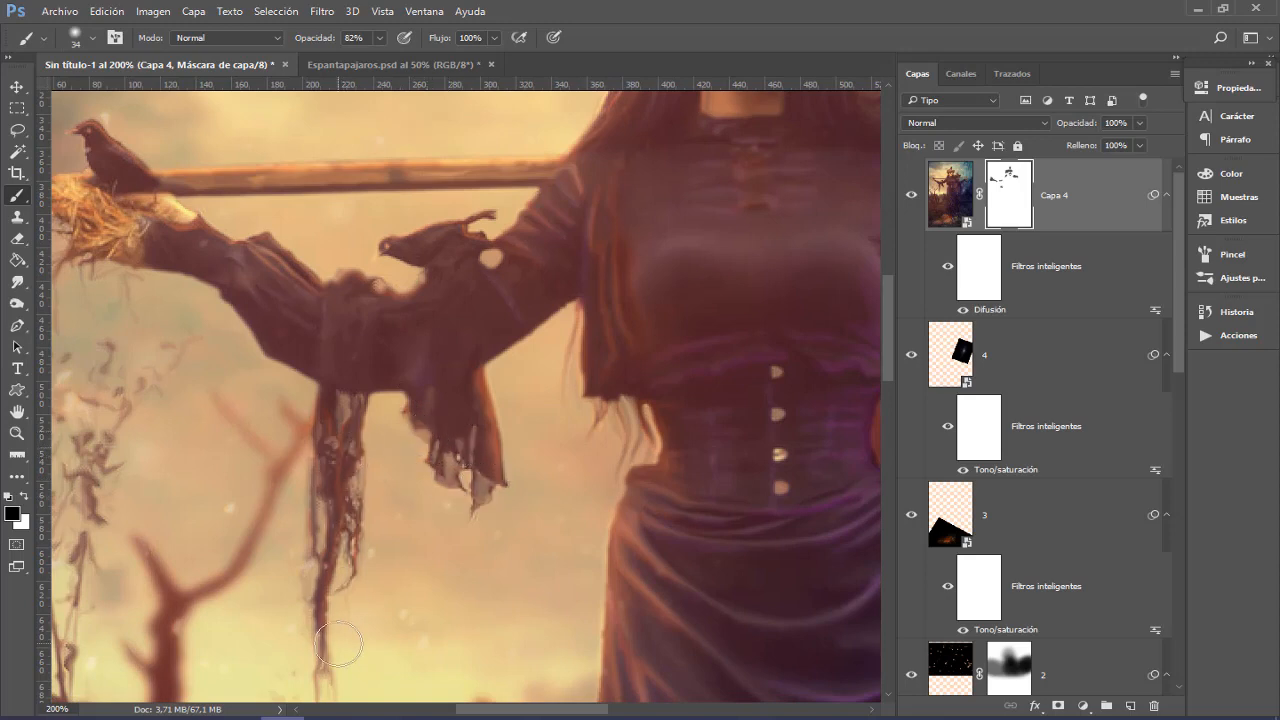
Step: Mask the diffusion off the corset buttons, the neckline and the straw hand holding the scythe on the blue side
{"action": "scroll", "coordinate": [457, 486], "scroll_direction": "right", "scroll_amount": 5}
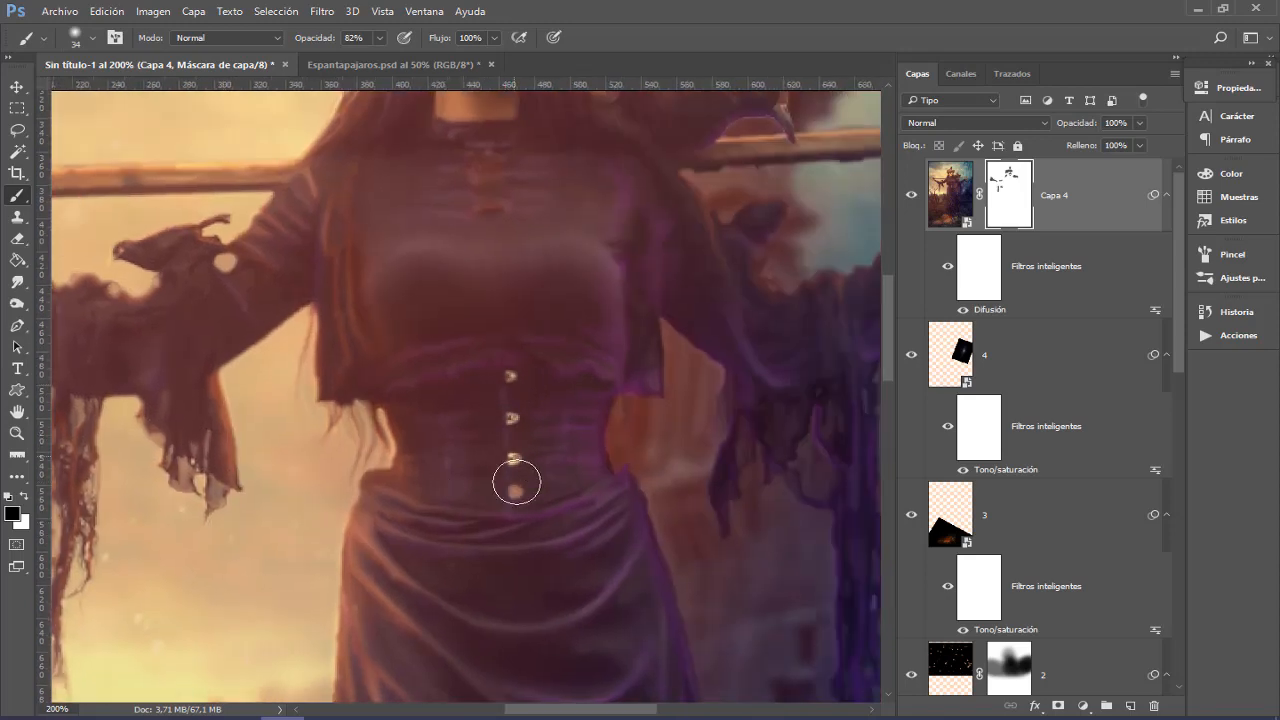
{"action": "scroll", "coordinate": [512, 400], "scroll_direction": "up", "scroll_amount": 5}
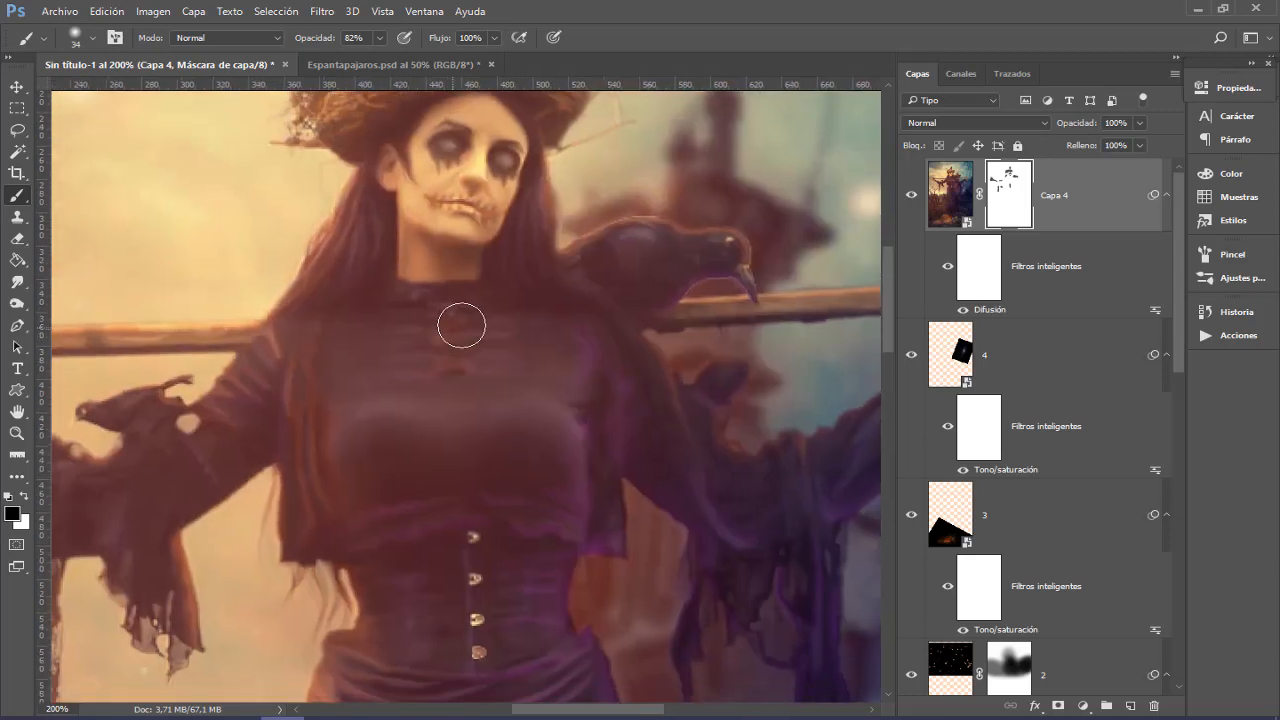
{"action": "left_click_drag", "start_coordinate": [533, 424], "coordinate": [338, 304]}
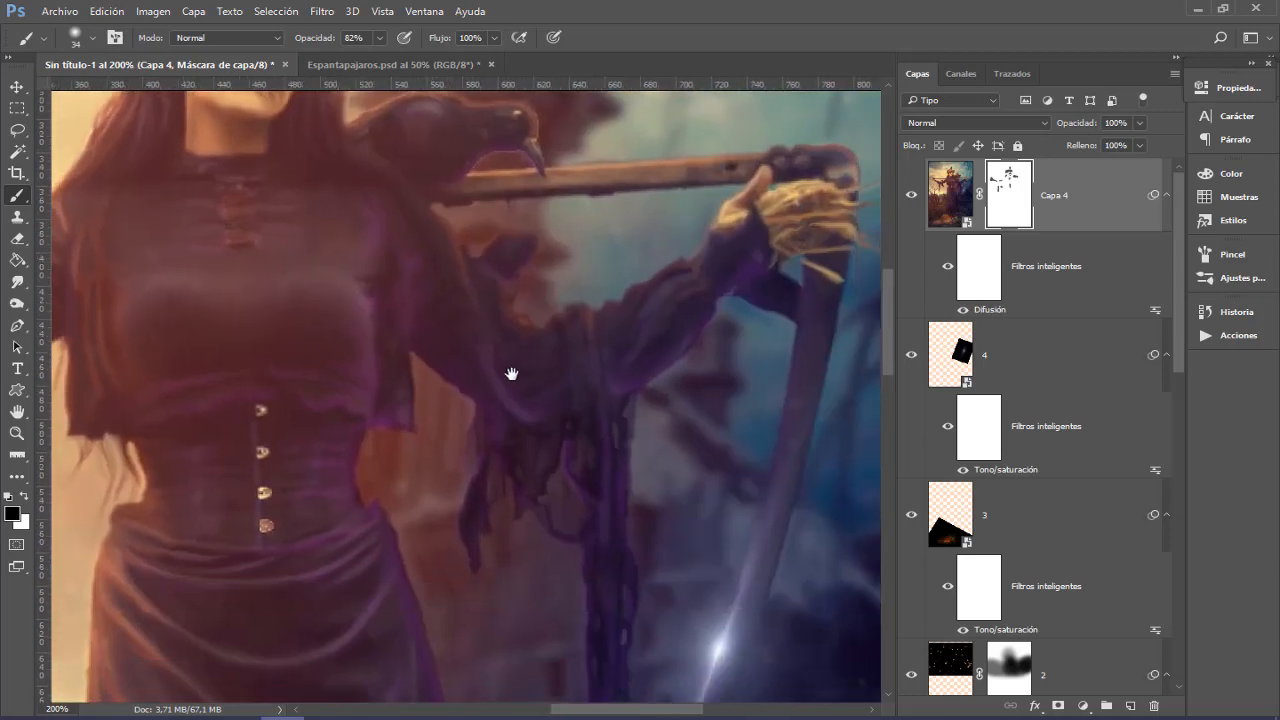
{"action": "left_click_drag", "start_coordinate": [543, 239], "coordinate": [517, 257]}
{"action": "mouse_move", "coordinate": [688, 245]}
{"action": "left_mouse_down"}
{"action": "mouse_move", "coordinate": [572, 279]}
{"action": "mouse_move", "coordinate": [579, 292]}
{"action": "mouse_move", "coordinate": [650, 232]}
{"action": "mouse_move", "coordinate": [714, 270]}
{"action": "mouse_move", "coordinate": [793, 241]}
{"action": "left_mouse_up"}
{"action": "left_click_drag", "start_coordinate": [592, 690], "coordinate": [693, 233]}
Step: Mask the diffusion off the glowing straw and pumpkins at the scarecrow's feet using a 63 px brush at 82% opacity
{"action": "left_click_drag", "start_coordinate": [514, 451], "coordinate": [654, 291]}
{"action": "left_click_drag", "start_coordinate": [391, 380], "coordinate": [469, 275]}
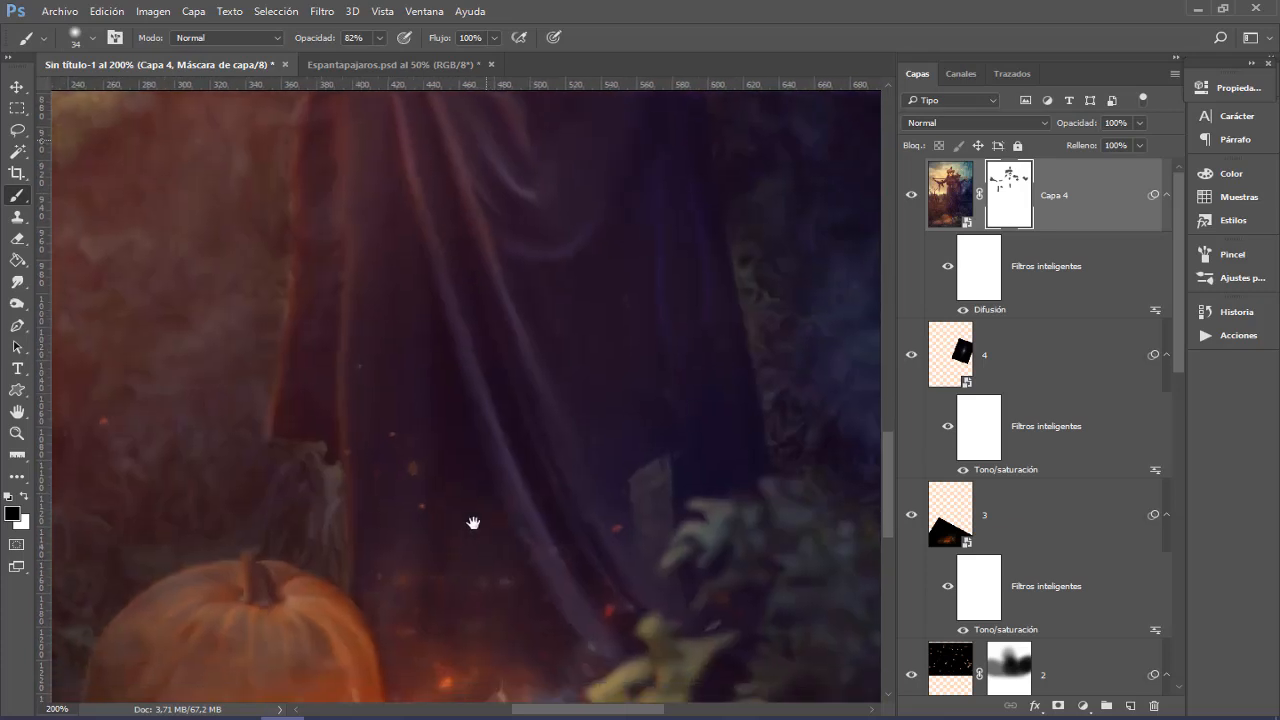
{"action": "left_click_drag", "start_coordinate": [471, 520], "coordinate": [551, 183]}
{"action": "left_click_drag", "start_coordinate": [418, 502], "coordinate": [448, 480]}
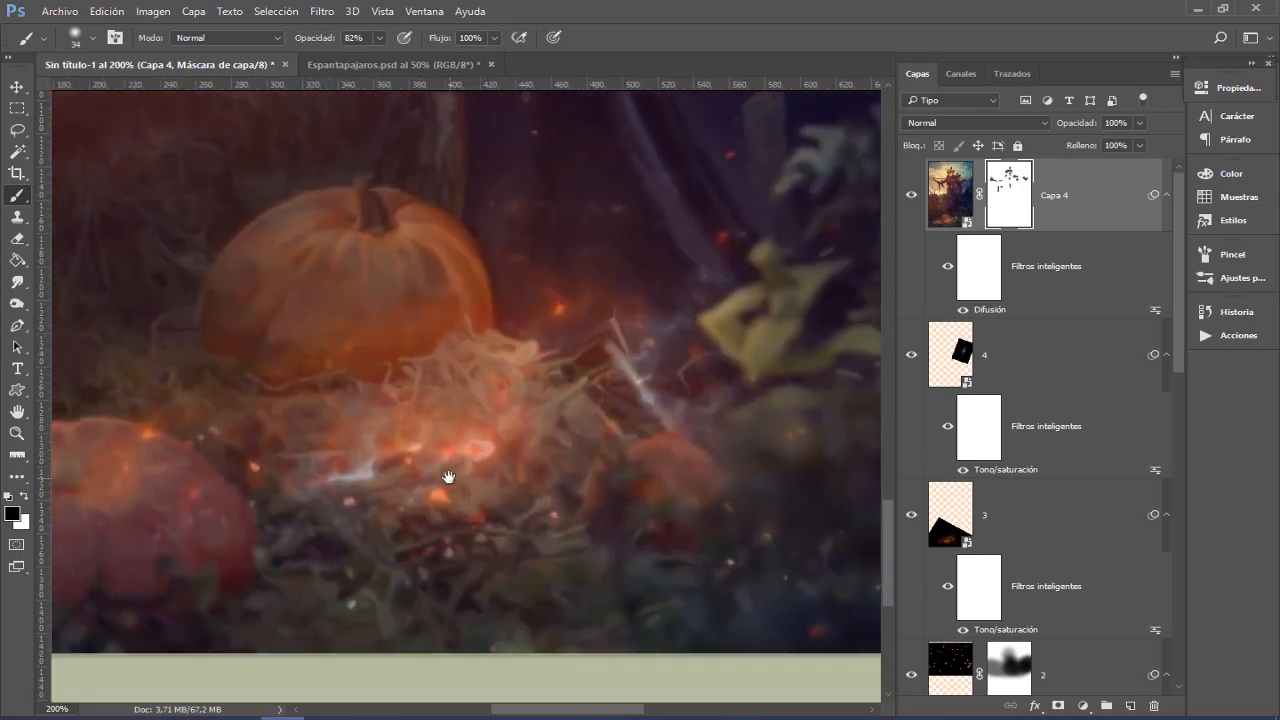
{"action": "mouse_move", "coordinate": [356, 484]}
{"action": "left_mouse_down"}
{"action": "mouse_move", "coordinate": [465, 460]}
{"action": "mouse_move", "coordinate": [486, 391]}
{"action": "mouse_move", "coordinate": [432, 577]}
{"action": "mouse_move", "coordinate": [490, 358]}
{"action": "mouse_move", "coordinate": [566, 423]}
{"action": "left_mouse_up"}
{"action": "mouse_move", "coordinate": [192, 454]}
{"action": "left_mouse_down"}
{"action": "mouse_move", "coordinate": [480, 472]}
{"action": "mouse_move", "coordinate": [522, 342]}
{"action": "mouse_move", "coordinate": [570, 469]}
{"action": "mouse_move", "coordinate": [555, 550]}
{"action": "mouse_move", "coordinate": [604, 480]}
{"action": "mouse_move", "coordinate": [580, 512]}
{"action": "left_mouse_up"}
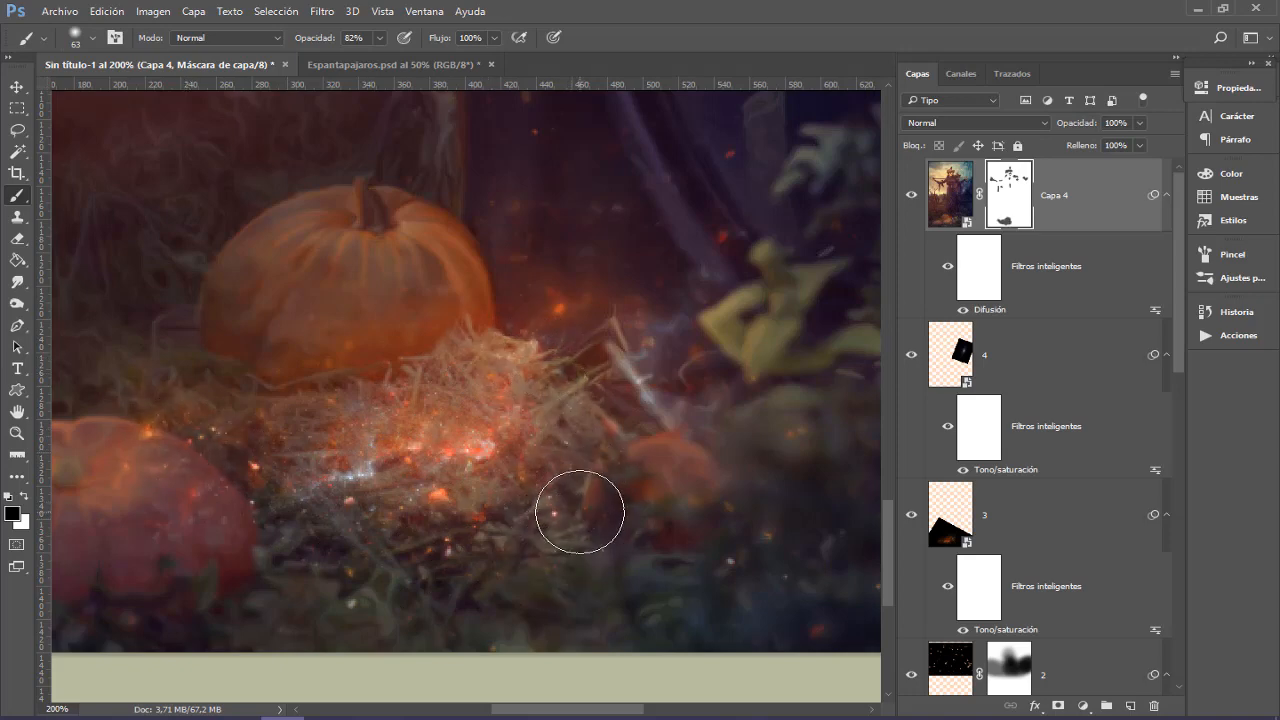
{"action": "scroll", "coordinate": [580, 512], "scroll_direction": "down", "scroll_amount": 6}
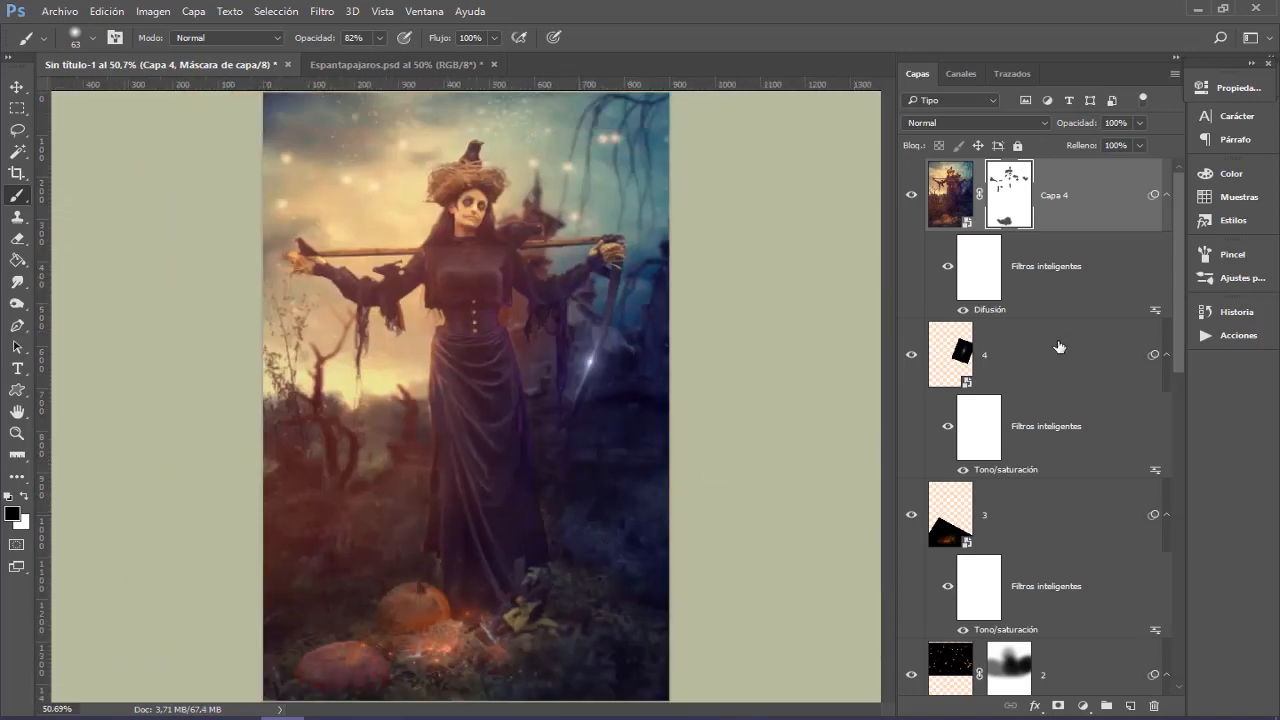